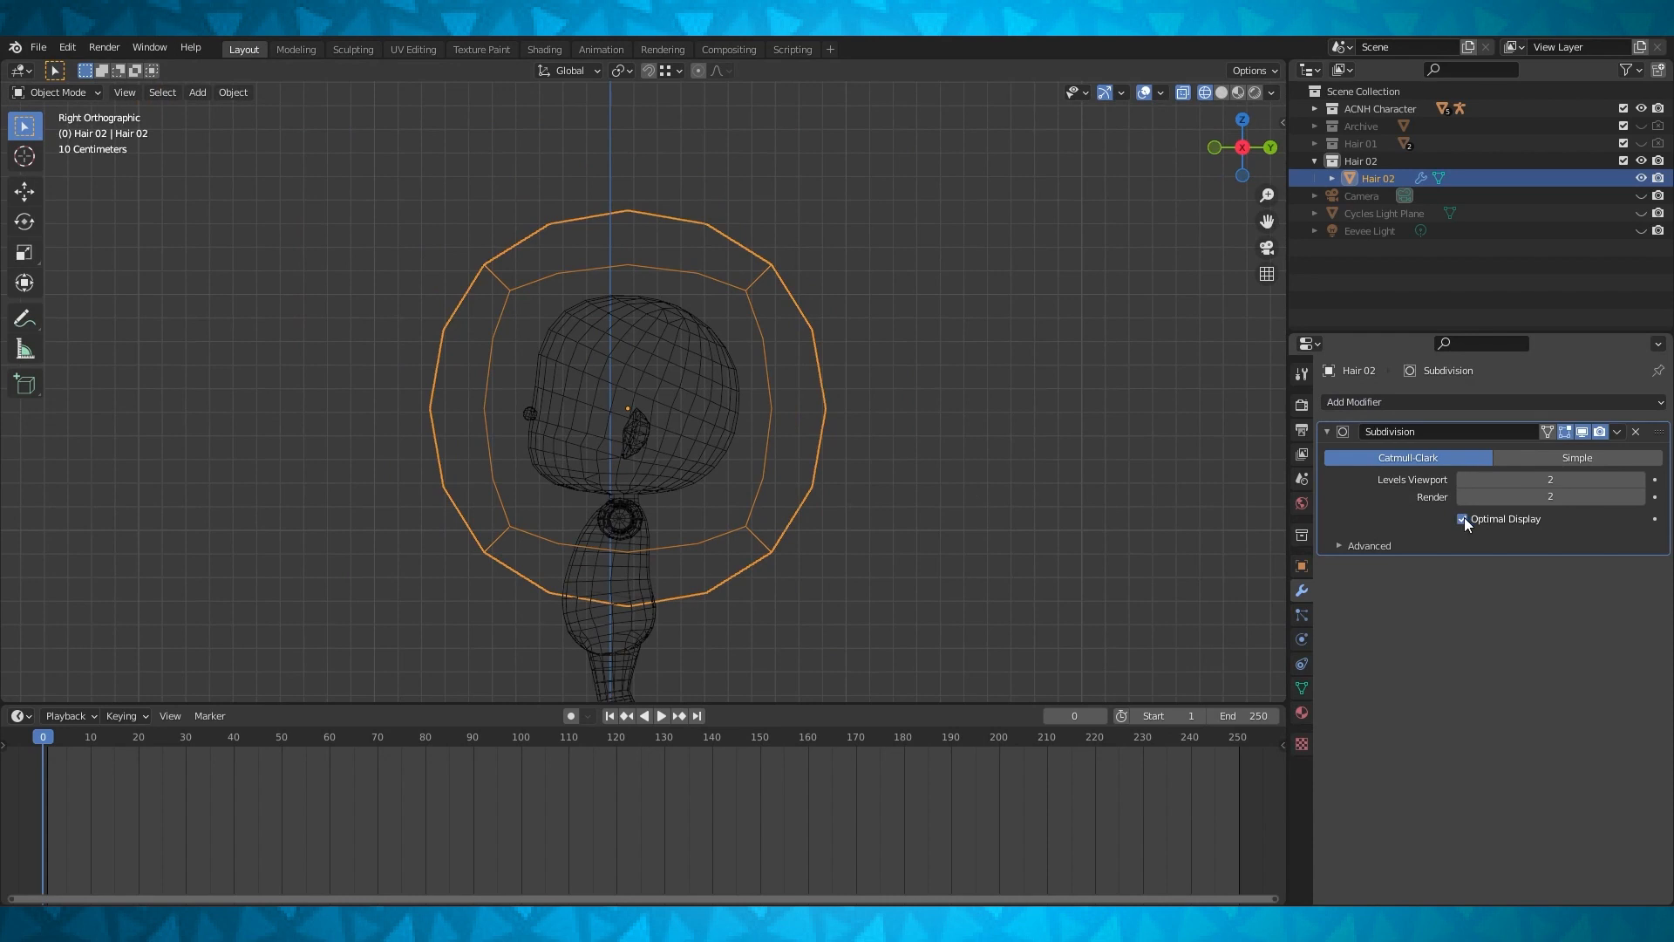
Turn off the Subdivision modifier's Optimal Display and scale the whole hair cube to about 0.624 in edit mode
left_click(1463, 518)
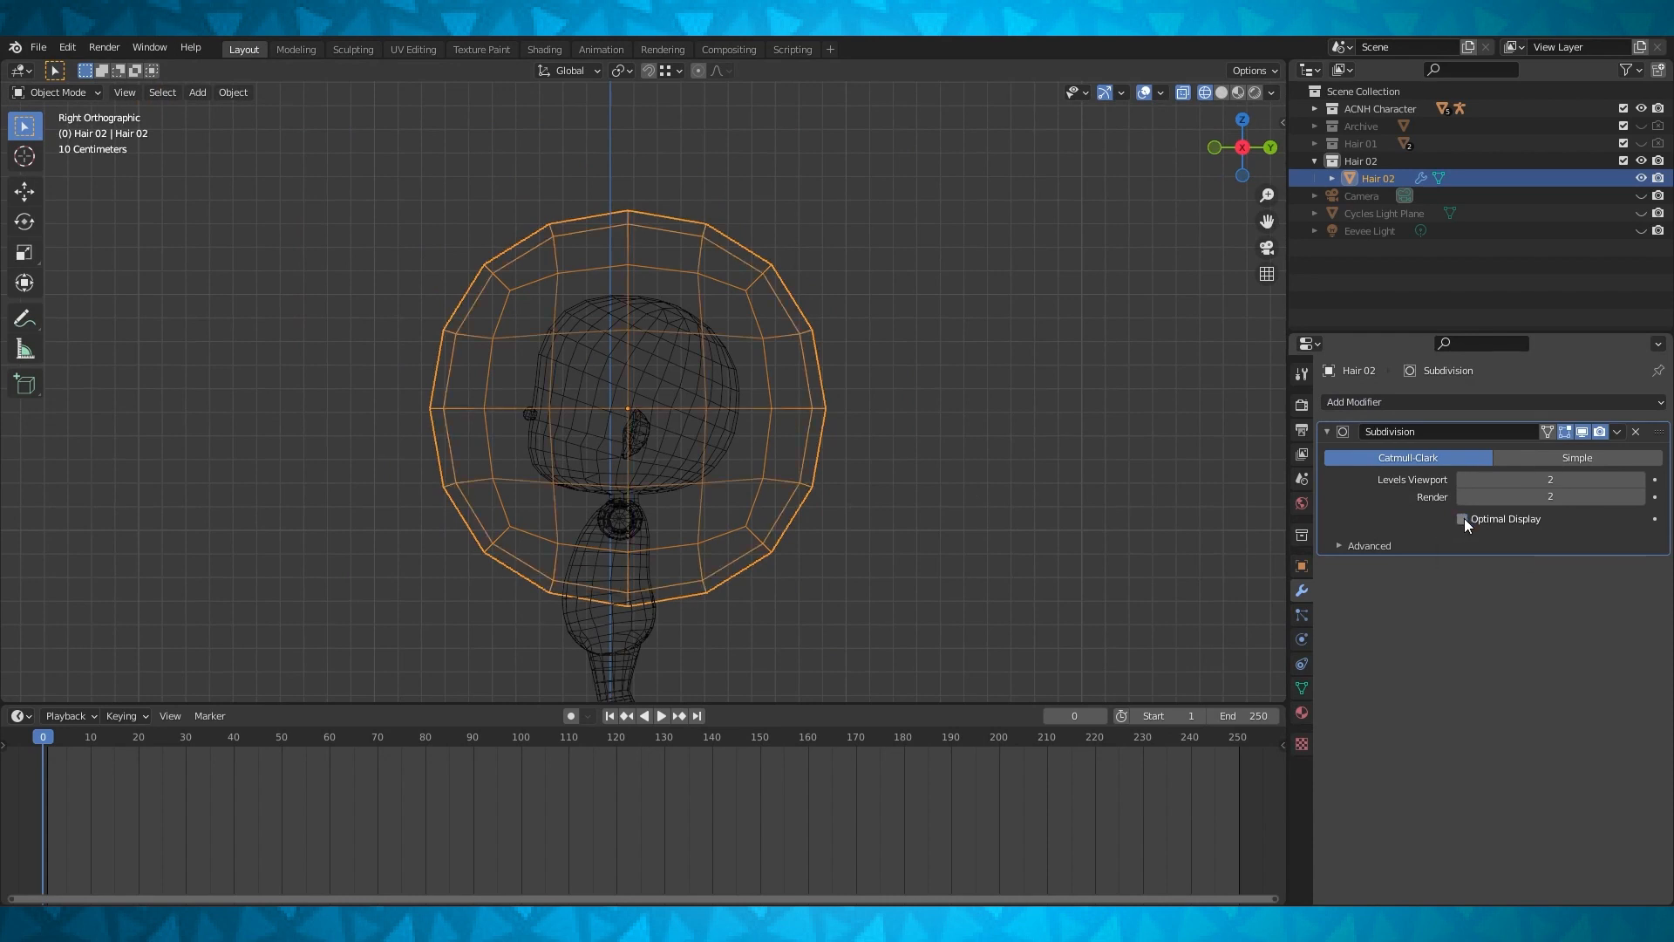
scroll(959, 426, "down", 3)
middle_click_drag(949, 424, 923, 374)
key("Tab")
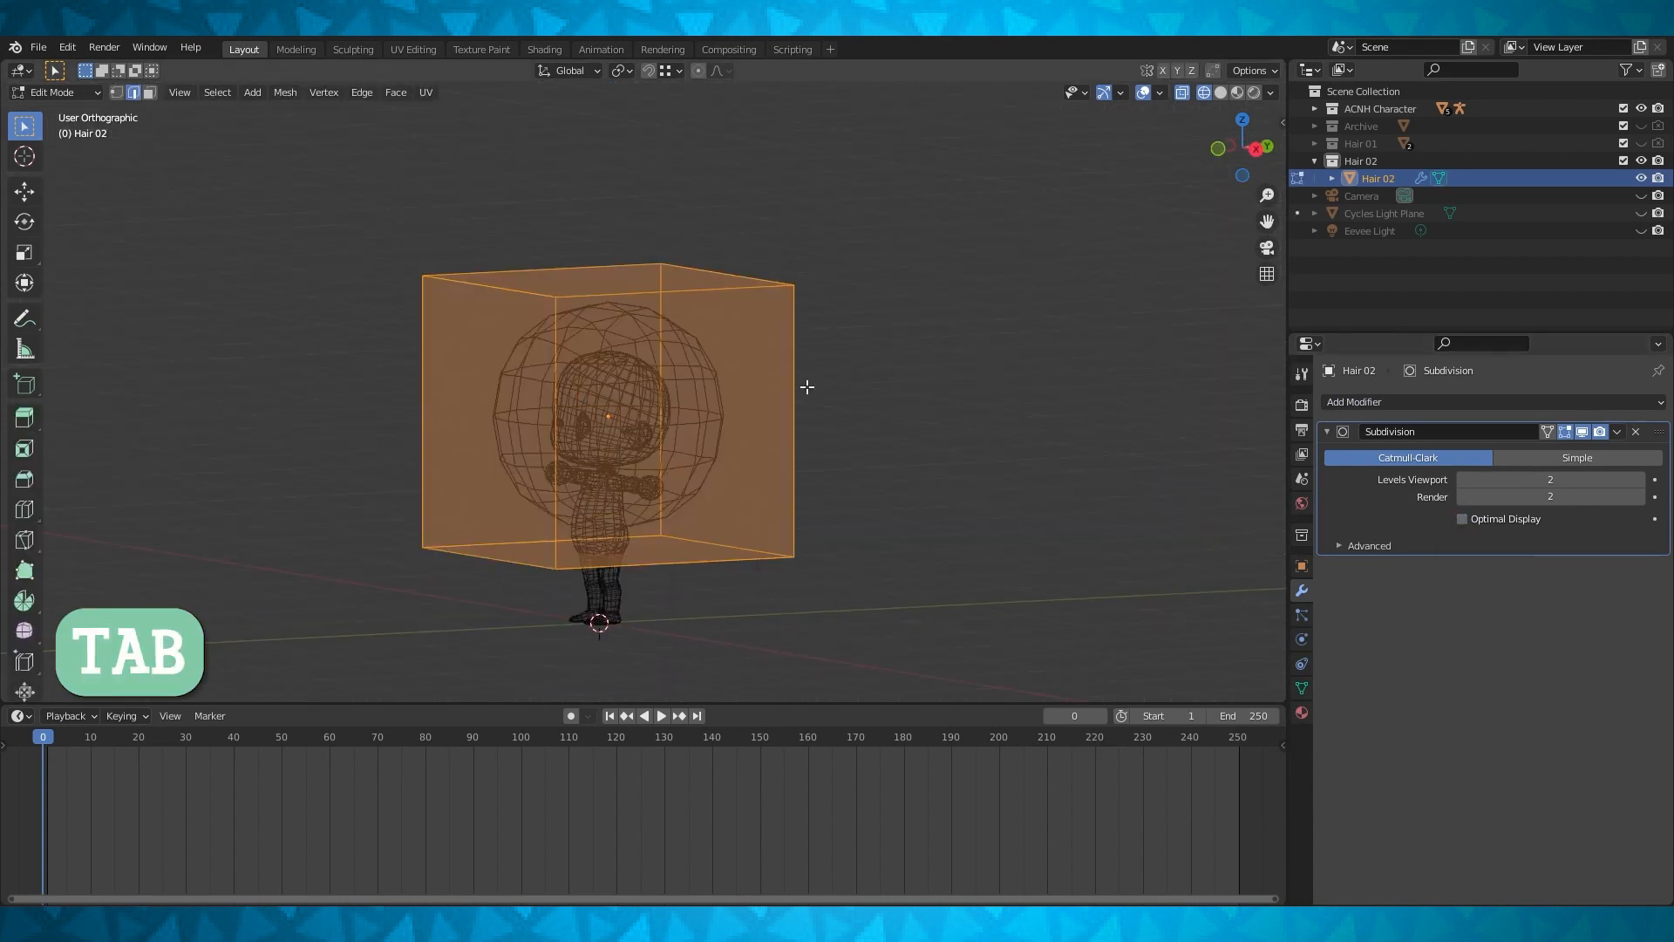
key("KP_1")
key("s")
left_click(488, 428)
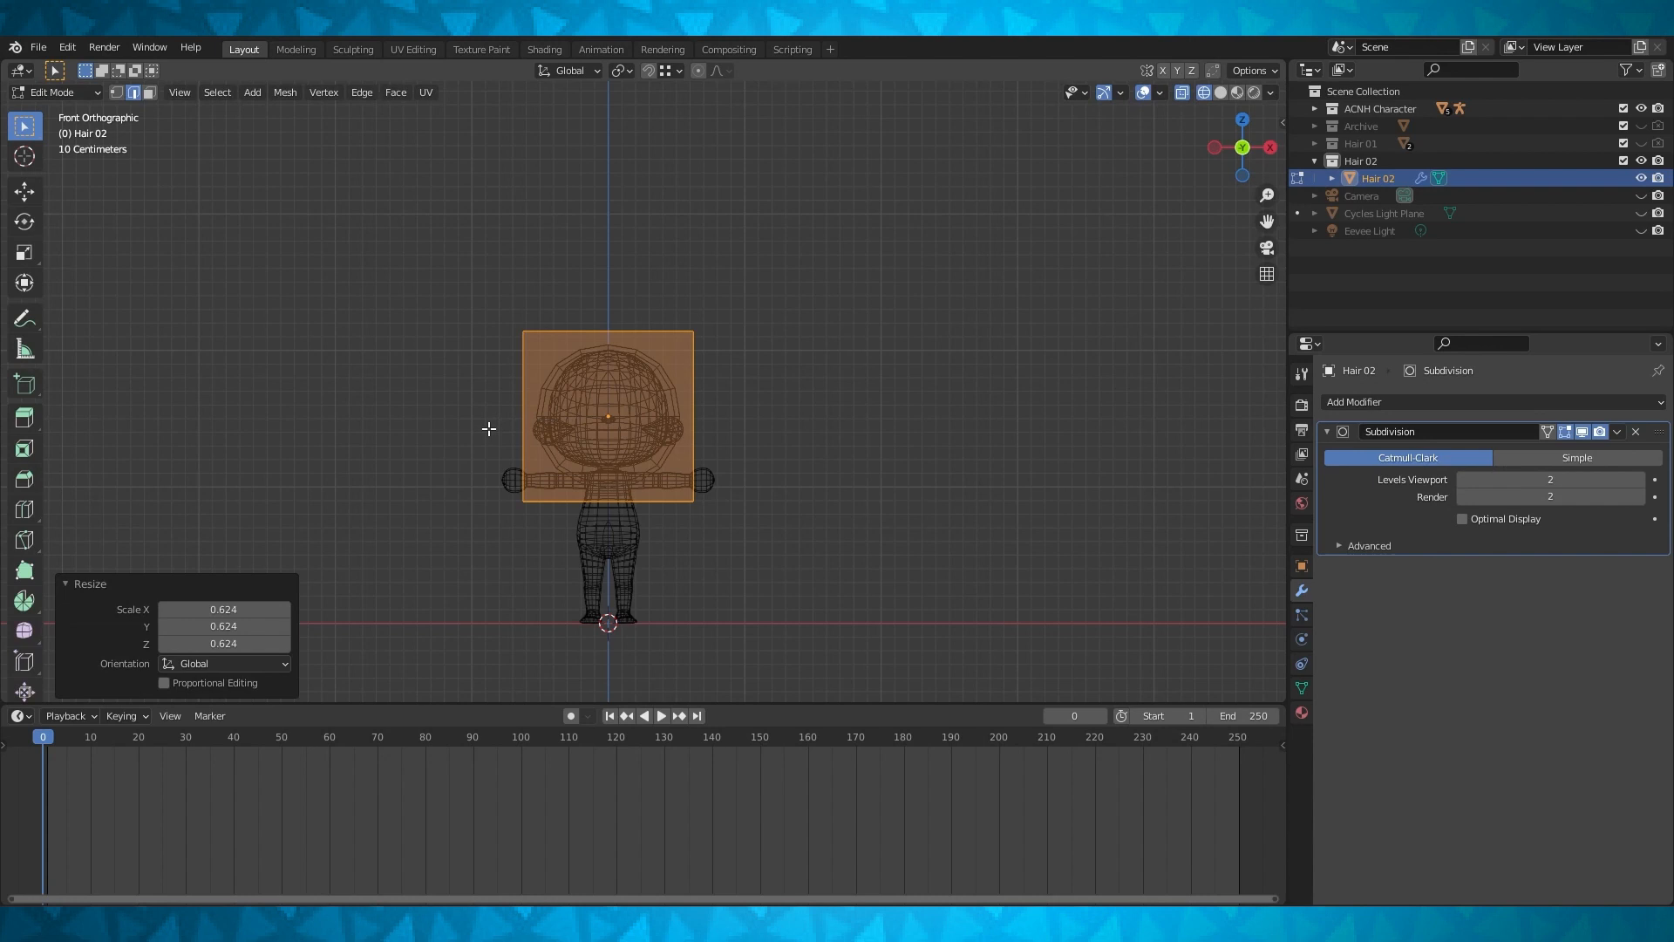
Scale the hair cube's top face to about 0.769, working in solid shading
middle_click_drag(601, 303, 715, 262)
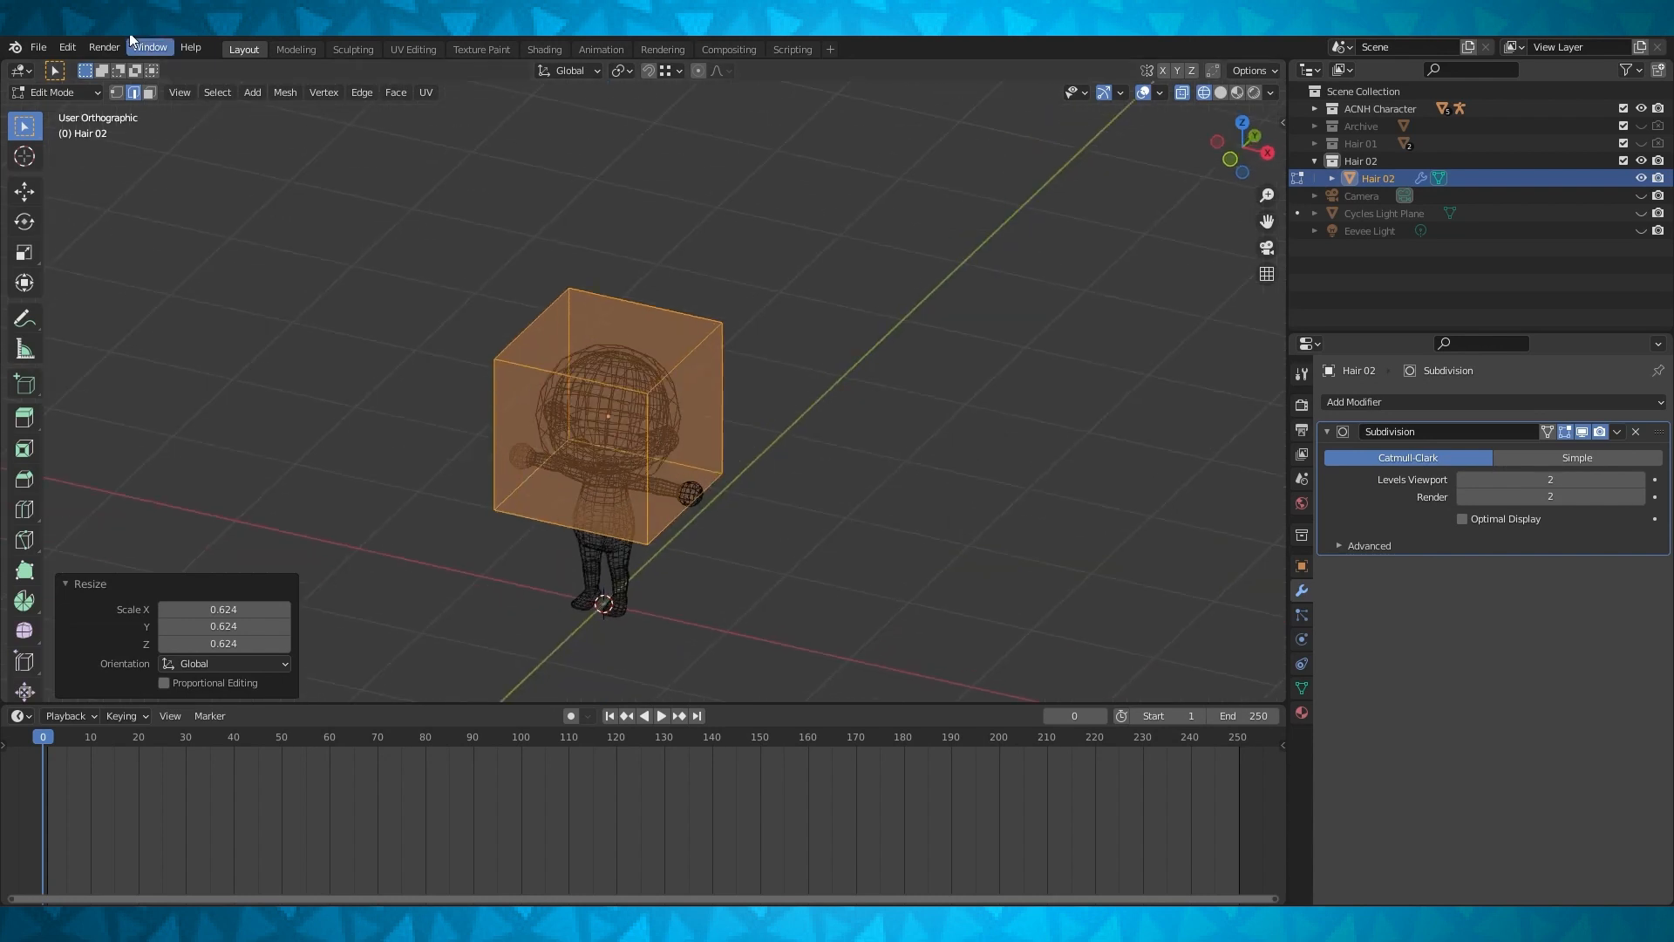
left_click(150, 93)
left_click(607, 332)
mouse_move(1038, 140)
middle_mouse_down()
mouse_move(1051, 105)
mouse_move(1060, 131)
mouse_move(1043, 129)
middle_mouse_up()
left_click(1221, 92)
scroll(1159, 279, "up", 3)
middle_click_drag(1159, 301, 914, 296)
key("s")
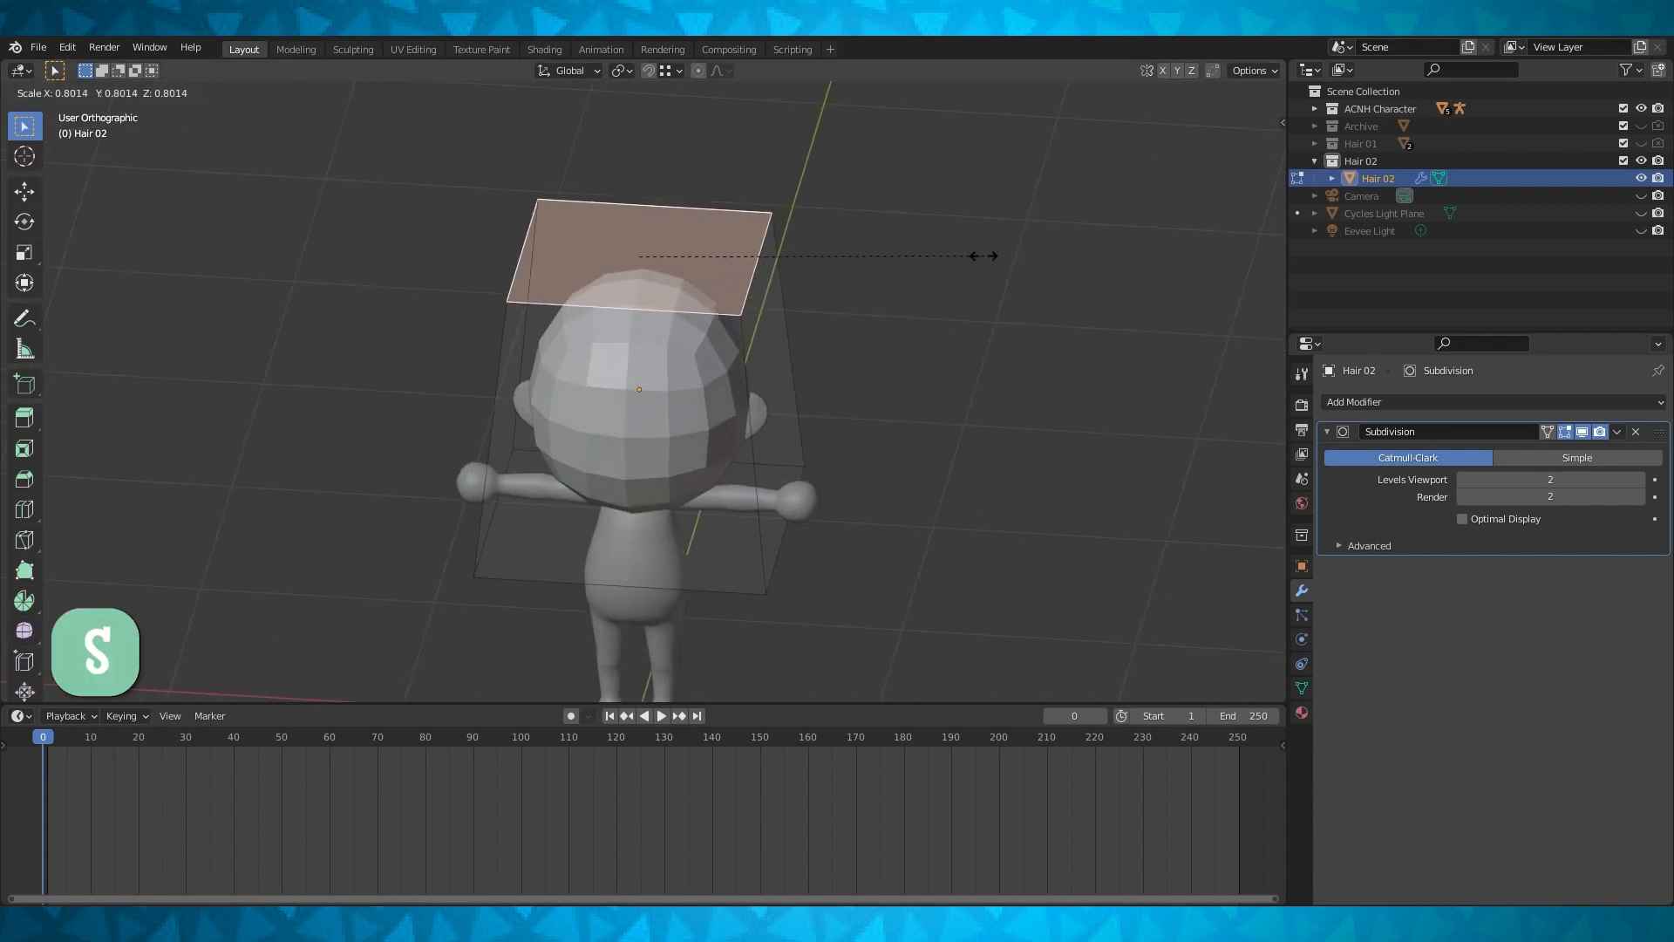
left_click(971, 254)
Move the top front edge of the hair cube about -0.106 m along Y
middle_click_drag(971, 254, 881, 250)
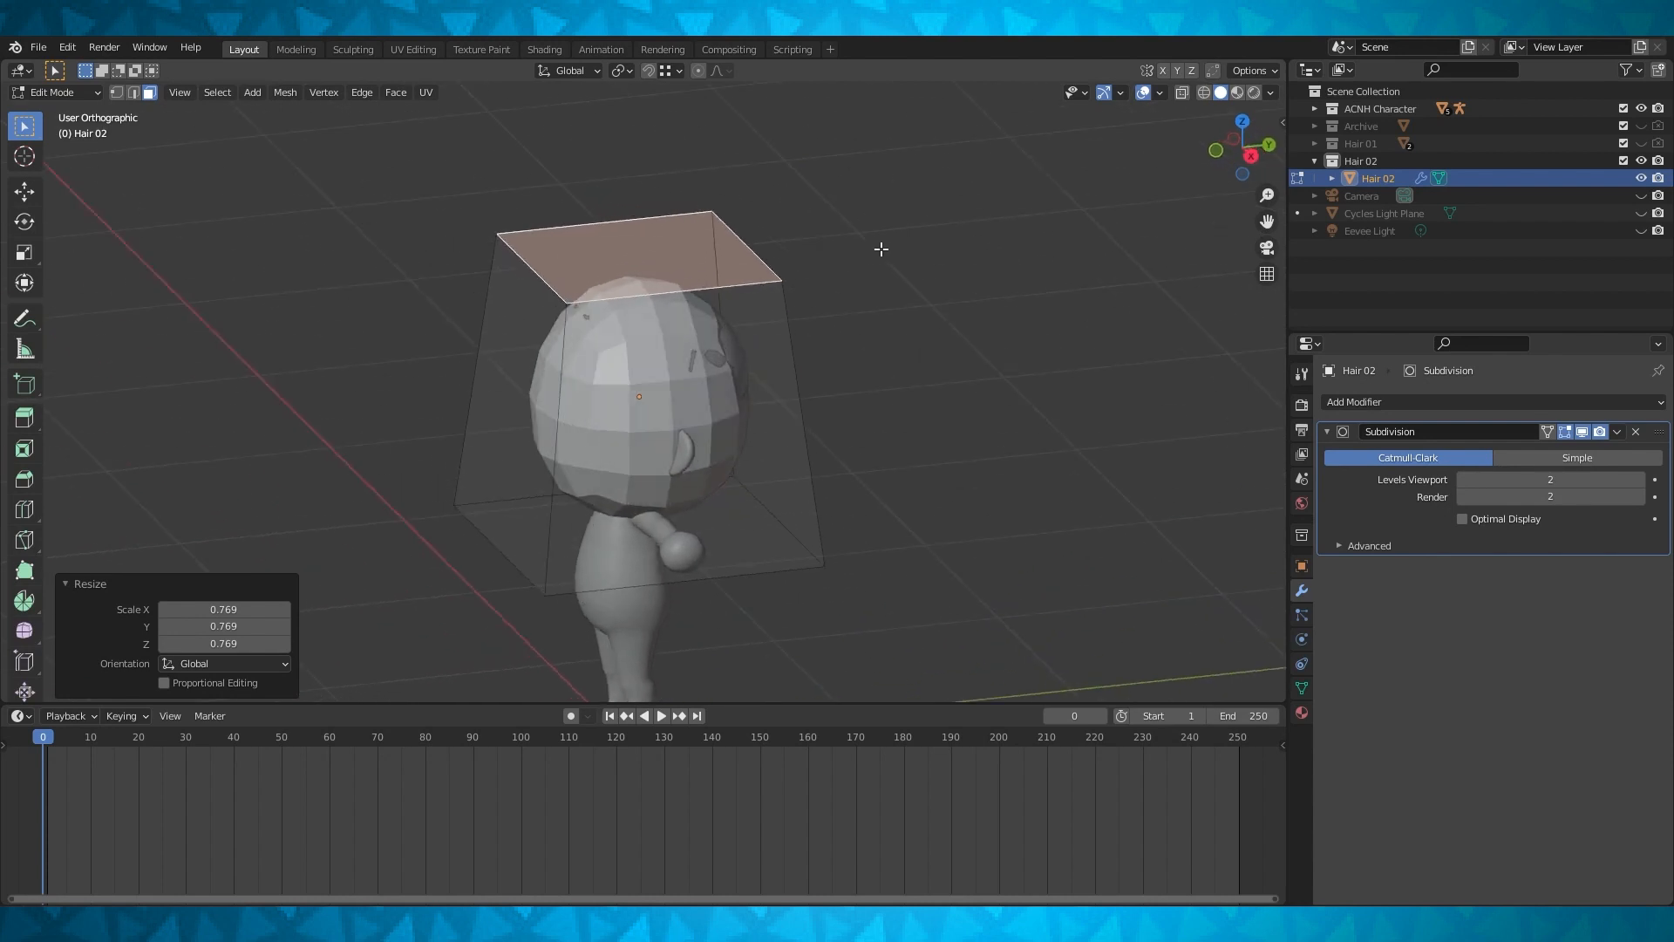
left_click(133, 92)
left_click(515, 251)
middle_click_drag(541, 253, 634, 313)
key("g")
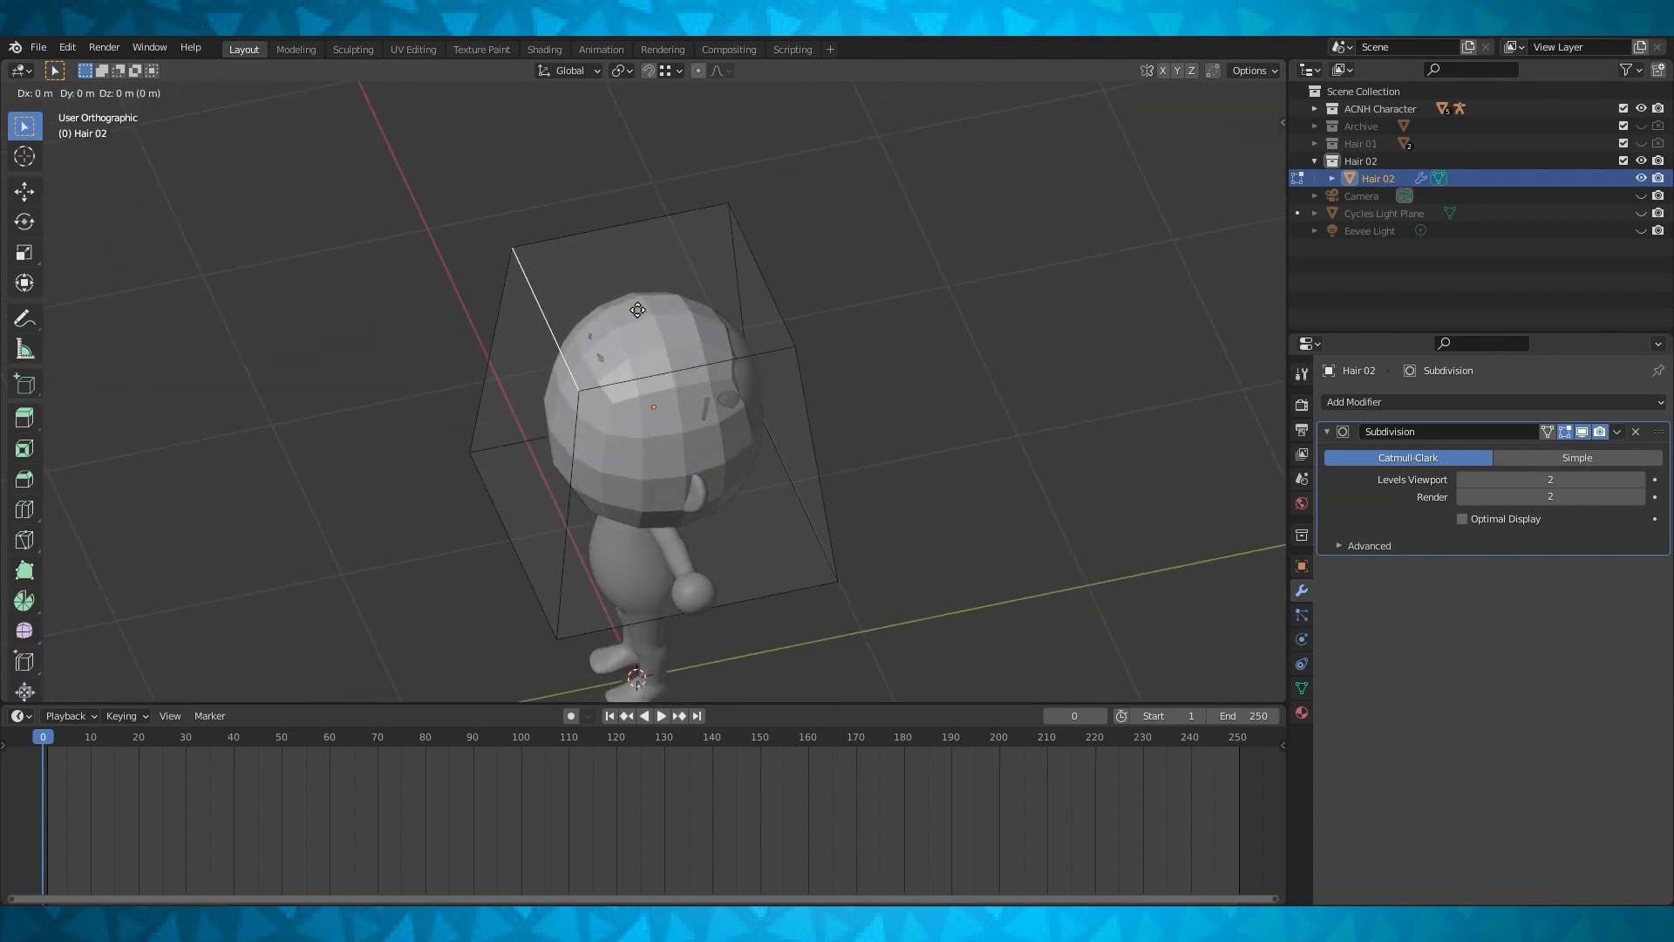
key("y")
left_click(609, 321)
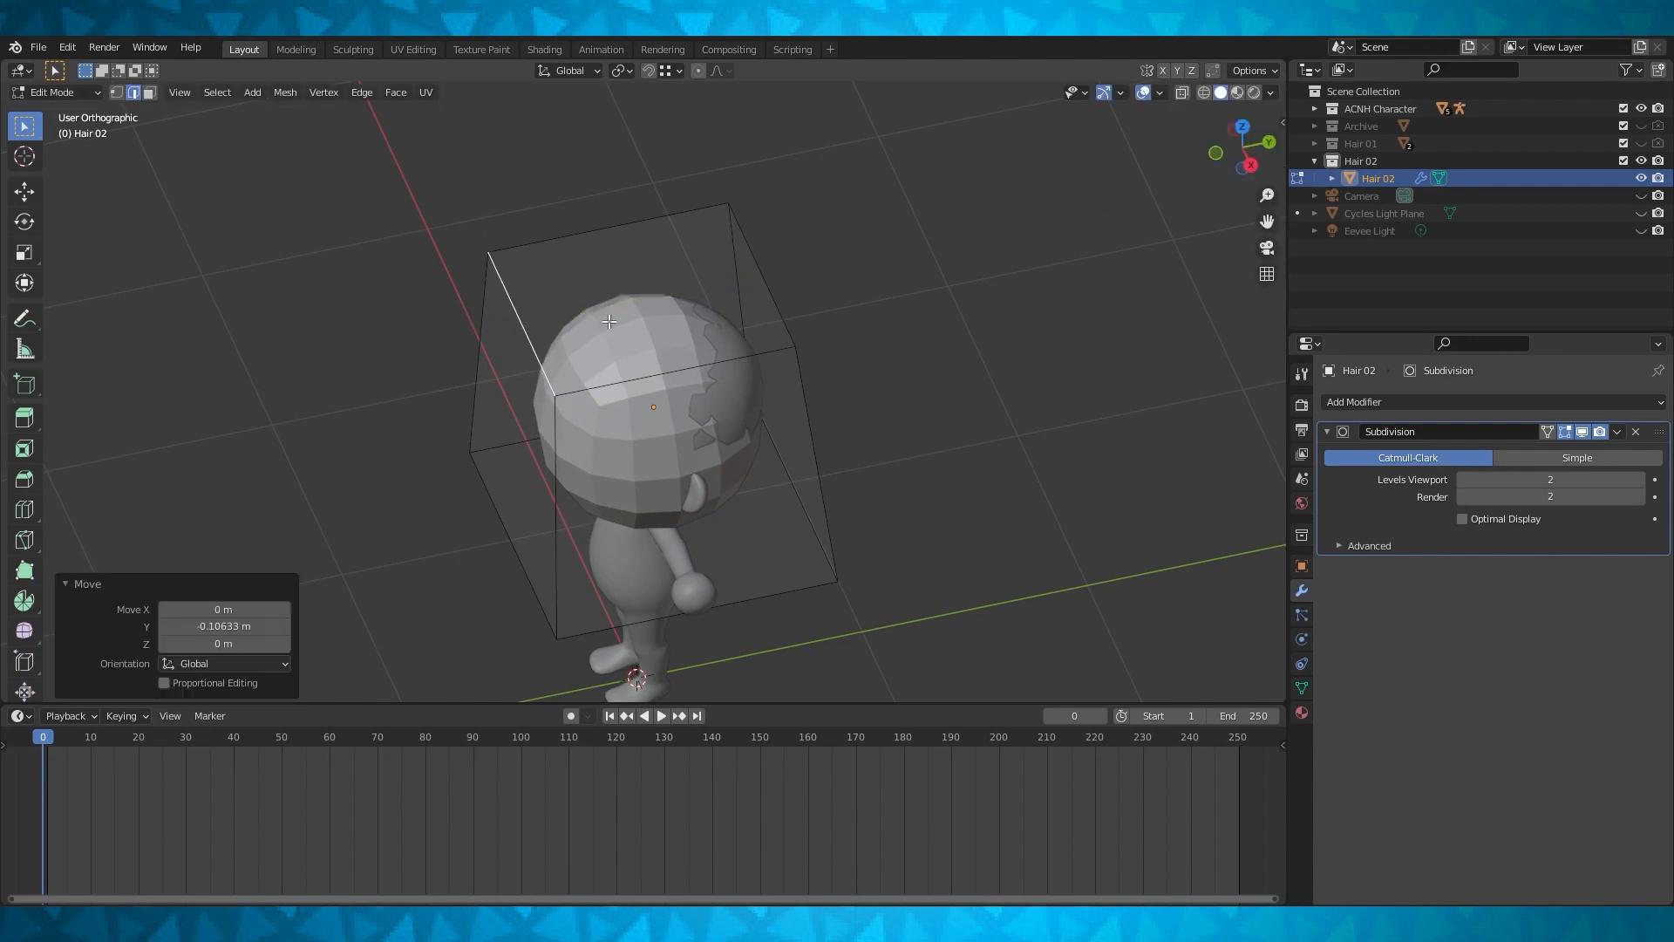
Return to object mode and apply the Subdivision modifier on the Hair 02 mesh
key("Tab")
scroll(785, 340, "down", 4)
mouse_move(744, 318)
middle_mouse_down()
mouse_move(867, 311)
mouse_move(769, 312)
middle_mouse_up()
key("KP_1")
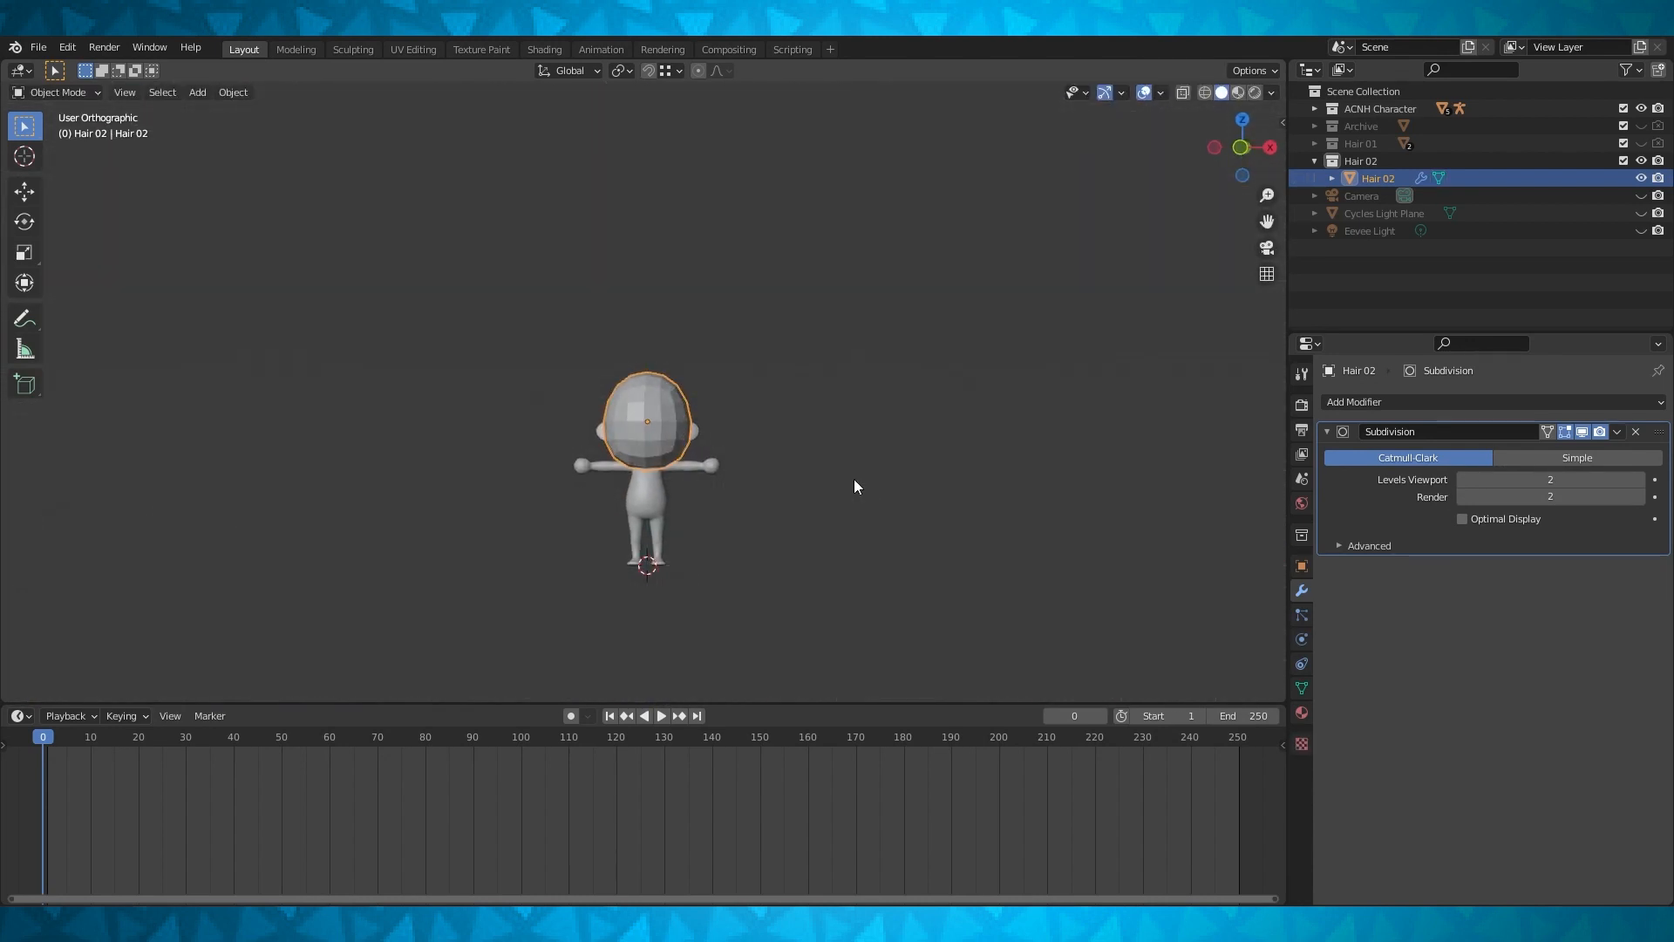
key("KP_3")
key("Tab")
scroll(850, 482, "up", 3)
key("Tab")
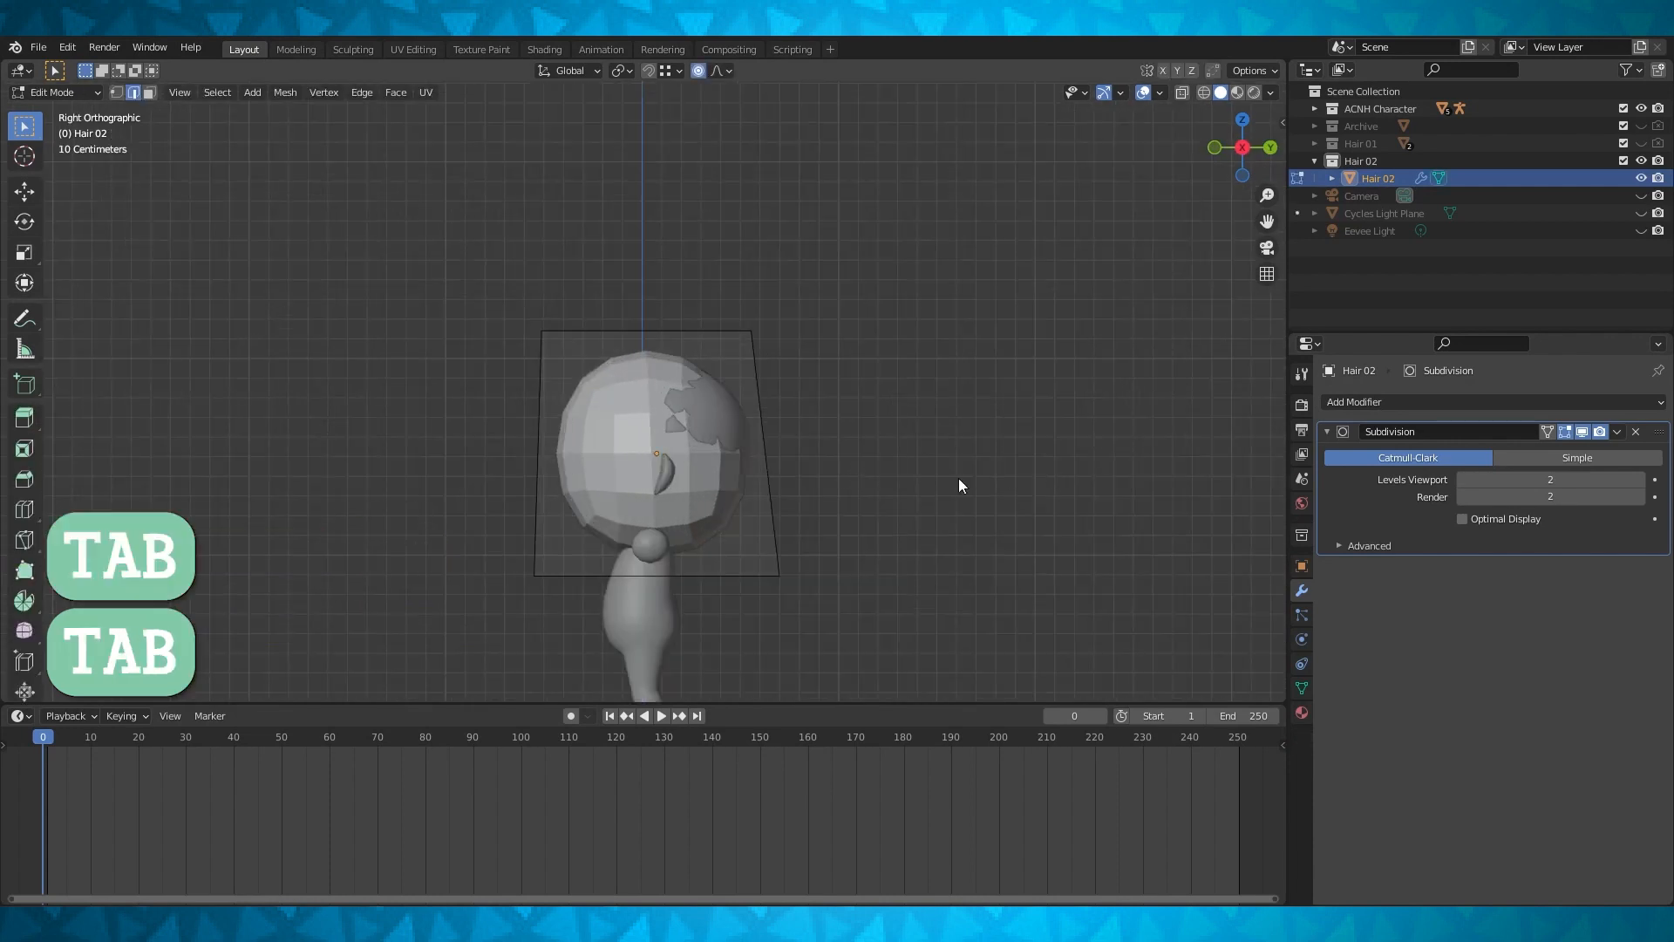
left_click(1618, 431)
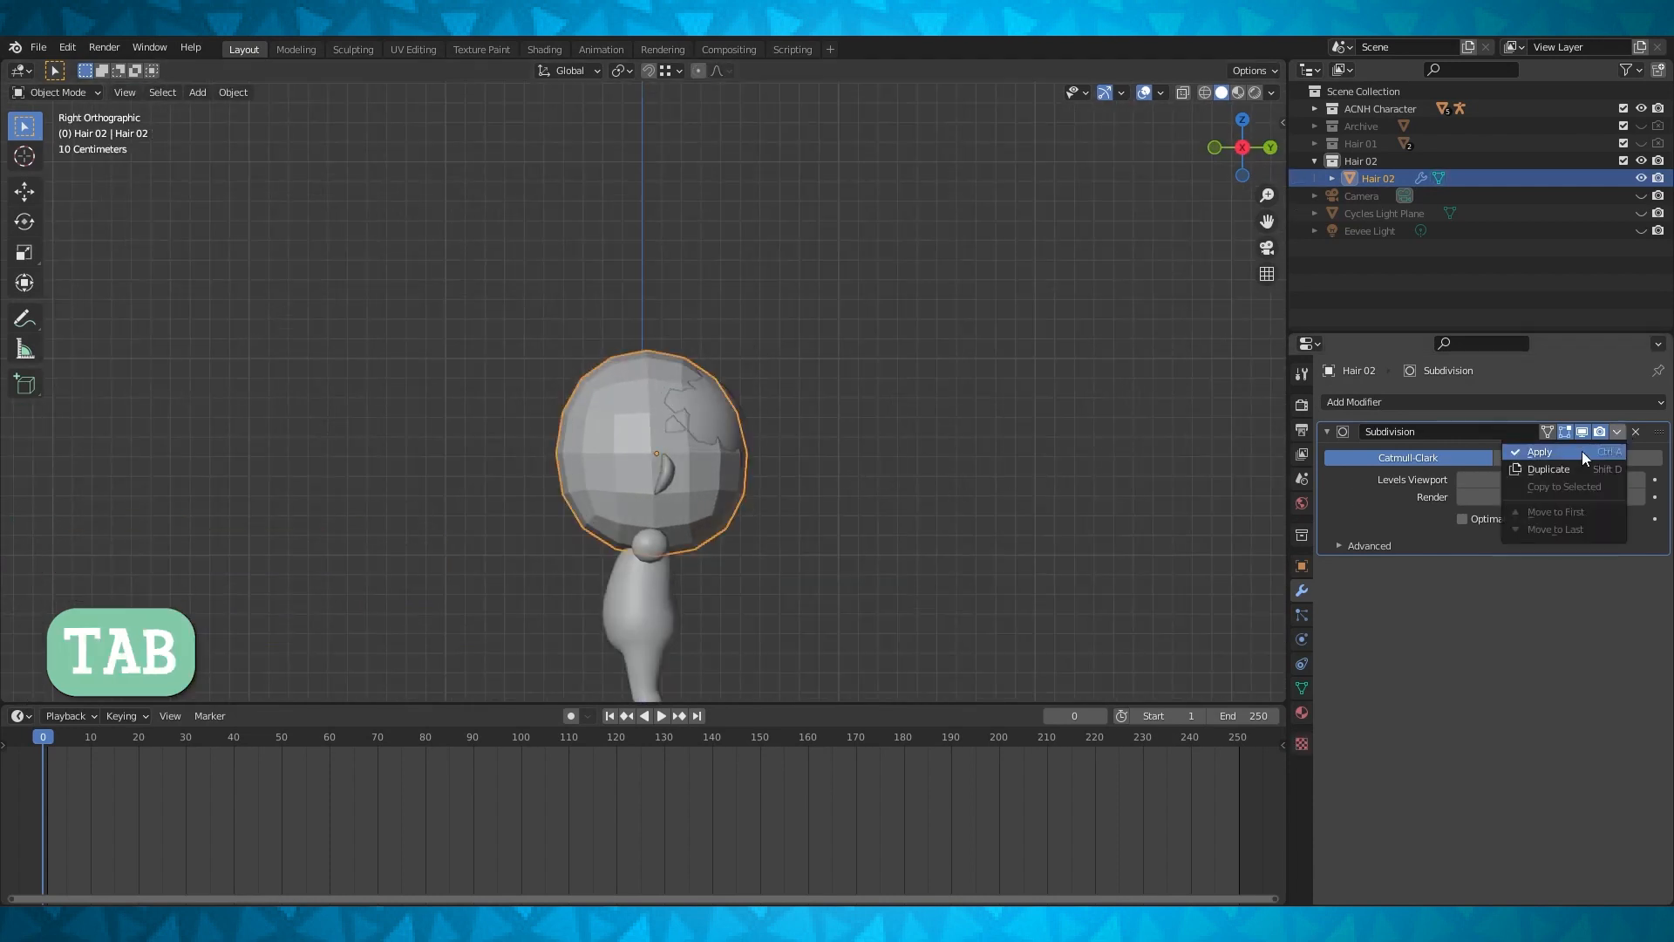
left_click(1581, 452)
Circle-select the hair faces covering the character's face and the underside of the head in wireframe, and delete them
key("Tab")
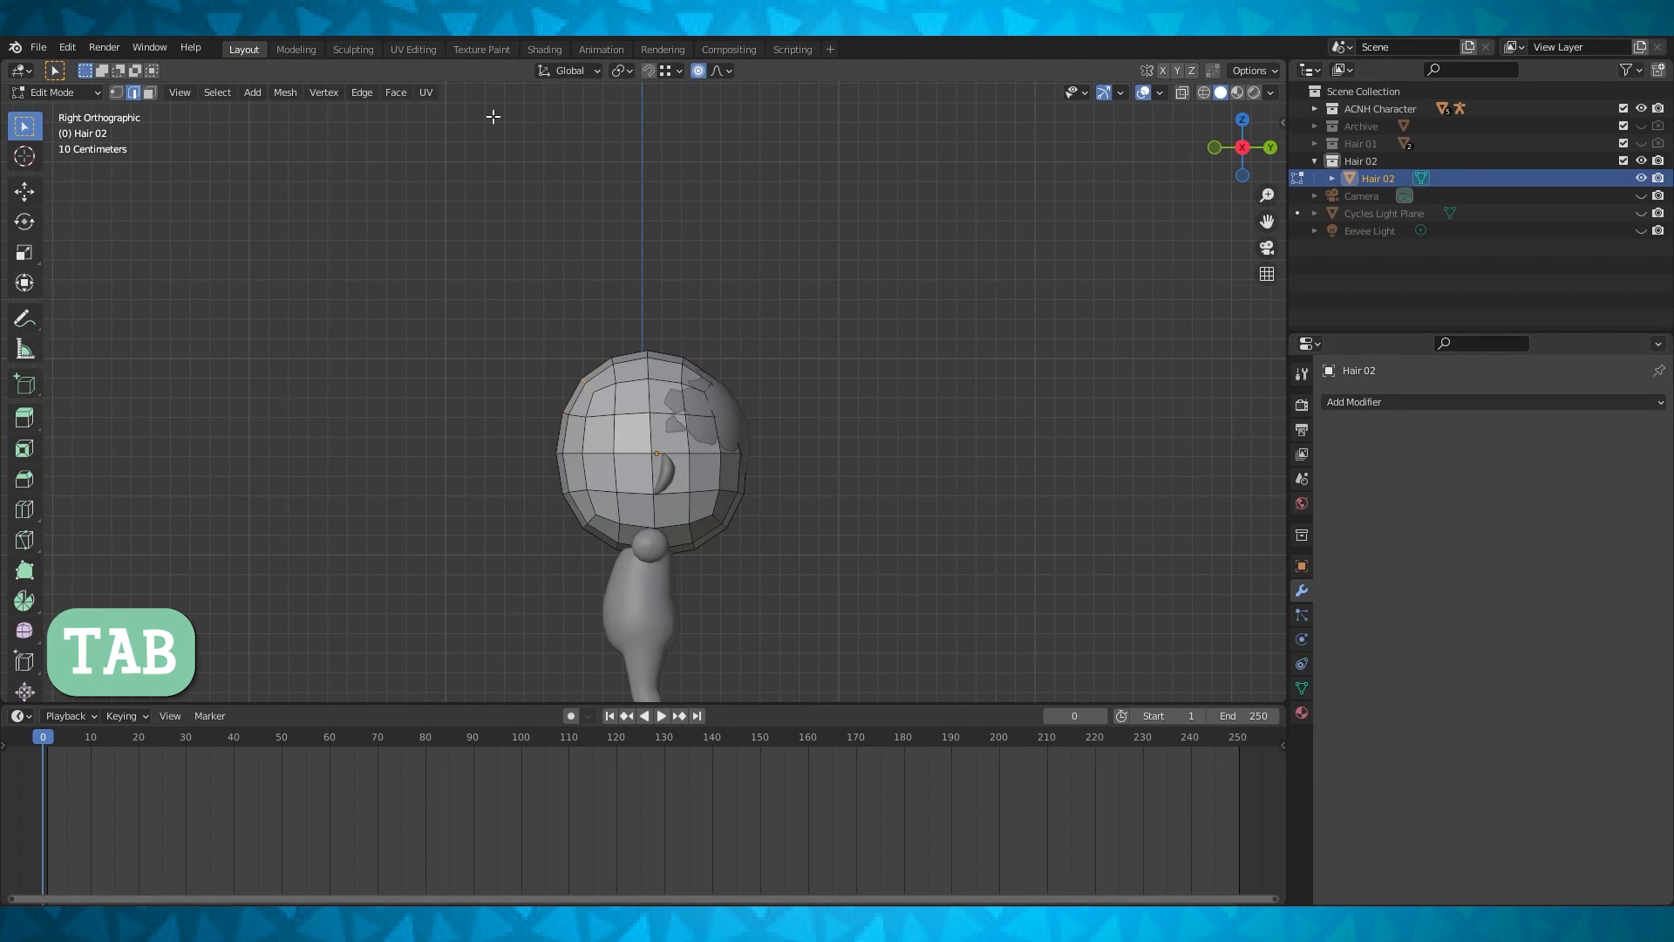
left_click(1203, 93)
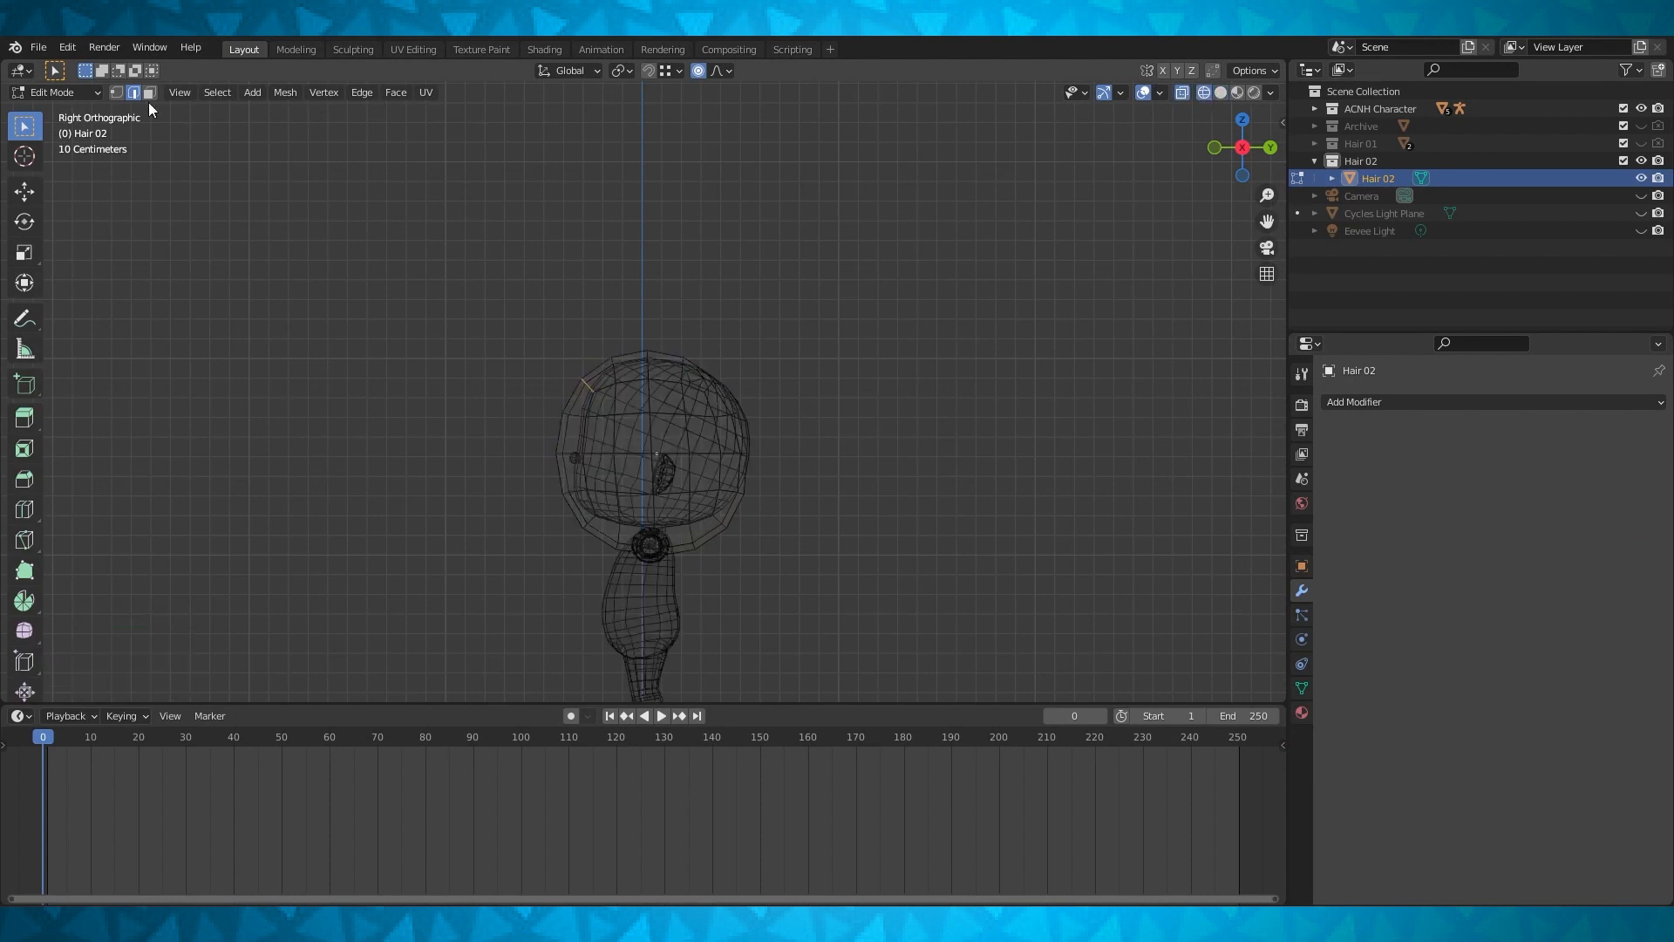
scroll(819, 444, "up", 2)
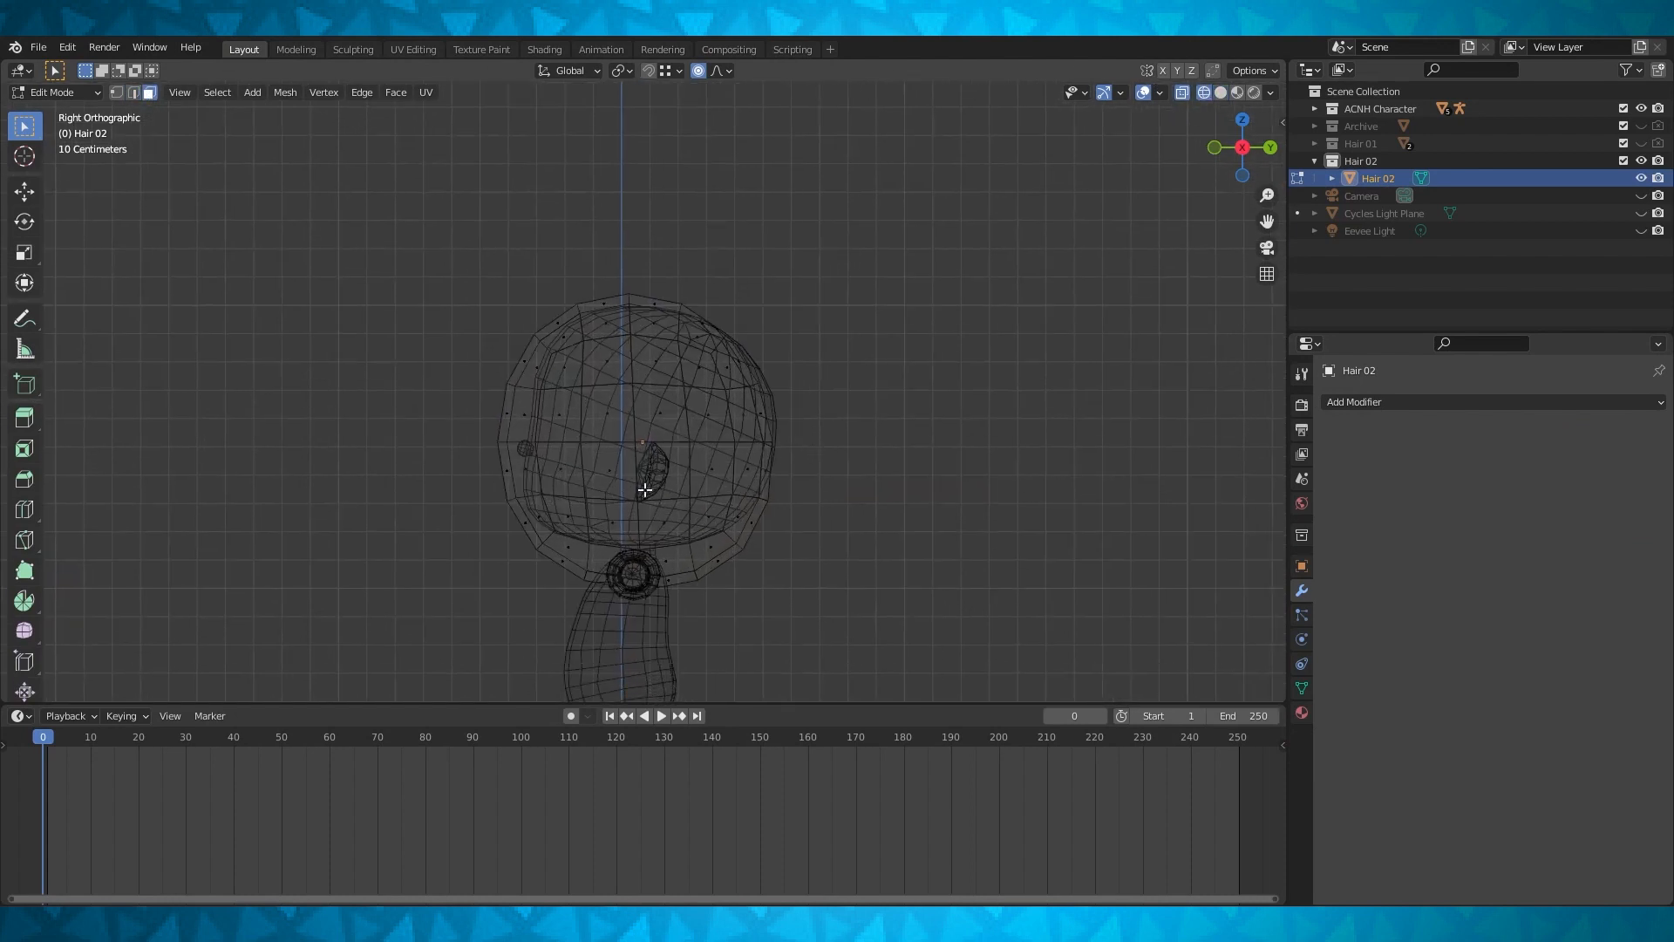
key("c")
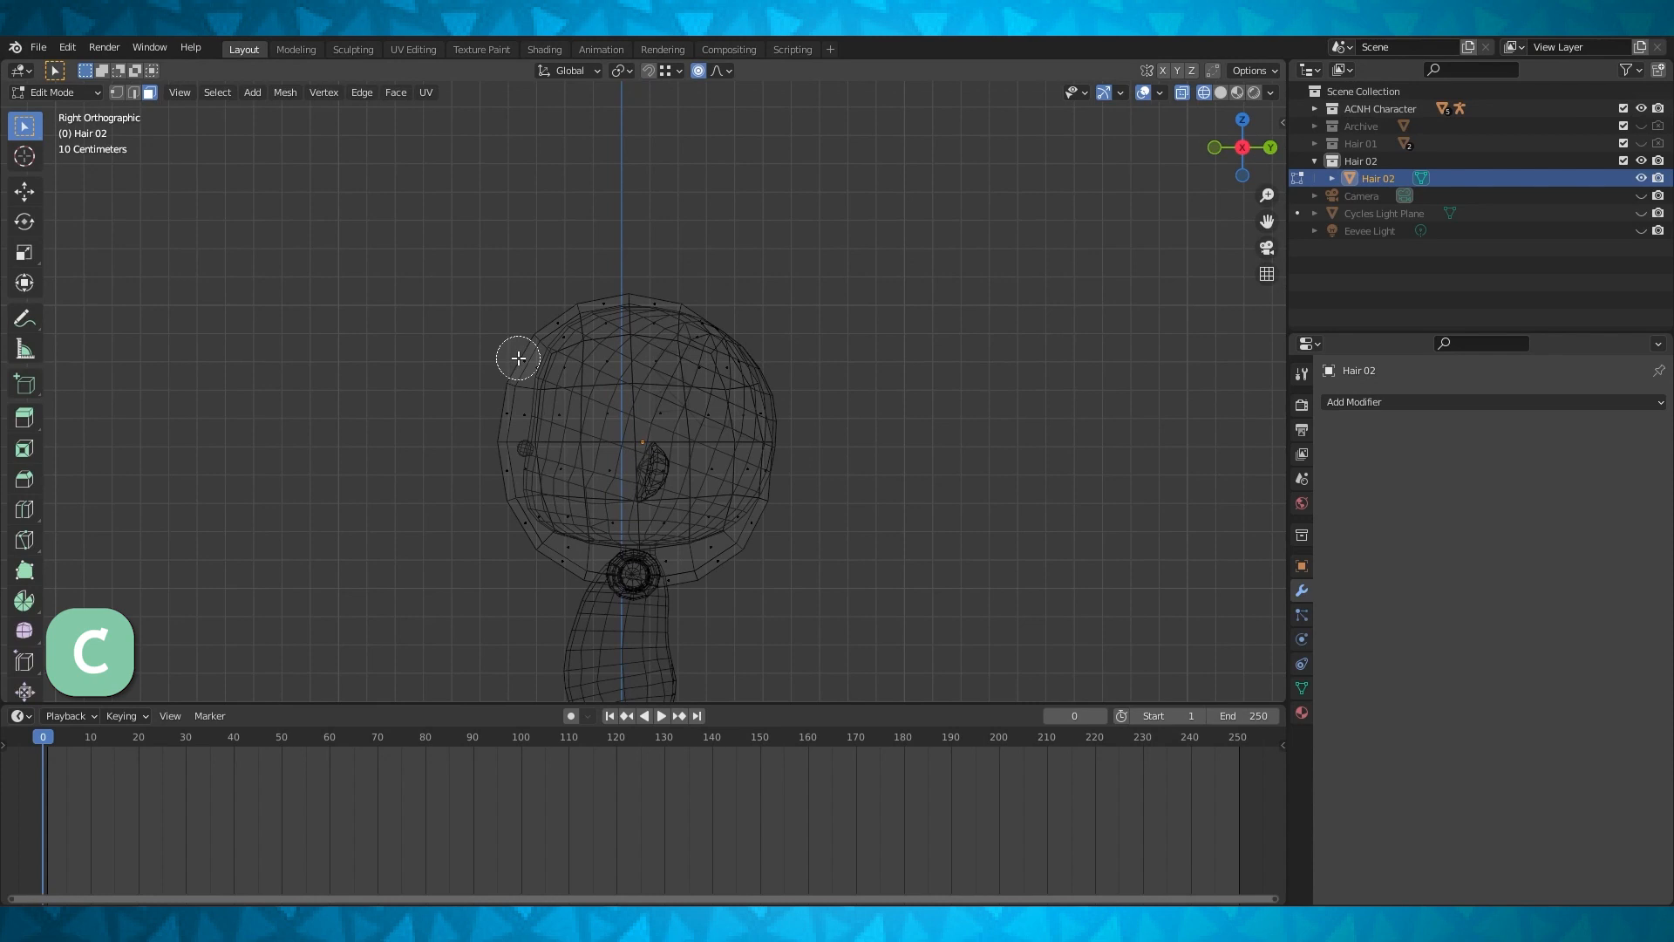
mouse_move(516, 363)
left_mouse_down()
mouse_move(507, 462)
mouse_move(530, 536)
mouse_move(576, 571)
mouse_move(710, 562)
left_mouse_up()
key("Escape")
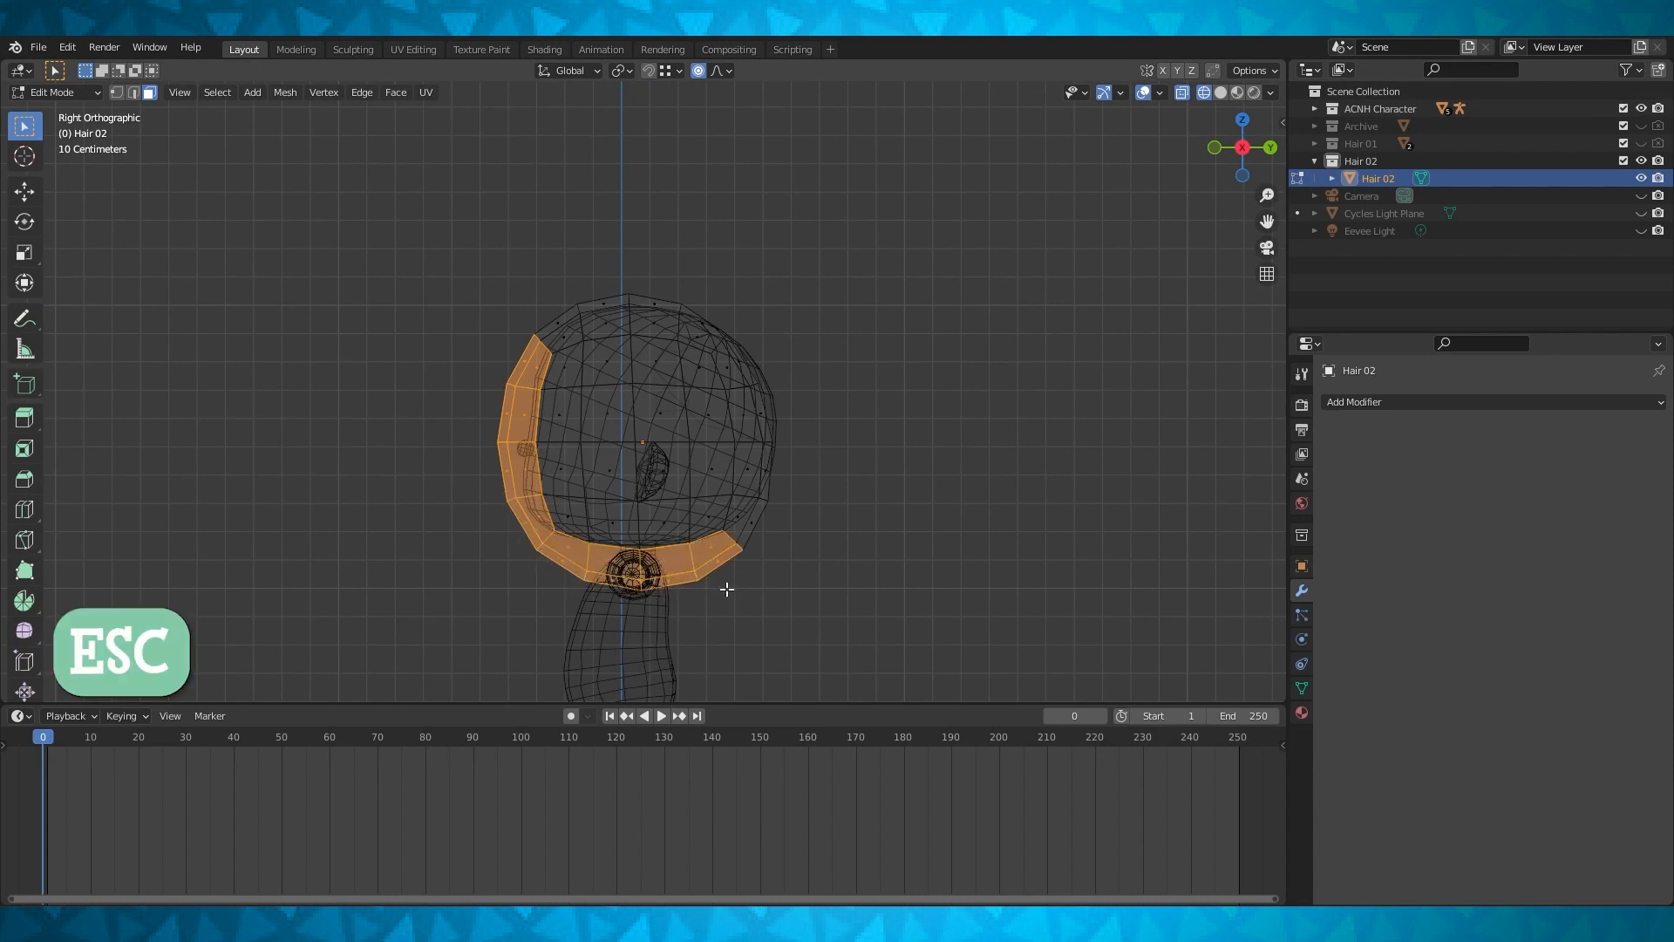
key("x")
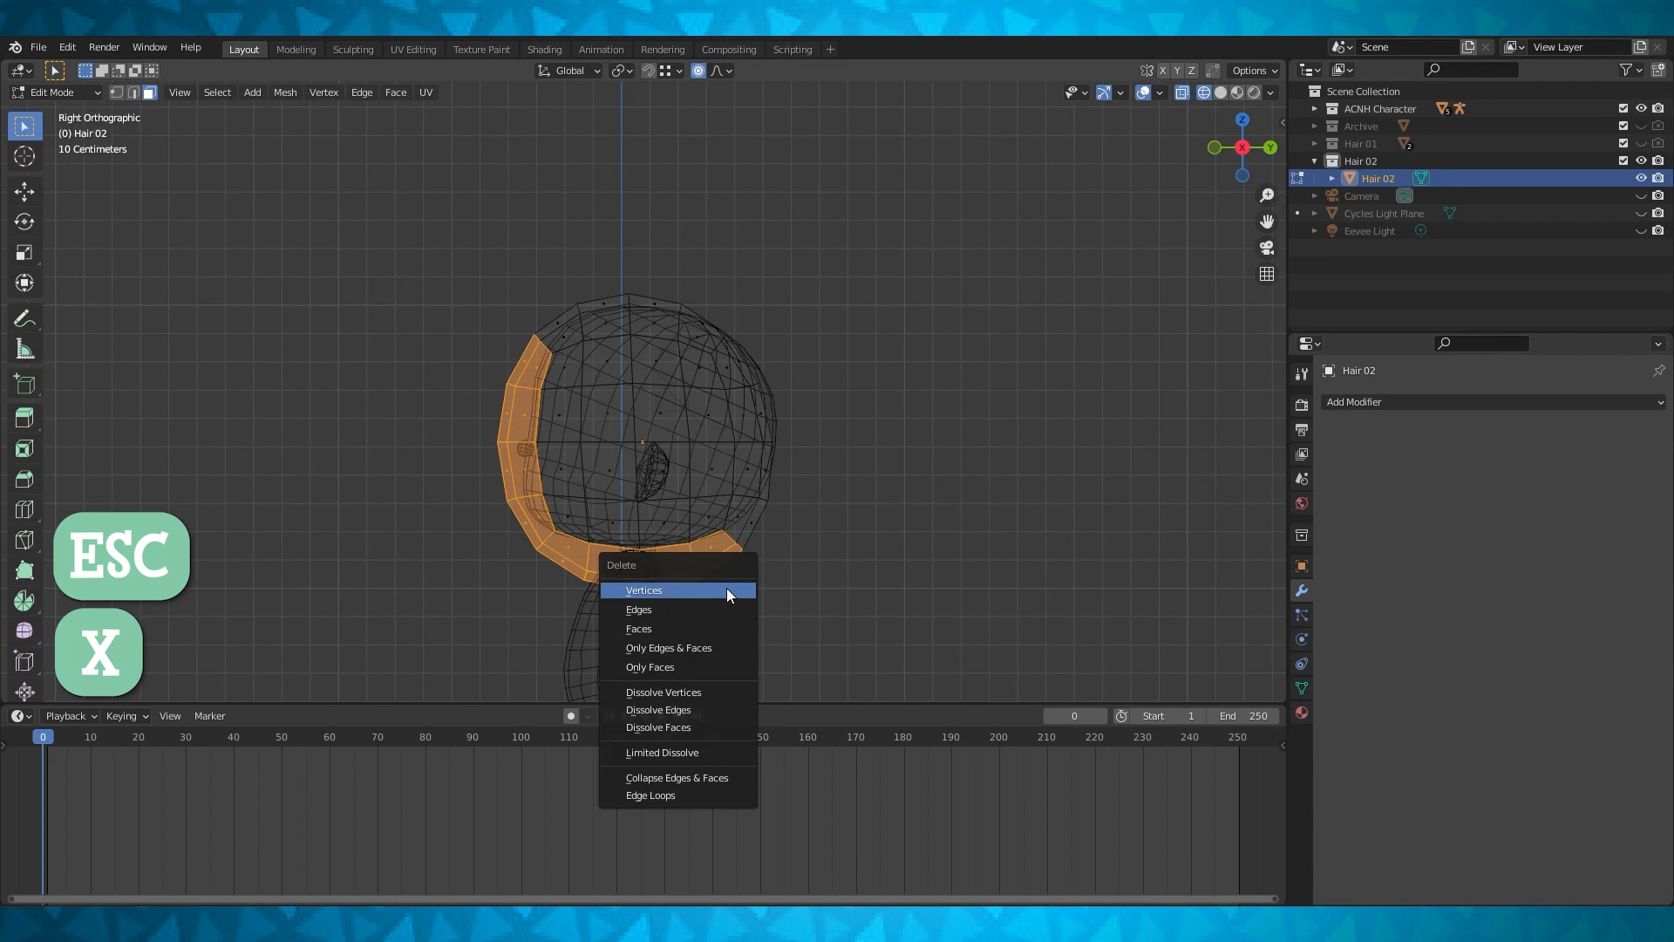
left_click(694, 626)
middle_click_drag(680, 506, 815, 490)
key("KP_1")
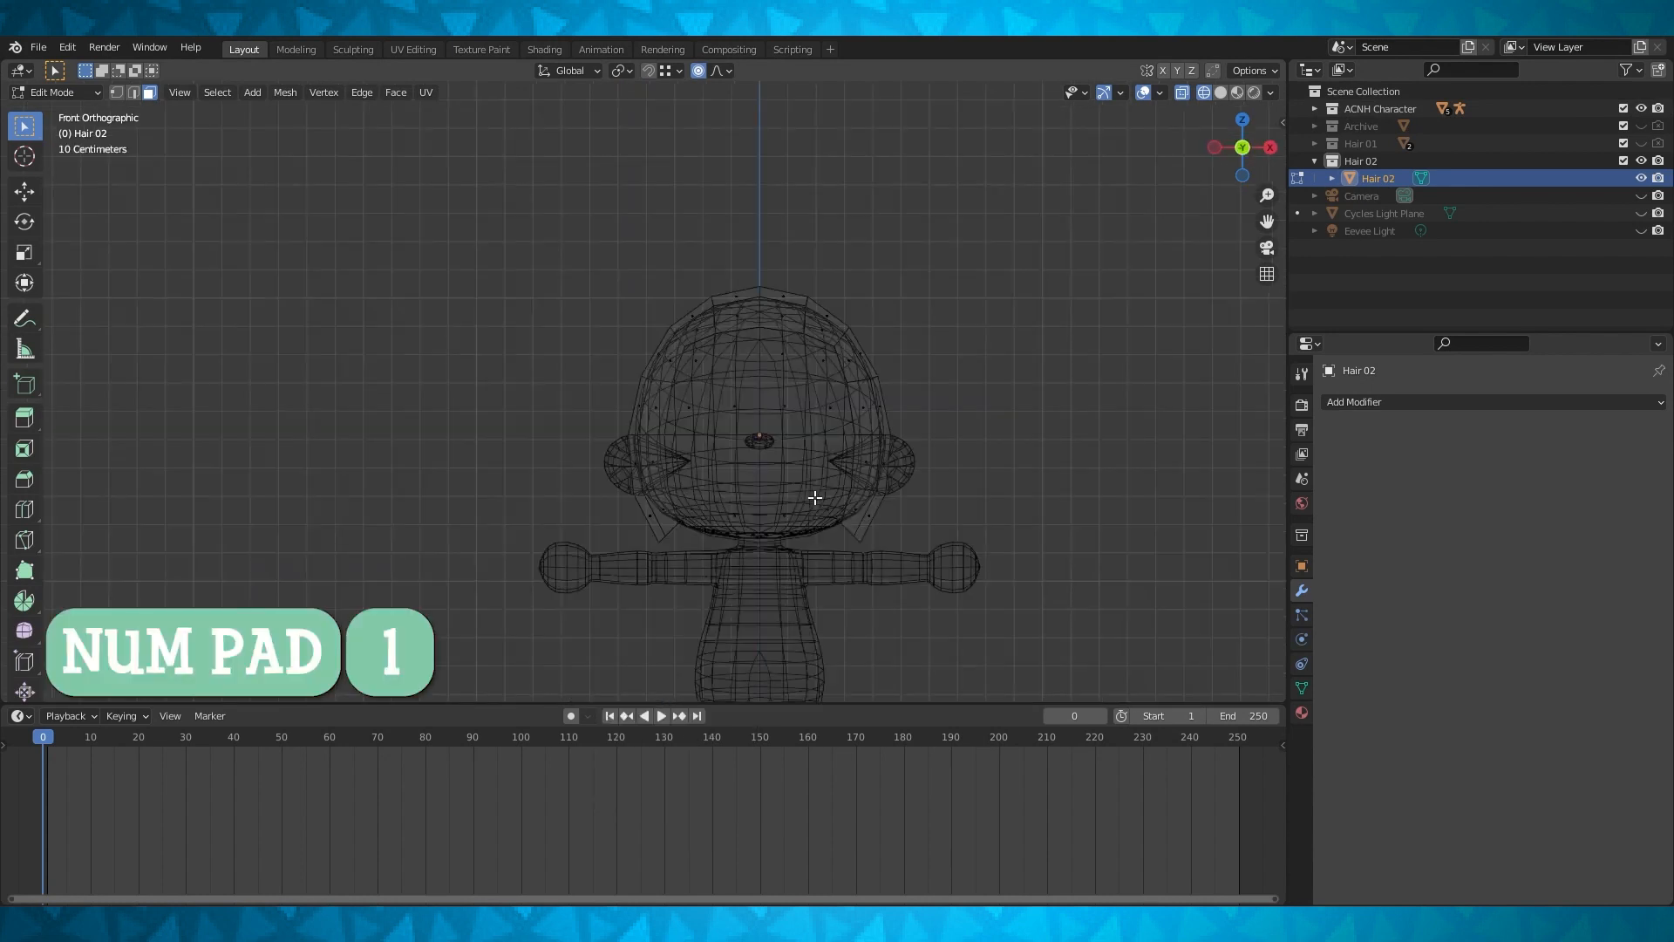
left_click(1221, 92)
mouse_move(1142, 258)
middle_mouse_down()
mouse_move(1075, 311)
mouse_move(1124, 270)
middle_mouse_up()
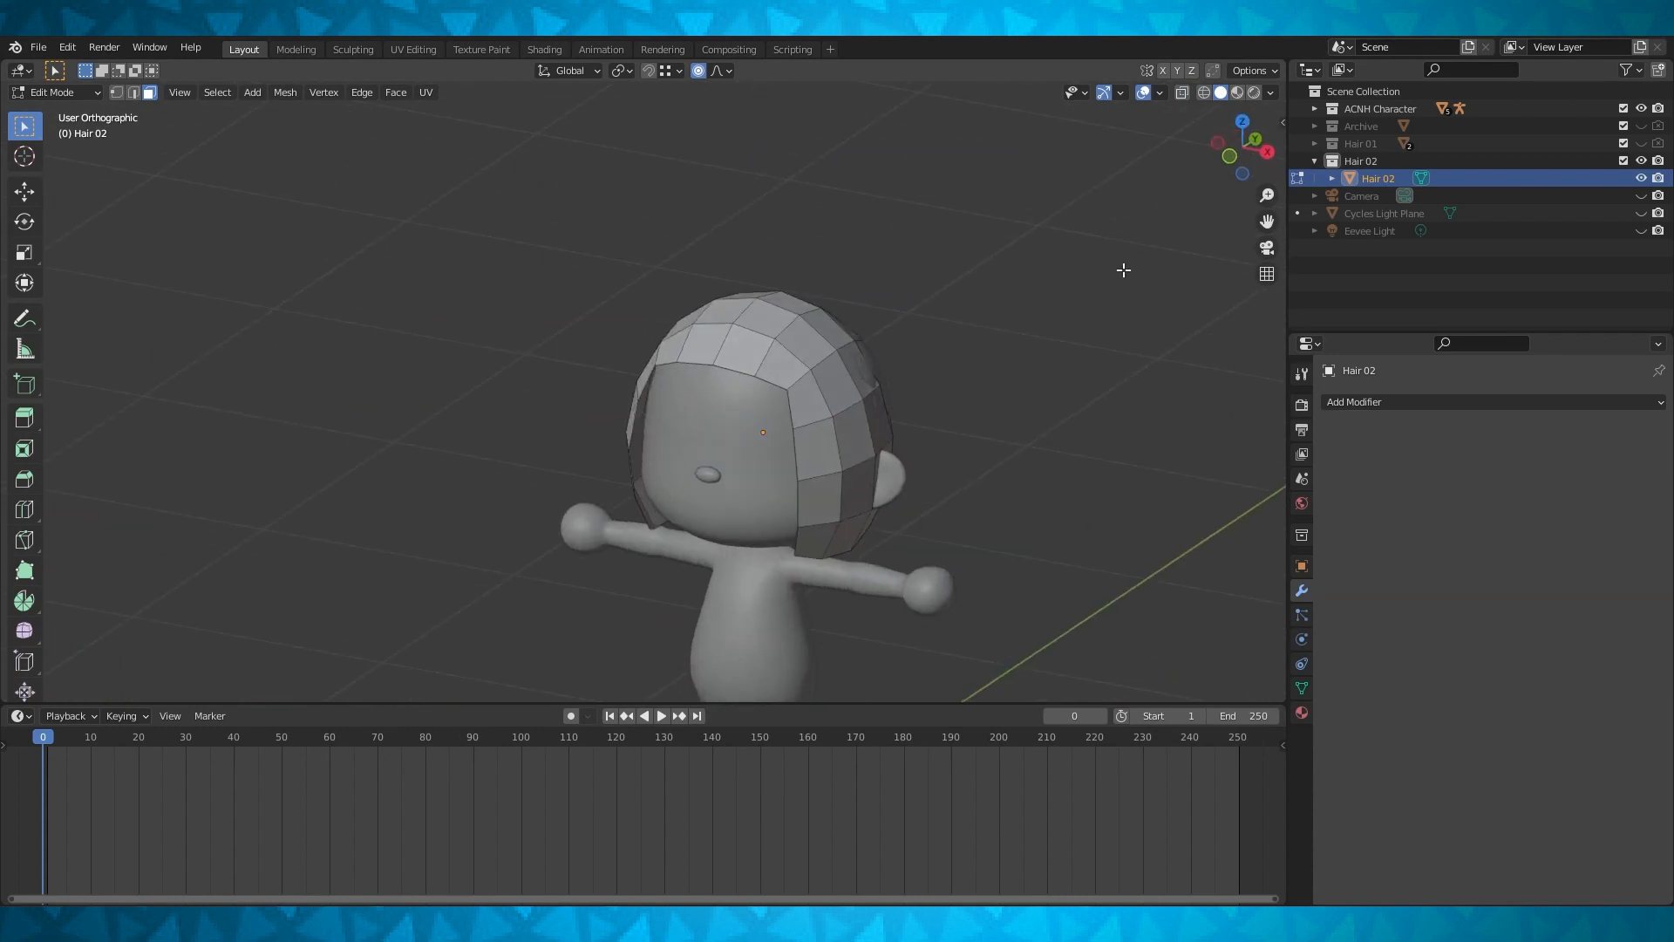
Circle-select all hair faces on the negative X side of the centre line in the front wireframe view and delete them
left_click(1204, 92)
key("KP_1")
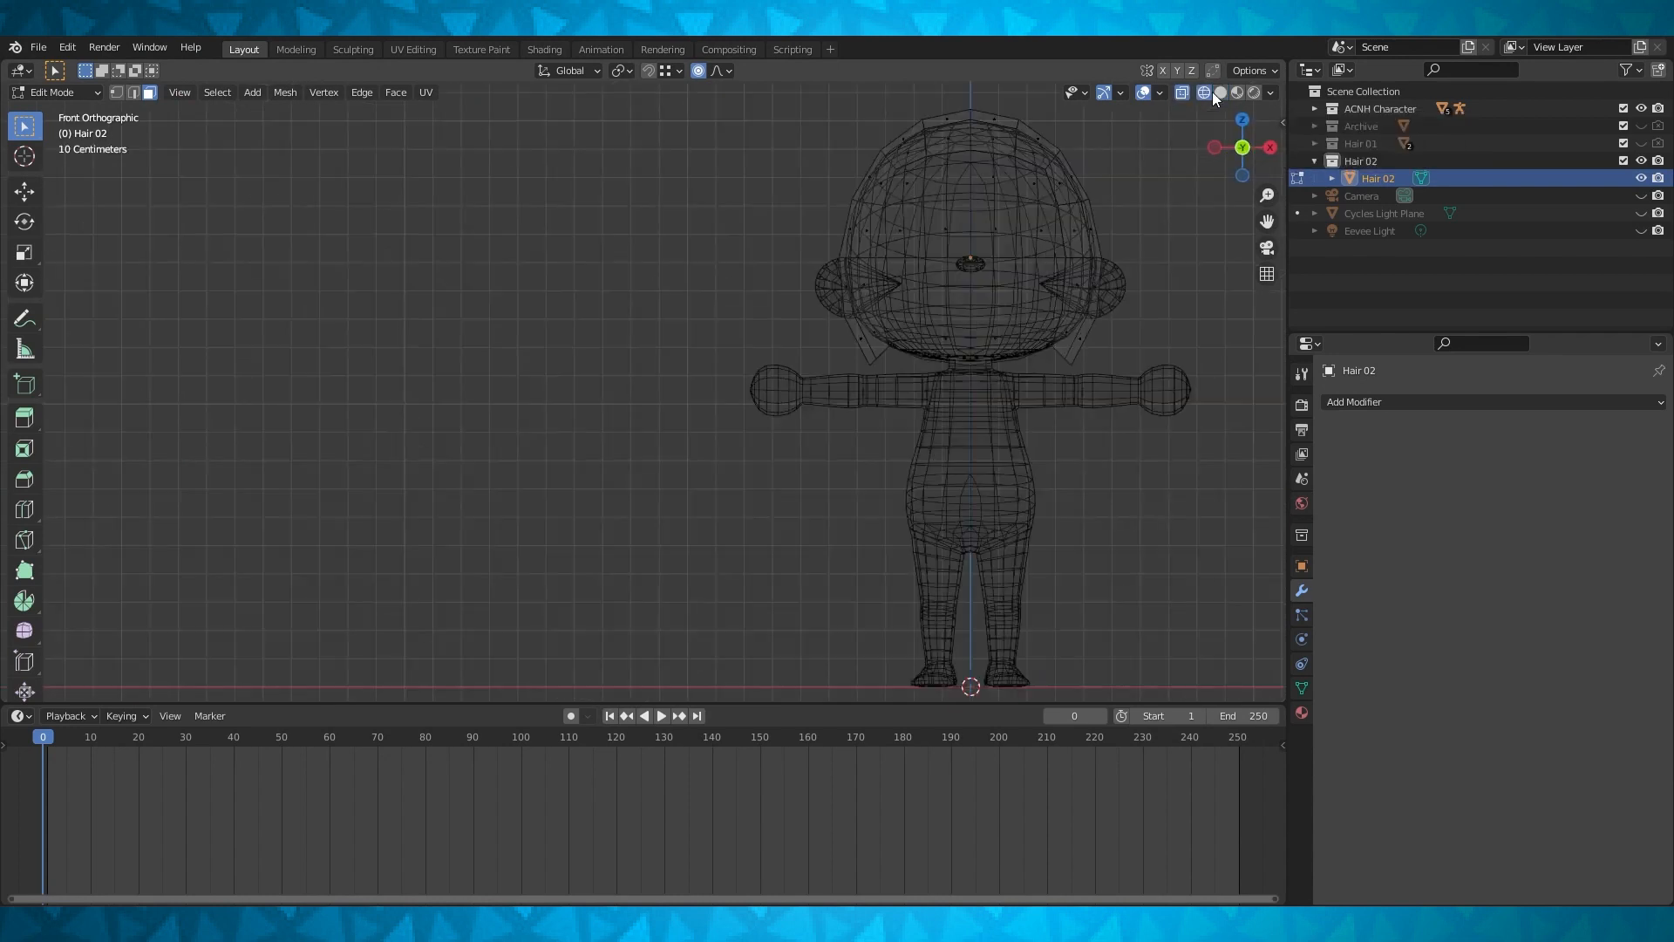
scroll(971, 198, "down", 2)
key("c")
mouse_move(859, 206)
left_mouse_down()
mouse_move(837, 249)
mouse_move(827, 398)
mouse_move(789, 253)
left_mouse_up()
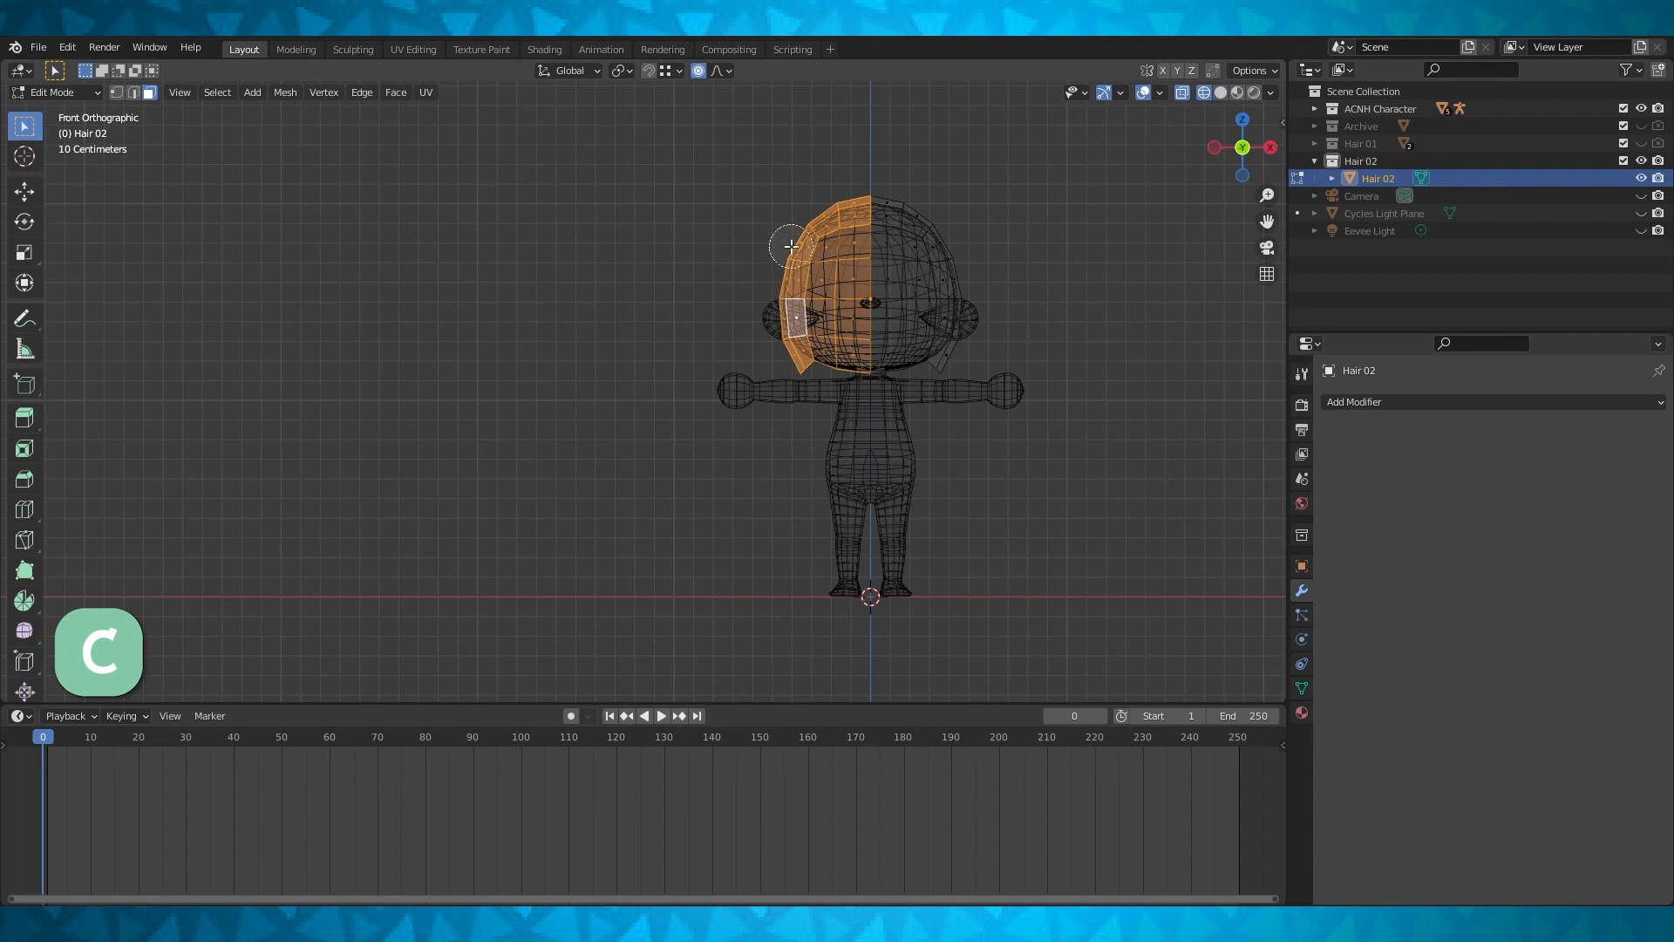
key("Escape")
key("x")
left_click(789, 253)
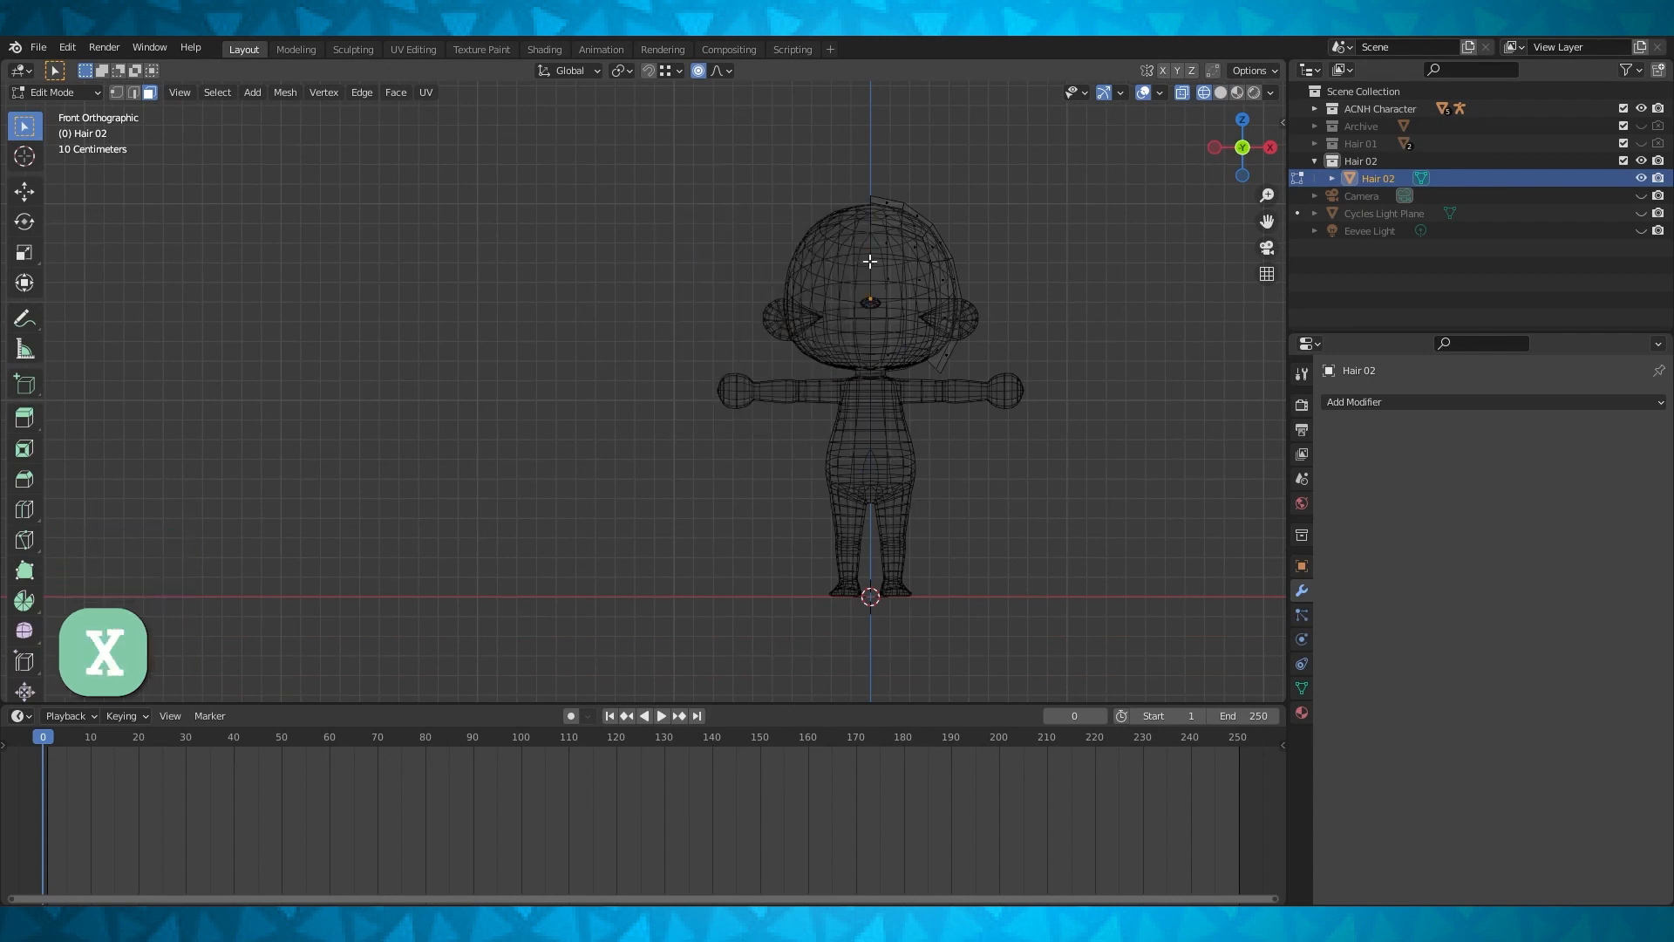
Add a Mirror modifier on the X axis to the half hair mesh and show it in solid shading
middle_click_drag(870, 262, 762, 285, "shift")
left_click(1409, 408)
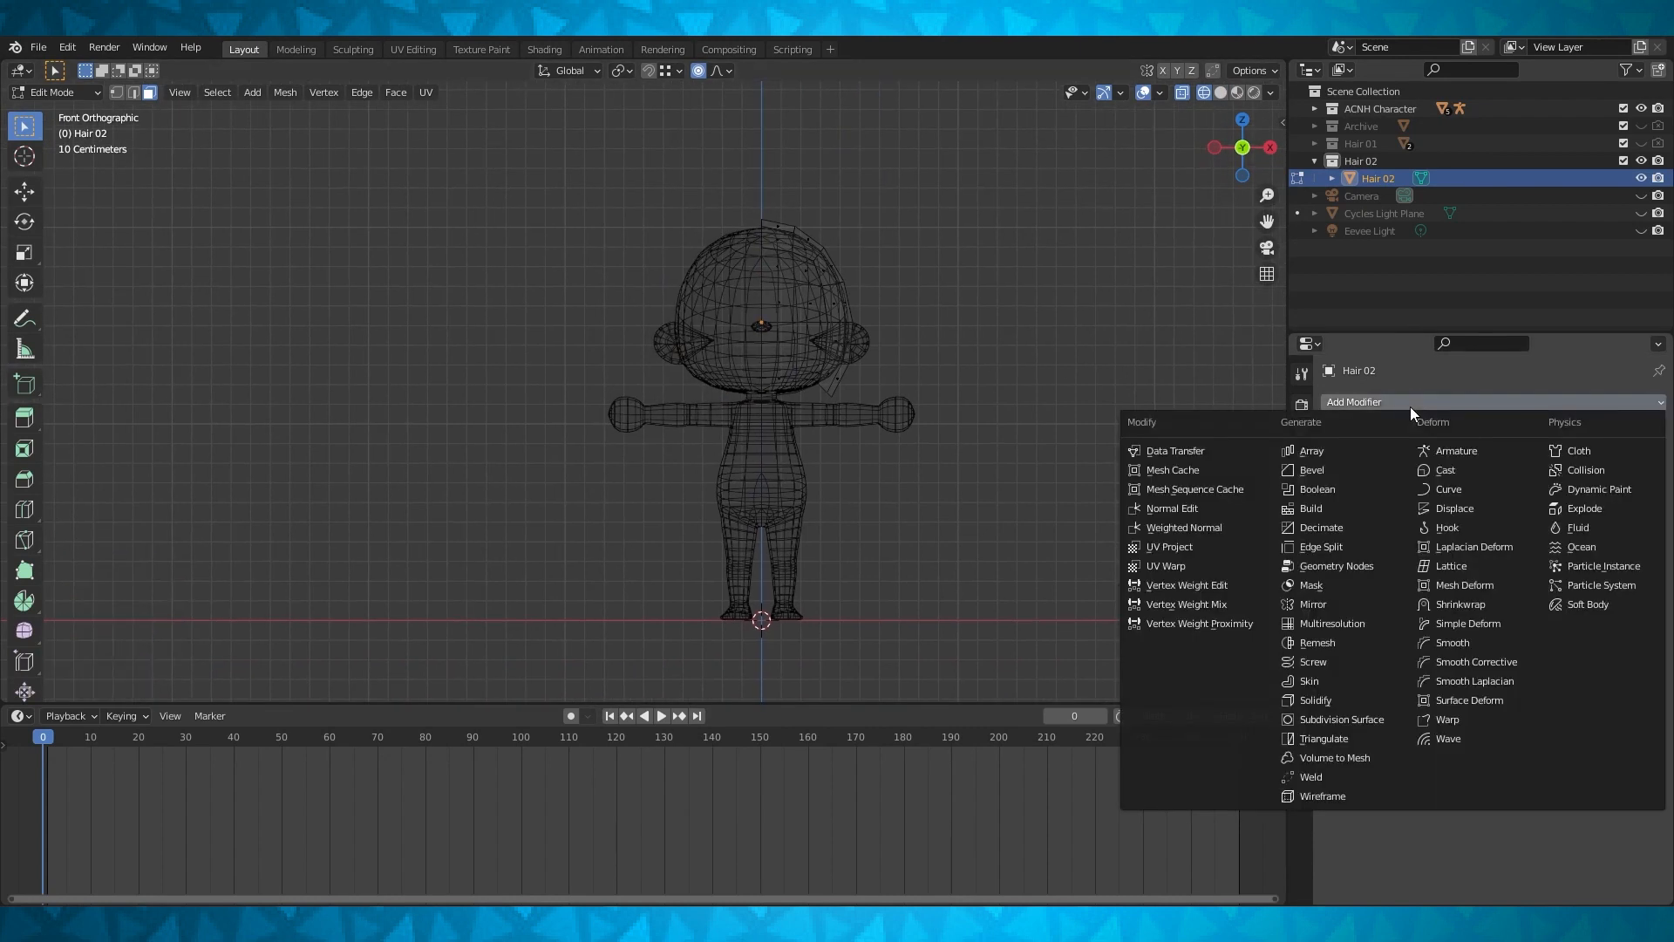
left_click(1342, 586)
middle_click_drag(1125, 351, 1024, 320)
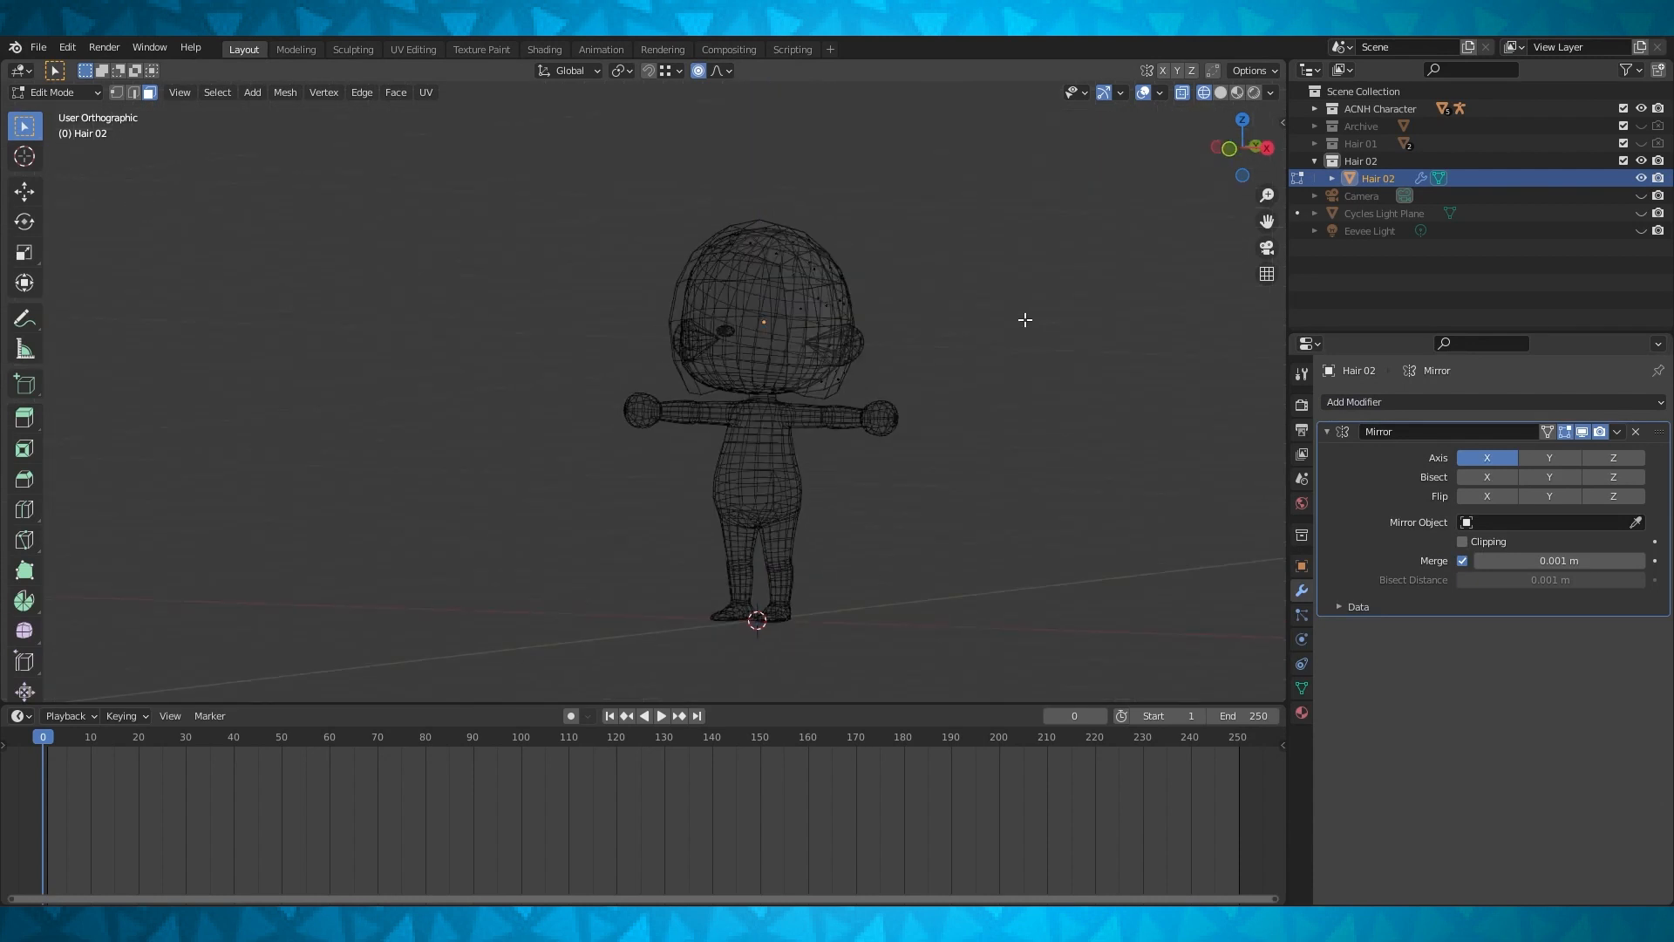
left_click(1220, 93)
middle_click_drag(1077, 385, 871, 404)
Pull the upper rear vertices of the hair outward past the head using proportional editing in the side wireframe view
key("KP_3")
scroll(768, 461, "up", 3)
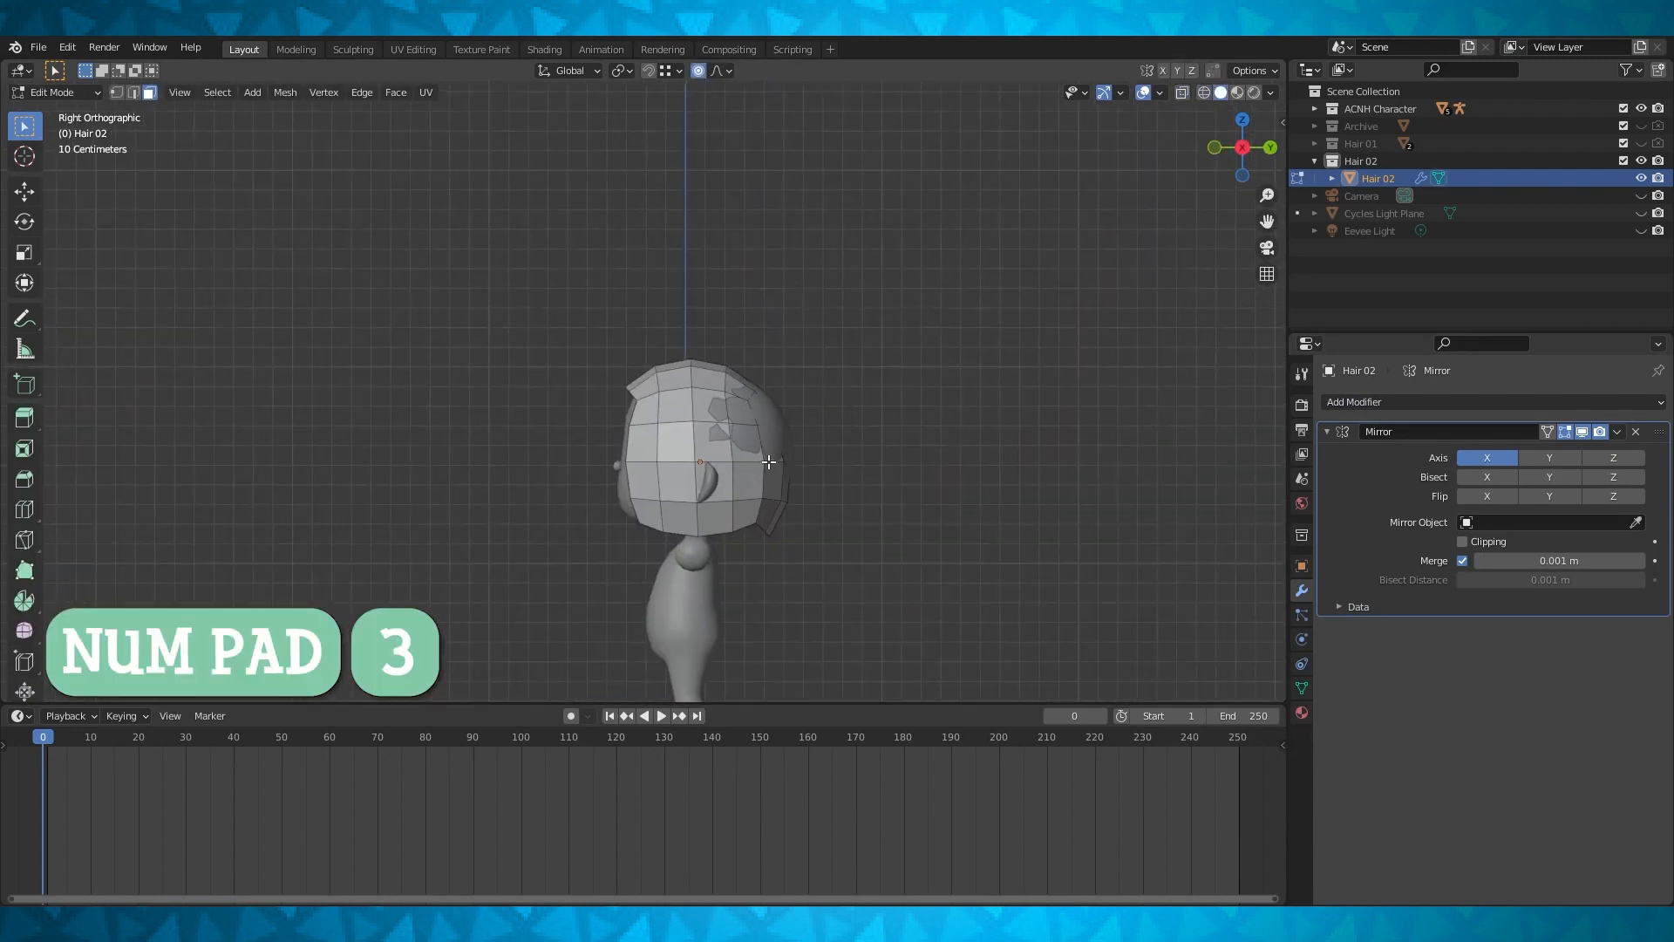
scroll(768, 461, "up", 2)
key("1")
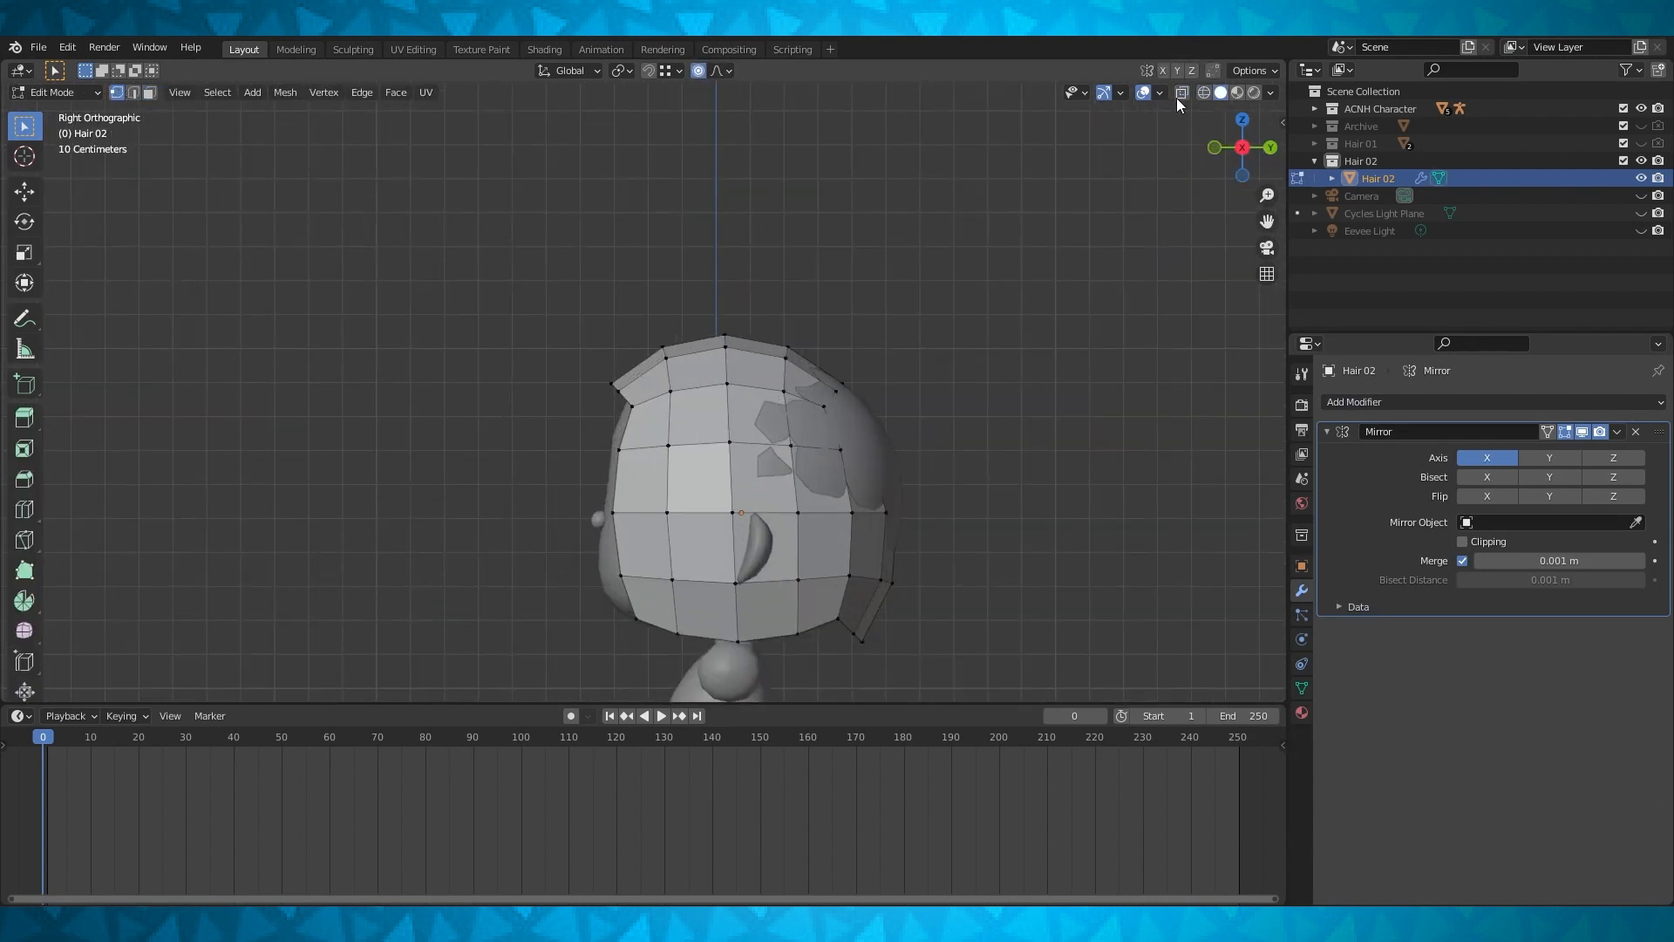
left_click(1206, 92)
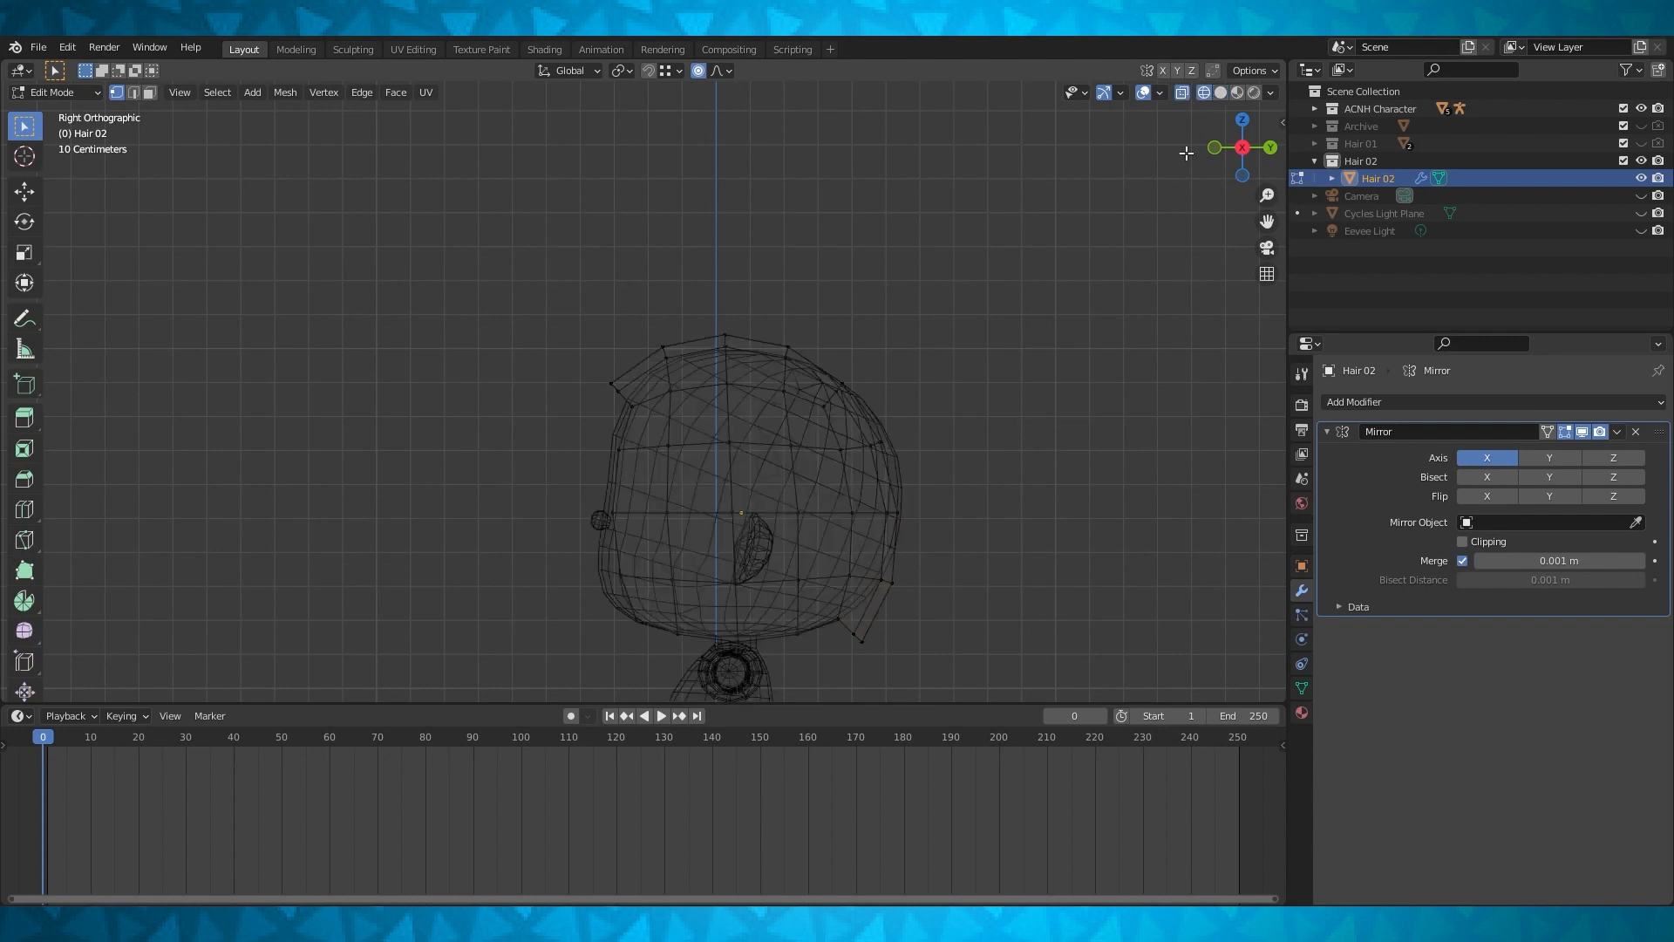
scroll(1058, 347, "up", 1)
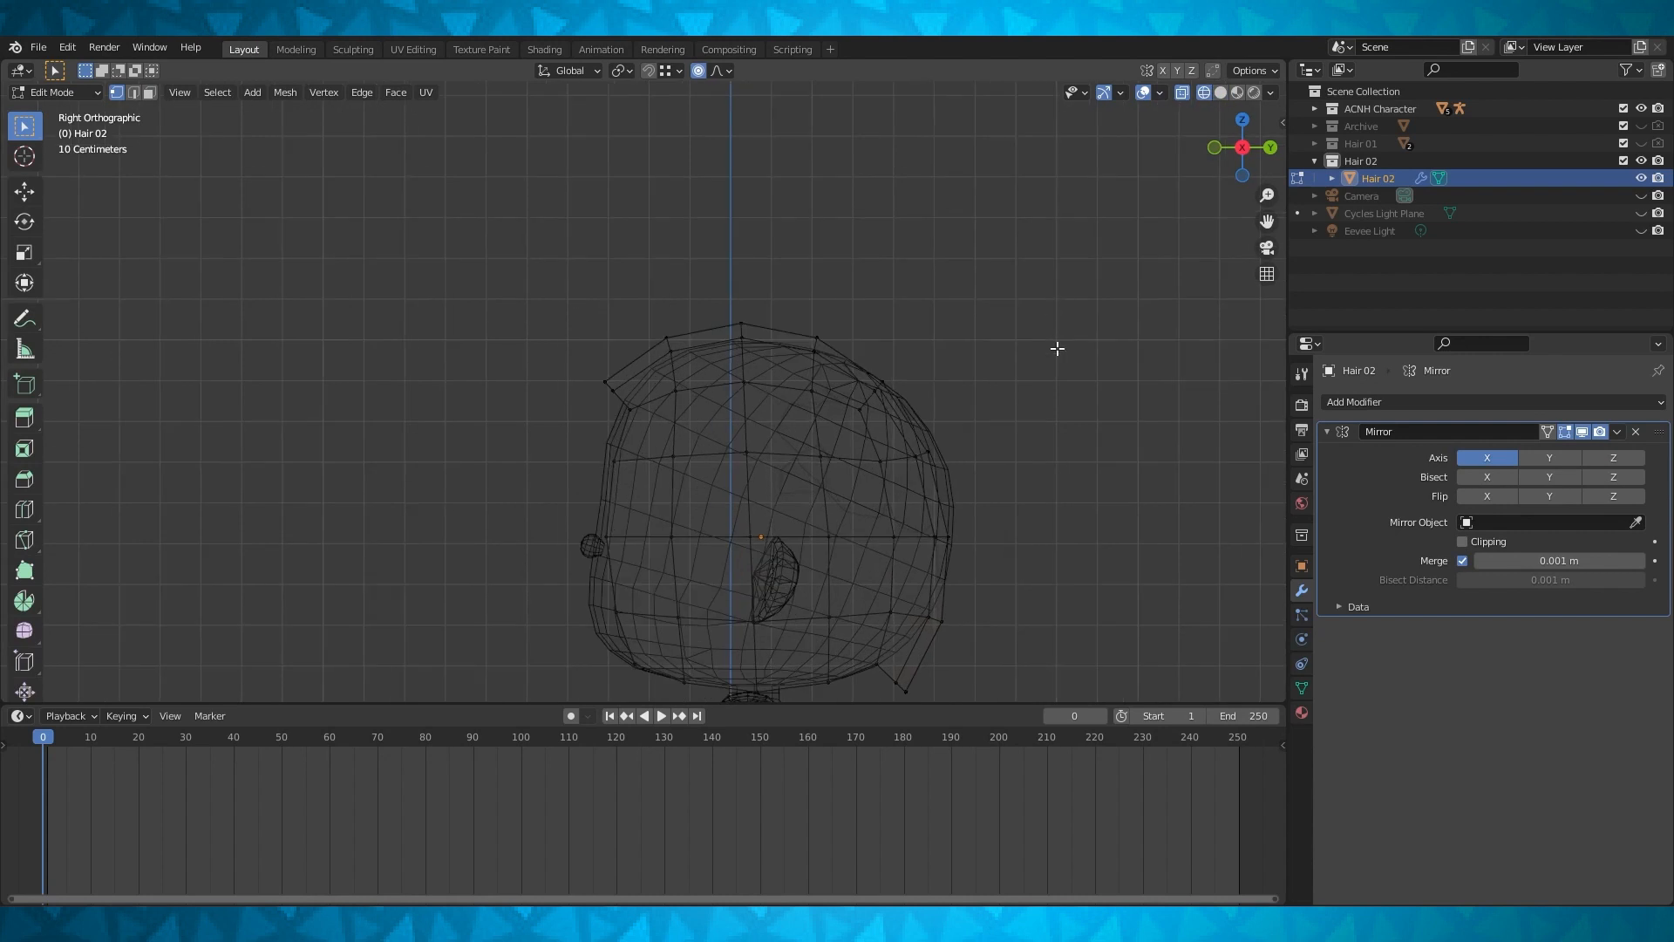
scroll(1110, 347, "up", 1)
left_click(820, 358)
middle_click_drag(855, 343, 742, 364, "shift")
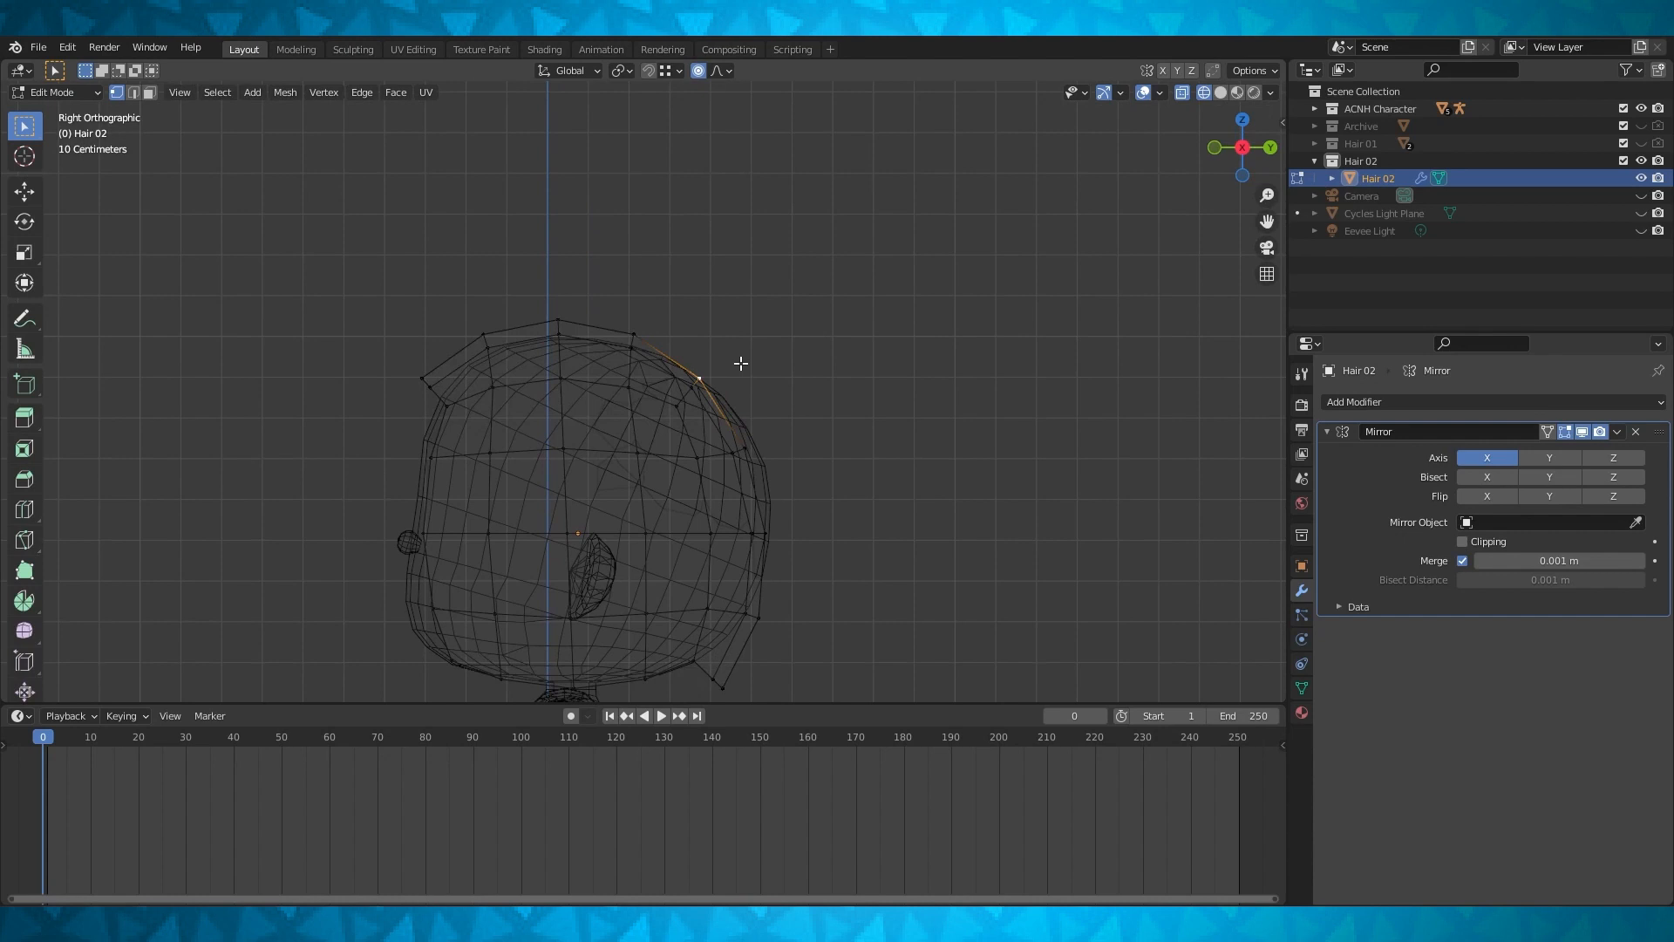
key("o")
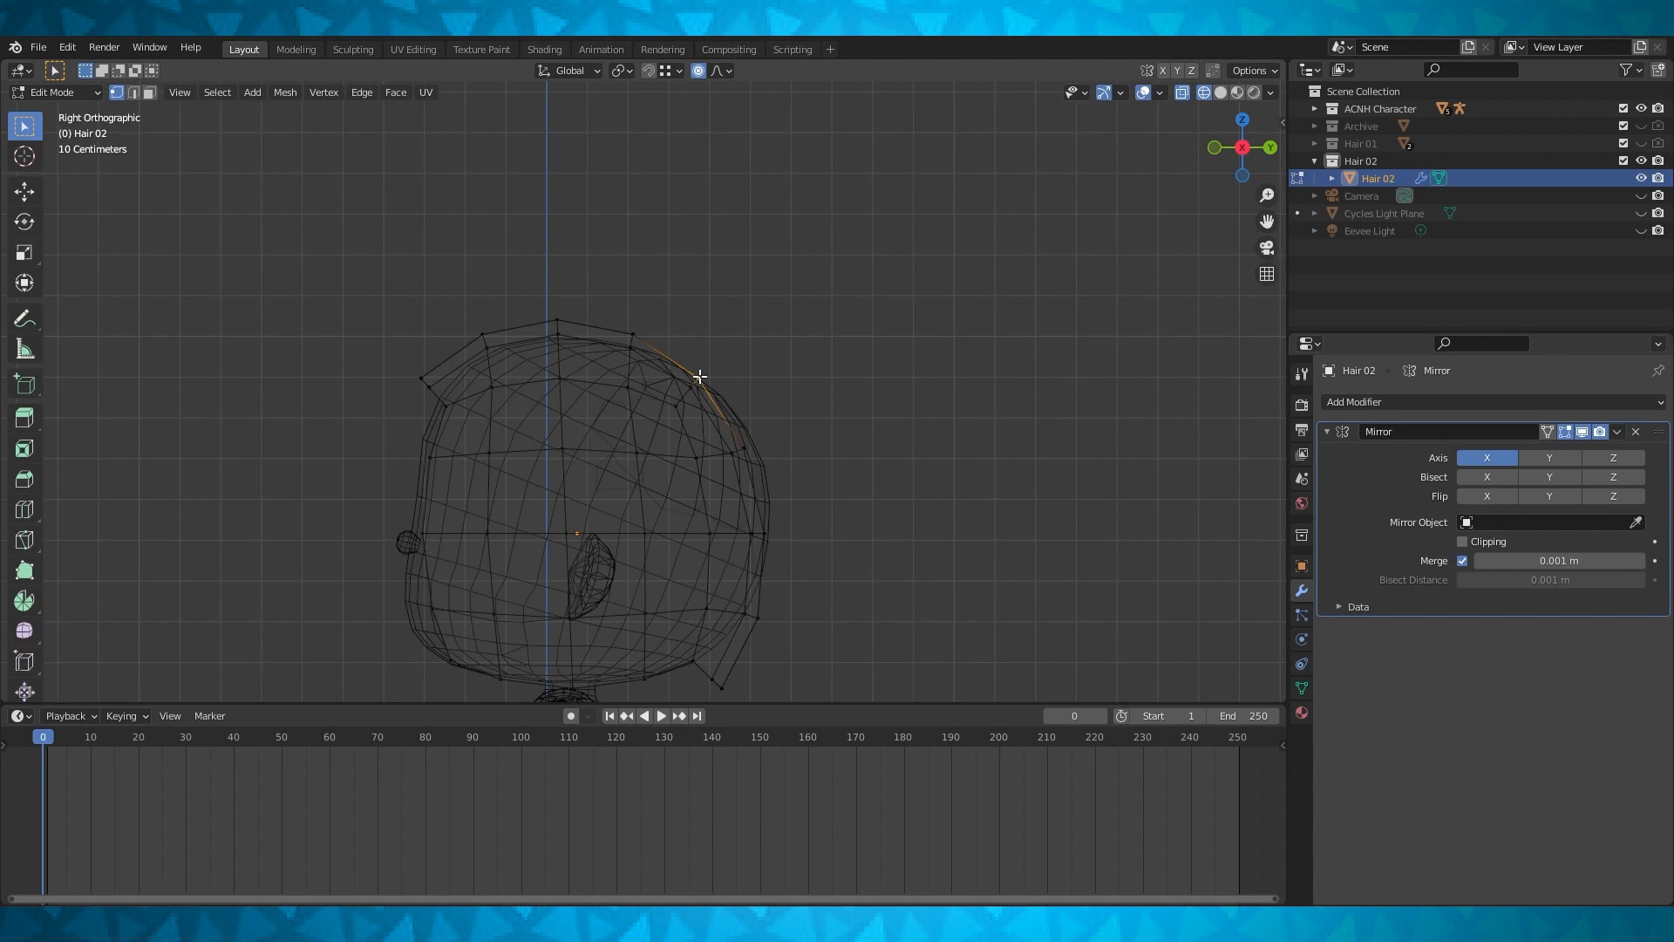
key("g")
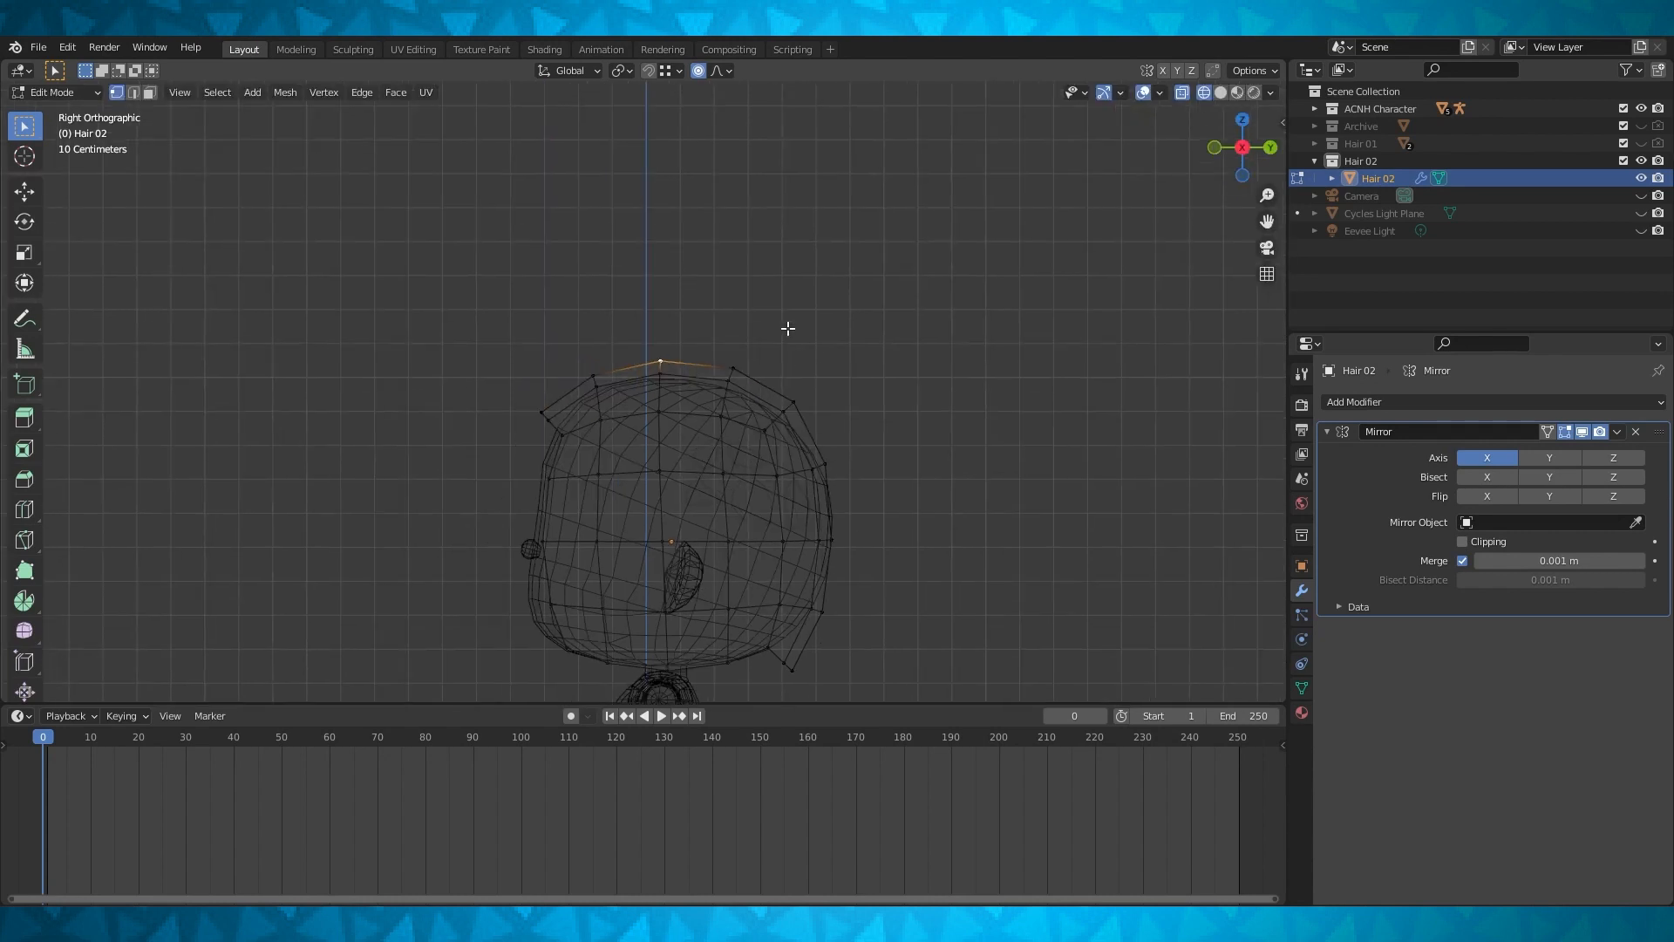
Lower the hair's crown vertex about 0.019 m along Z with a proportional size of 0.56
key("g")
key("z")
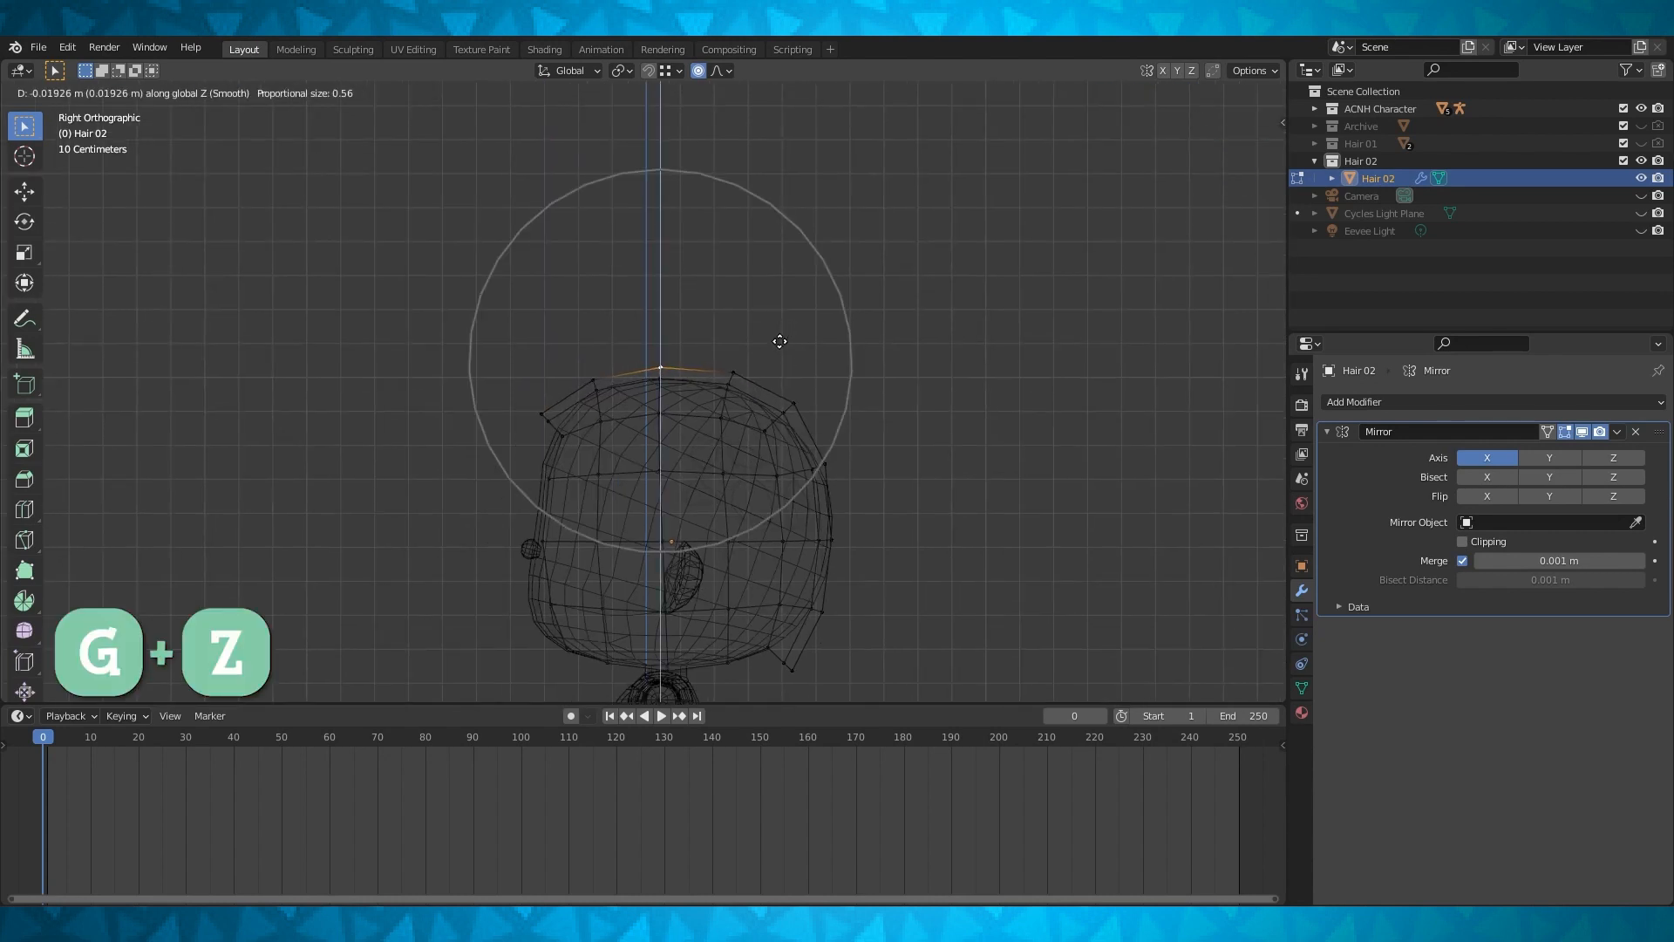
left_click(780, 341)
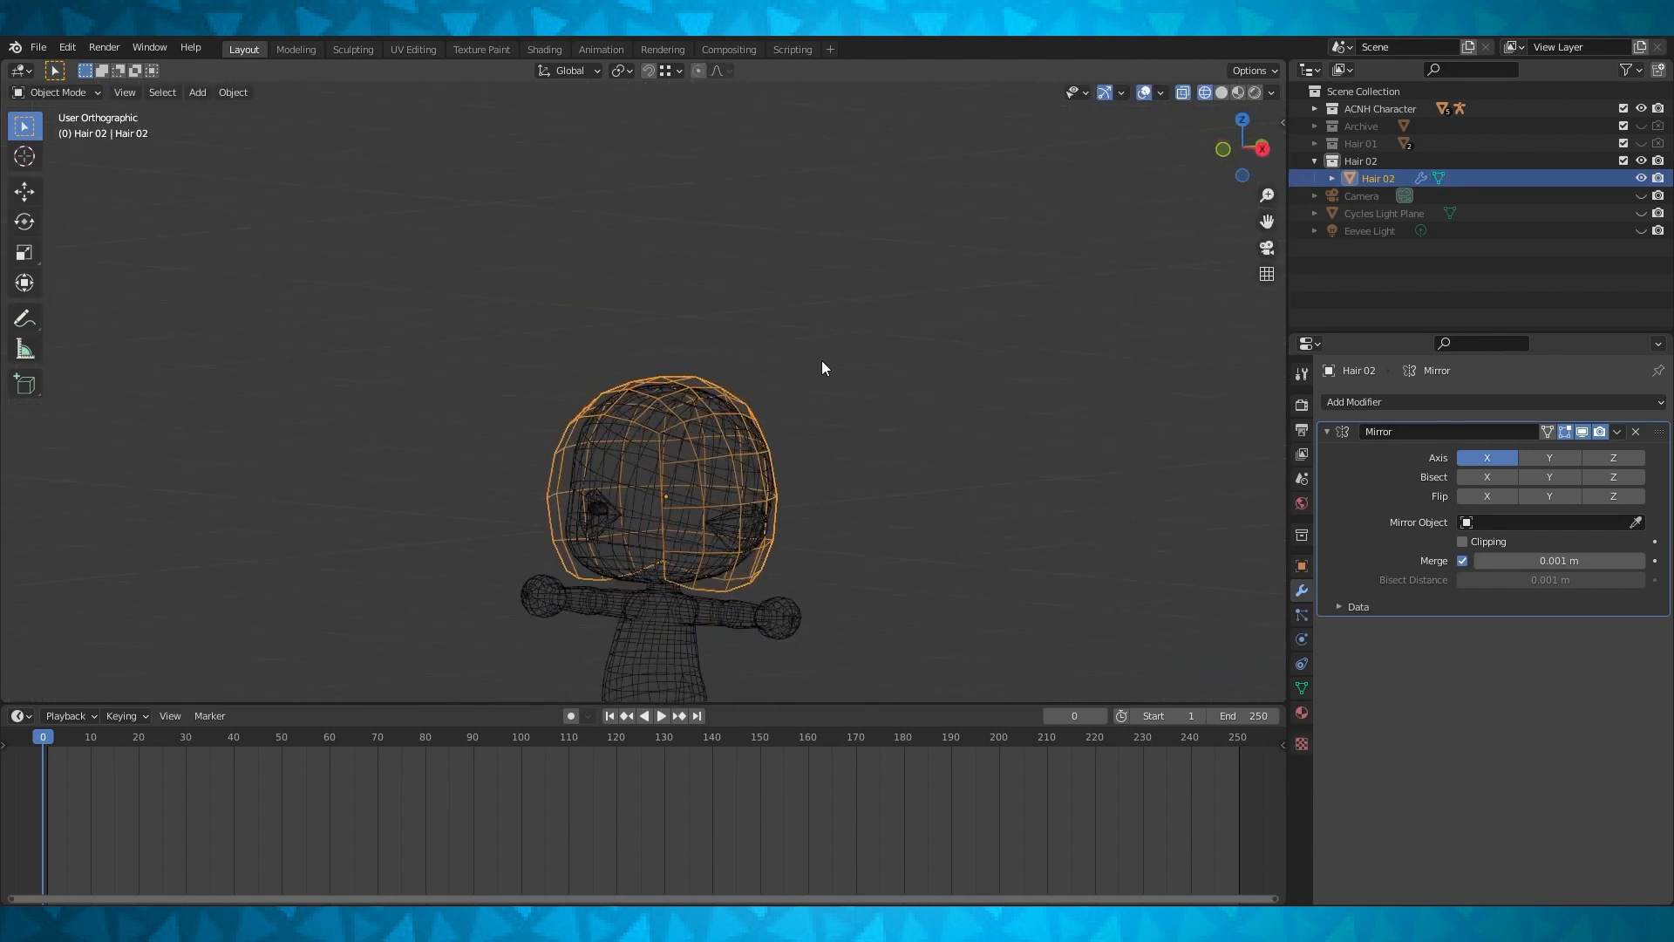
key("shift+z")
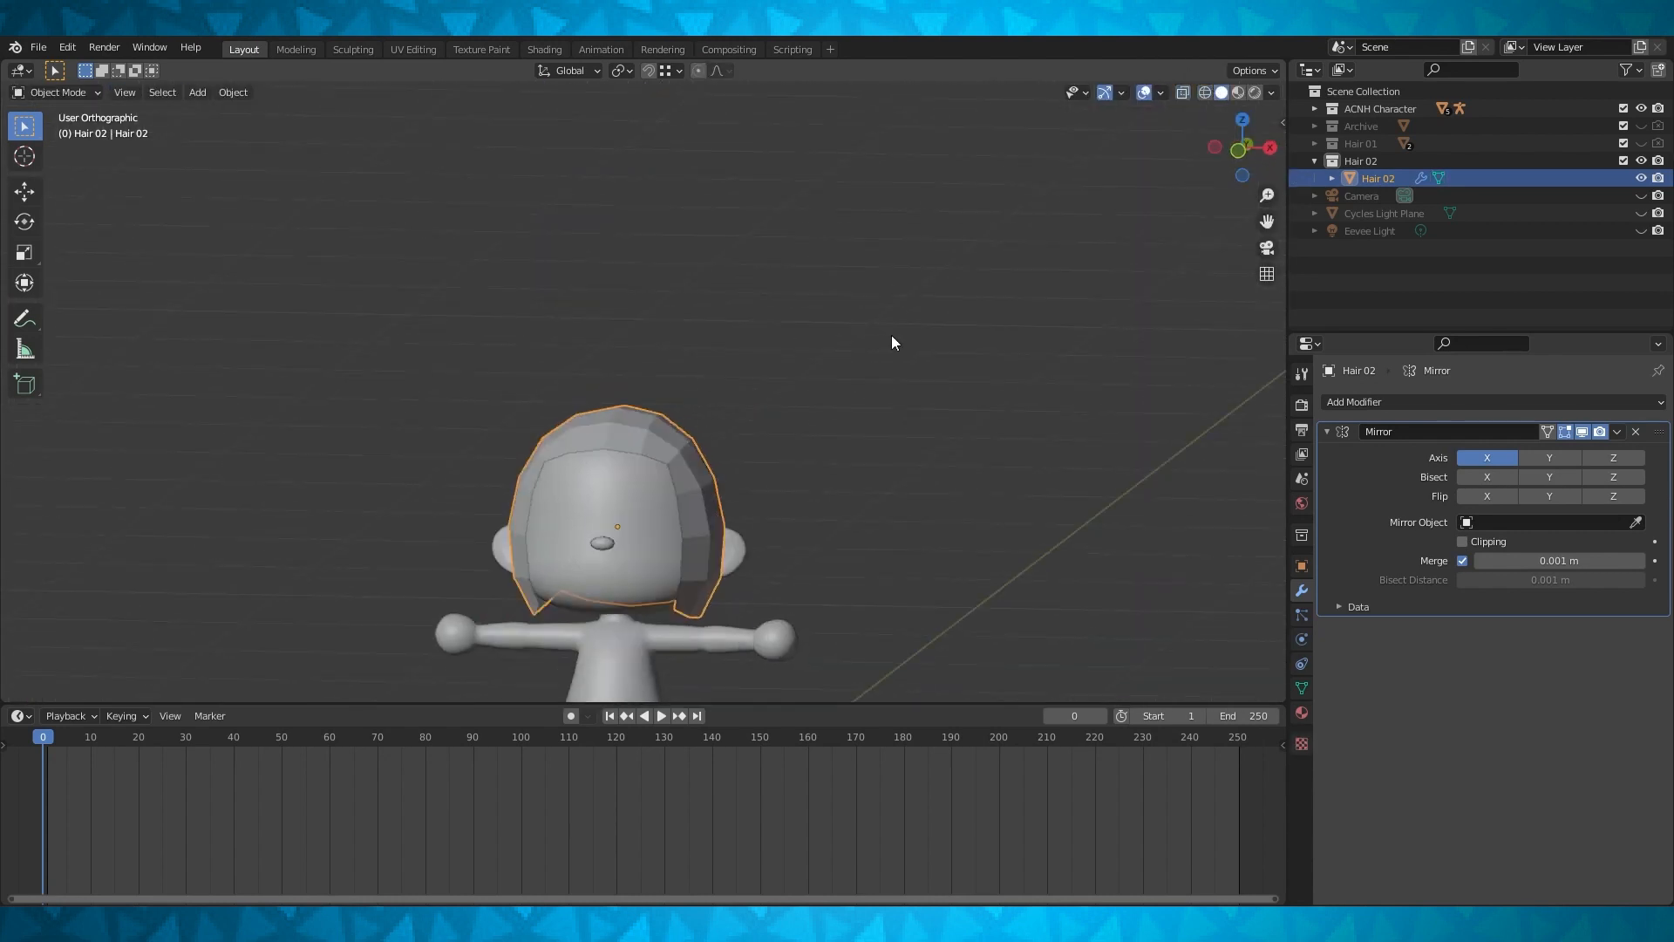
Add a Subdivision Surface modifier to the hair mesh and enable clipping on its Mirror modifier
key("Tab")
key("KP_1")
left_click(1472, 401)
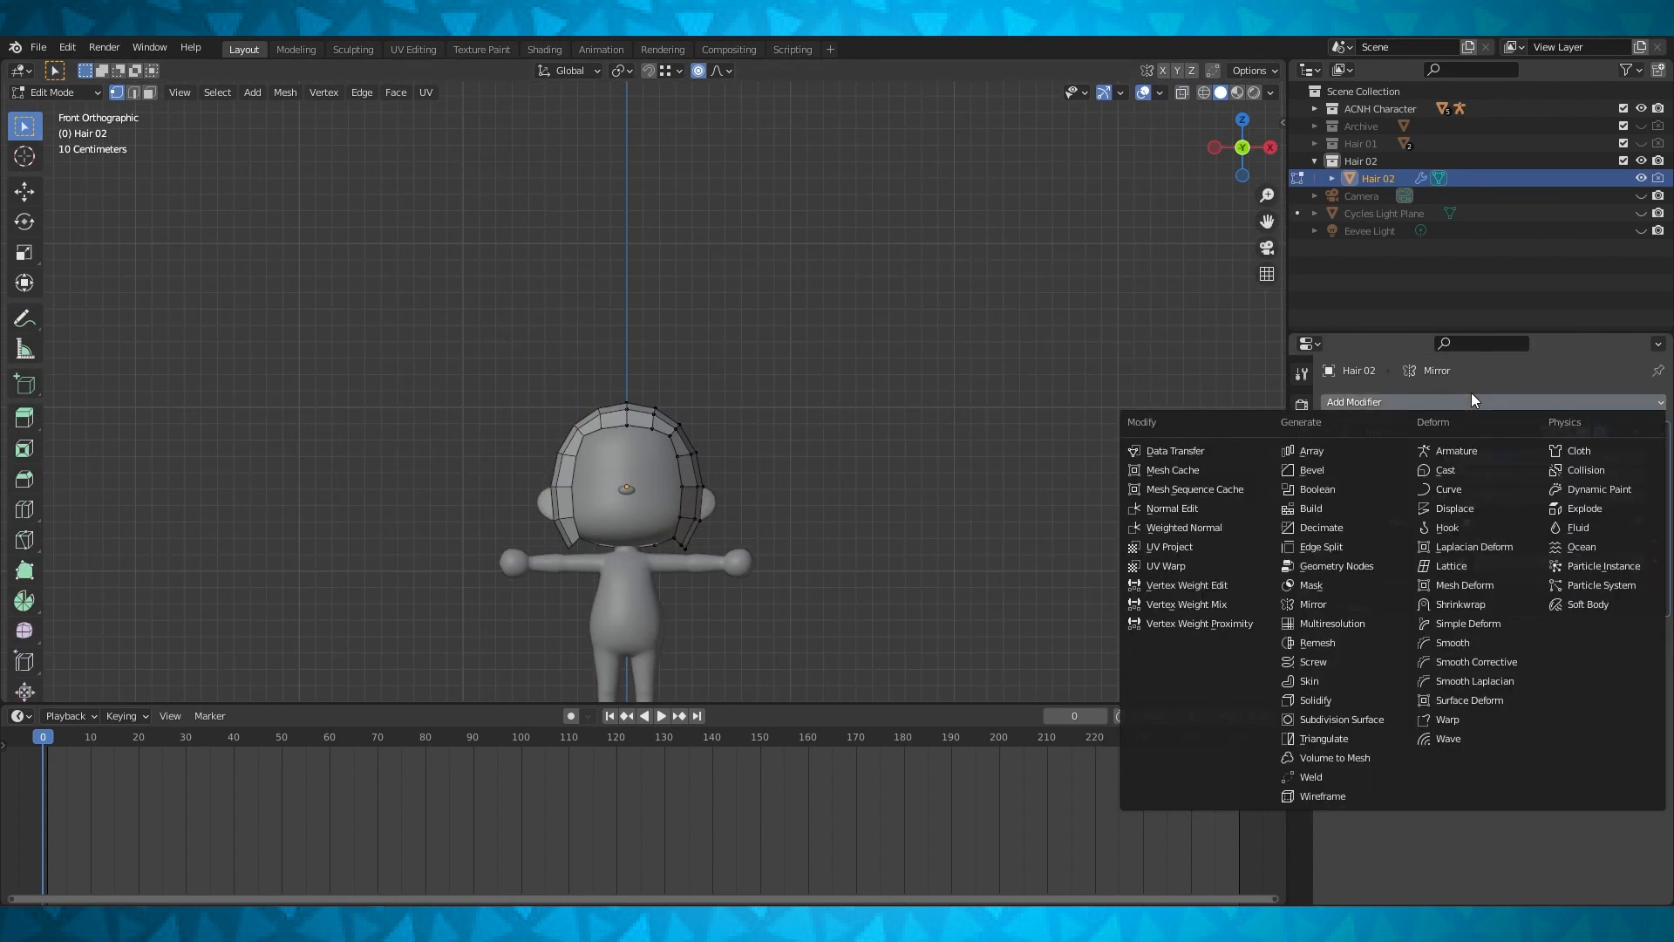
left_click(1361, 720)
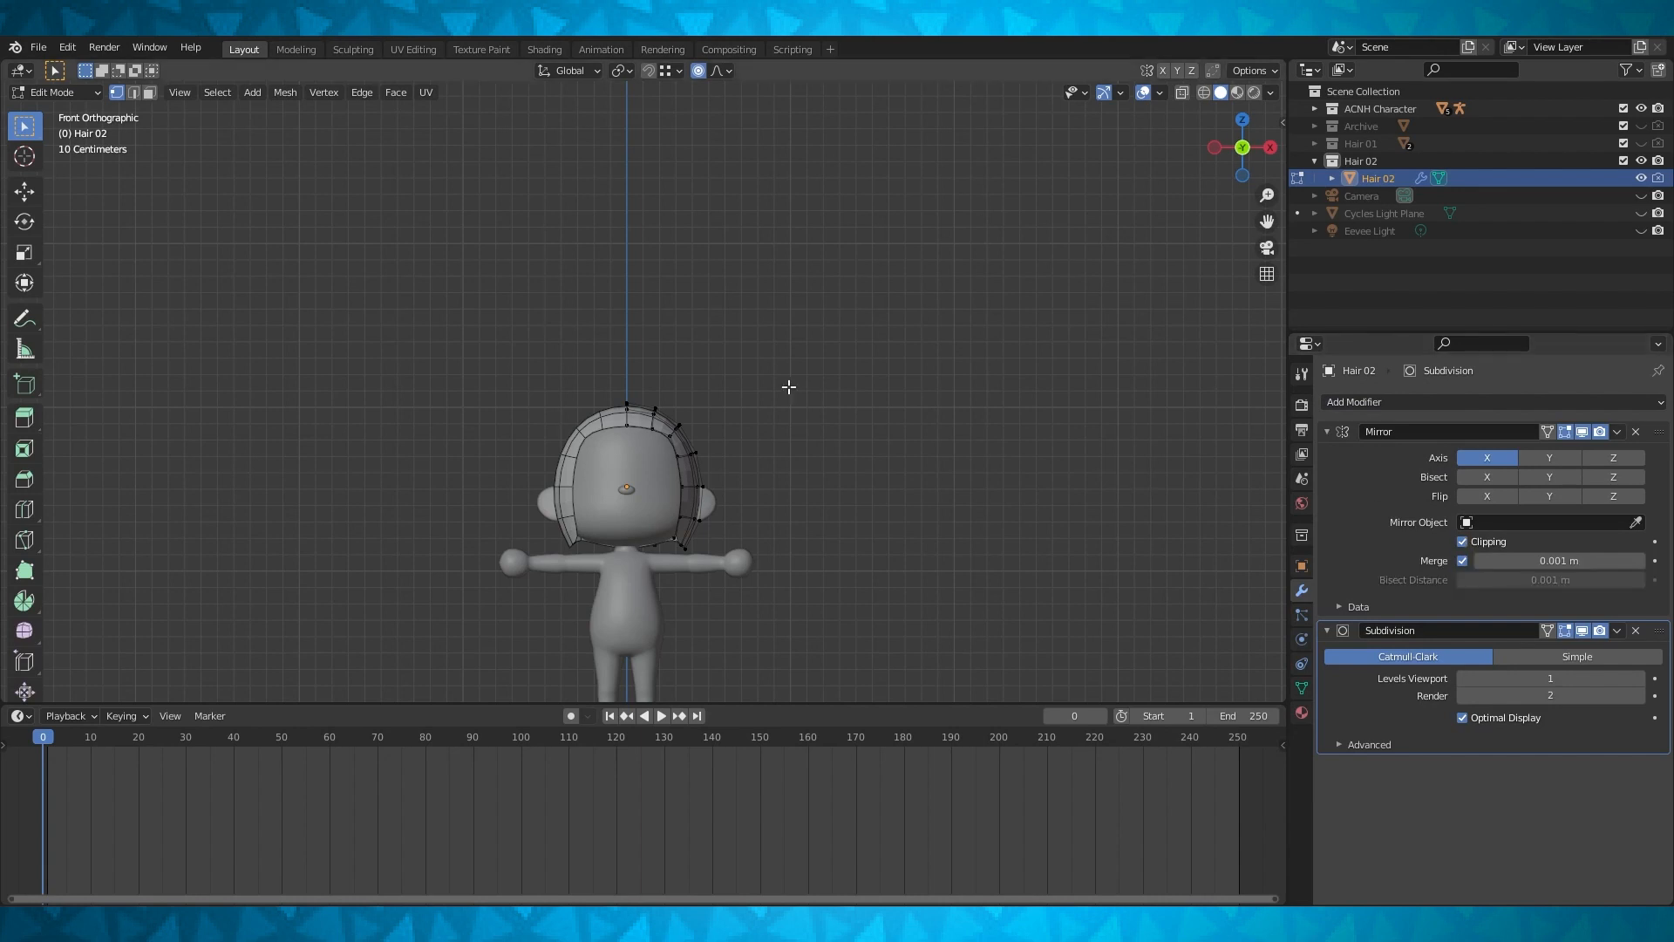
middle_click_drag(789, 386, 935, 494)
key("Tab")
key("Tab")
key("KP_1")
Add a 16-vertex circle with a 1 m radius to the hair mesh at the world origin
scroll(934, 493, "up", 2)
scroll(942, 475, "down", 3)
scroll(946, 460, "down", 1)
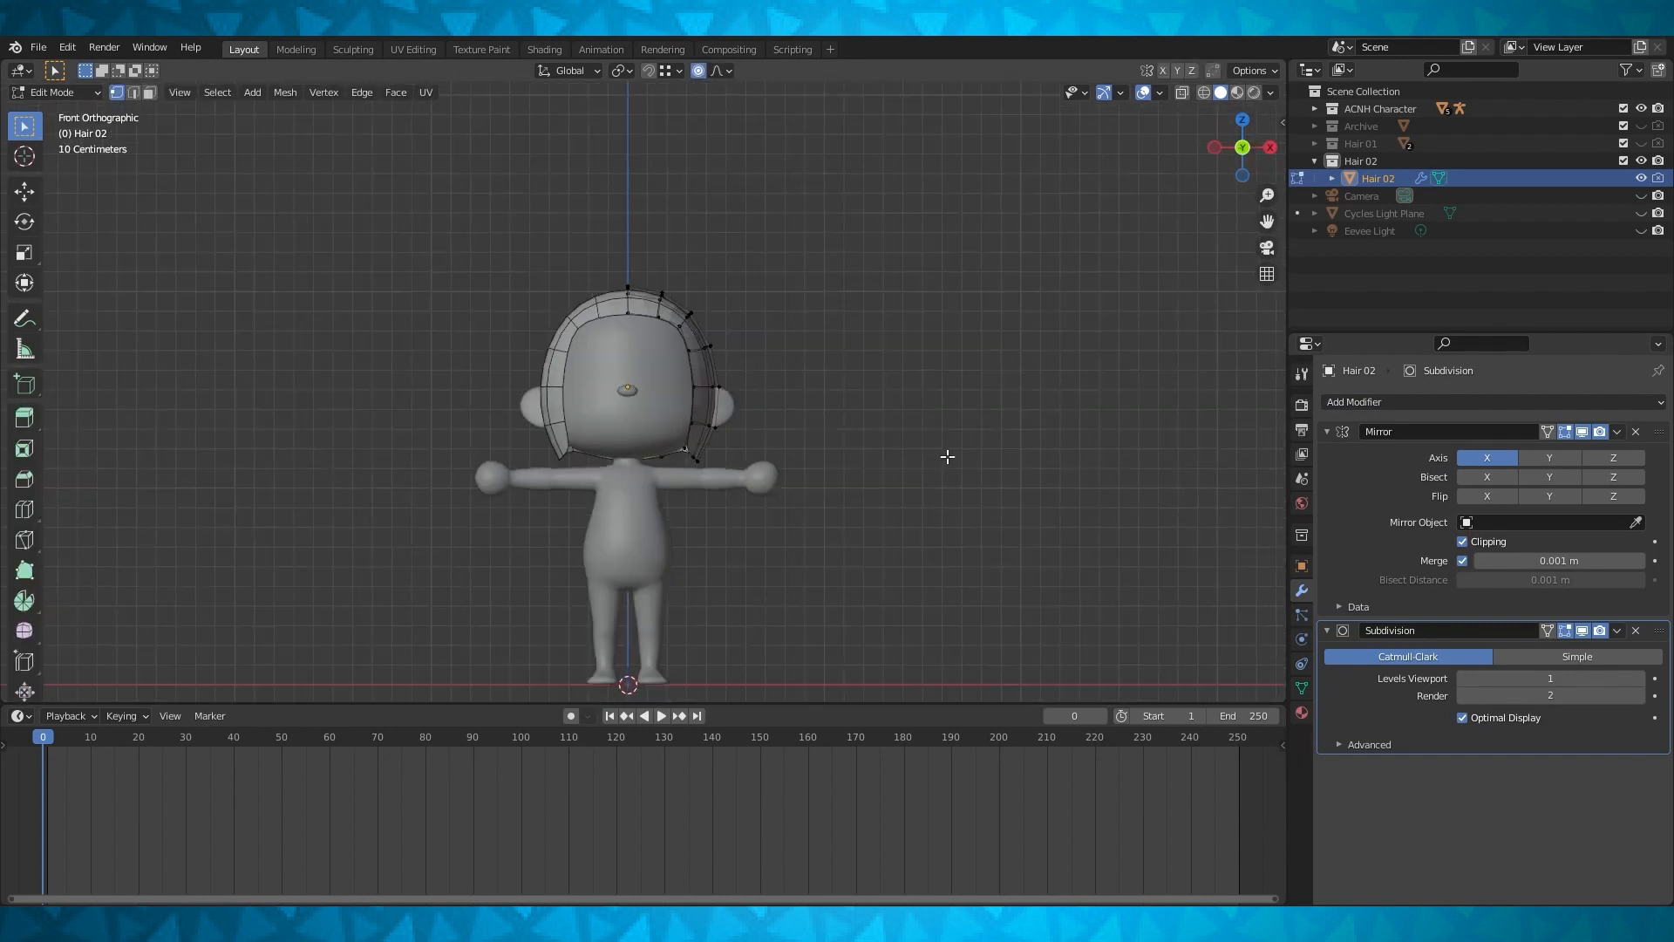
scroll(947, 456, "down", 2)
middle_click_drag(948, 456, 988, 426, "shift")
key("shift+a")
left_click(997, 460)
double_click(200, 499)
type("1")
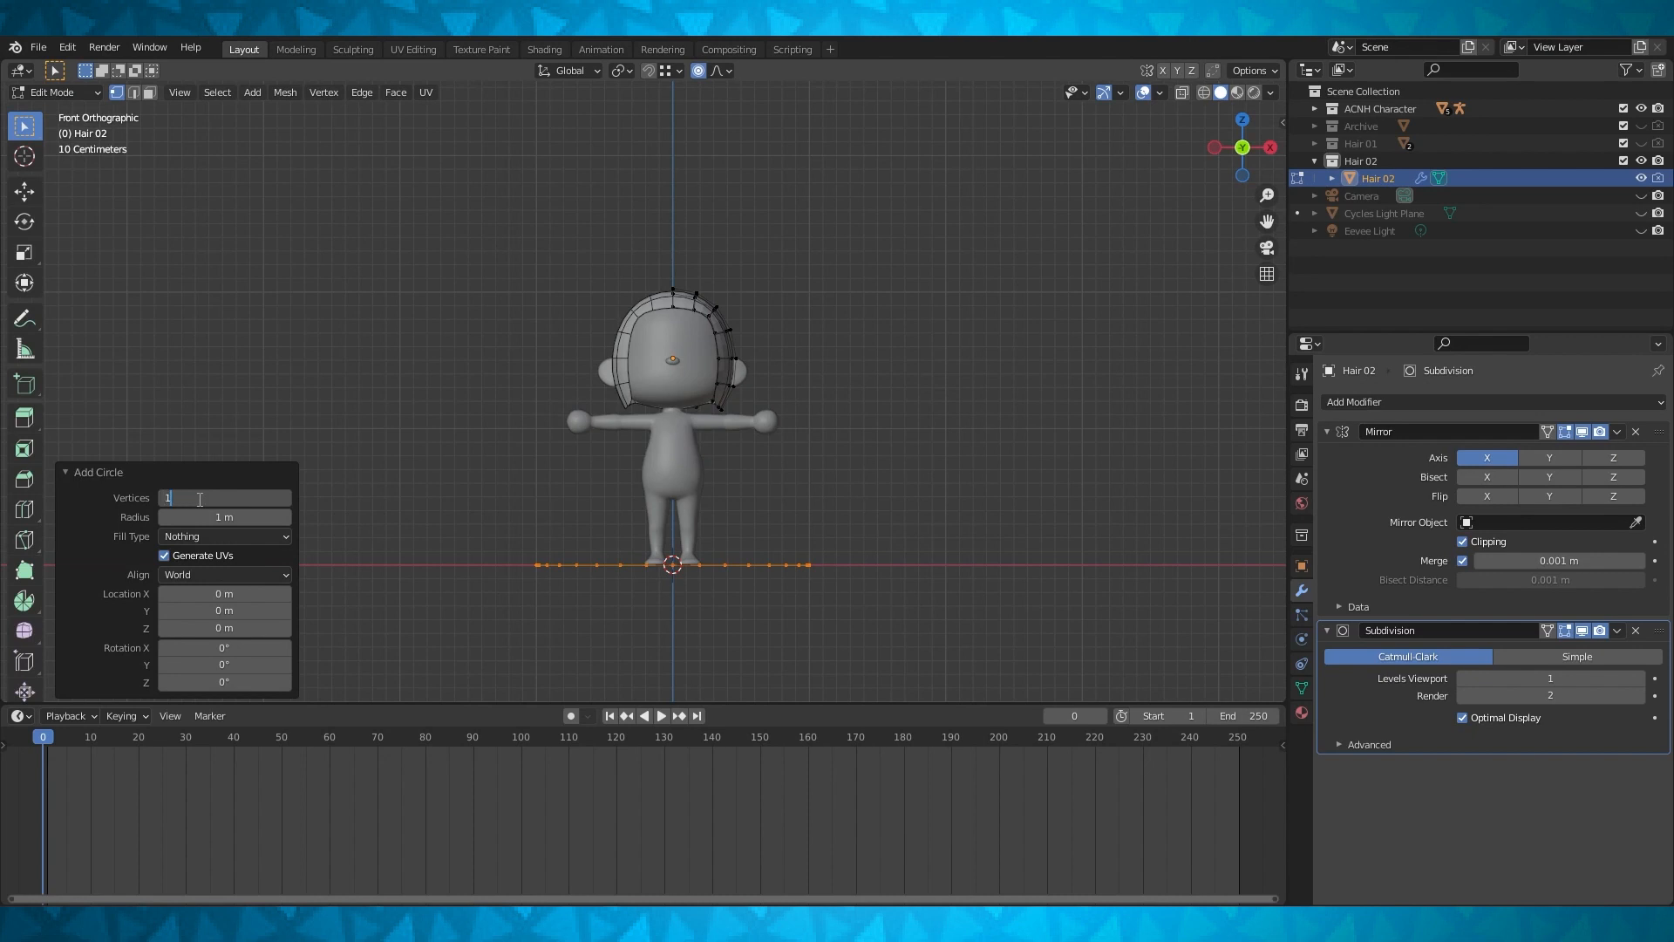
key("Return")
Raise the circle about 1.158 m along Z to the hair's lower edge and turn off proportional editing
middle_click_drag(904, 526, 1006, 520, "shift")
scroll(1011, 558, "up", 2)
key("g")
key("z")
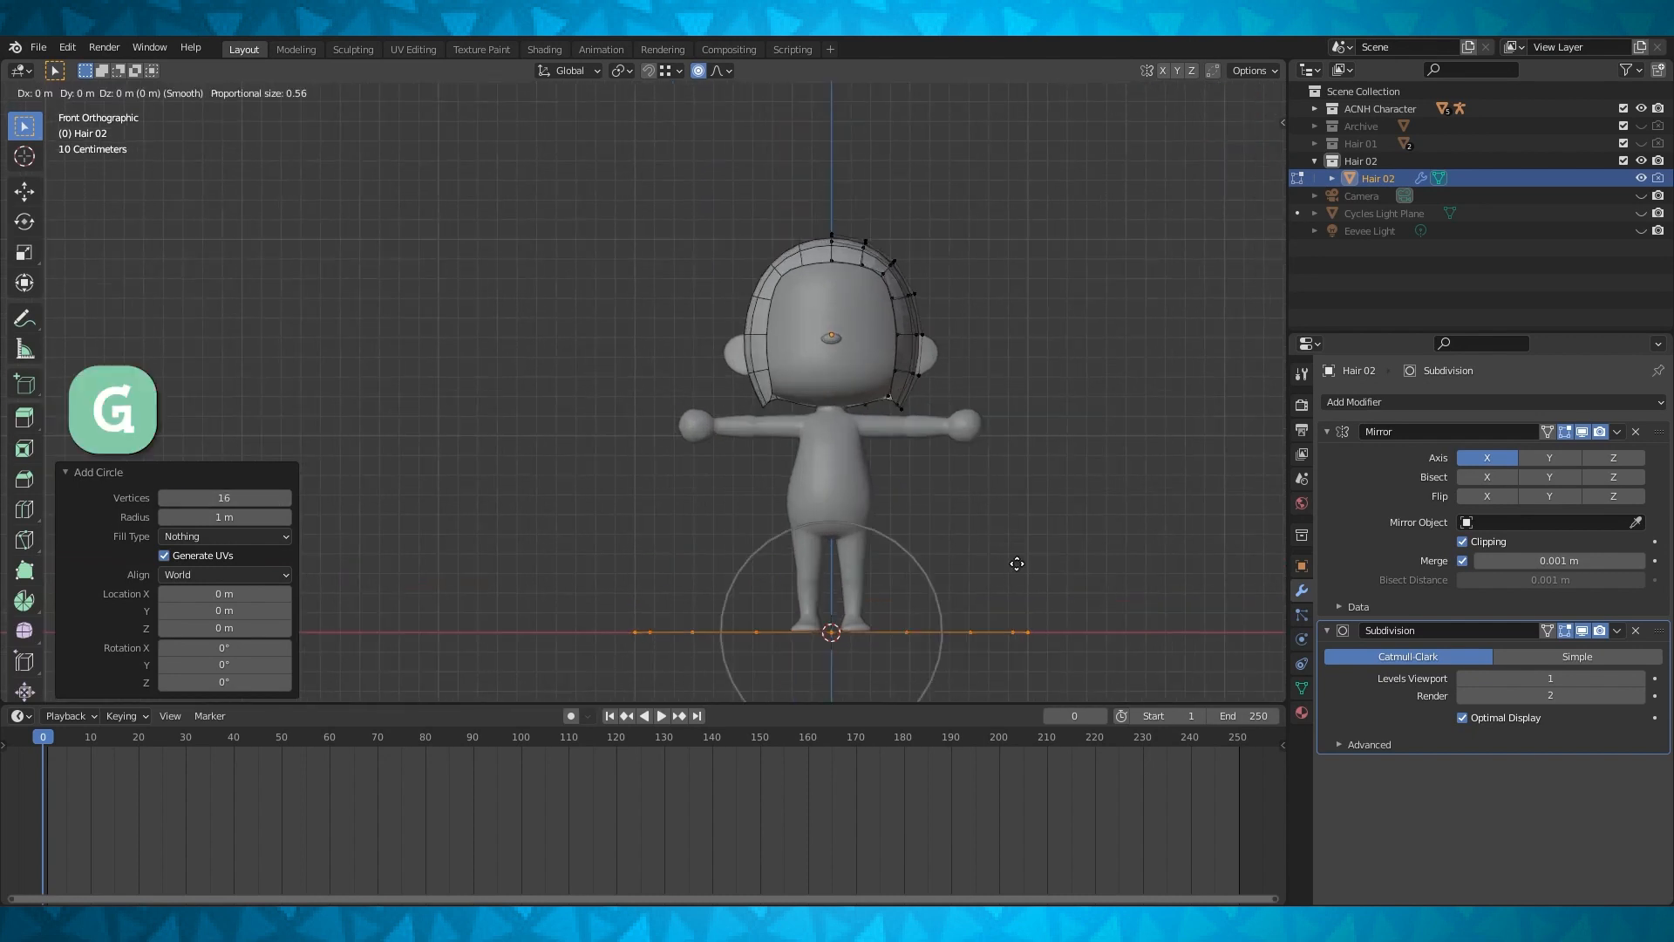
left_click(1058, 329)
middle_click_drag(1058, 349, 980, 285)
left_click(700, 72)
scroll(1047, 425, "up", 1)
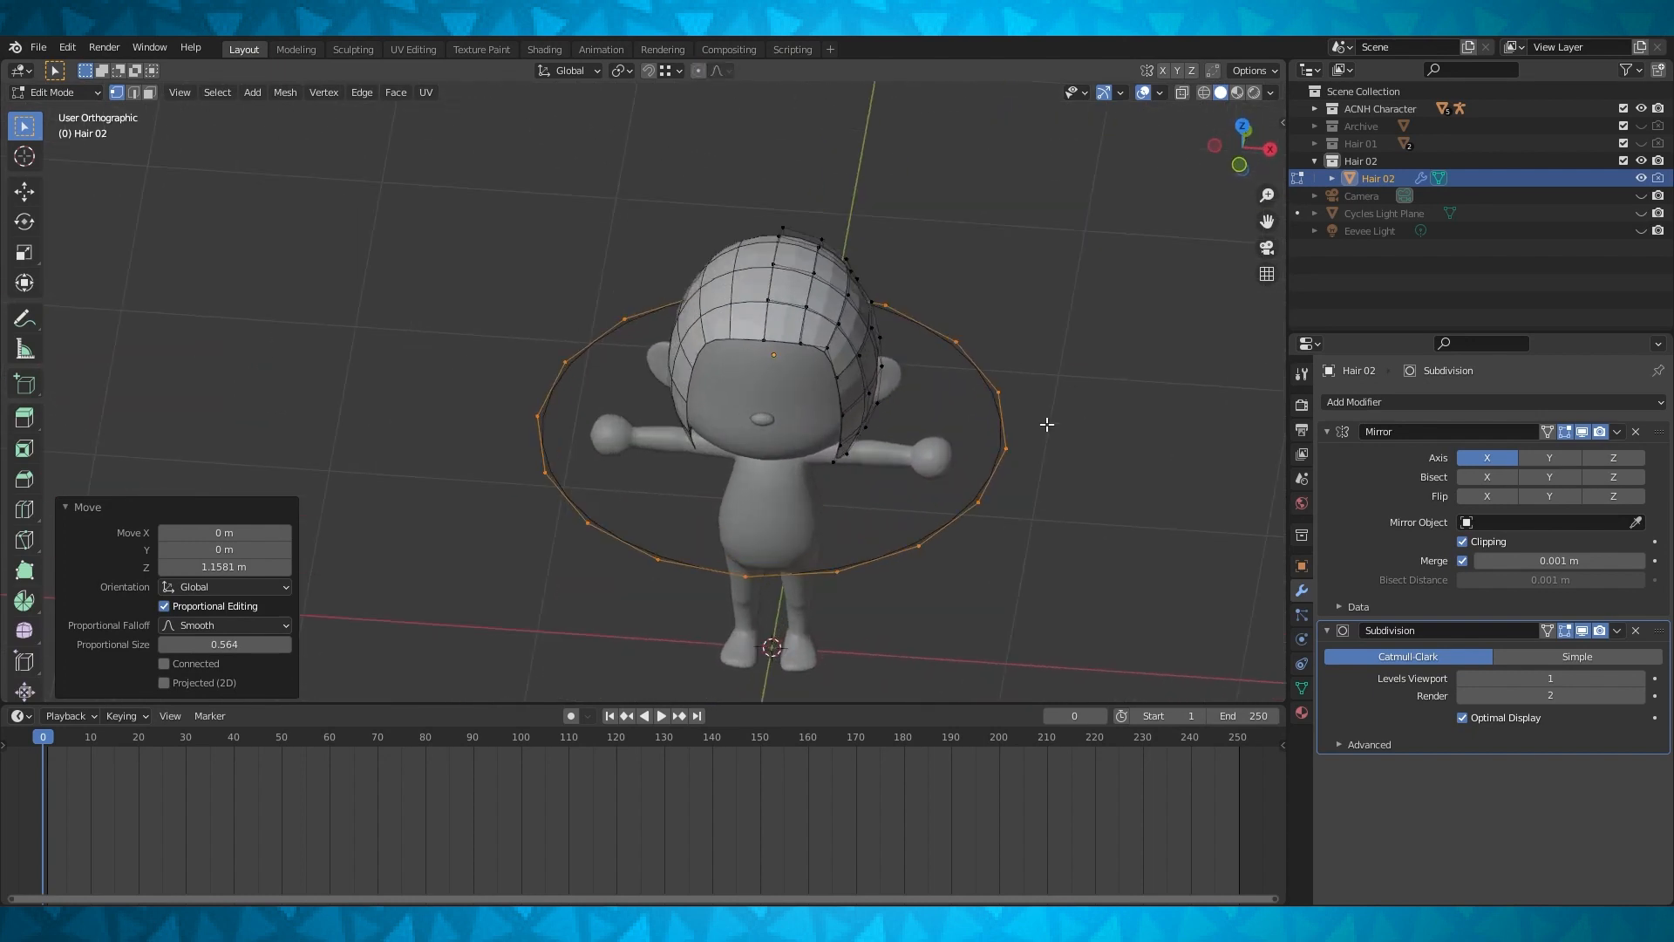
middle_click_drag(1046, 426, 1016, 459)
key("KP_1")
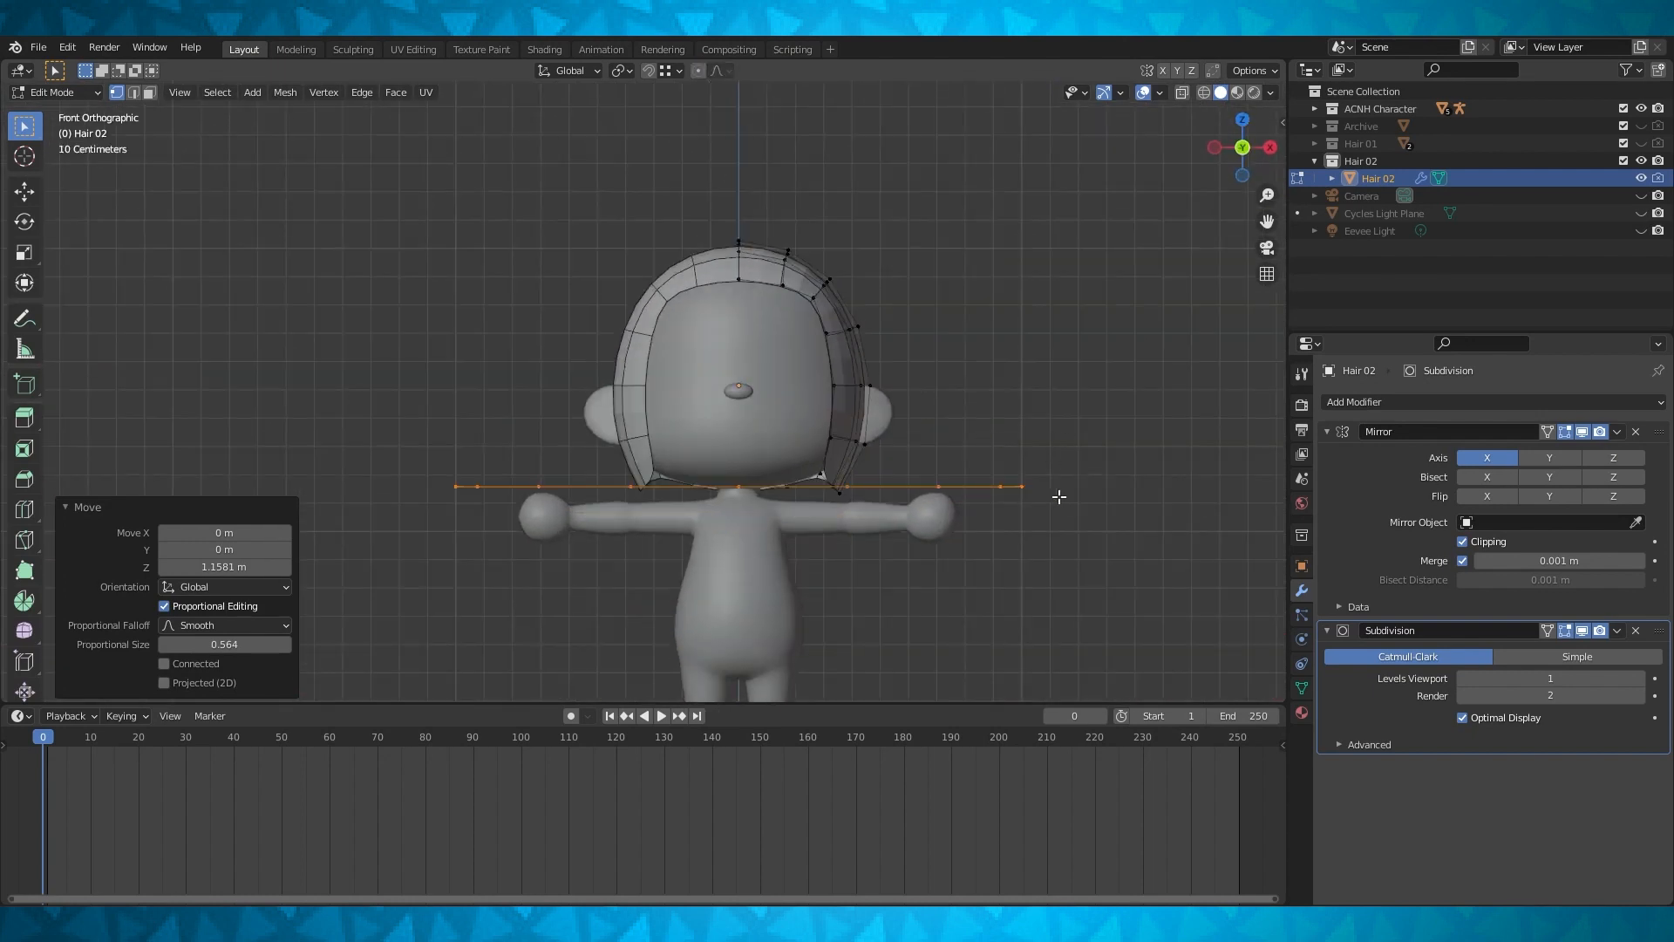
Snap the hair's lower-edge vertices one by one onto the guide circle's vertices using vertex snapping
key("shift+Tab")
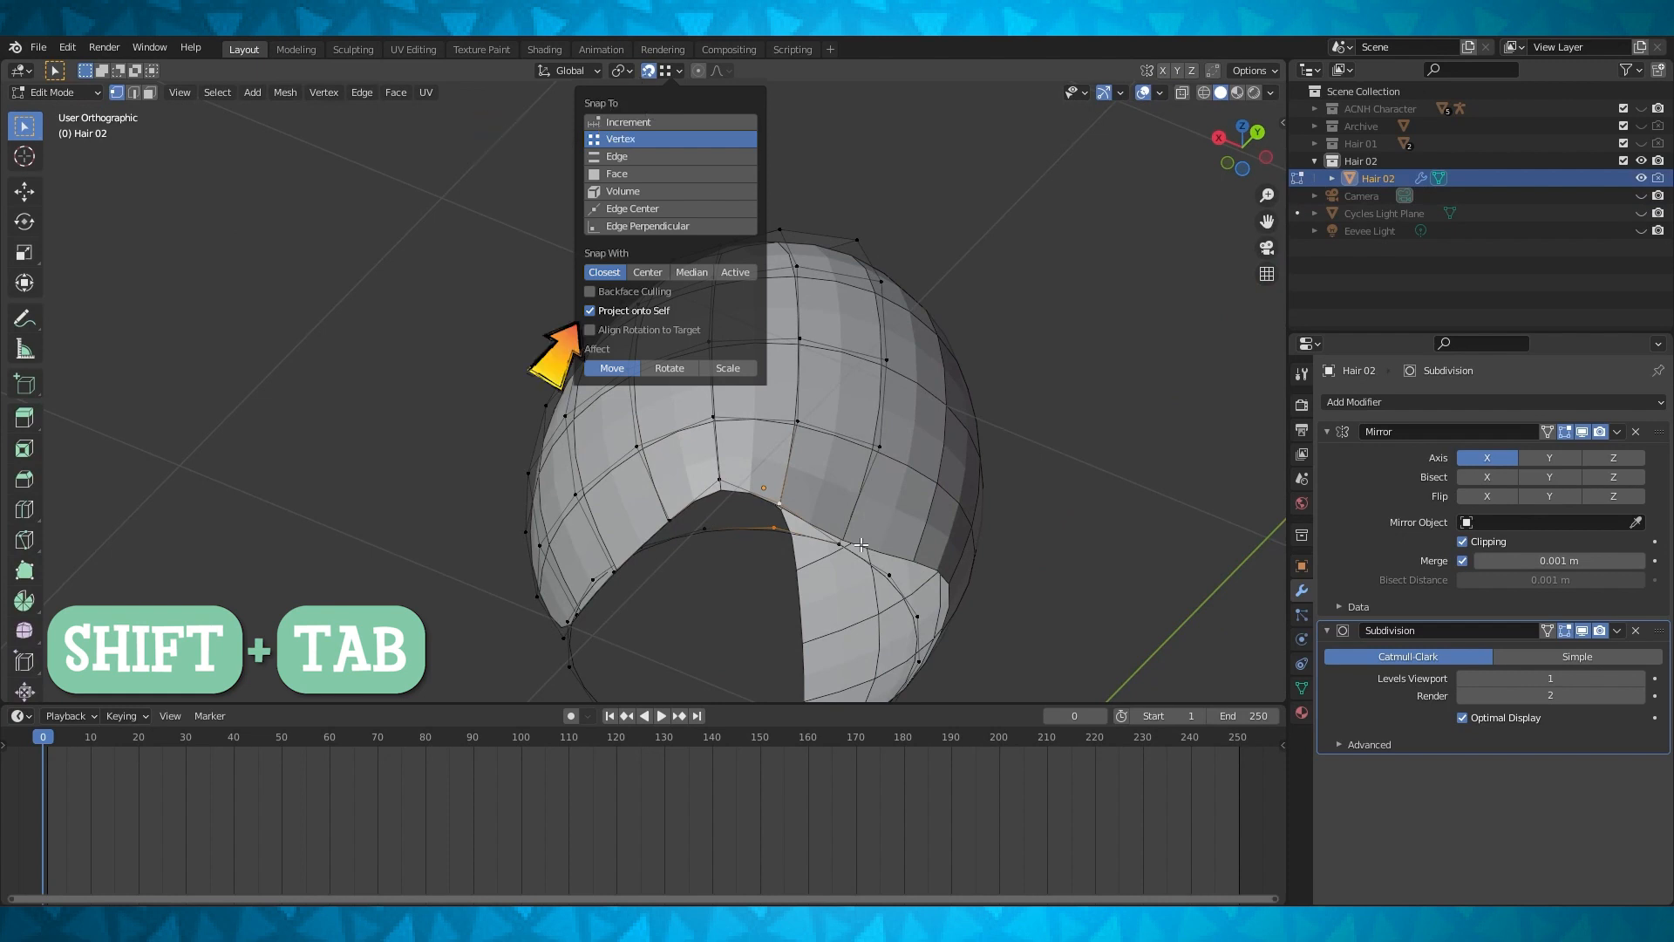
left_click(782, 504)
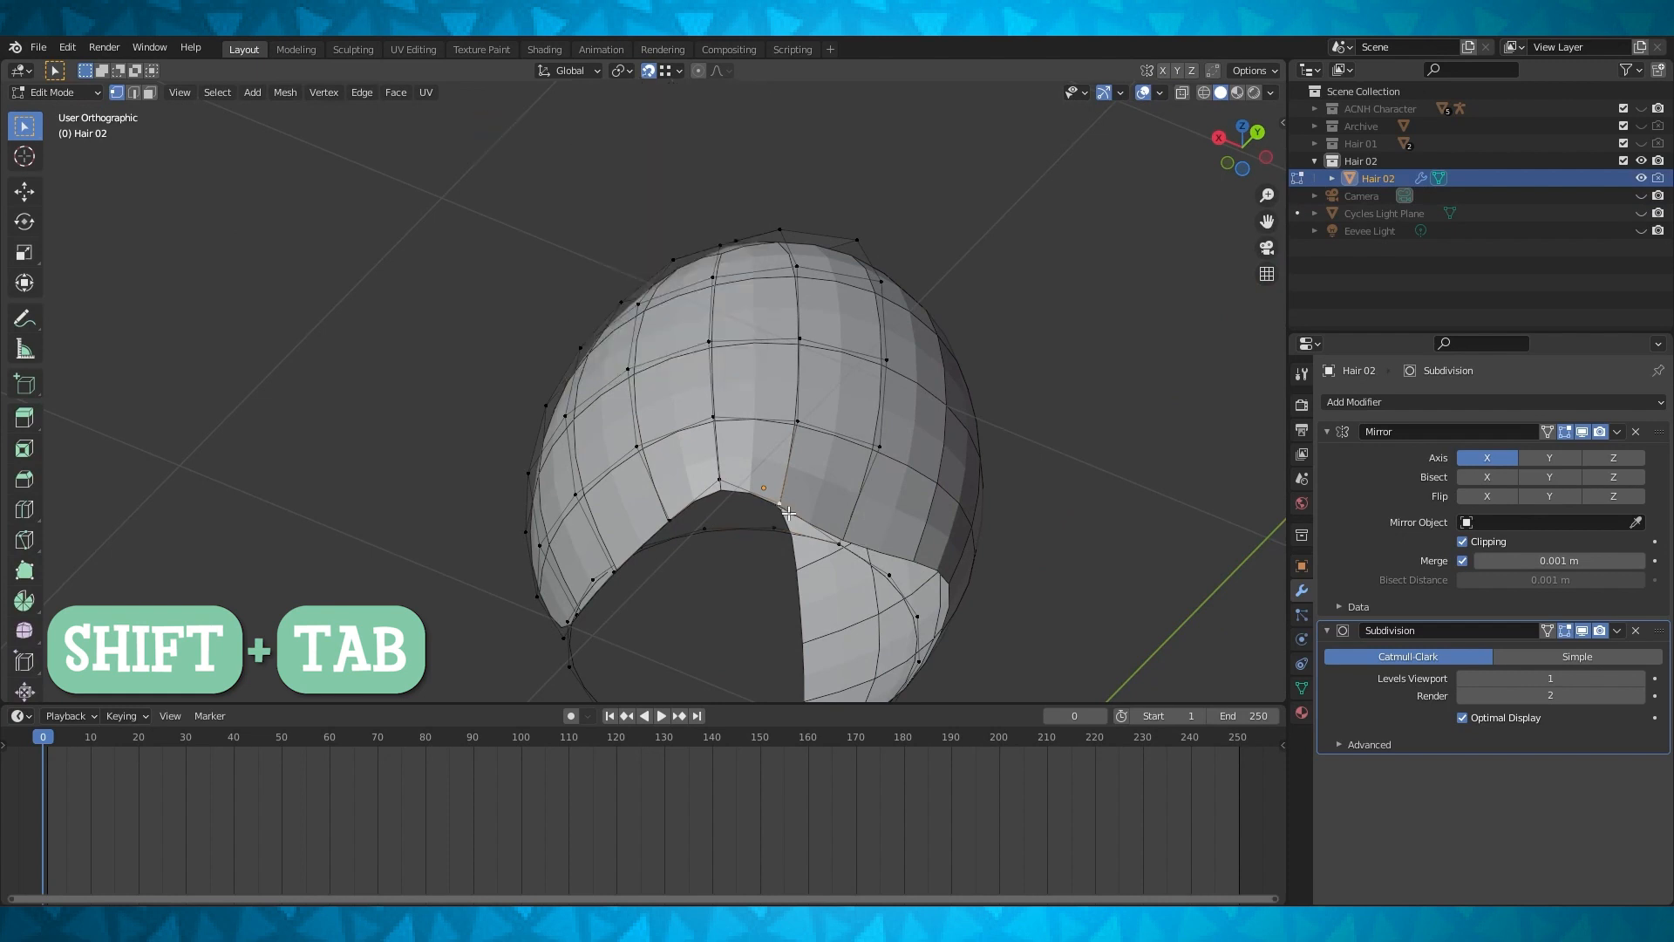
key("g")
left_click(719, 490)
middle_click_drag(720, 490, 799, 515)
key("g")
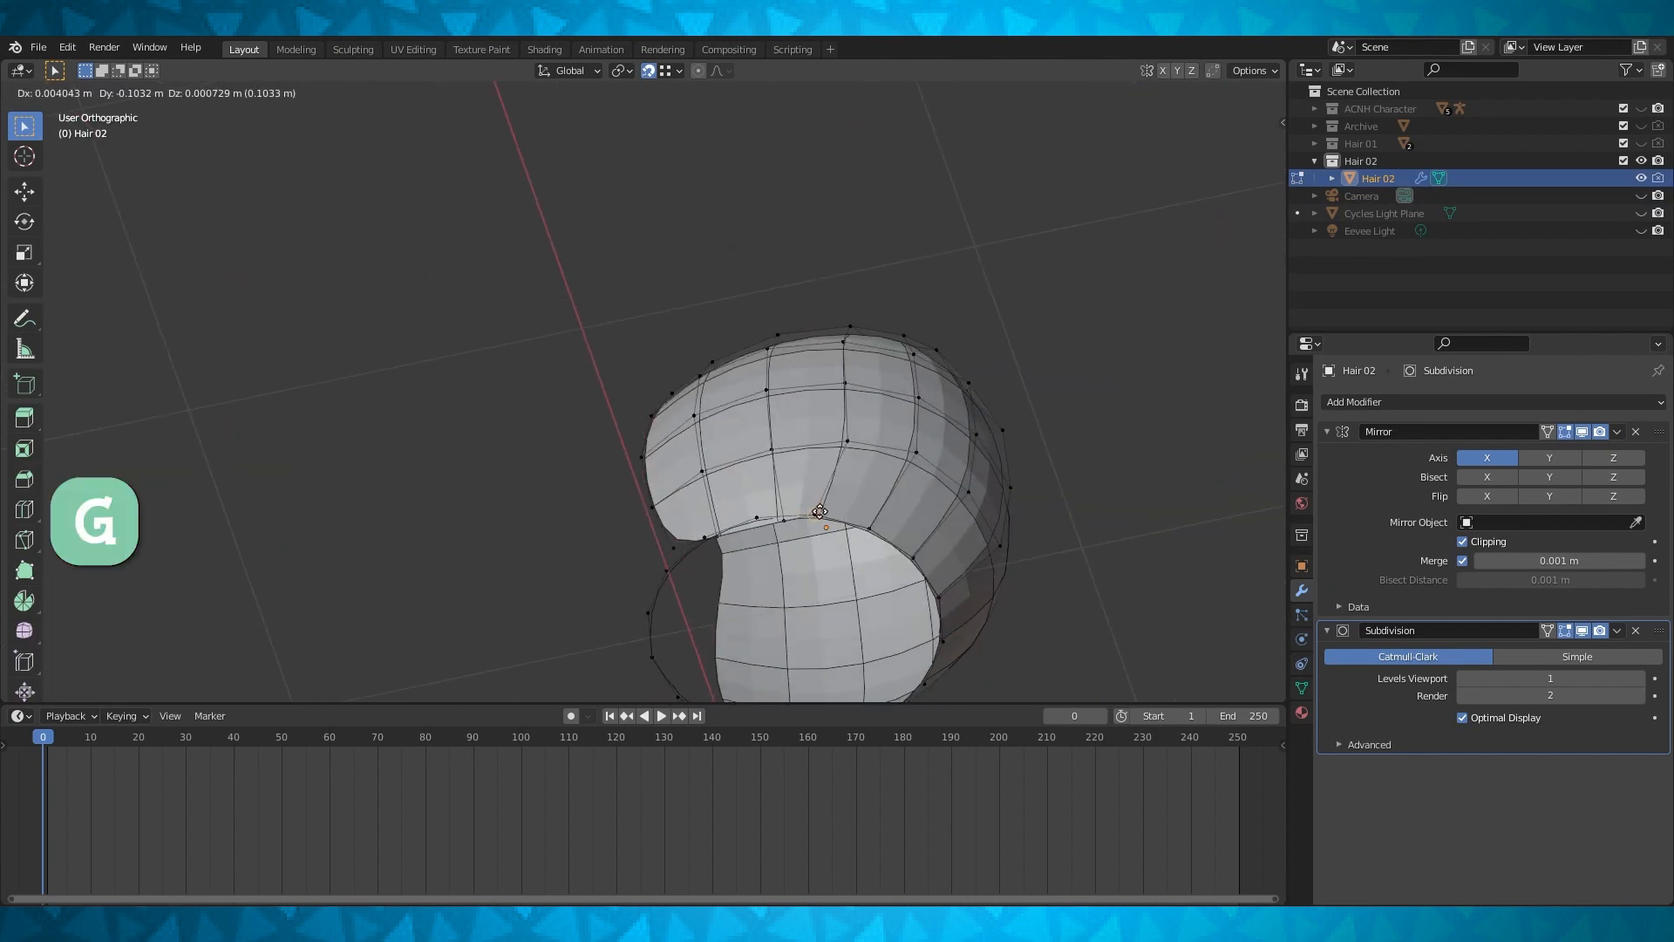
left_click(697, 542)
middle_click_drag(697, 542, 758, 547)
left_click(717, 549)
key("g")
left_click(707, 544)
key("g")
left_click(689, 526)
Select the leftover guide circle loop beneath the hair and delete it
left_click(709, 470, "alt")
key("x")
left_click(539, 524)
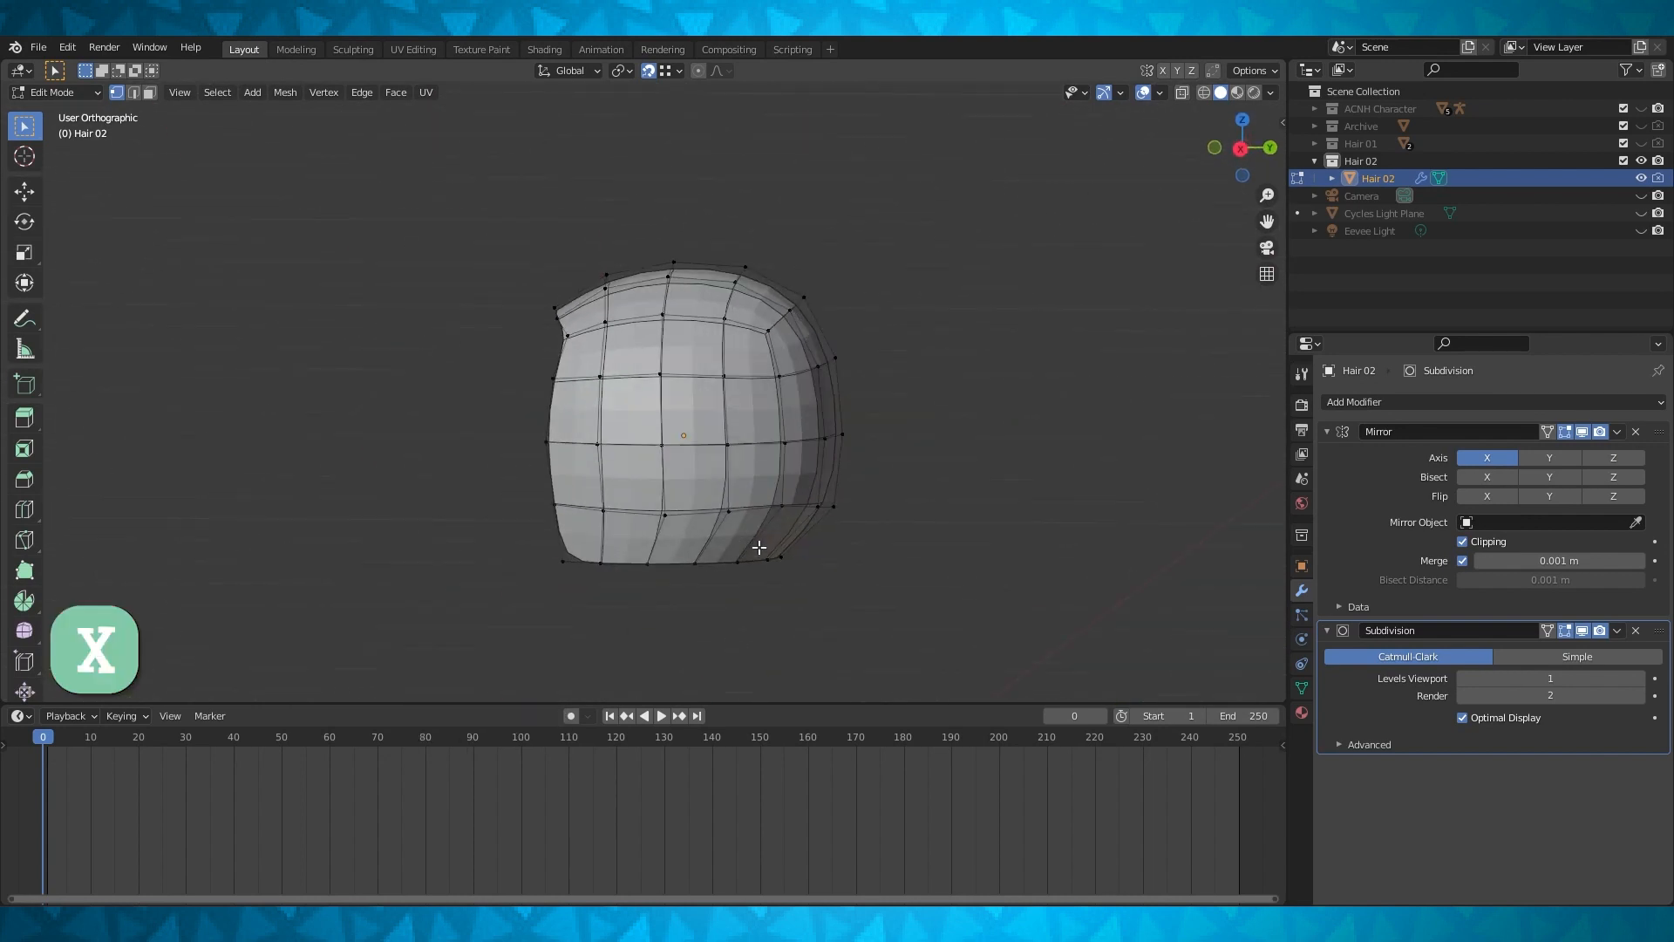
Show the ACNH Character collection and move two side vertices of the face opening about 0.05 m along Y
middle_click_drag(820, 330, 851, 323)
key("KP_1")
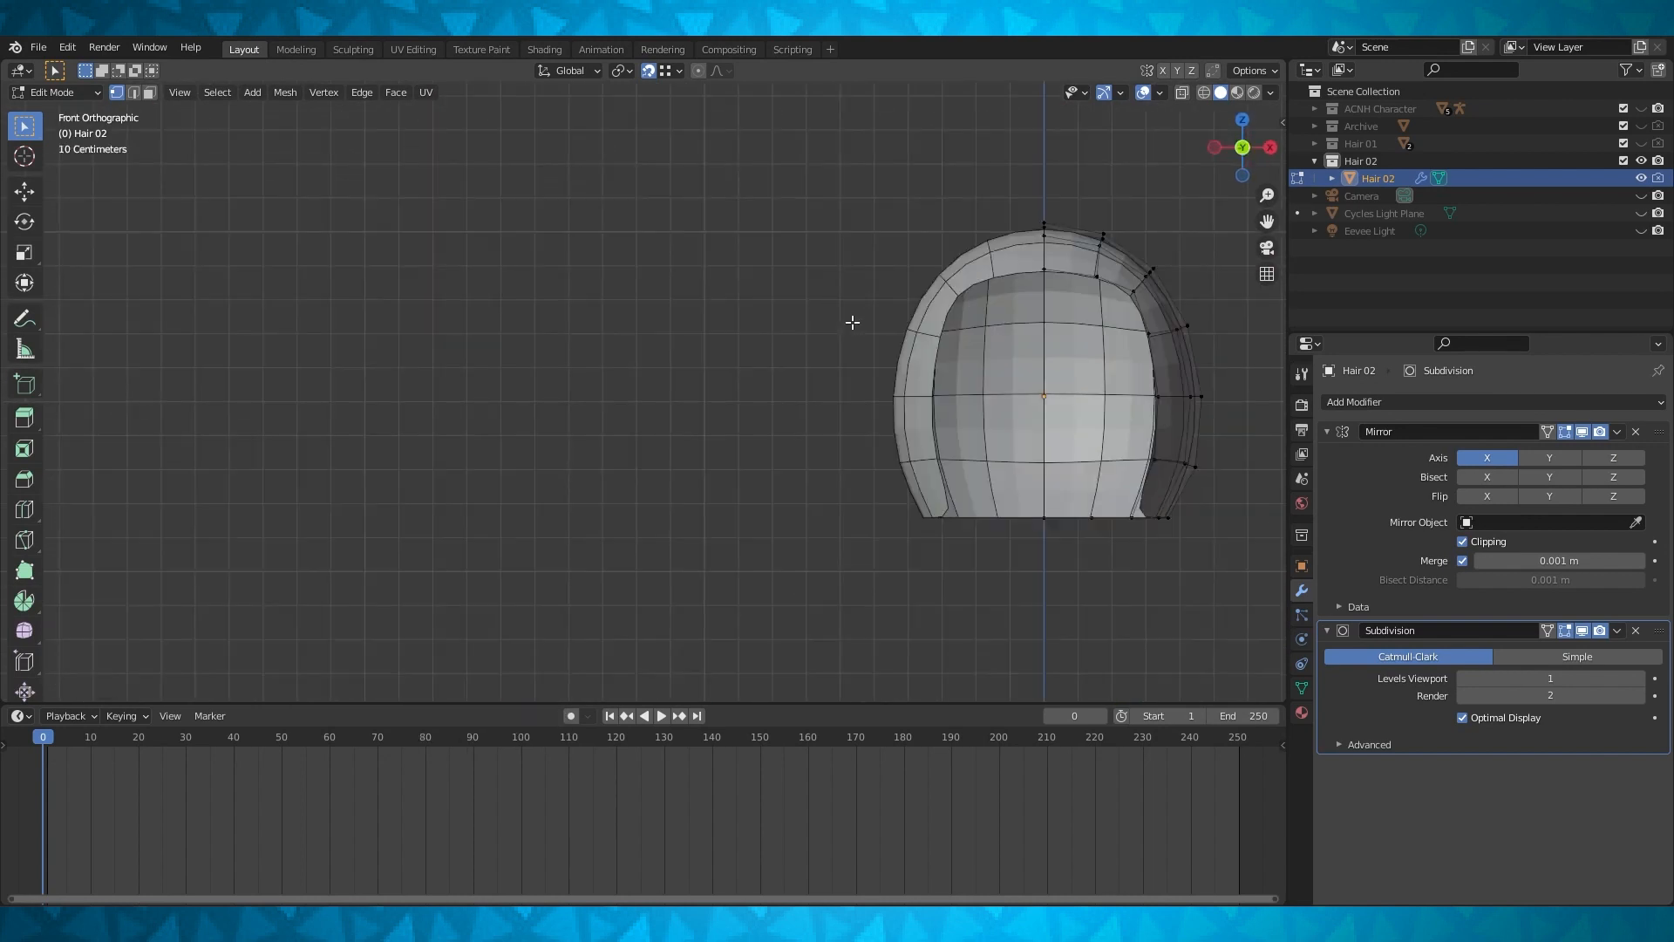
key("KP_3")
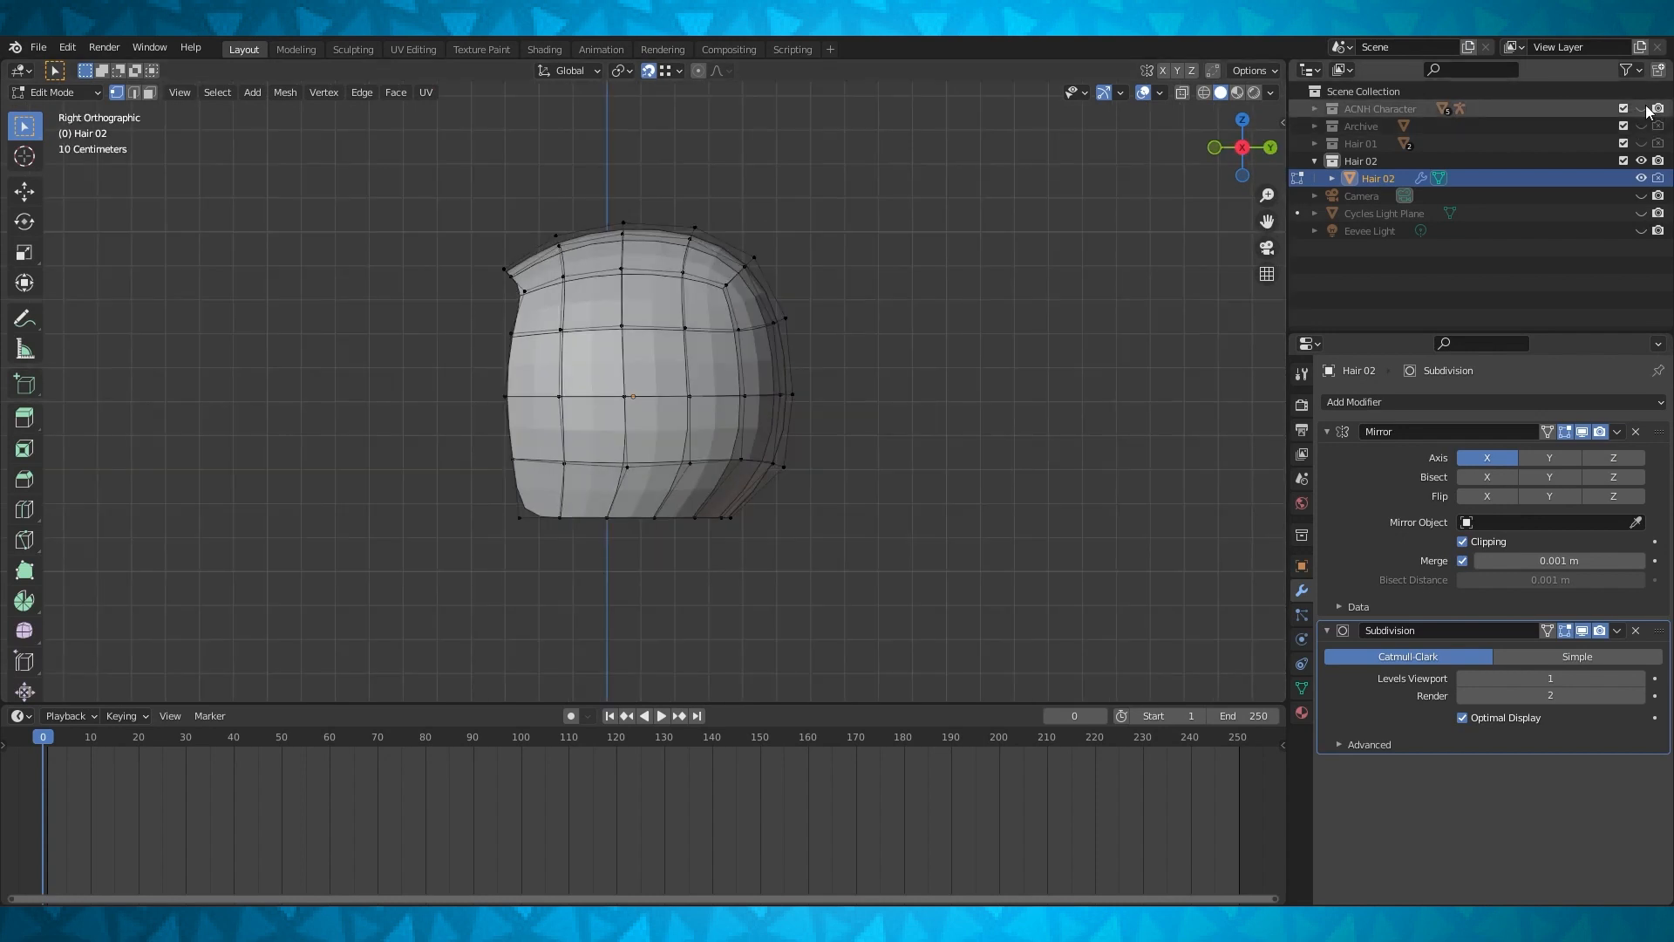
left_click(1641, 108)
middle_click_drag(750, 448, 822, 467)
left_click(788, 453)
left_click(774, 540, "shift")
middle_click_drag(774, 539, 848, 492)
key("g")
key("y")
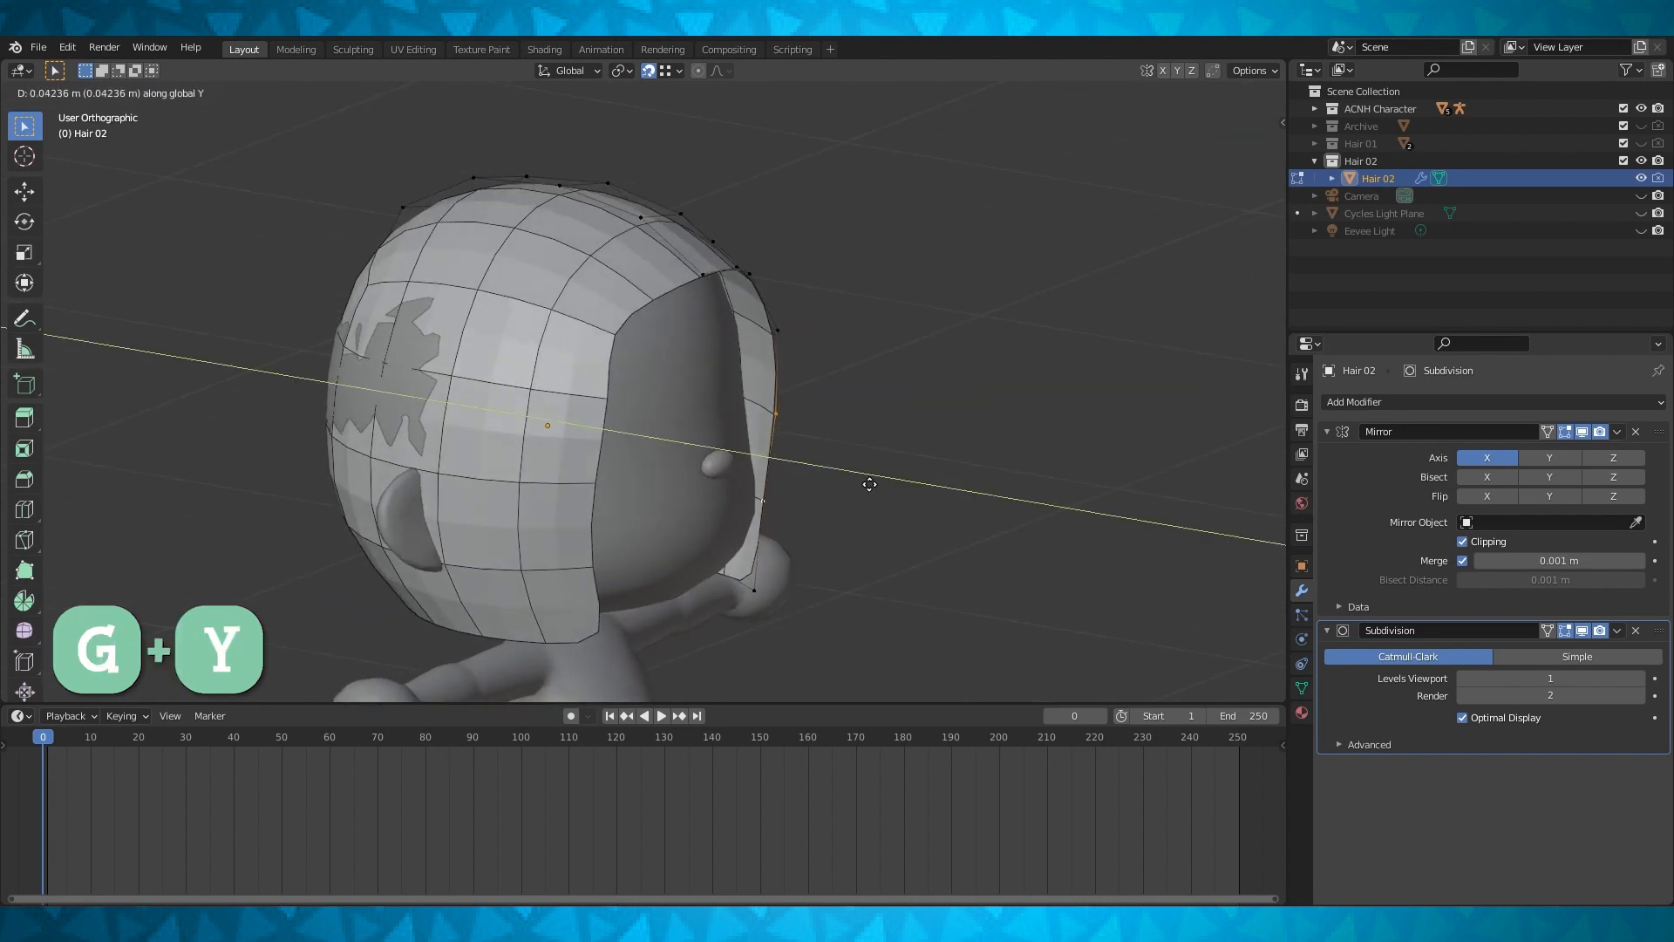
left_click(871, 485)
Turn off snapping and pull the two upper side vertices of the face opening inward in the front view
left_click(652, 71)
middle_click_drag(1029, 284, 908, 239)
key("KP_1")
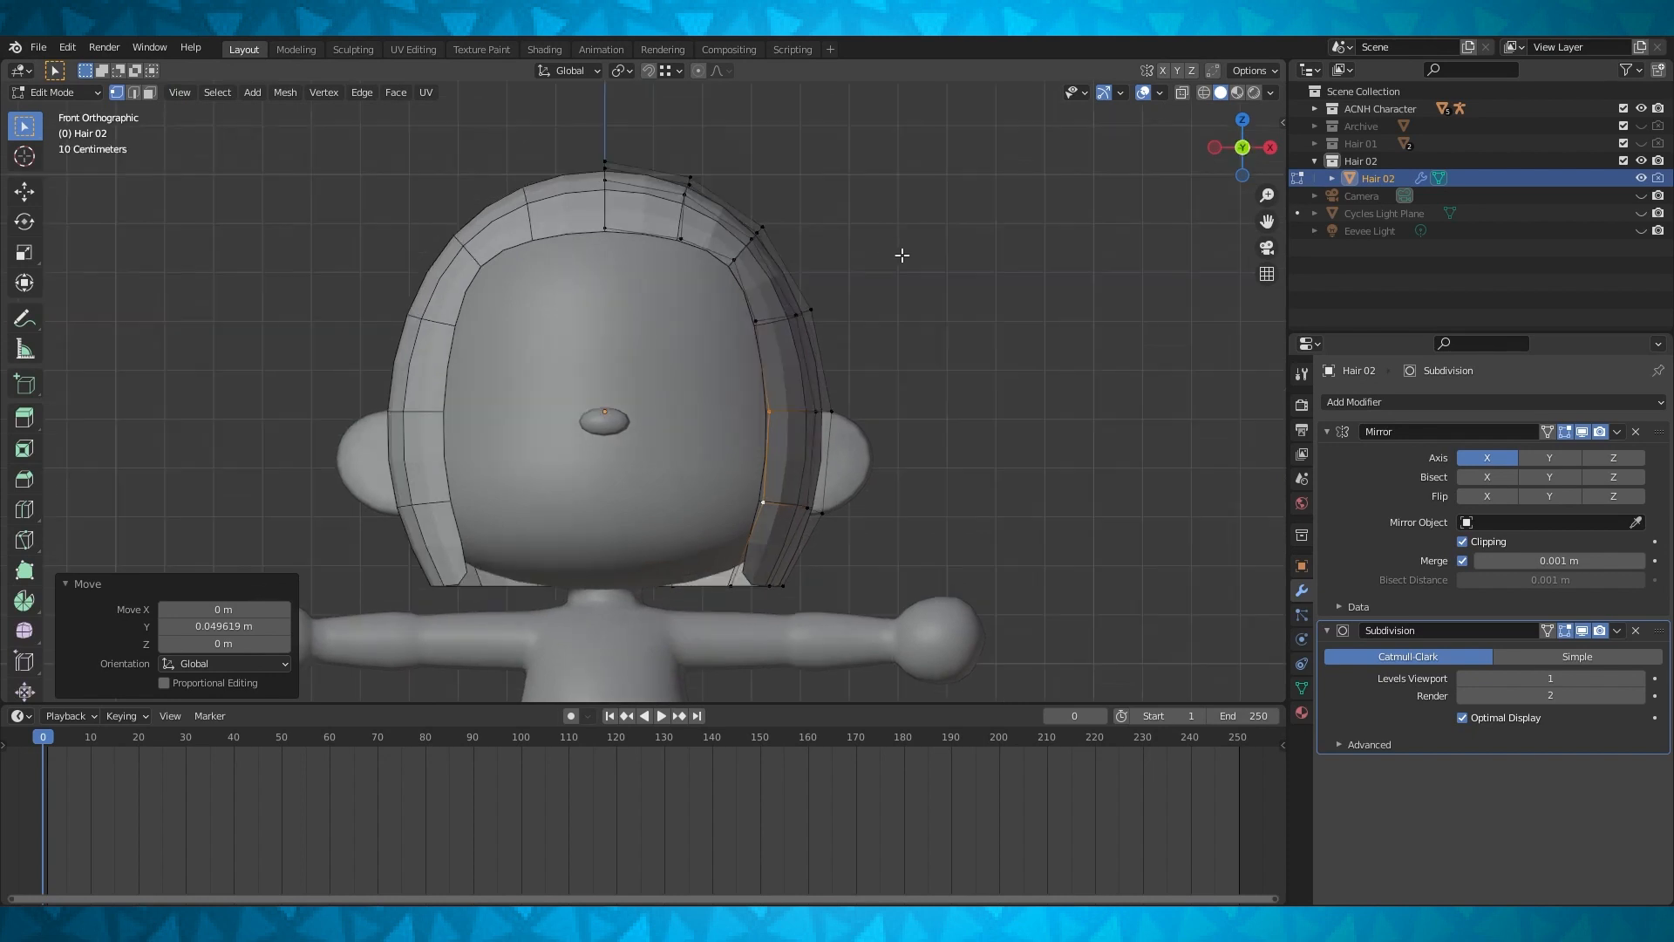
scroll(902, 255, "up", 2)
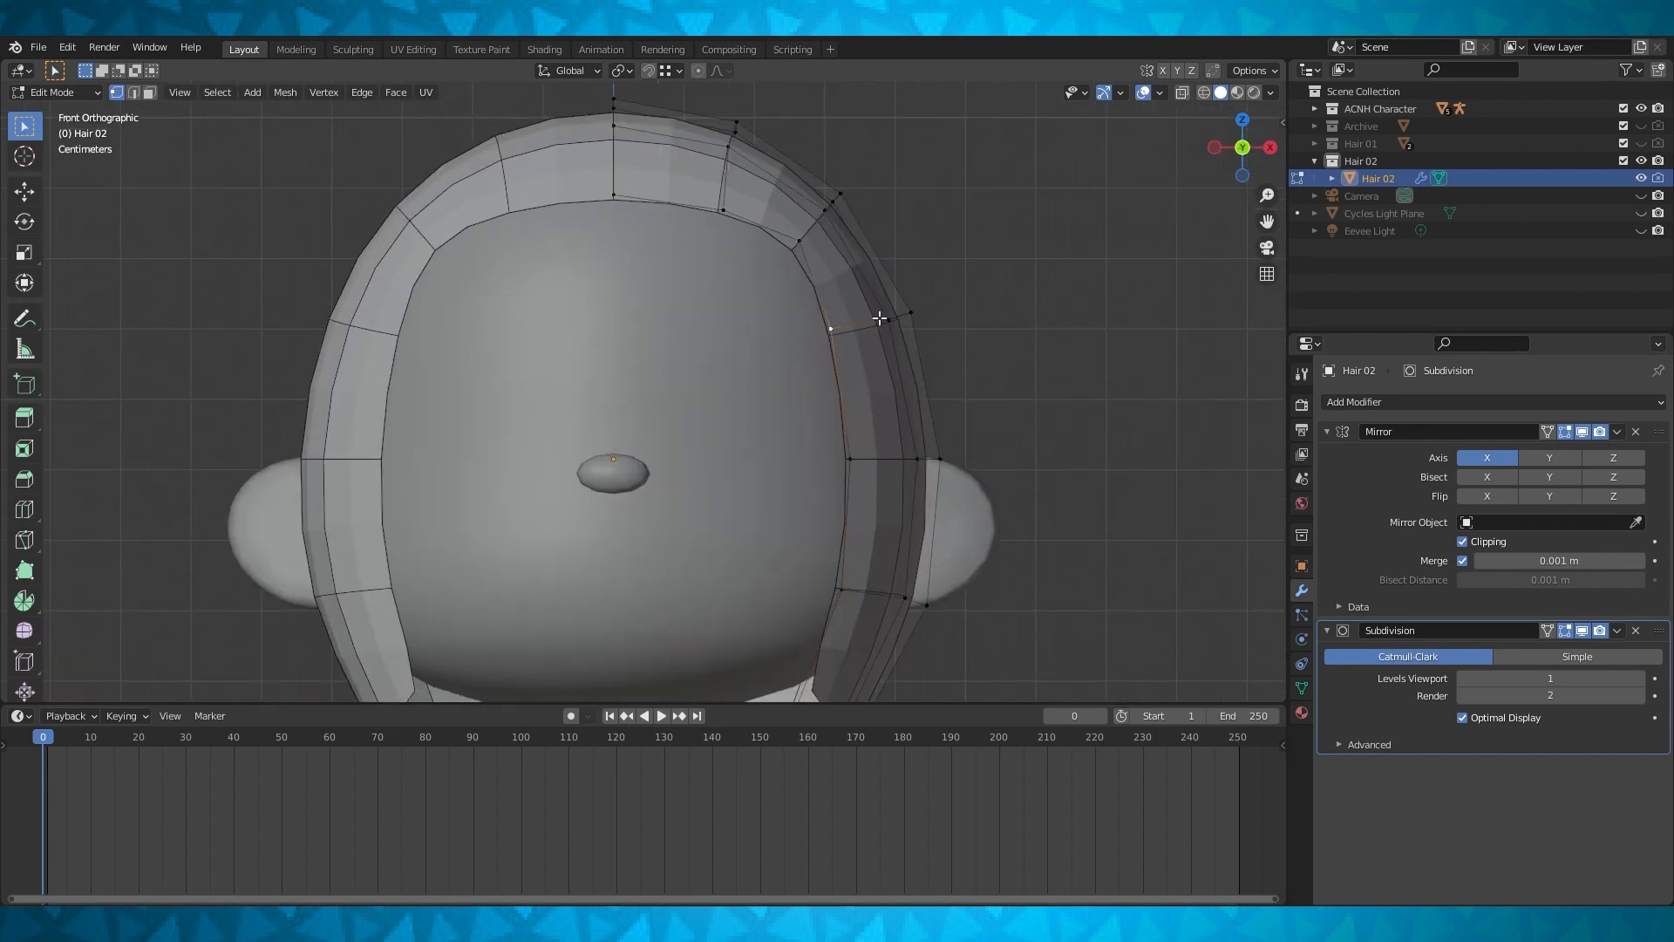
key("g")
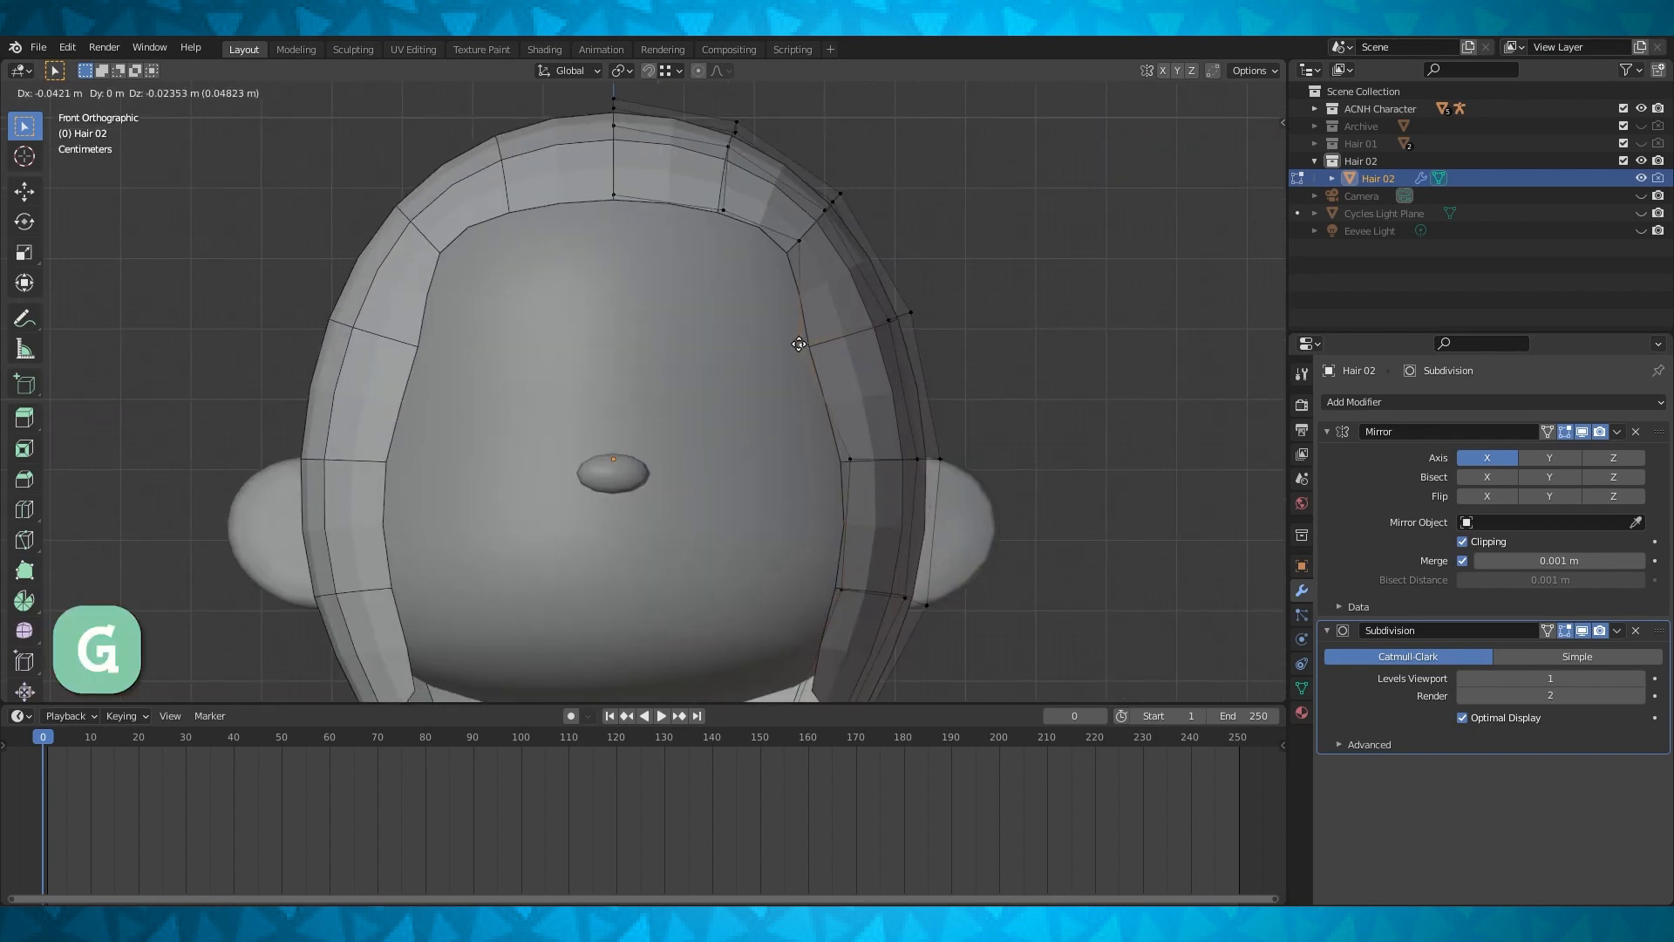
left_click(801, 334)
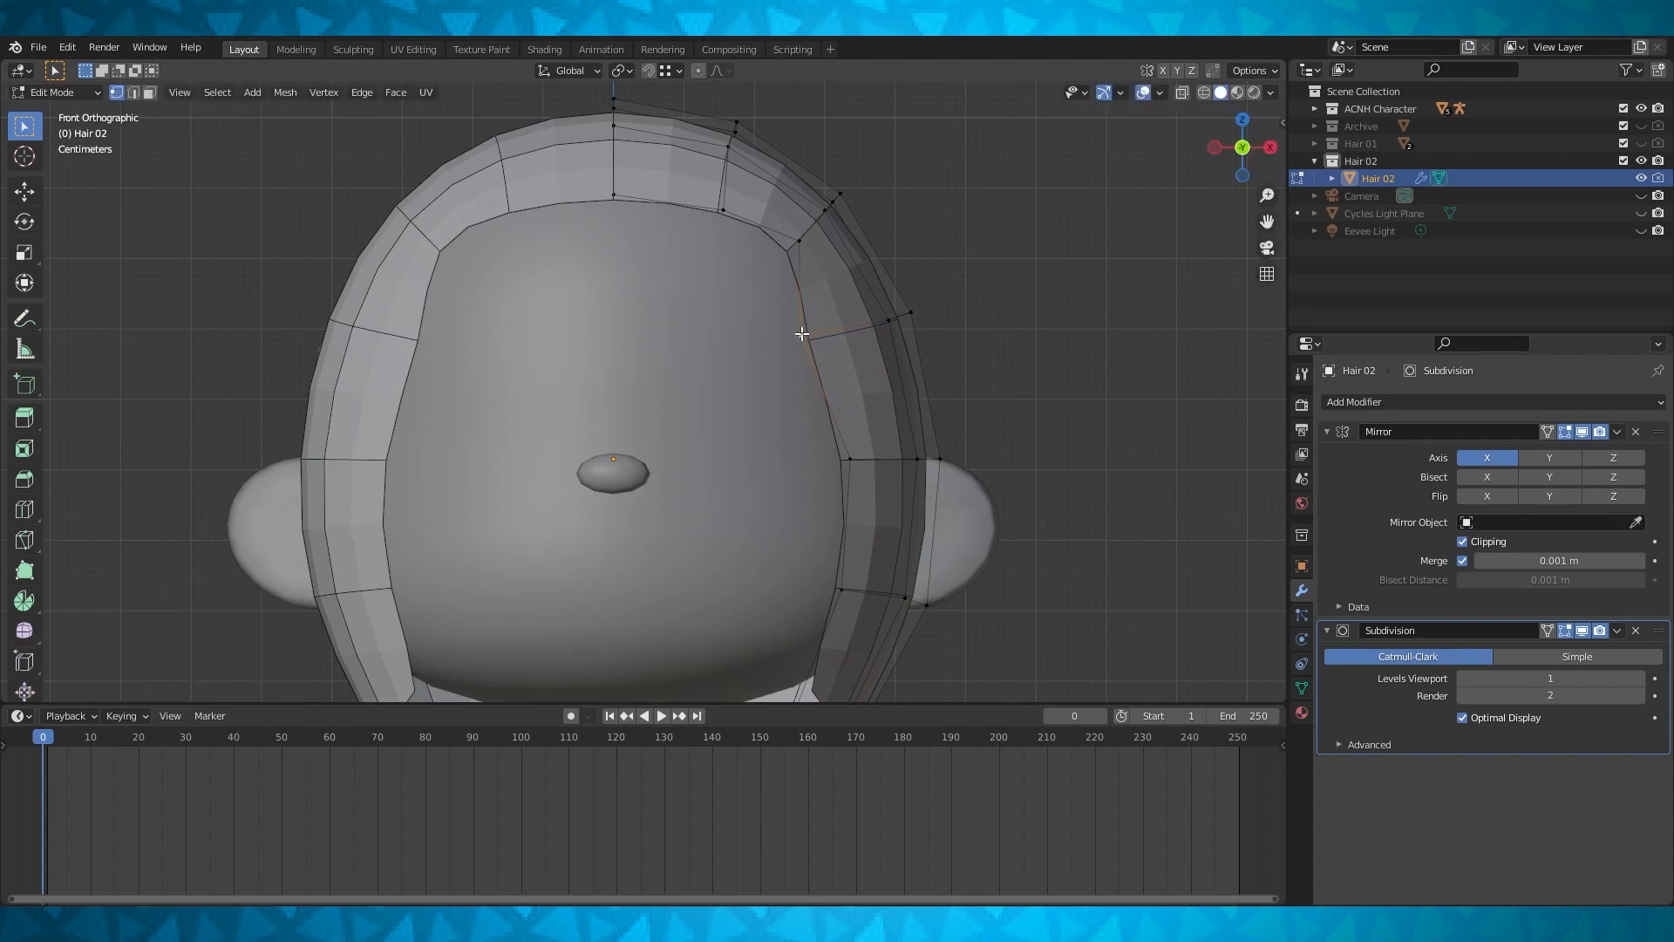
left_click(800, 240)
key("g")
left_click(763, 260)
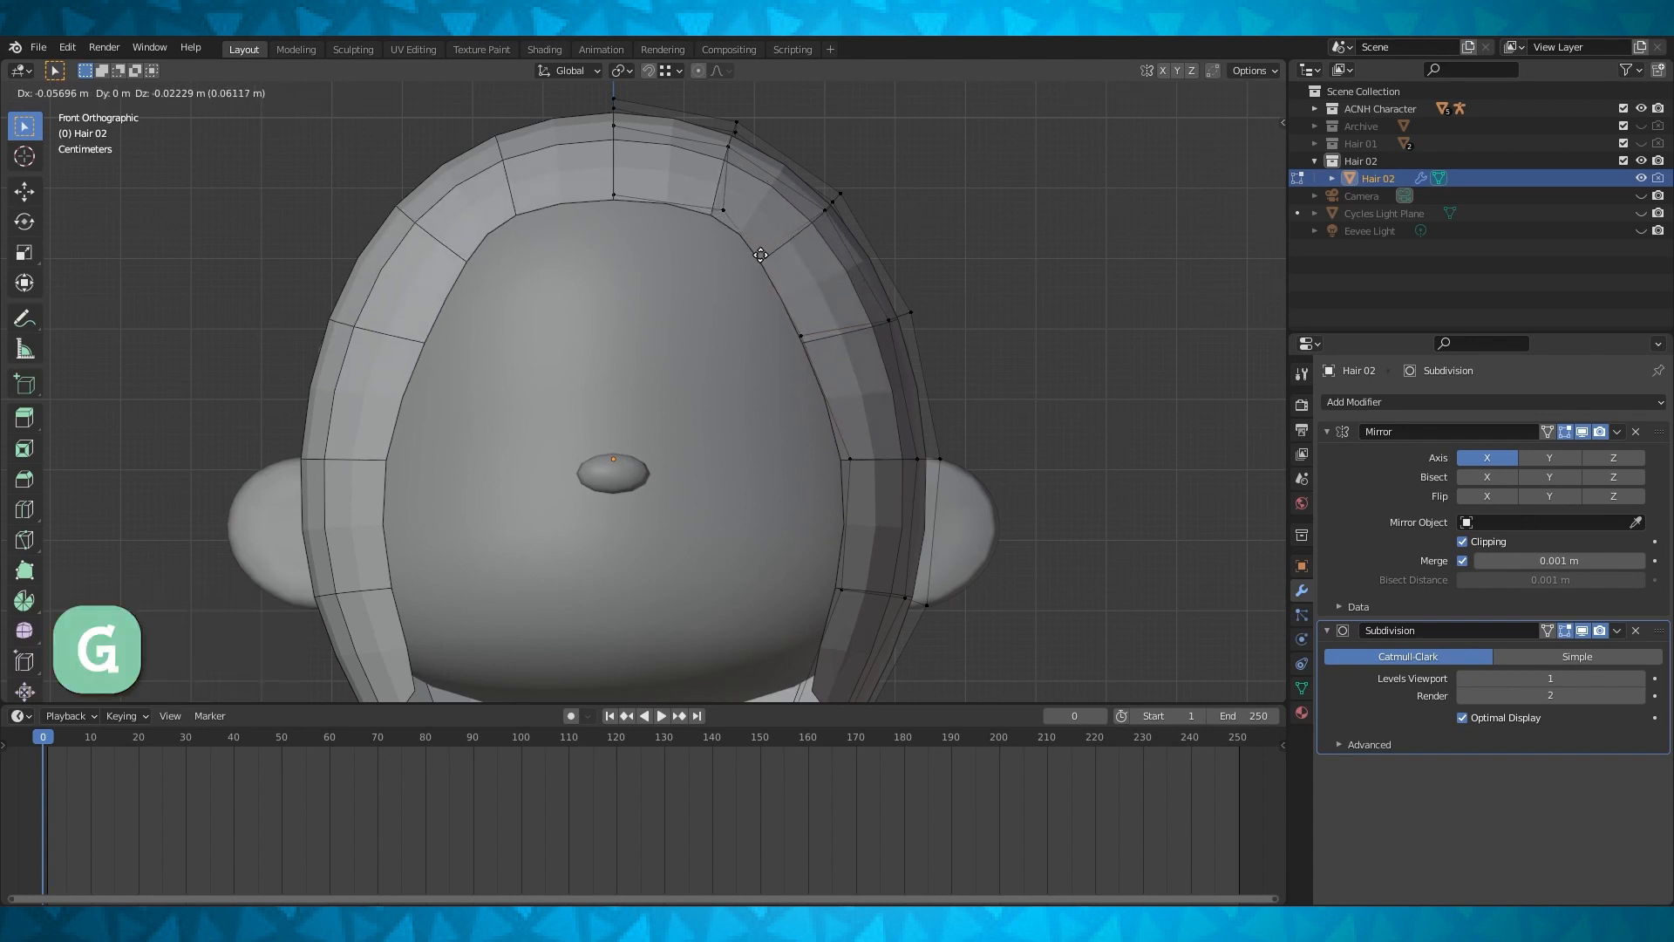
Adjust the upper face-opening vertices along Y so the hair edge follows the head
middle_click_drag(762, 259, 946, 417)
key("g")
key("y")
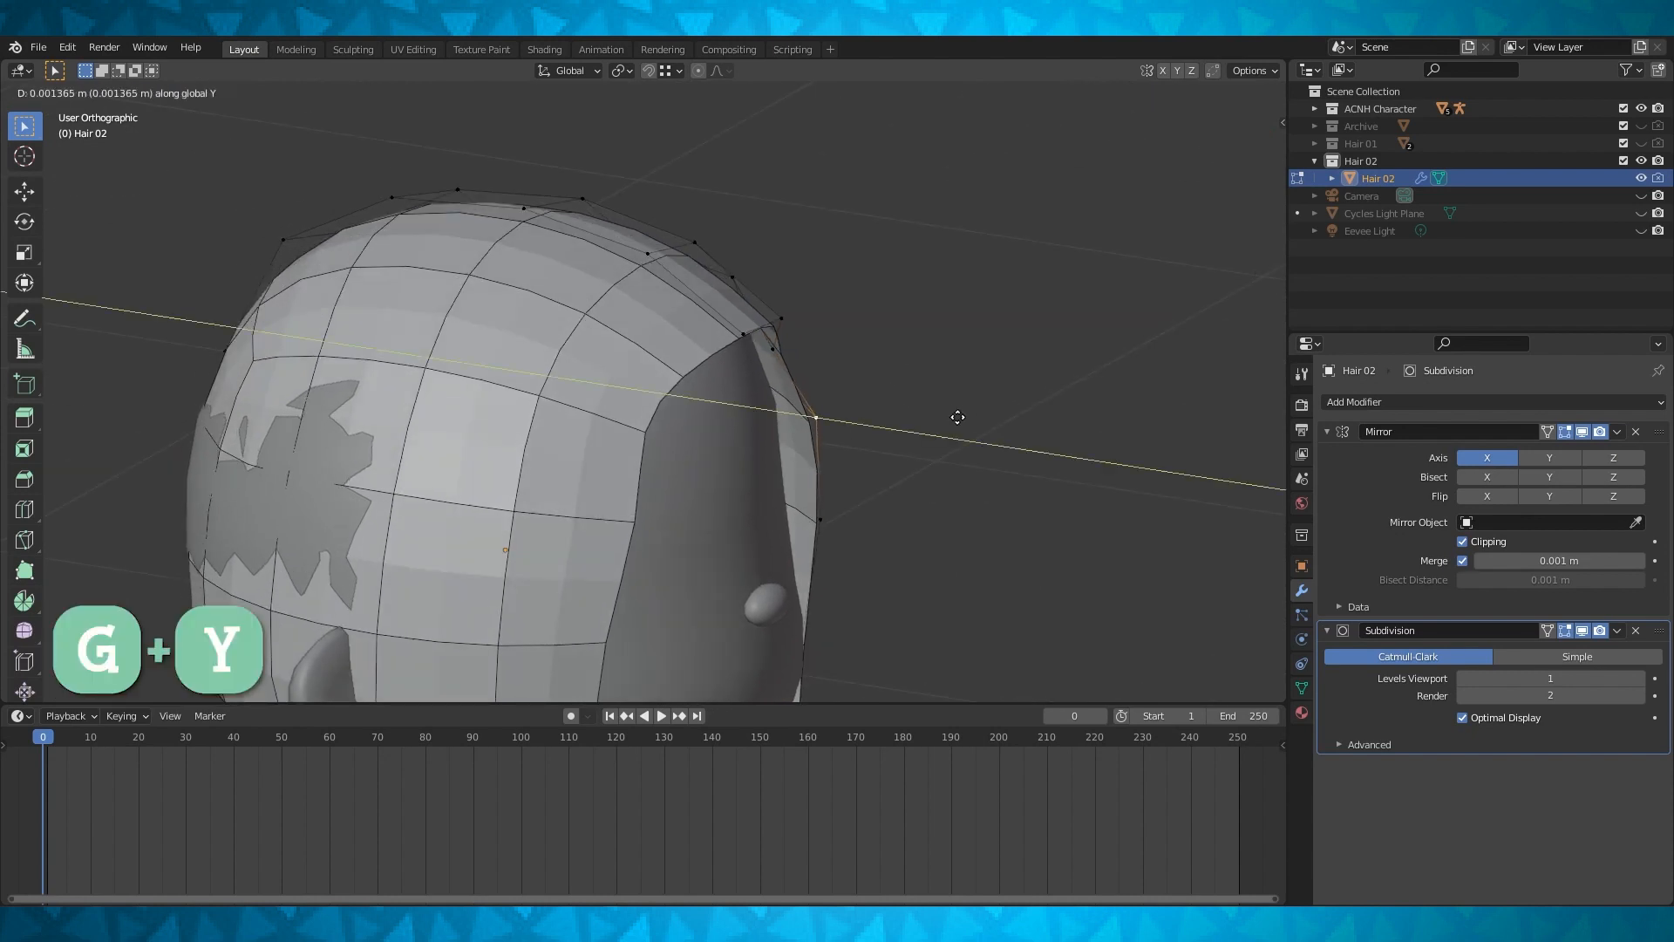
left_click(910, 419)
mouse_move(909, 418)
middle_mouse_down()
mouse_move(822, 404)
mouse_move(923, 422)
middle_mouse_up()
middle_click_drag(761, 394, 798, 393)
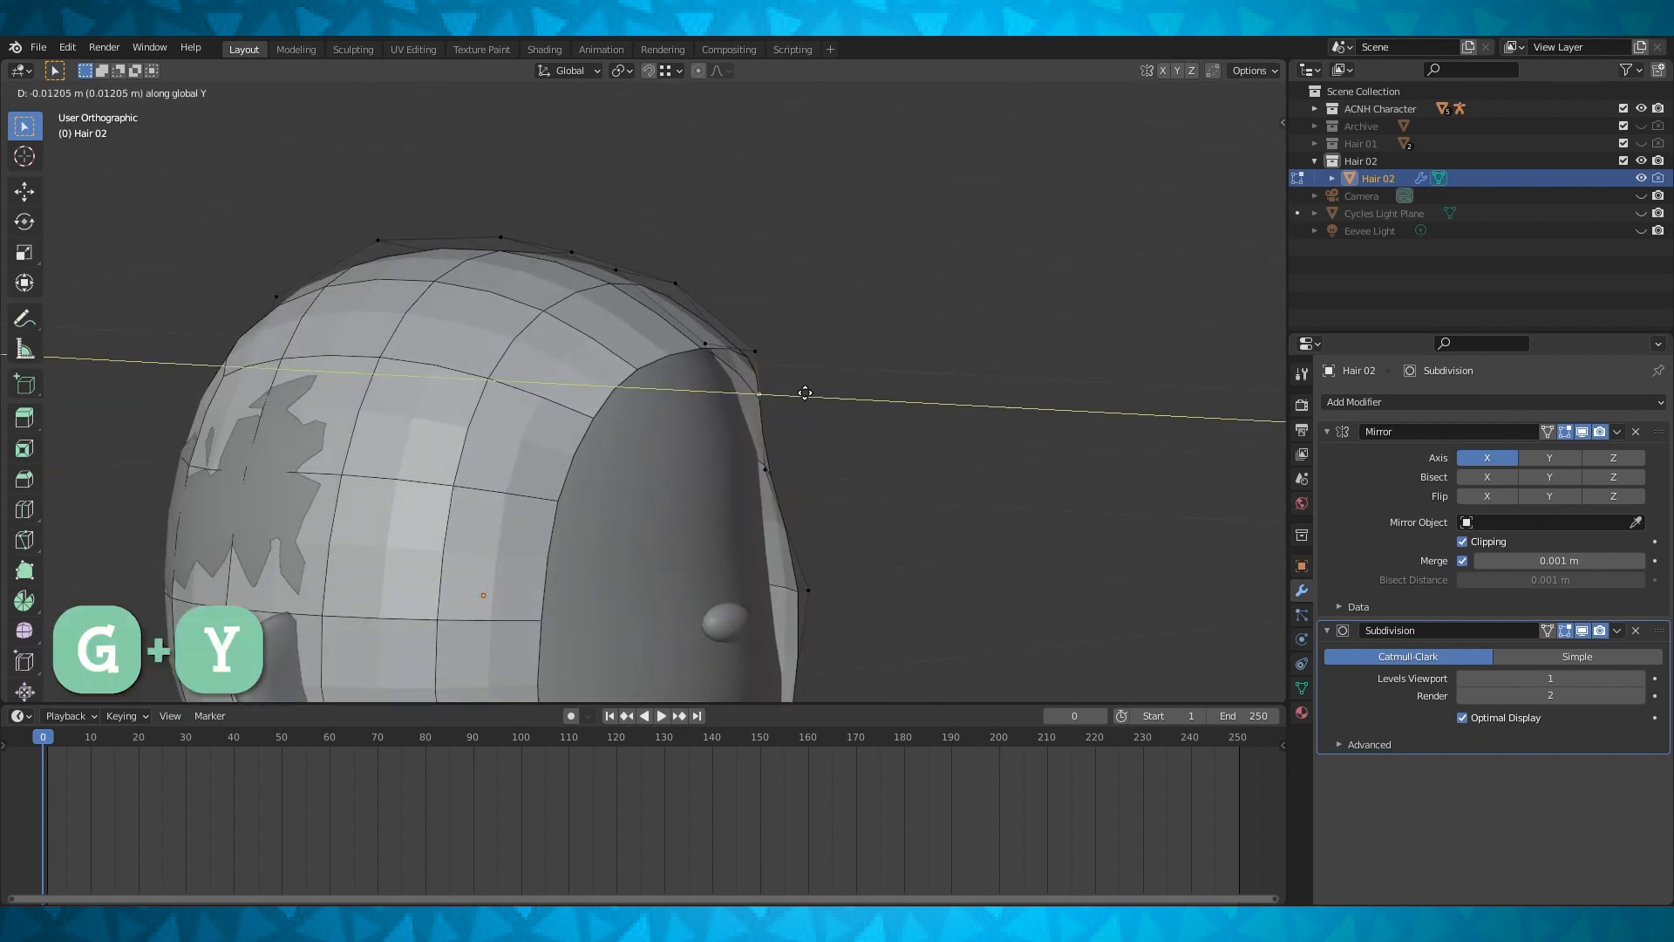
left_click(815, 390)
Move an upper face-opening vertex along Z and check the hair shape in Object Mode
middle_click_drag(852, 378, 864, 338)
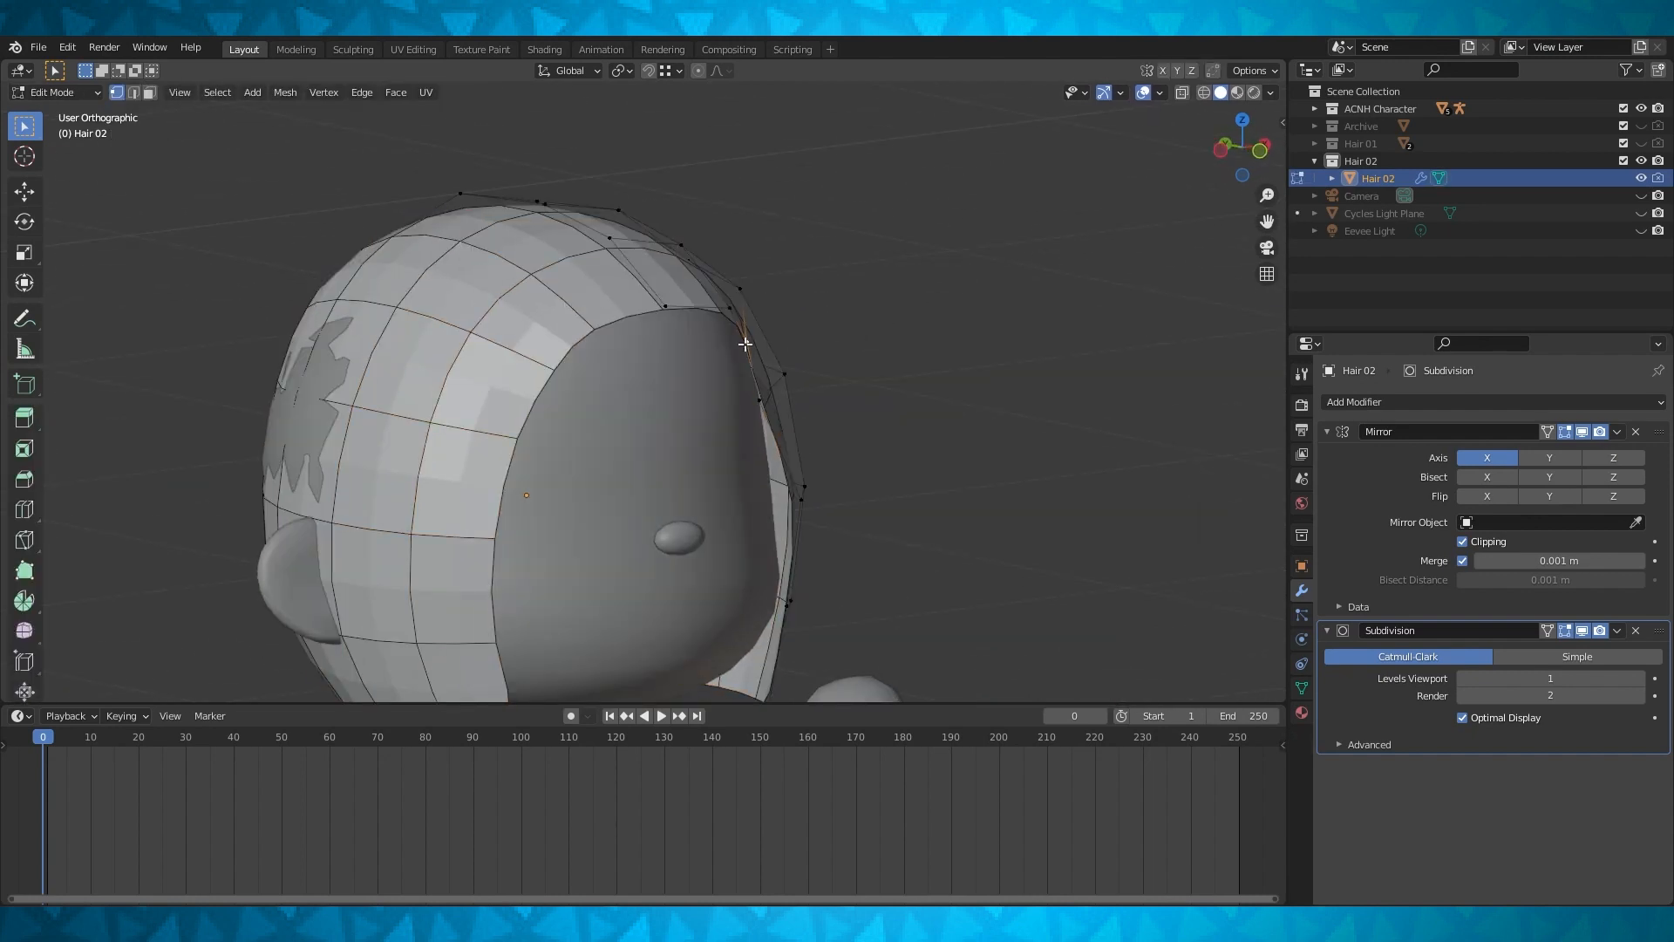
middle_click_drag(749, 341, 871, 266)
key("g")
key("z")
left_click(773, 384)
key("Tab")
scroll(872, 270, "down", 1)
middle_click_drag(867, 297, 833, 418)
Move the upper side vertex of the hair outward along X and review the silhouette
key("Tab")
key("g")
key("x")
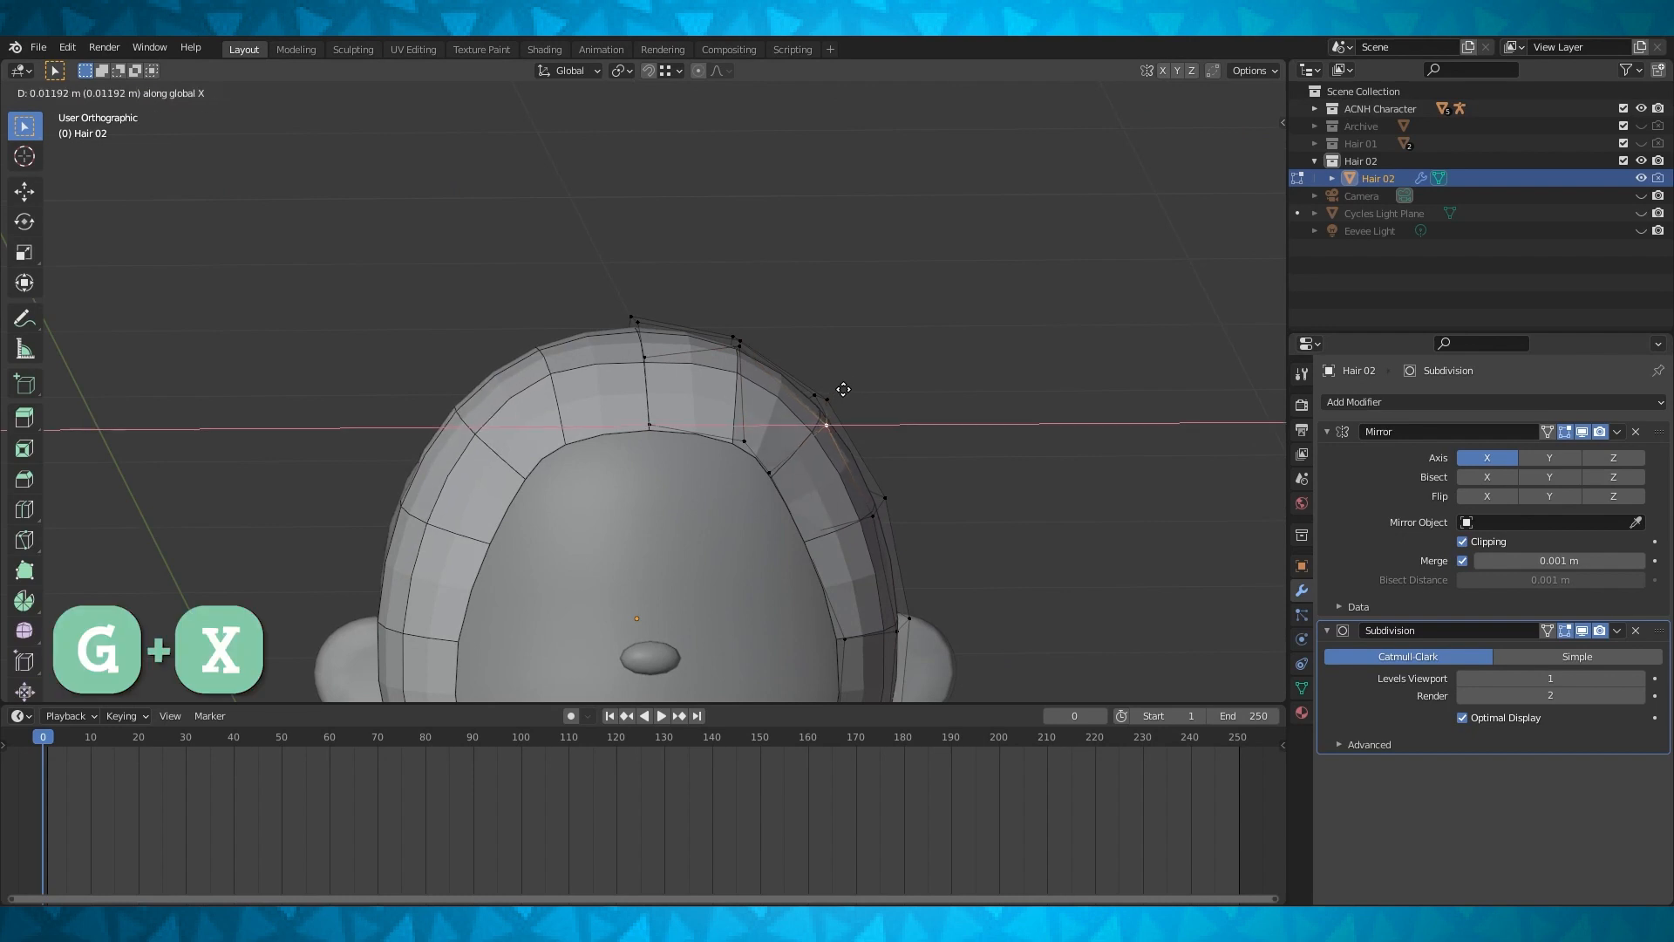
left_click(861, 385)
key("Tab")
middle_click_drag(861, 385, 824, 436)
Reposition the vertices around the upper side of the hair in the front view to round its outline
key("Tab")
key("KP_1")
scroll(784, 437, "up", 3)
key("g")
left_click(835, 391)
middle_click_drag(835, 391, 886, 533)
key("KP_1")
key("g")
left_click(813, 390)
key("g")
left_click(845, 383)
Shift the repositioned upper side vertex along Y
middle_click_drag(845, 384, 845, 430)
key("g")
key("y")
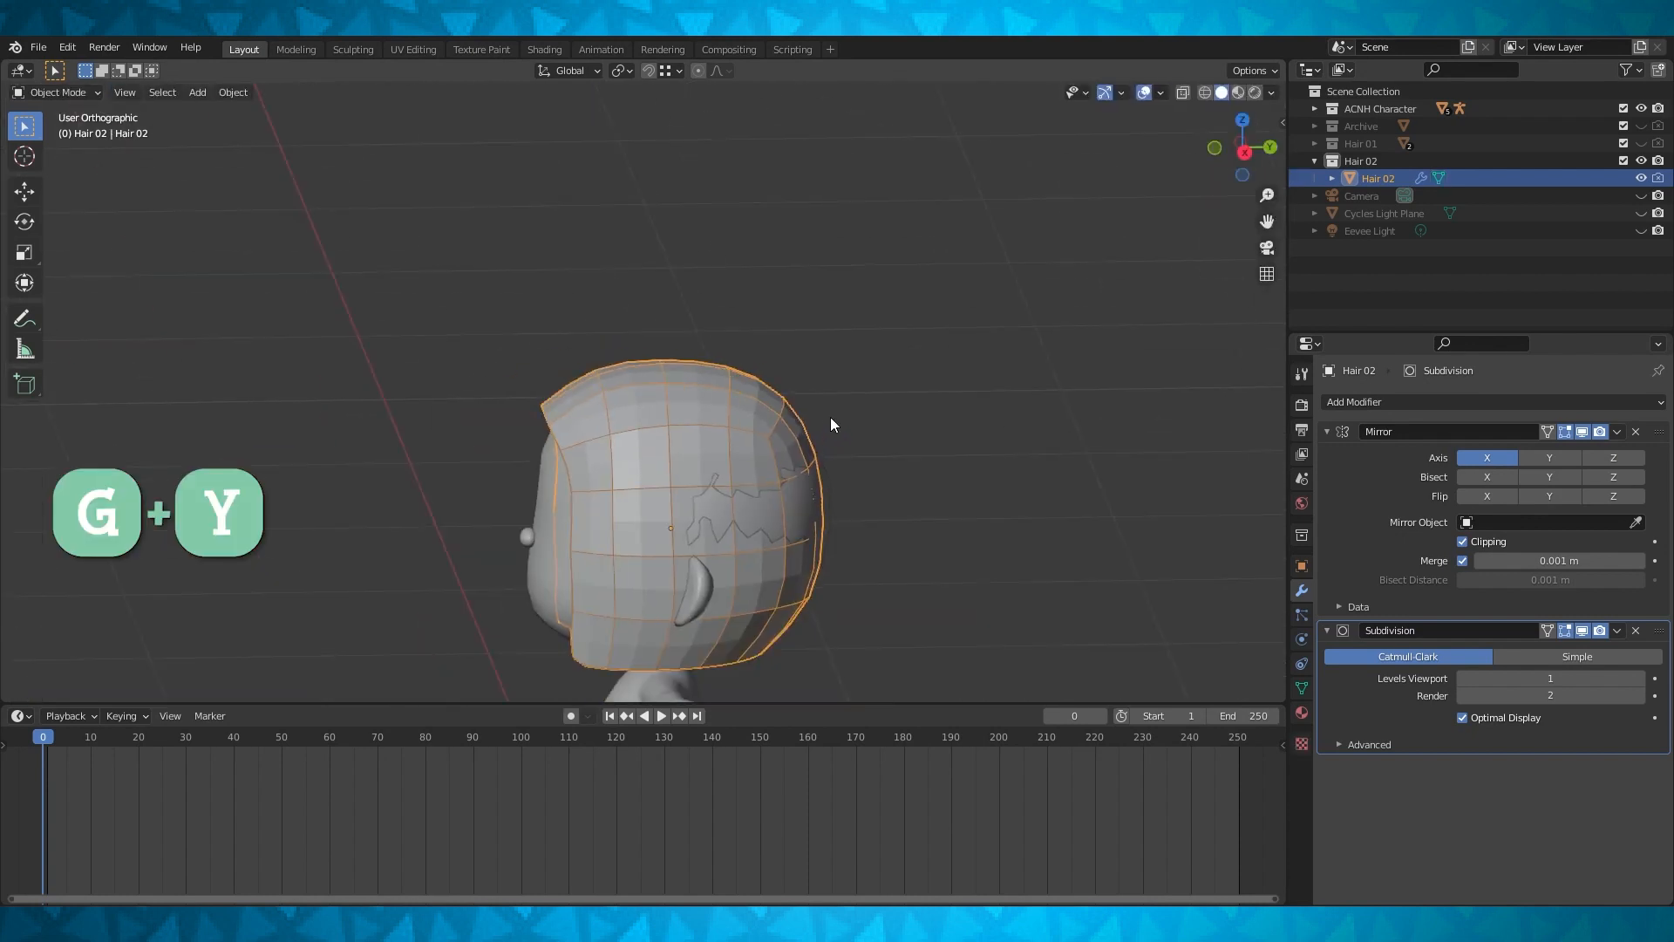
Add a centred loop cut running over the hair between the centre line and the neighbouring edge loop
key("Tab")
mouse_move(712, 430)
middle_mouse_down()
mouse_move(679, 490)
mouse_move(702, 442)
middle_mouse_up()
key("ctrl+r")
left_click(679, 490)
right_click(679, 490)
scroll(701, 442, "up", 2)
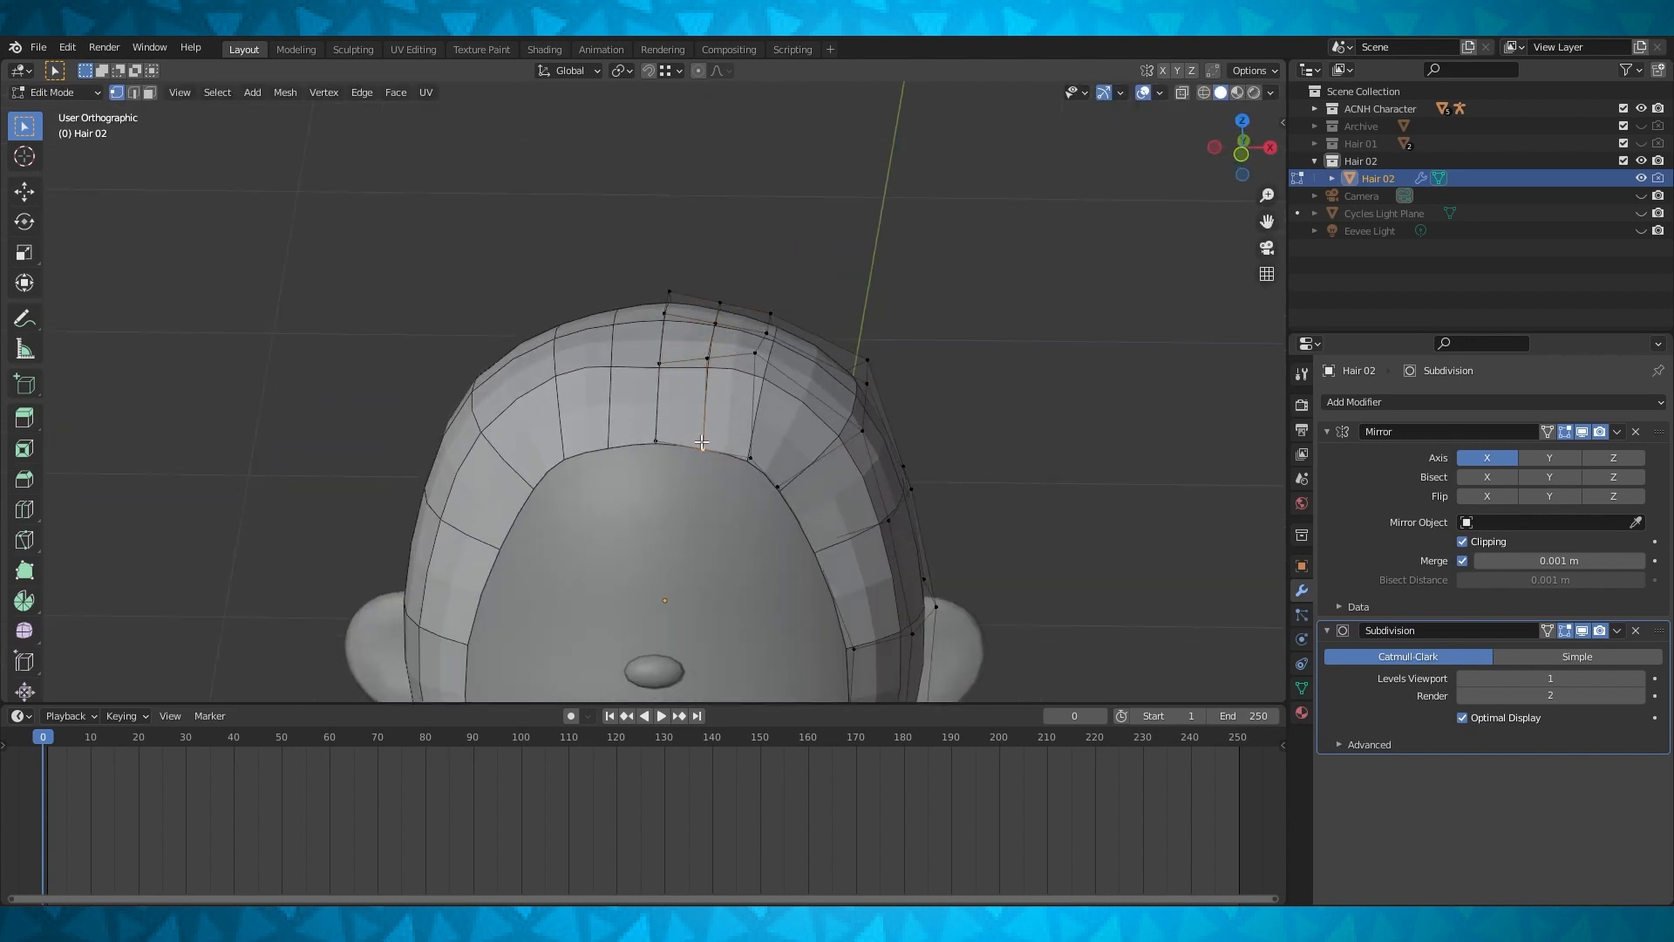
Move the new loop's hairline vertex about 0.02 m outward and 0.03 m upward in the front view
key("KP_1")
scroll(693, 375, "up", 1)
key("g")
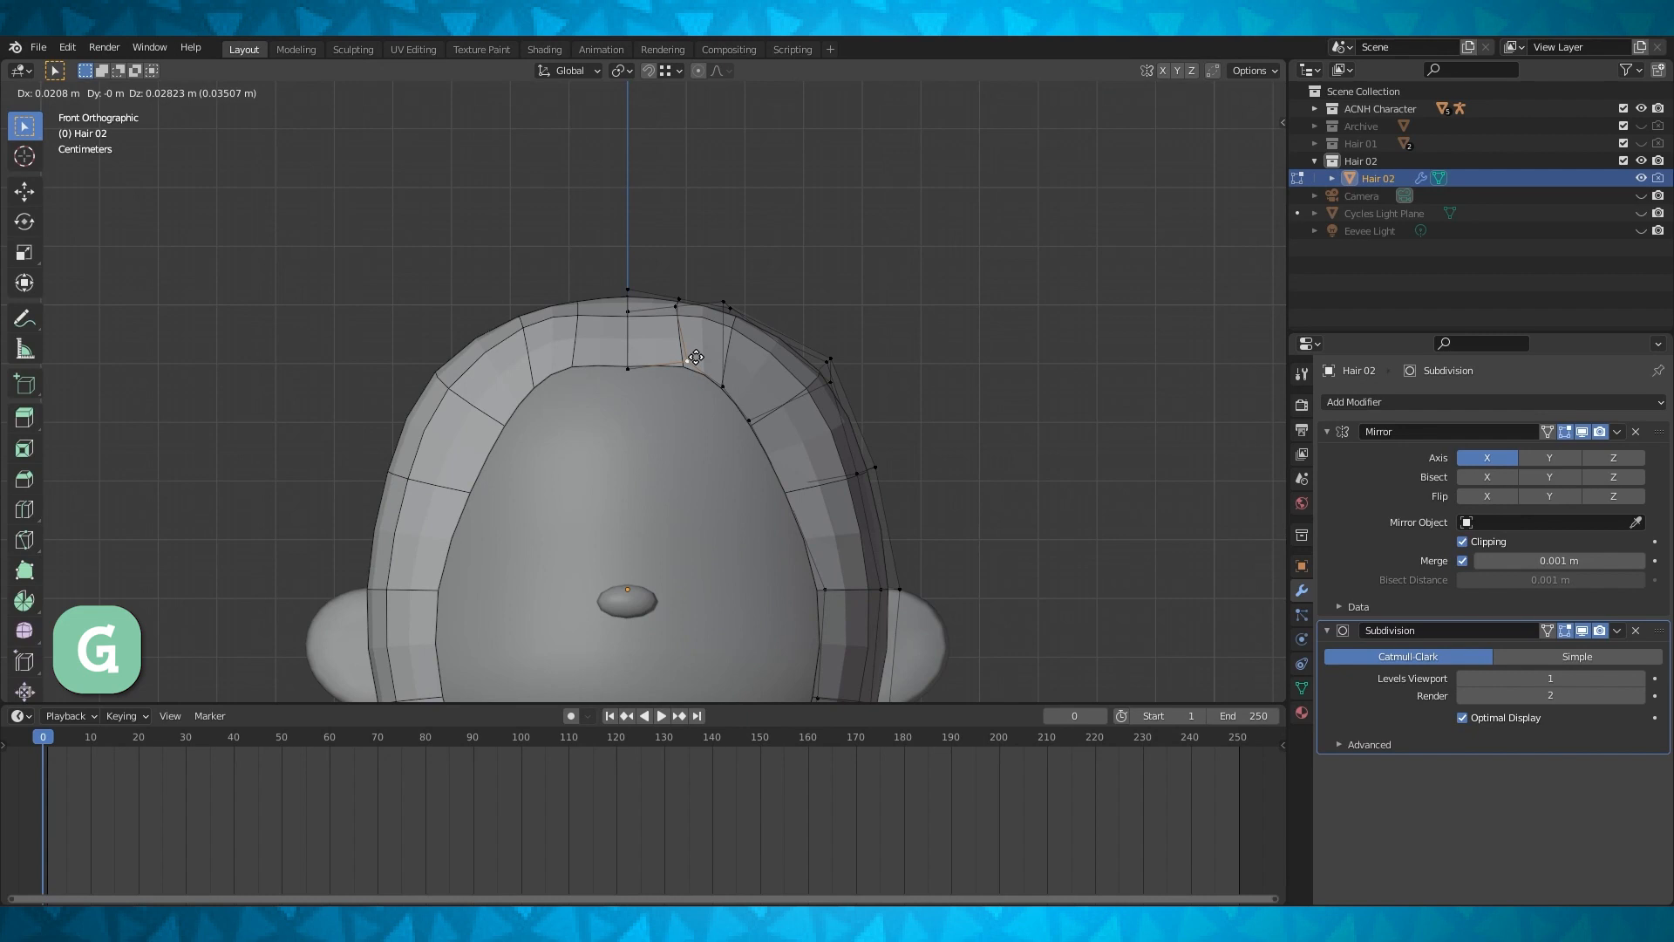
left_click(697, 357)
Pull the centre hairline vertex down along Z to form a slight point above the face
left_click(639, 369)
middle_click_drag(639, 369, 742, 370, "shift")
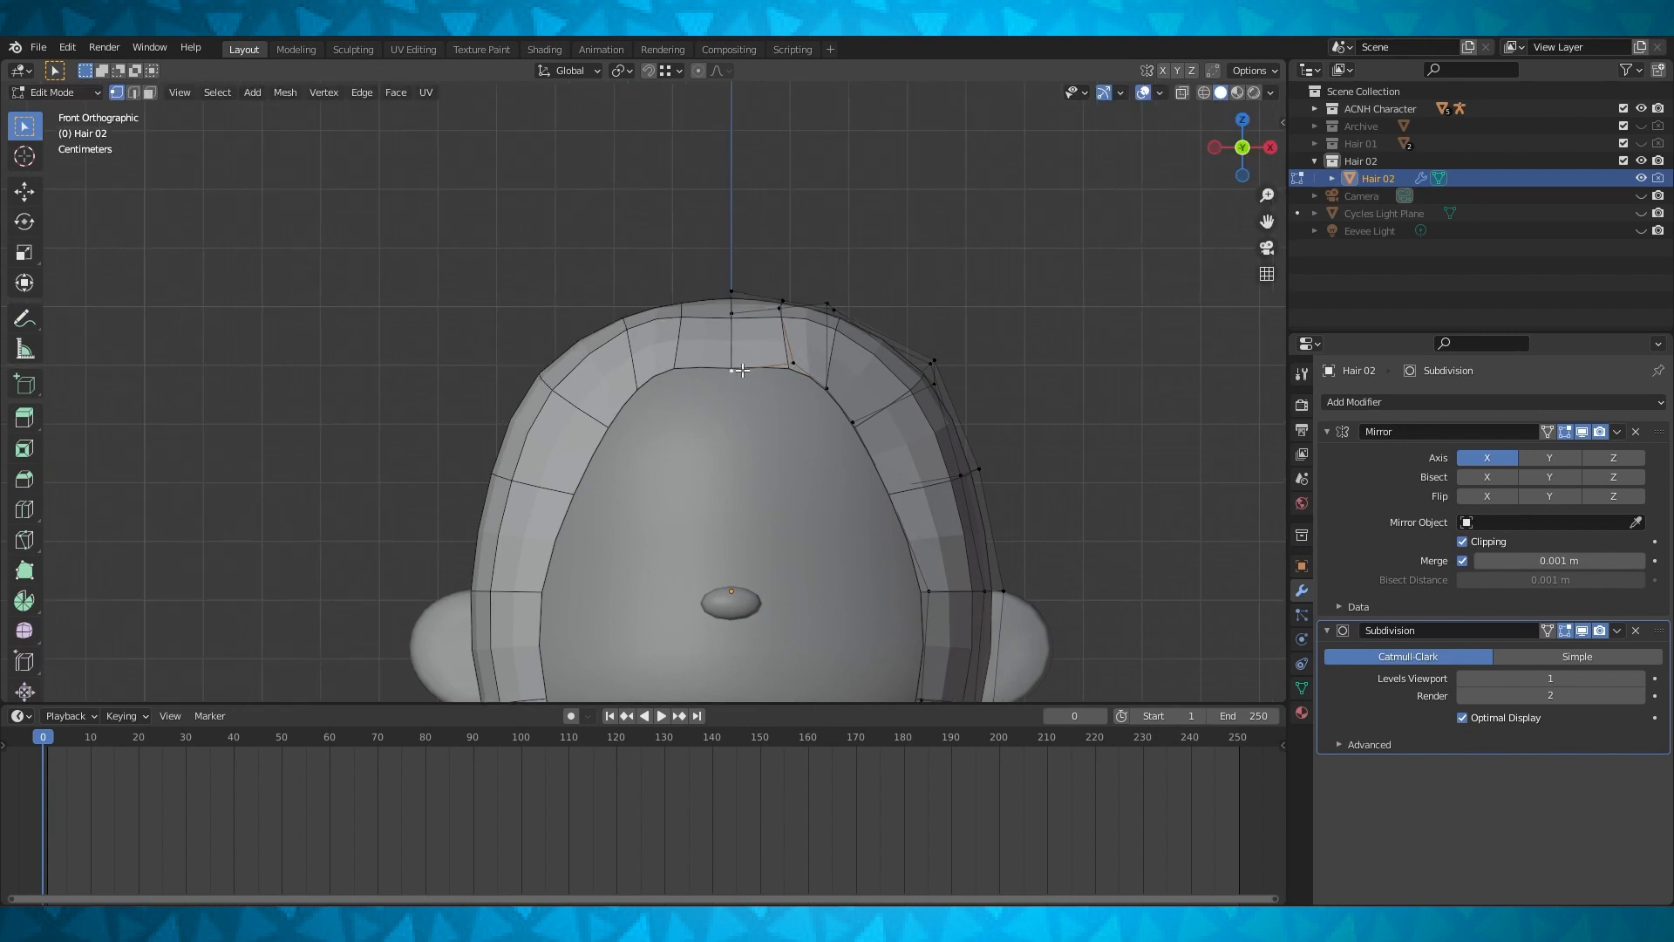
key("g")
key("z")
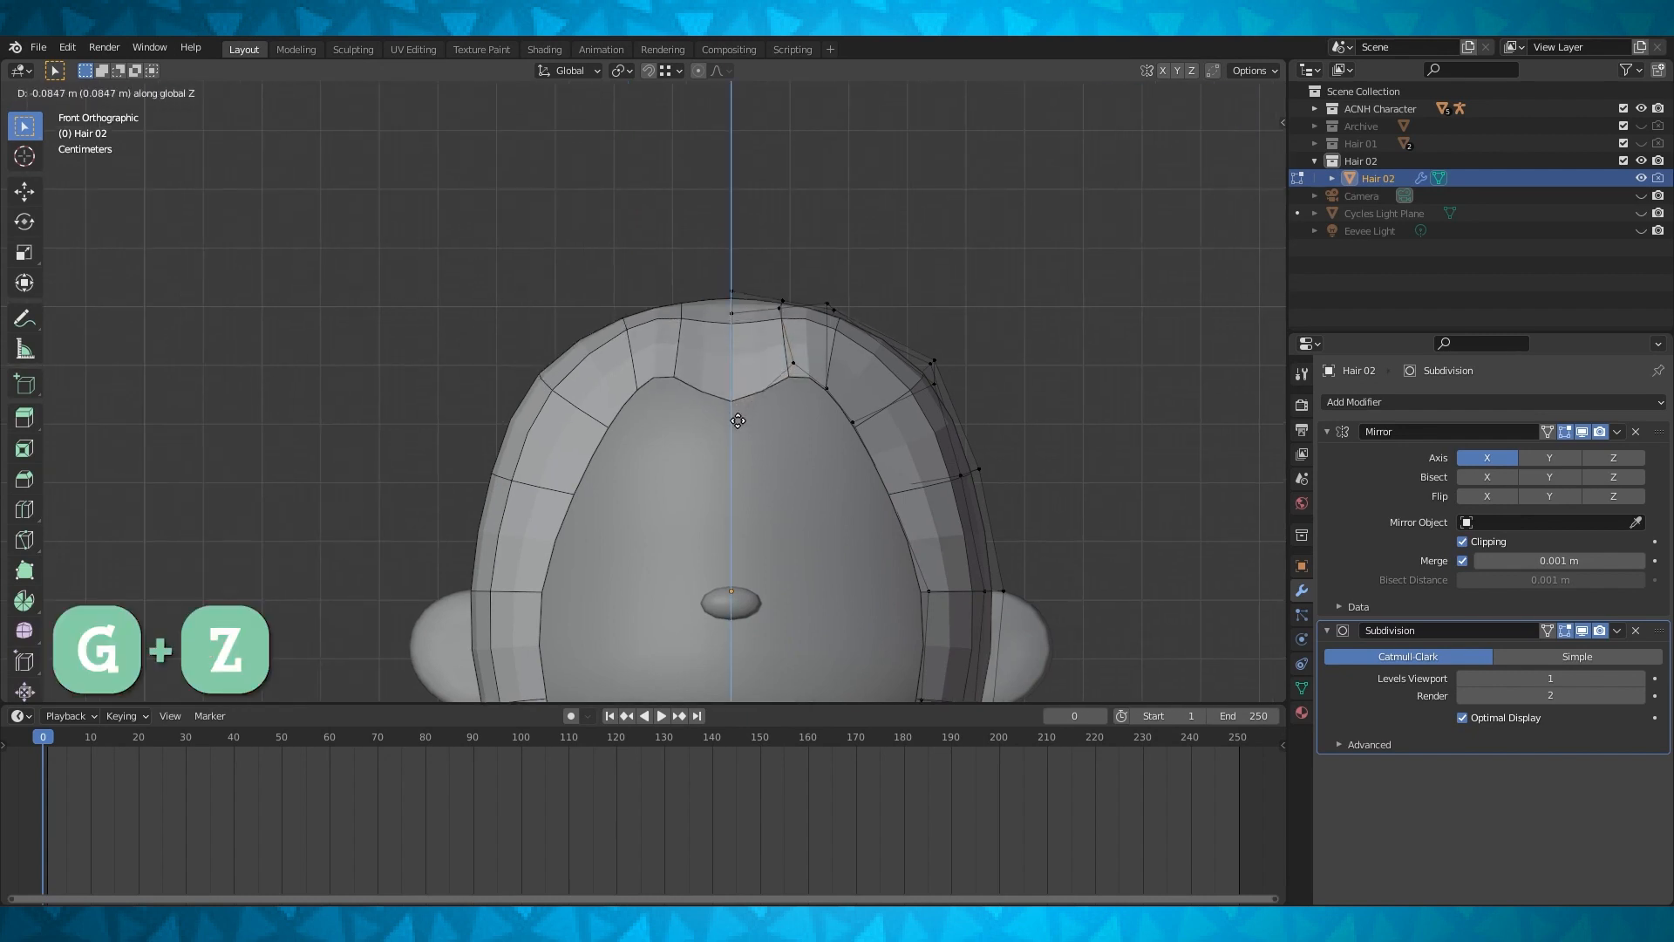
left_click(742, 399)
Adjust two vertices near the top front of the hair along Z to even out the crown
middle_click_drag(741, 399, 835, 373)
left_click(828, 286)
middle_click_drag(828, 286, 767, 440, "shift")
key("g")
key("z")
left_click(737, 388)
left_click(718, 385)
middle_click_drag(803, 357, 779, 409)
middle_click_drag(779, 410, 781, 357)
key("g")
key("z")
left_click(773, 427)
middle_click_drag(781, 357, 742, 396)
Hide the ACNH Character collection and adjust a crown vertex of the hair along Z
left_click(1641, 109)
key("Tab")
key("Tab")
middle_click_drag(892, 419, 1022, 361)
left_click(807, 453)
key("g")
key("z")
left_click(808, 436)
key("Tab")
key("Tab")
Move the rear crown vertex about 0.016 m backward along Y in the right side view
key("KP_3")
scroll(786, 456, "up", 3)
scroll(786, 456, "up", 1)
key("g")
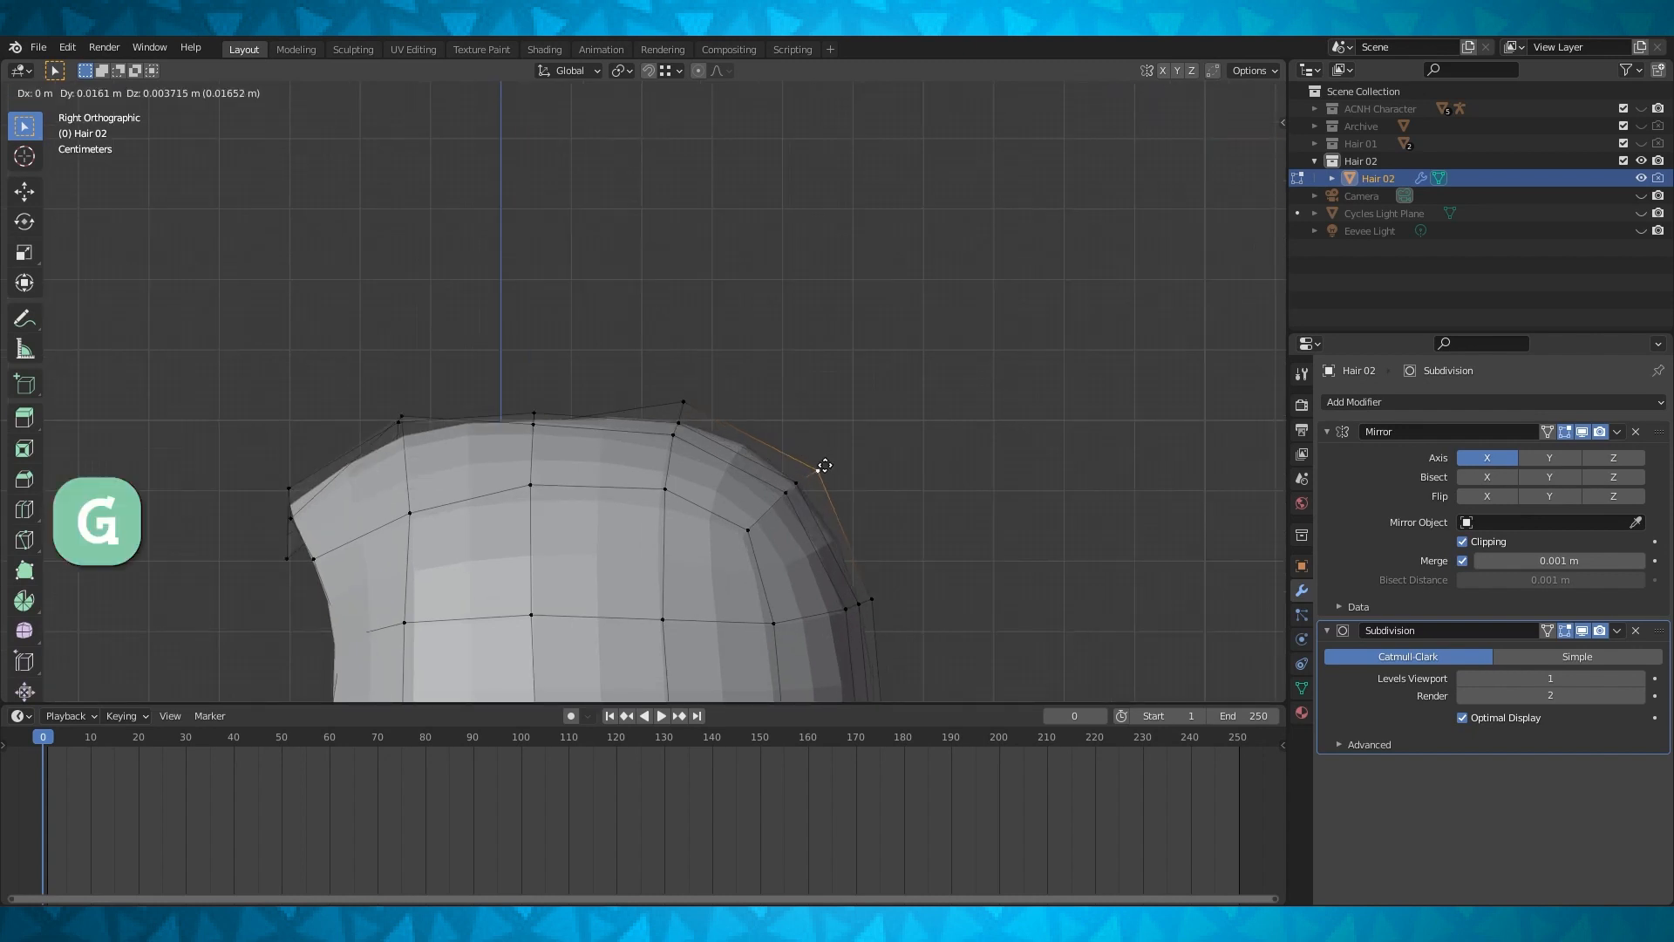
left_click(825, 464)
Move the rear side vertex about 0.02 m along Y with proportional editing on at size 0.14
middle_click_drag(823, 460, 767, 456, "shift")
key("o")
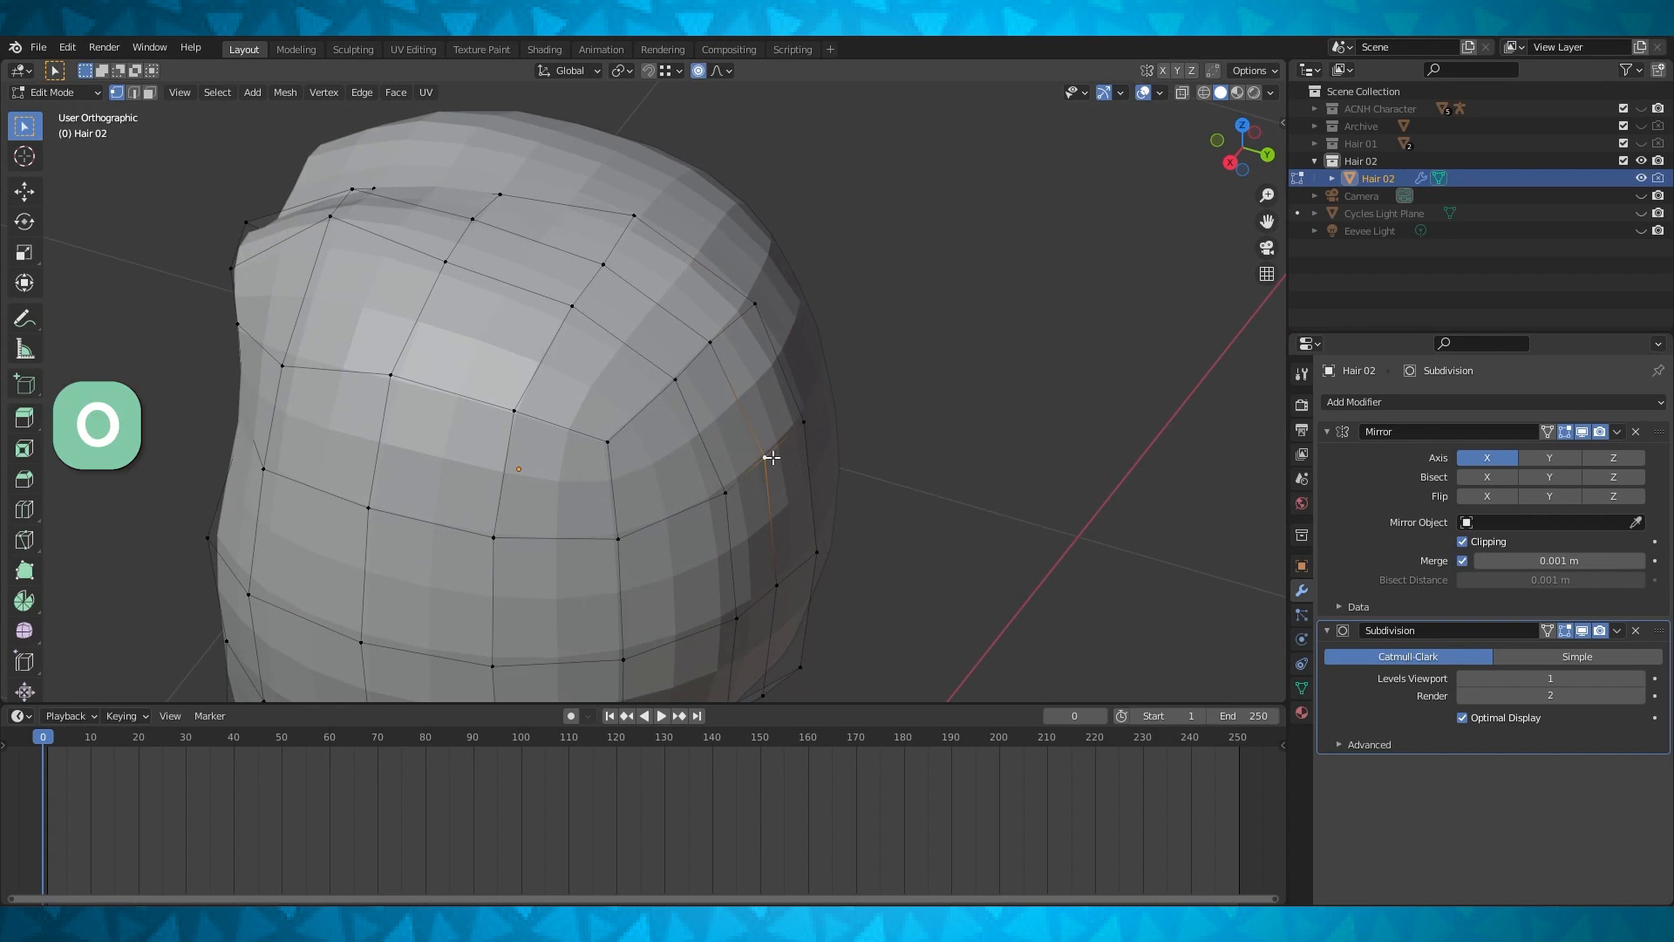
key("g")
key("y")
scroll(784, 453, "up", 6)
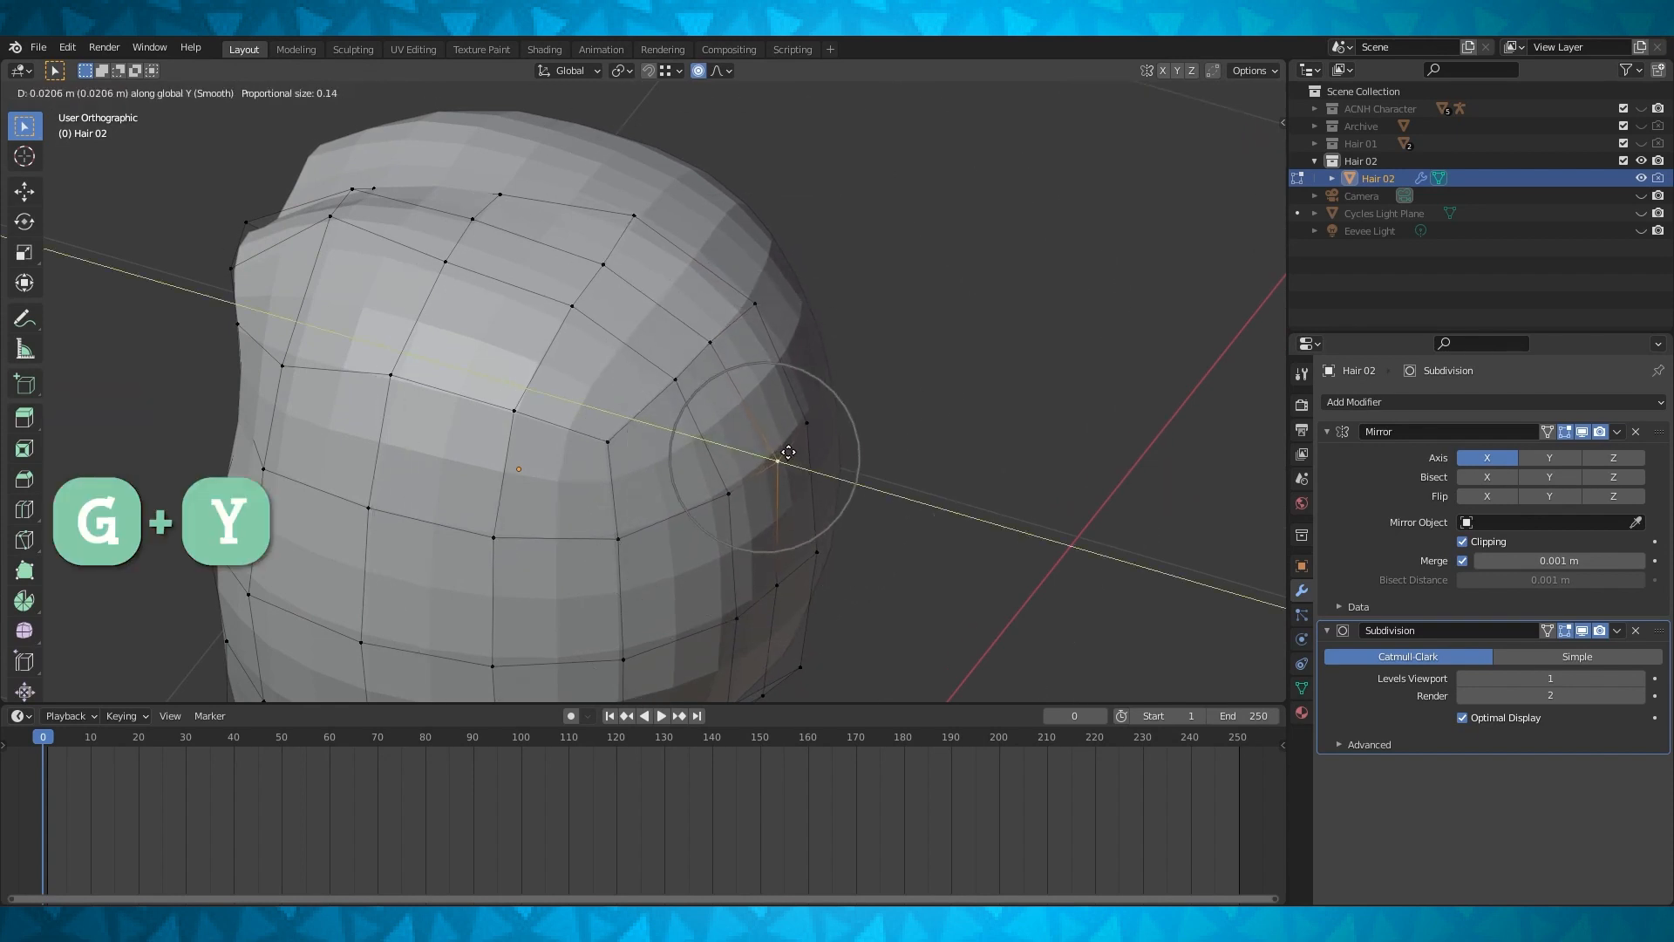
left_click(784, 449)
middle_click_drag(784, 449, 741, 443)
Move the rear corner vertex of the crown outward in the top view and raise it about 0.013 m along Z
left_click(784, 438)
middle_click_drag(600, 363, 812, 444)
key("KP_7")
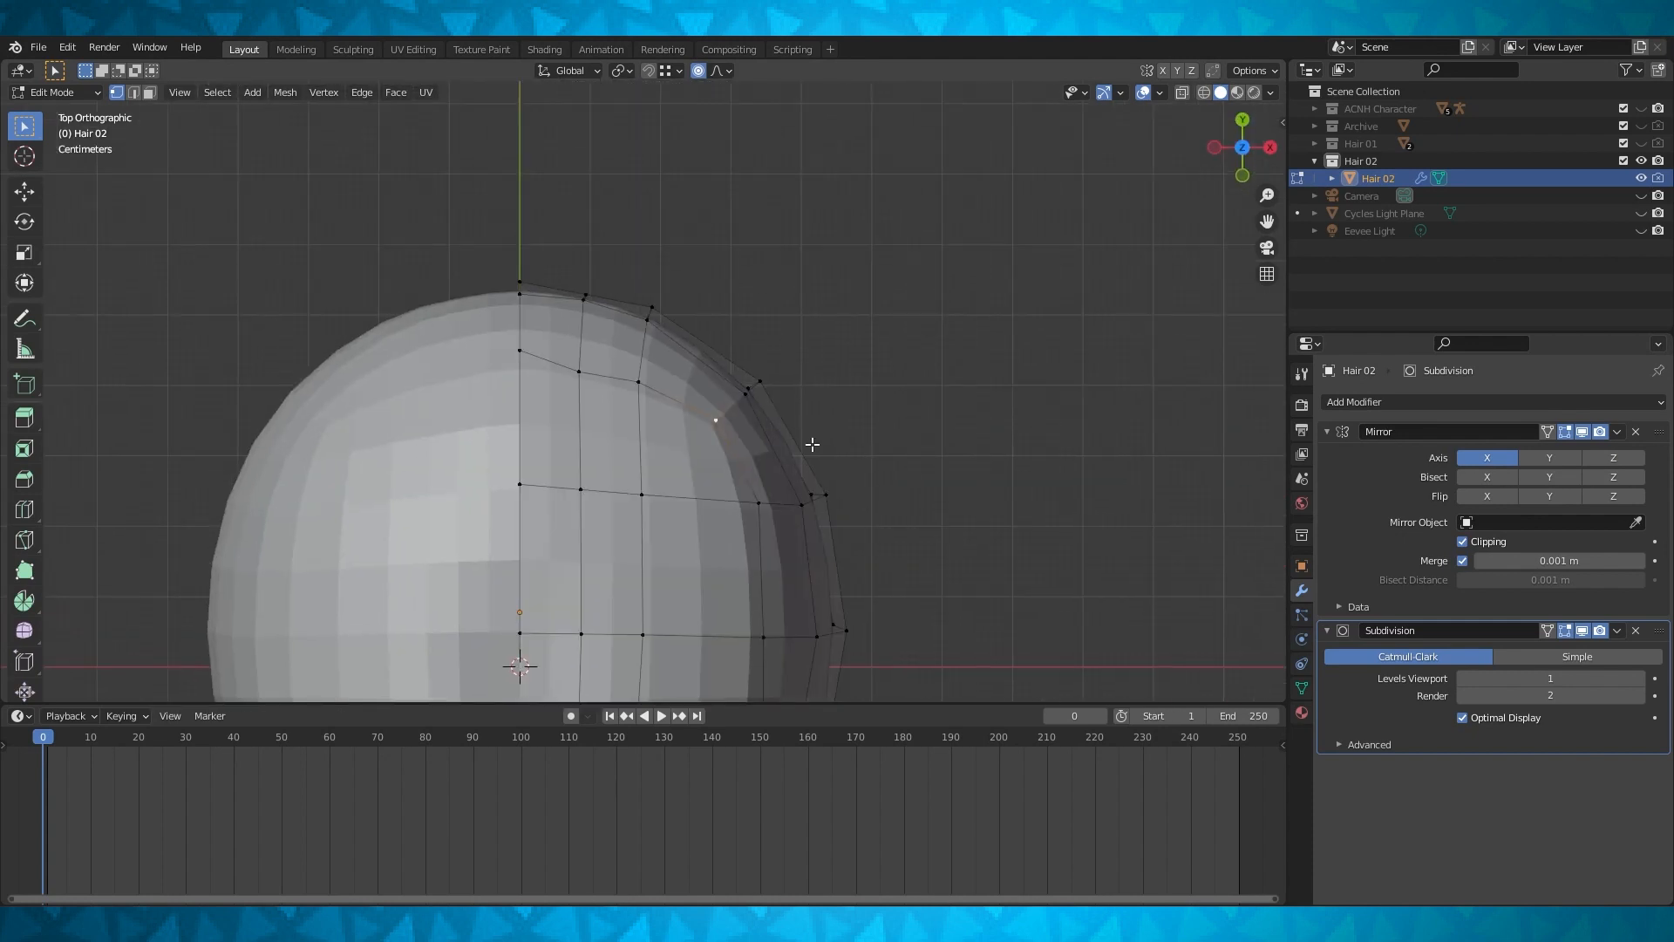
key("g")
left_click(752, 415)
middle_click_drag(902, 422, 667, 450)
key("g")
key("z")
left_click(768, 458)
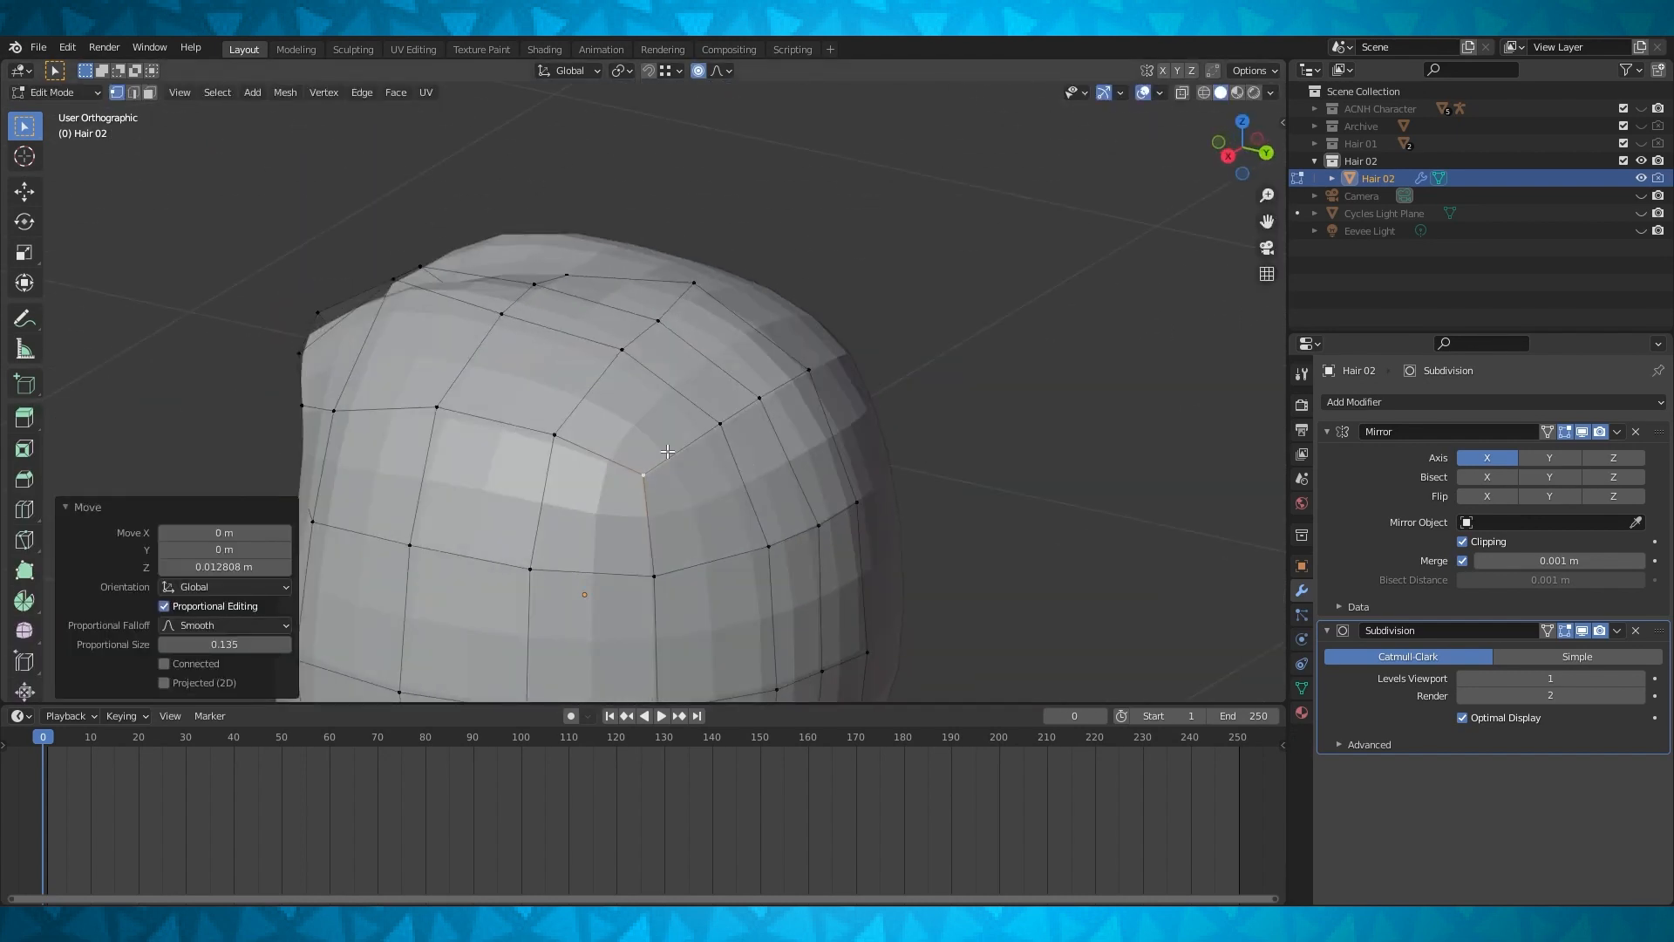
Move the two inner rear crown vertices about 0.009 m along X and 0.034 m along Y in the top view without proportional editing
left_click(713, 427)
left_click(752, 403, "shift")
middle_click_drag(751, 403, 830, 449)
key("KP_7")
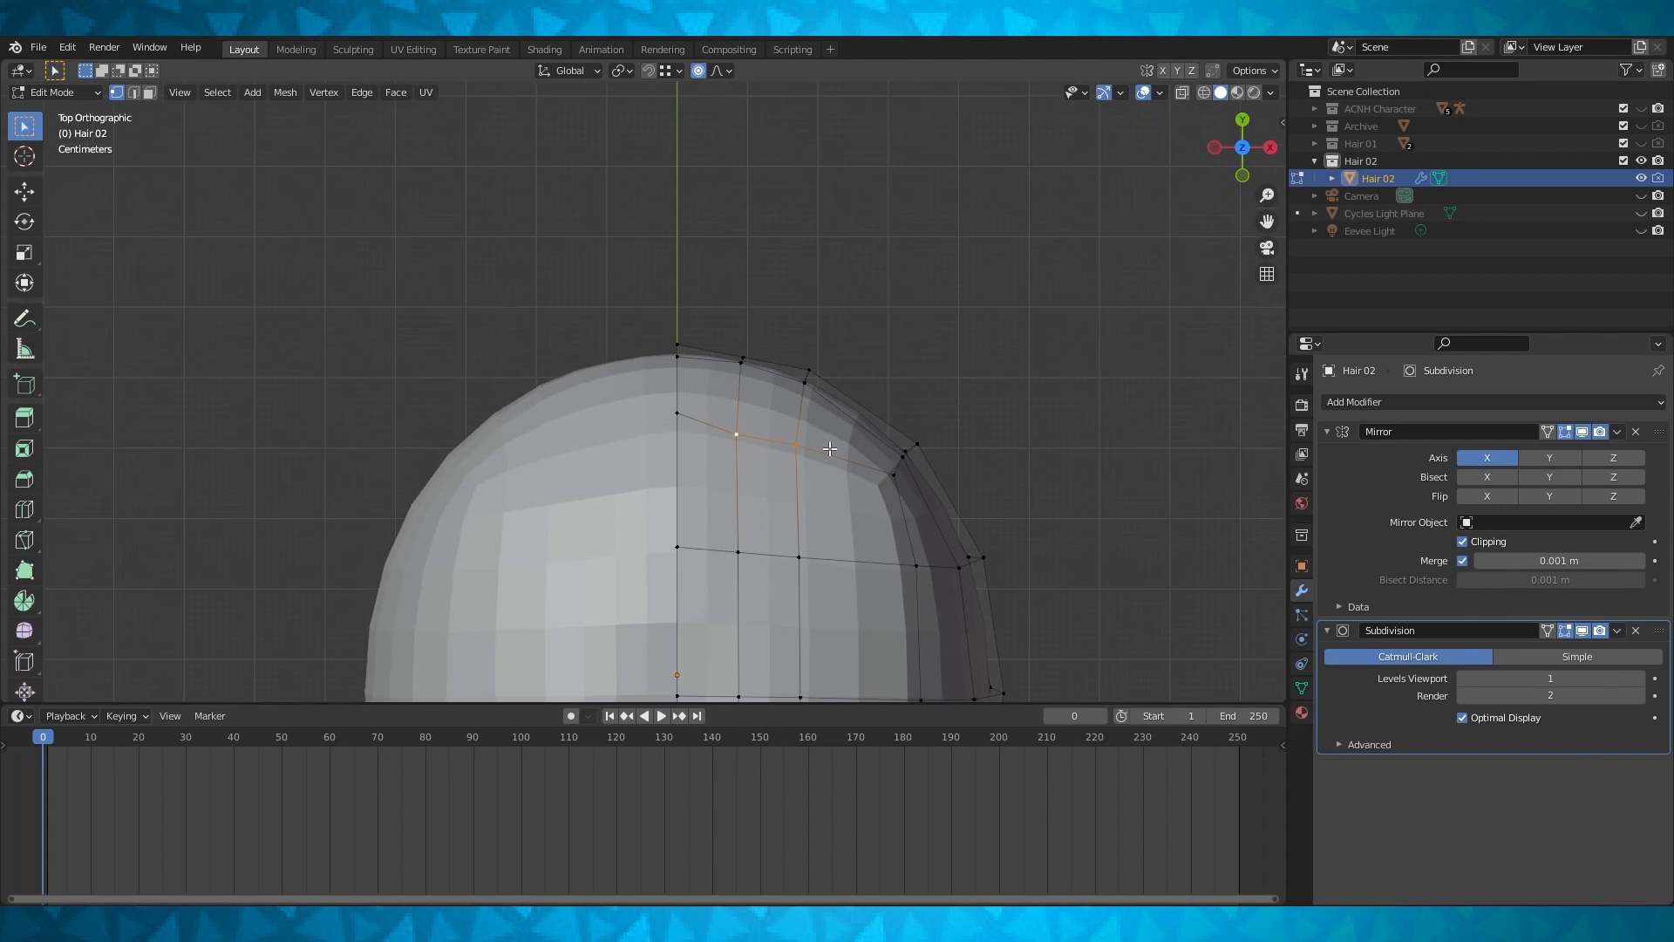
scroll(829, 448, "up", 1)
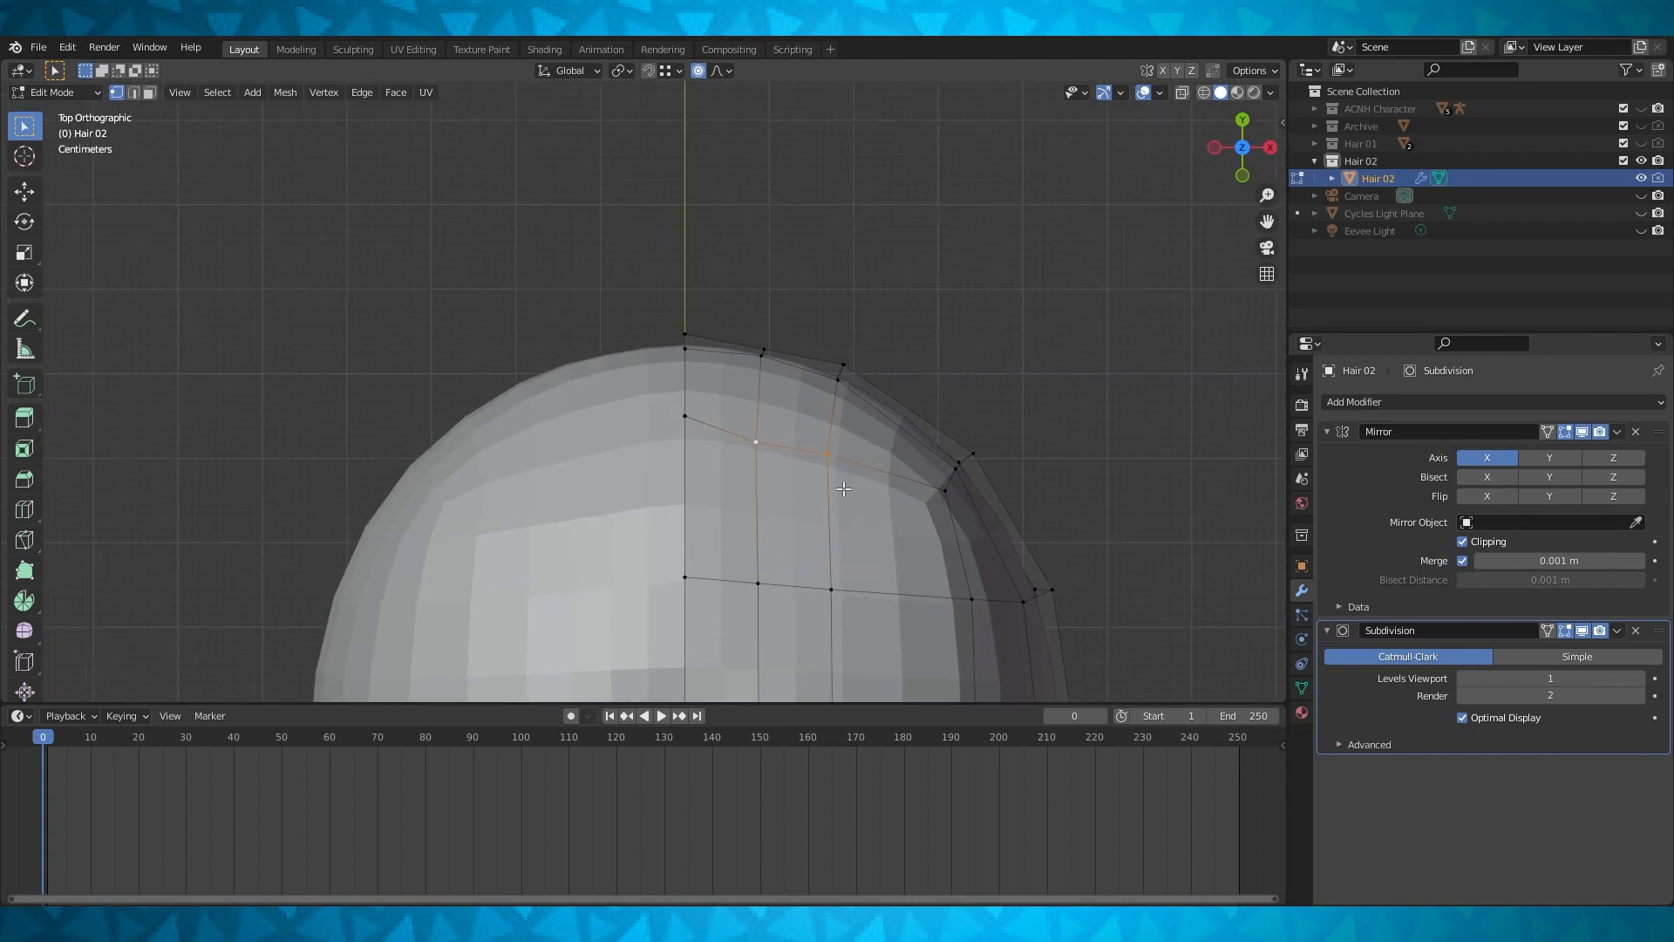
key("g")
key("o")
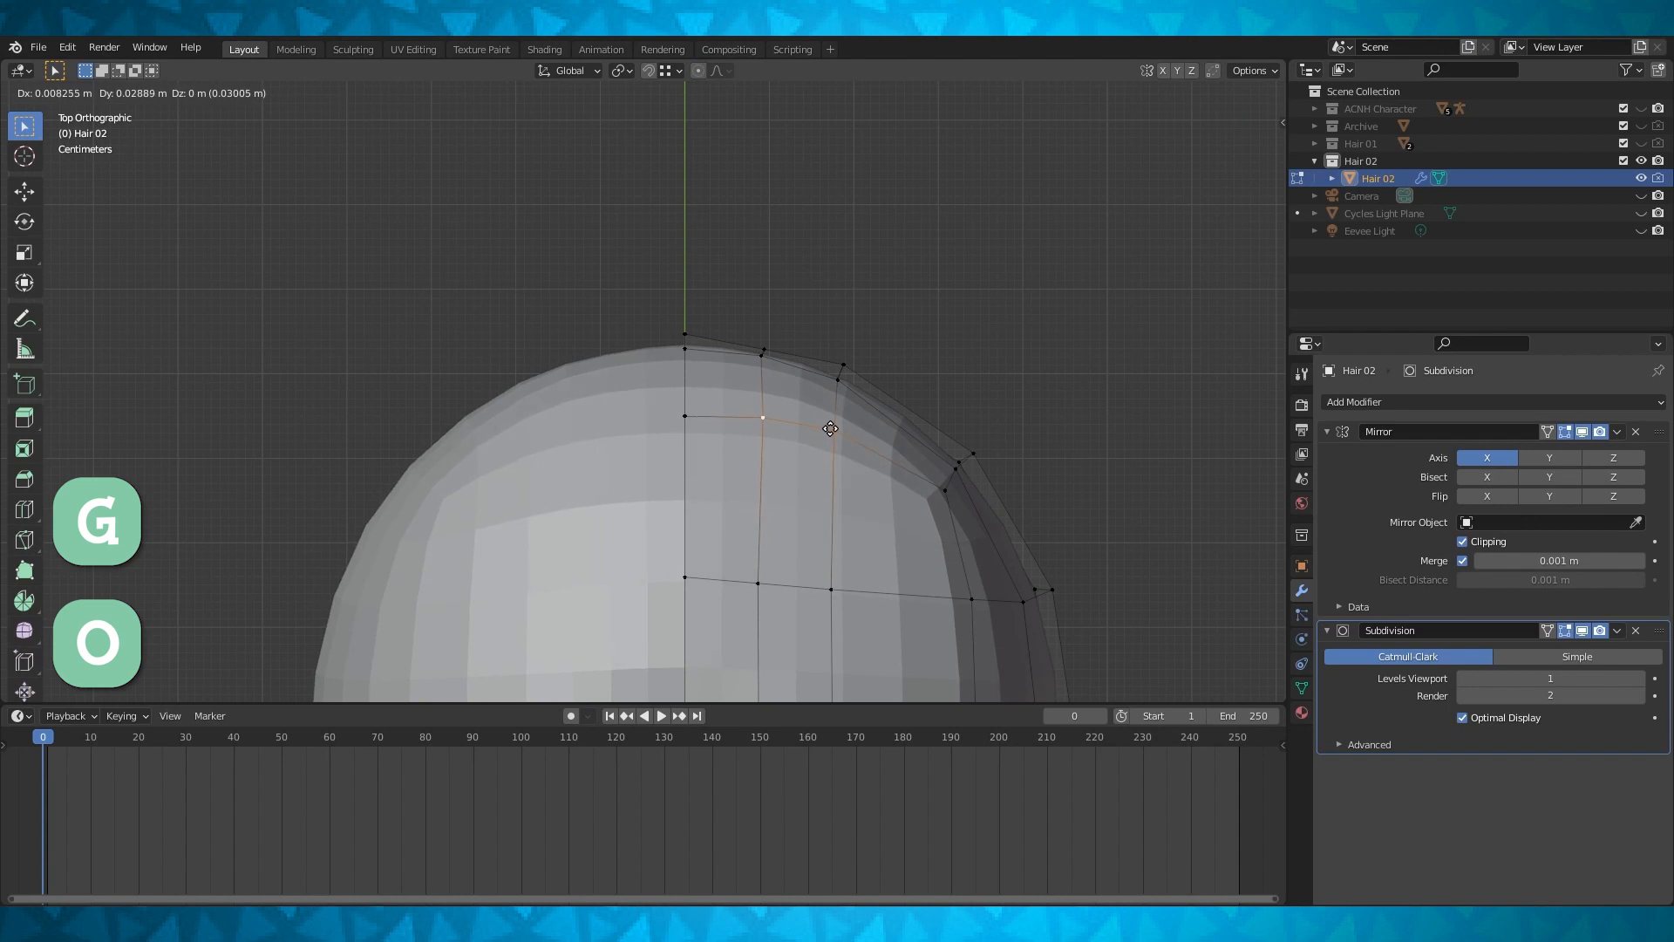
left_click(832, 425)
Raise the same two rear crown vertices about 0.019 m along Z
middle_click_drag(832, 424, 680, 275)
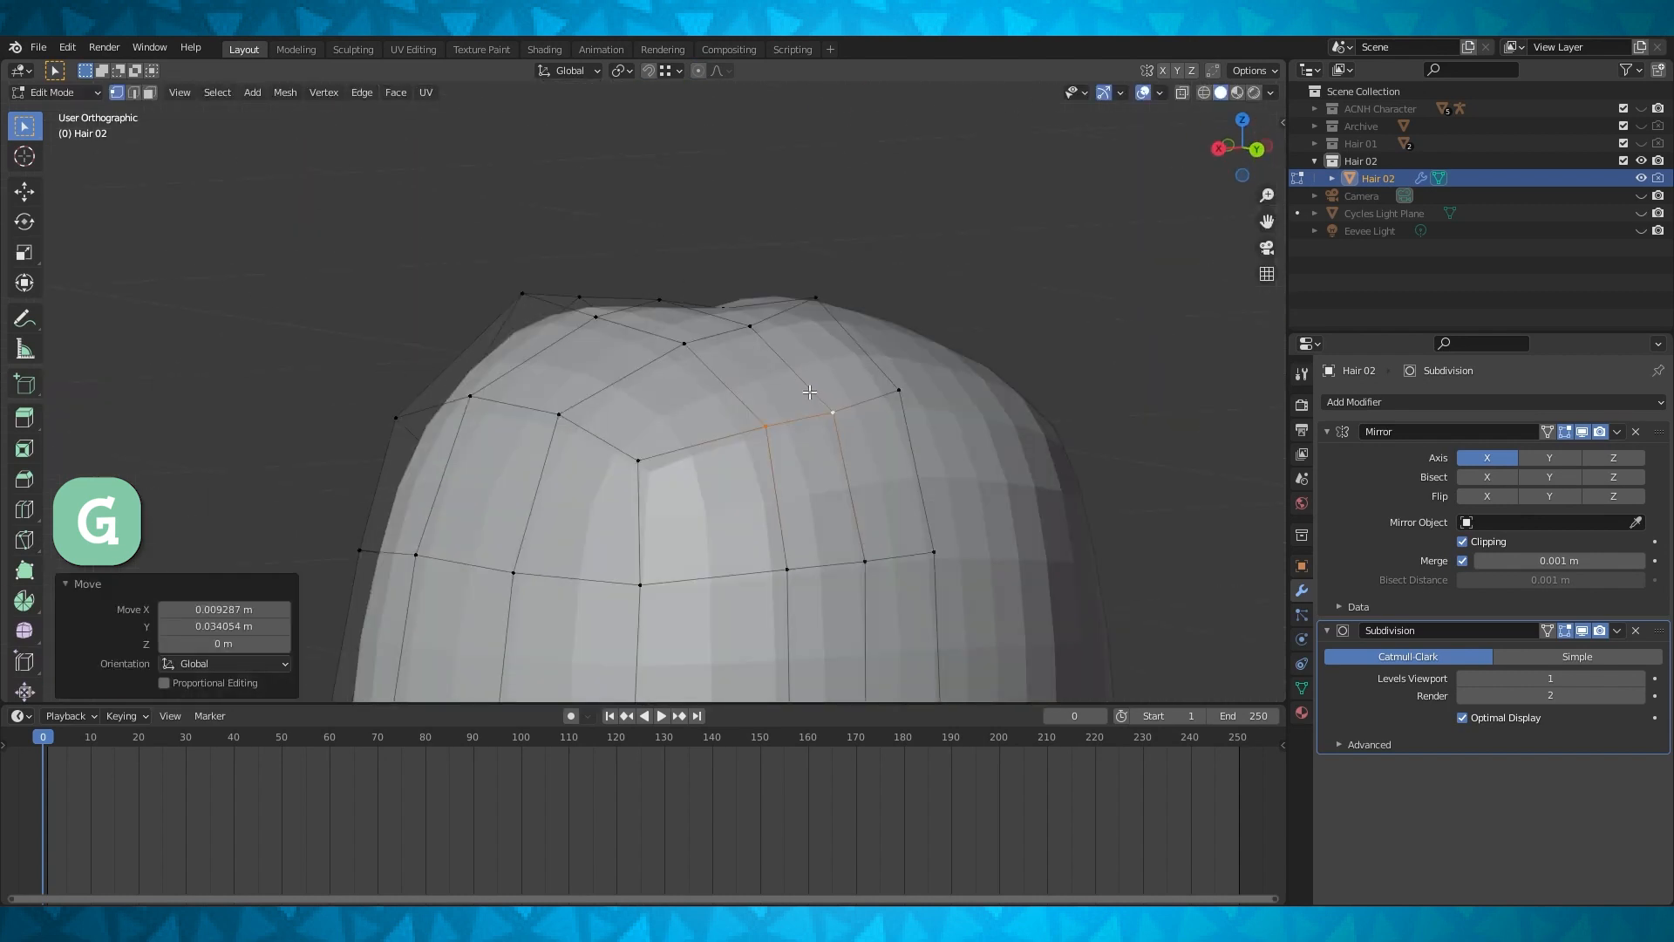
left_click(831, 411)
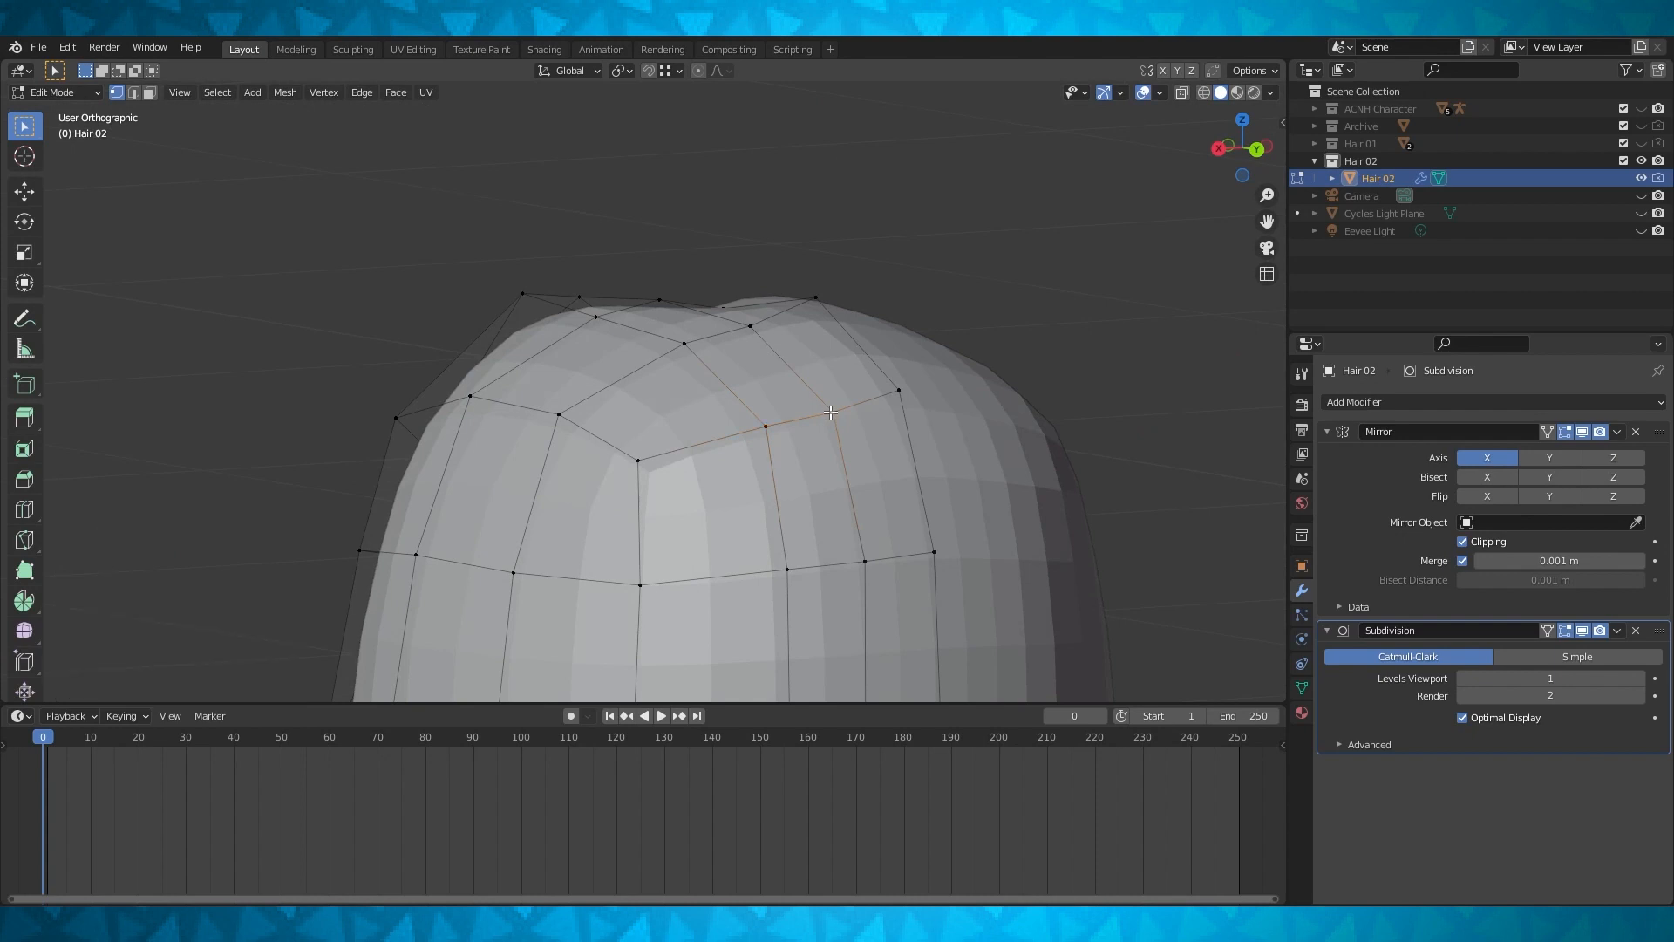
key("g")
key("z")
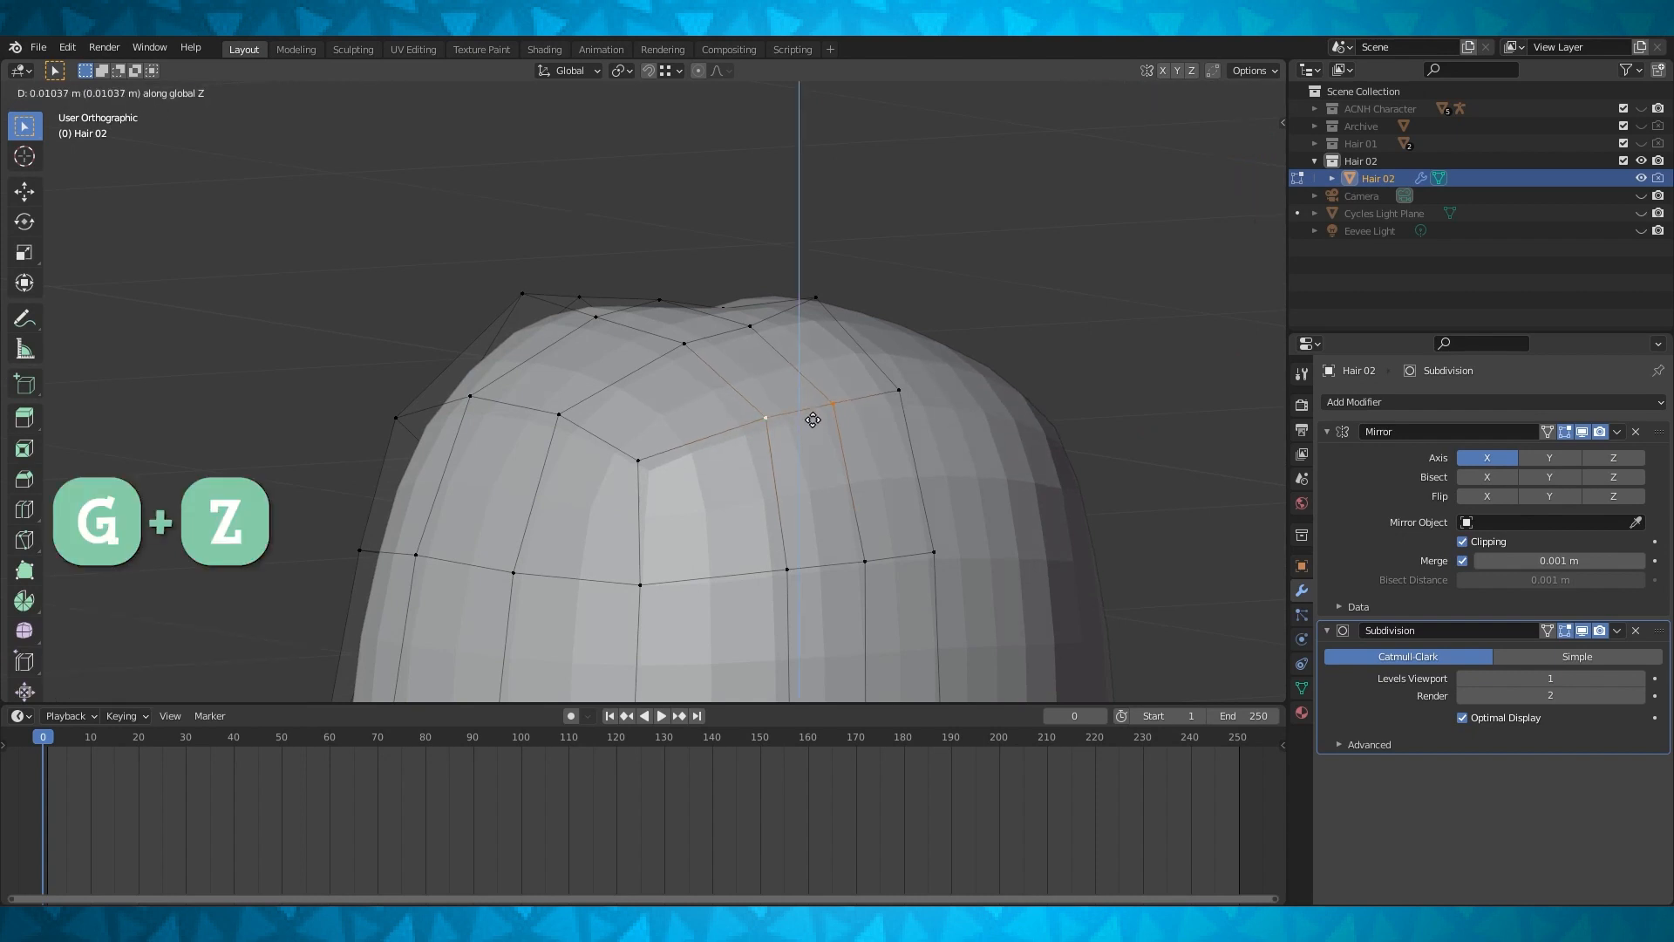
left_click(813, 413)
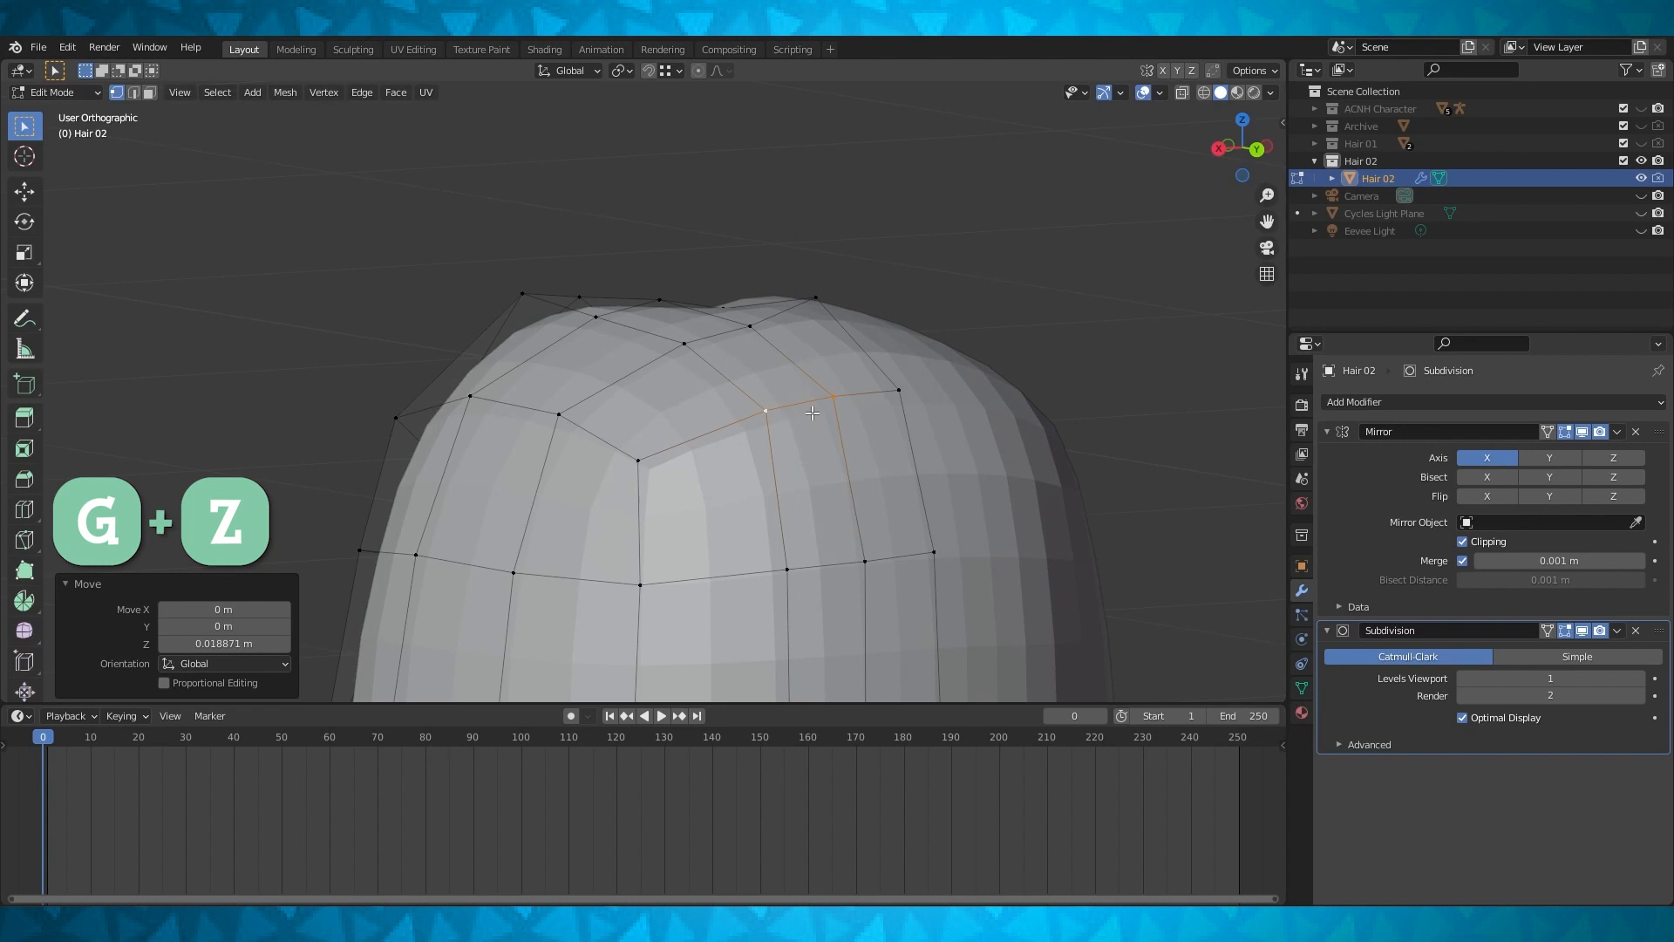
scroll(815, 410, "down", 2)
middle_click_drag(820, 405, 908, 470)
Select the entire hair mesh and shade its faces smooth
key("Tab")
mouse_move(746, 466)
middle_mouse_down()
mouse_move(809, 452)
mouse_move(954, 363)
mouse_move(802, 396)
mouse_move(738, 434)
middle_mouse_up()
scroll(903, 379, "down", 3)
key("Tab")
key("a")
left_click(396, 92)
left_click(468, 386)
key("Tab")
key("Tab")
Select two neighbouring crown vertices and adjust their height along Z
middle_click_drag(807, 418, 724, 349)
scroll(762, 449, "up", 2)
left_click(673, 465)
left_click(735, 495, "shift")
key("g")
key("z")
left_click(788, 474)
Reposition the upper side crown vertex freely in the front view to round the silhouette
left_click(750, 473)
key("KP_1")
scroll(748, 474, "up", 1)
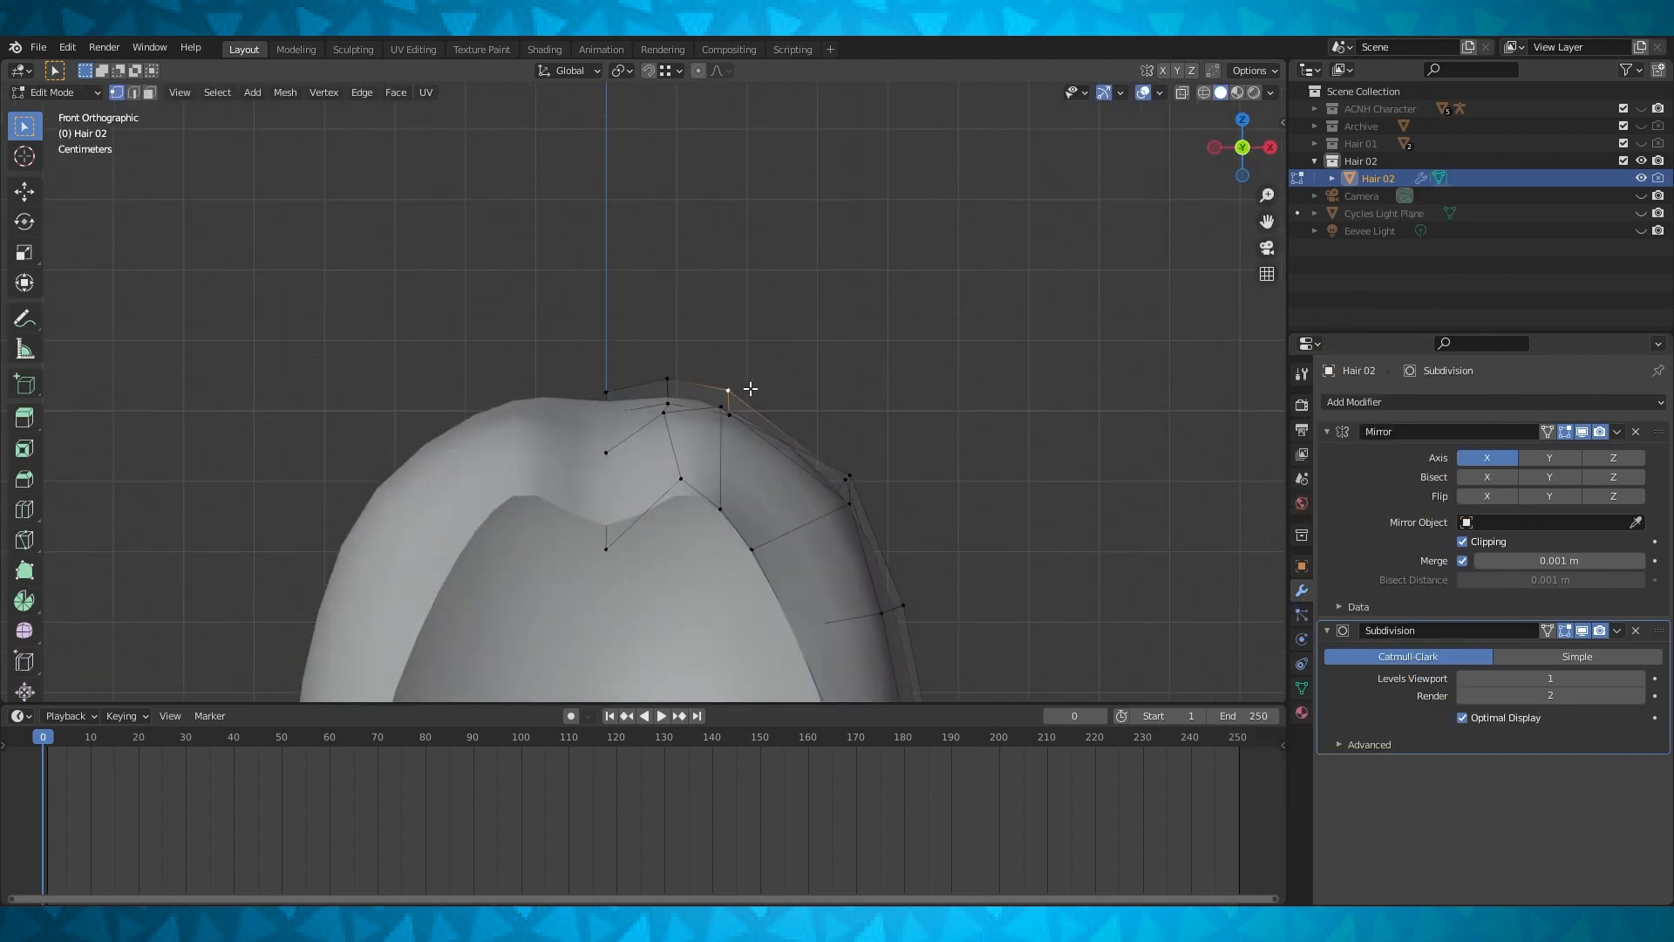
key("g")
left_click(761, 400)
middle_click_drag(753, 397, 837, 348)
key("Tab")
key("Tab")
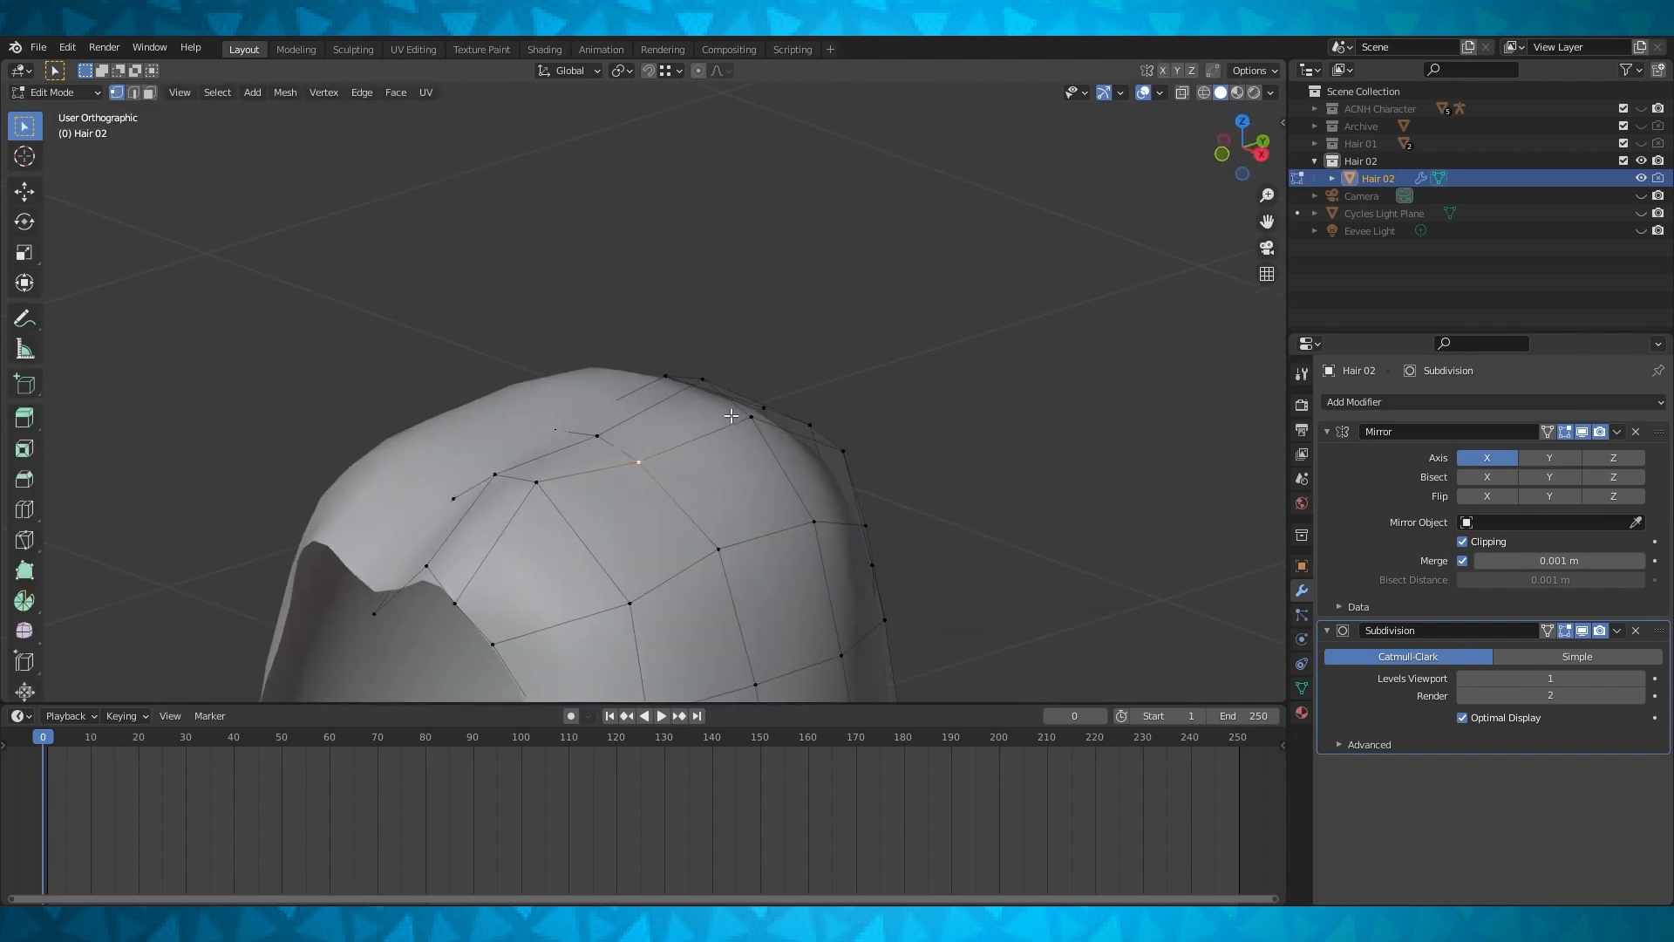
Move the selected crown vertex outward about 0.05 m along X
middle_click_drag(731, 415, 703, 430)
key("g")
key("x")
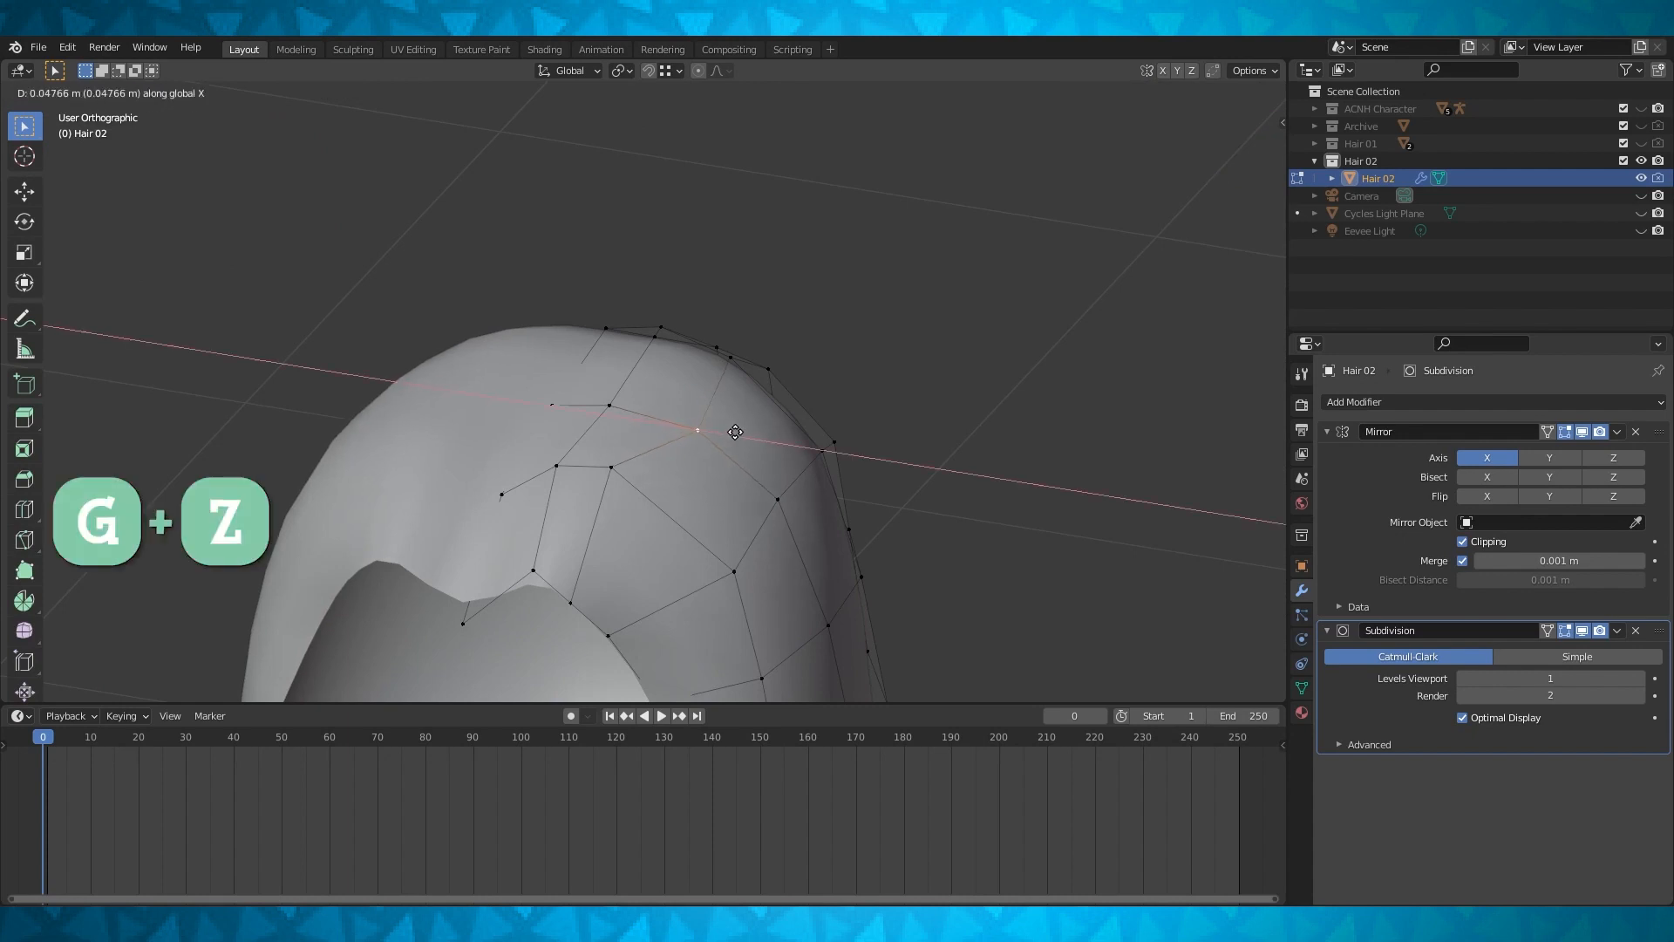
left_click(741, 428)
Check the hair's fit by temporarily showing the ACNH Character collection, and inspect the crown from above
key("Tab")
scroll(776, 452, "down", 2)
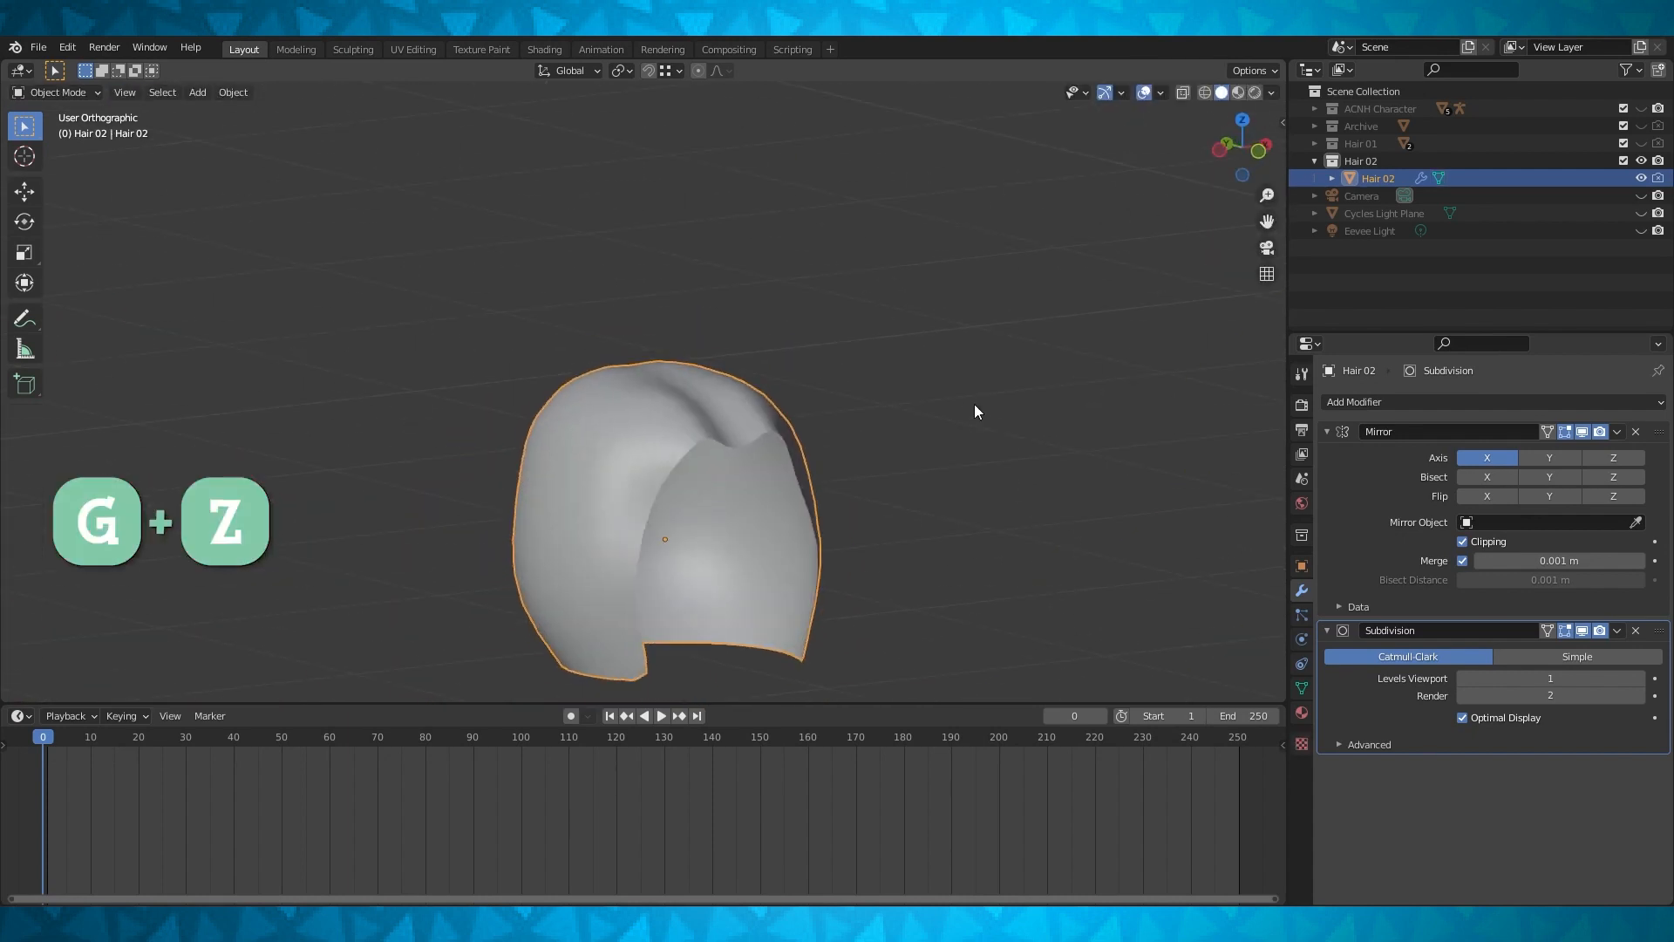
left_click(1640, 108)
middle_click_drag(863, 418, 824, 397)
left_click(1641, 108)
middle_click_drag(901, 328, 708, 486)
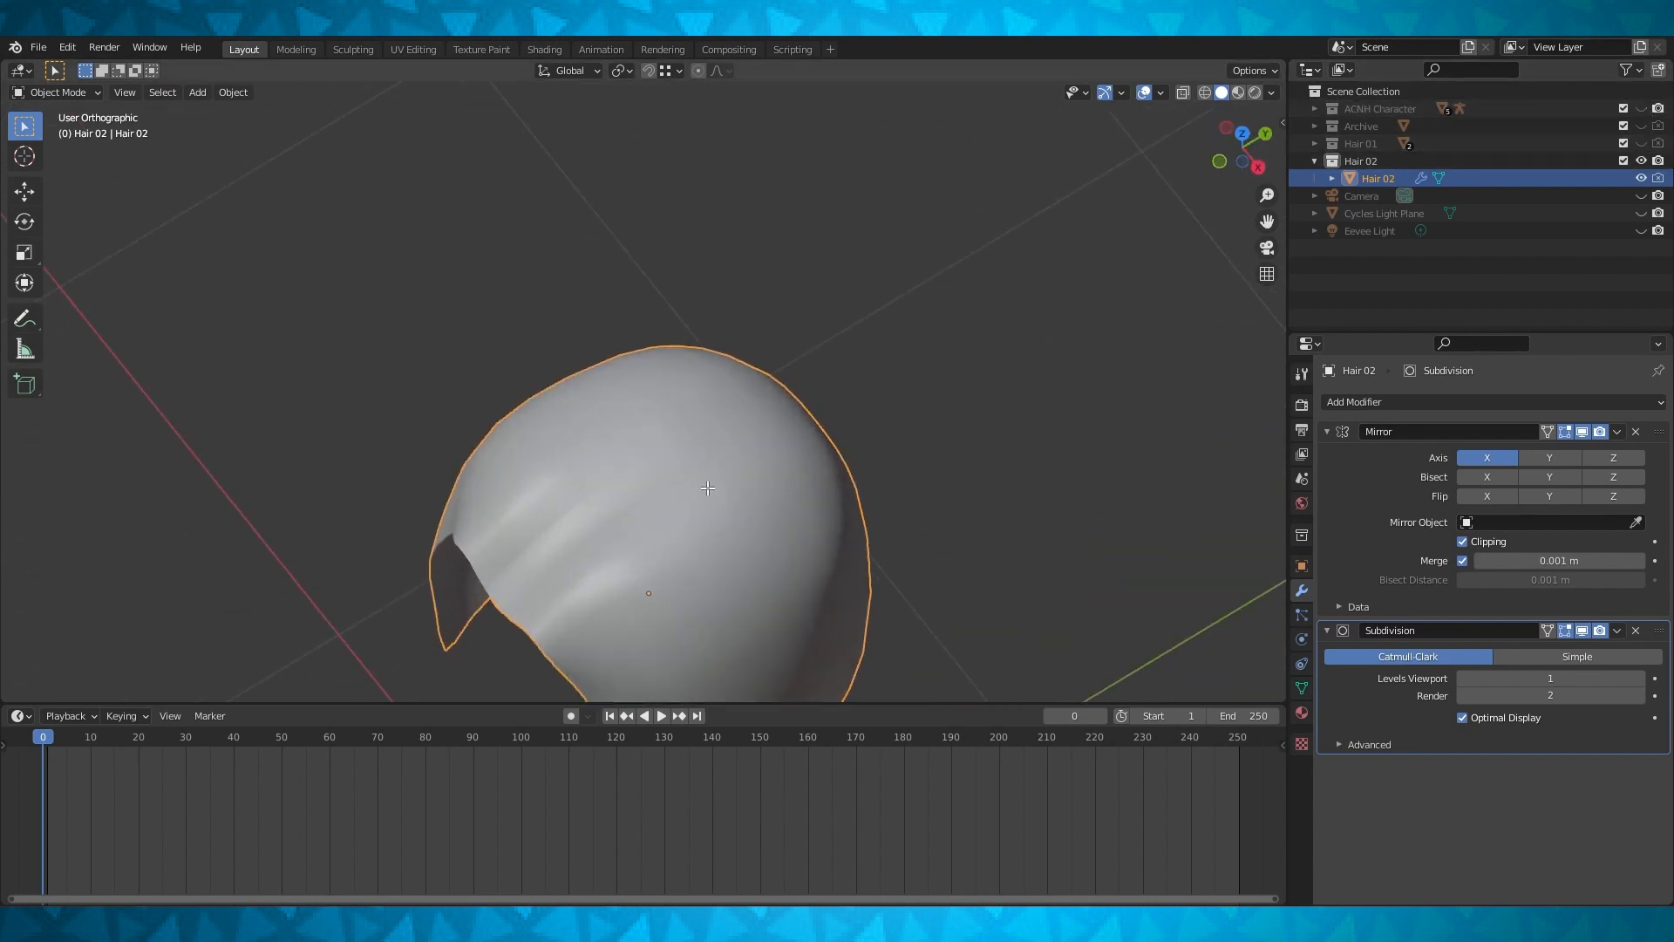
Delete only the rear crown face beside the centre line, keeping its edges and vertices
key("Tab")
scroll(829, 429, "up", 3)
mouse_move(828, 429)
middle_mouse_down()
mouse_move(784, 399)
mouse_move(867, 393)
mouse_move(785, 403)
mouse_move(775, 455)
mouse_move(768, 419)
mouse_move(922, 377)
mouse_move(840, 454)
middle_mouse_up()
left_click(850, 387)
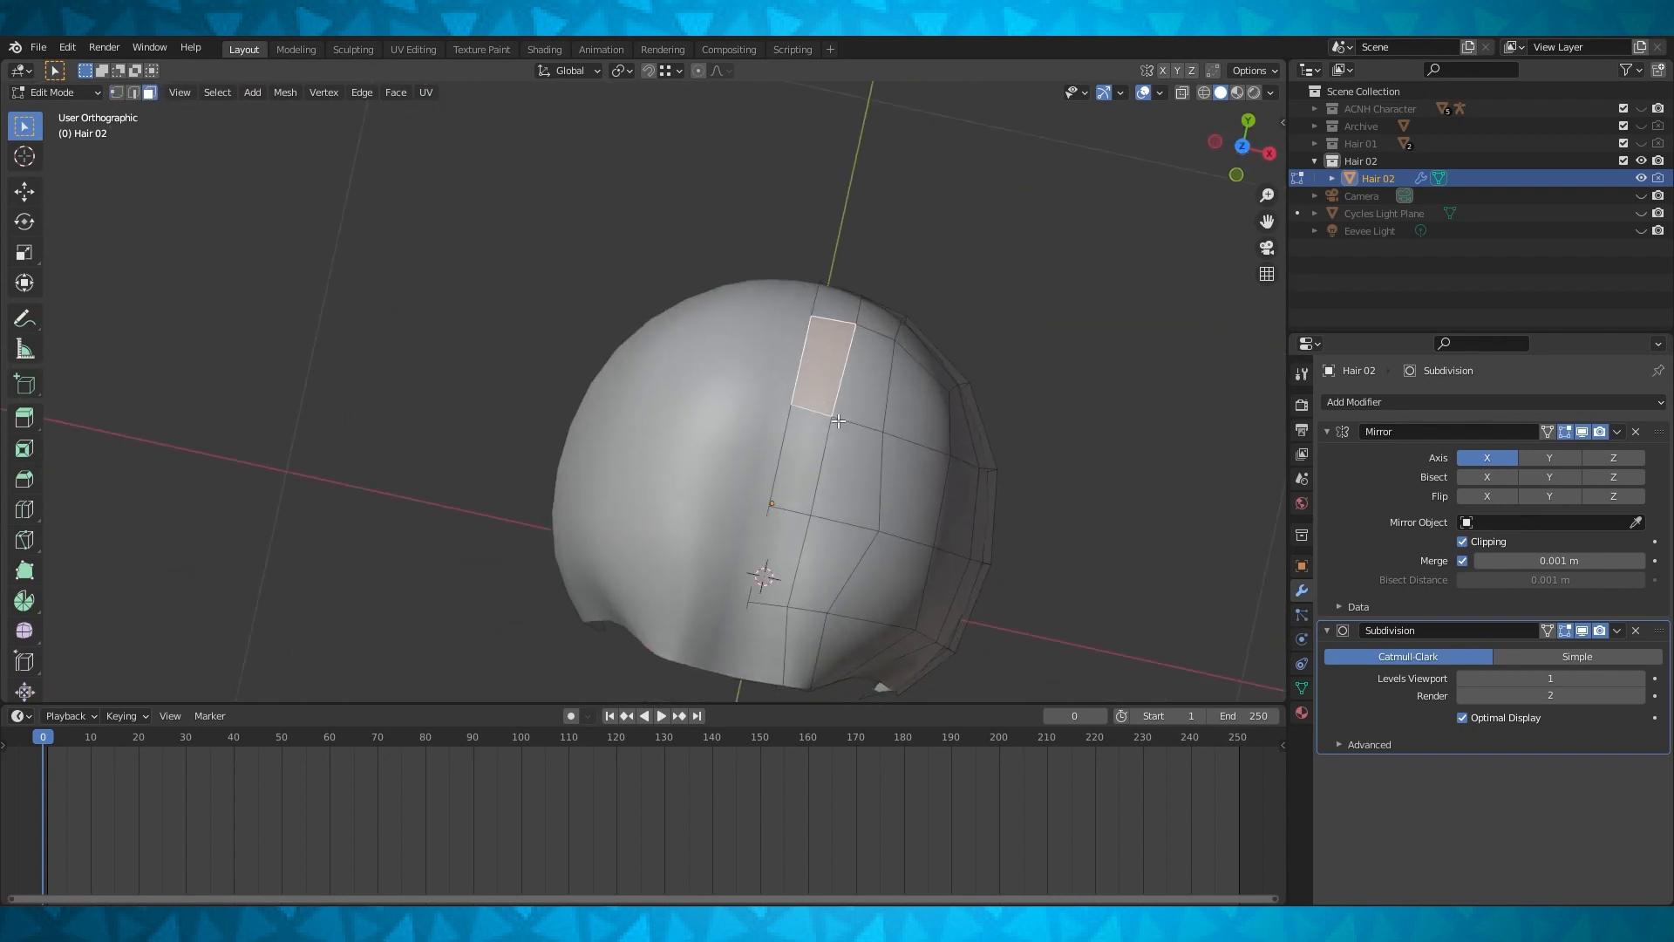
key("x")
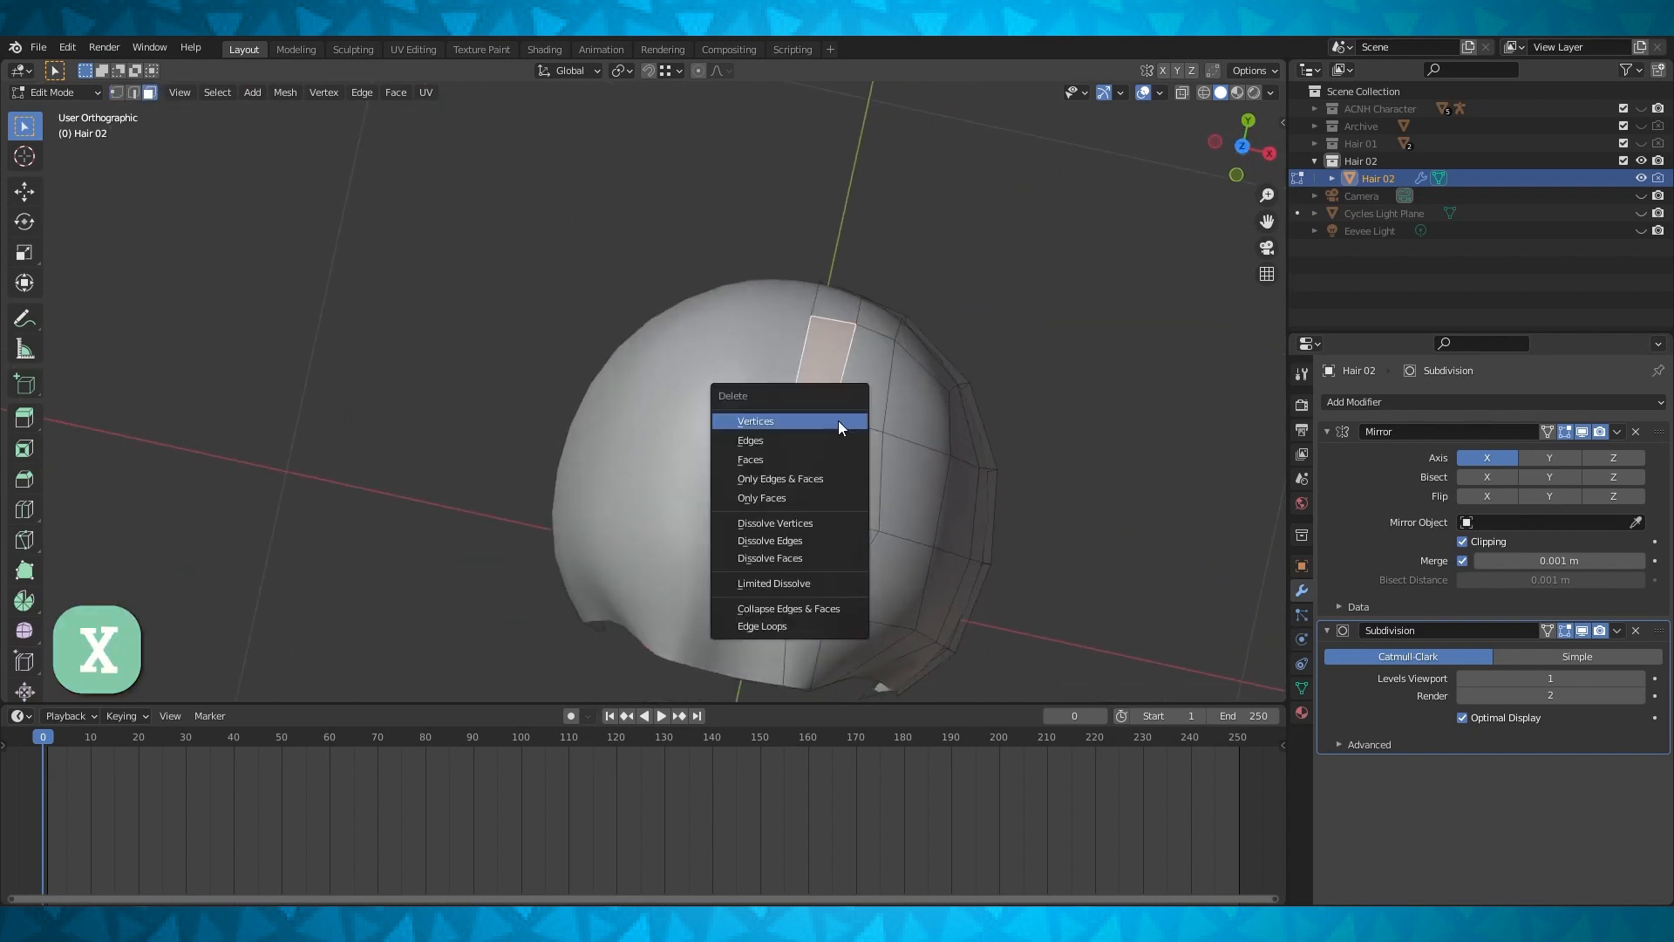
left_click(787, 497)
Add one centred loop cut along the front strip beside the centre line and fill the crown hole with a face
key("ctrl+r")
left_click(785, 503)
right_click(787, 503)
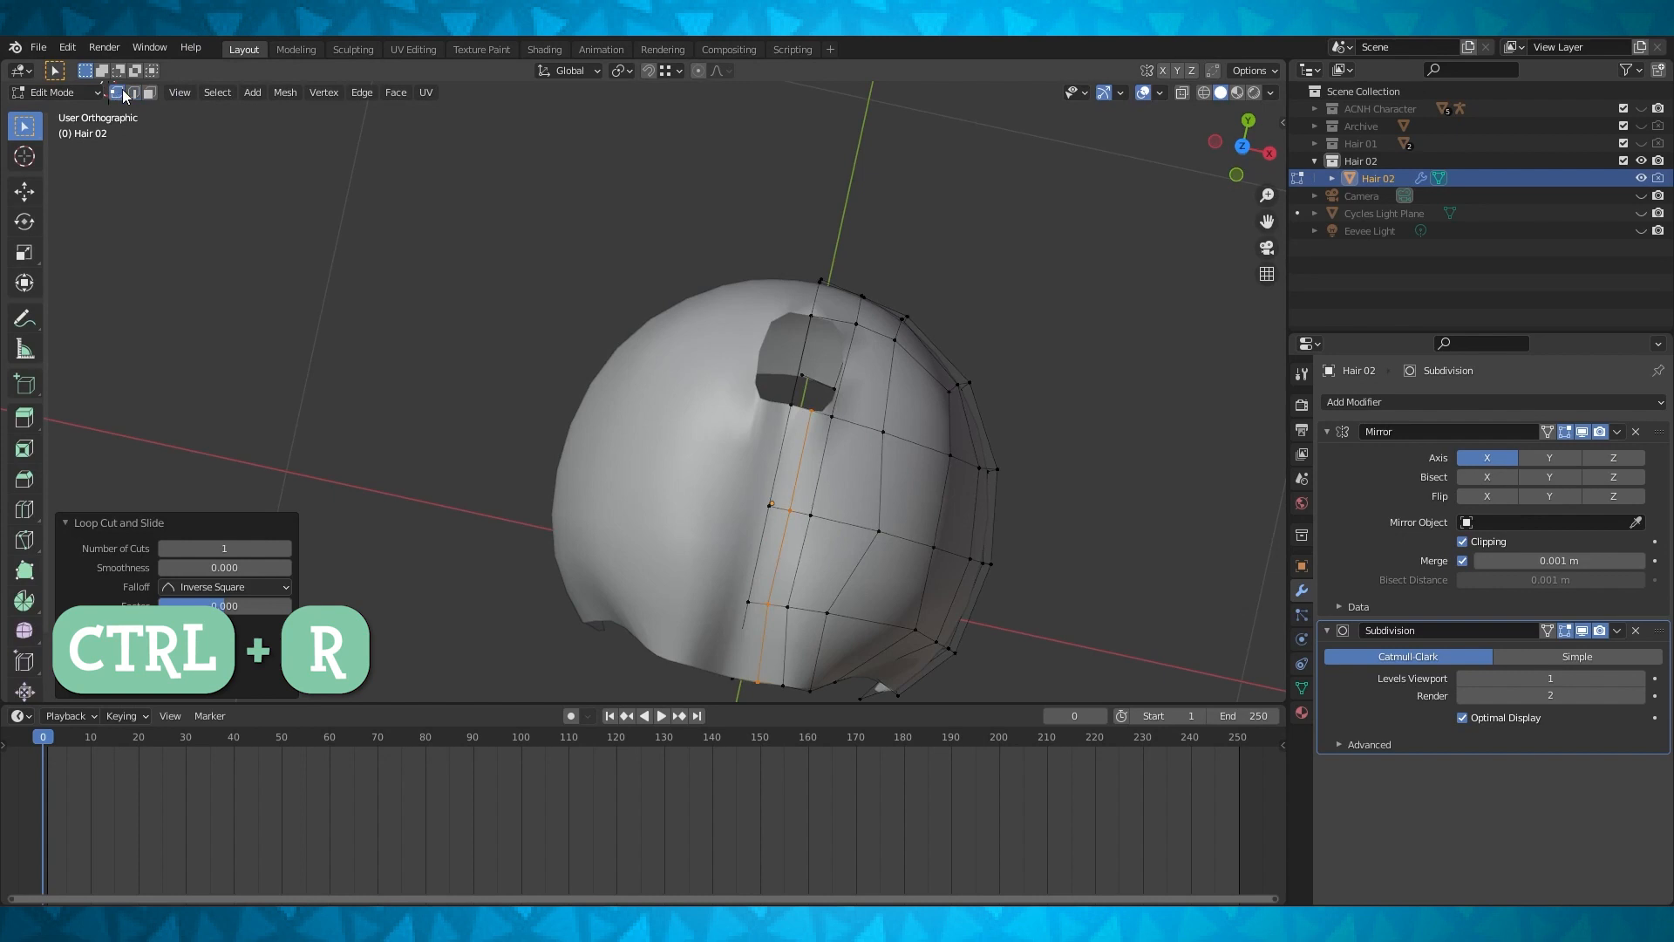
key("ctrl+r")
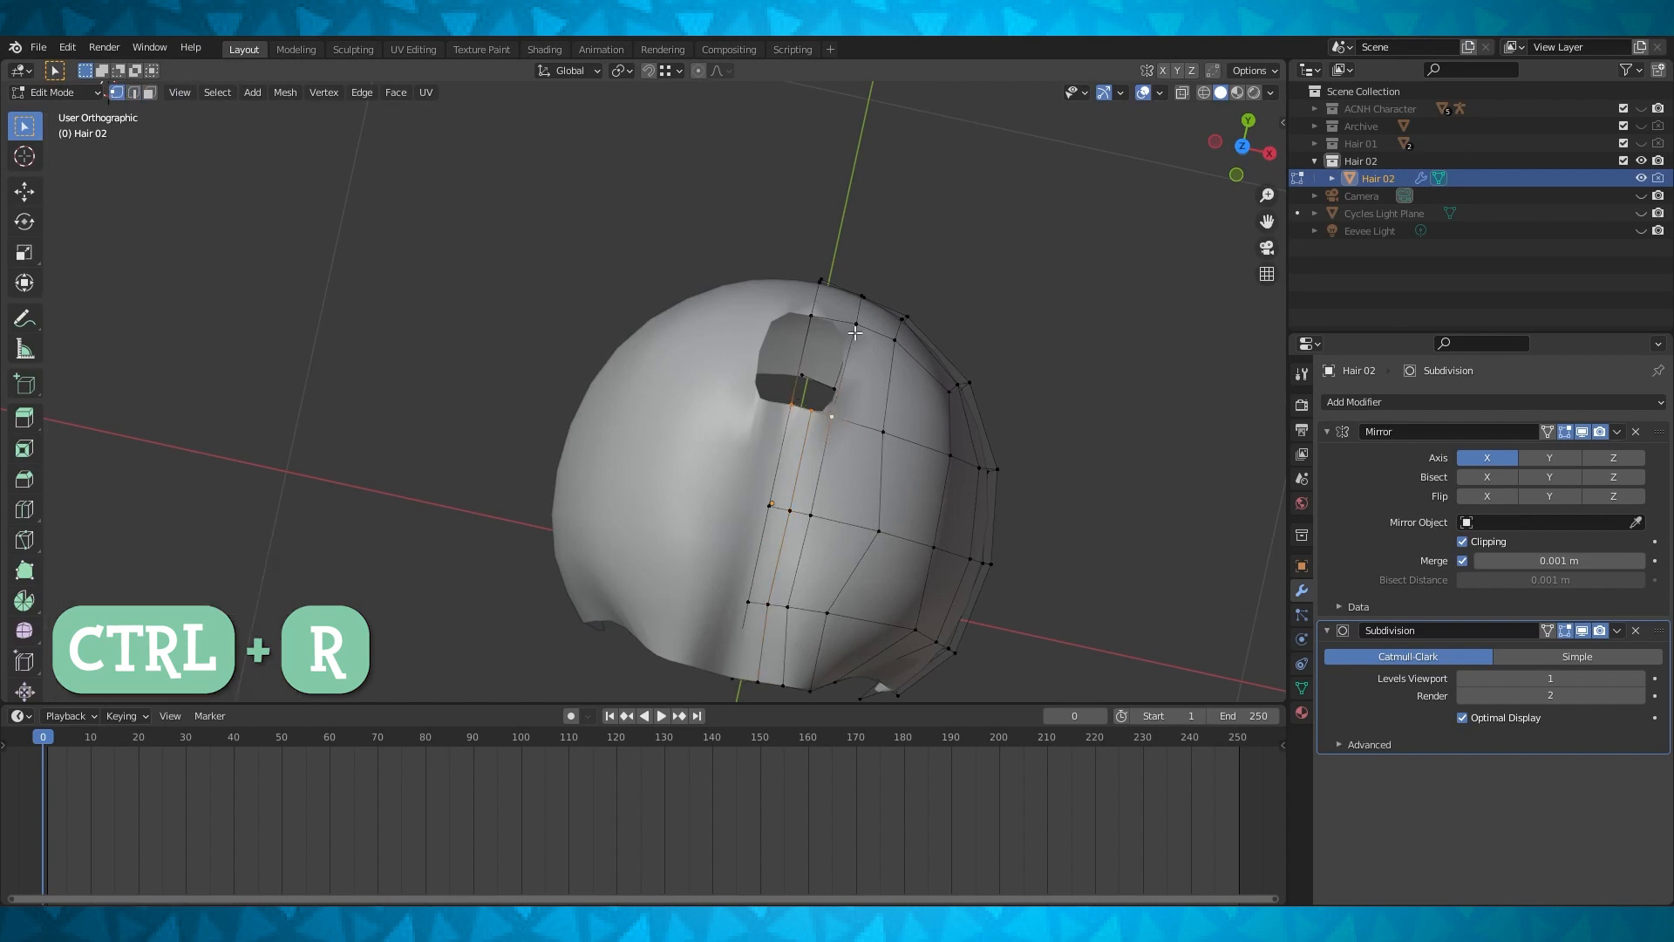
key("f")
mouse_move(810, 318)
middle_mouse_down()
mouse_move(866, 336)
mouse_move(814, 332)
middle_mouse_up()
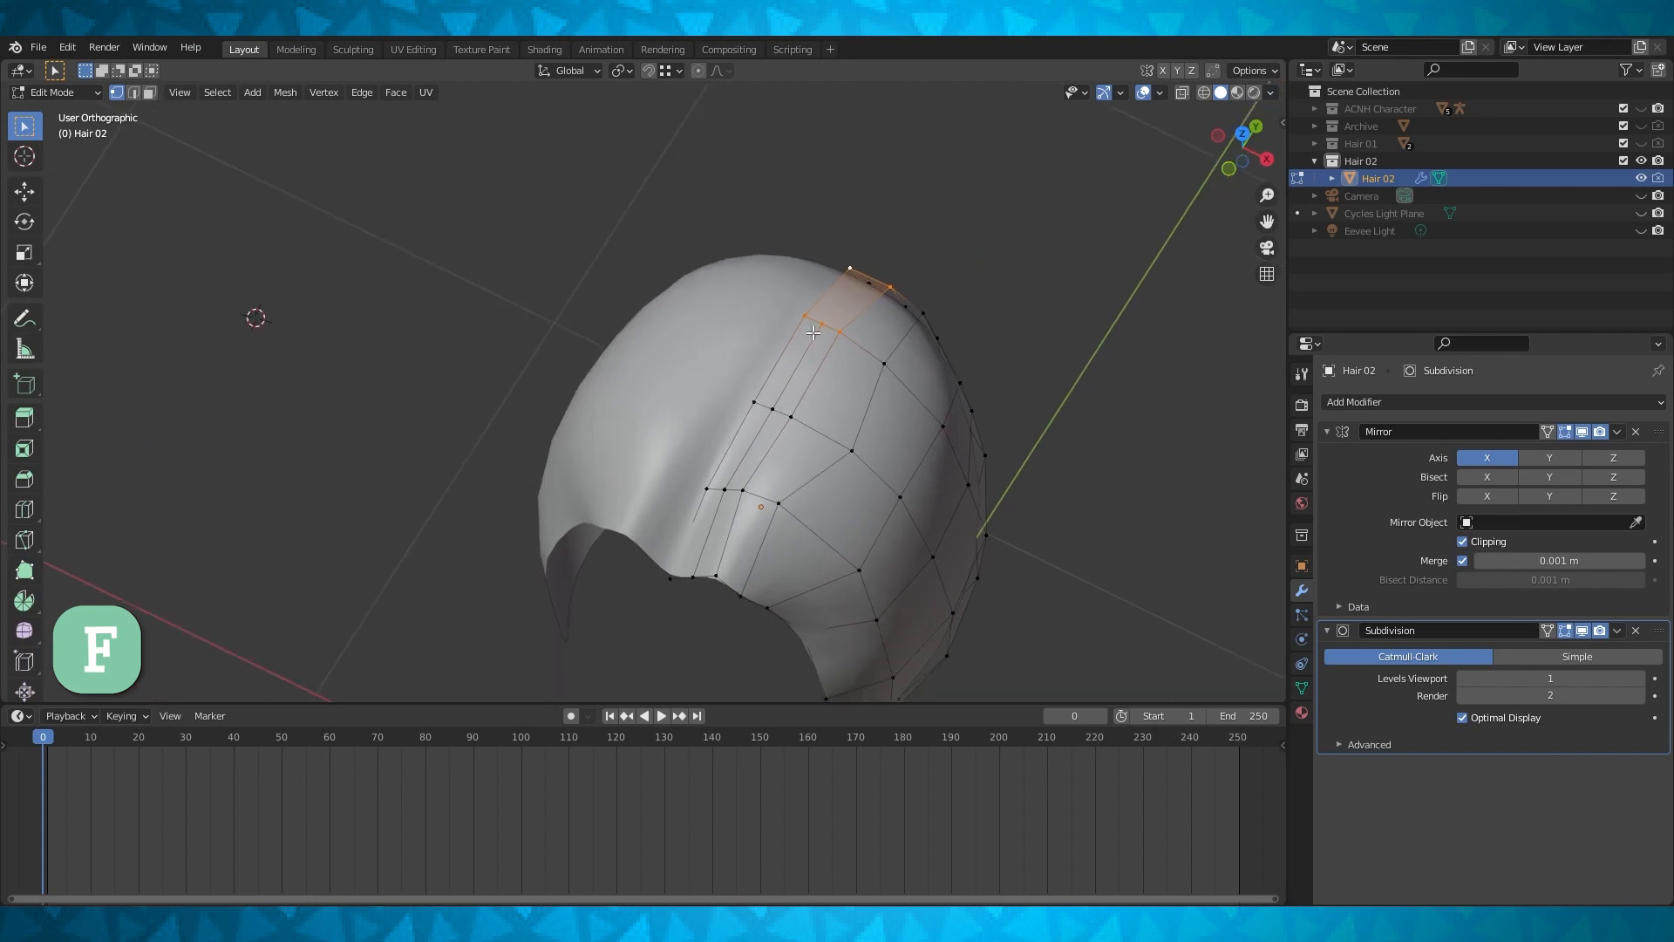
Subdivide the last lengthwise edge at the rear of the parting strip with 1 cut
key("F3")
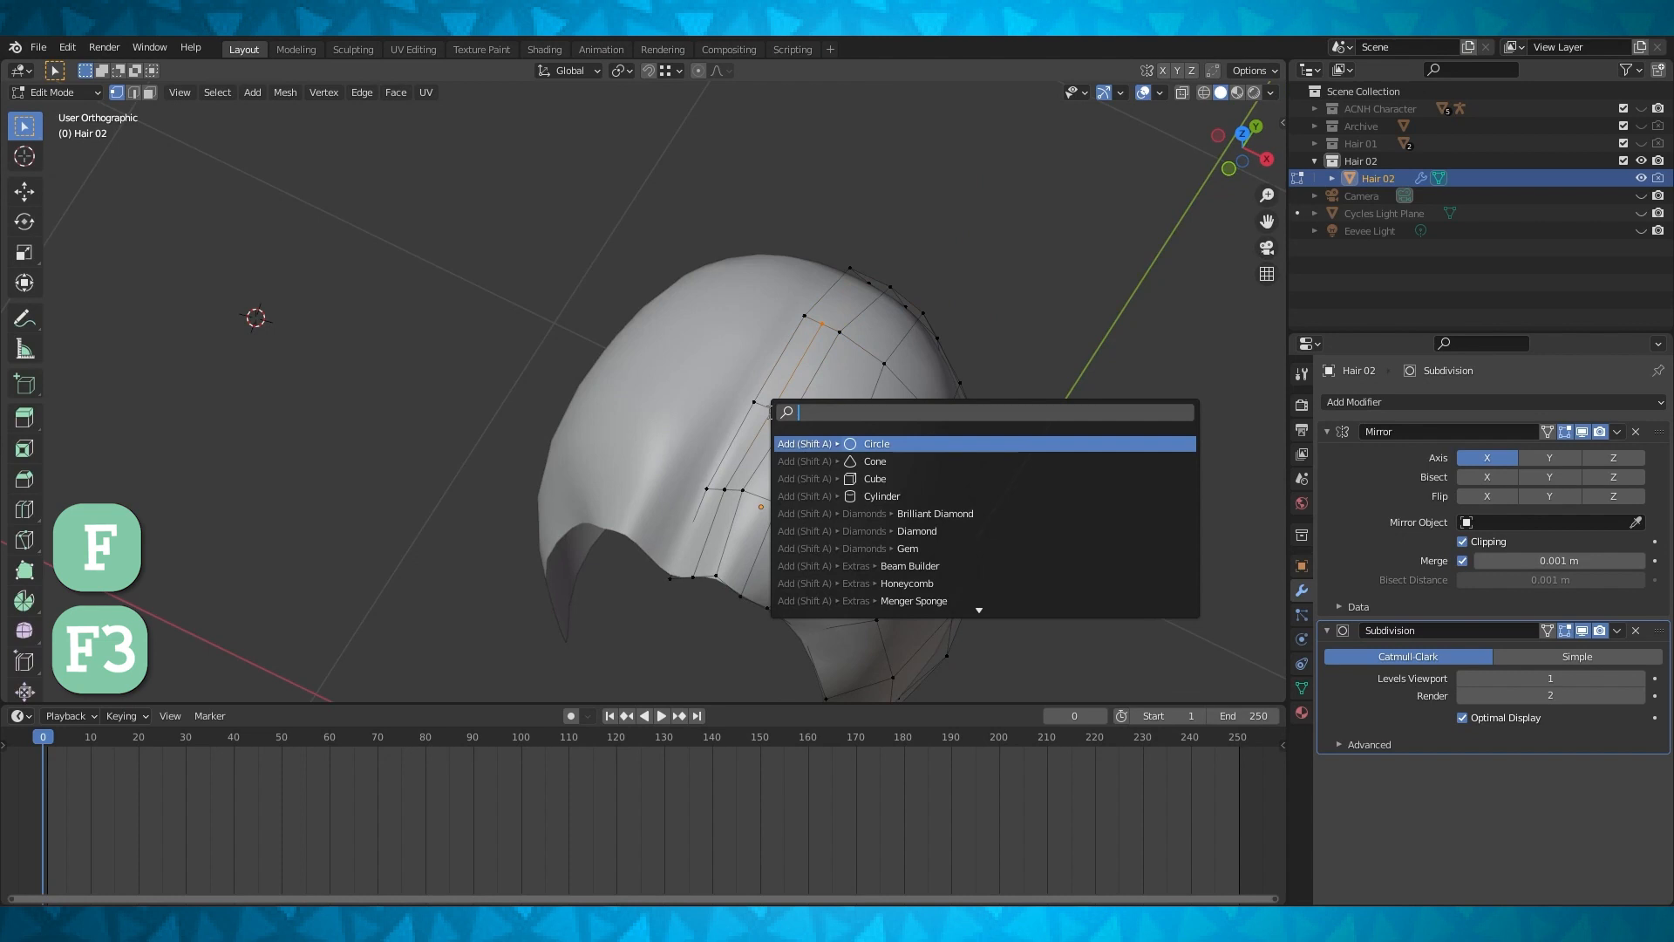
type("sub")
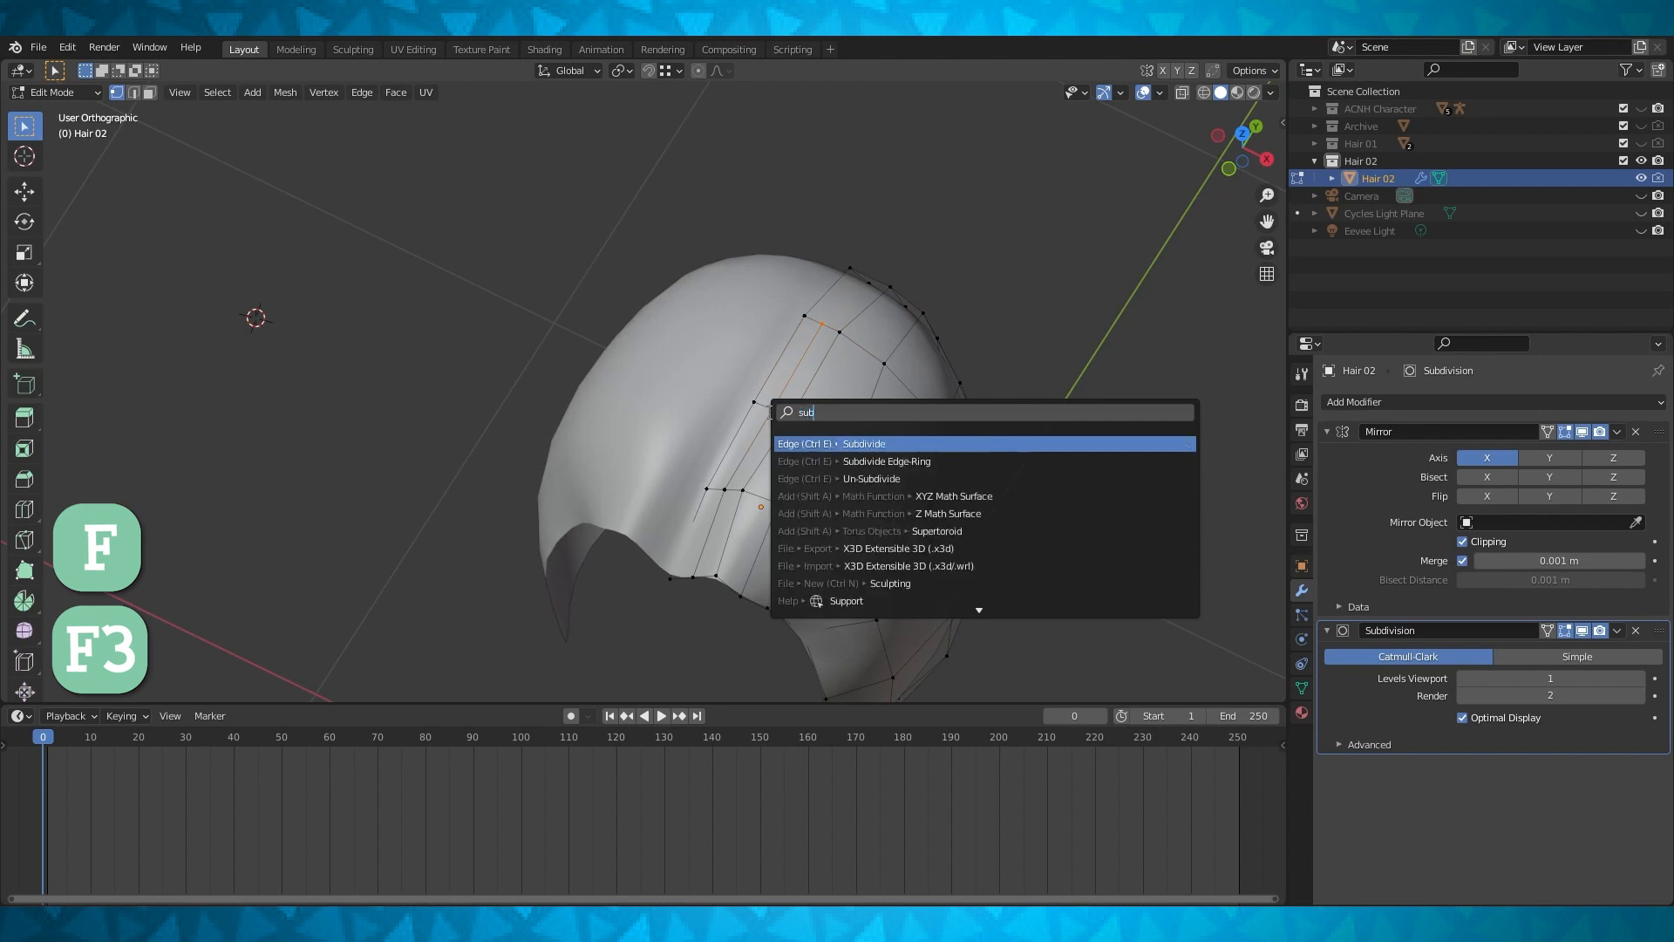
left_click(862, 443)
middle_click_drag(862, 443, 839, 360)
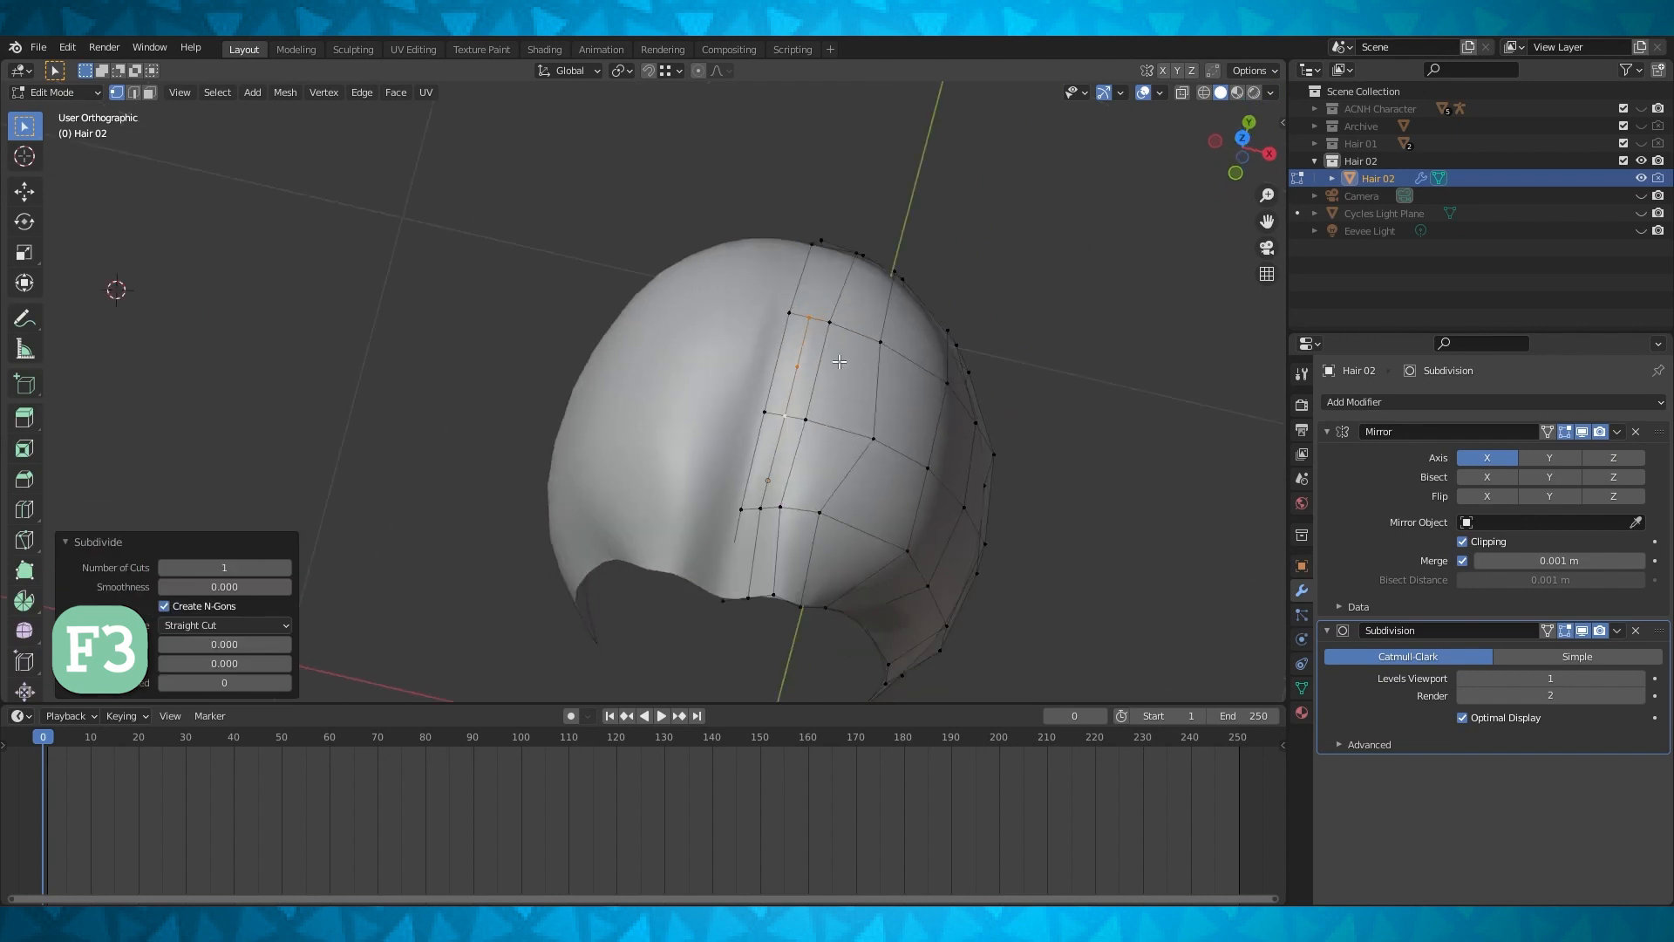
middle_click_drag(839, 361, 841, 360)
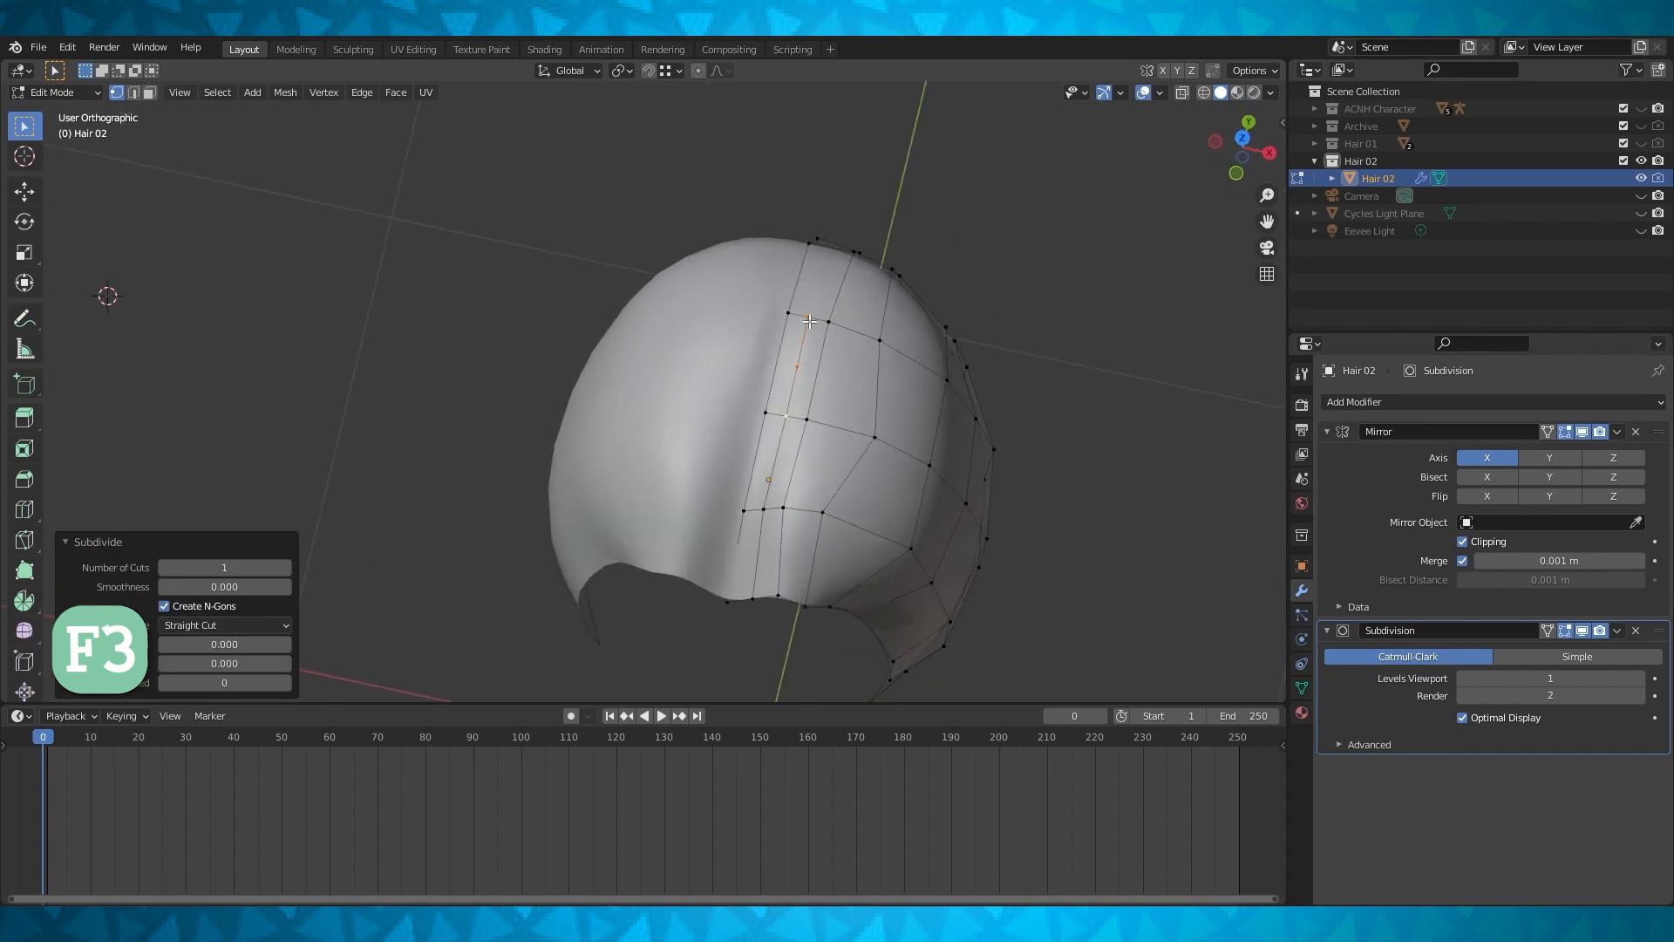
Merge the two neighbouring vertices at the rear end of the parting strip using At Last
left_click(814, 322)
key("m")
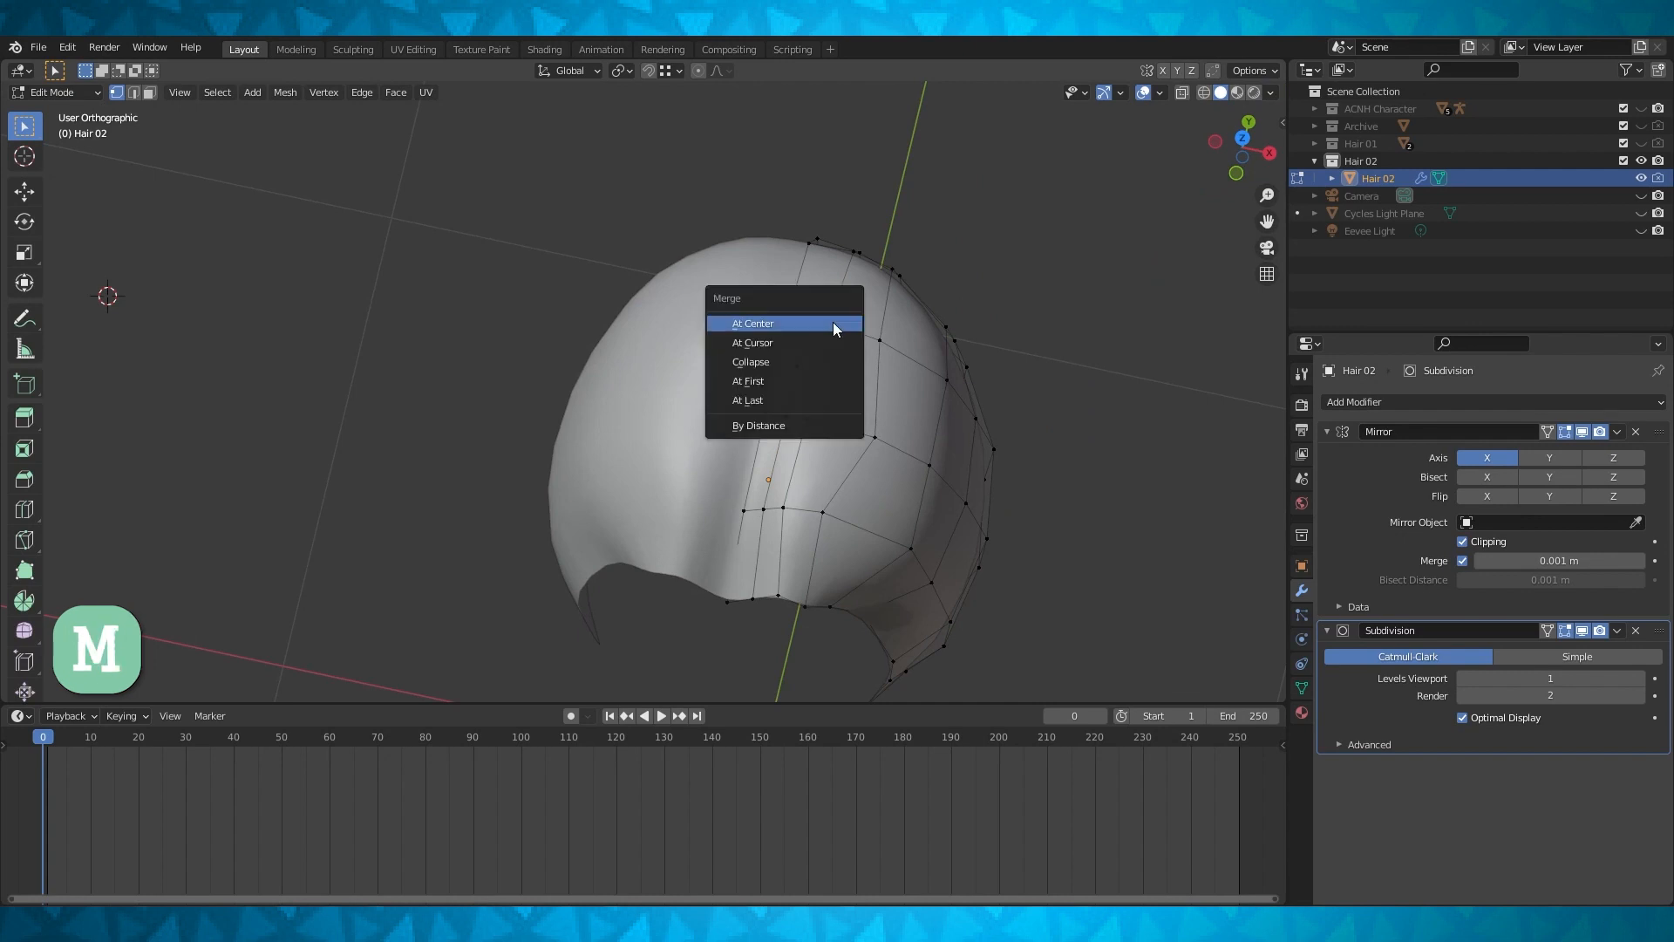
left_click(766, 400)
middle_click_drag(822, 355, 816, 366)
Knife-cut an edge from the subdivided edge's midpoint across to the centre line
key("k")
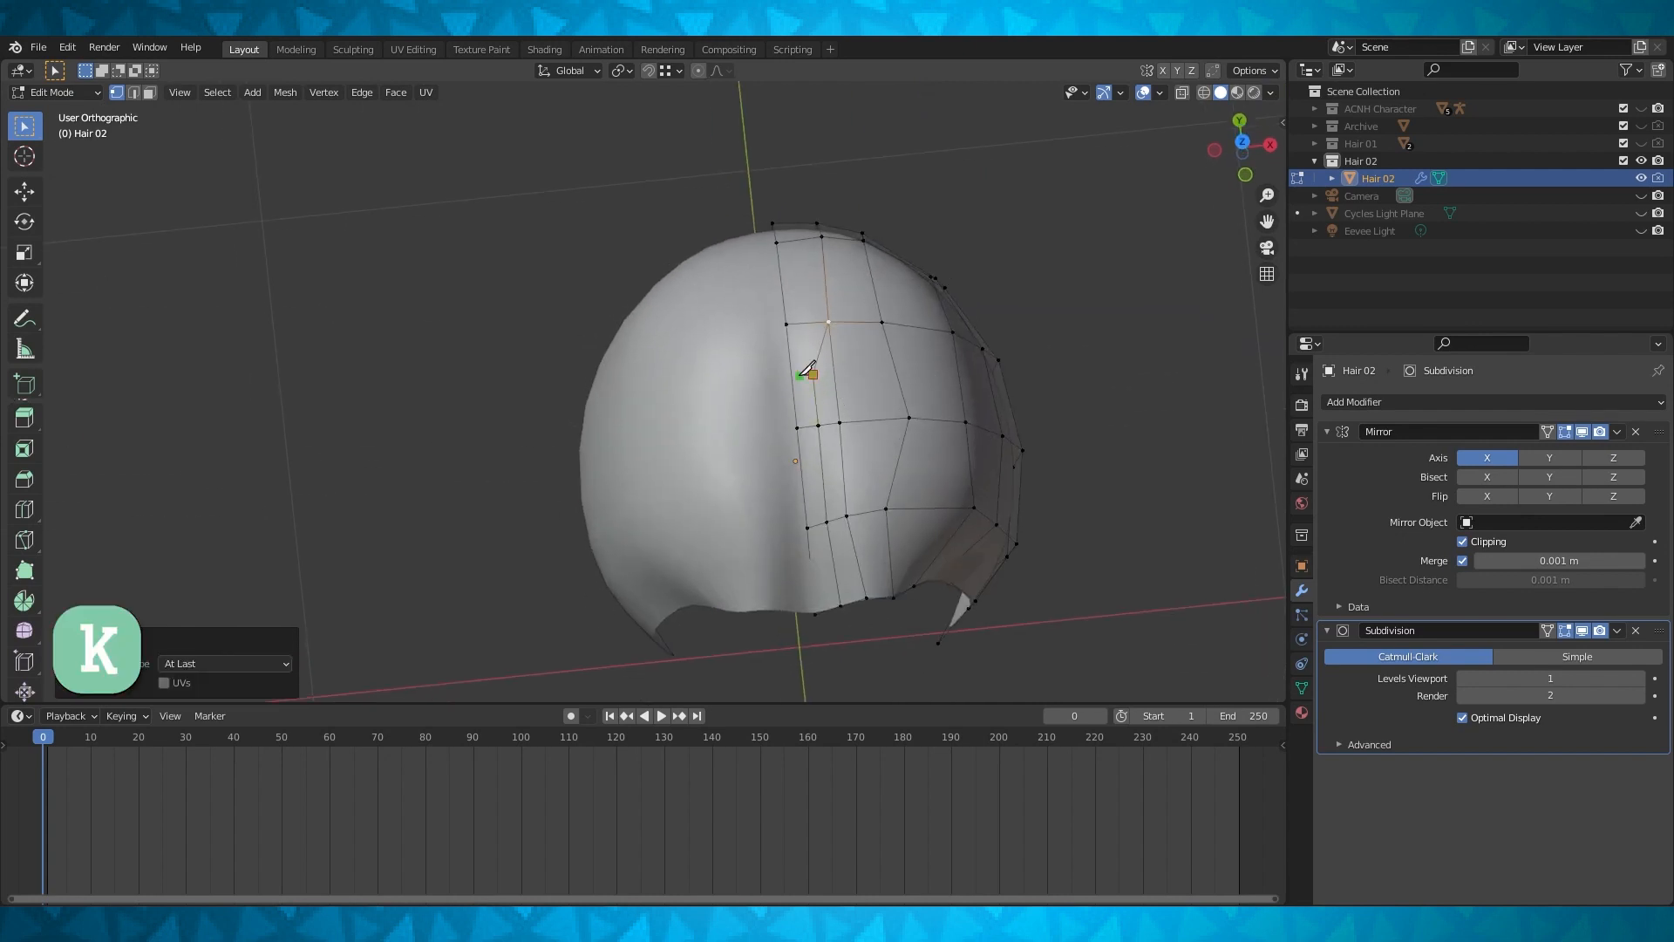
left_click(792, 375)
key("Return")
middle_click_drag(791, 375, 767, 340)
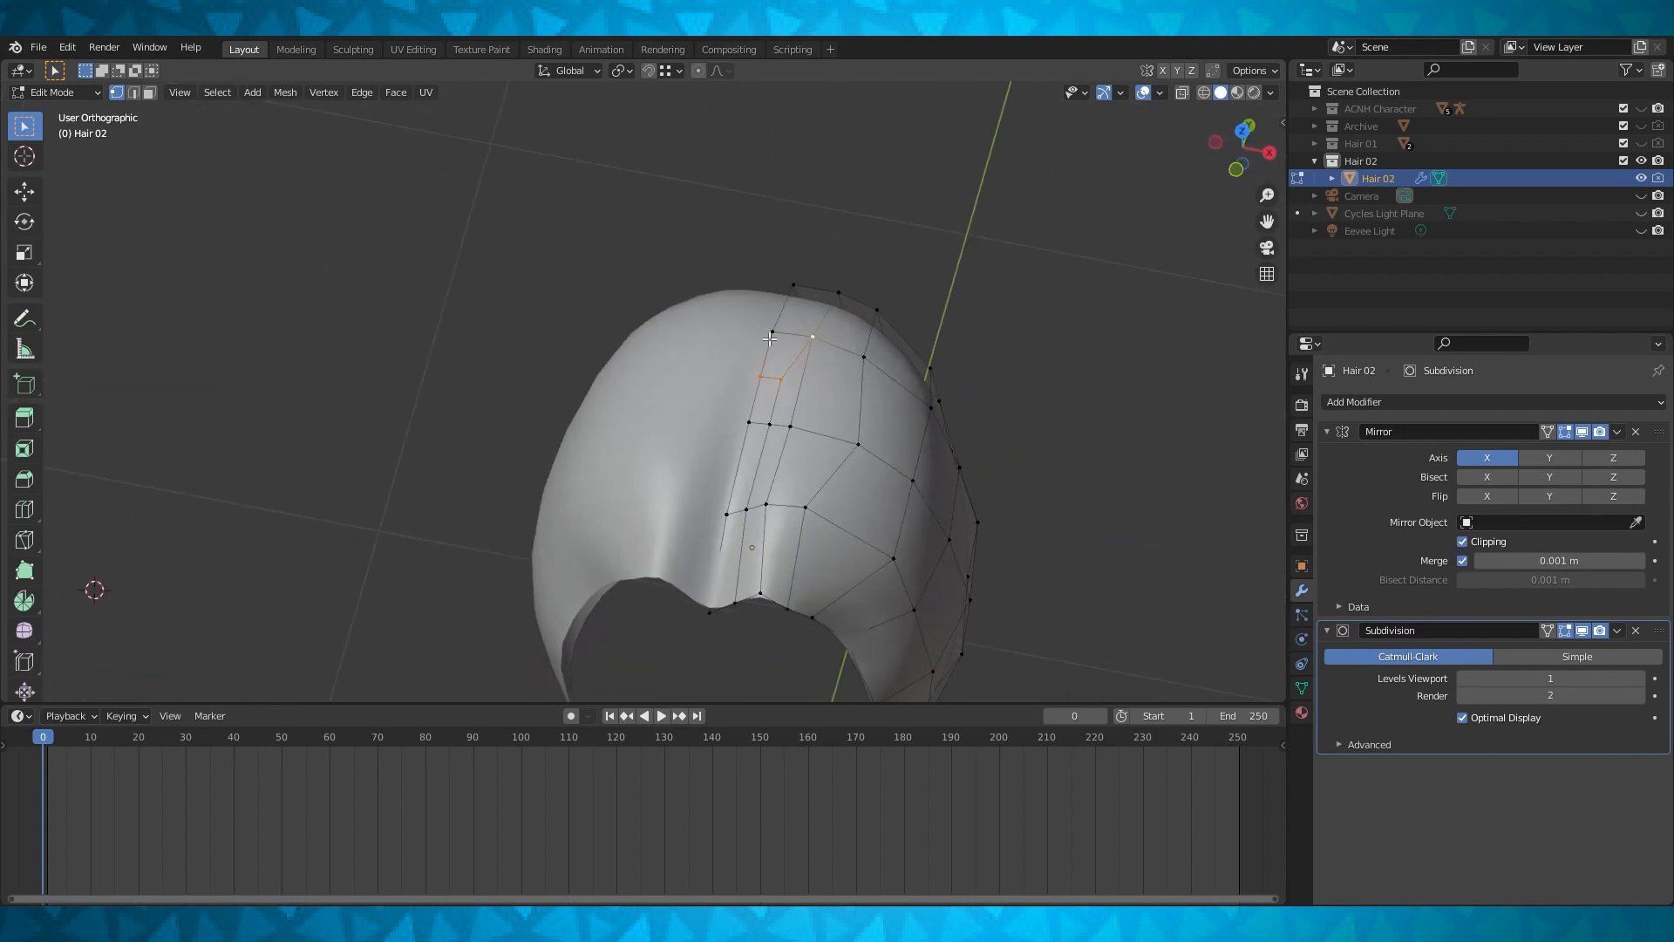
Move the fringe vertex beside the centre tip about 0.015 m inward and 0.007 m up in the front view, then fine-tune it along X
middle_click_drag(782, 378, 831, 266)
key("KP_1")
scroll(791, 386, "up", 1)
middle_click_drag(794, 387, 644, 441, "shift")
left_click(647, 441)
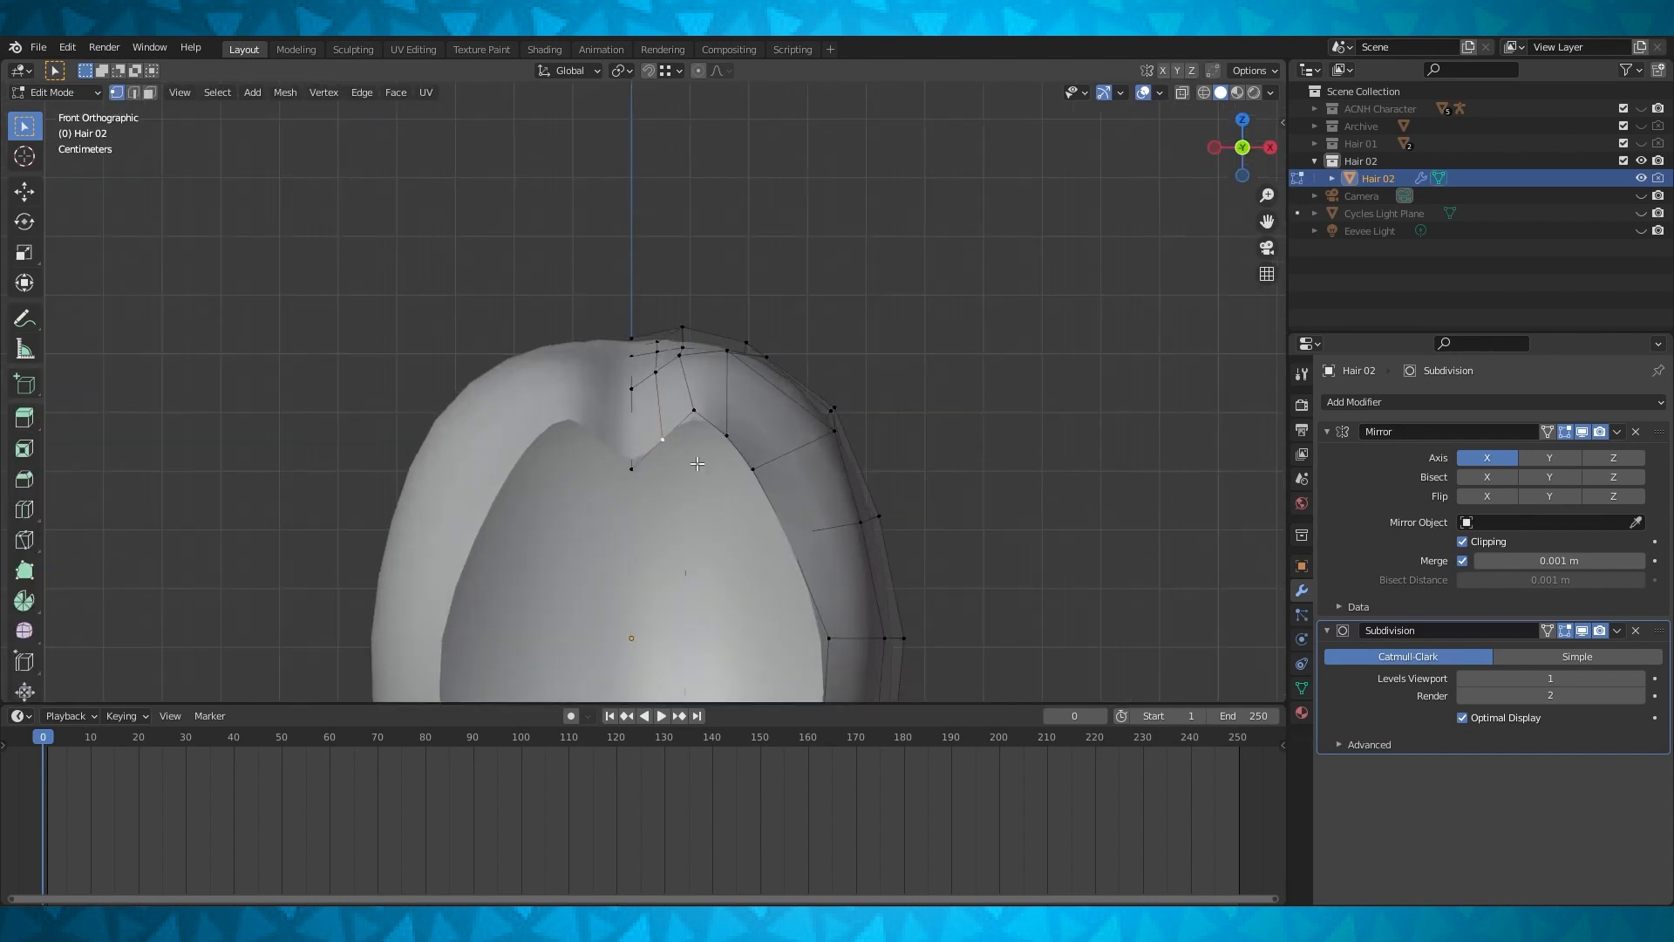
key("g")
left_click(669, 433)
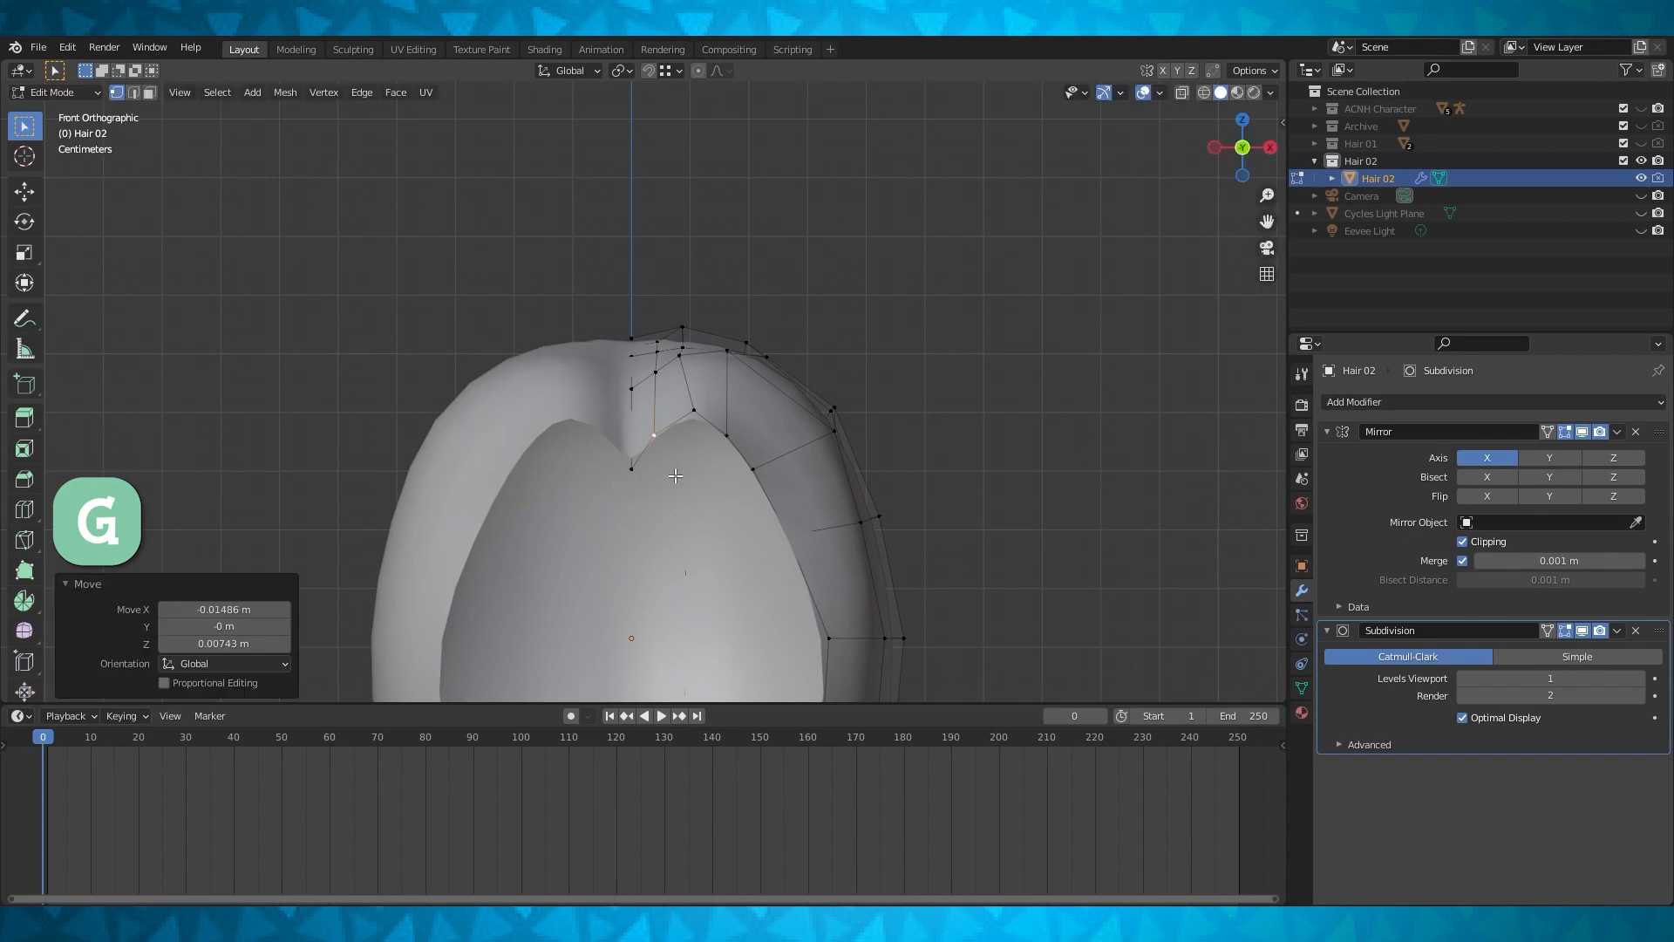
key("g")
key("x")
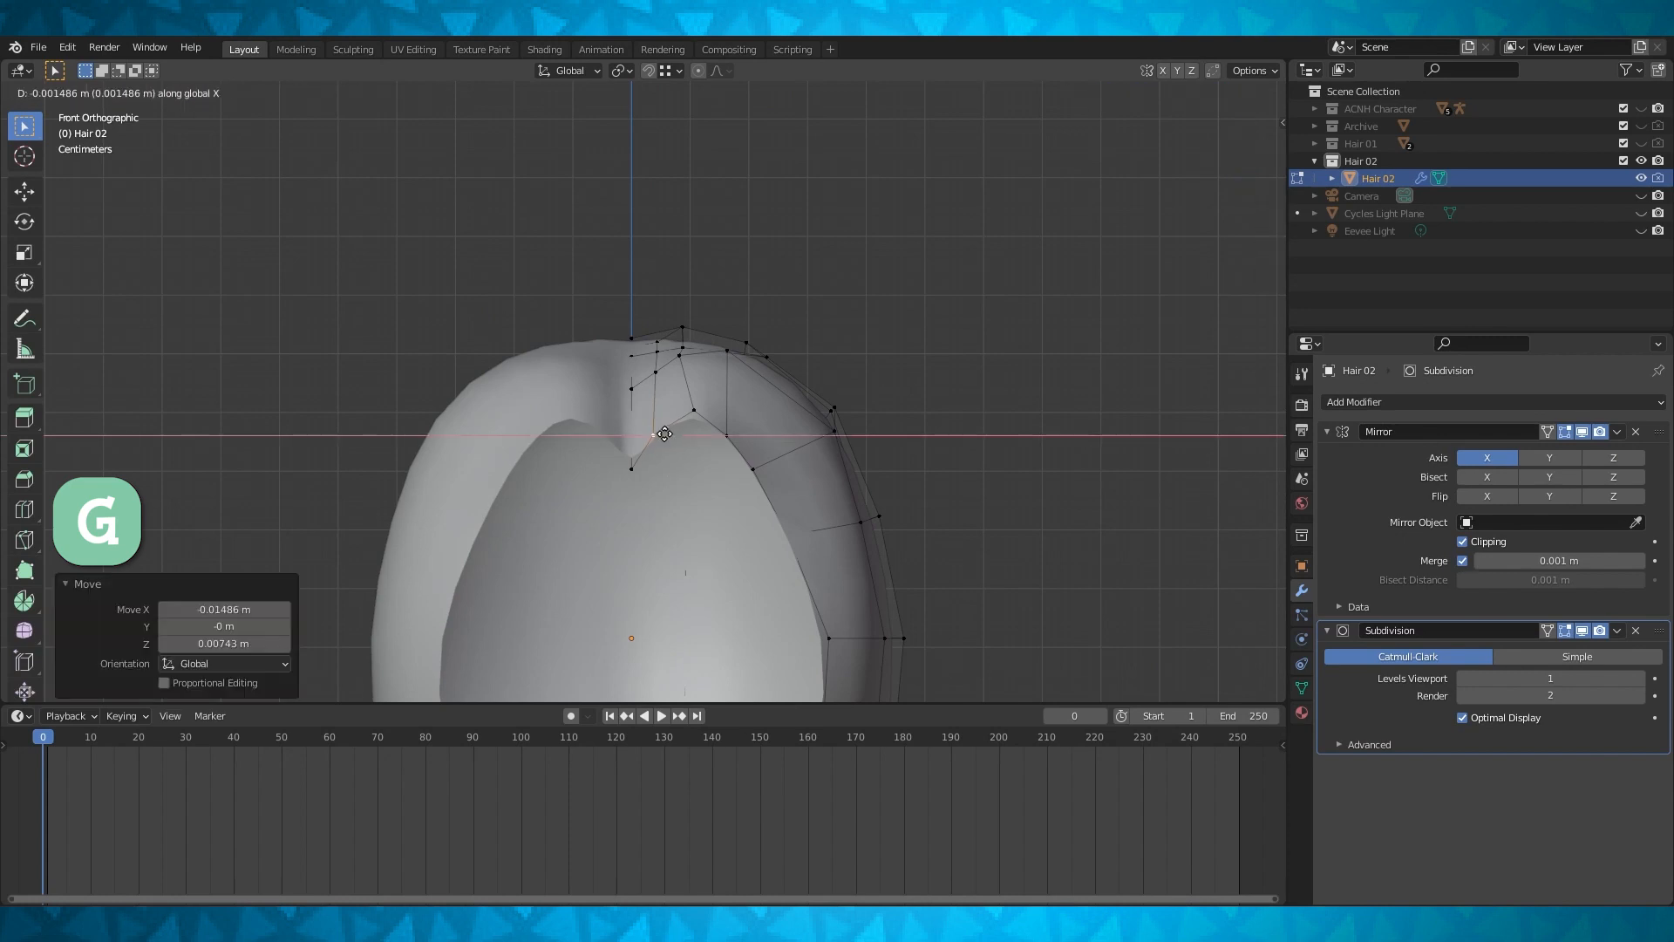
left_click(670, 435)
Adjust the height of a vertex near the front parting along Z in the front view
key("Tab")
middle_click_drag(680, 462, 610, 495)
key("Tab")
key("KP_1")
middle_click_drag(648, 382, 740, 416, "shift")
key("g")
key("z")
left_click(721, 418)
Slide the front crown vertex beside the parting along its edge and reposition a neighbouring crown vertex
key("g")
key("g")
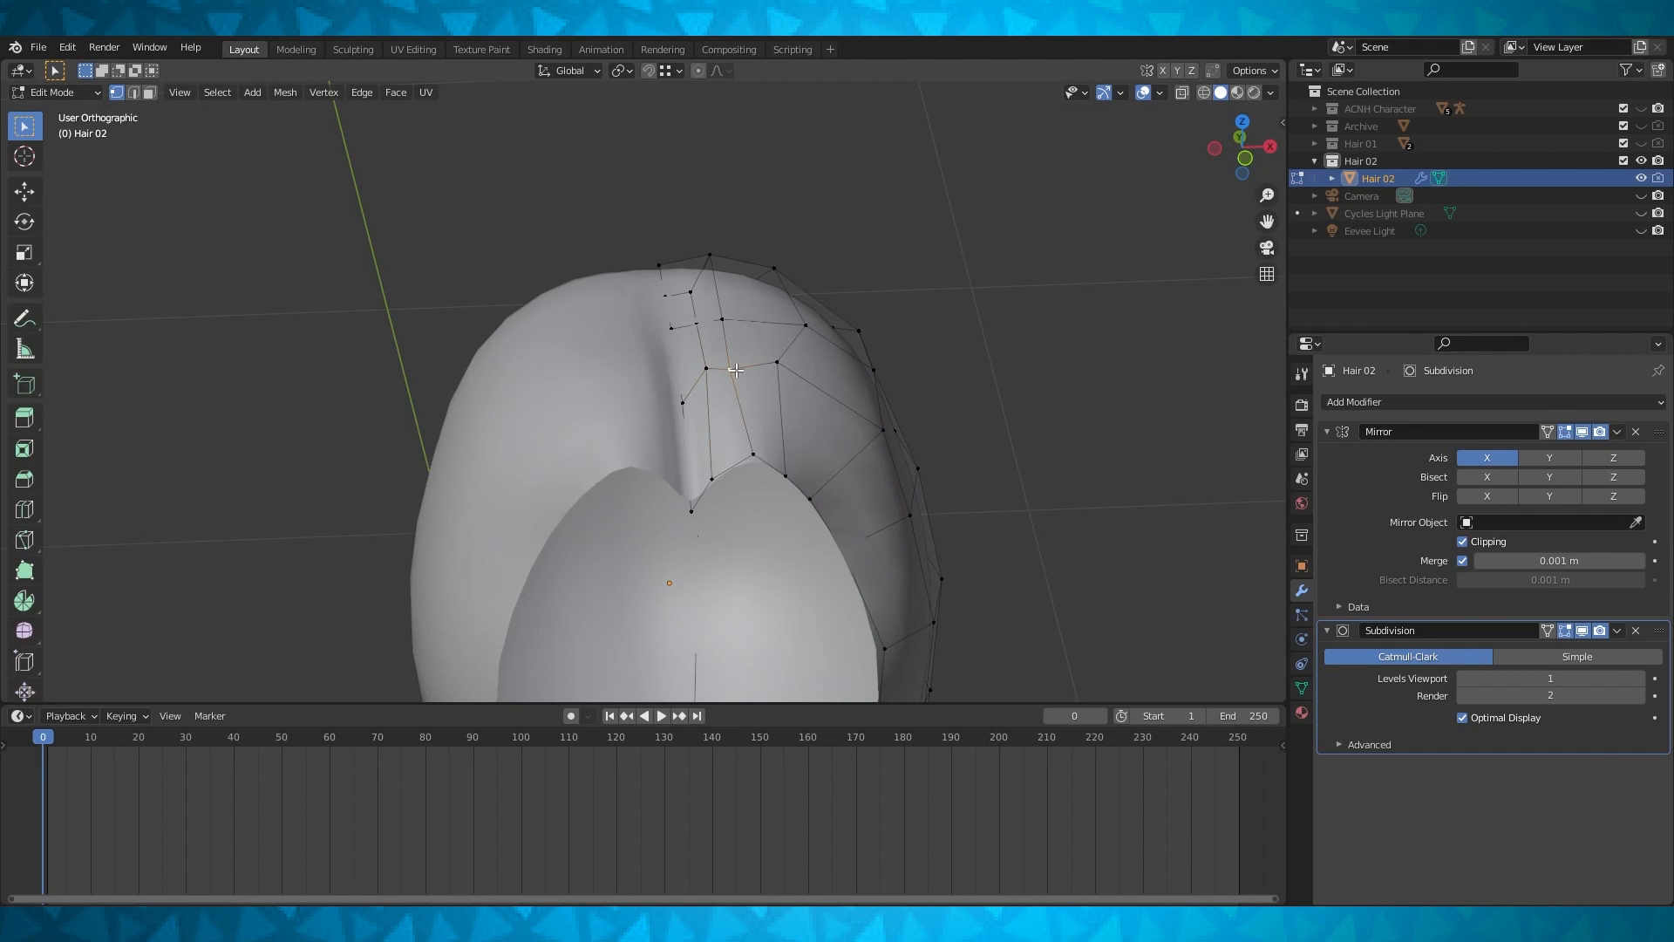
left_click(745, 364)
middle_click_drag(745, 364, 837, 362)
left_click(754, 345)
key("g")
left_click(800, 423)
left_click(816, 421)
left_click(715, 419)
Raise the parting strip vertex next to the centre line slightly along Z
middle_click_drag(720, 418, 689, 456, "shift")
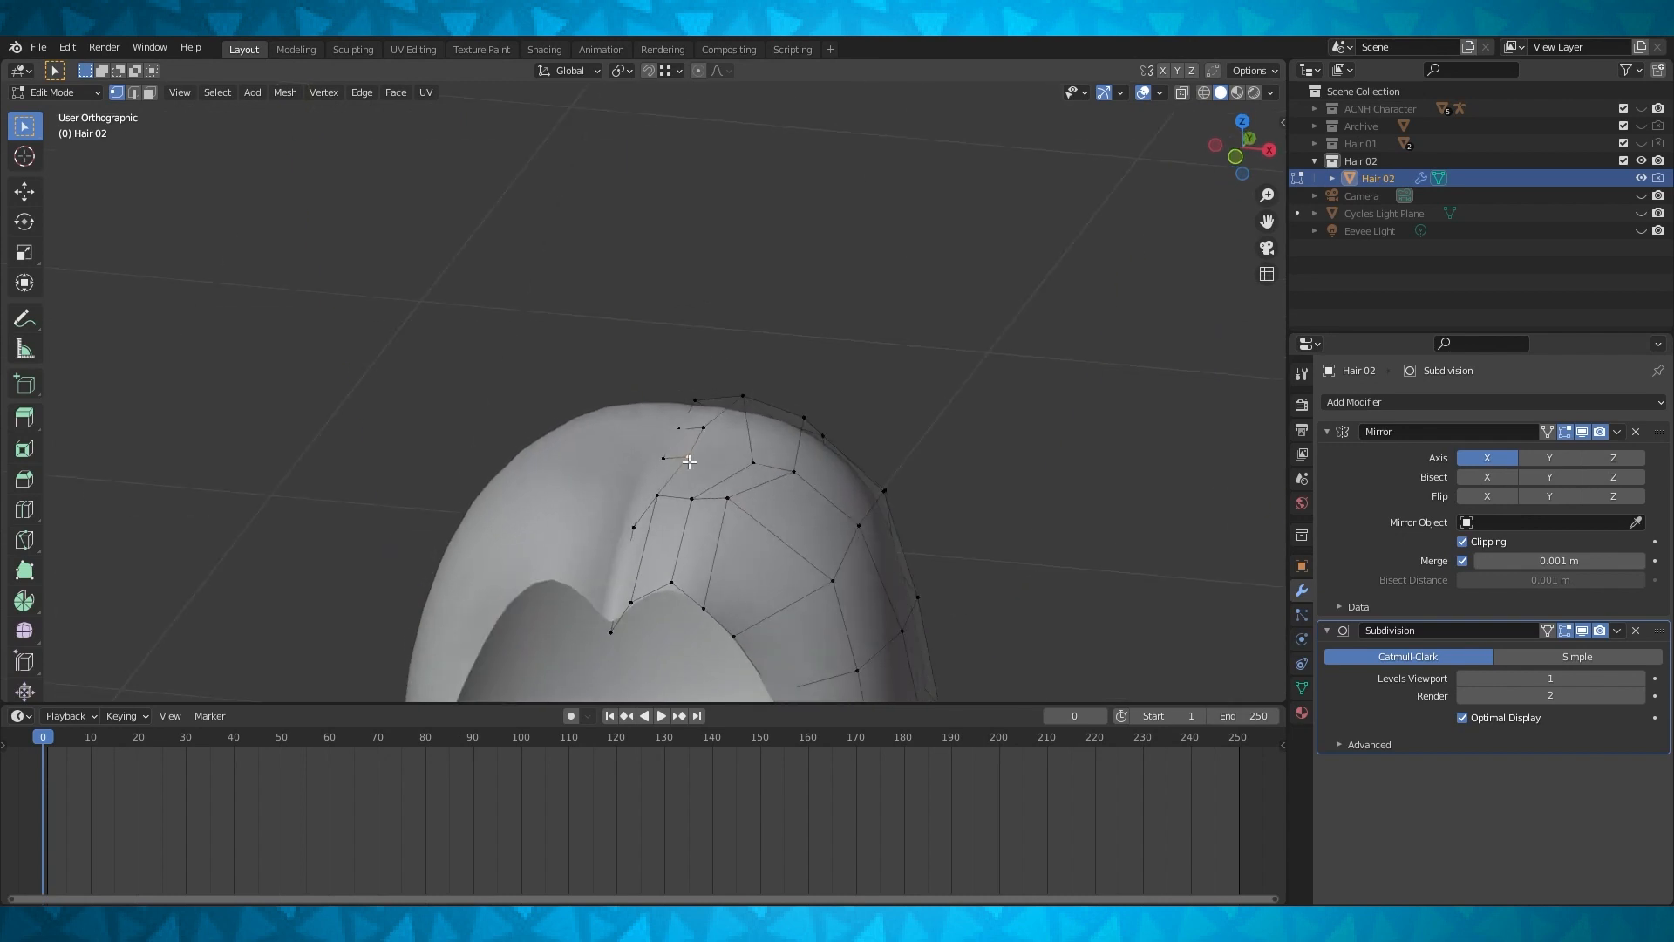
key("g")
key("z")
left_click(687, 448)
mouse_move(687, 449)
middle_mouse_down()
mouse_move(567, 422)
mouse_move(820, 398)
mouse_move(609, 355)
mouse_move(722, 511)
mouse_move(717, 442)
middle_mouse_up()
Check the smoothed hair and adjust another crown vertex along Z
key("Tab")
scroll(838, 395, "down", 2)
key("Tab")
key("g")
key("z")
left_click(815, 453)
middle_click_drag(863, 453, 807, 278)
Show the ACNH Character collection to compare the hair with the head
key("Tab")
key("Tab")
key("a")
key("Tab")
key("Tab")
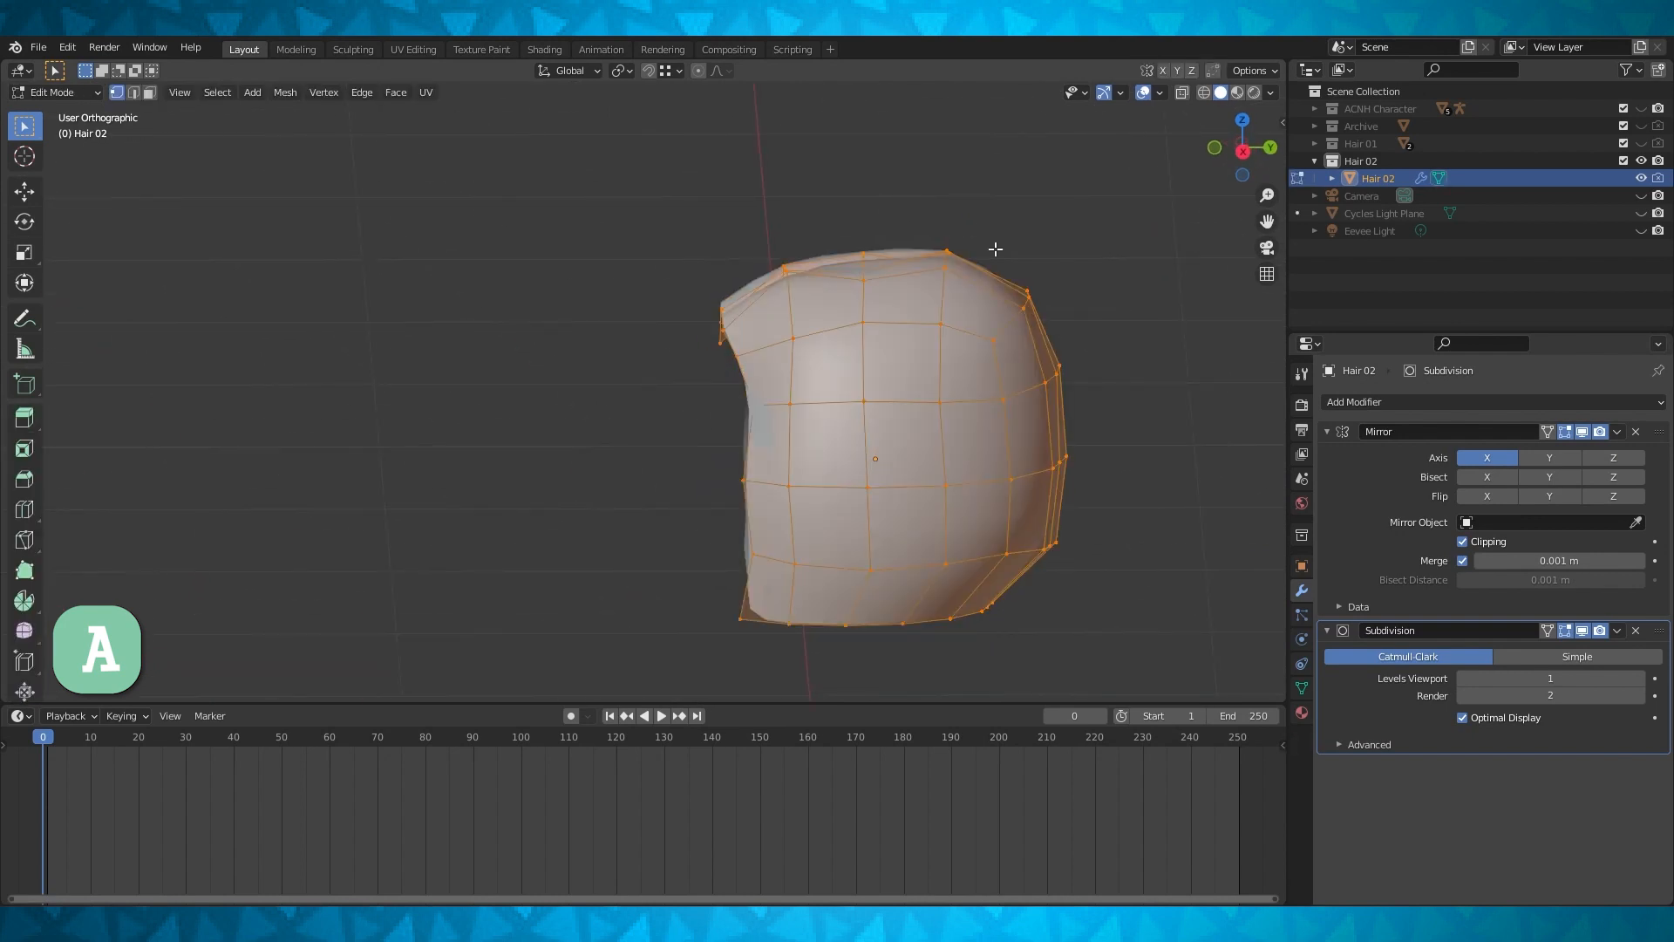
left_click(1641, 109)
middle_click_drag(942, 305, 764, 423)
key("Tab")
key("Tab")
Adjust the selected hair vertices along Y to fit the head, working from the right side view
left_click(652, 347)
key("KP_3")
left_click_drag(0, 0, 0, 0)
scroll(764, 423, "up", 7)
middle_click_drag(808, 491, 926, 348)
key("g")
key("y")
left_click(849, 475)
Examine how the smoothed hair sits over the character's head in and out of Edit Mode
key("Tab")
scroll(916, 495, "down", 5)
key("Tab")
scroll(874, 474, "down", 3)
key("Tab")
scroll(825, 321, "up", 3)
key("Tab")
Select the front parting edges on the hair's centre line through wireframe shading and mark them as sharp
left_click(132, 93)
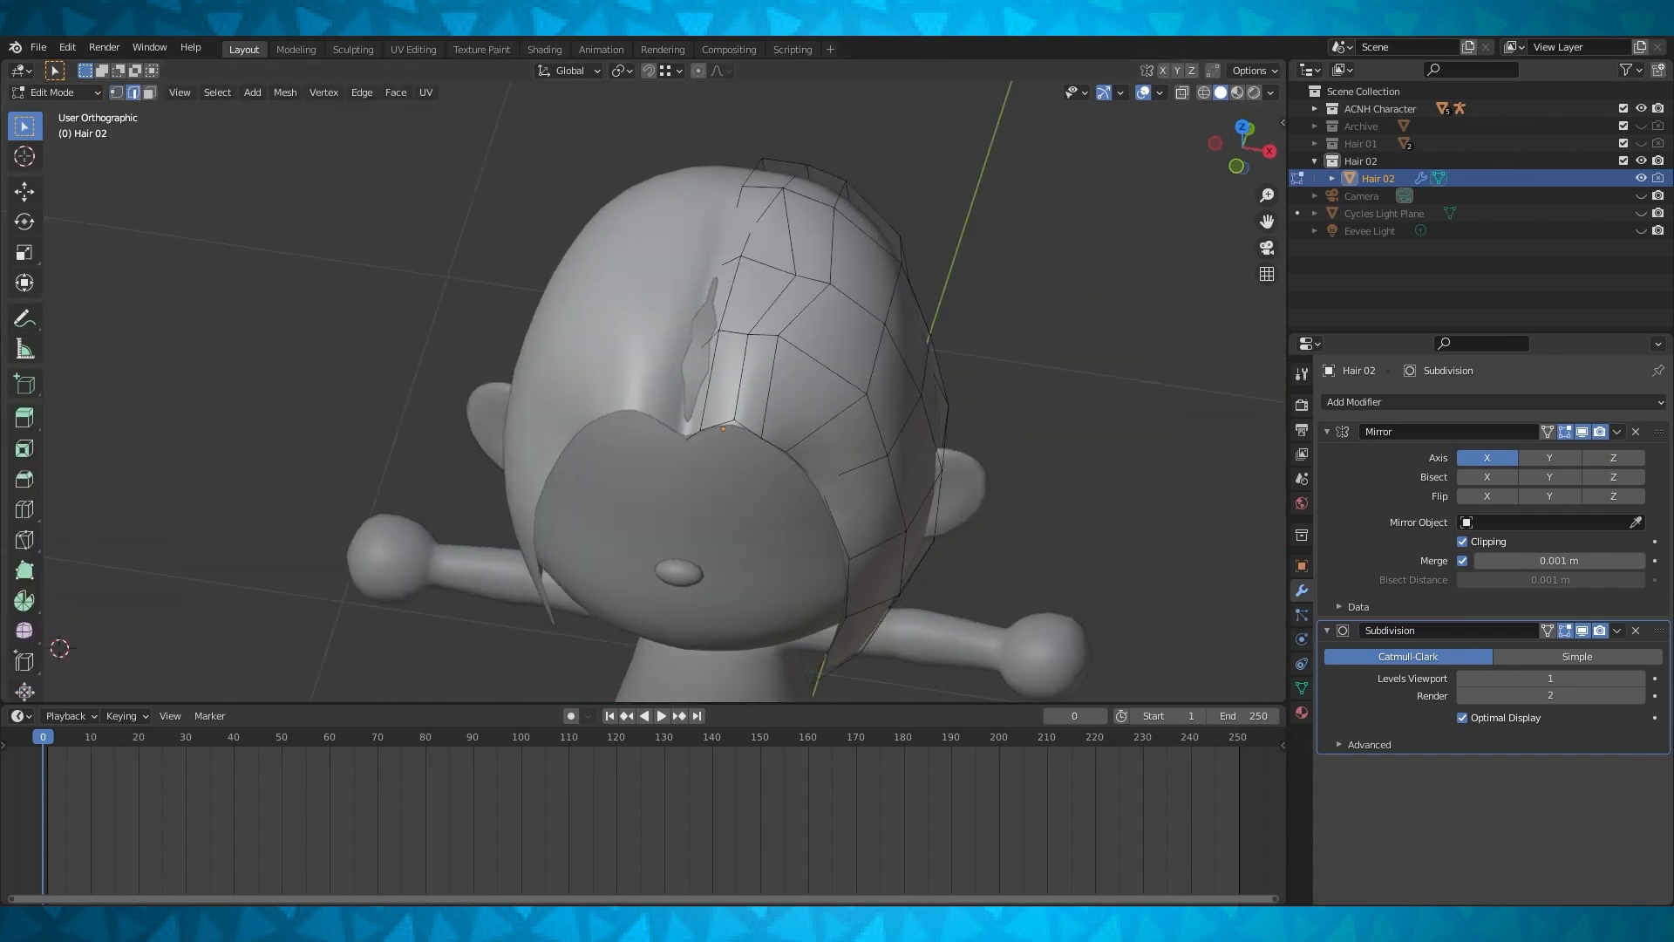
left_click(1203, 93)
left_click(704, 314, "shift")
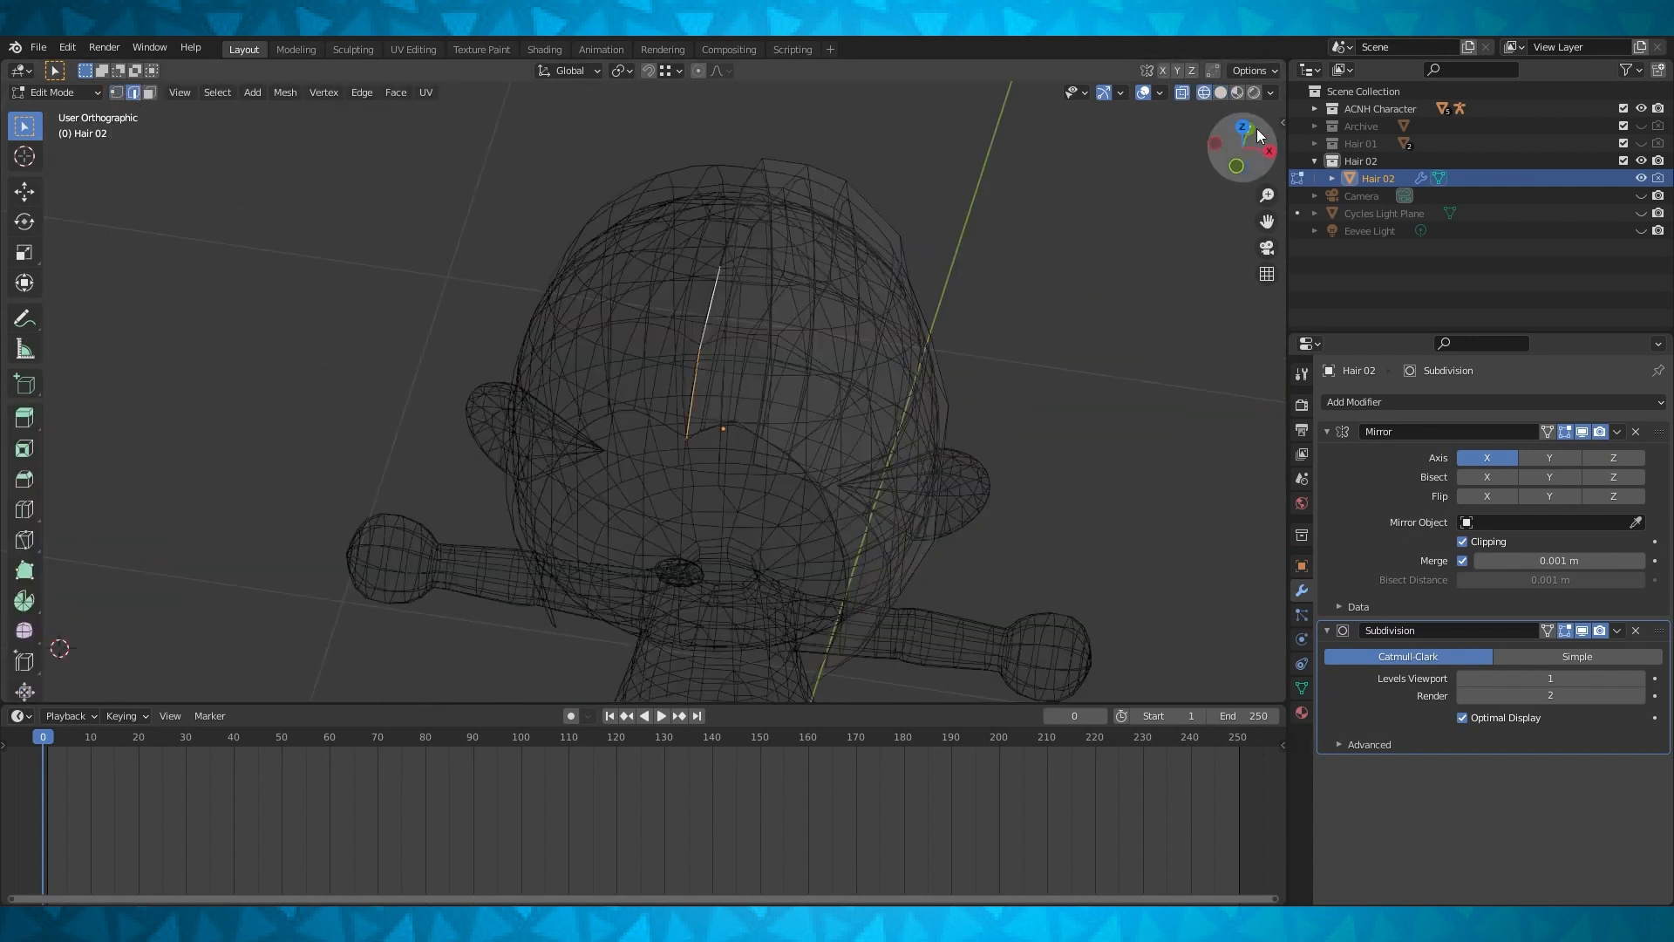
left_click(1220, 93)
middle_click_drag(755, 316, 739, 357, "shift")
key("ctrl+e")
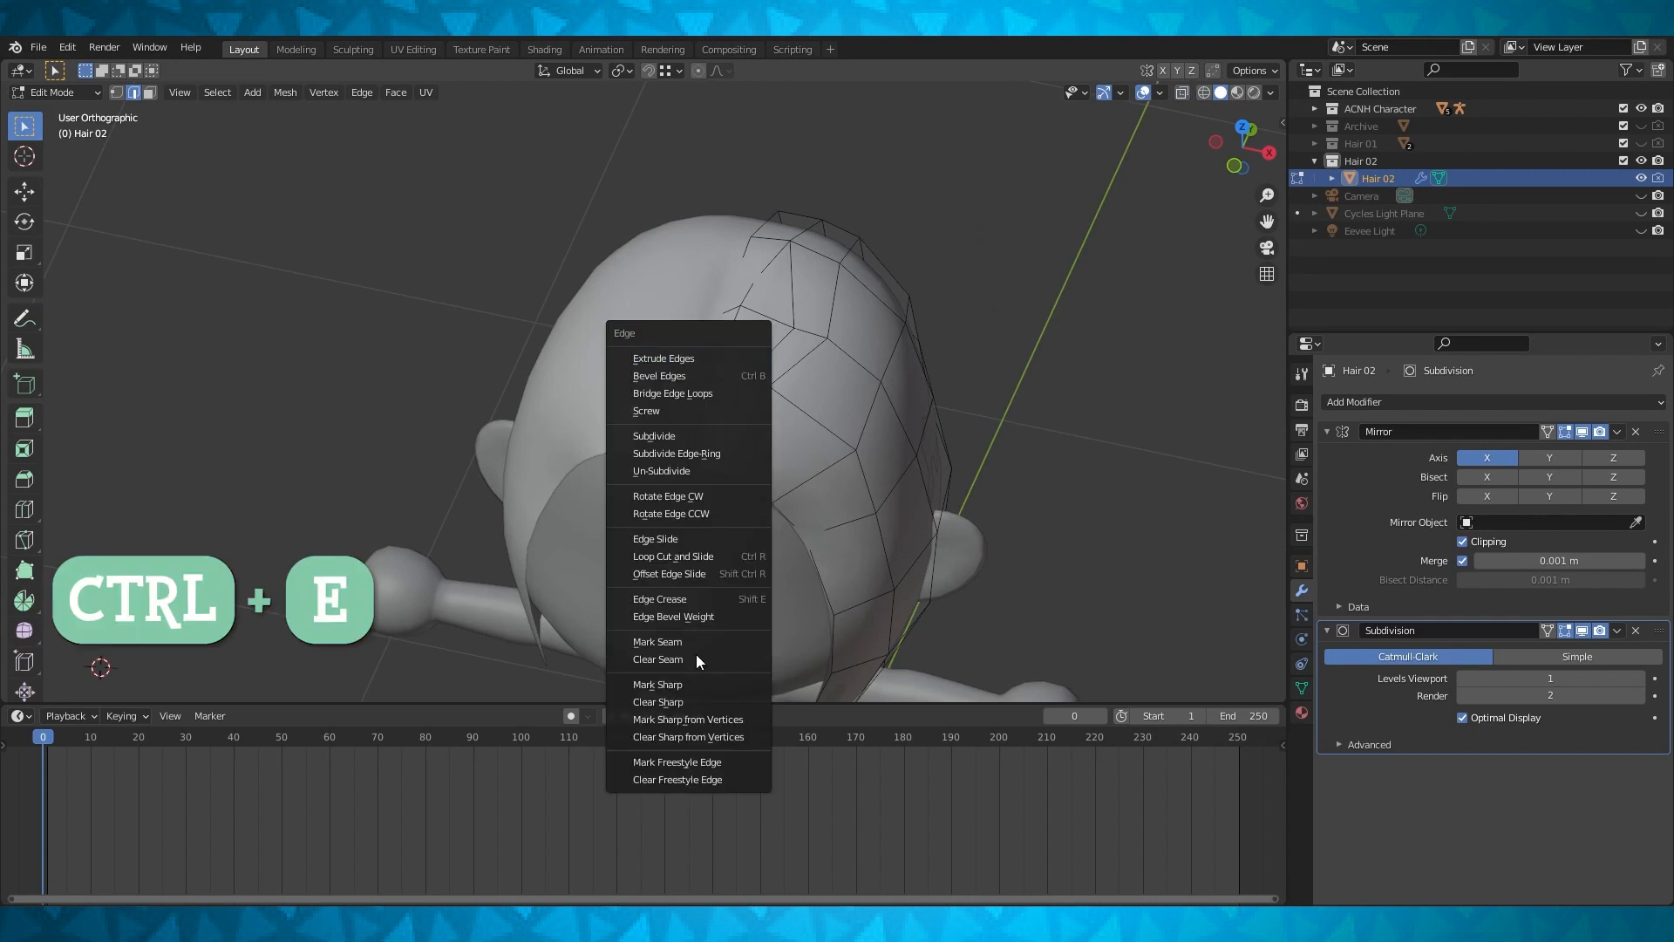
left_click(676, 683)
Add an Edge Split modifier to the hair
middle_click_drag(676, 684, 810, 363)
left_click(1412, 403)
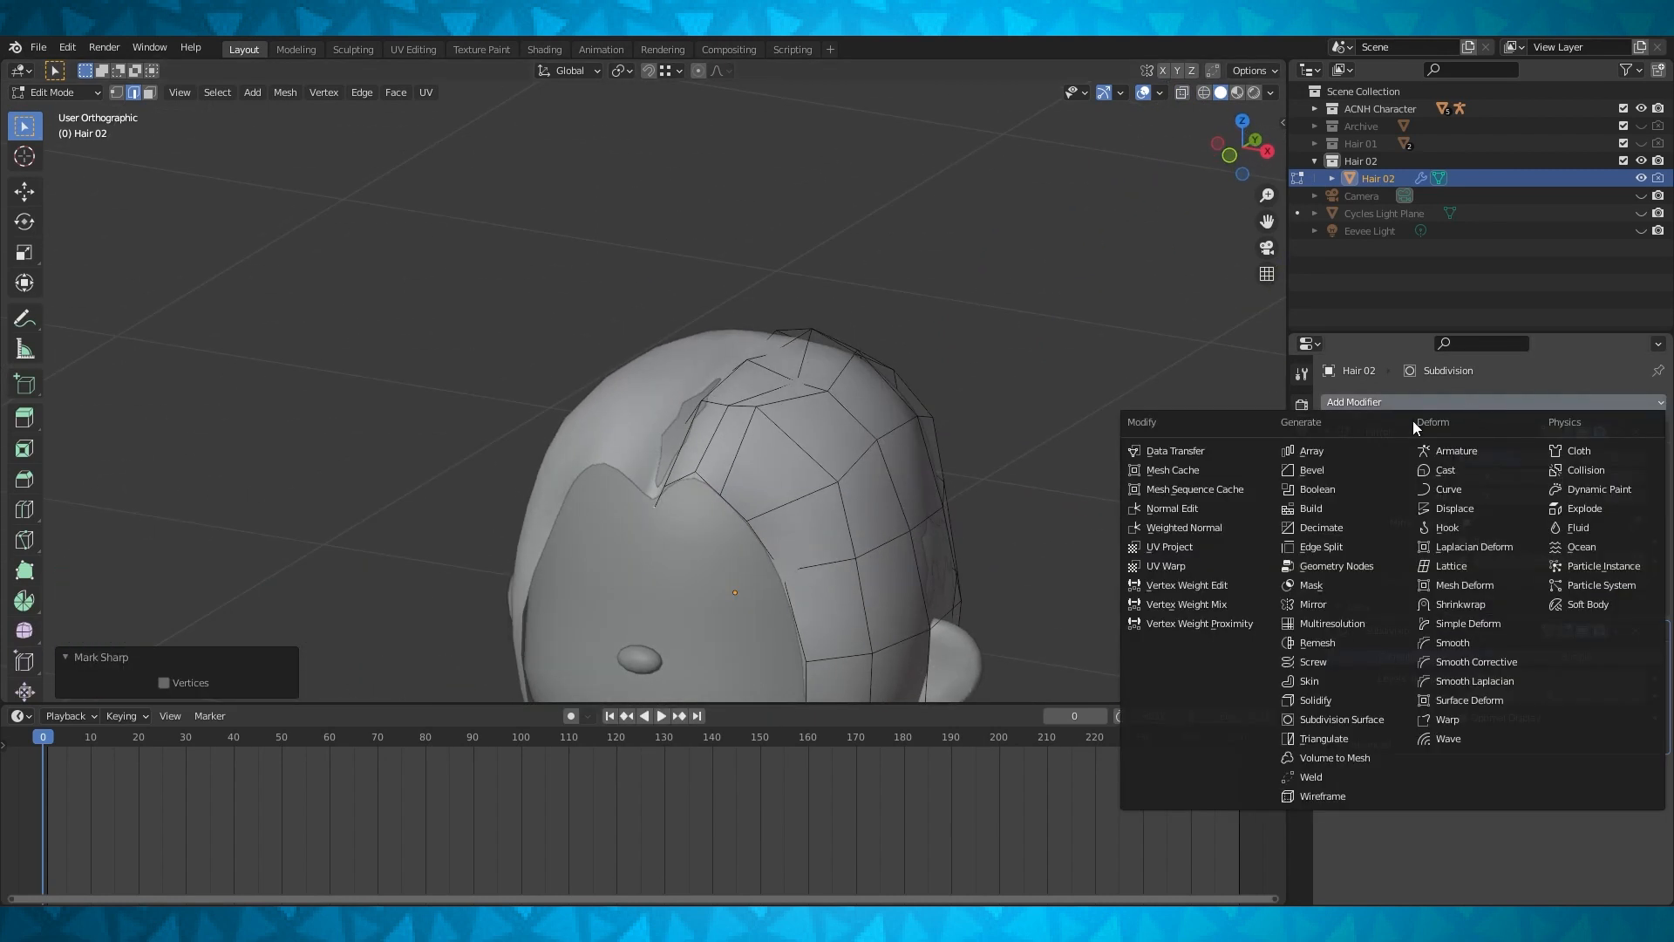
left_click(1315, 549)
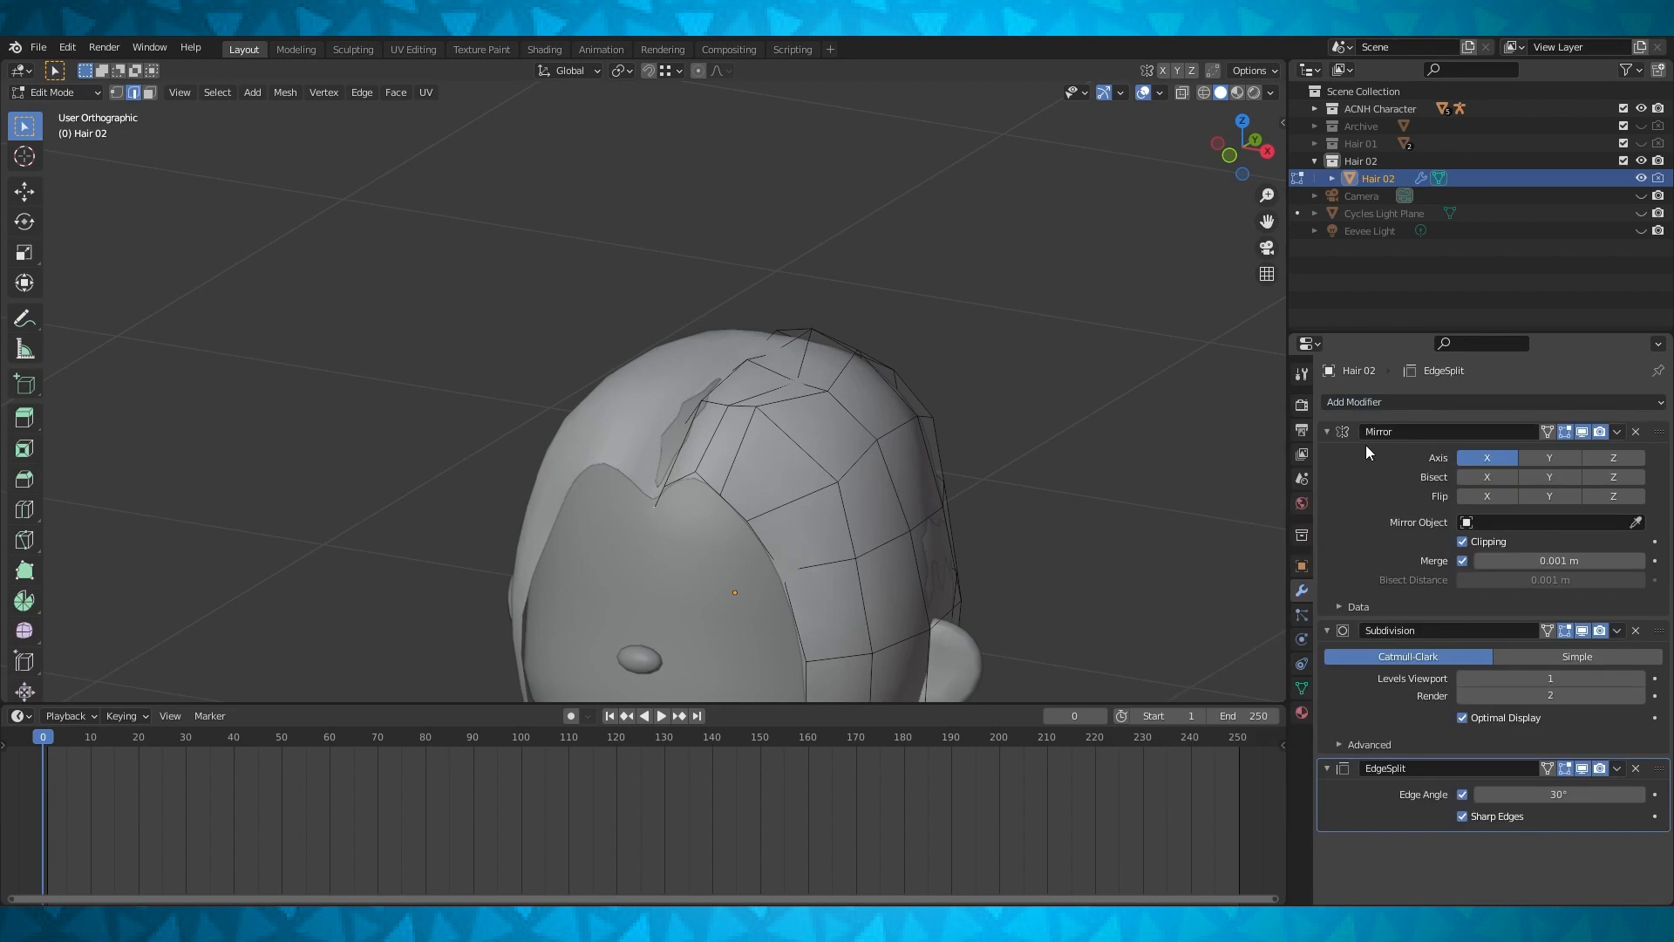
Turn off Edge Angle in the Edge Split modifier and hide the ACNH Character collection
left_click(1463, 794)
key("Tab")
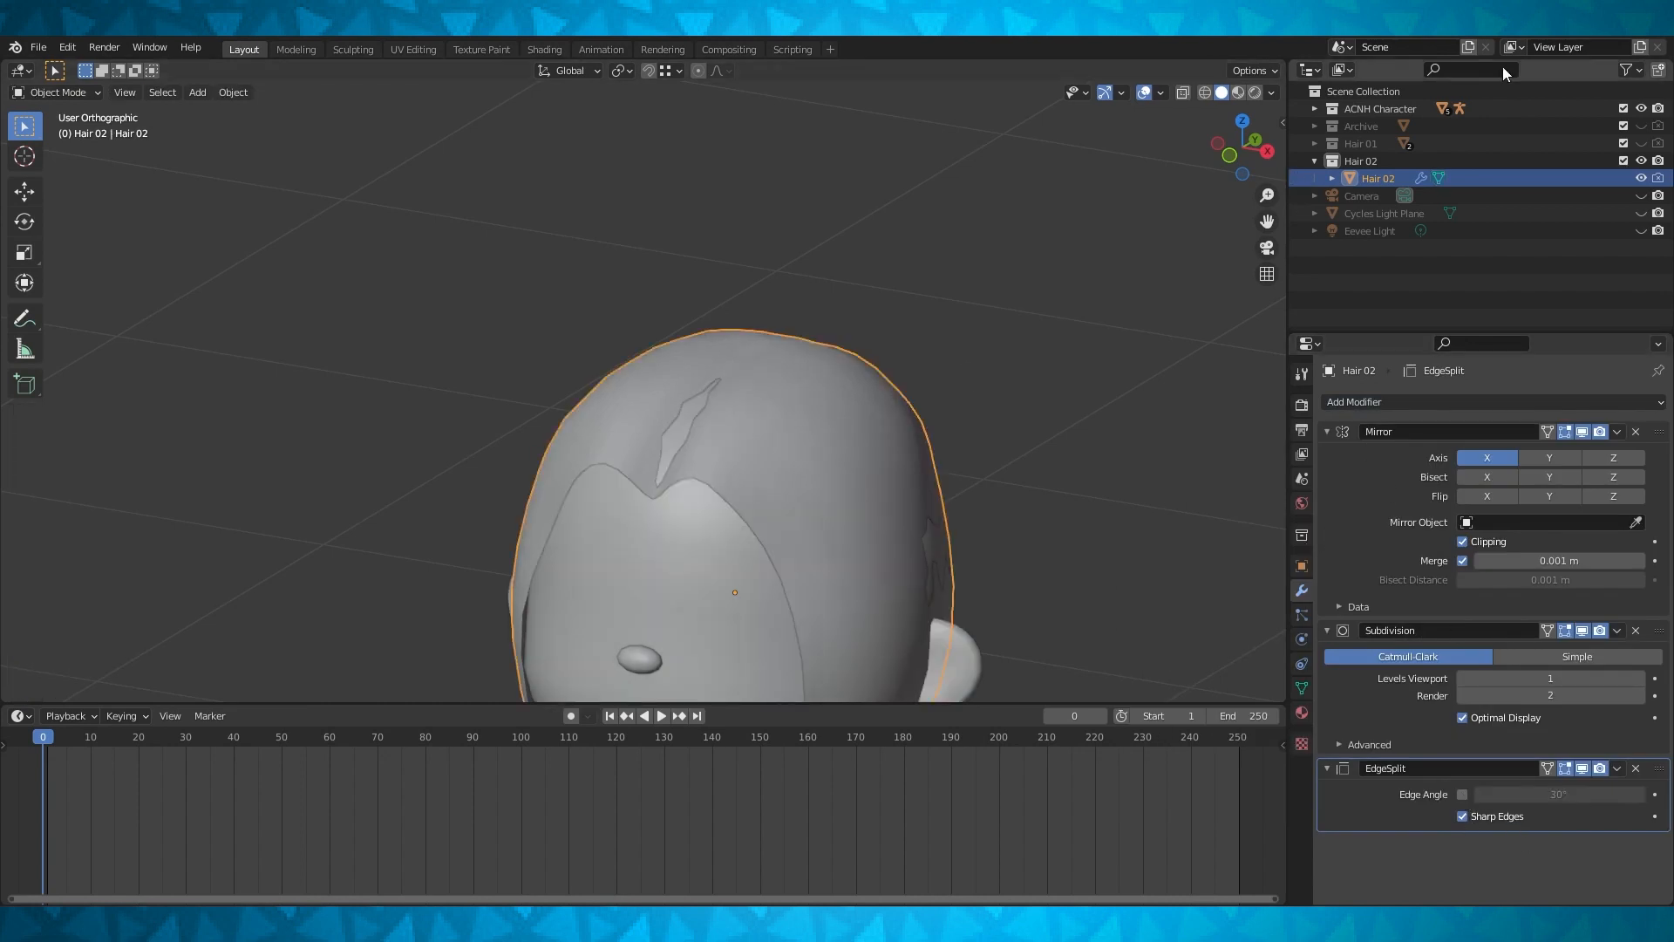
left_click(1640, 108)
middle_click_drag(926, 348, 977, 378)
middle_click_drag(860, 428, 877, 360, "shift")
left_click(1566, 768)
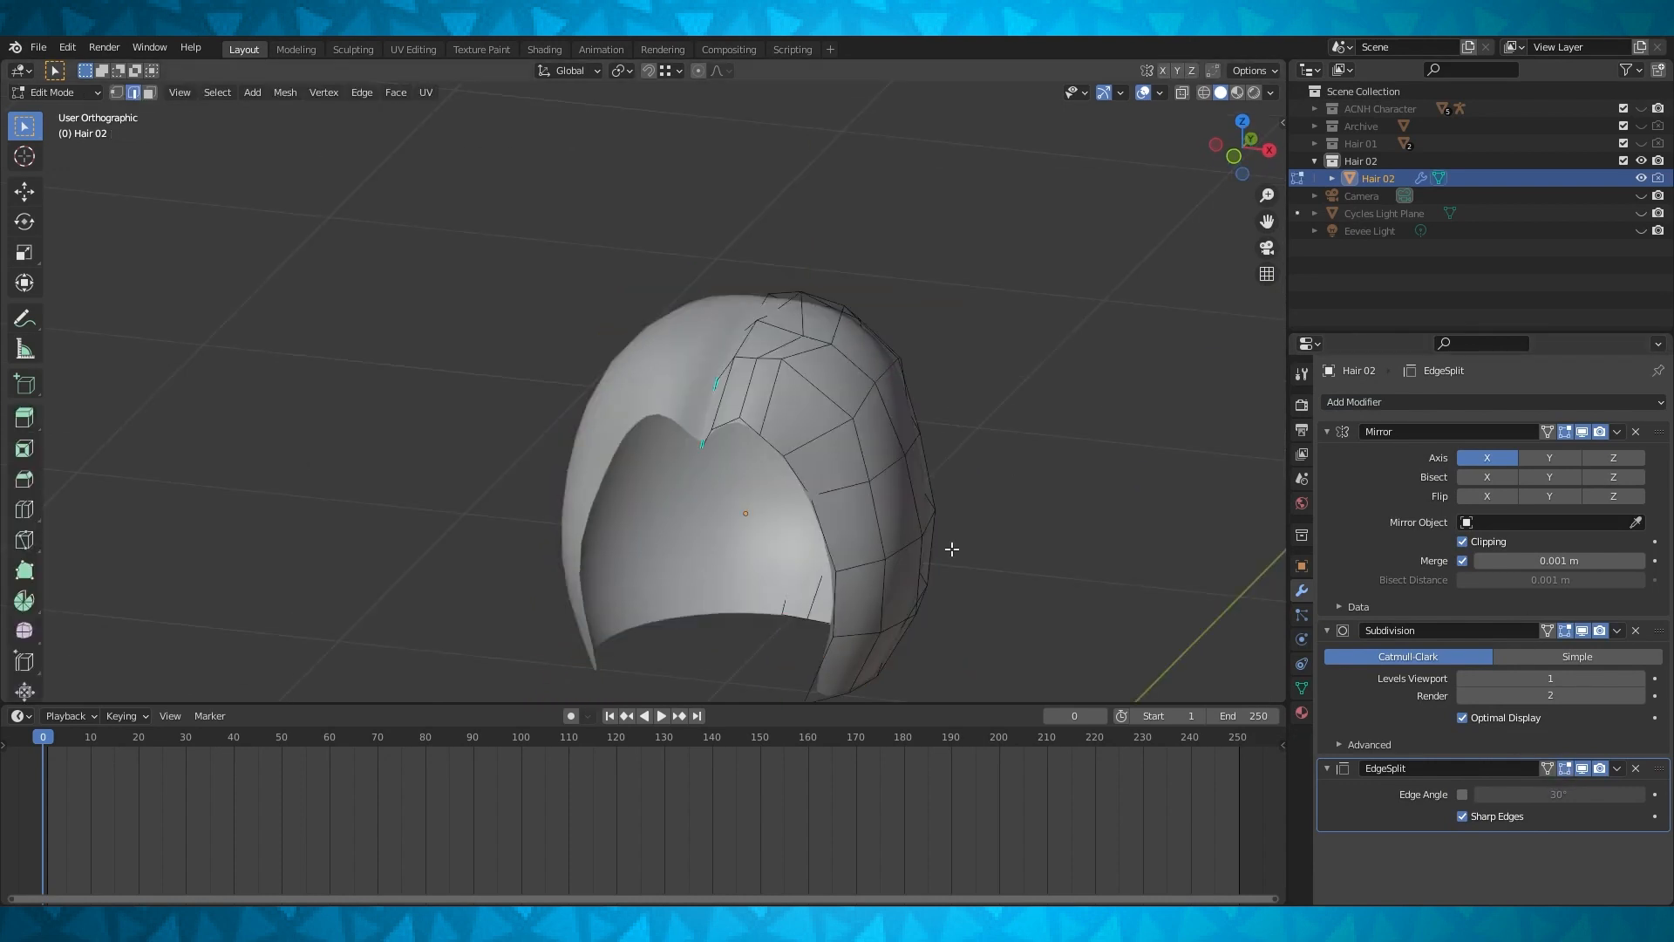
Add one centred edge loop to the hair, running along the band behind the front hairline
middle_click_drag(983, 520, 922, 405)
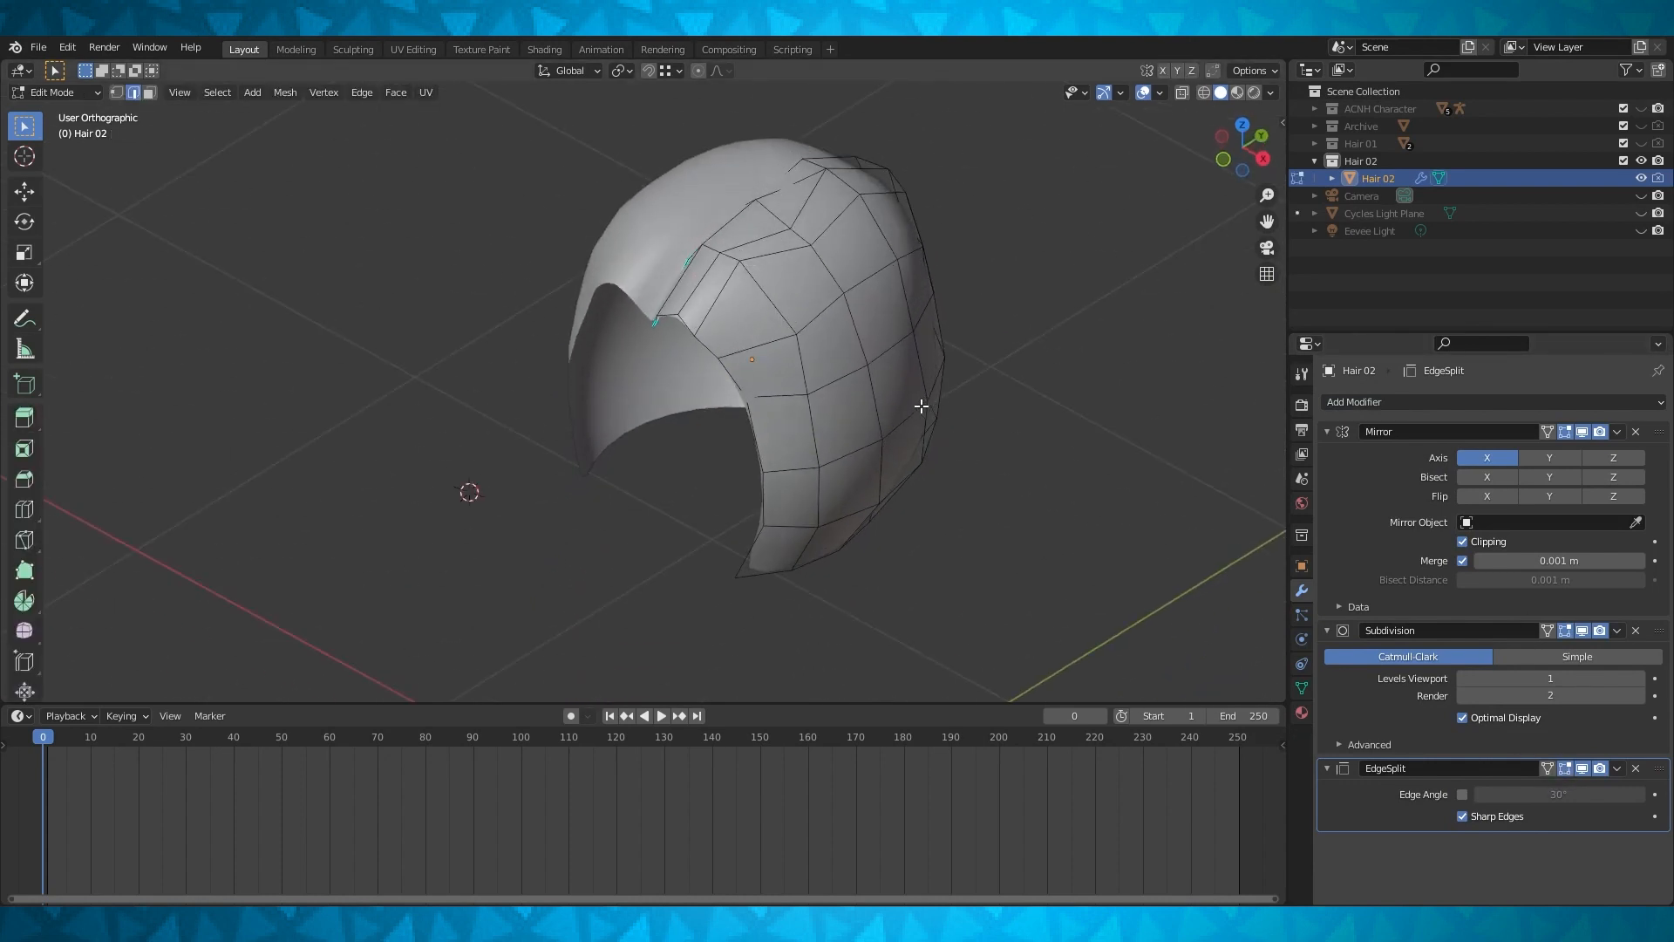
key("ctrl+r")
left_click(780, 350)
right_click(783, 353)
middle_click_drag(785, 356, 836, 318)
key("Tab")
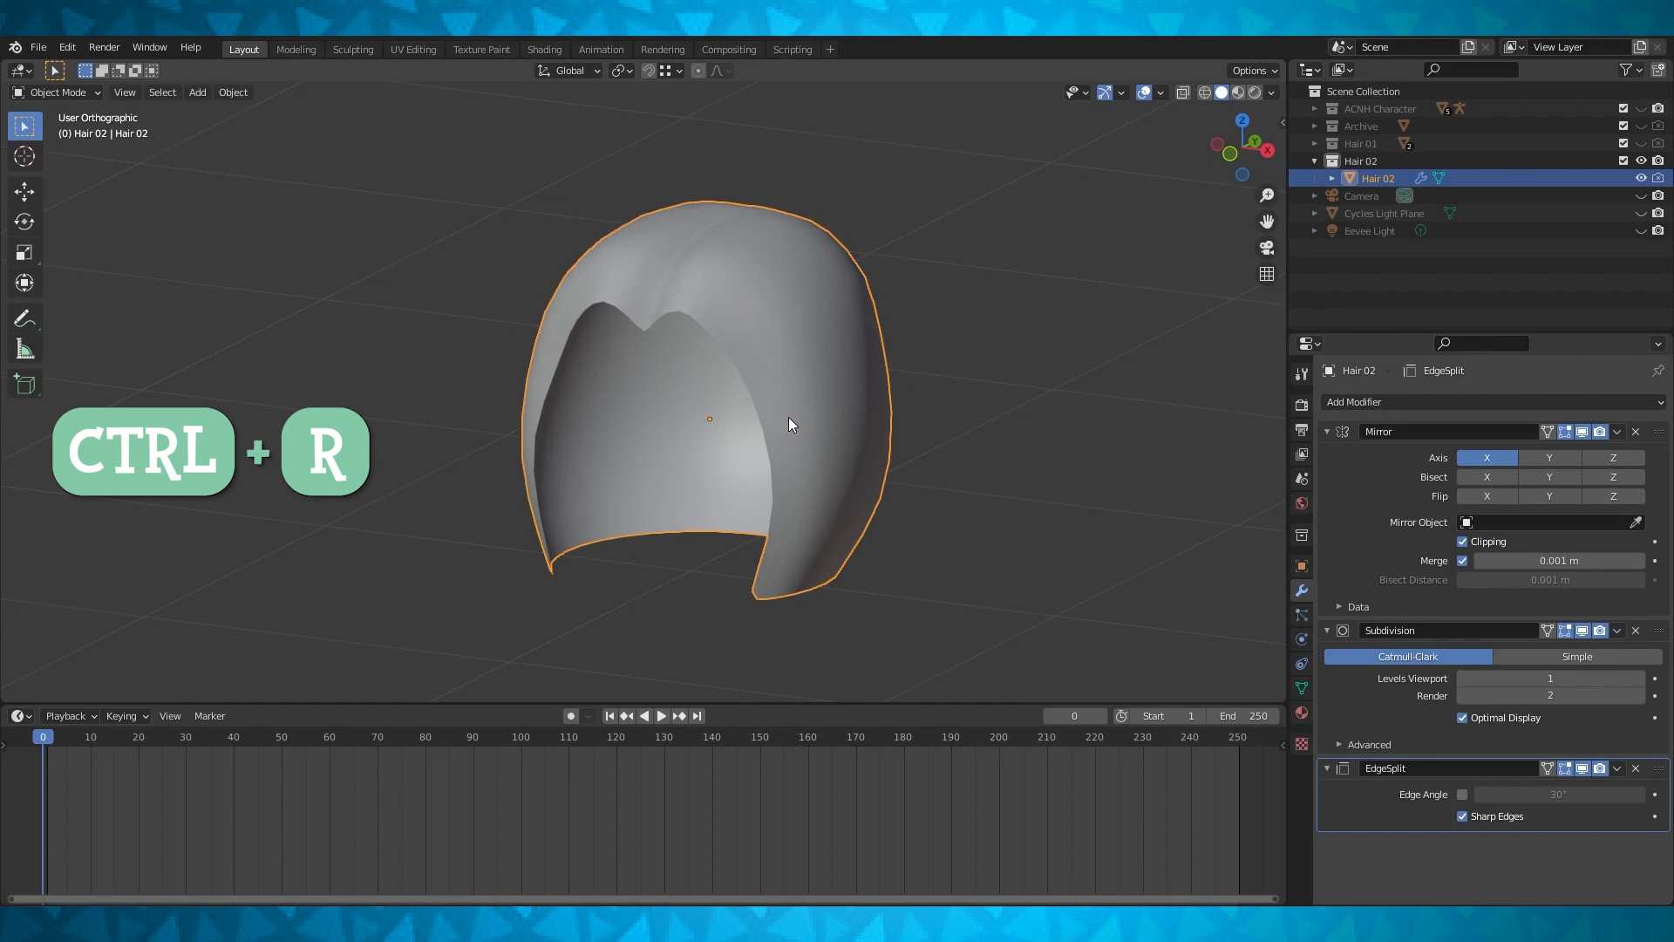
Snap the 3D cursor to the selected Hair 02 object and return to mesh editing
key("shift+s")
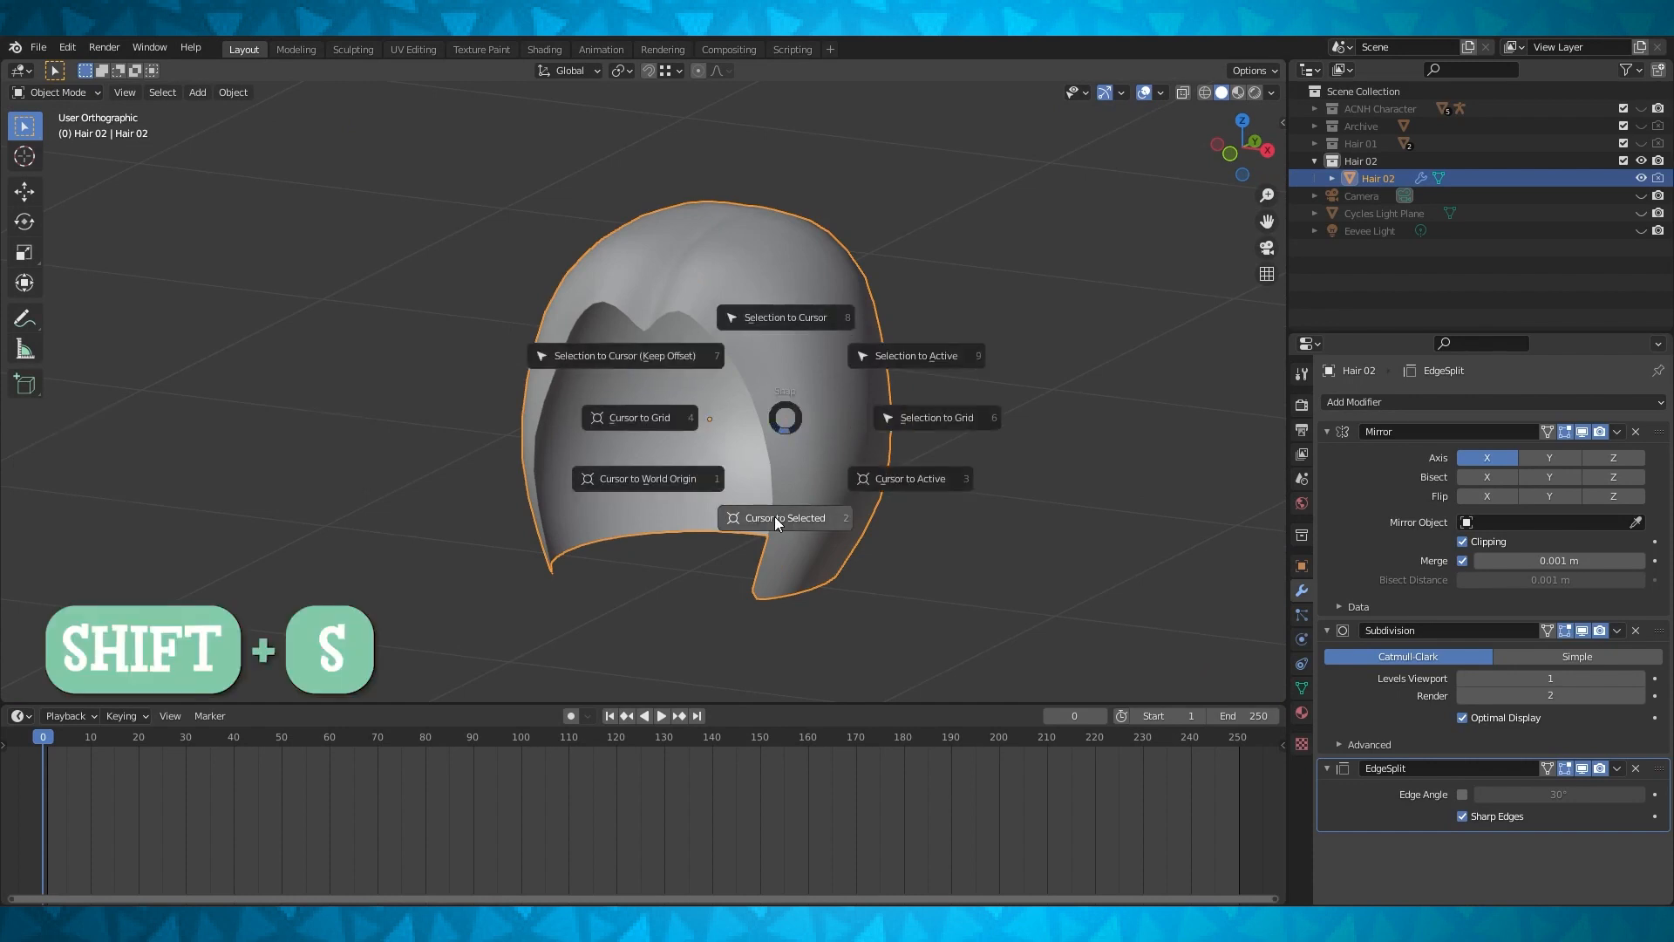
left_click(775, 518)
key("Tab")
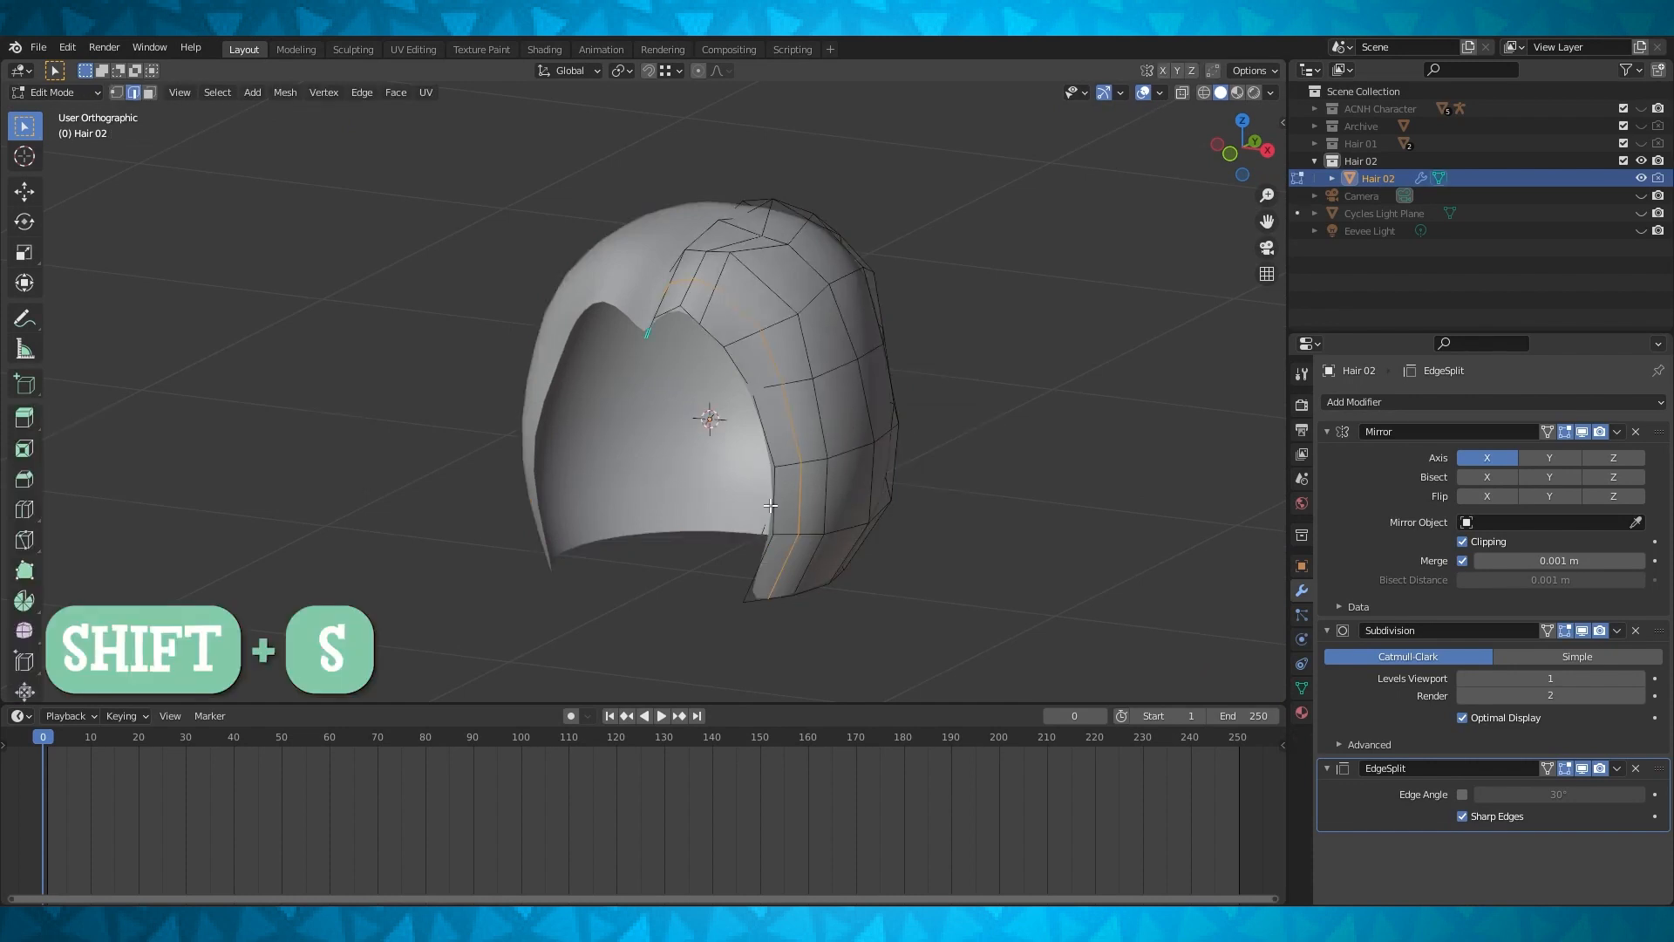
Set the transform pivot point to 3D Cursor and scale the new loop's side vertices outward
middle_click_drag(787, 256, 756, 279, "shift")
left_click(719, 346)
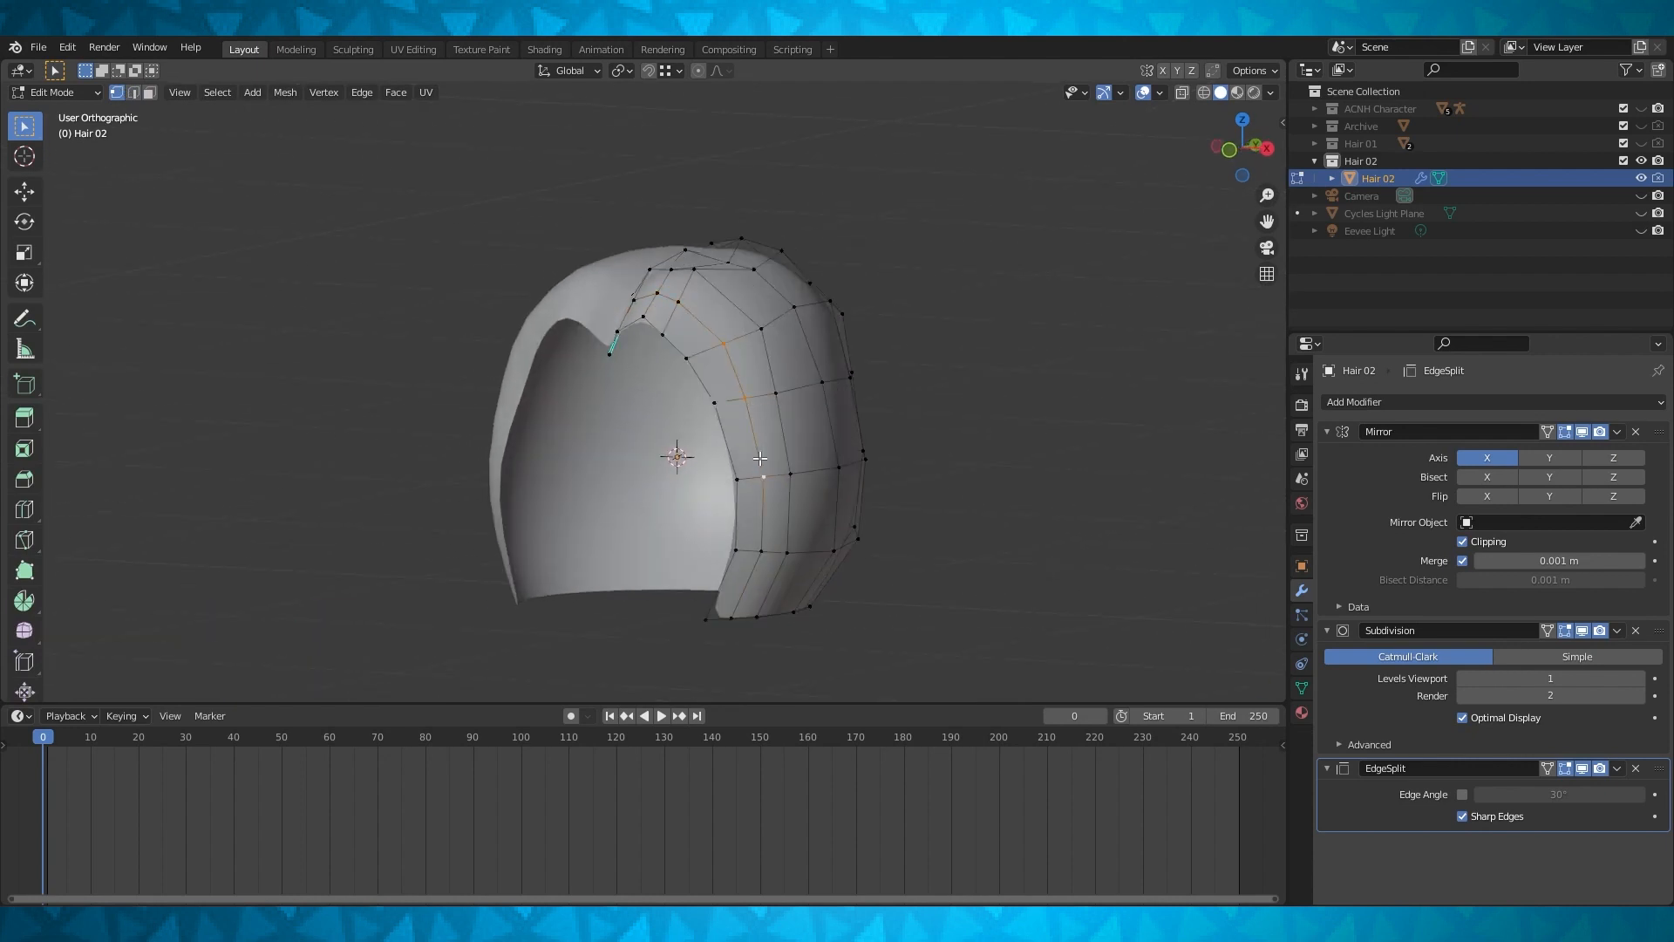
middle_click_drag(760, 458, 881, 478)
scroll(500, 502, "up", 2)
middle_click_drag(568, 484, 539, 523)
left_click(631, 70)
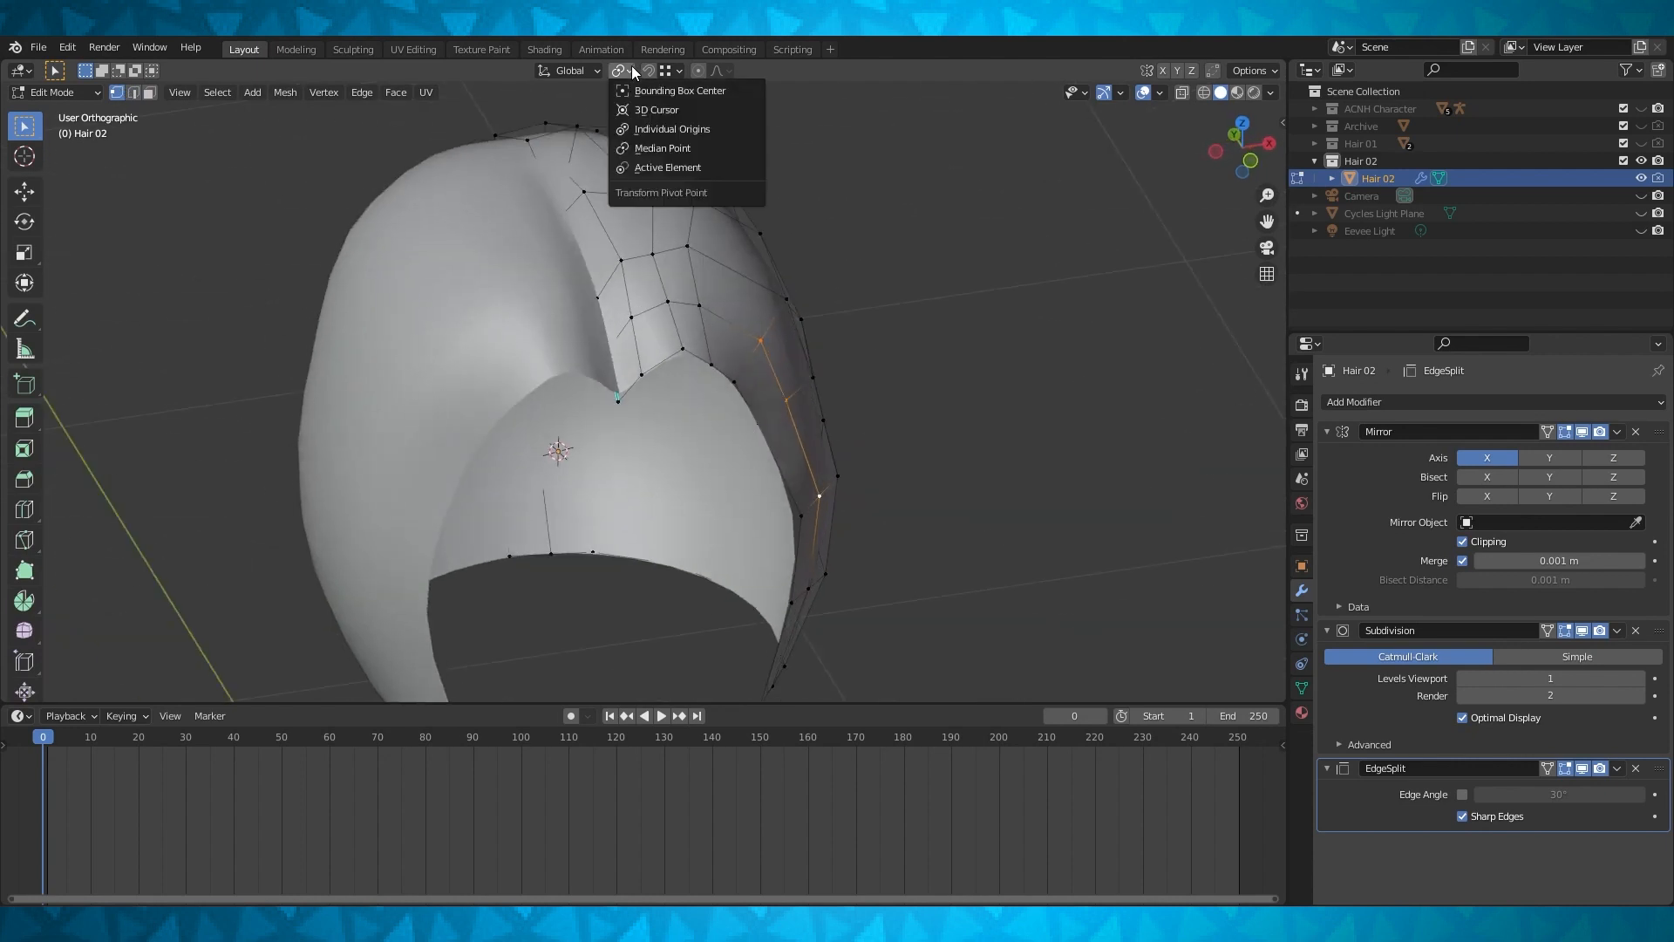
left_click(656, 110)
scroll(844, 288, "up", 2)
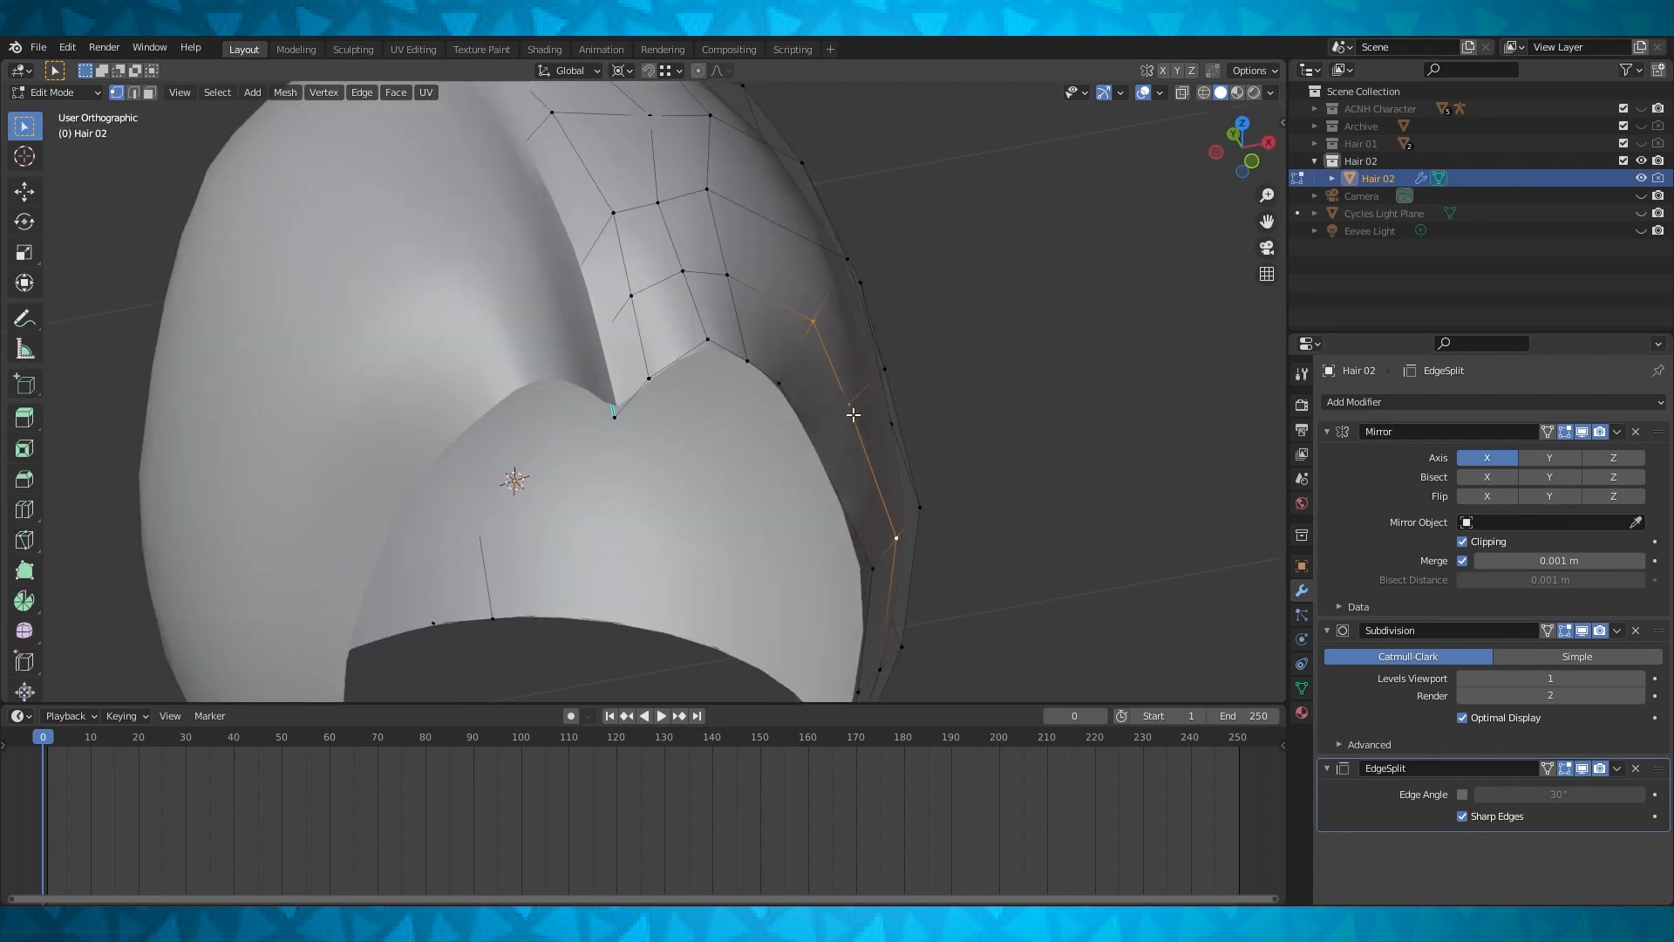
key("s")
left_click(903, 395)
Scale the new loop's upper vertex beside the fringe outward from the 3D cursor and check the smoothed hair
middle_click_drag(1025, 392, 916, 422)
scroll(1031, 339, "down", 2)
left_click(719, 355)
middle_click_drag(721, 356, 841, 362)
middle_click_drag(802, 360, 857, 371, "shift")
middle_click_drag(857, 370, 855, 436)
scroll(855, 437, "down", 1)
scroll(881, 416, "up", 1)
key("s")
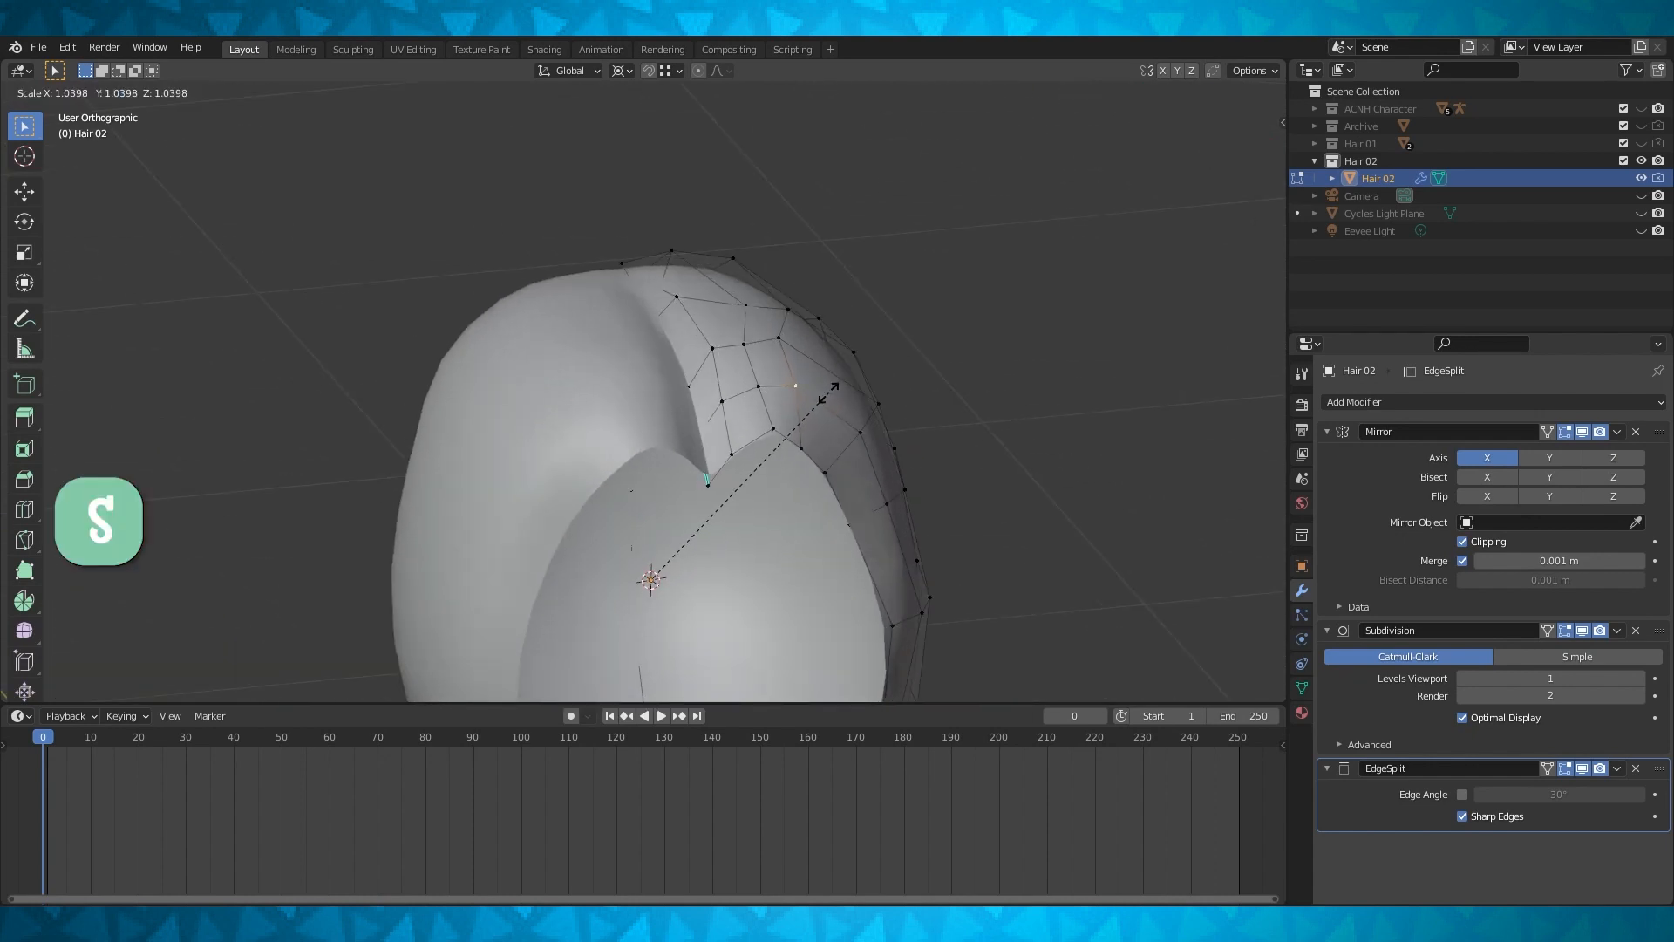
left_click(832, 390)
middle_click_drag(924, 392, 865, 410)
key("Tab")
middle_click_drag(865, 410, 854, 377, "shift")
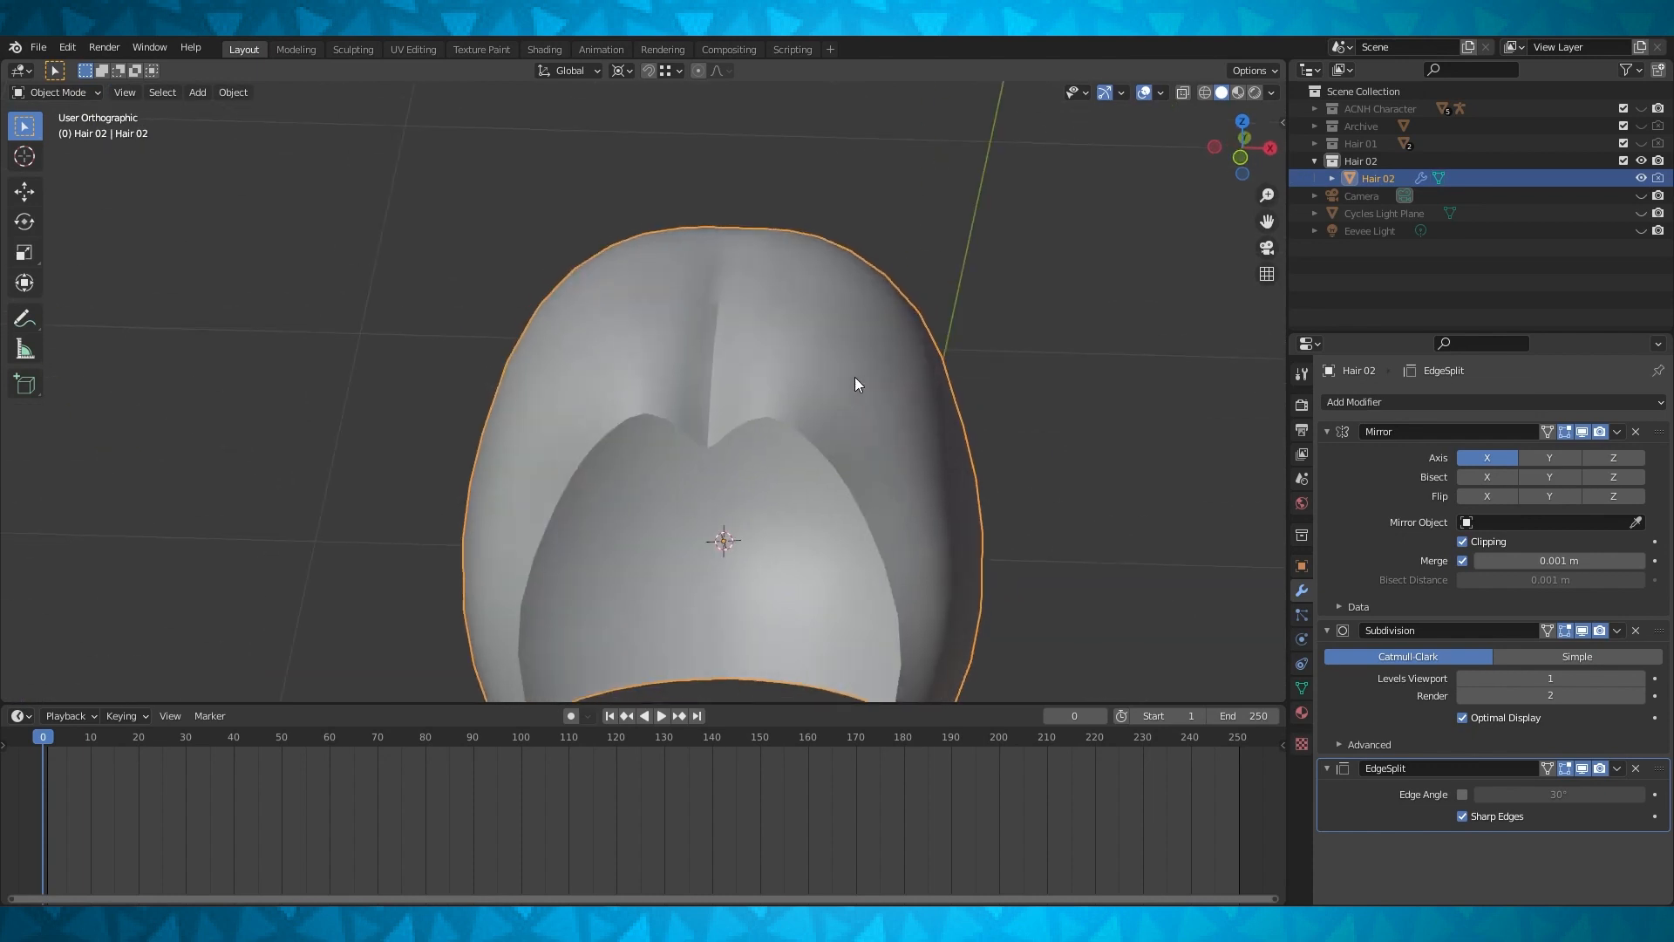
Adjust the front hairline peak vertex along X and raise it 0.009 m along Z
key("Tab")
key("g")
key("x")
left_click(823, 368)
middle_click_drag(823, 368, 785, 370)
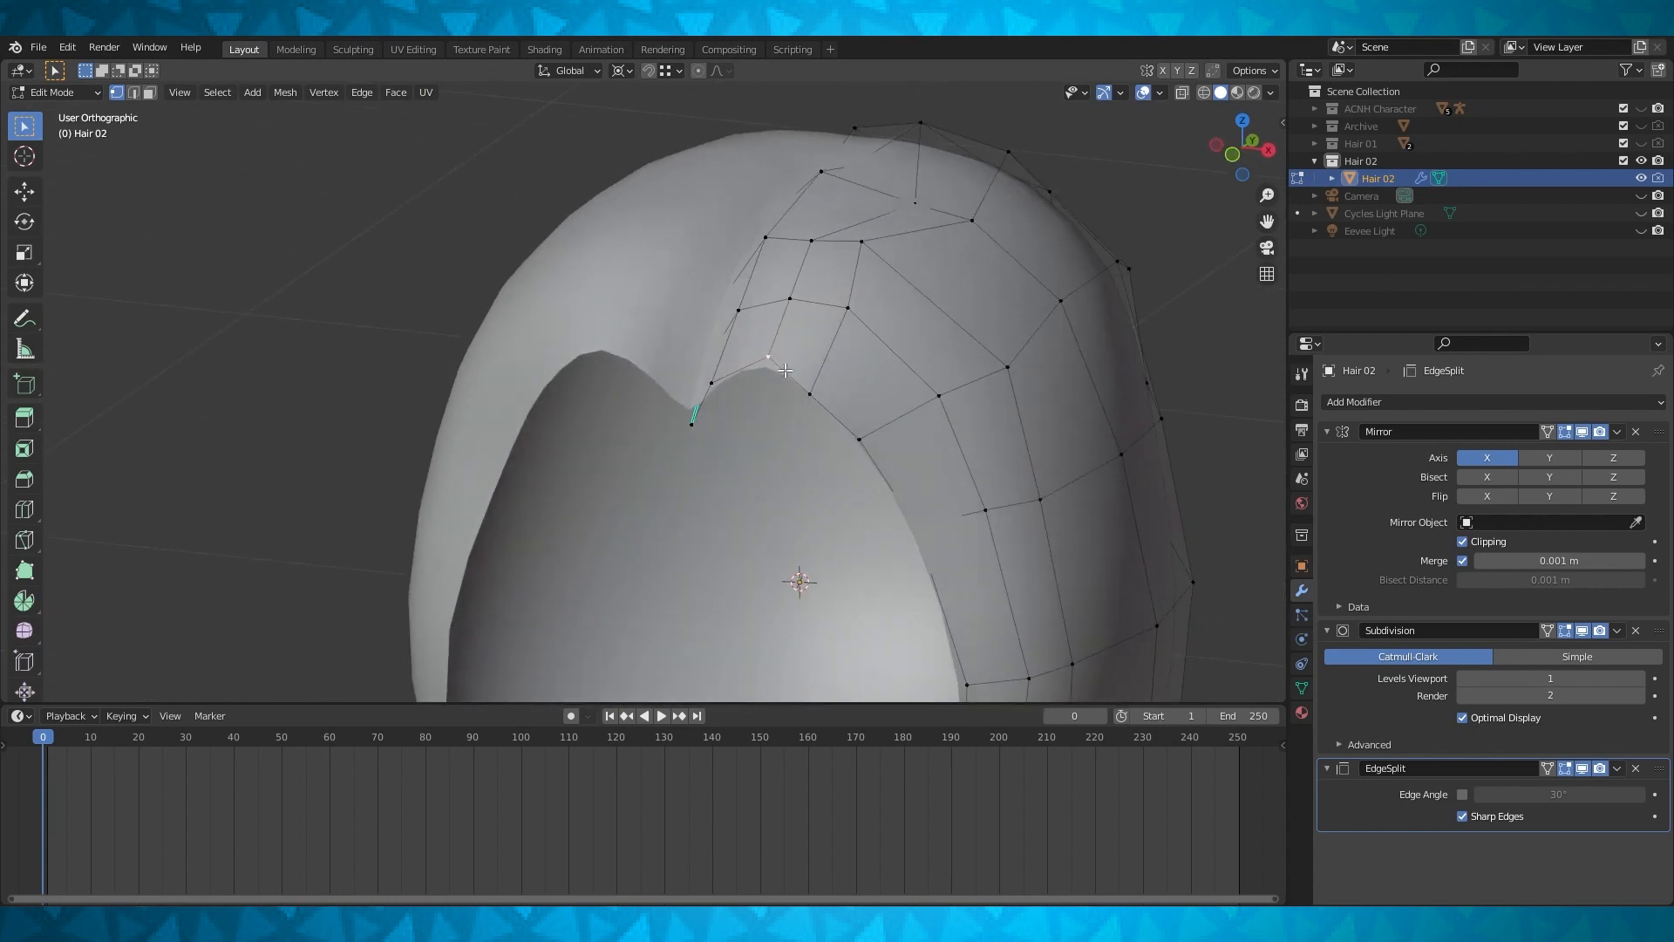
key("g")
key("z")
left_click(784, 359)
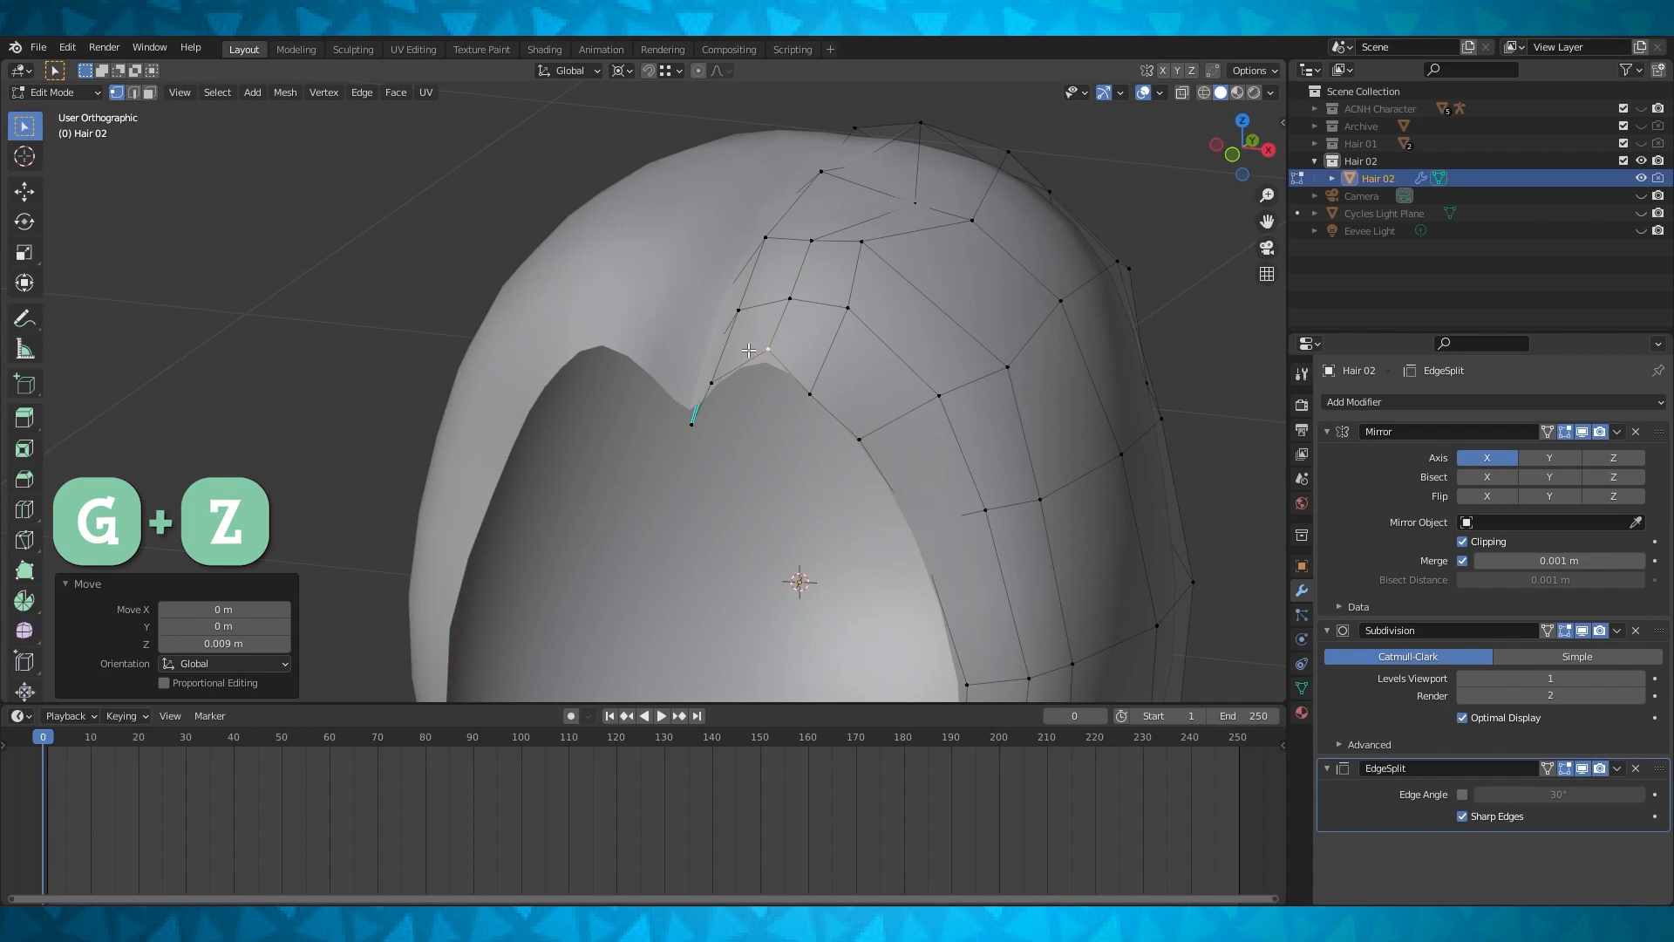
Scale the vertex above the hairline peak outward from the 3D cursor and slide it along its edge
middle_click_drag(783, 360, 876, 359)
middle_click_drag(774, 348, 715, 327)
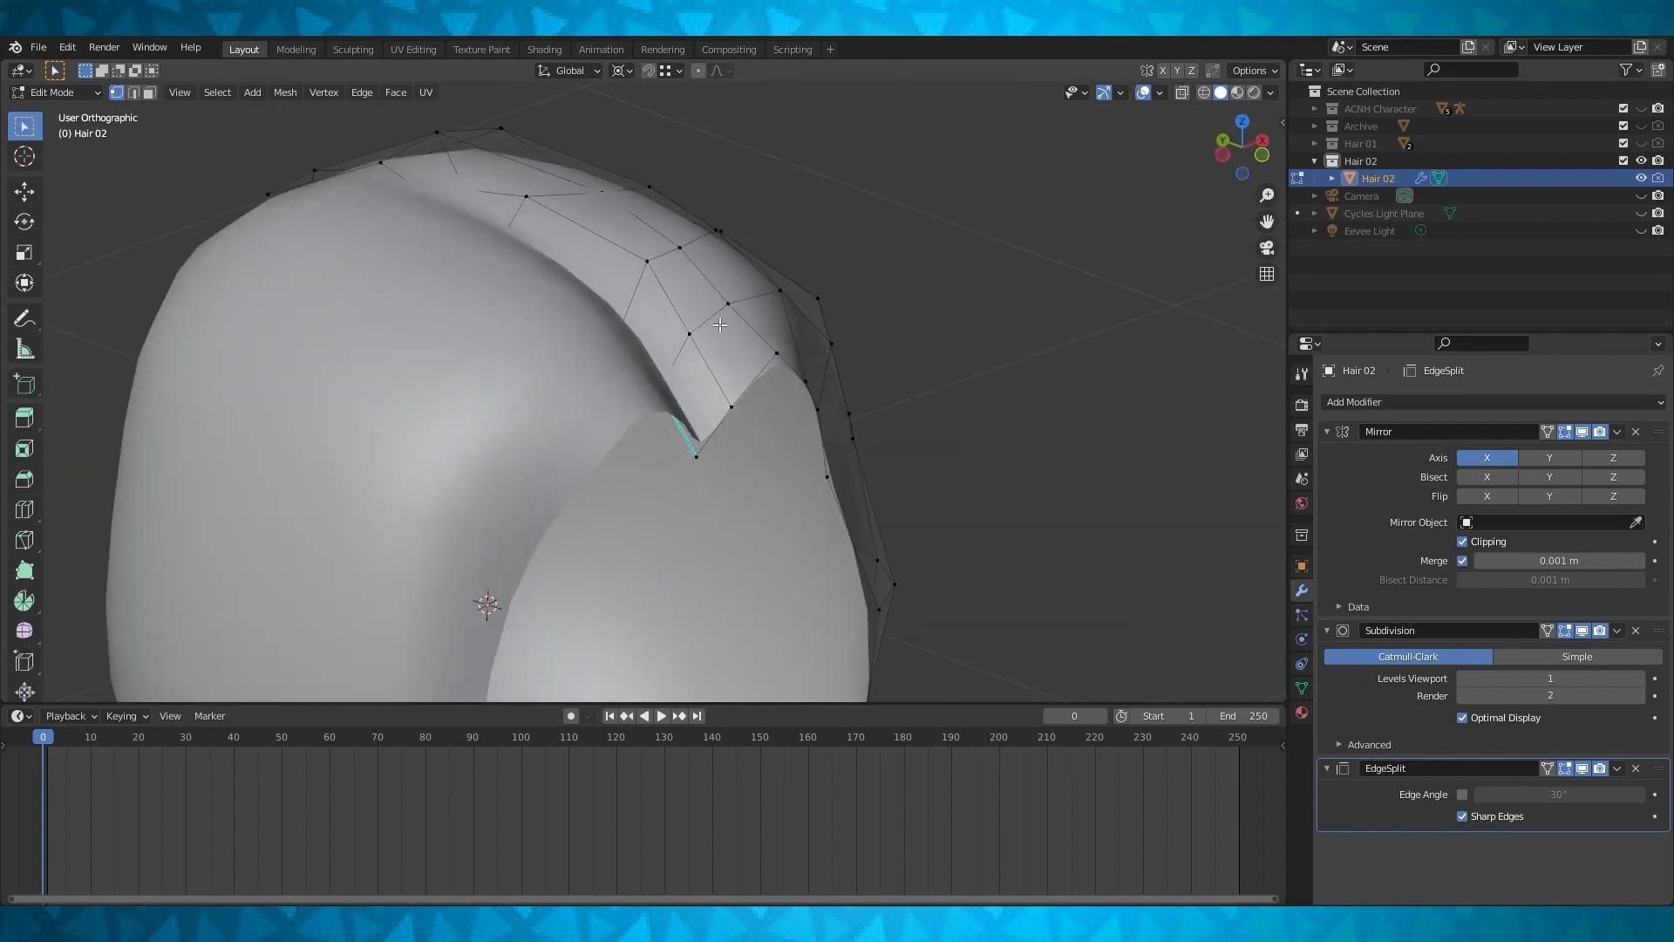
key("s")
left_click(735, 292)
key("g")
key("g")
left_click(763, 328)
middle_click_drag(764, 328, 798, 375)
key("Tab")
key("Tab")
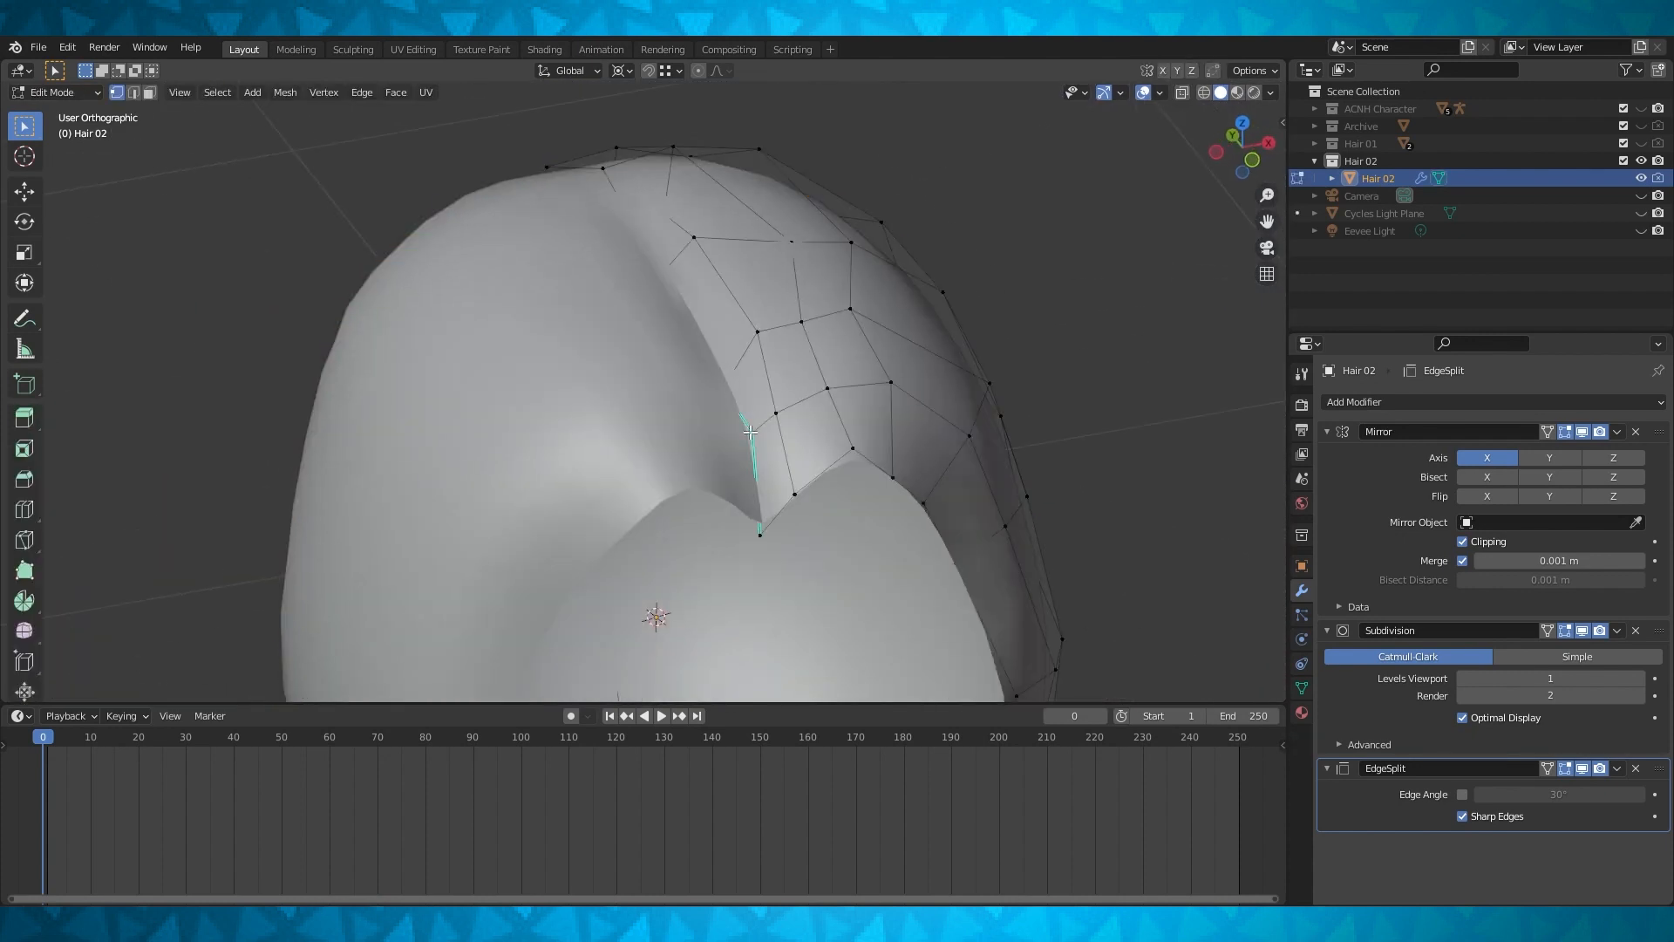
Check the parting vertices in wireframe shading, return to solid shading, and show the ACNH Character collection again
left_click(756, 434)
middle_click_drag(756, 433, 747, 411)
left_click(703, 464)
middle_click_drag(702, 464, 653, 530)
scroll(654, 530, "up", 1)
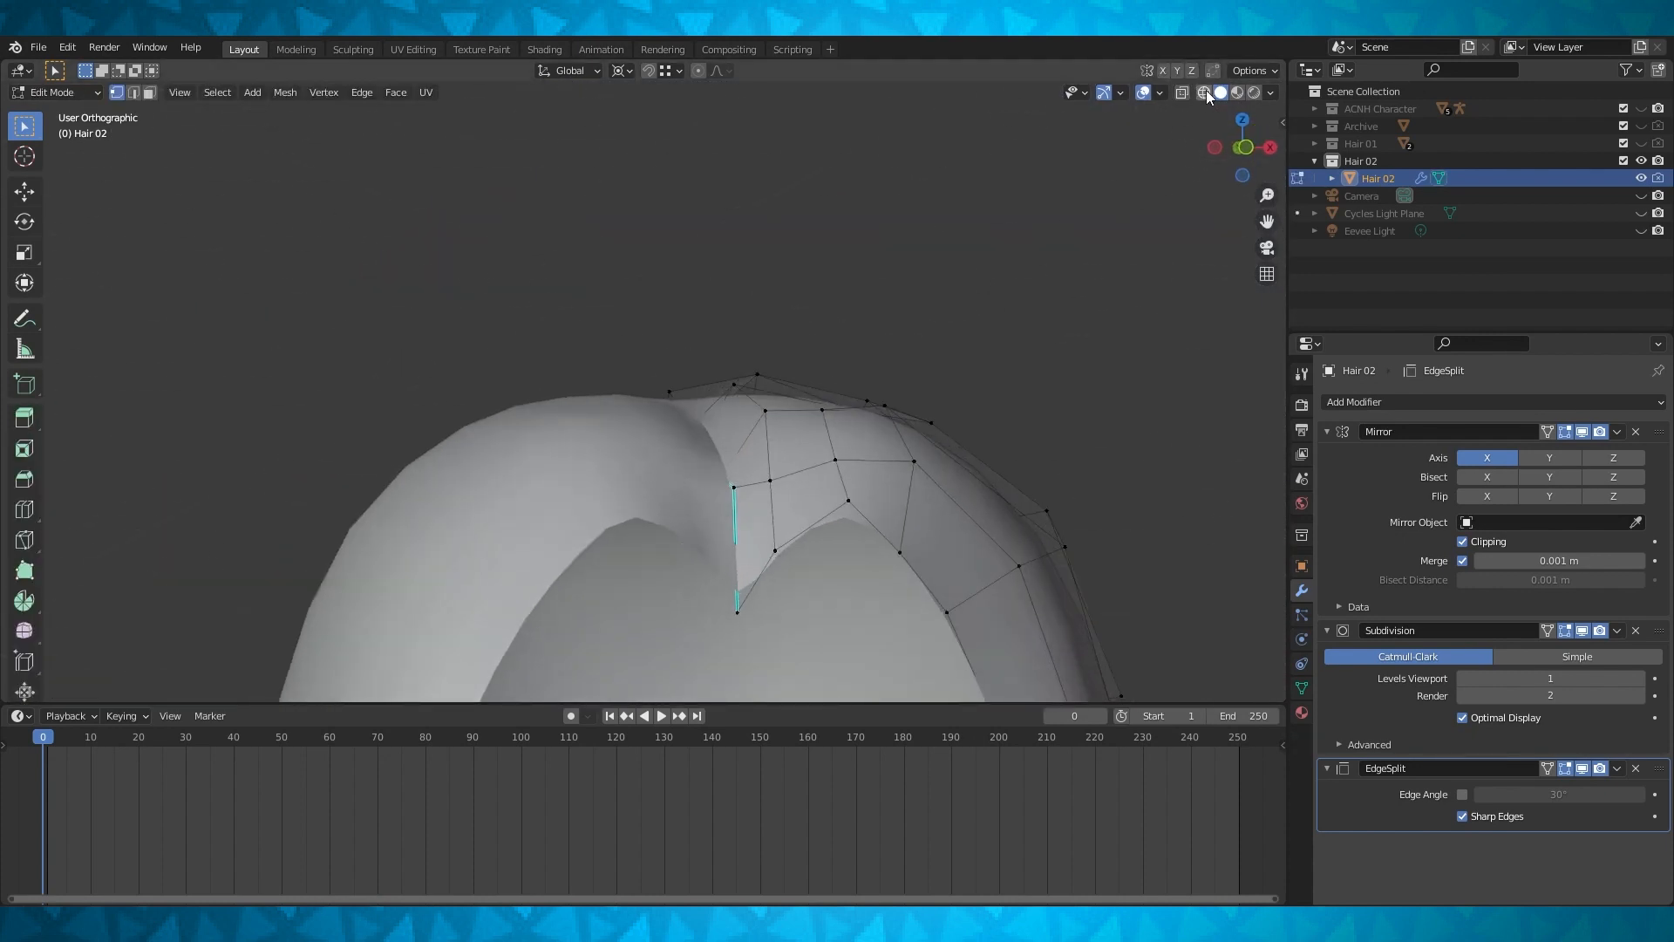
left_click(1204, 93)
middle_click_drag(948, 356, 1019, 268, "shift")
left_click(1221, 92)
left_click(1641, 109)
Raise the central parting vertices along Z to cover the head showing through the hair
middle_click_drag(954, 339, 789, 382)
scroll(810, 390, "up", 1)
key("g")
key("z")
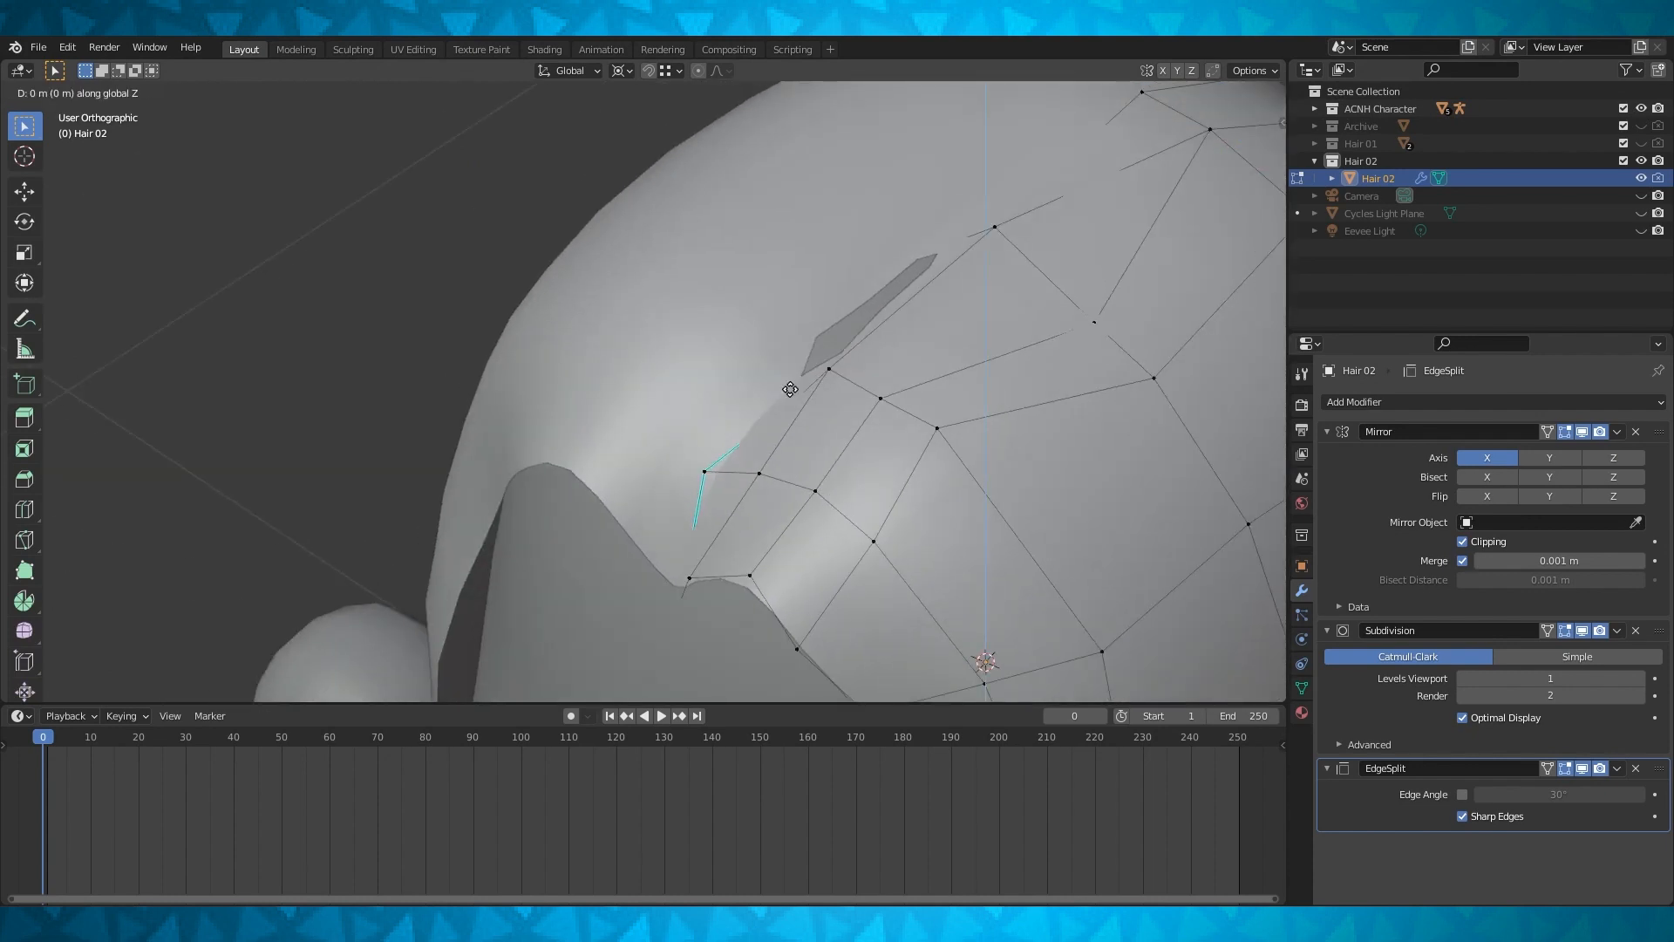
left_click(790, 368)
middle_click_drag(790, 368, 715, 414)
scroll(813, 338, "down", 2)
key("Tab")
scroll(814, 338, "down", 1)
key("Tab")
scroll(889, 286, "down", 2)
key("g")
key("z")
left_click(725, 402)
Lower the vertex beside the parting by about 0.02 m along Z
scroll(767, 409, "up", 3)
left_click(778, 407)
key("g")
key("z")
left_click(829, 437)
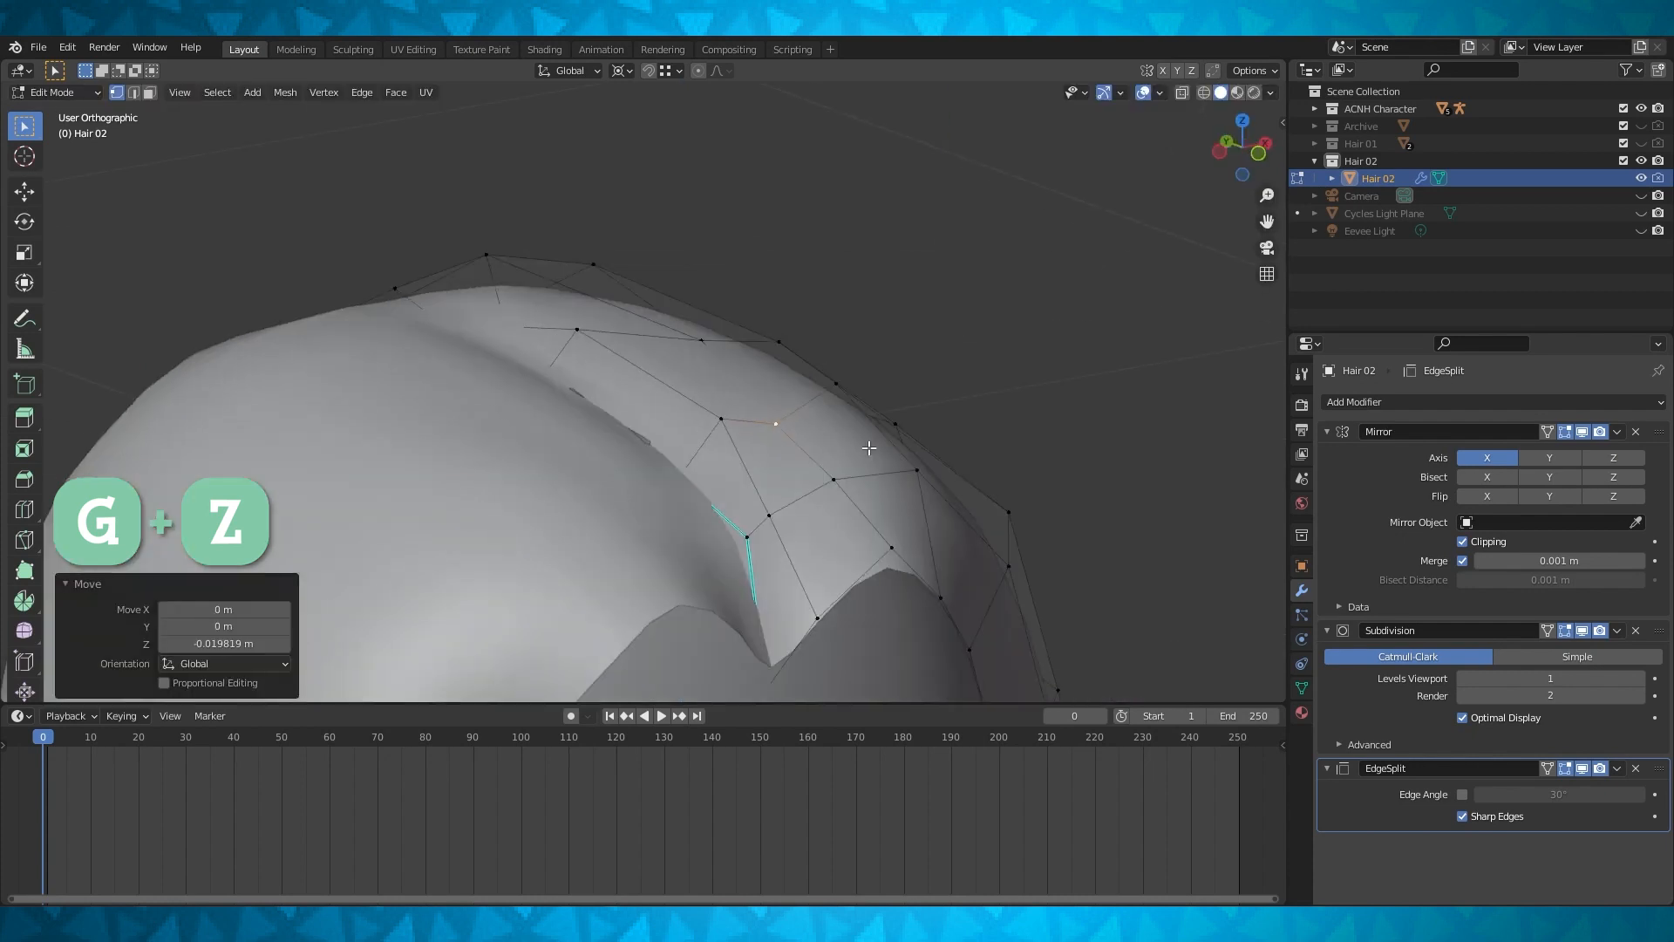
key("Tab")
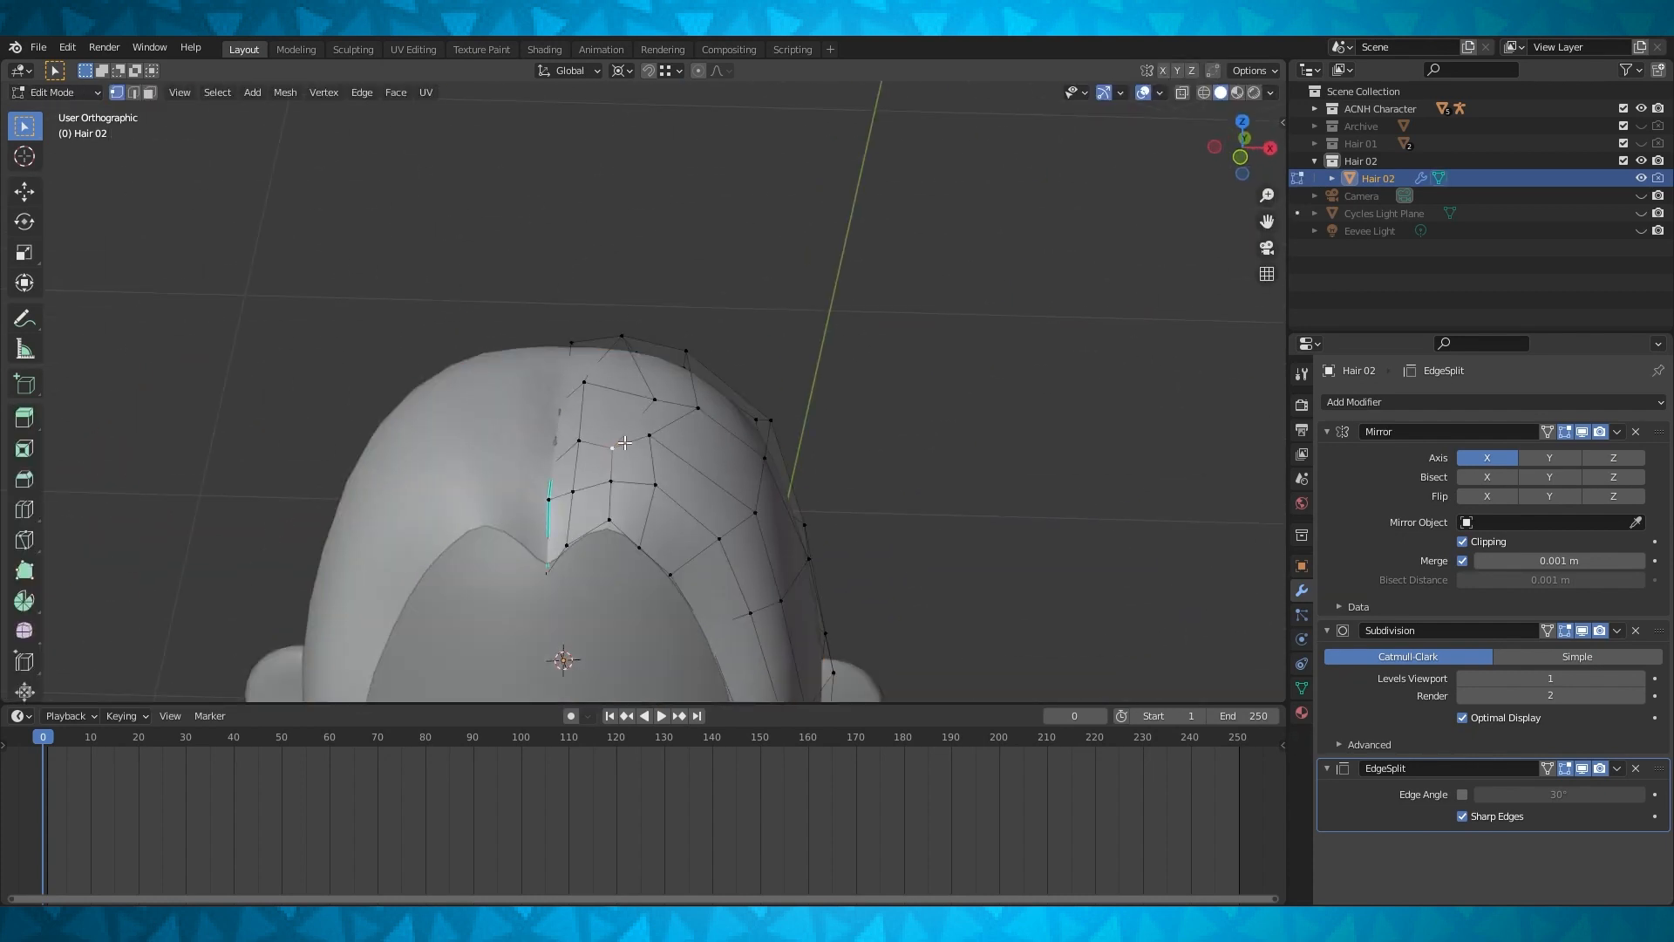
Lower the next vertex out from the parting by about 0.014 m along Z
left_click(649, 437)
middle_click_drag(654, 441, 606, 445)
scroll(611, 449, "up", 2)
key("g")
key("z")
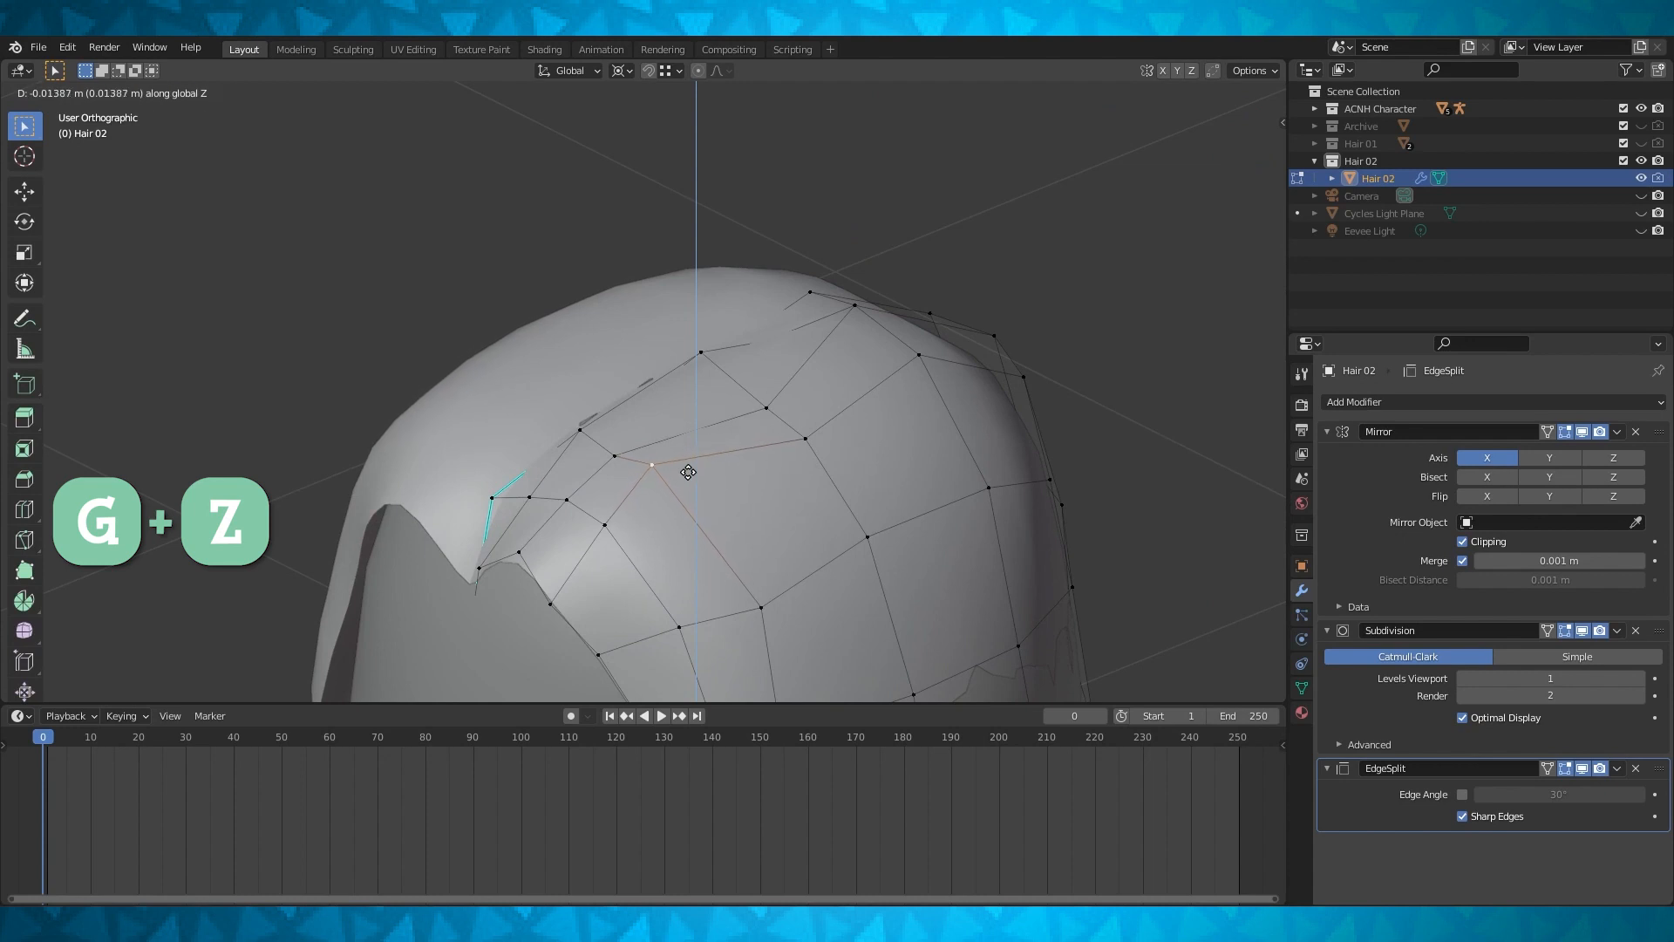
left_click(687, 472)
Slide the vertex above the hairline peak along its edge by a factor of 0.125
middle_click_drag(687, 472, 755, 420)
scroll(794, 364, "up", 2)
left_click(639, 442)
key("g")
key("g")
left_click(619, 449)
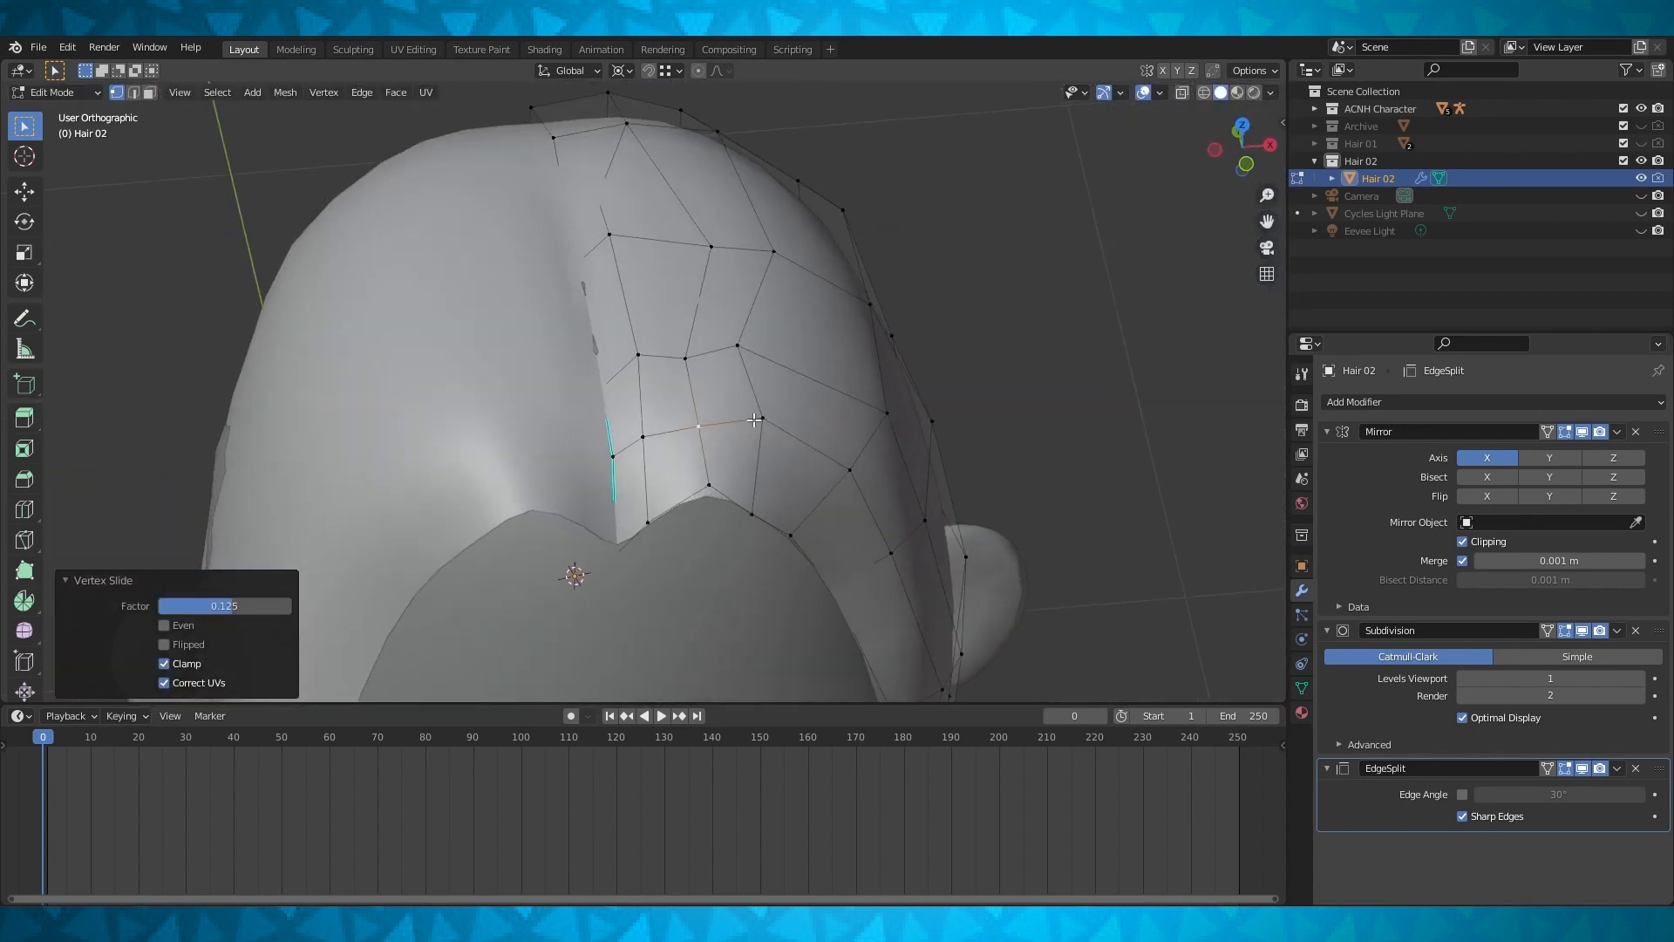
Scale the vertex closest to the sharp parting edge about the 3D cursor
left_click(642, 439)
middle_click_drag(642, 439, 809, 392)
scroll(785, 403, "up", 1)
key("s")
left_click(811, 385)
Adjust the vertex beside the parting along X and check the smoothed hair outside Edit Mode
scroll(809, 392, "up", 2)
middle_click_drag(685, 384, 726, 373)
key("g")
key("x")
left_click(683, 389)
scroll(683, 389, "down", 4)
key("Tab")
key("Tab")
key("Tab")
key("Tab")
Scale the upper side vertex of the hair outward from the 3D cursor
left_click(738, 325)
scroll(698, 357, "up", 1)
scroll(726, 373, "up", 2)
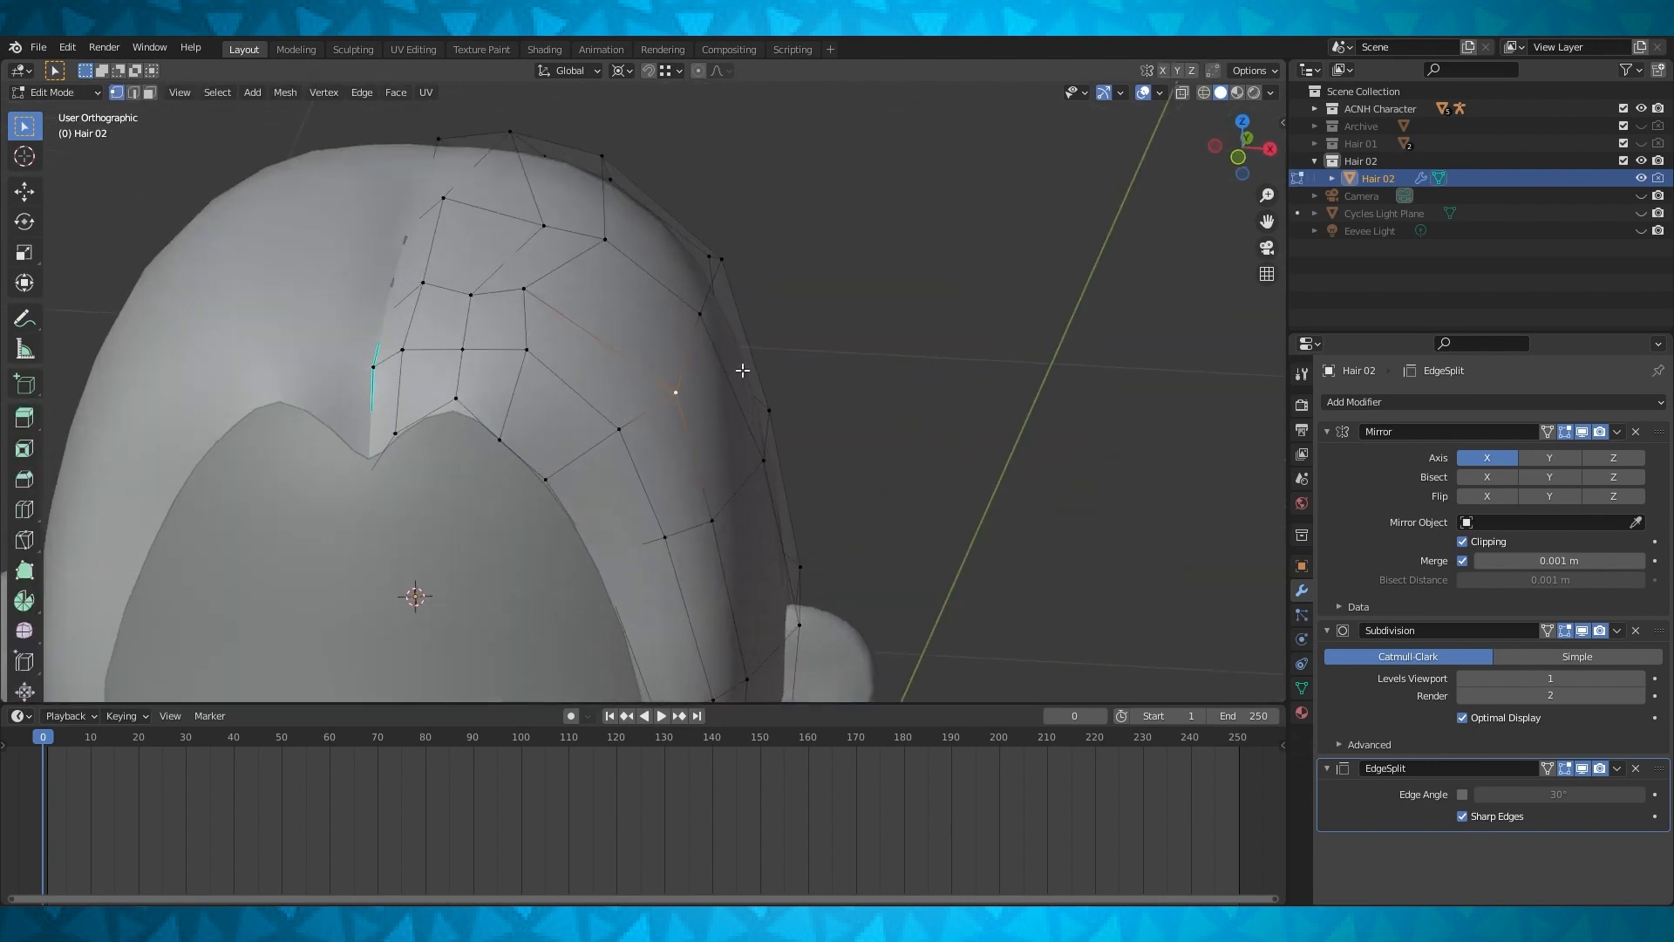
key("s")
left_click(765, 365)
Scale another selected hair vertex about the 3D cursor to refine the hair's fit around the head
middle_click_drag(765, 364, 788, 489)
key("s")
left_click(766, 430)
scroll(788, 489, "down", 3)
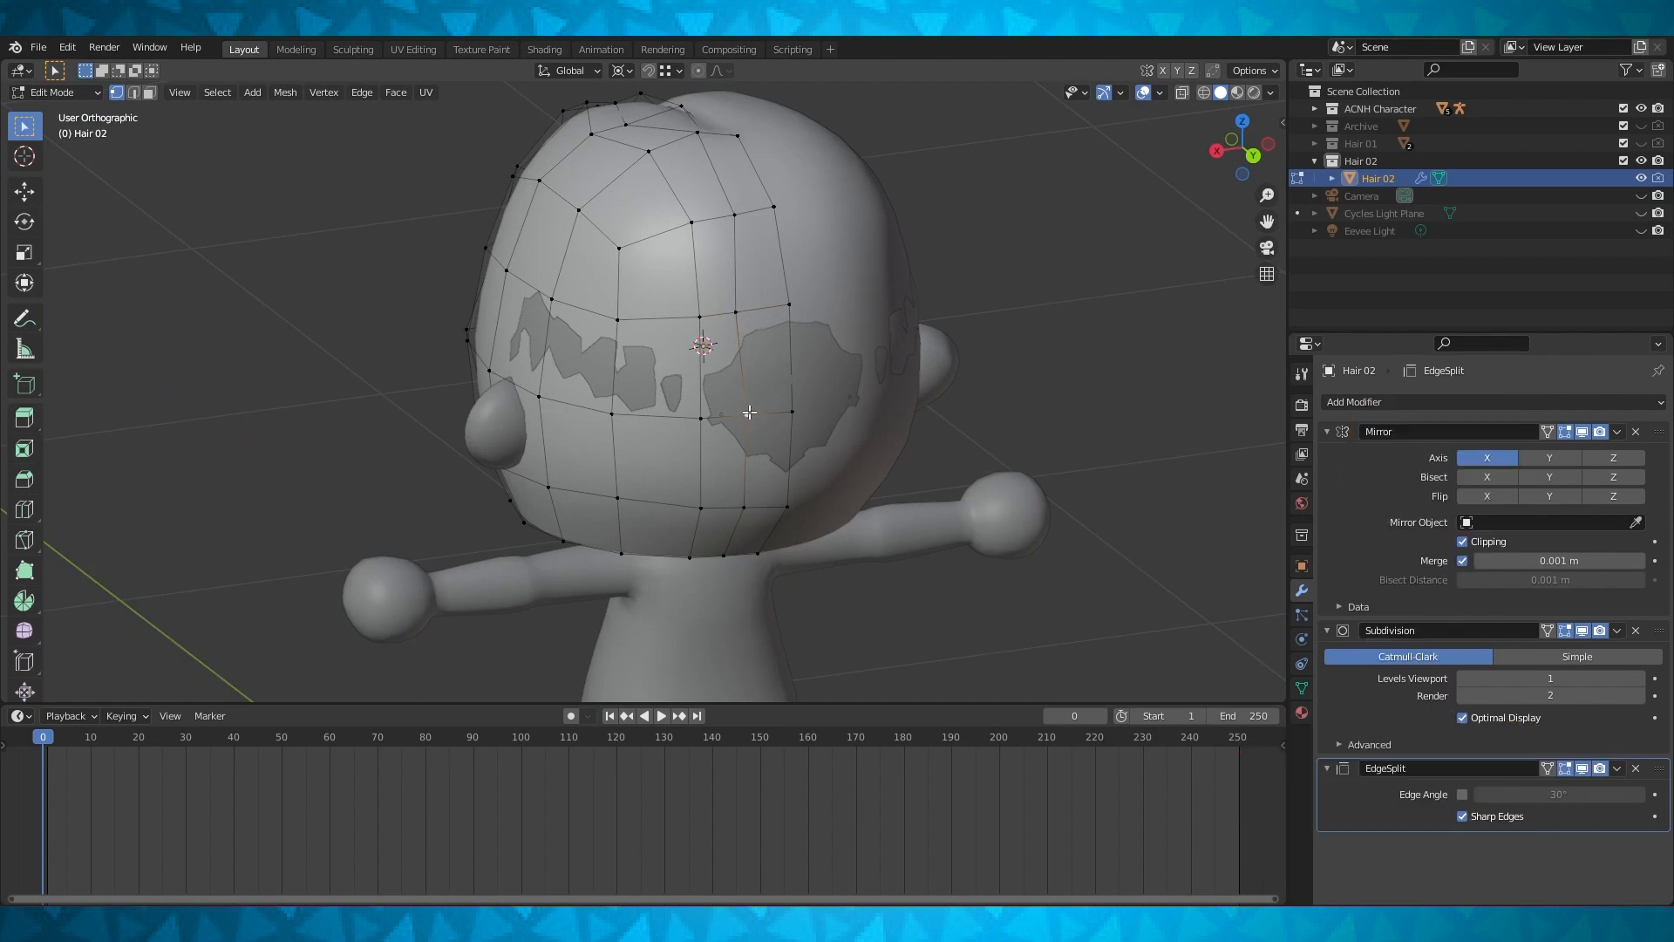
Slide the back-of-head vertex and the lower vertex beneath it along their edges to even out the hair topology
scroll(746, 414, "up", 1)
middle_click_drag(769, 401, 761, 365)
key("g")
key("g")
left_click(773, 419)
left_click(754, 509)
middle_click_drag(753, 509, 764, 290)
scroll(766, 444, "up", 2)
key("g")
key("g")
left_click(747, 314)
Check the smoothed hair outside Edit Mode and slide the selected lower back vertex along its edge
left_click(725, 462)
scroll(715, 462, "down", 4)
key("Tab")
key("Tab")
middle_click_drag(653, 482, 653, 348)
scroll(747, 349, "up", 3)
key("g")
key("g")
left_click(766, 347)
Slide the vertices at the back of the hair along their edges and adjust the last one along X
key("g")
key("g")
left_click(785, 343)
key("g")
key("g")
left_click(668, 398)
key("g")
key("x")
left_click(661, 395)
Slide the selected lower back vertex along its connecting edges twice to refine its spacing
middle_click_drag(680, 479, 678, 365)
key("g")
key("g")
left_click(678, 485)
key("g")
key("g")
left_click(675, 463)
Slide two neighbouring vertices behind the ear along their edges to even out the grid
left_click(623, 508)
middle_click_drag(625, 508, 762, 405, "shift")
key("g")
key("g")
left_click(666, 428)
left_click(748, 462)
key("g")
key("g")
left_click(742, 455)
Slide the bottom-edge hair vertex above the neck along the rim by a factor of 0.54
left_click(628, 530)
key("g")
key("g")
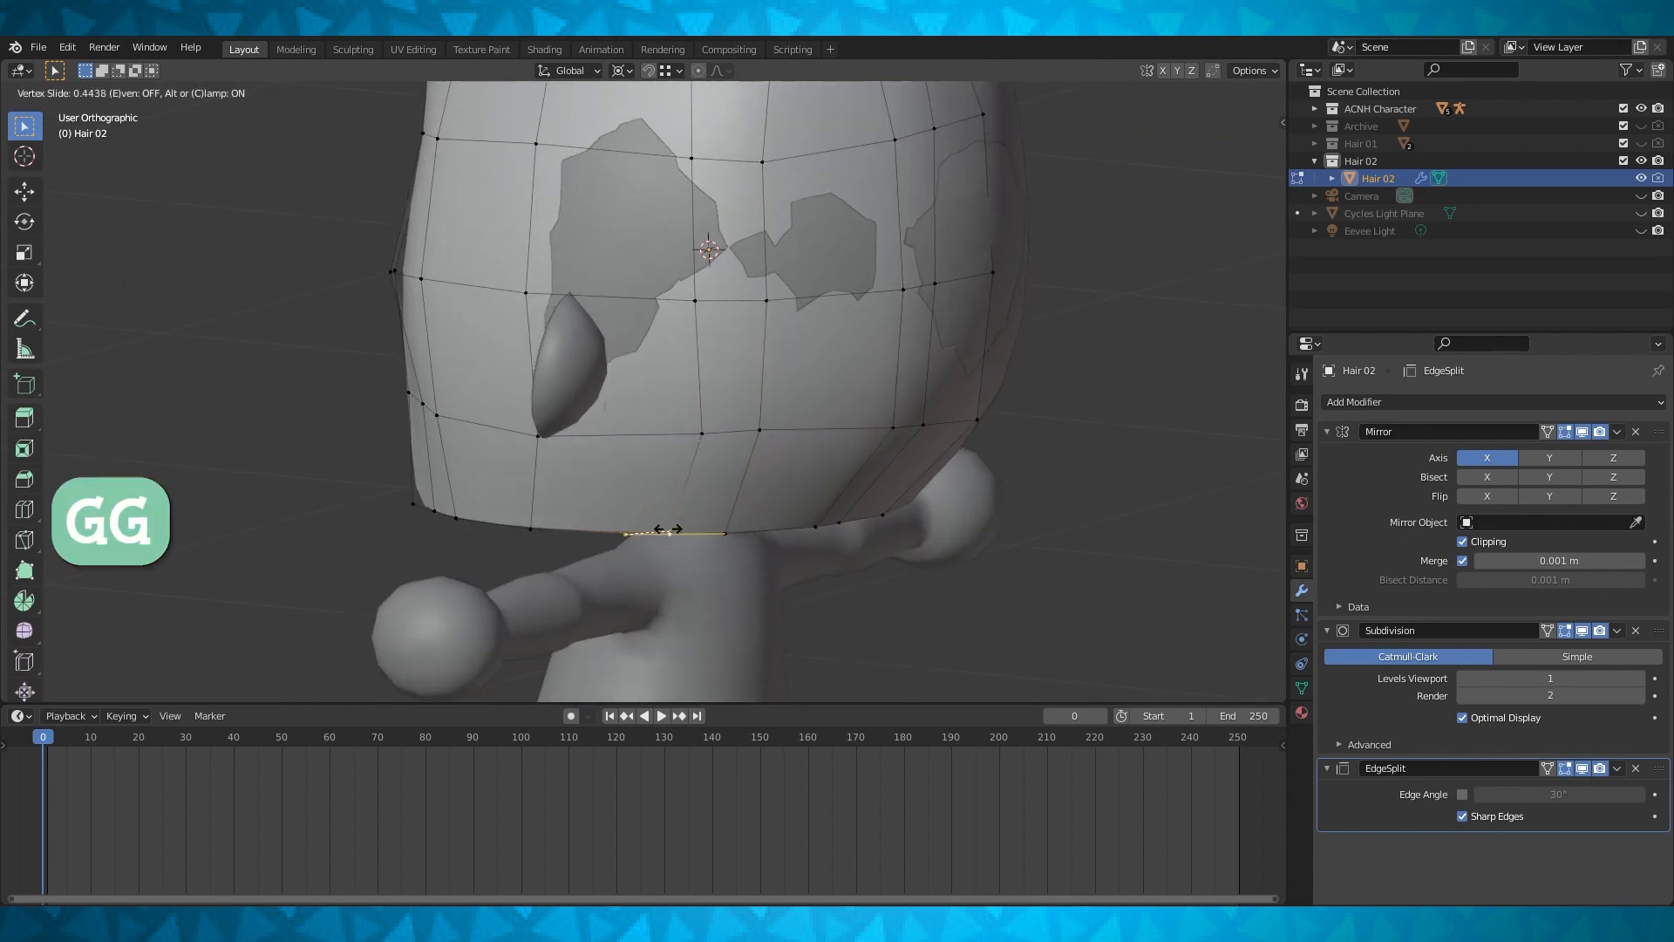
left_click(677, 526)
Add centred horizontal edge loops around the hair's side and back, including one just above the lower edge
middle_click_drag(677, 528, 653, 415, "shift")
scroll(643, 515, "down", 3)
middle_click_drag(673, 485, 634, 490)
key("ctrl+r")
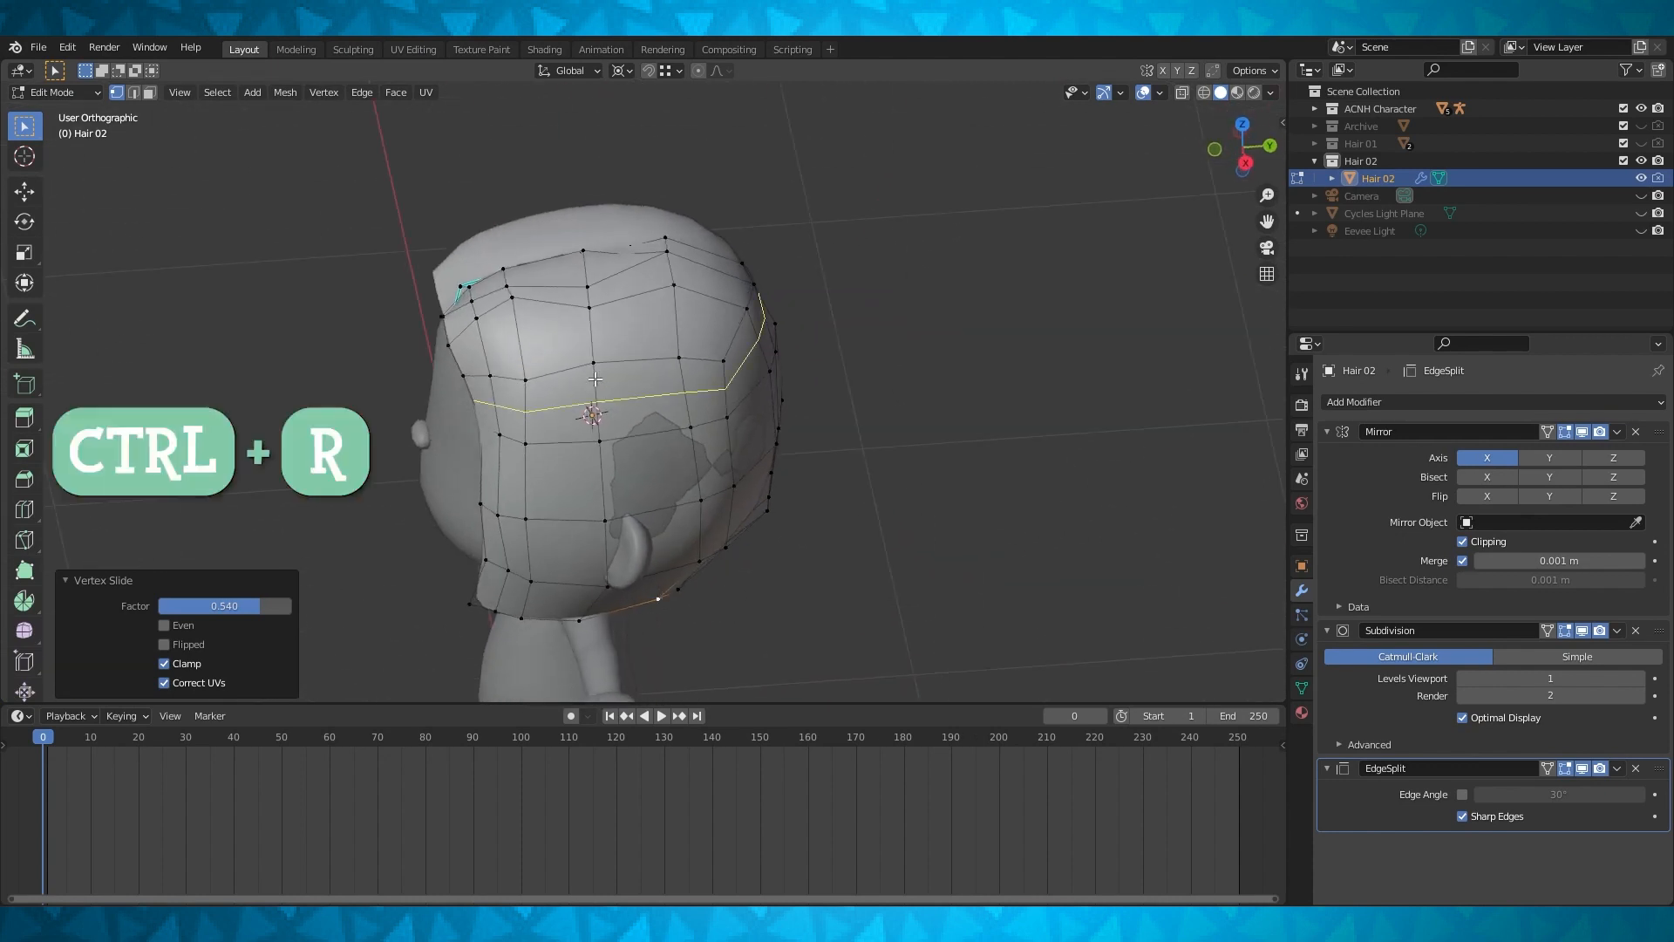
left_click(625, 365)
right_click(625, 364)
middle_click_drag(626, 366, 560, 417)
key("ctrl+r")
left_click(558, 417)
right_click(558, 417)
Slide two vertices on the new loop just above the hair's lower edge along their row
middle_click_drag(663, 453, 701, 457)
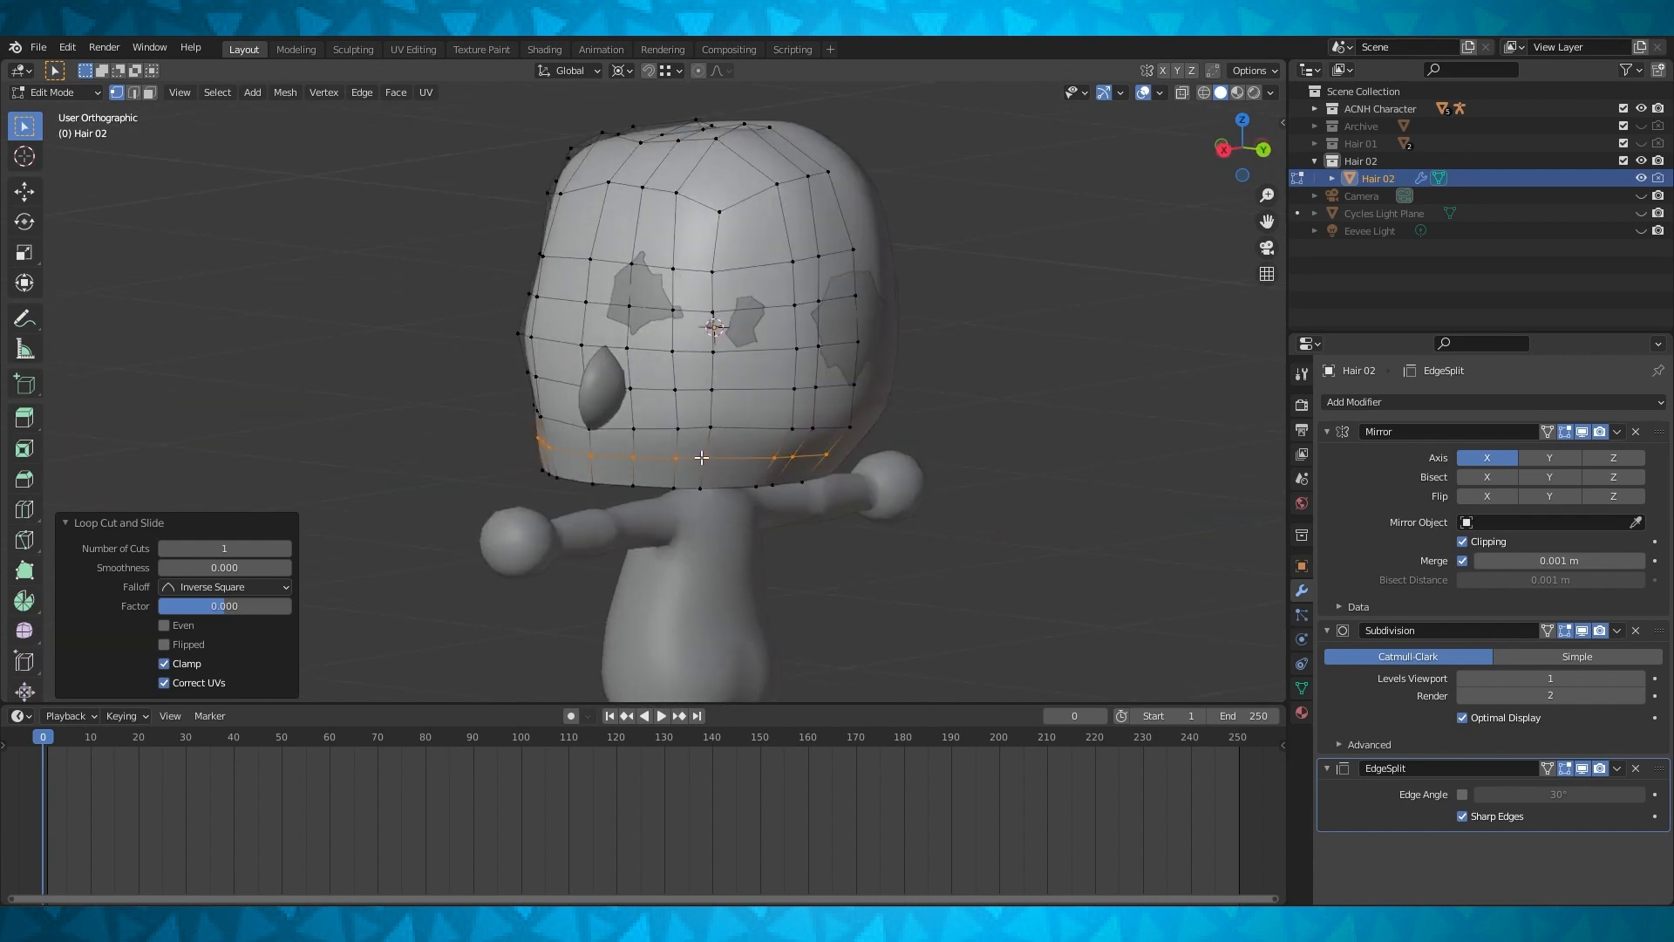
scroll(702, 457, "up", 3)
key("g")
key("g")
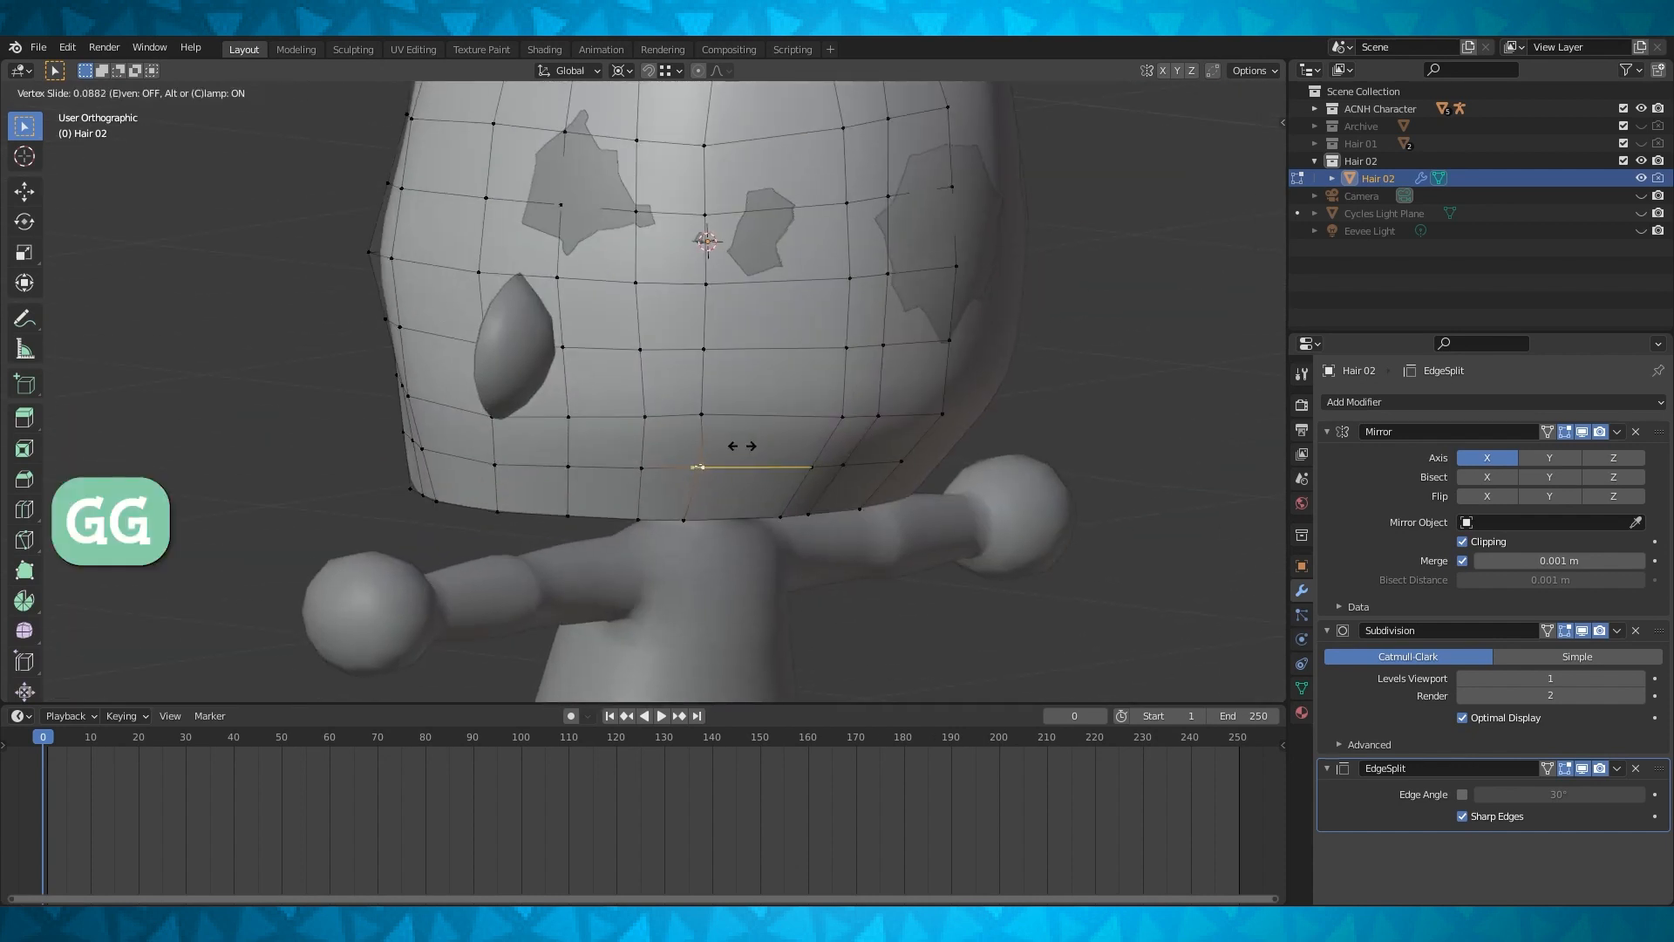
left_click(743, 445)
left_click(687, 451)
middle_click_drag(646, 467, 708, 549, "shift")
key("g")
key("g")
left_click(696, 454)
Slide two vertices in the horizontal rows behind the ear along their edges to straighten the vertical edge flow
scroll(683, 469, "down", 2)
scroll(714, 552, "up", 3)
left_click(781, 425)
key("g")
key("g")
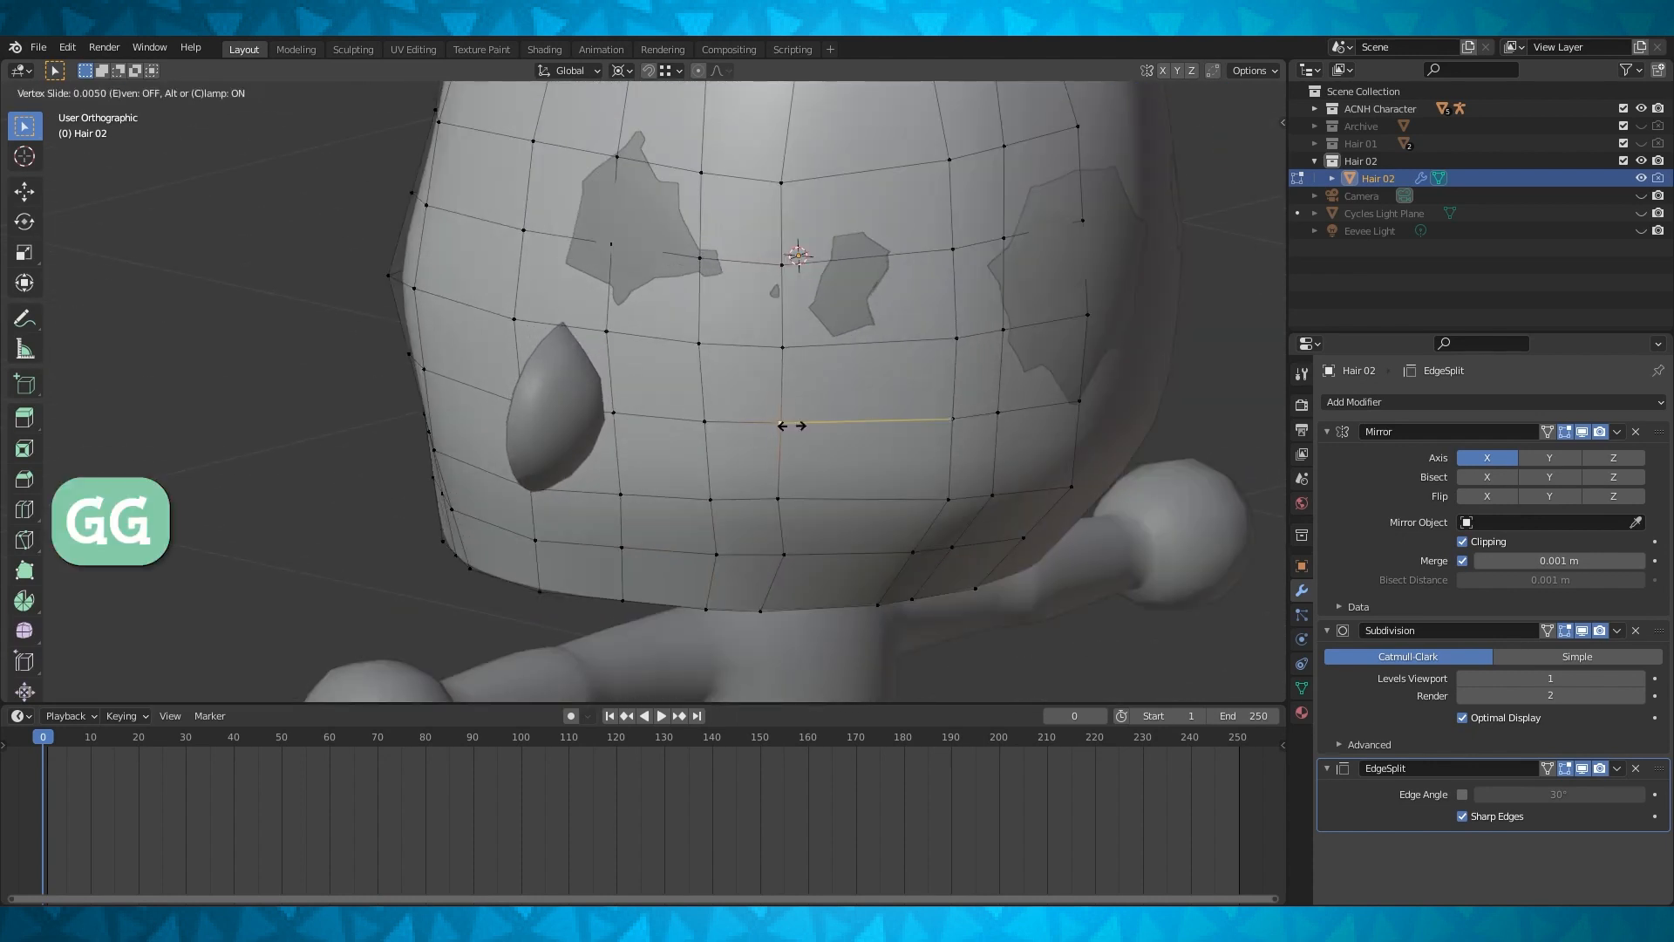
left_click(771, 423)
middle_click_drag(771, 423, 737, 453)
left_click(734, 429)
key("g")
key("g")
left_click(757, 427)
Slide the vertex just behind the ear along its edge by a factor of 0.09
scroll(755, 427, "down", 2)
middle_click_drag(737, 453, 640, 578, "shift")
left_click(634, 521)
key("g")
key("g")
left_click(646, 516)
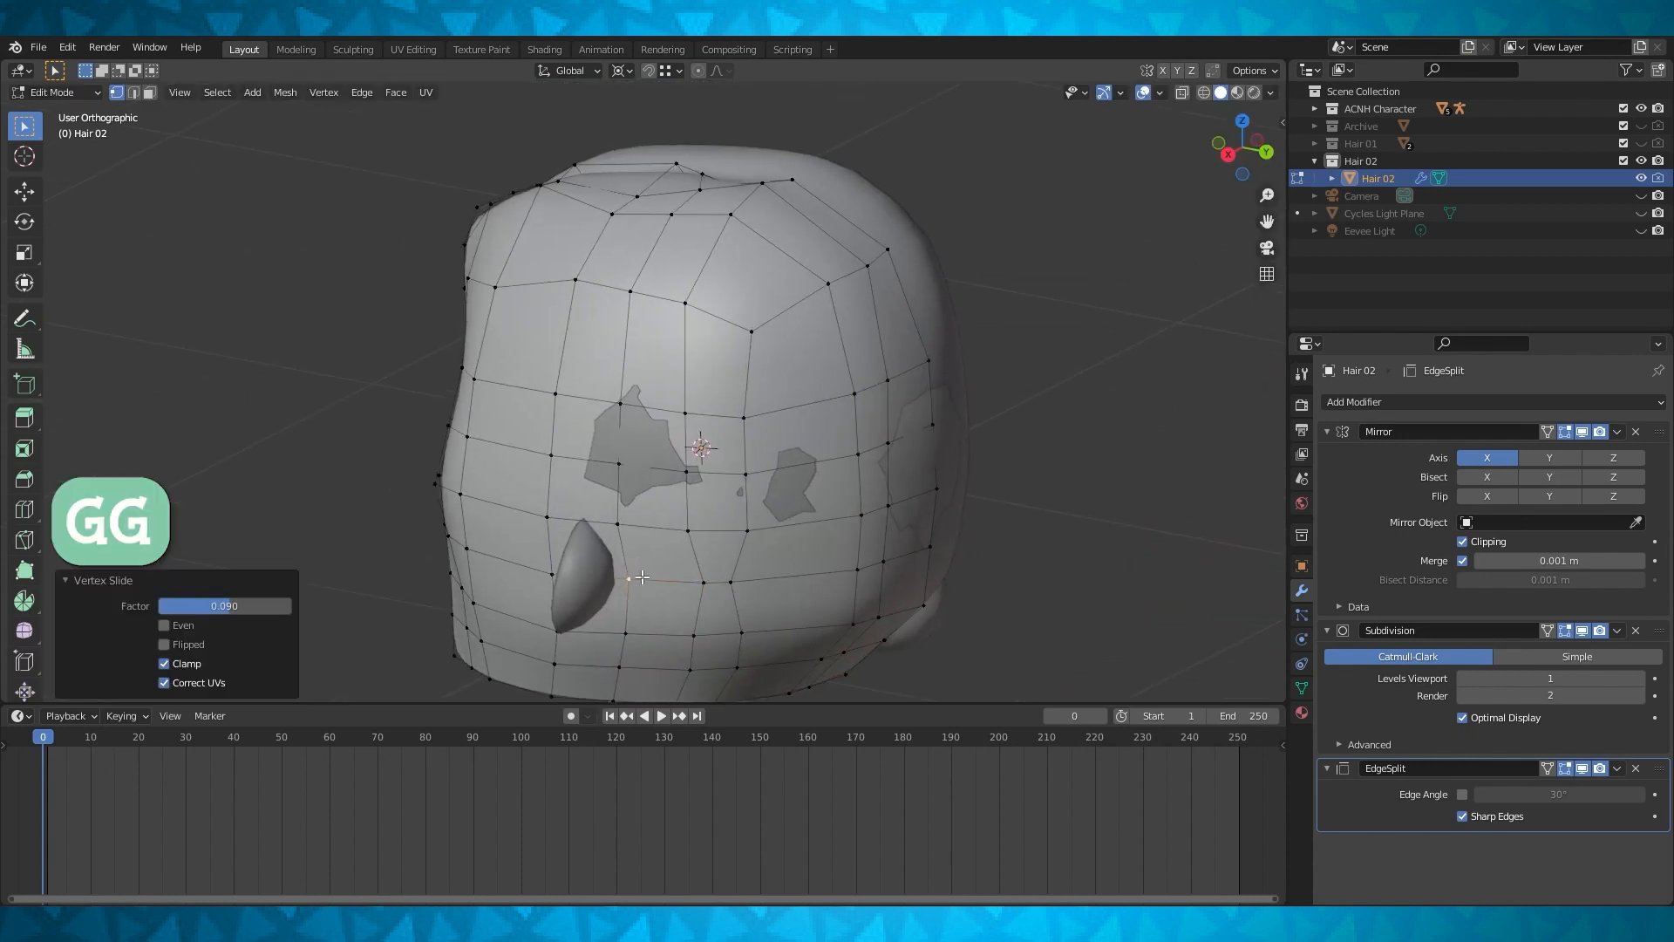
Slide two neighbouring vertices in the row above the ear along their edges, the second by a factor of 0.044
left_click(679, 476)
scroll(678, 476, "up", 3)
middle_click_drag(693, 524, 667, 525)
middle_click_drag(667, 525, 724, 479, "shift")
key("g")
key("g")
left_click(730, 463)
left_click(823, 484)
key("g")
key("g")
left_click(833, 480)
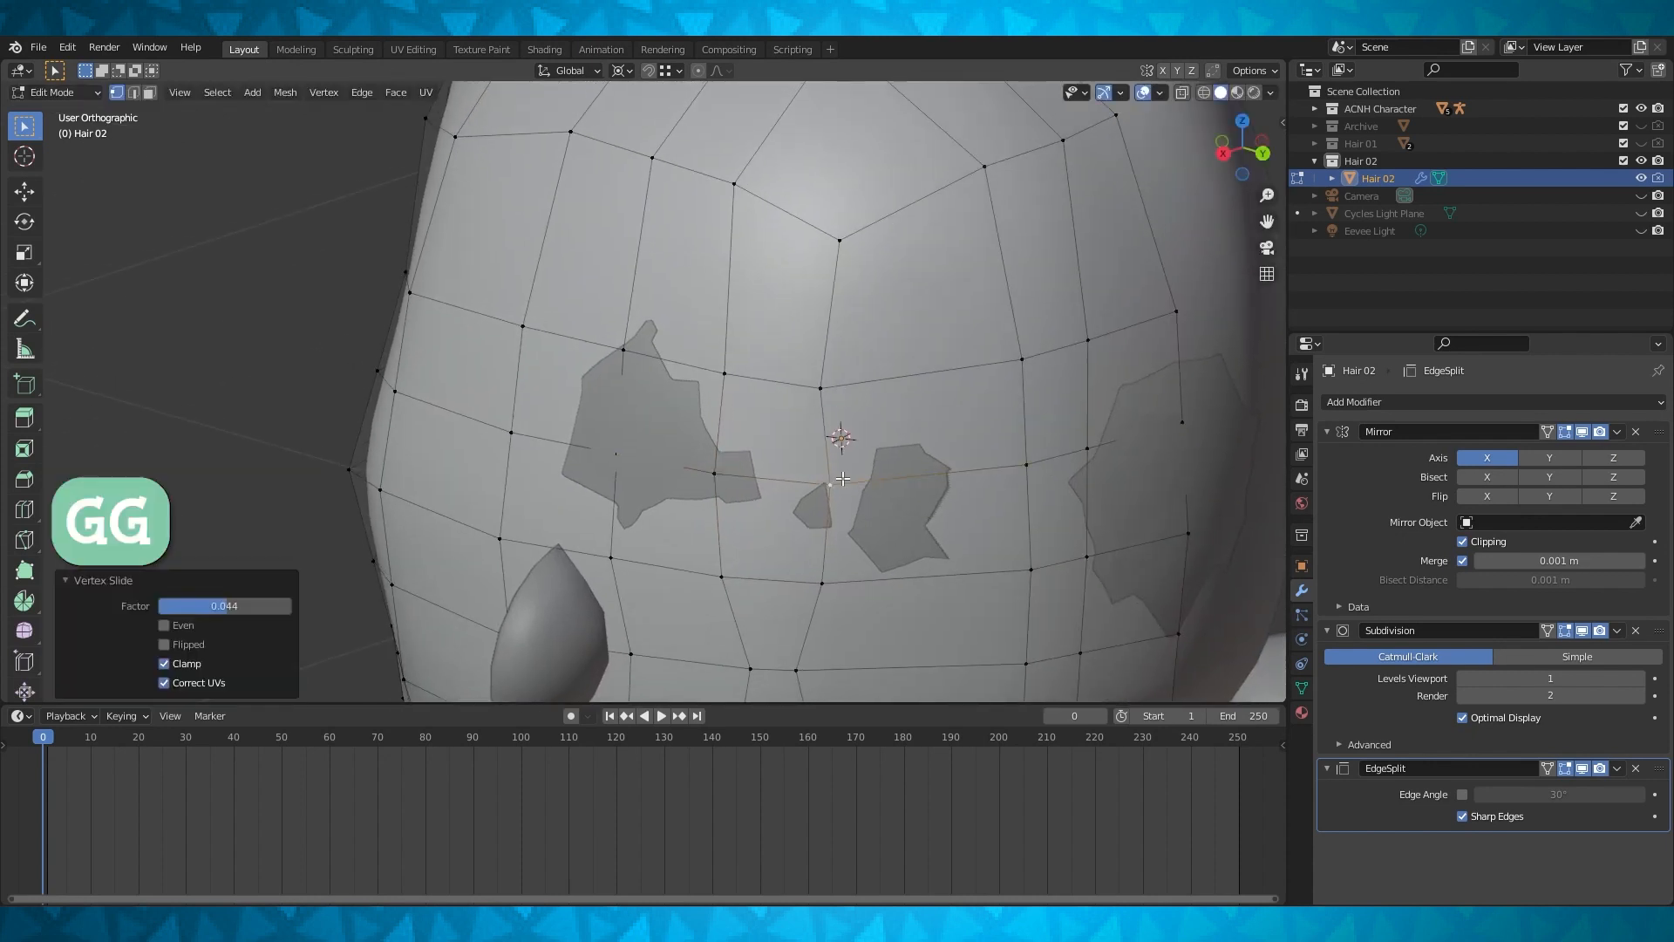
Slide the vertex in front of the ear by a factor of about 0.12 and check the hair outside Edit Mode
middle_click_drag(833, 481, 816, 527, "shift")
scroll(817, 528, "down", 5)
middle_click_drag(701, 485, 689, 436)
key("Tab")
key("Tab")
scroll(631, 385, "up", 3)
key("g")
key("g")
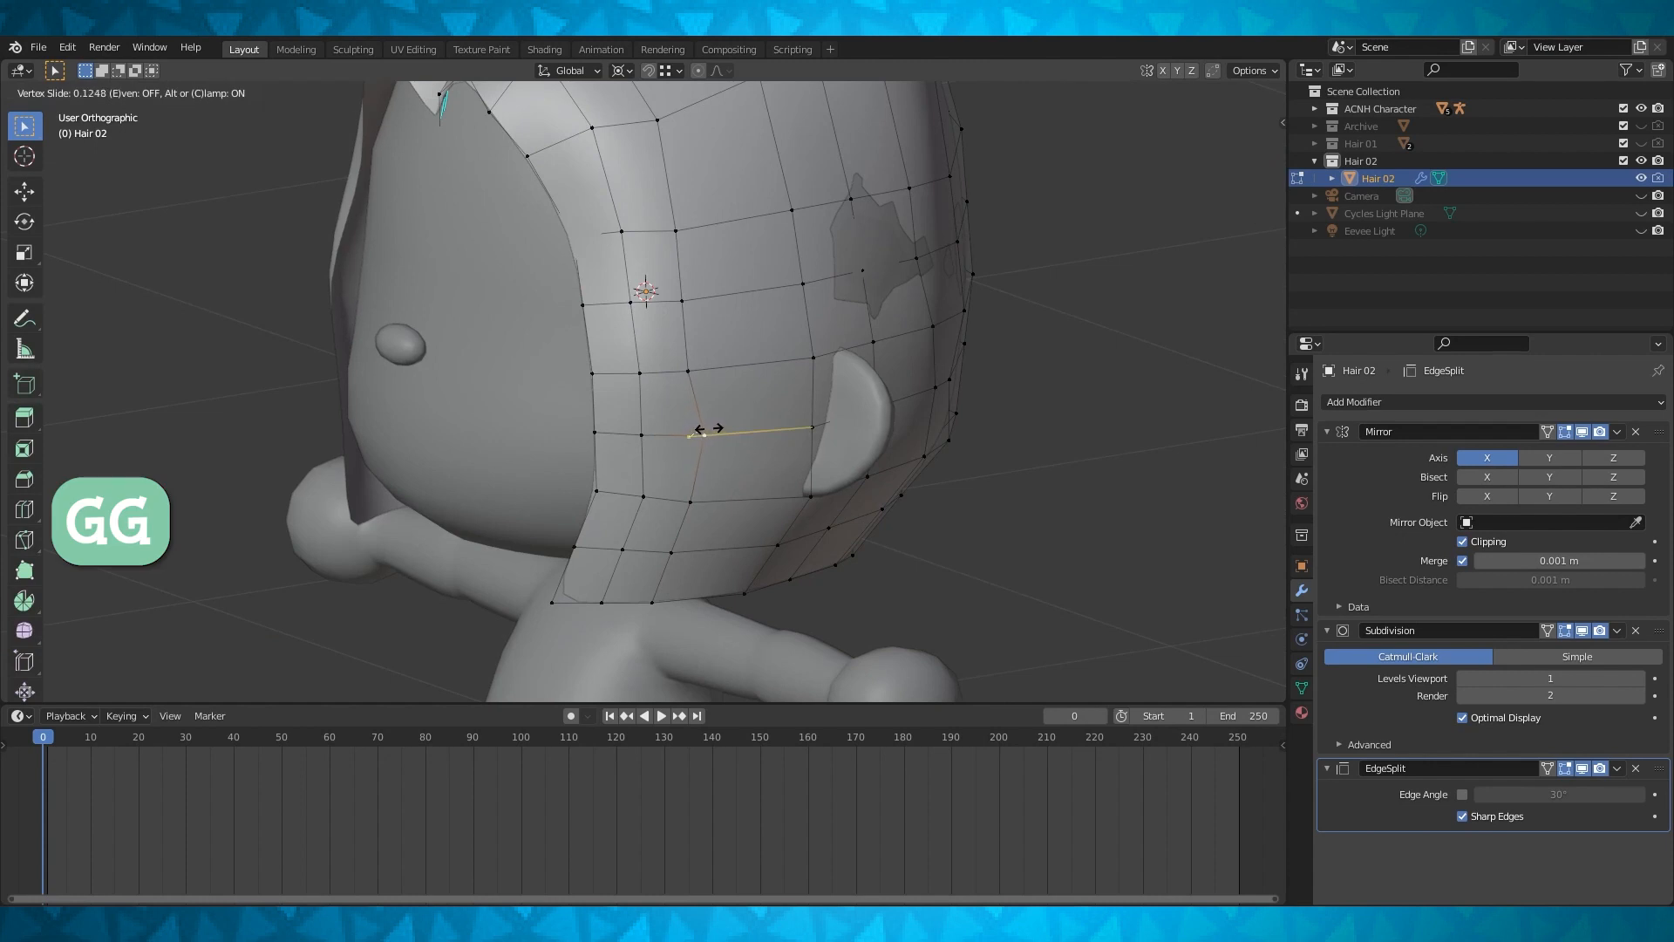
left_click(708, 429)
scroll(705, 430, "down", 5)
middle_click_drag(689, 432, 744, 458)
key("Tab")
key("Tab")
key("Tab")
key("Tab")
Slide the front hairline vertex beside the parting tip along its edge
scroll(743, 458, "up", 4)
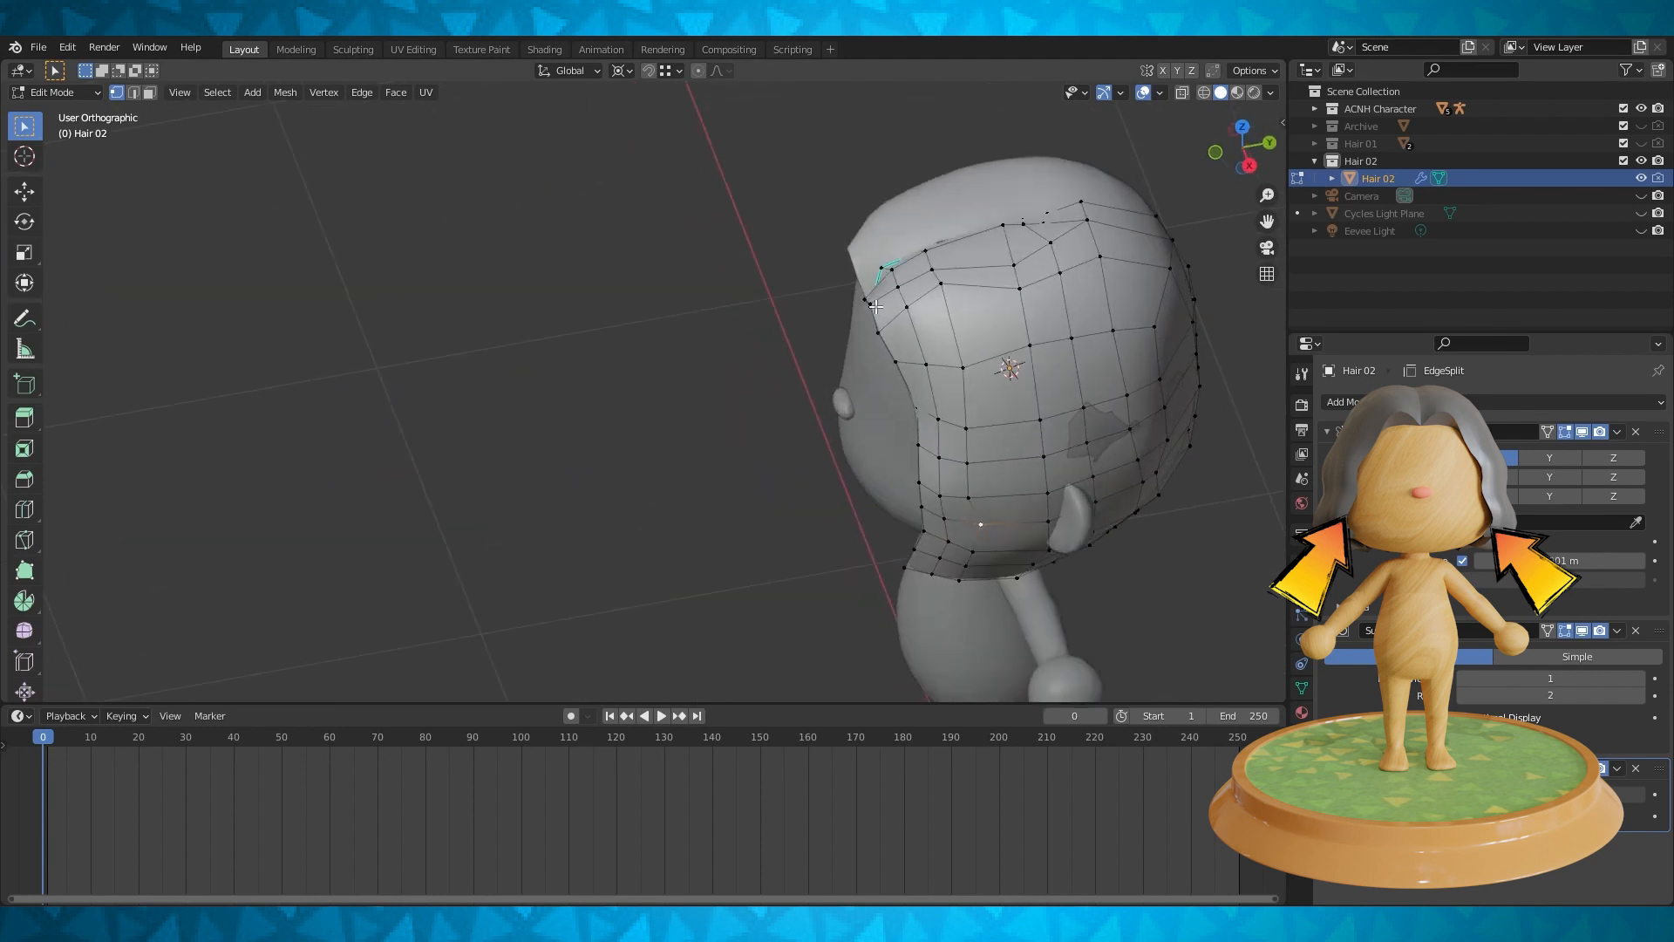
left_click(876, 307)
middle_click_drag(878, 306, 818, 384)
scroll(946, 305, "up", 2)
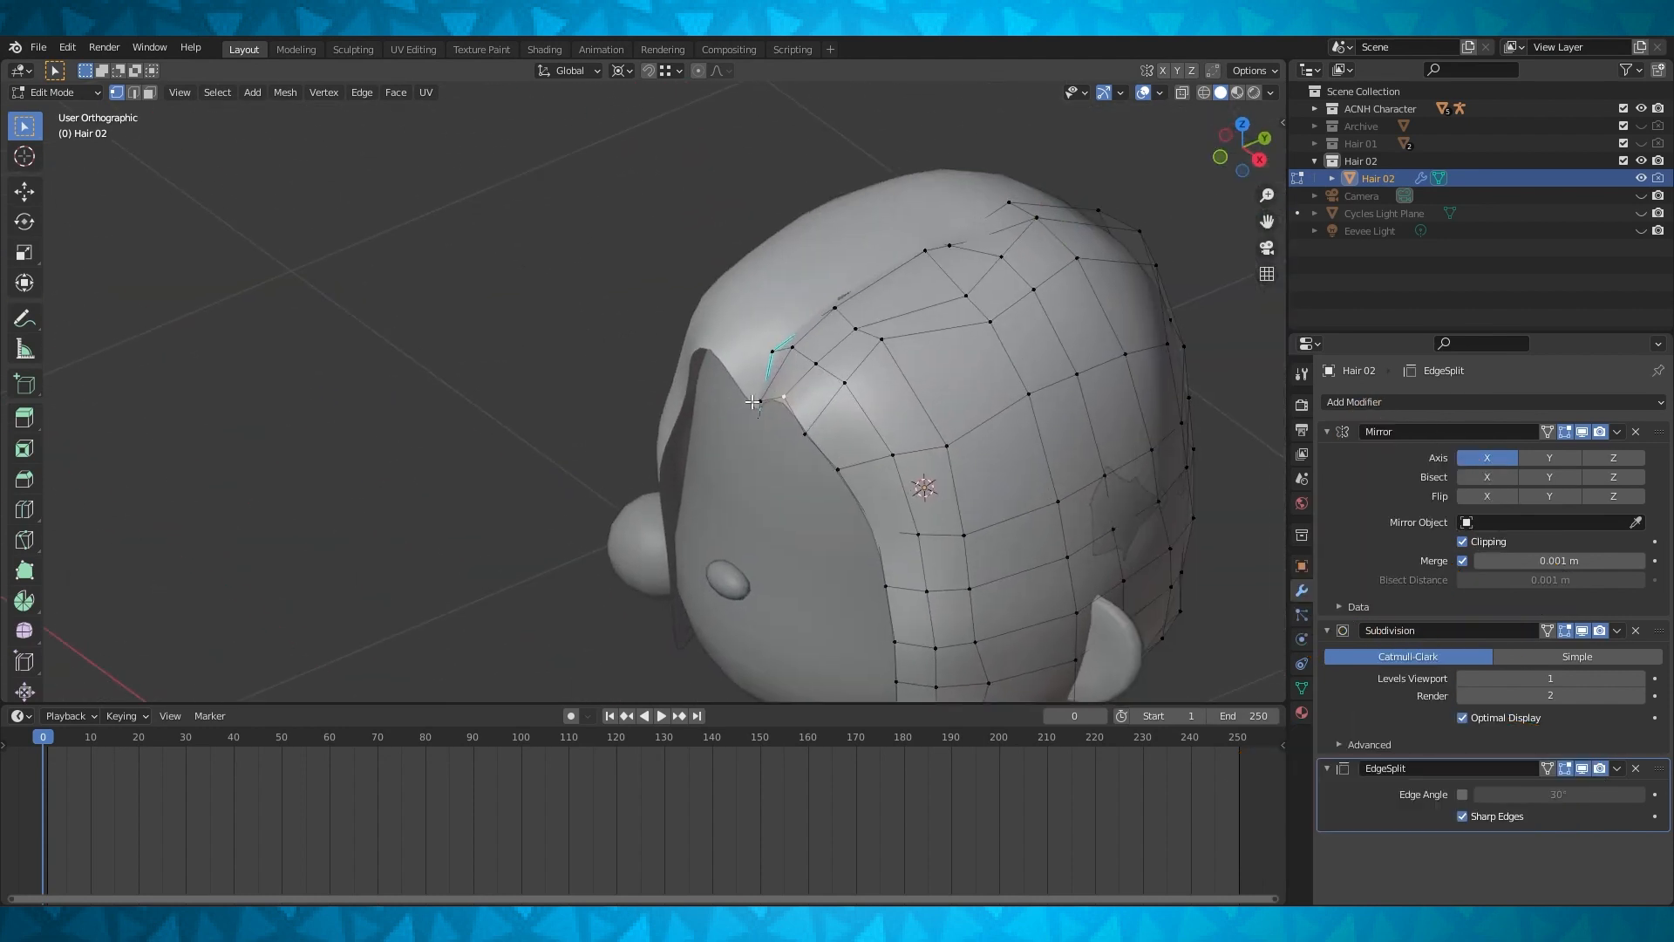
scroll(782, 397, "up", 2)
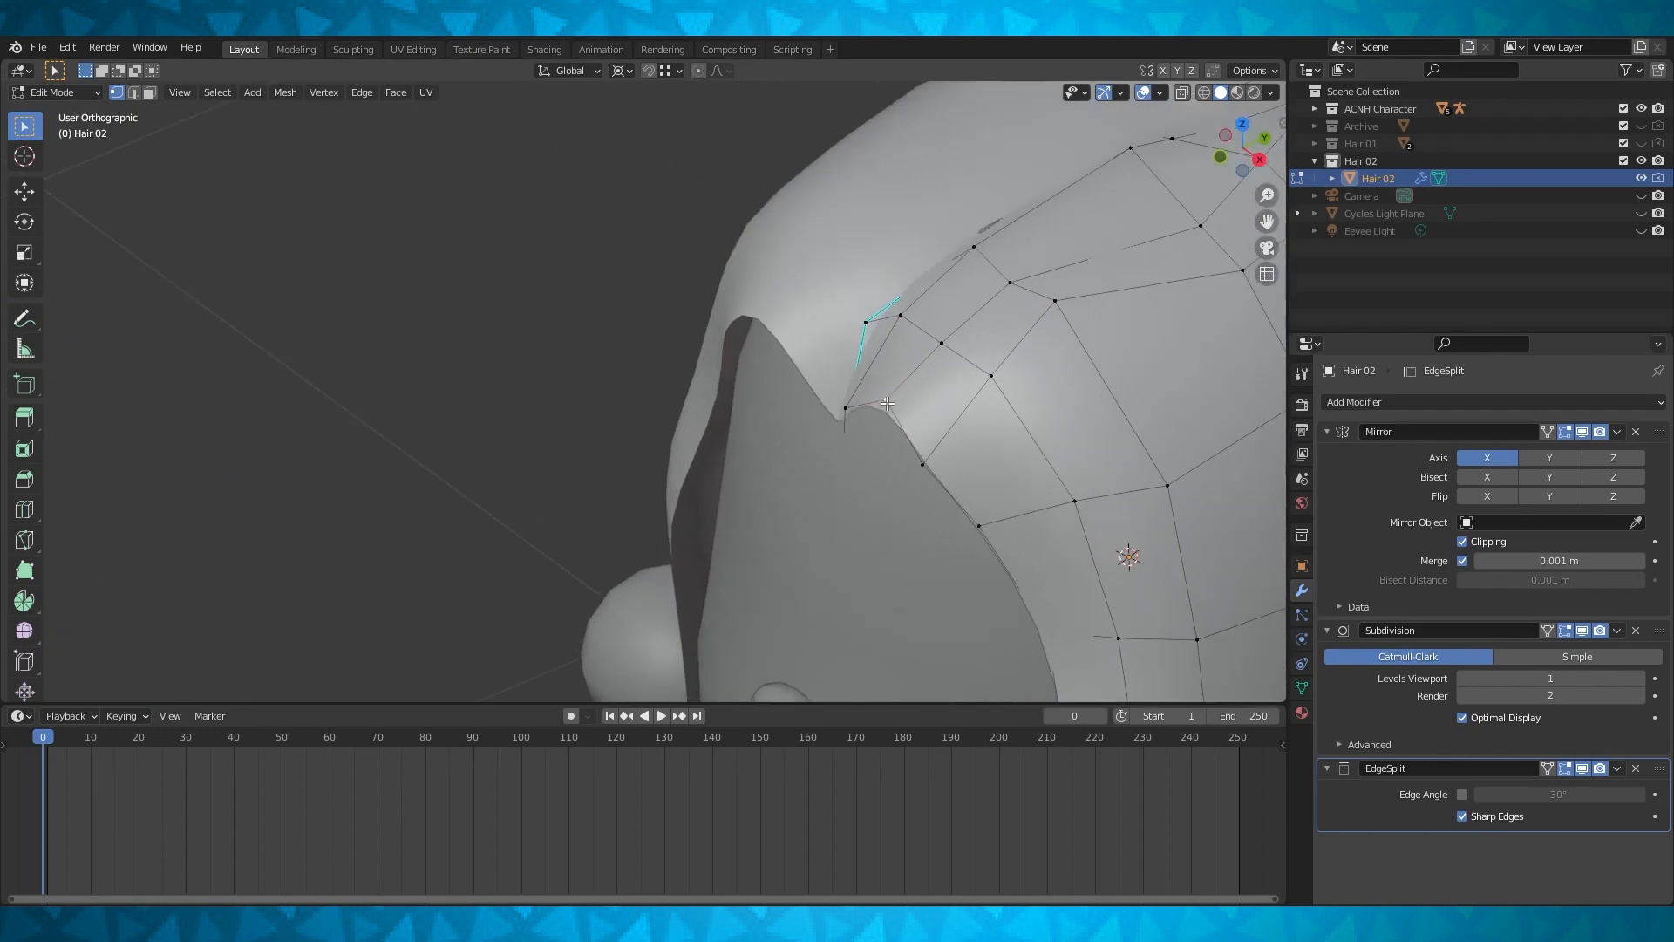
key("g")
key("g")
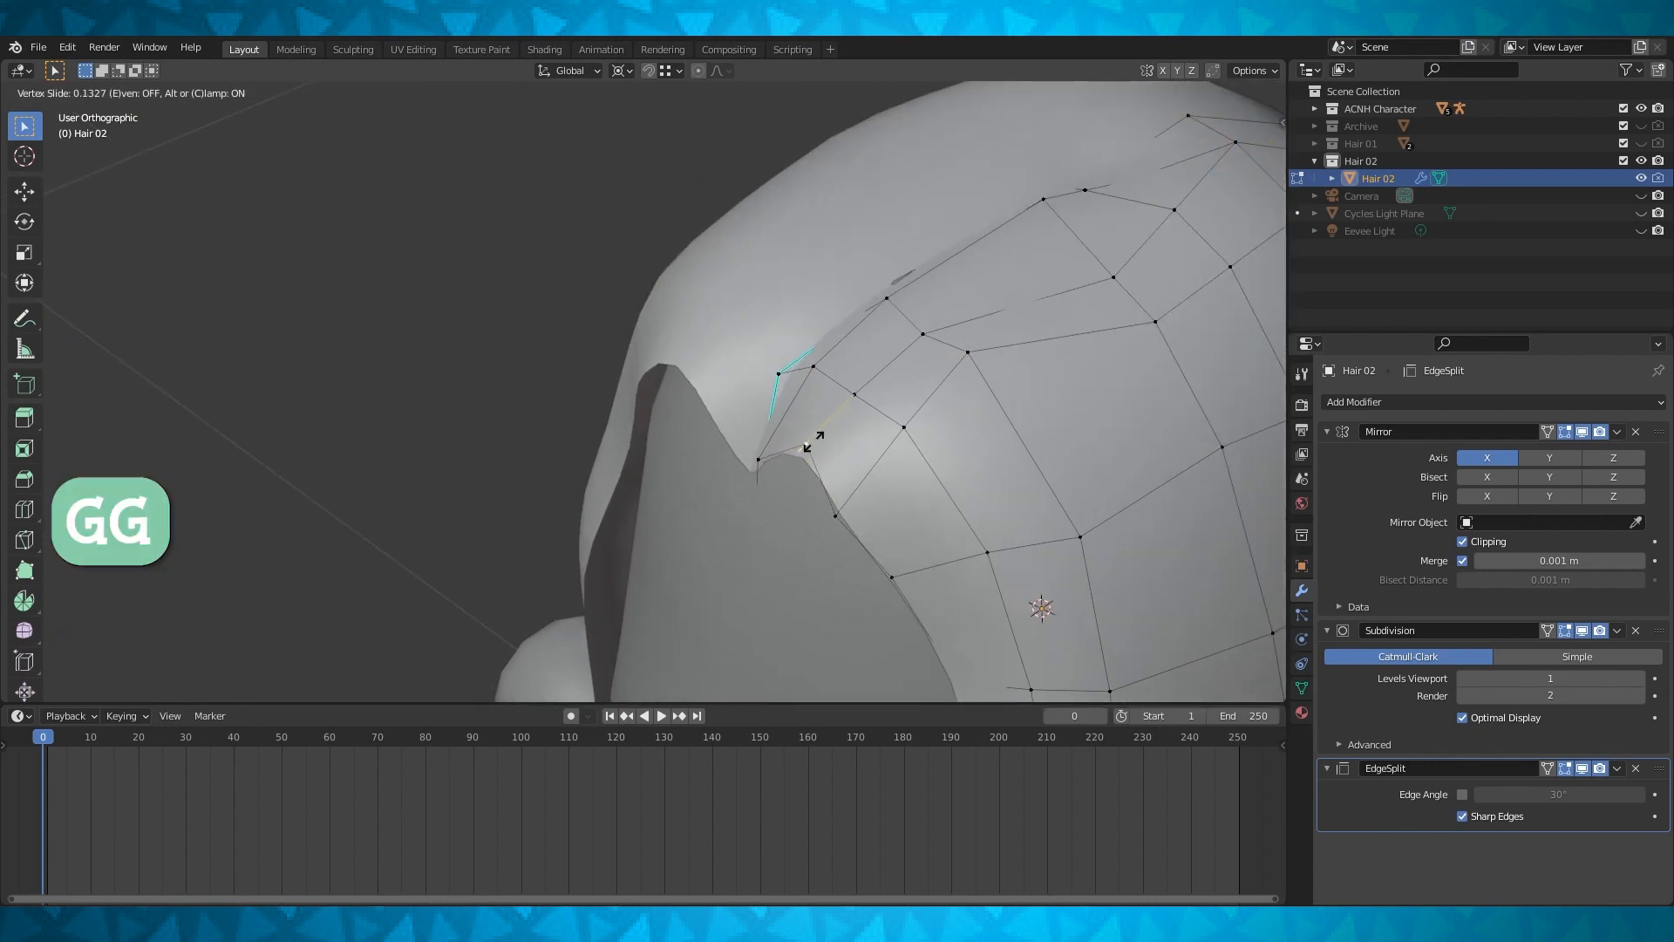
left_click(818, 434)
Slide the same hairline vertex beyond its edge with clamping off, extending it forward, and check the smoothed result
scroll(768, 435, "up", 2)
middle_click_drag(818, 434, 734, 444)
key("g")
key("g")
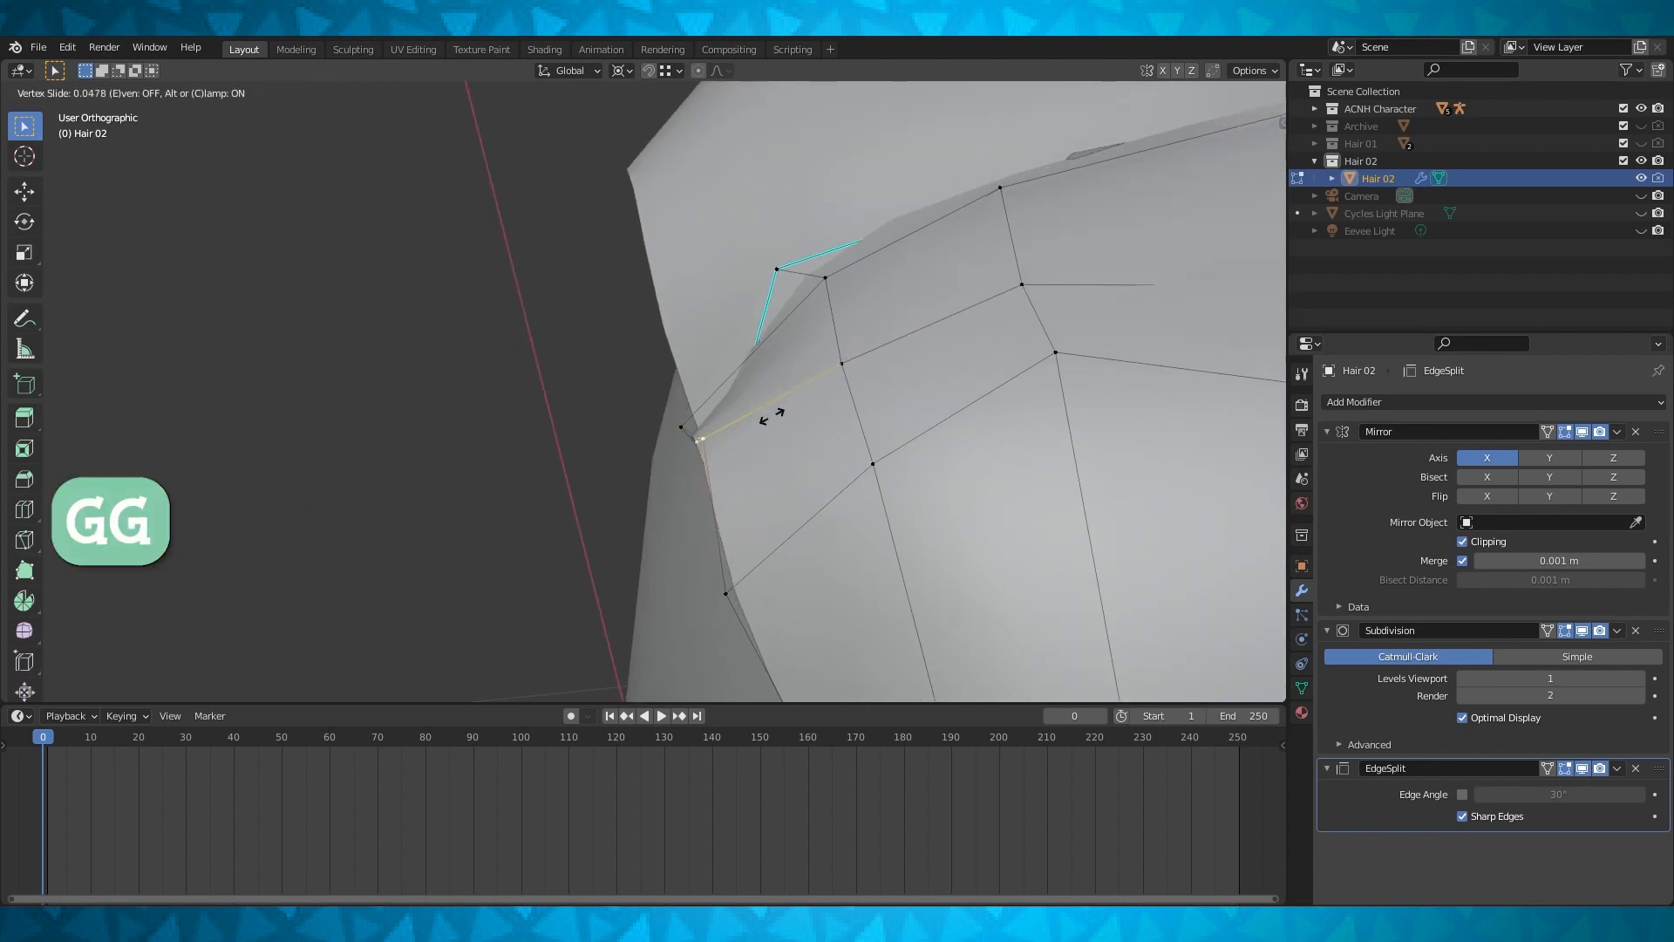
key("alt")
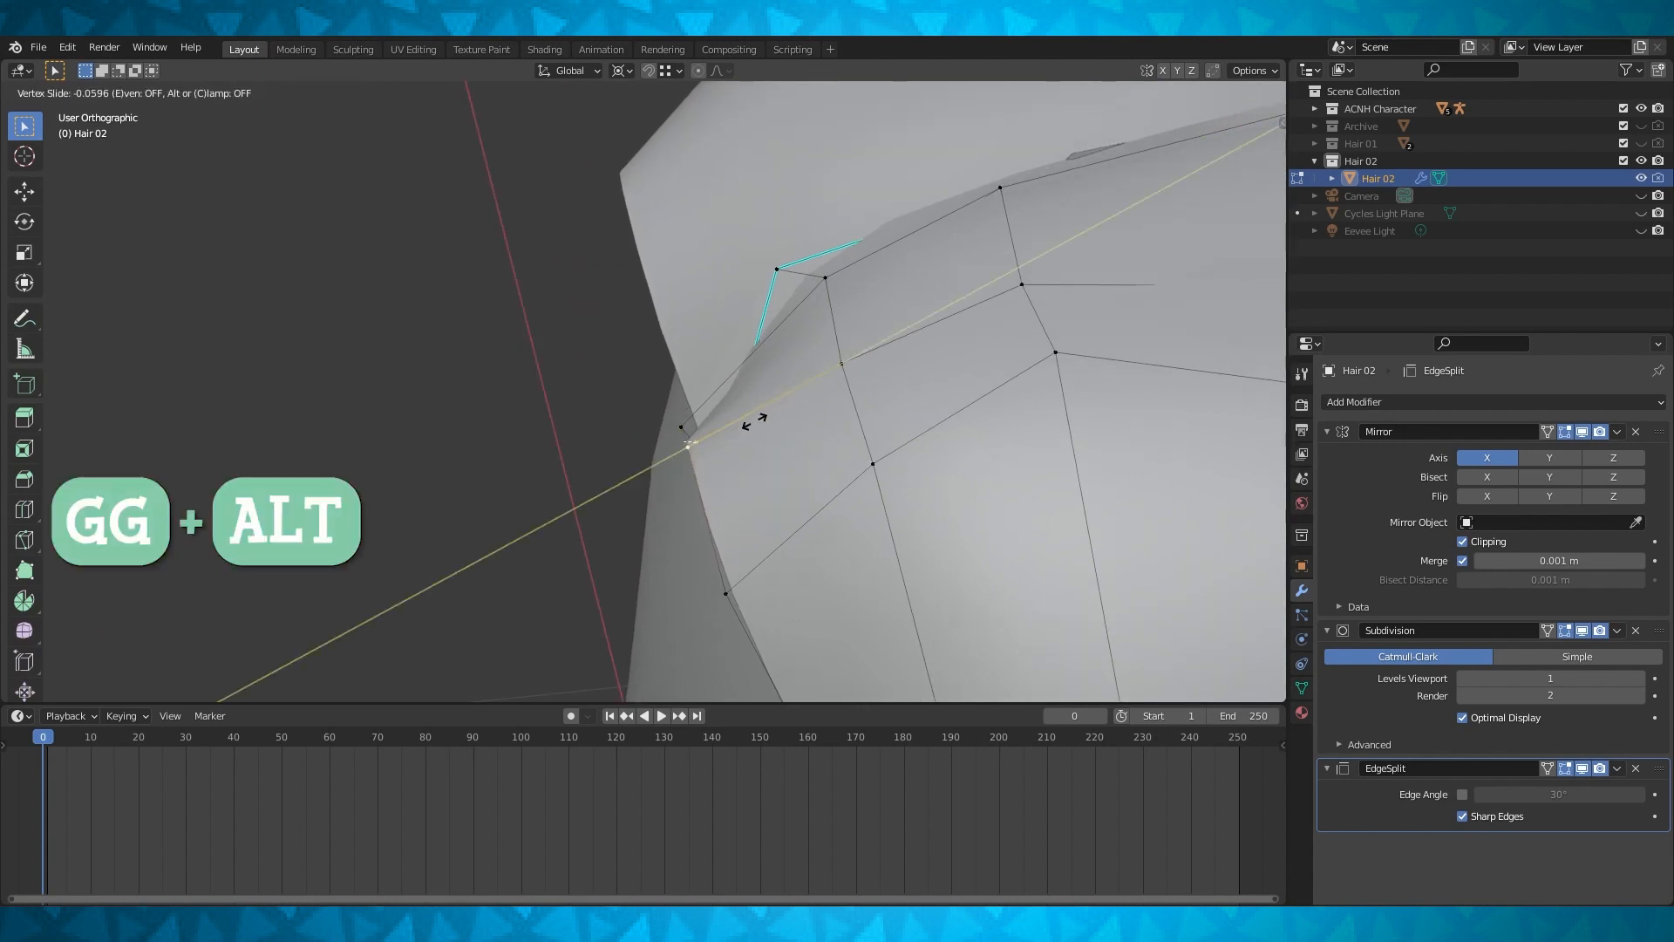
left_click(732, 429)
middle_click_drag(732, 429, 628, 473)
scroll(787, 399, "down", 2)
key("alt+a")
key("Tab")
key("Tab")
Slide the next hairline vertex down from the parting along its edges to smooth the front curve
scroll(752, 396, "up", 2)
left_click(686, 446)
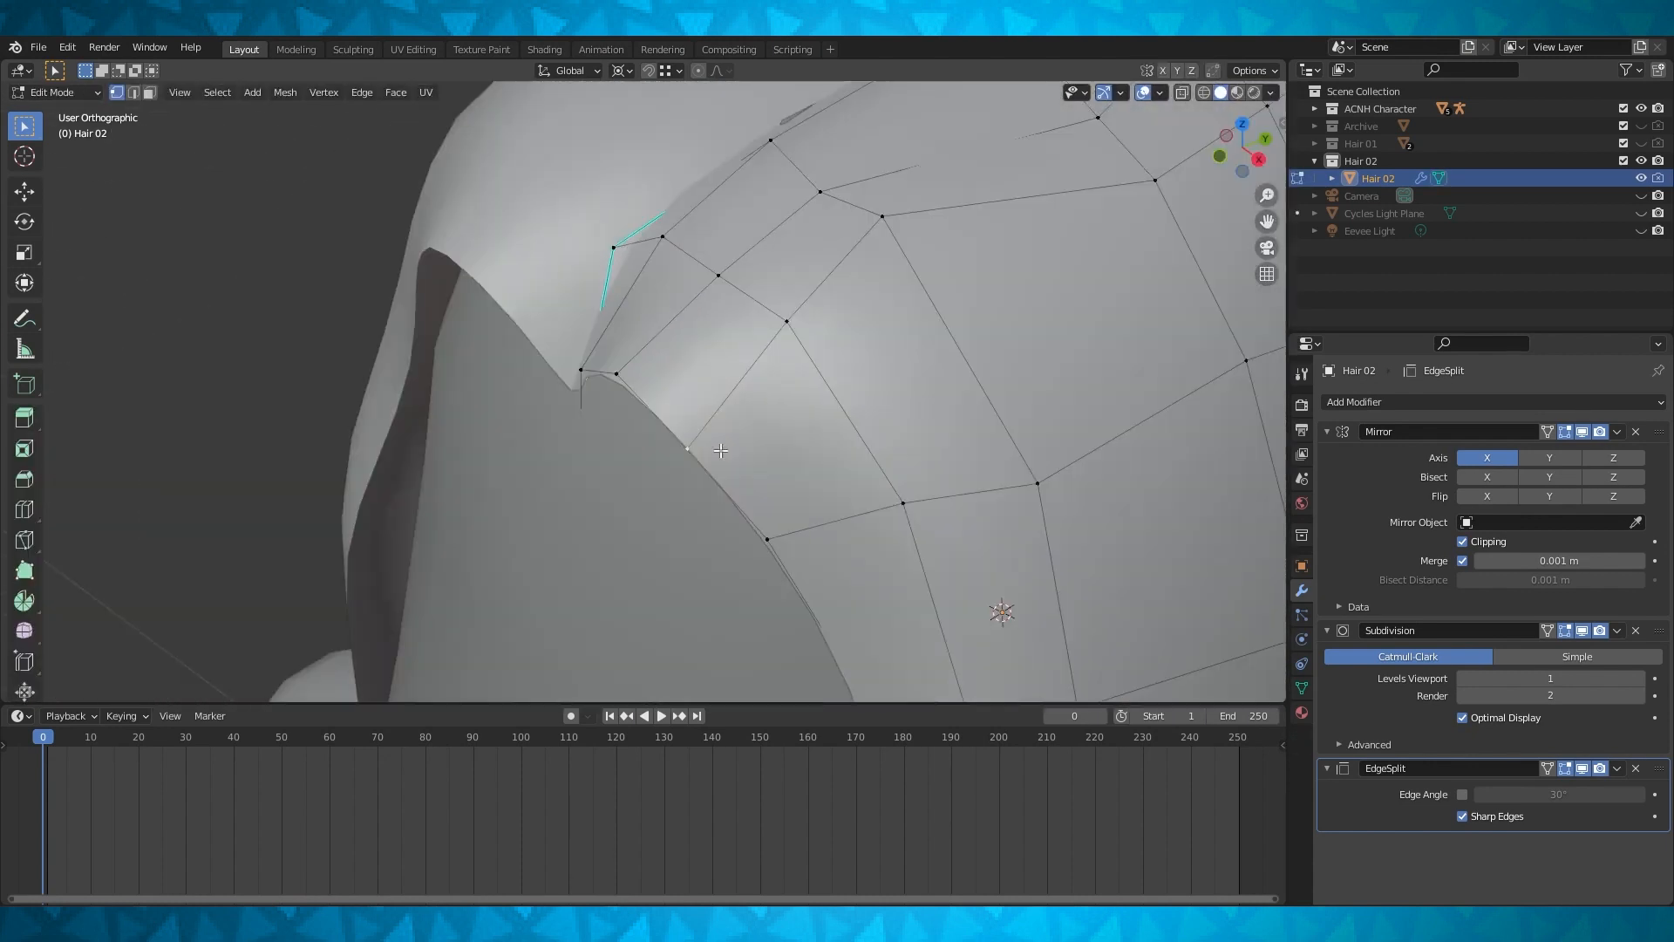
key("g")
key("g")
left_click(725, 438)
middle_click_drag(726, 438, 732, 362)
key("g")
key("g")
left_click(756, 446)
Check the hair outside Edit Mode and slide the following lower hairline vertex along its edge
scroll(732, 451, "down", 3)
key("Tab")
key("Tab")
left_click(789, 478)
key("g")
key("g")
left_click(835, 385)
Slide the lower hairline vertex again by a factor of 0.064 to refine the hair's front edge
scroll(820, 384, "down", 1)
scroll(797, 364, "up", 1)
scroll(749, 347, "up", 2)
key("g")
key("g")
left_click(757, 323)
Move the selected front hairline vertex about -0.006 m along the Y axis
scroll(756, 323, "down", 2)
key("g")
key("y")
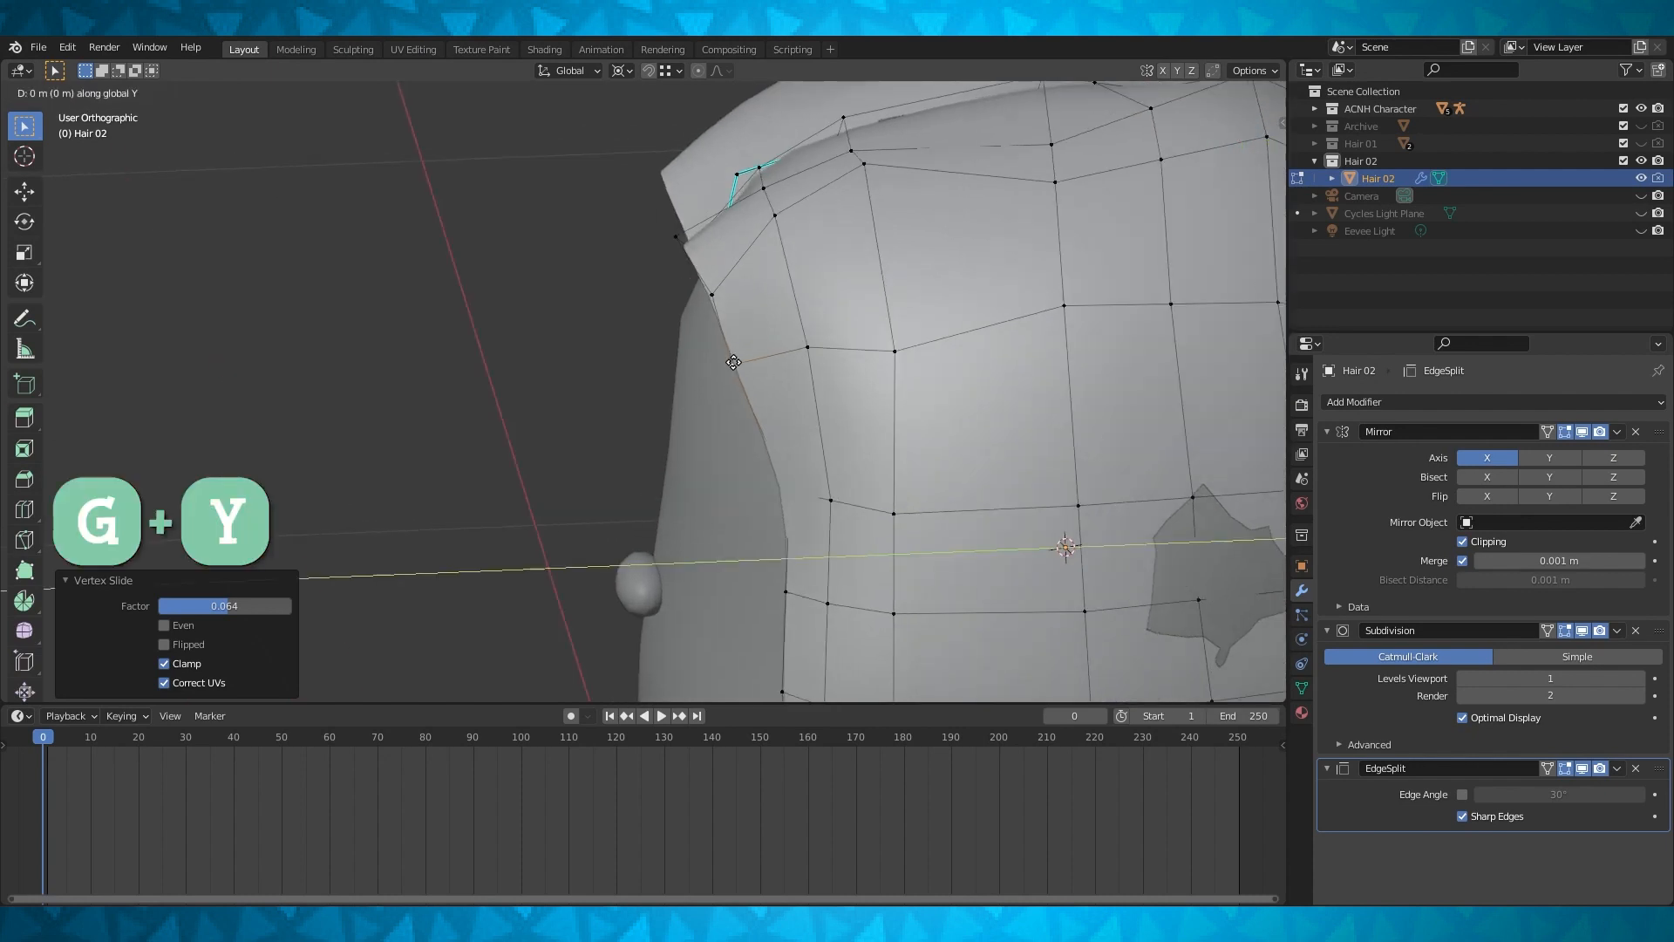
left_click(737, 360)
Move the front-edge vertex beside the face about 0.031 m in X and 0.016 m in Z, working in front view
scroll(737, 360, "down", 3)
middle_click_drag(737, 360, 635, 378)
key("KP_1")
scroll(720, 273, "up", 3)
mouse_move(824, 270)
middle_mouse_down("shift")
mouse_move(768, 405)
mouse_move(798, 419)
mouse_move(618, 475)
mouse_move(755, 433)
middle_mouse_up("shift")
left_click(1203, 93)
mouse_move(697, 432)
middle_mouse_down()
mouse_move(676, 393)
mouse_move(622, 374)
middle_mouse_up()
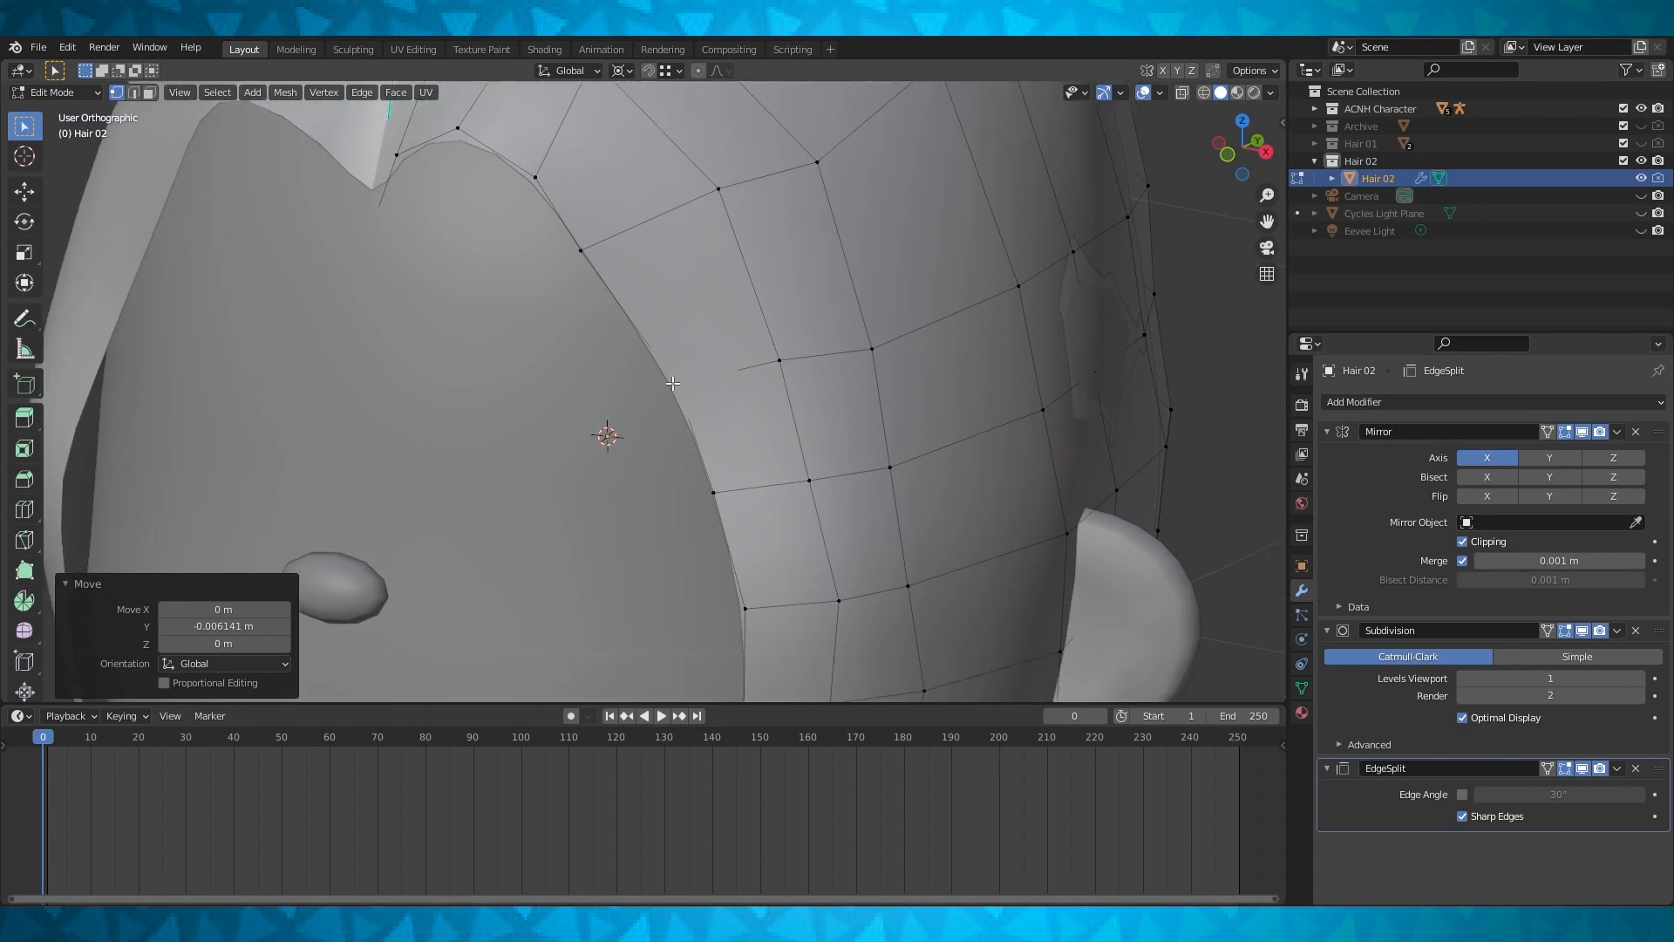
left_click(709, 485)
scroll(709, 485, "down", 3)
key("KP_1")
scroll(688, 453, "up", 2)
middle_click_drag(688, 453, 740, 408, "shift")
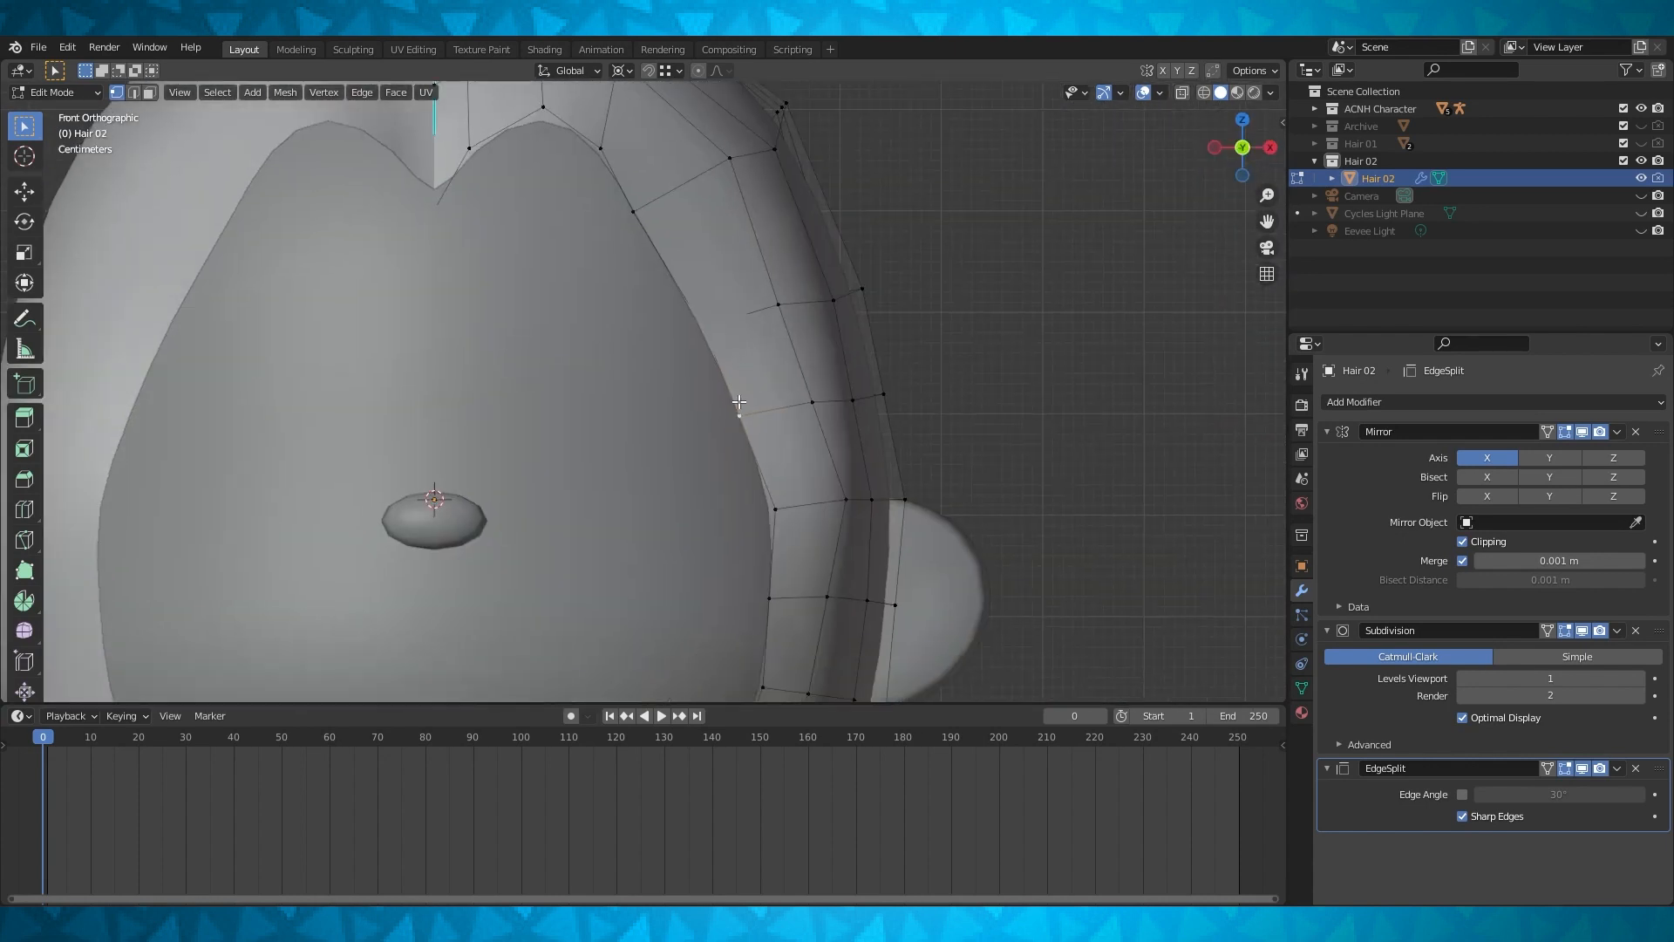
key("g")
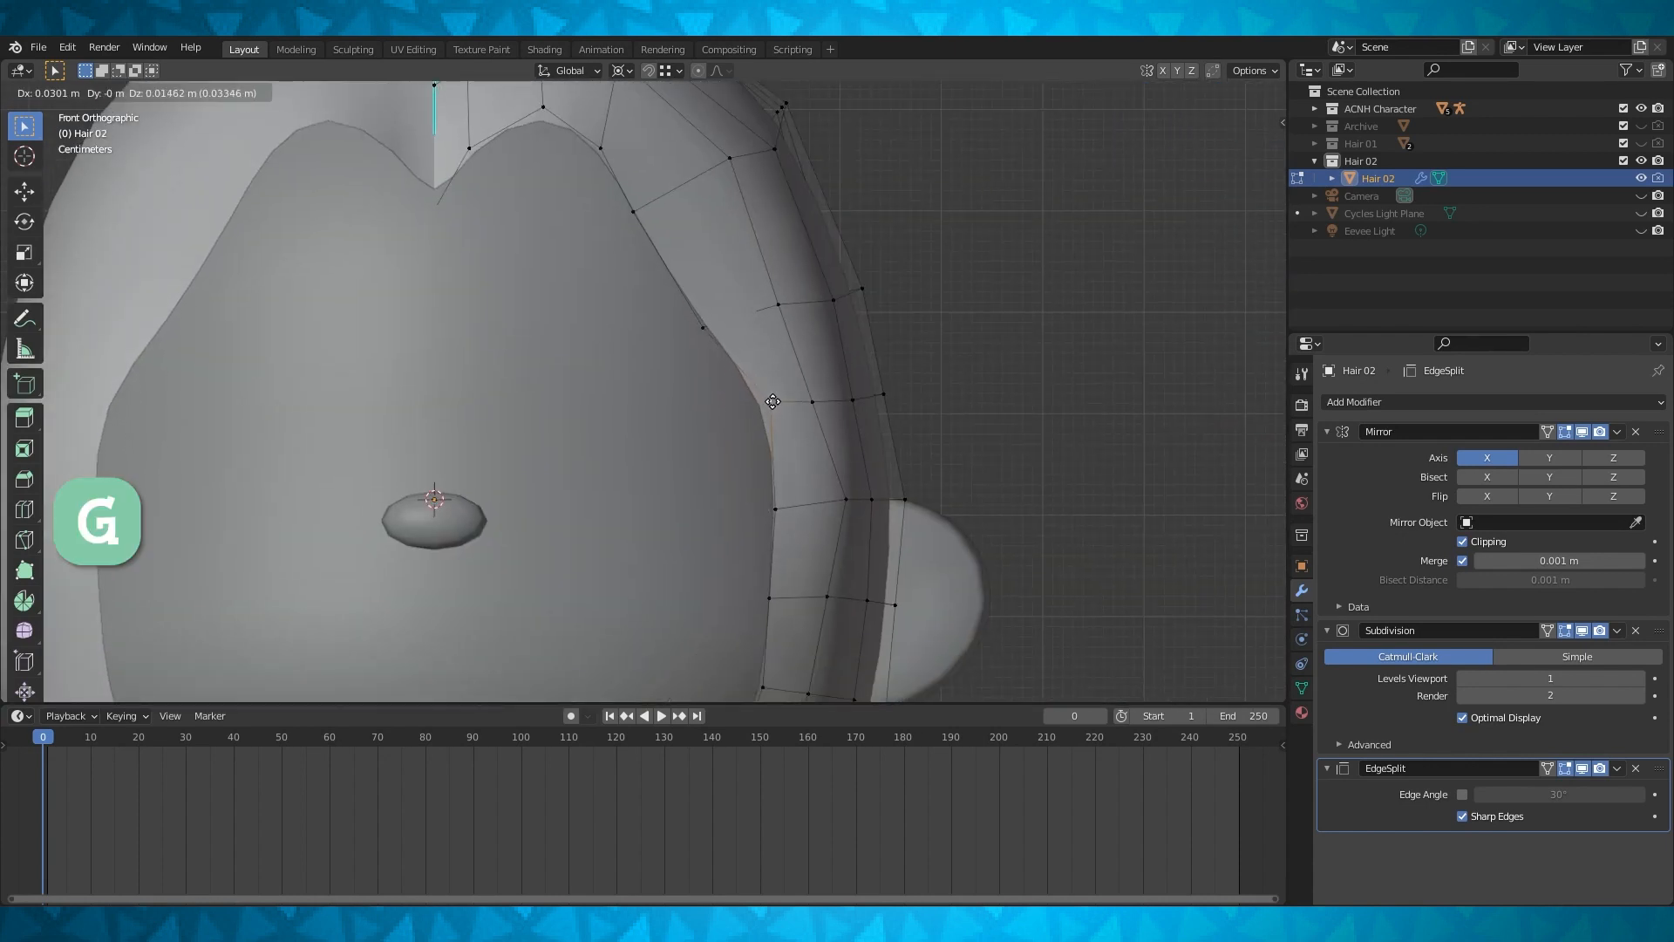
left_click(773, 400)
Shift the same front-edge vertex about 0.006 m along the Y axis
middle_click_drag(774, 400, 815, 406)
key("g")
key("y")
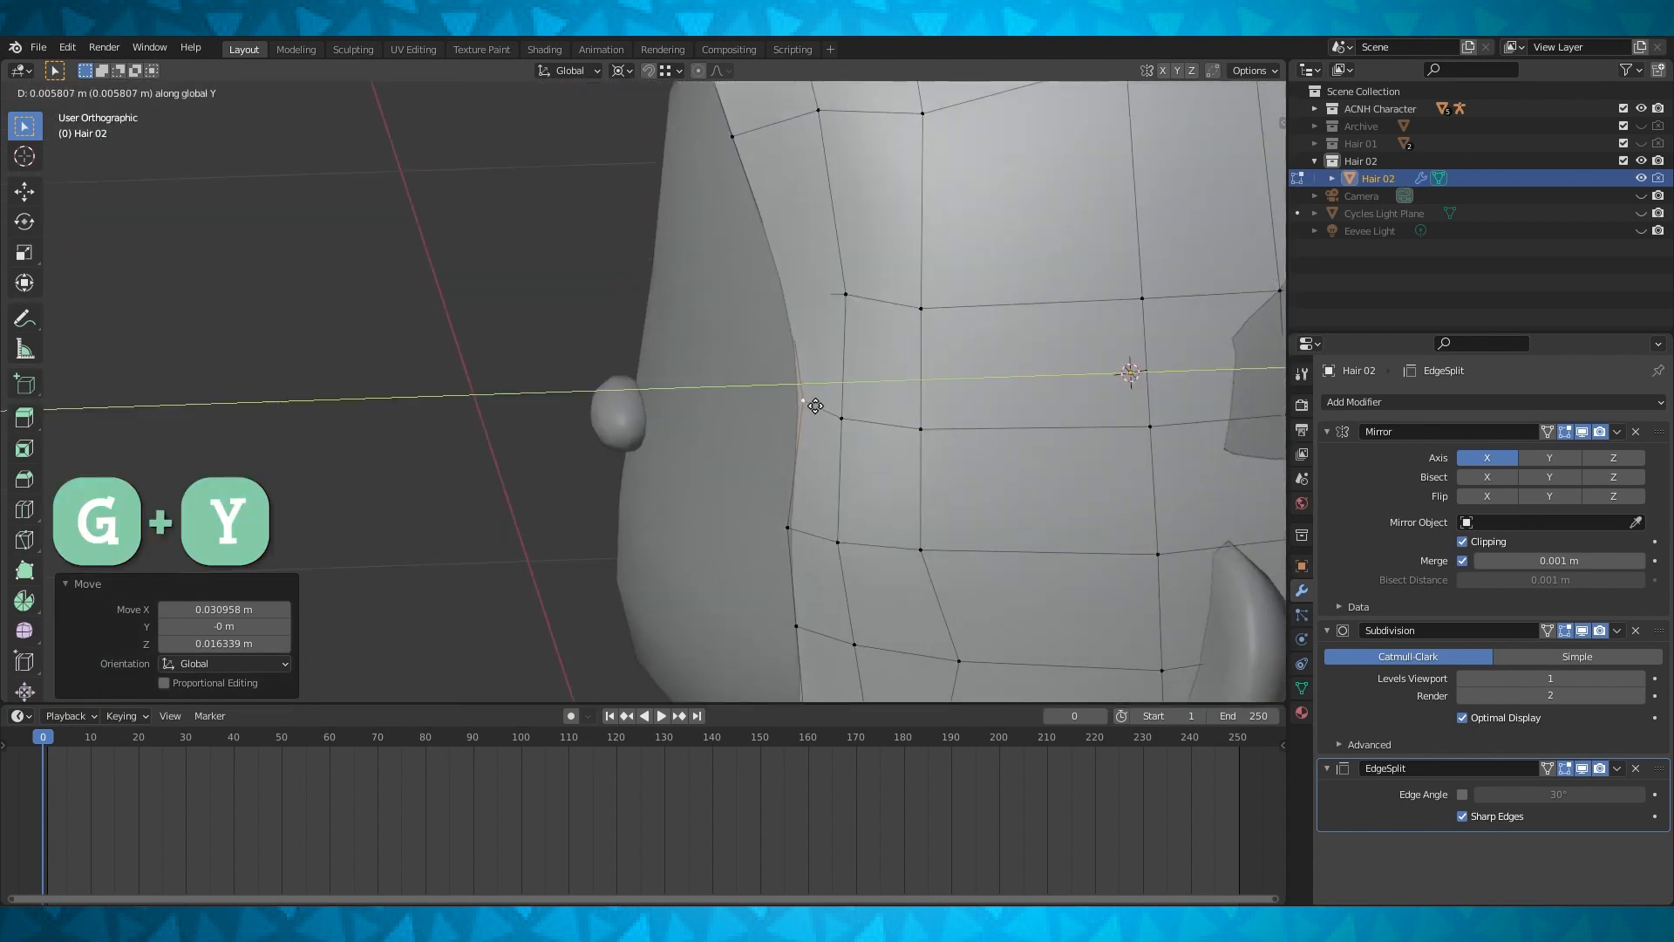
left_click(817, 404)
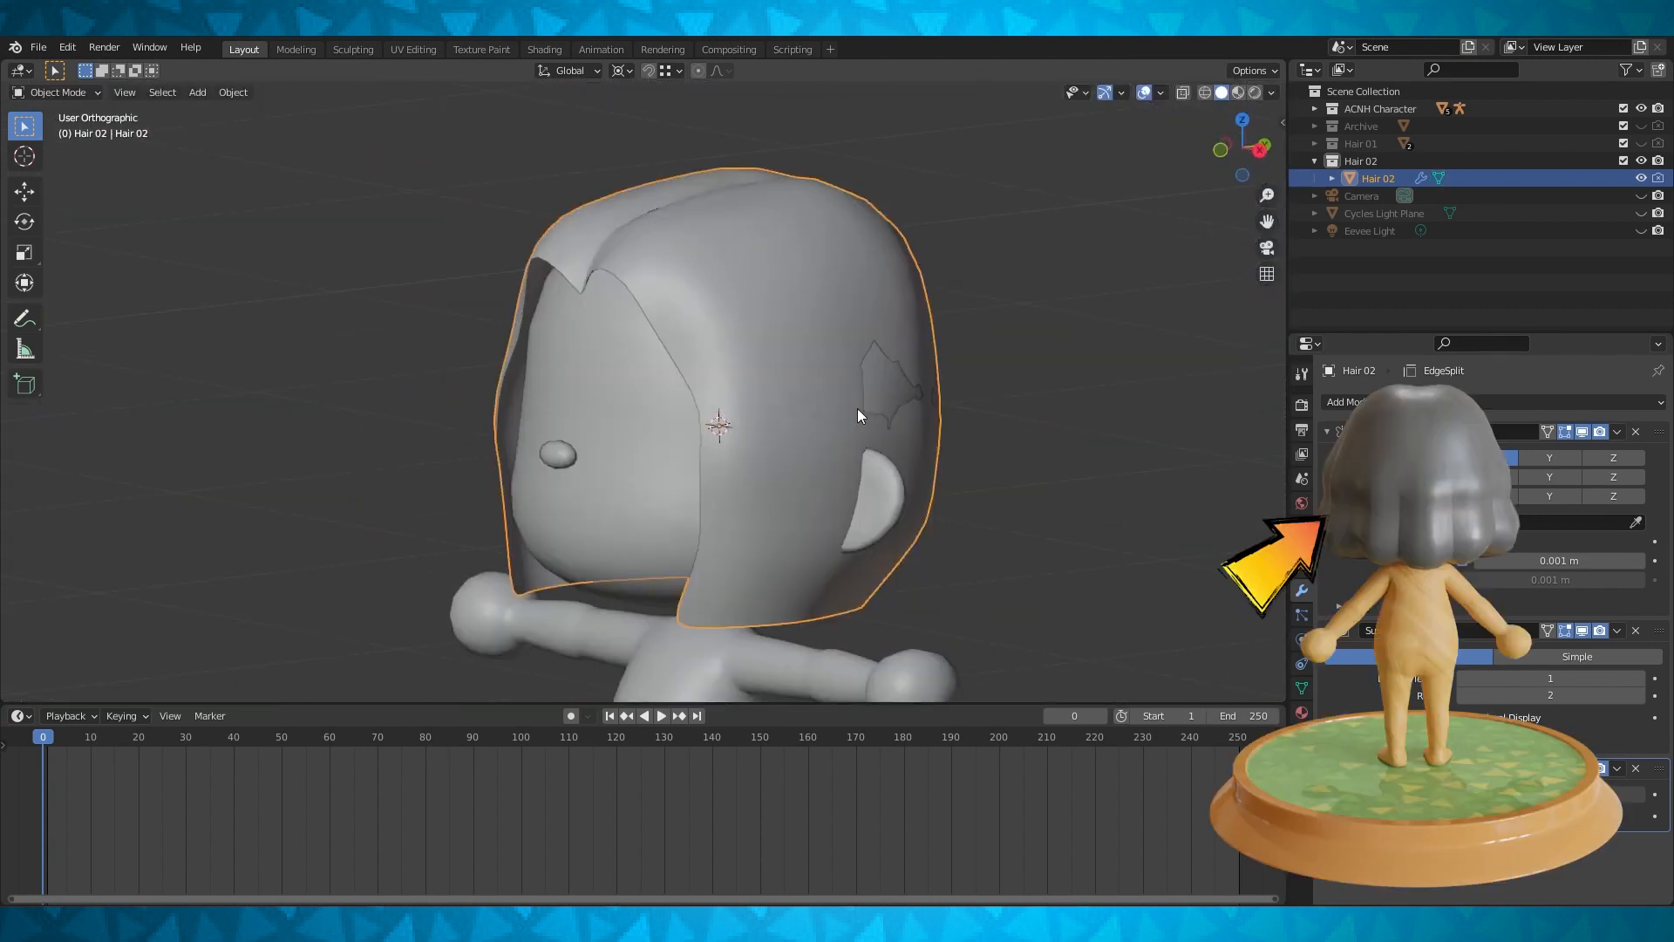
Hide the ACNH Character collection so the inside and bottom edge of the hair can be edited
middle_click_drag(856, 408, 625, 246)
key("Tab")
scroll(652, 474, "up", 3)
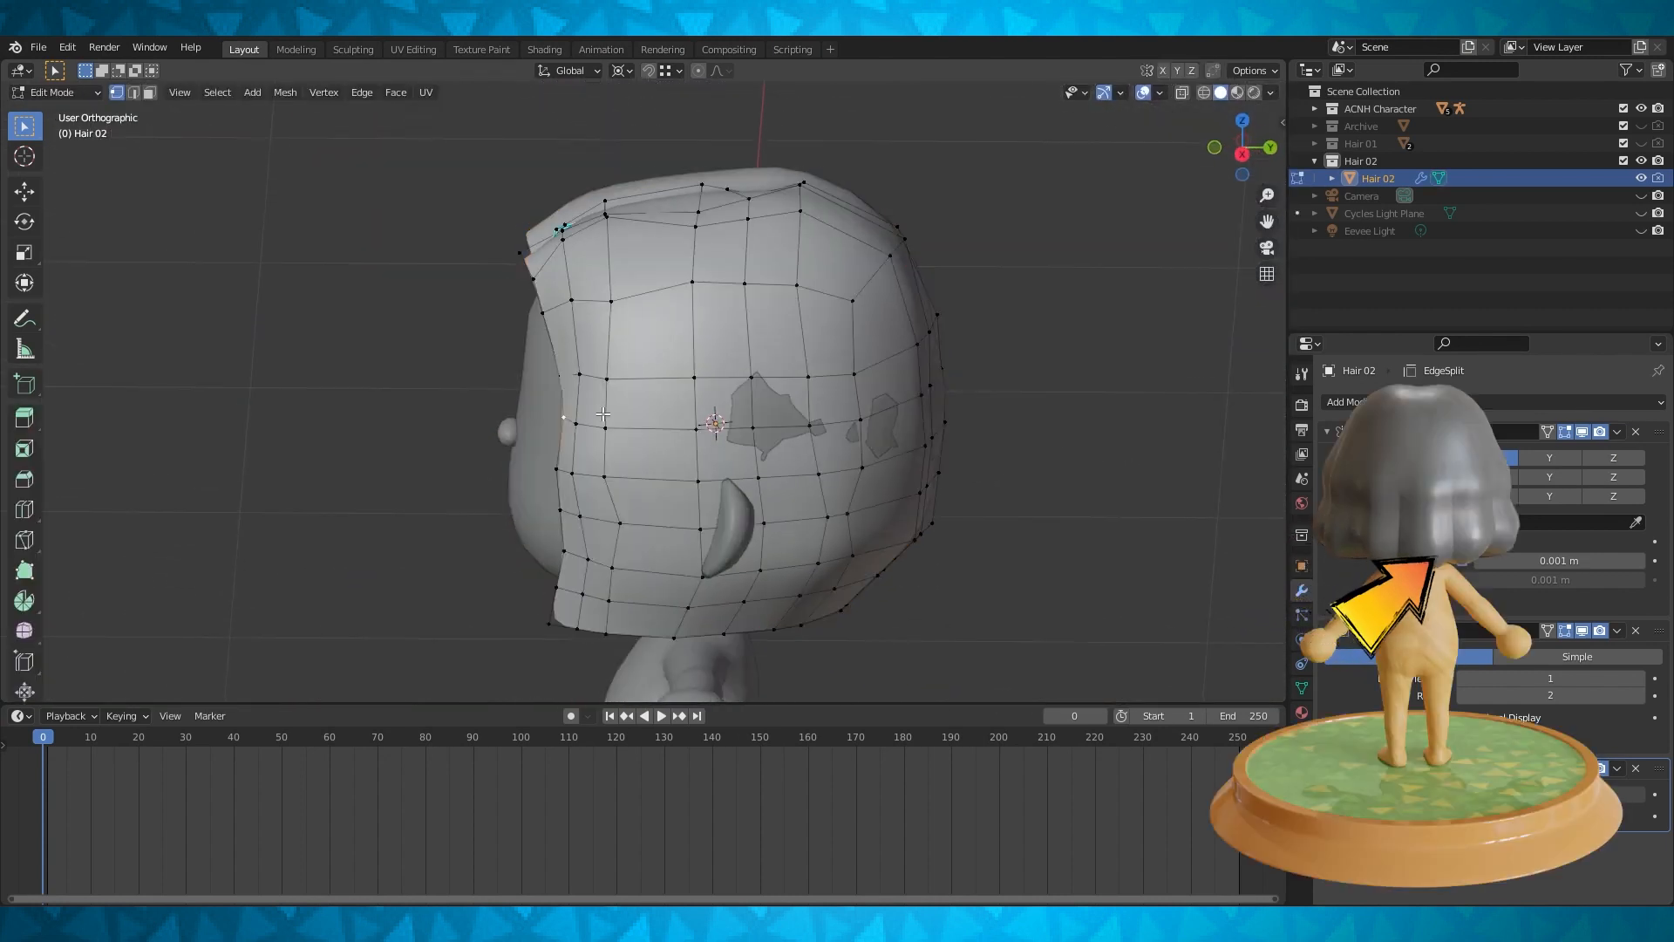
middle_click_drag(591, 444, 799, 408)
left_click(1640, 109)
middle_click_drag(780, 272, 895, 324, "shift")
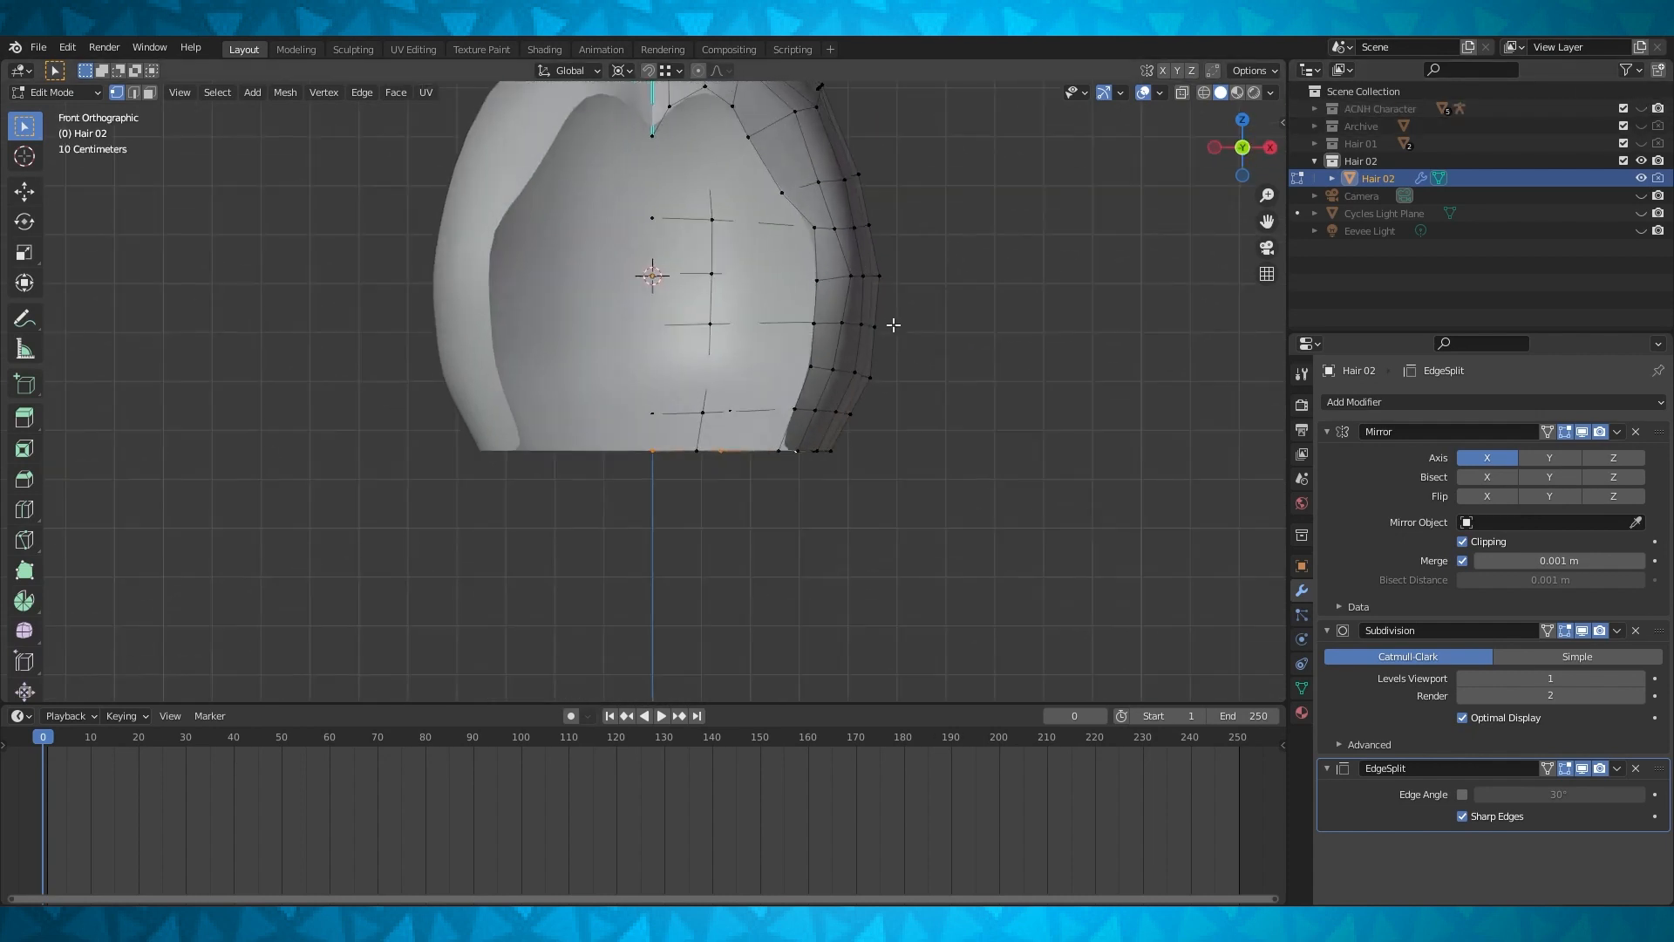
Lower alternating vertices of the back hair's bottom edge along the Z axis to form pointed strand tips
scroll(795, 466, "up", 3)
middle_click_drag(700, 525, 673, 433, "shift")
key("g")
key("z")
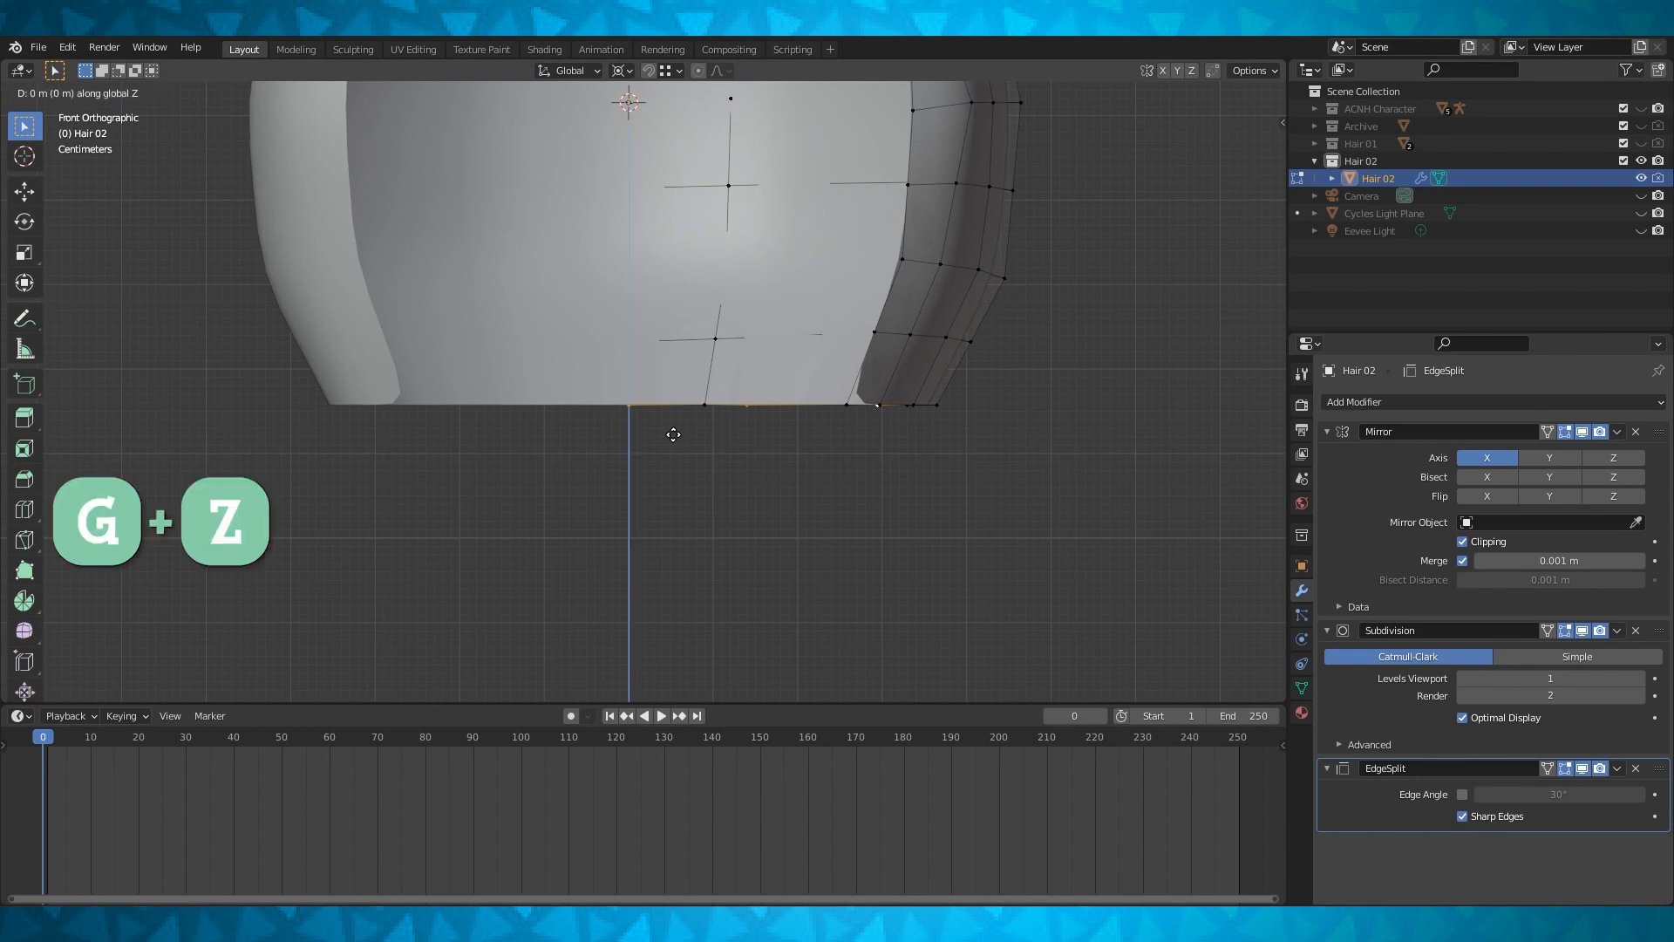
left_click(665, 505)
middle_click_drag(665, 505, 724, 545)
Raise the three bottom-edge vertices between the strand tips about 0.064 m along Z to deepen the notches
left_click(696, 438)
left_click(848, 432, "shift")
left_click(960, 466, "shift")
middle_click_drag(960, 466, 899, 383)
key("g")
key("z")
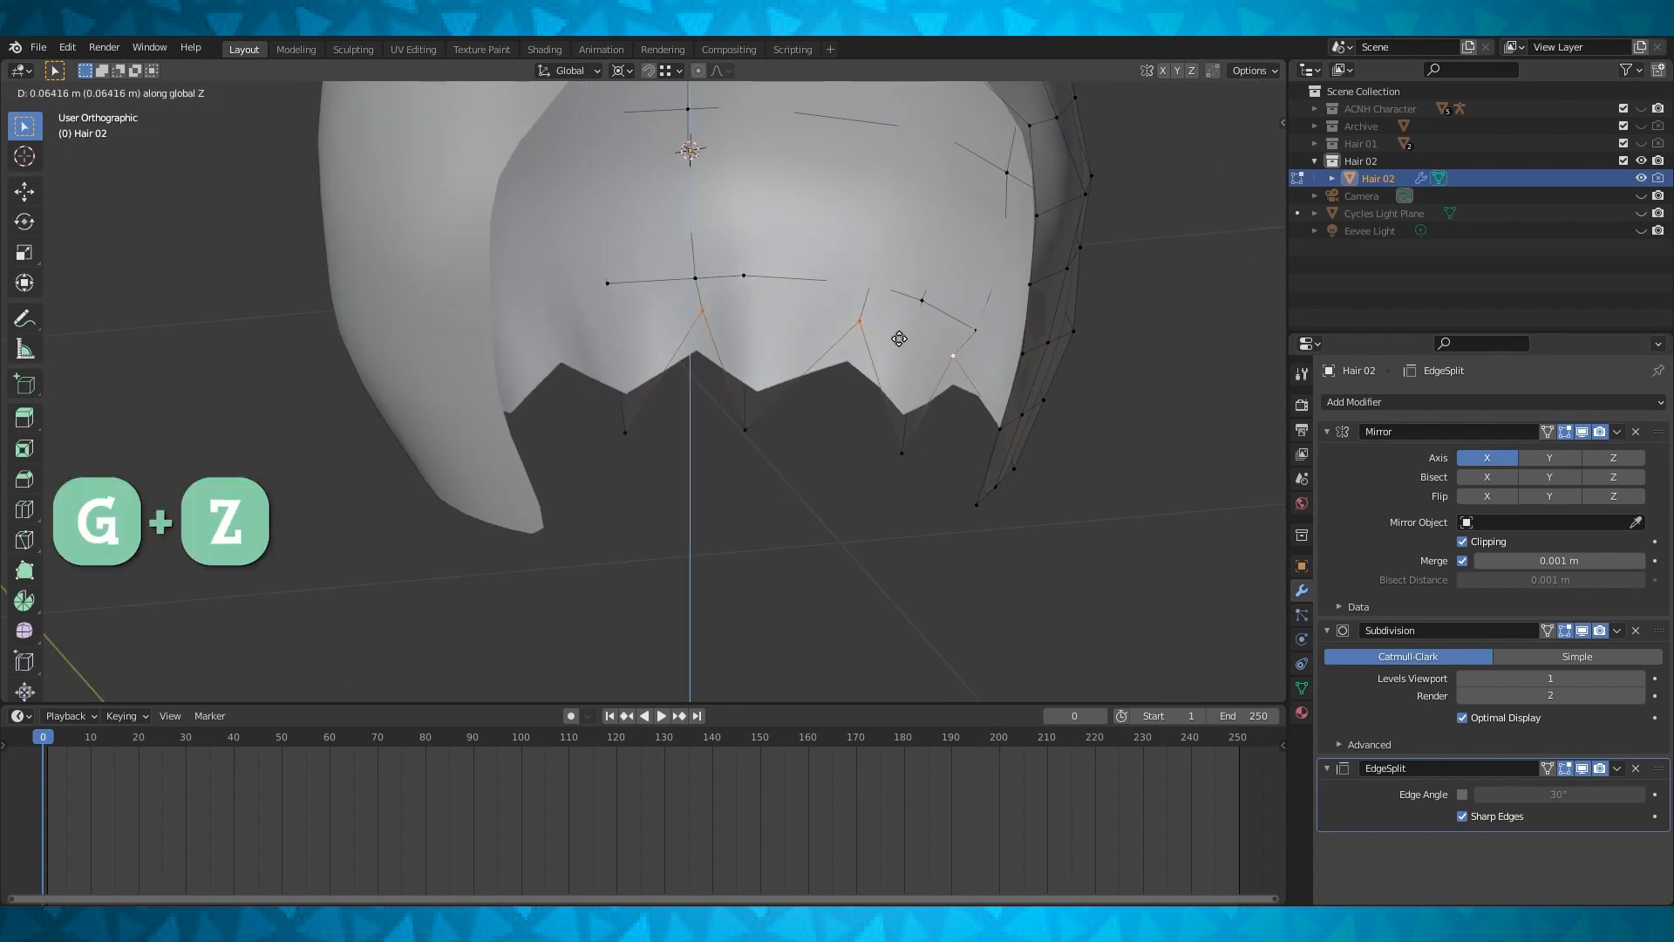
left_click(899, 339)
Select the back strand-tip vertices and scale them to 0.544 in X and Y, excluding Z, in wireframe
middle_click_drag(899, 339, 784, 489)
left_click(795, 529, "shift")
left_click(902, 504, "shift")
middle_click_drag(902, 505, 907, 571)
key("shift+z")
key("s")
key("shift+z")
left_click(686, 412)
middle_click_drag(686, 412, 698, 436)
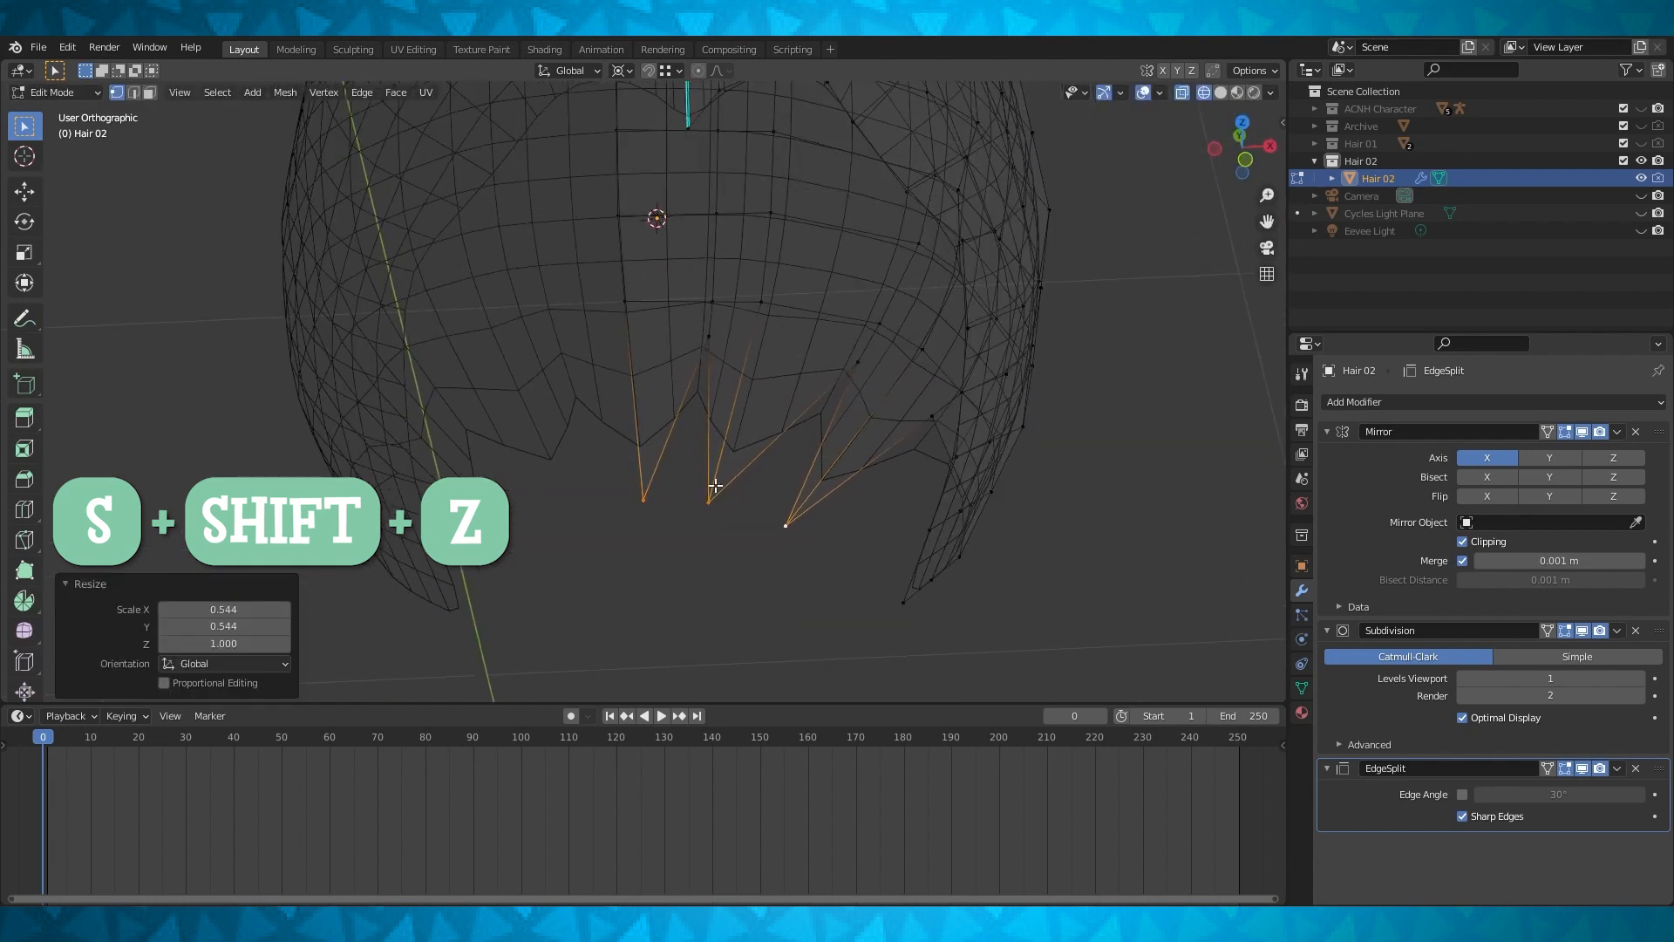
Select the two off-centre strand-tip vertices and scale them along the X axis to adjust their spacing
left_click(729, 509)
middle_click_drag(788, 530, 776, 548)
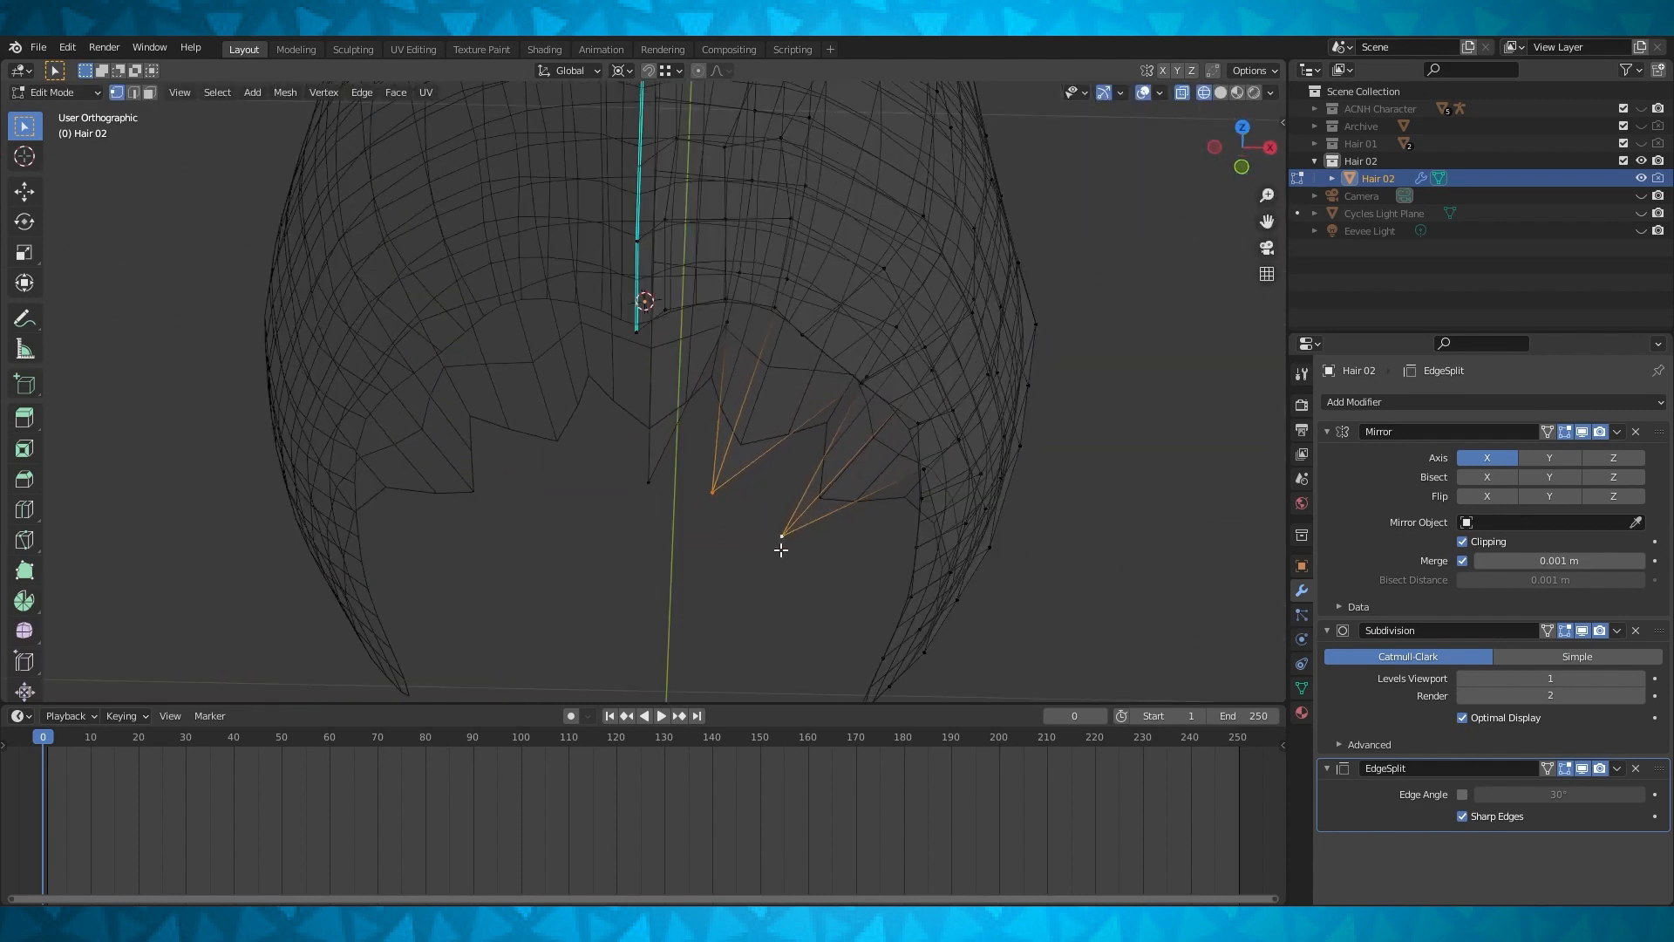
key("s")
key("x")
left_click(1028, 495)
Adjust the back strand vertices along the Y axis and check the jagged edge outside Edit Mode
middle_click_drag(1029, 495, 721, 437)
key("g")
key("y")
left_click(853, 448)
key("g")
key("y")
key("Tab")
key("Tab")
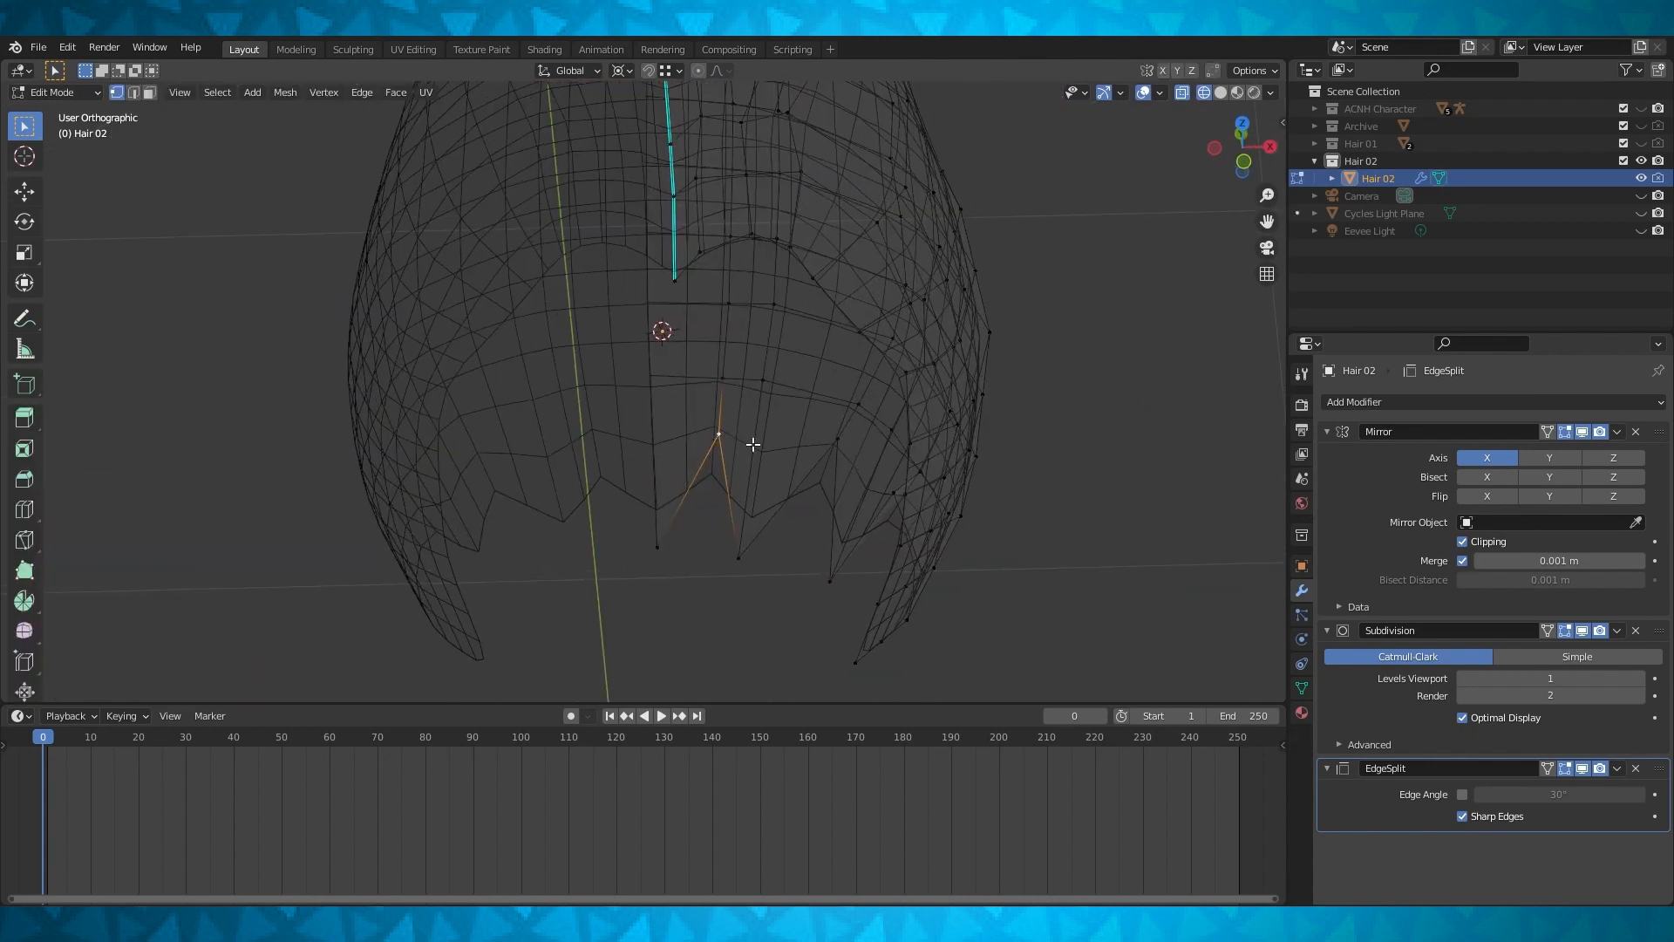
Scale the notch vertices between the back strand tips to 0.860 and move them about -0.02 m along Y
mouse_move(839, 442)
middle_mouse_down()
mouse_move(919, 453)
mouse_move(852, 434)
middle_mouse_up()
key("s")
left_click(871, 437)
key("g")
key("y")
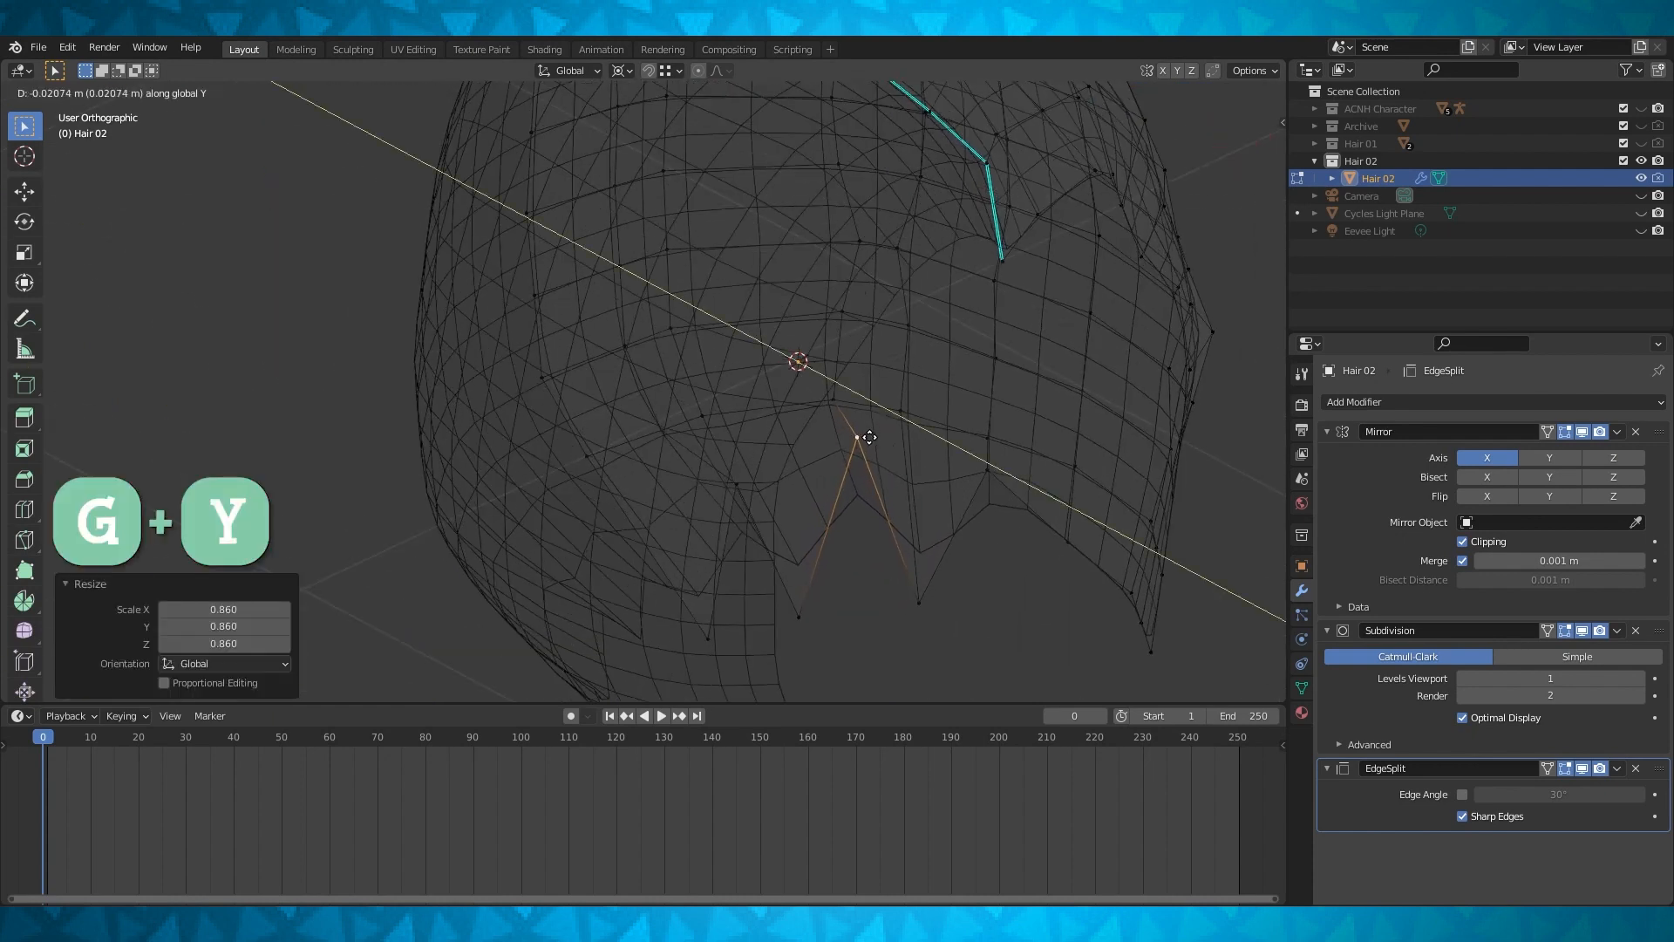
left_click(868, 439)
Scale the outer notch vertices, move them along the Y axis, and check the result outside Edit Mode
middle_click_drag(866, 441, 781, 423)
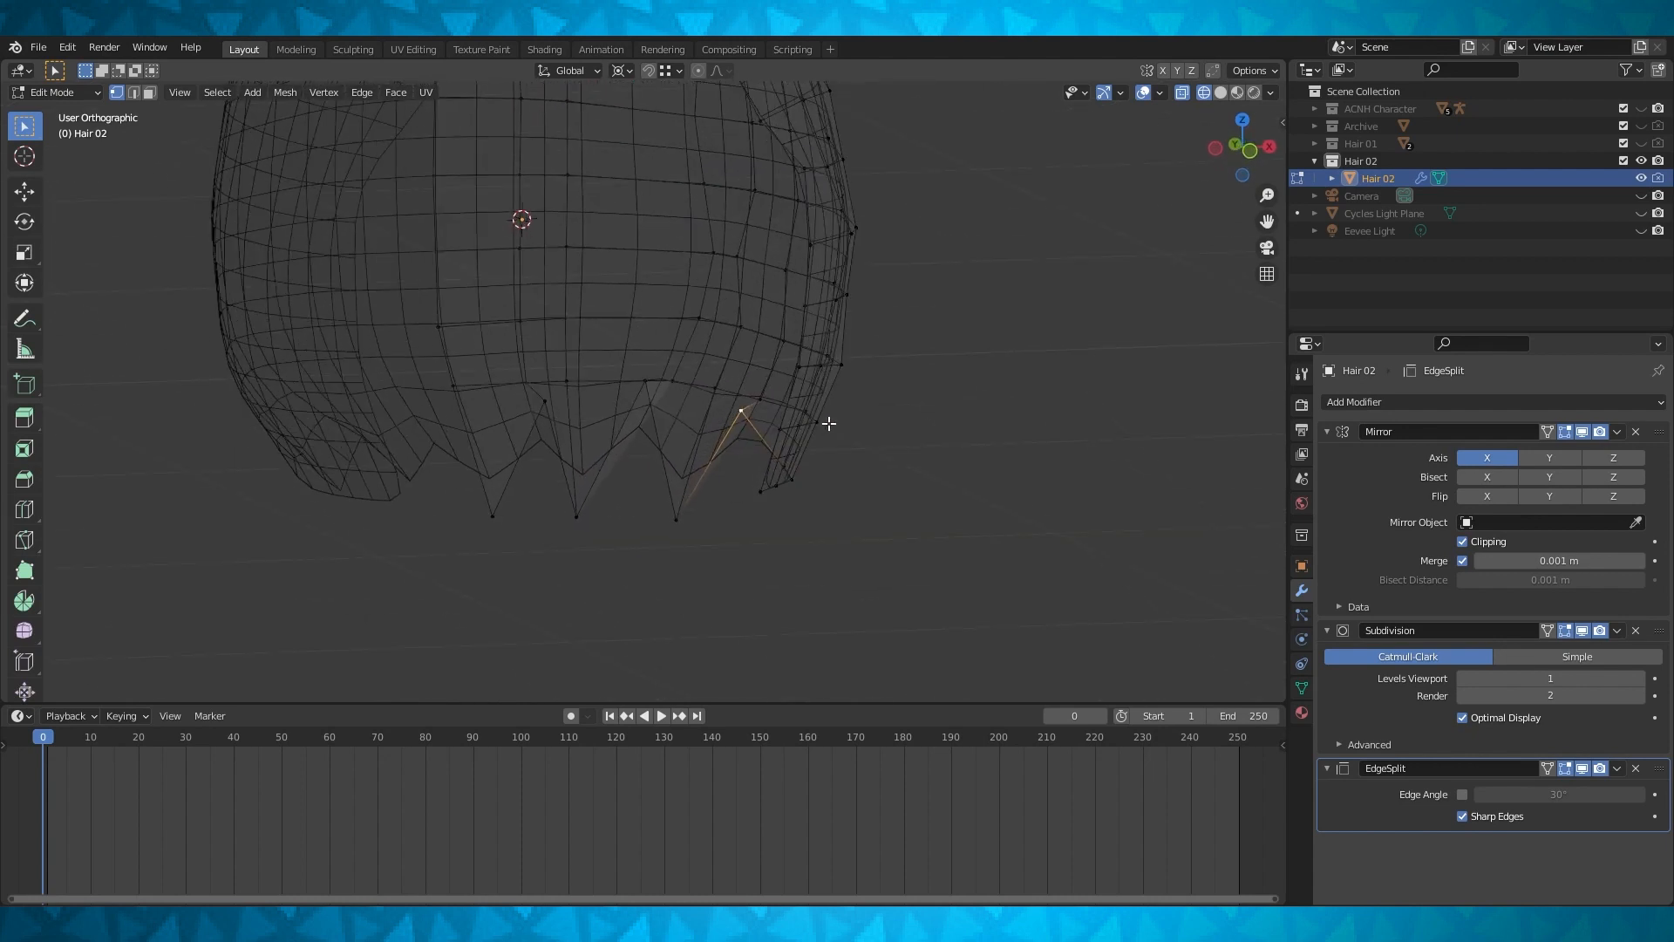
key("s")
left_click(768, 395)
mouse_move(768, 395)
middle_mouse_down()
mouse_move(745, 402)
mouse_move(751, 422)
mouse_move(566, 318)
middle_mouse_up()
key("g")
key("y")
left_click(735, 399)
scroll(733, 399, "down", 2)
key("Tab")
key("Tab")
scroll(692, 391, "down", 3)
scroll(689, 390, "down", 1)
scroll(575, 318, "up", 3)
Move the three lower centre-back vertices about 0.13 m backward and 0.15 m down in solid shading and right view
left_click(1220, 92)
mouse_move(1107, 207)
middle_mouse_down()
mouse_move(974, 213)
mouse_move(884, 423)
middle_mouse_up()
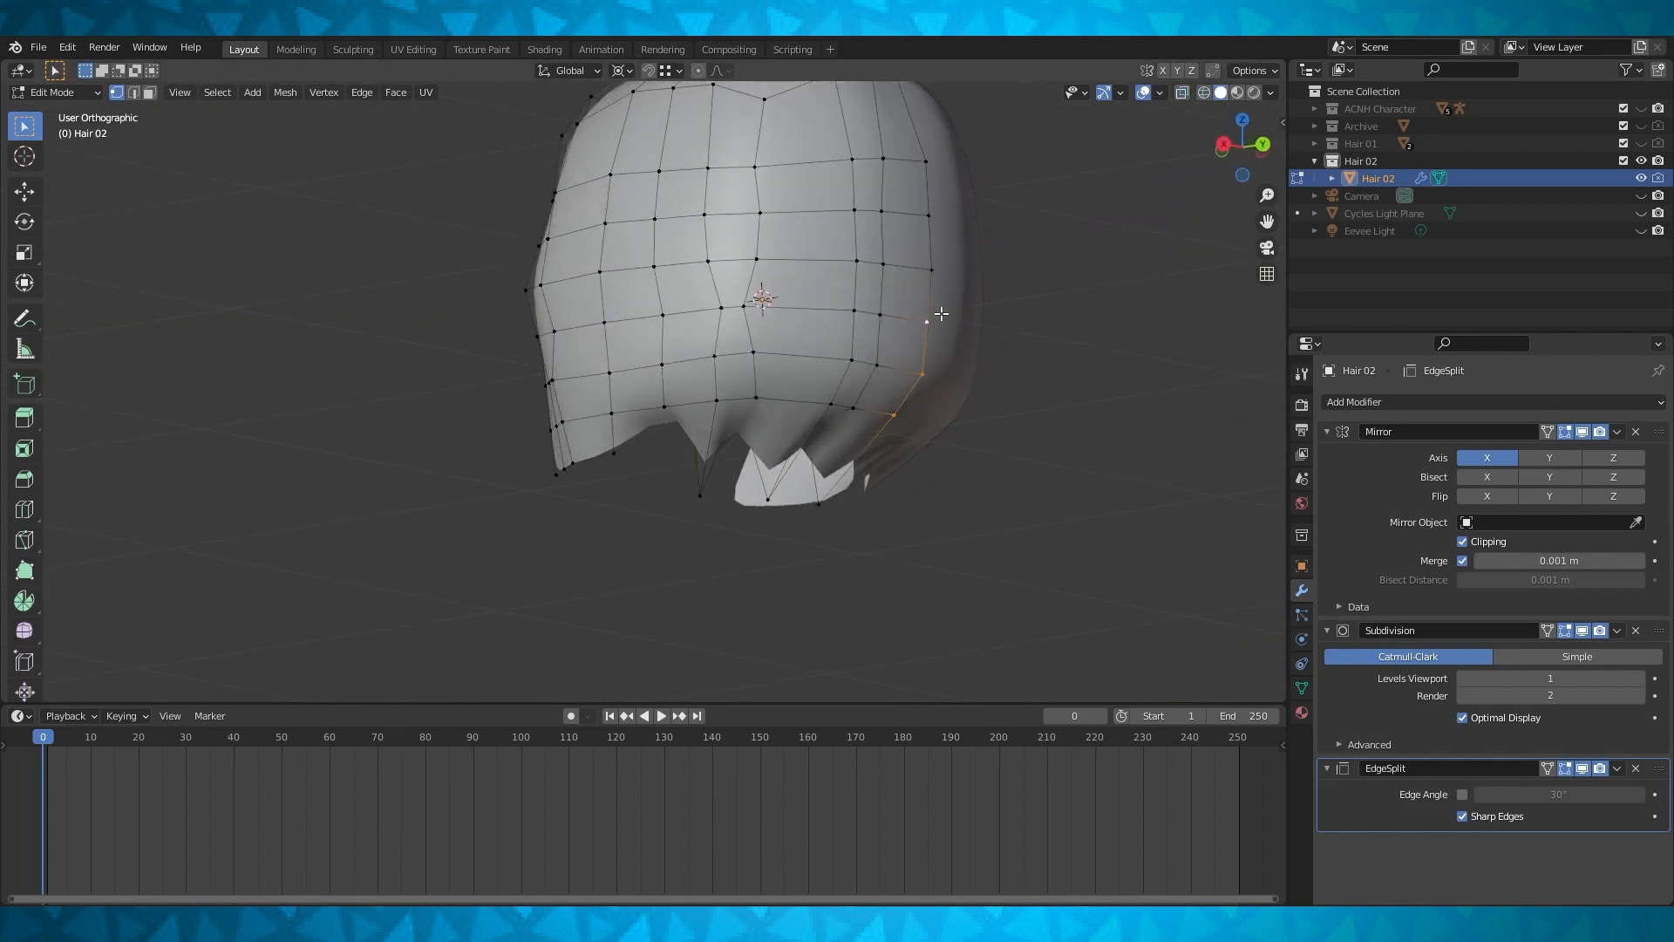
key("KP_3")
middle_click_drag(973, 311, 701, 340, "shift")
scroll(727, 388, "up", 2)
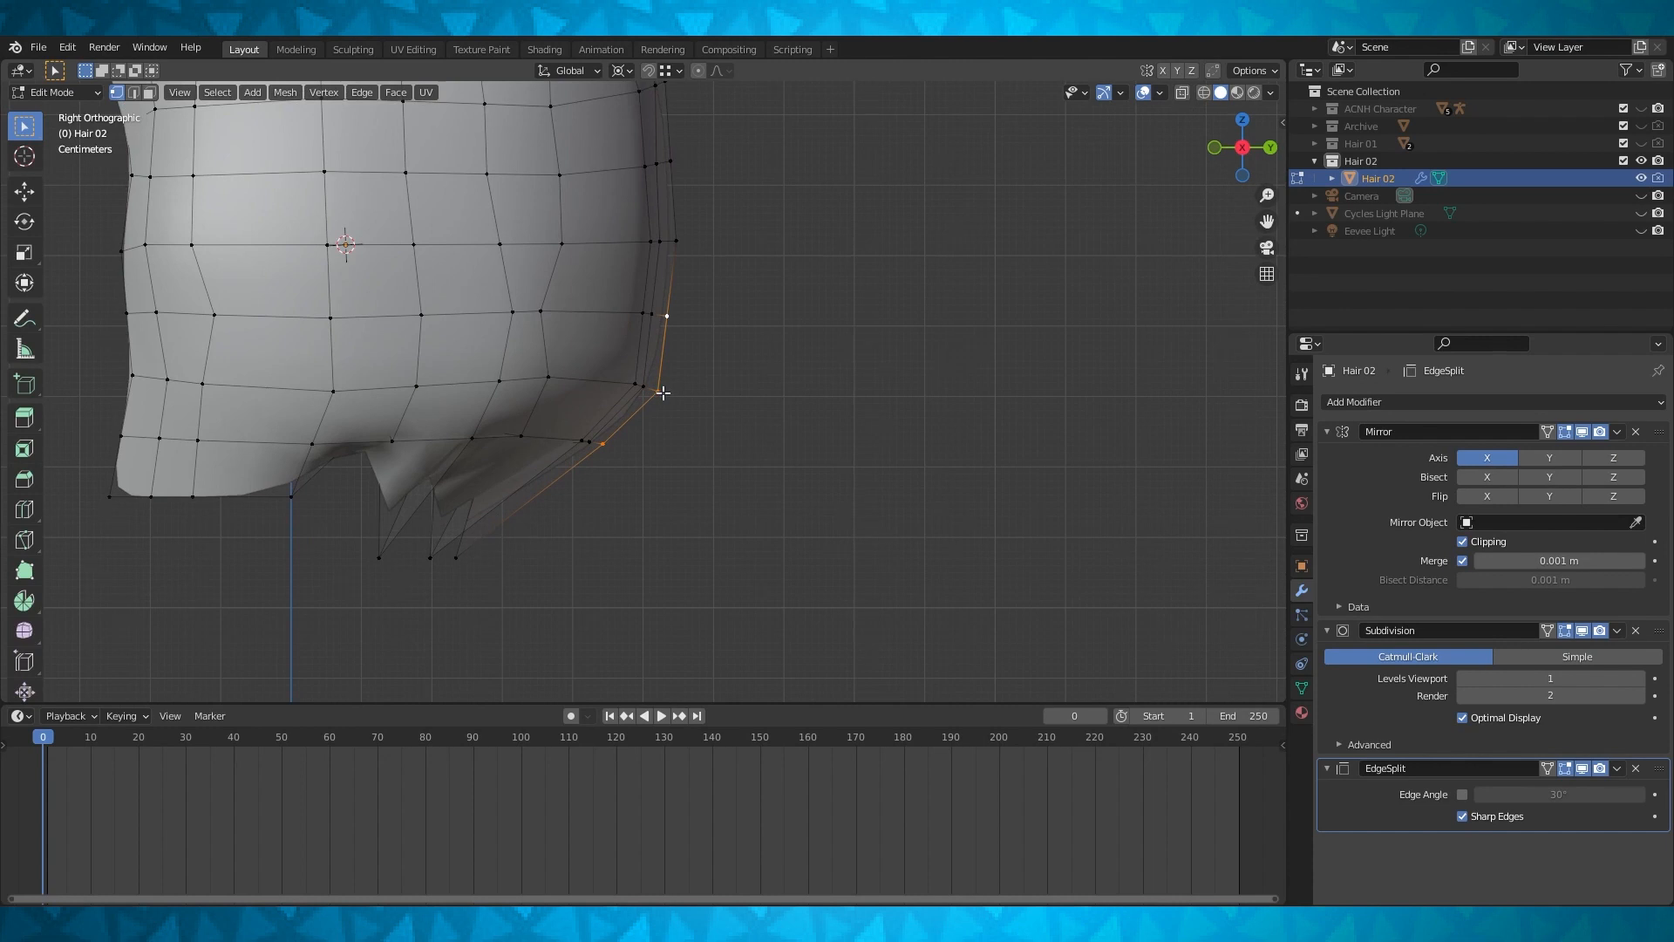
key("g")
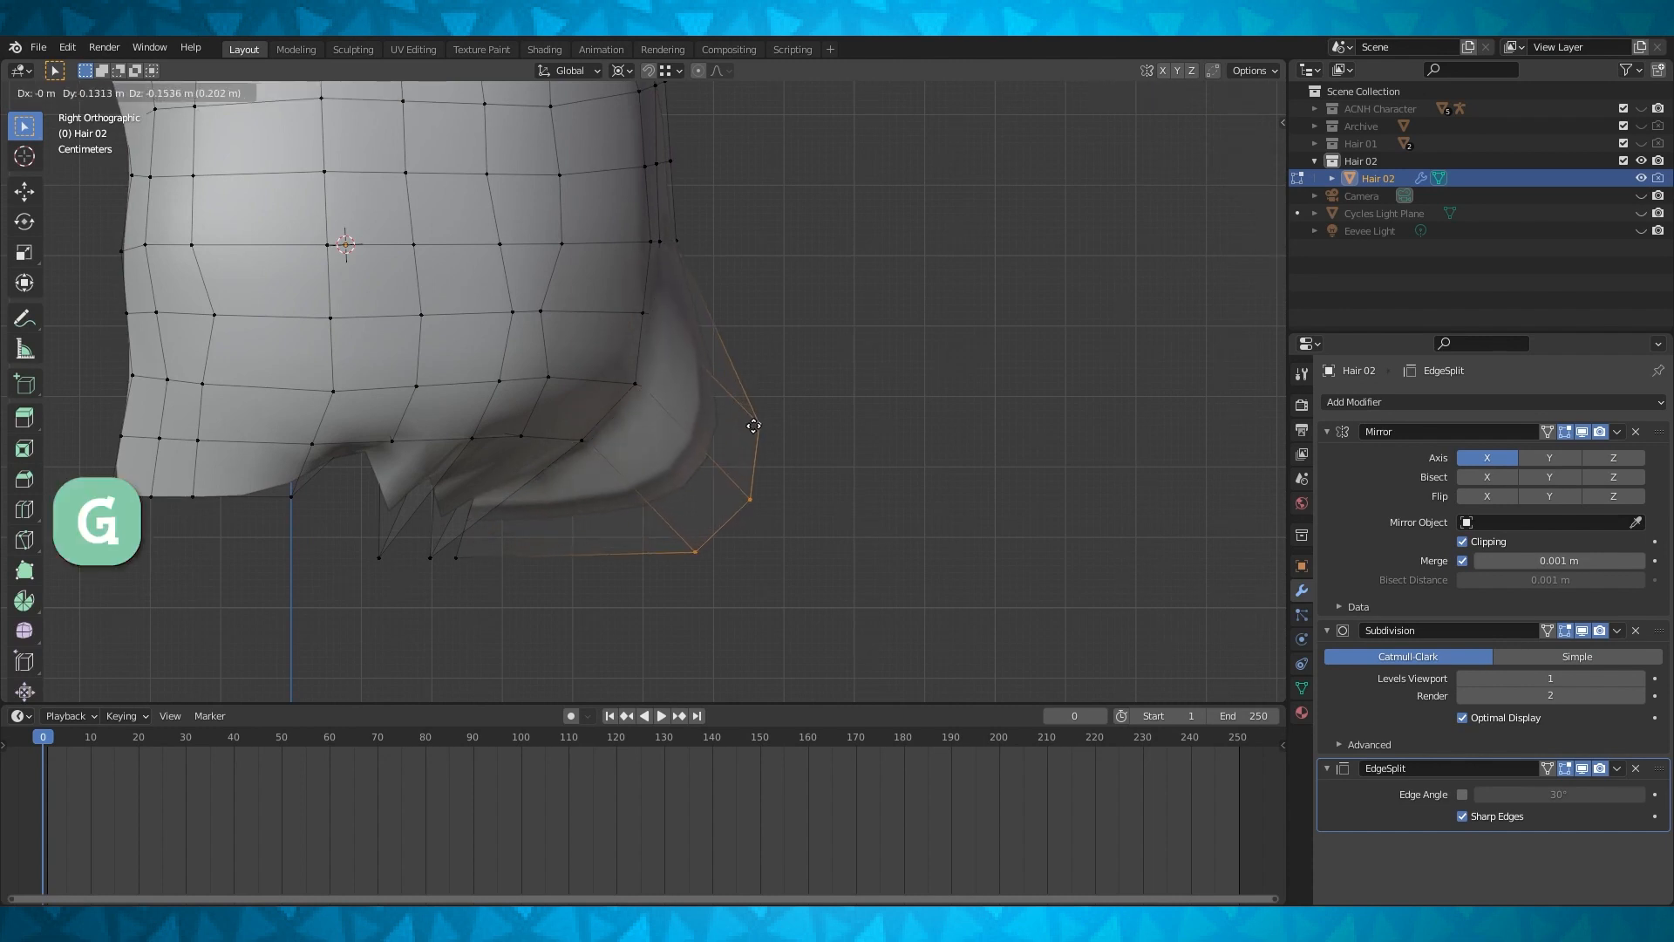
left_click(759, 419)
Move the two vertices beside the lower centre-back bulge about 0.024 m in Y and -0.055 m in Z
middle_click_drag(759, 419, 700, 328)
key("alt+z")
key("KP_3")
scroll(805, 370, "up", 4)
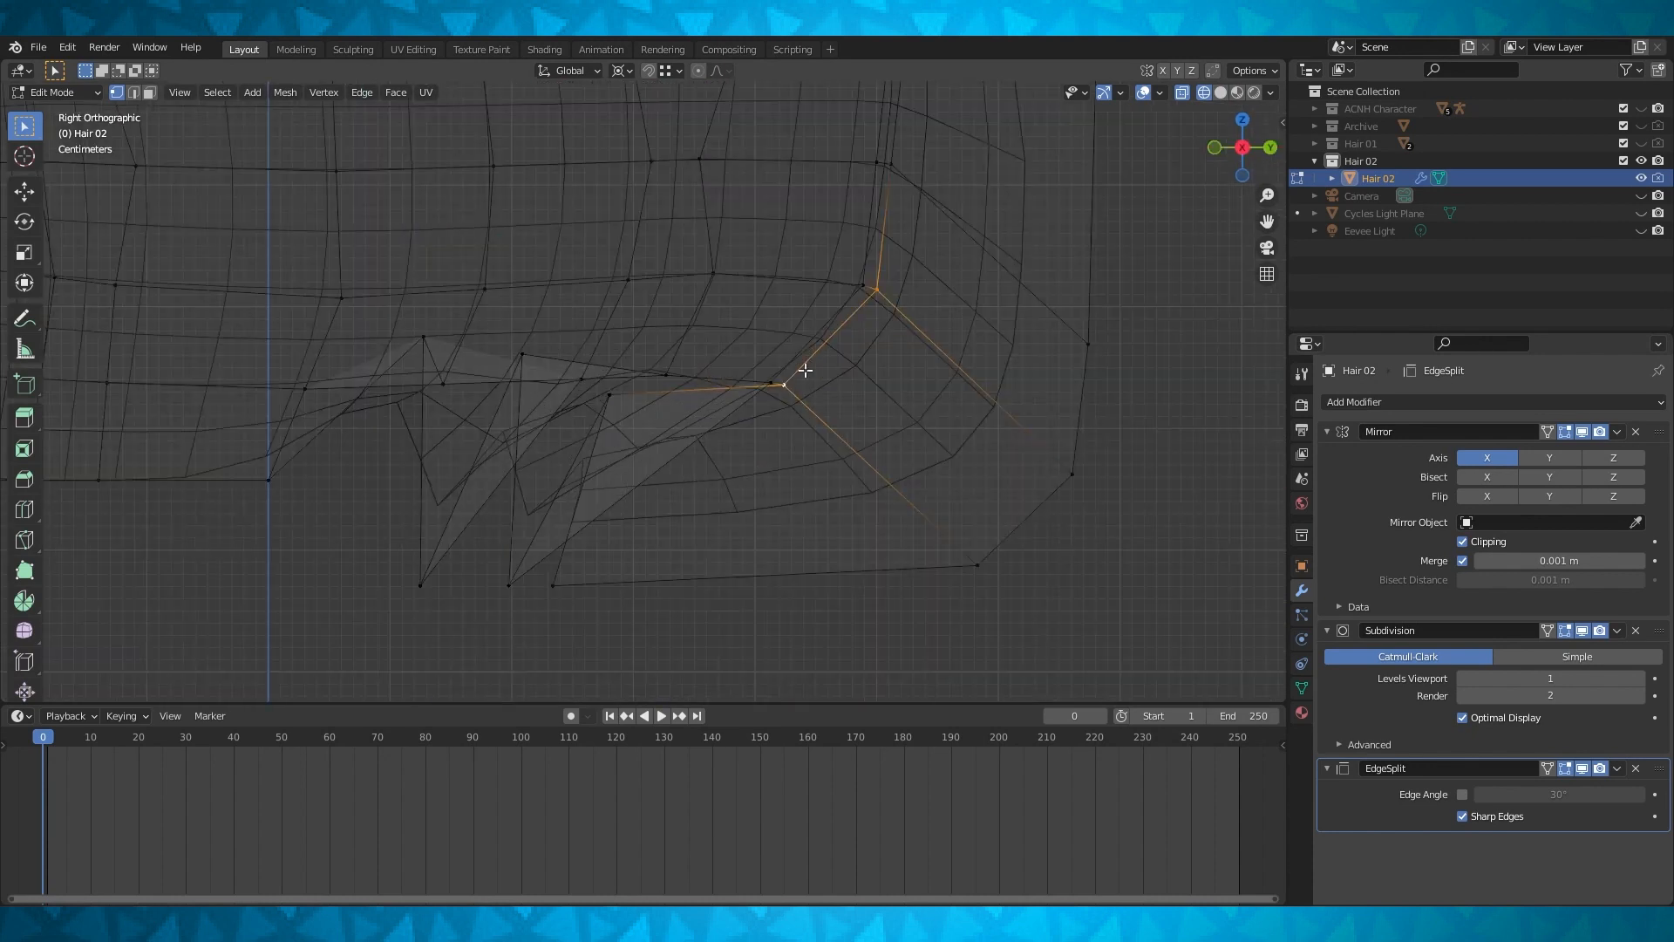
middle_click_drag(805, 371, 716, 391, "shift")
key("g")
left_click(729, 476)
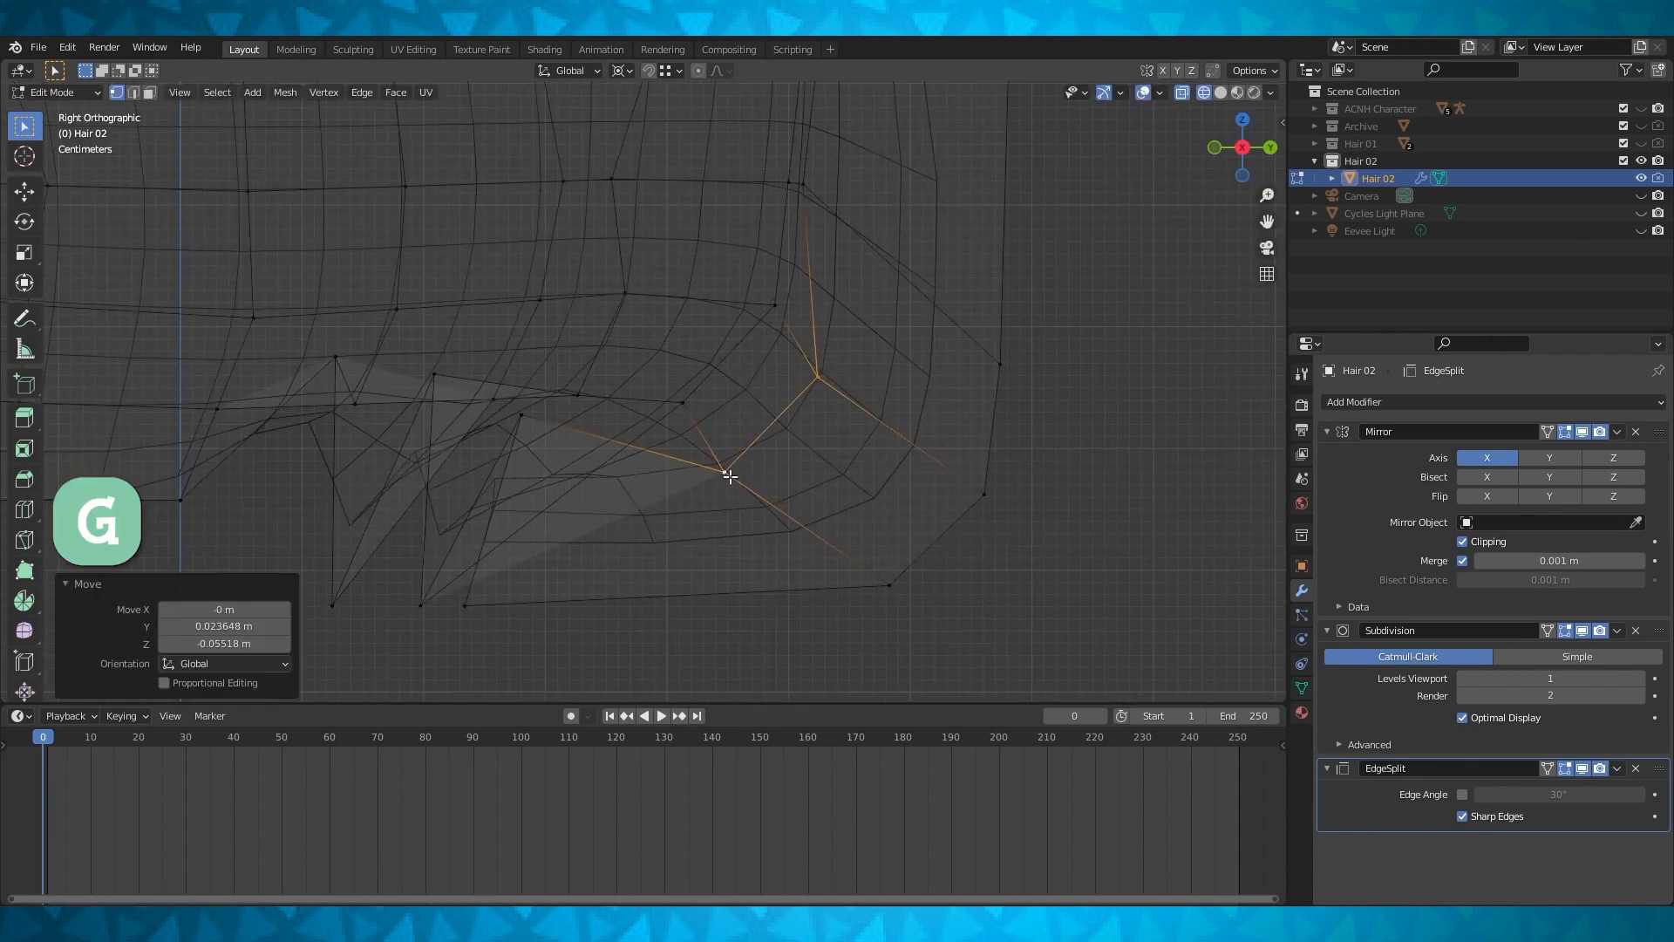
Shift the same two lower back vertices about 0.02 m along the X axis and check the hair in solid shading
middle_click_drag(719, 473, 762, 451)
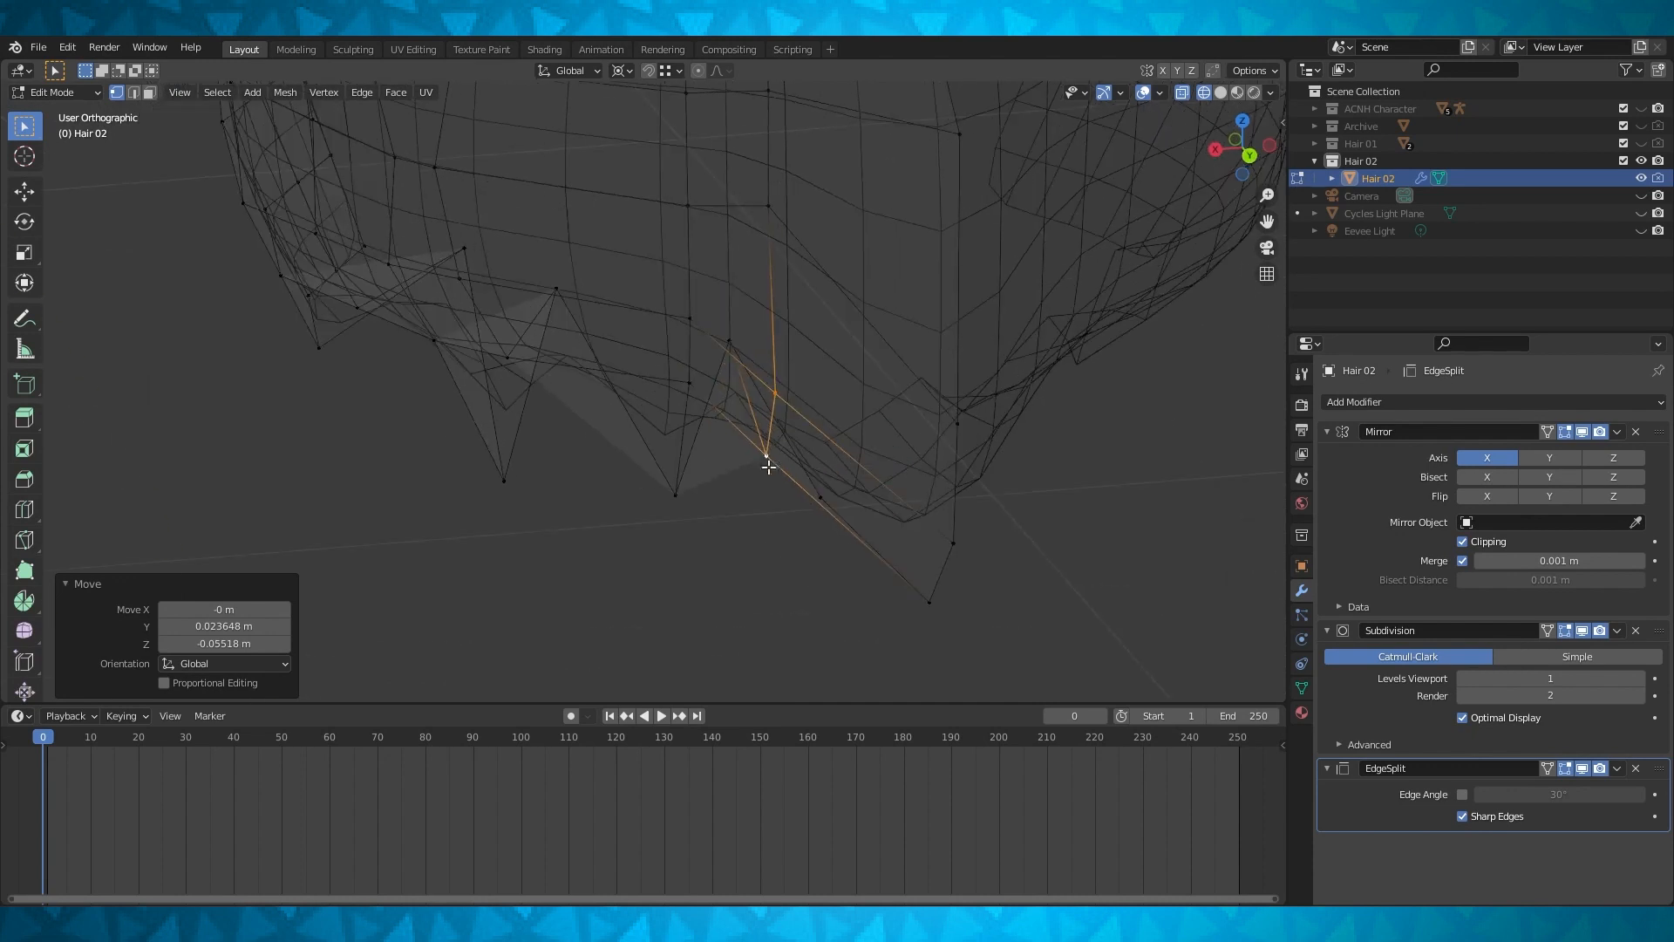
key("g")
key("x")
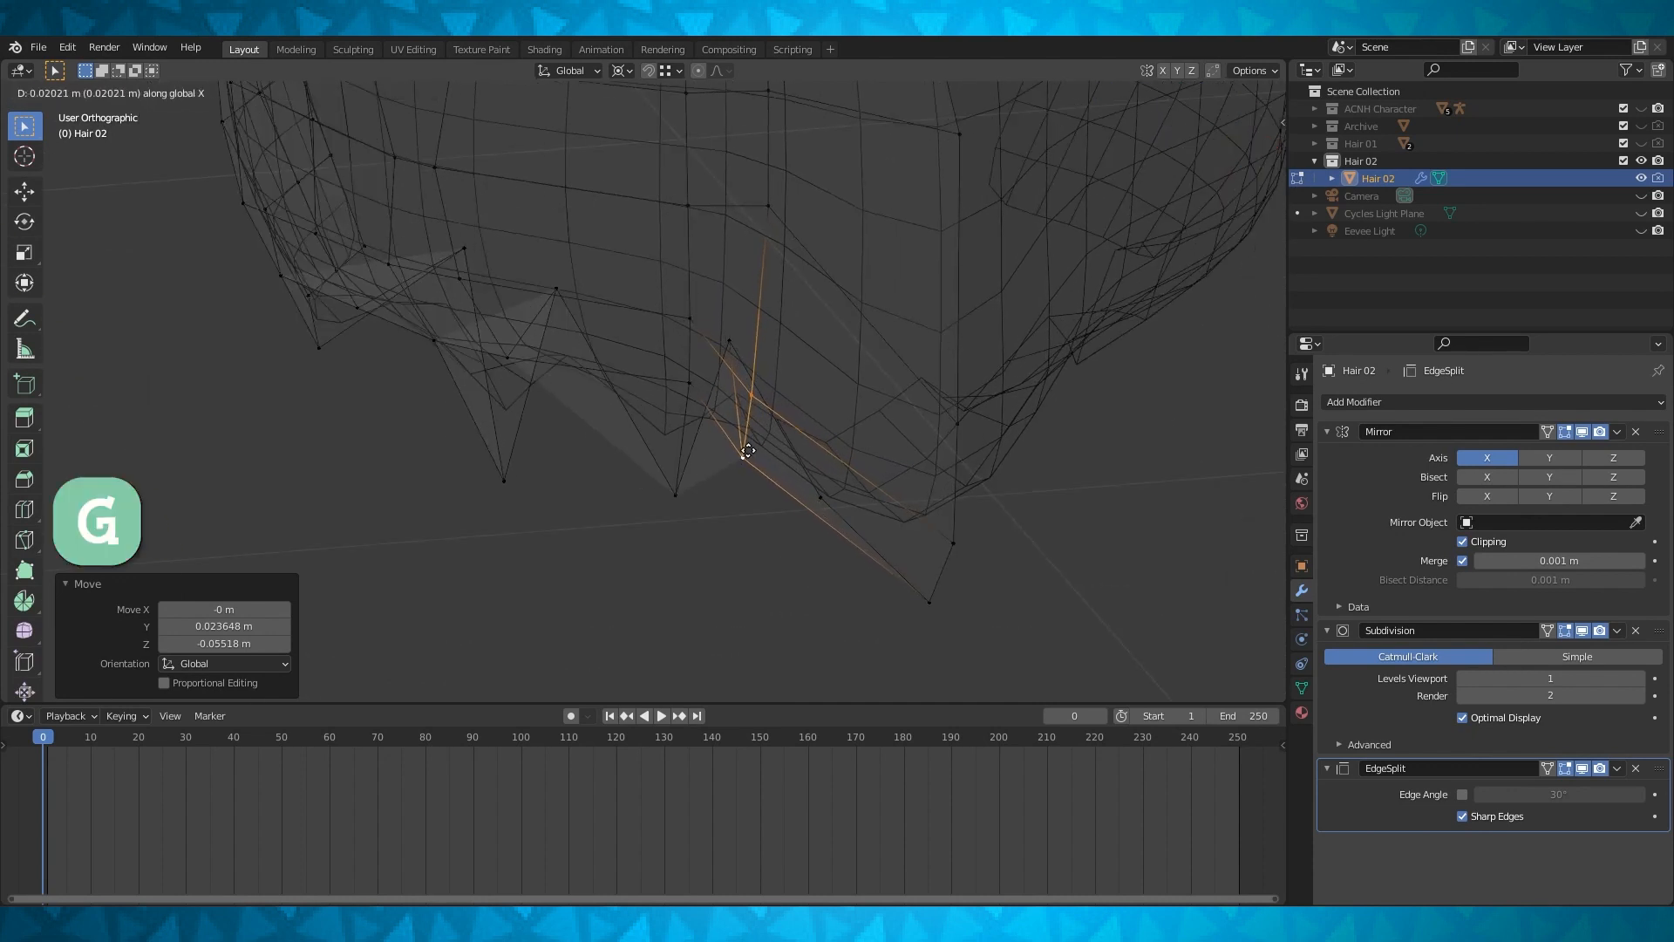
left_click(748, 451)
key("Tab")
key("shift+z")
key("Tab")
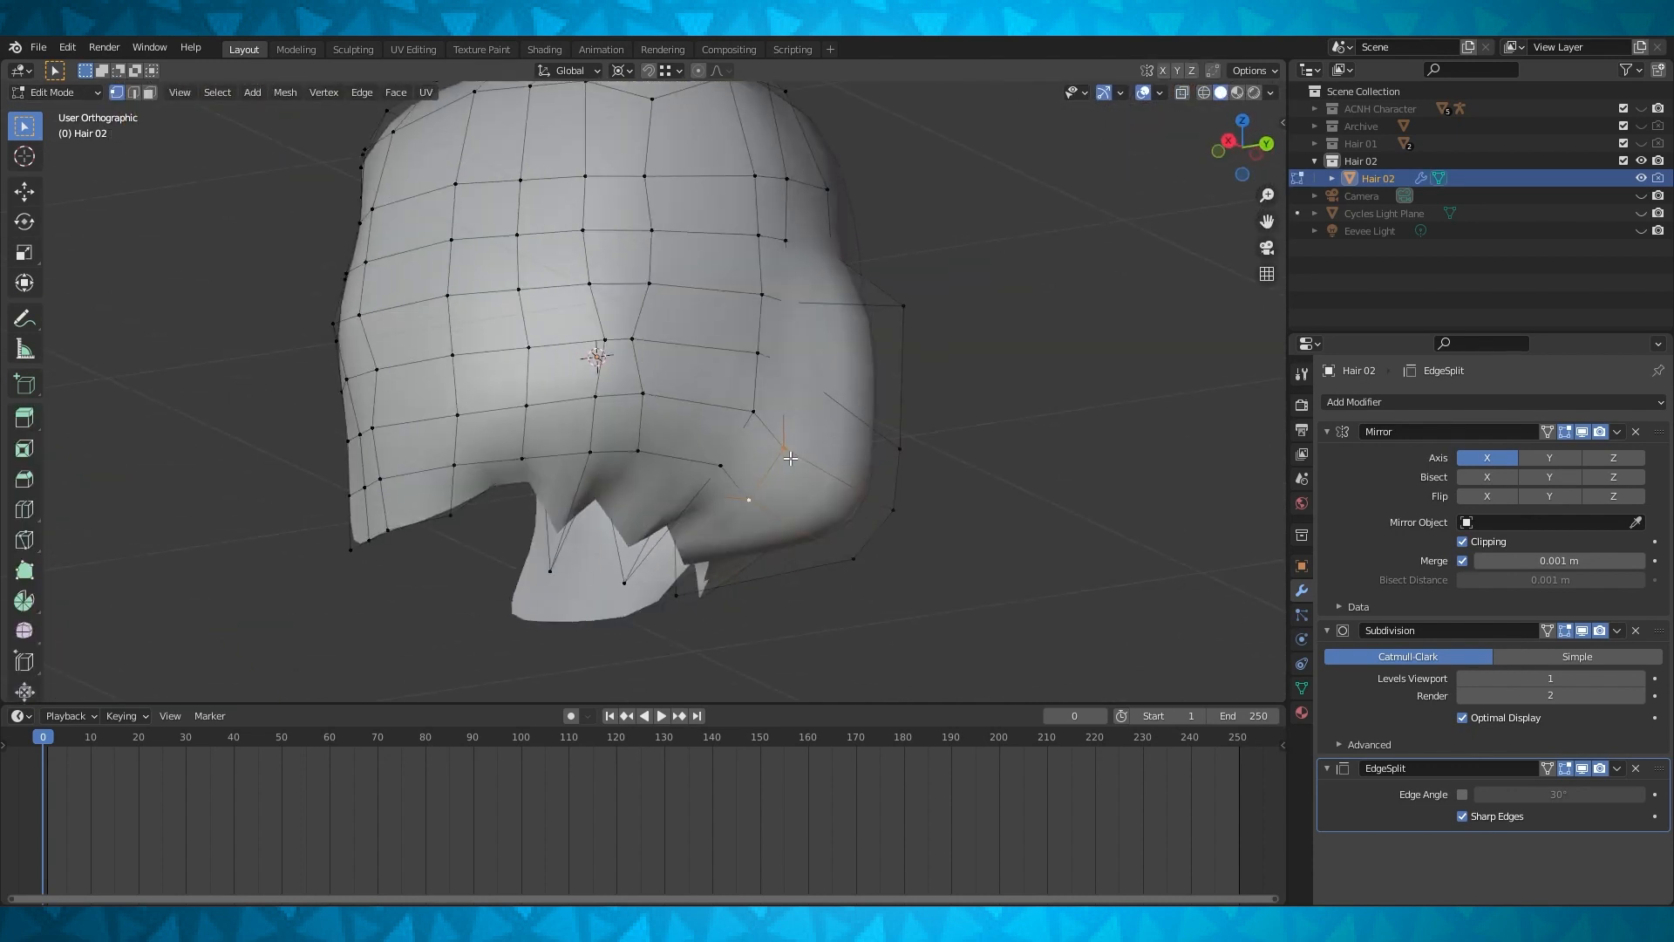
Move the next lower back strand's vertices outward about 0.105 m in X and 0.075 m in Y from top view
middle_click_drag(795, 457, 751, 360)
key("KP_7")
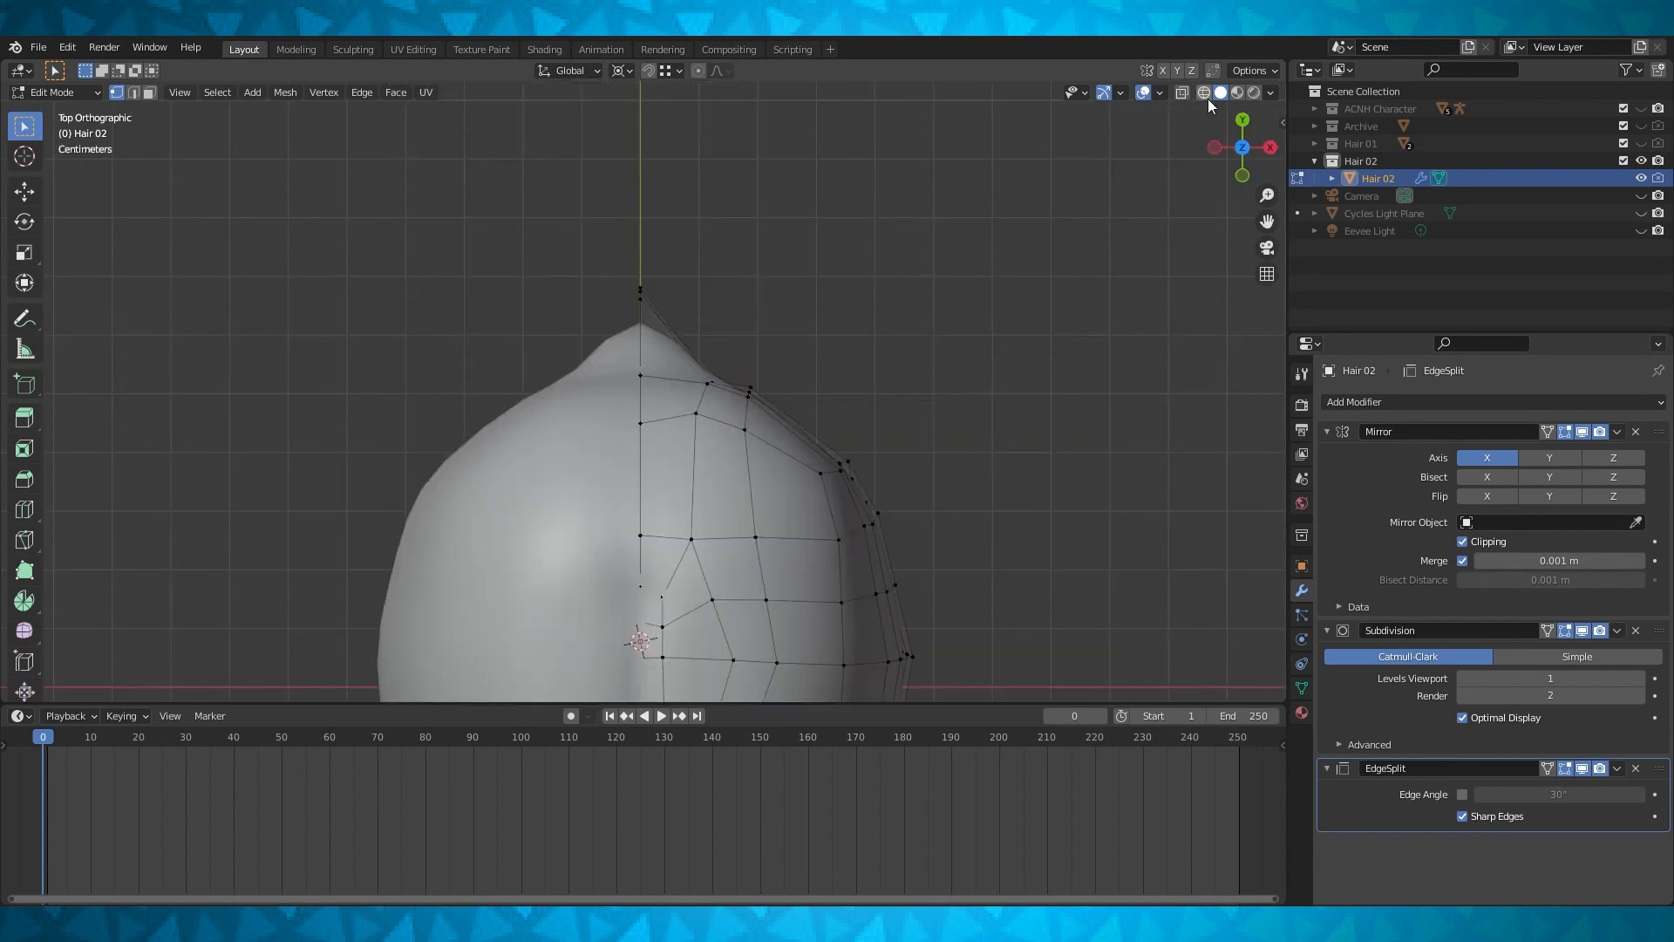
key("shift+z")
scroll(618, 452, "up", 3)
key("g")
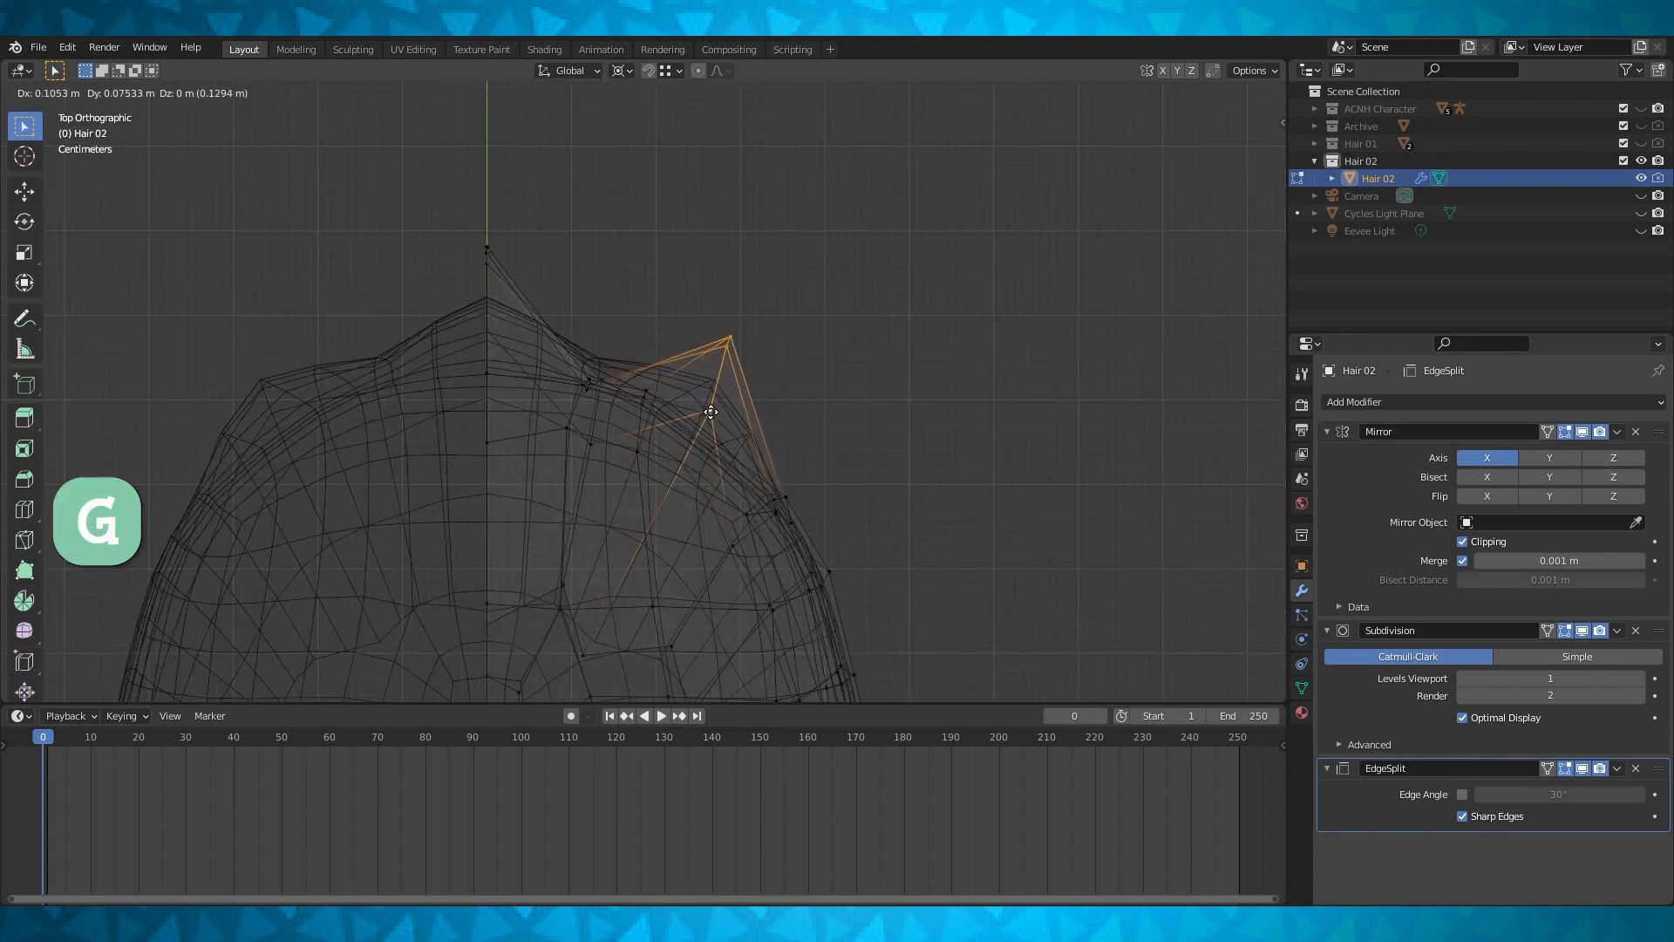
middle_click_drag(715, 419, 682, 275)
Lower this back strand's vertices 0.131 m along the Z axis and check the hair outside Edit Mode
key("shift+z")
key("g")
key("z")
left_click(705, 459)
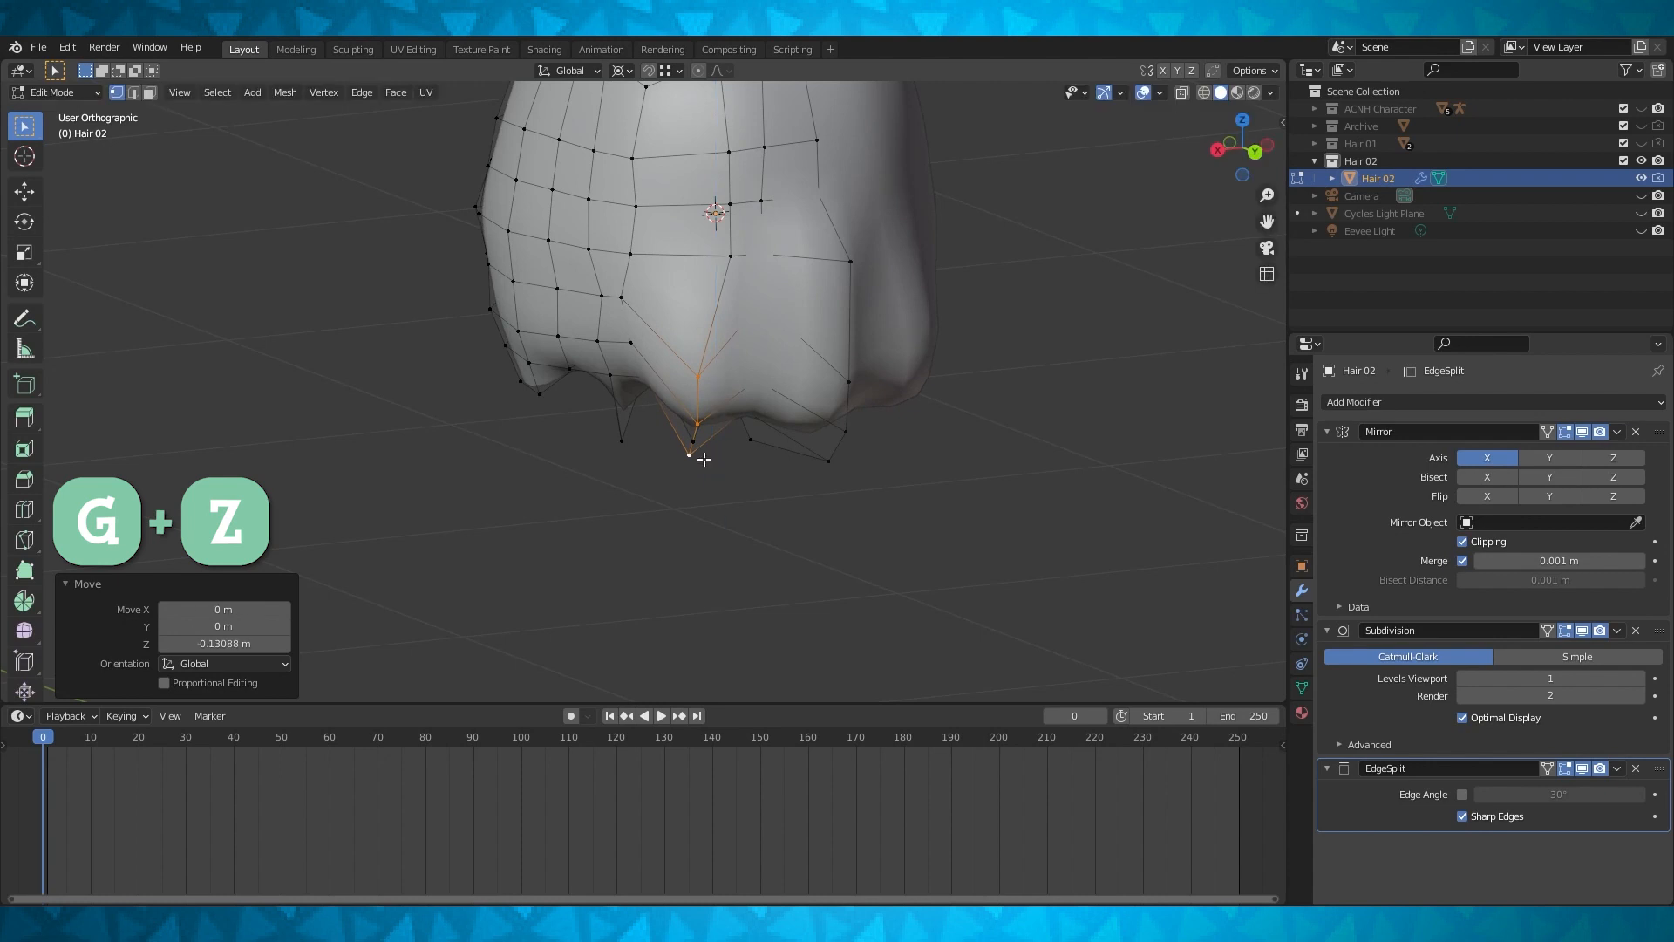
key("Tab")
scroll(647, 443, "down", 3)
key("Tab")
Slide the vertex above the lowered back strand outward along its edge in back view
middle_click_drag(647, 443, 666, 463)
left_click(665, 357)
middle_click_drag(665, 358, 634, 409)
key("ctrl+KP_1")
scroll(689, 322, "up", 3)
key("g")
key("g")
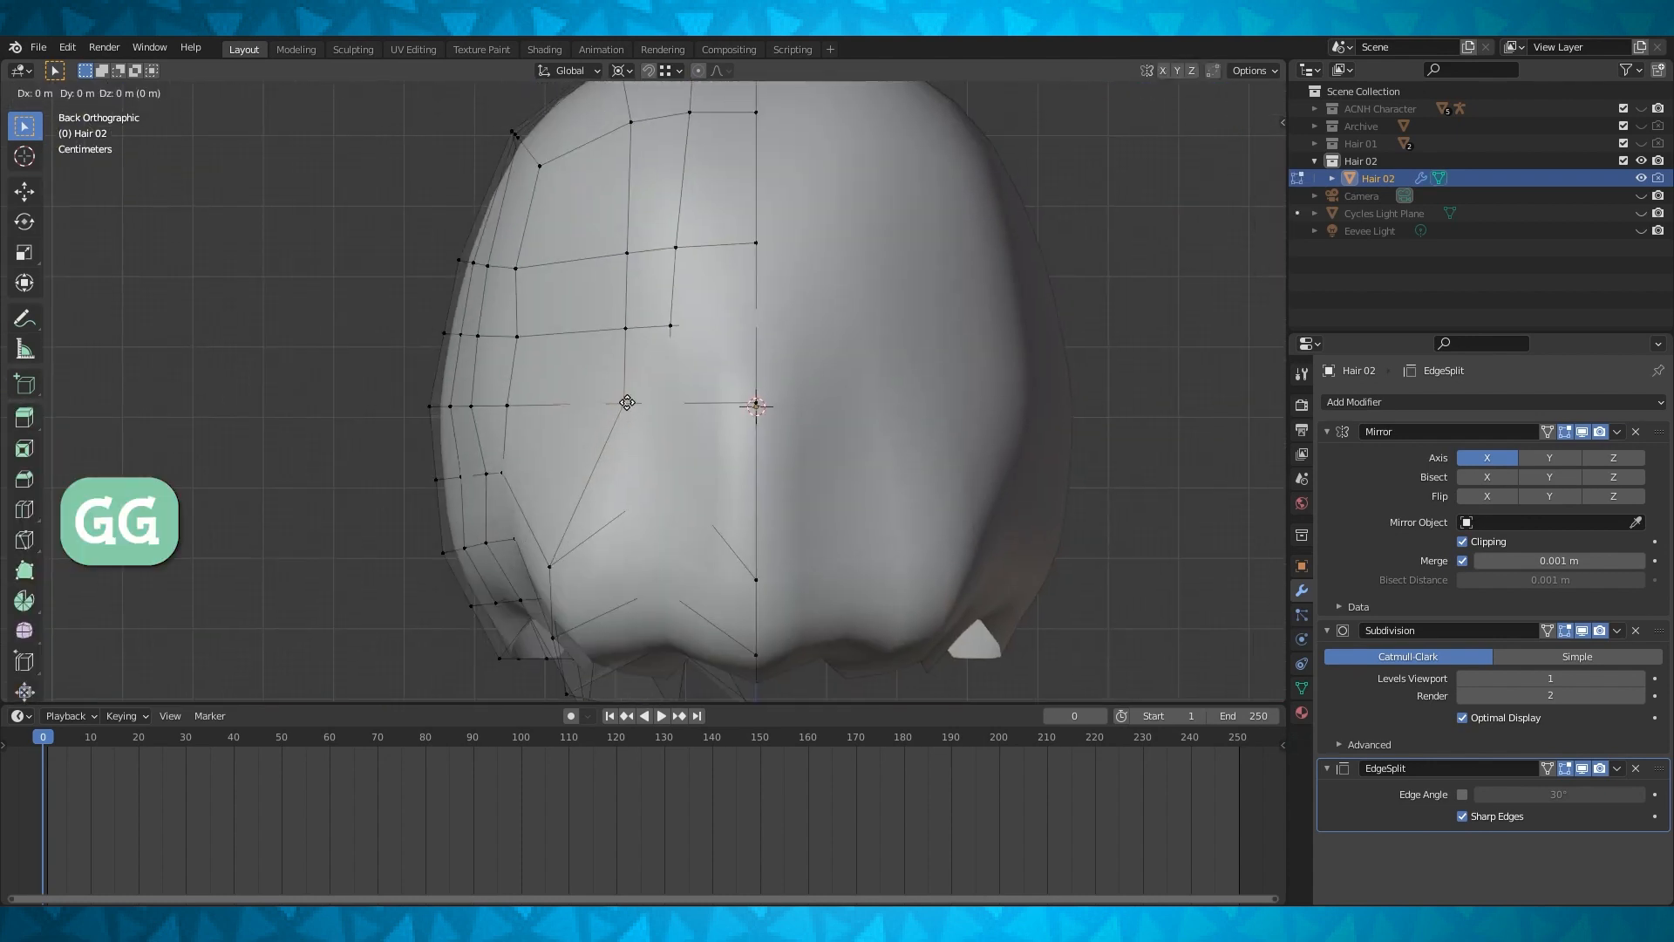
left_click(553, 403)
Slide the next vertex up in the same back column outward along its edge
left_click(641, 321)
key("g")
key("g")
left_click(583, 327)
middle_click_drag(583, 327, 583, 388, "shift")
Slide the following higher vertex in the back column outward by a factor of 0.166 and inspect the side
left_click(630, 314)
key("g")
key("g")
left_click(610, 315)
middle_click_drag(609, 315, 617, 338, "shift")
middle_click_drag(618, 337, 757, 349)
middle_click_drag(613, 341, 581, 332, "shift")
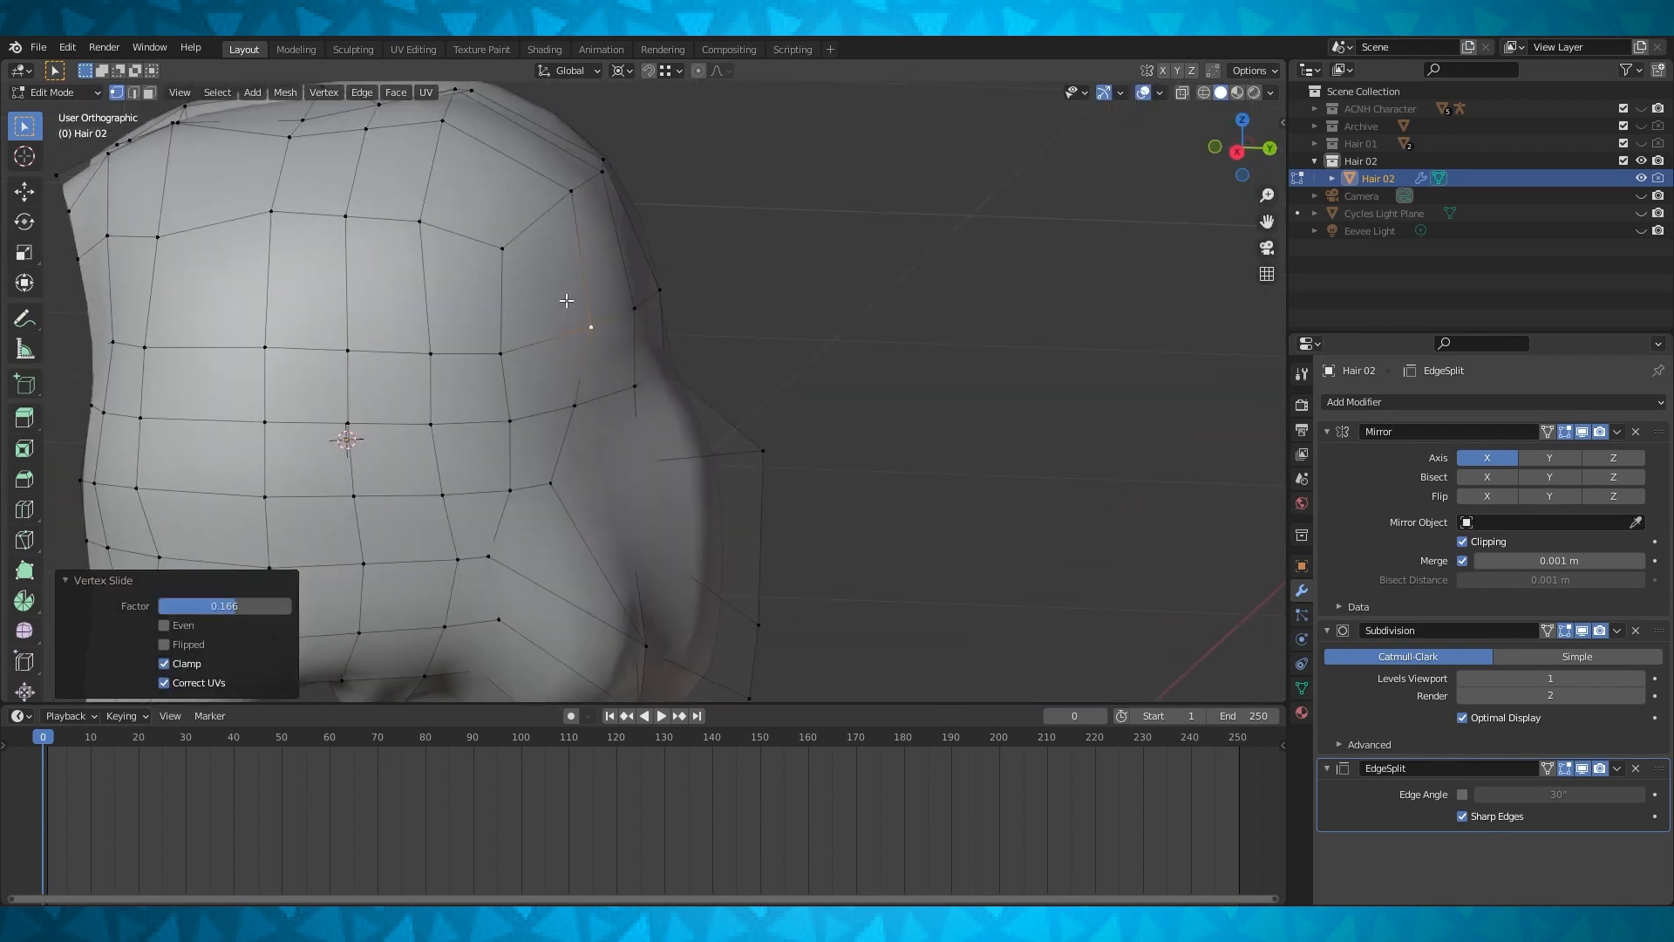
Move the two lower vertices of the side-back column along the Y axis
left_click(578, 407)
left_click(555, 491, "shift")
middle_click_drag(555, 494, 533, 451, "shift")
key("g")
key("y")
left_click(580, 431)
left_click(651, 441)
Slide the low side vertex toward the back strand by a factor of 0.066 in wireframe shading
mouse_move(651, 442)
middle_mouse_down()
mouse_move(682, 439)
mouse_move(663, 397)
mouse_move(712, 304)
mouse_move(692, 317)
mouse_move(560, 269)
mouse_move(698, 353)
mouse_move(688, 337)
mouse_move(628, 422)
mouse_move(652, 347)
middle_mouse_up()
key("shift+z")
scroll(643, 392, "up", 3)
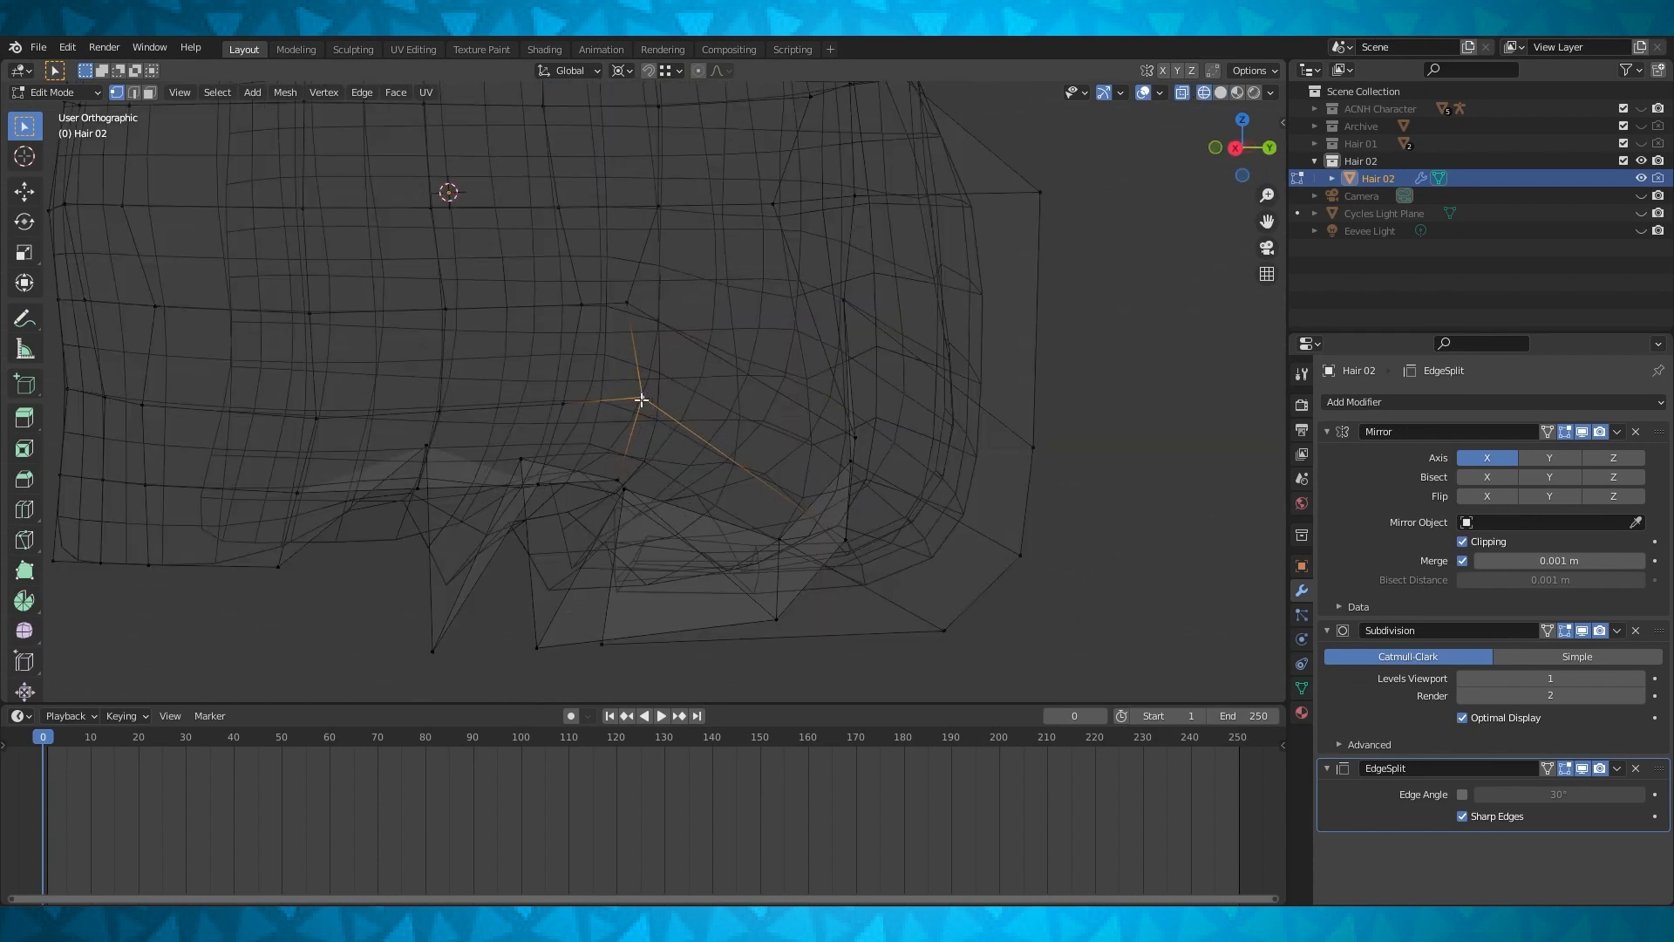
key("g")
key("g")
left_click(661, 402)
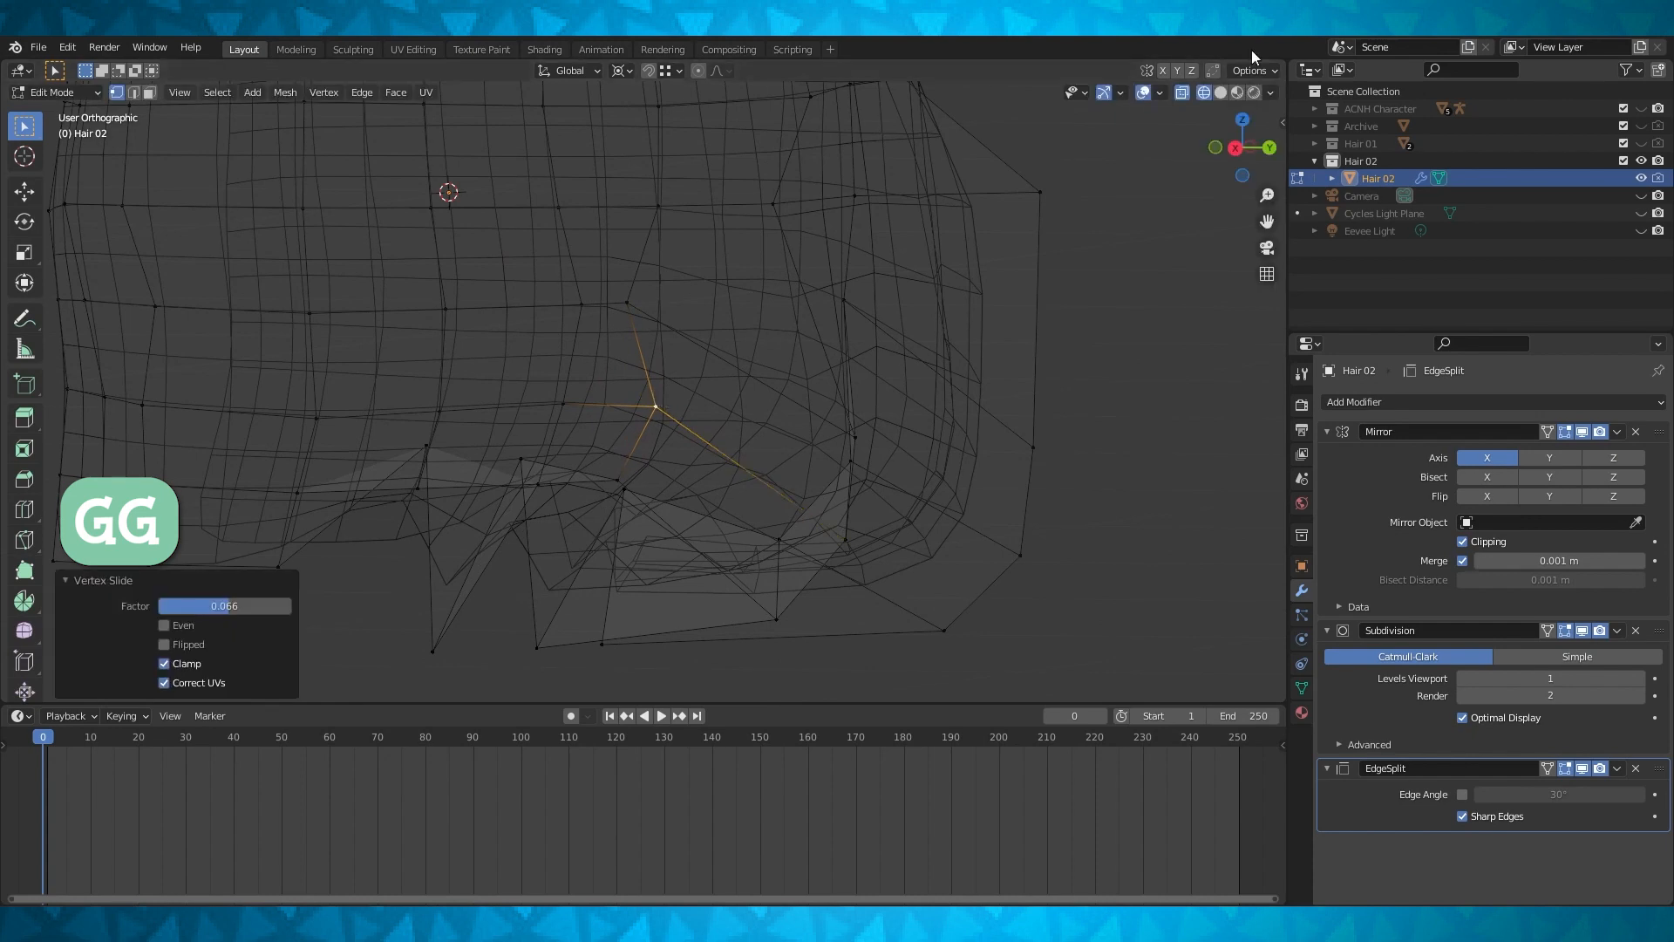
In solid shading, move the lower side vertex along the Y axis and check the hair outside Edit Mode
key("shift+z")
mouse_move(660, 403)
middle_mouse_down()
mouse_move(630, 482)
mouse_move(672, 471)
mouse_move(680, 558)
mouse_move(723, 516)
mouse_move(742, 444)
mouse_move(726, 429)
middle_mouse_up()
scroll(672, 378, "down", 2)
left_click(721, 516)
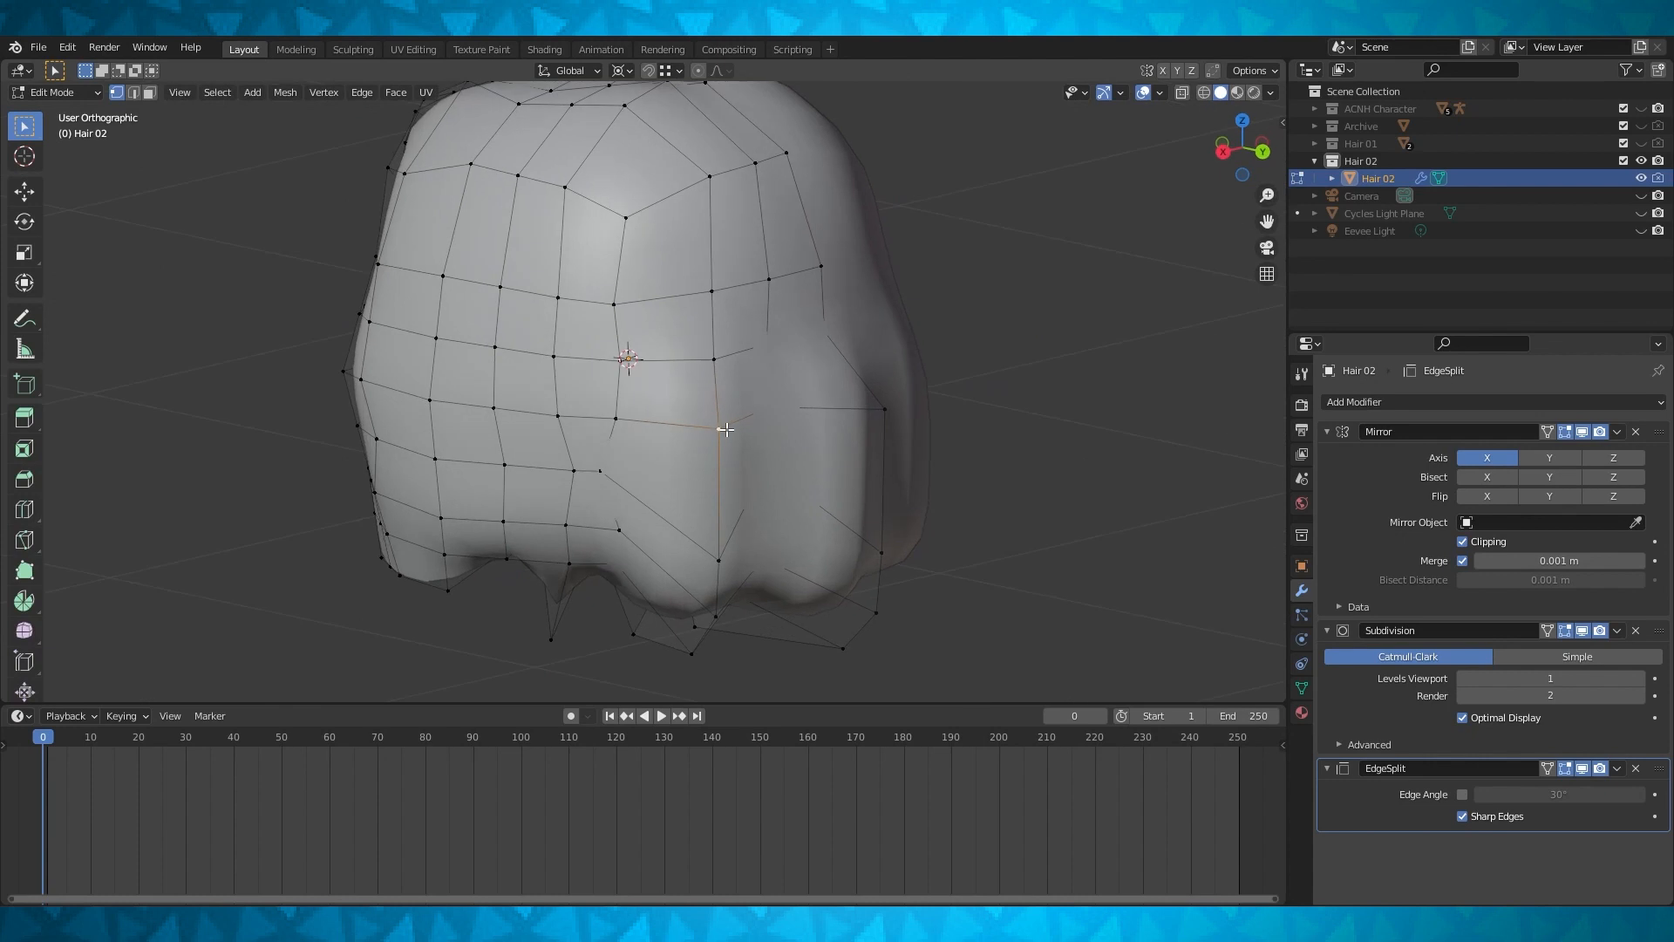
scroll(607, 421, "up", 4)
key("g")
key("y")
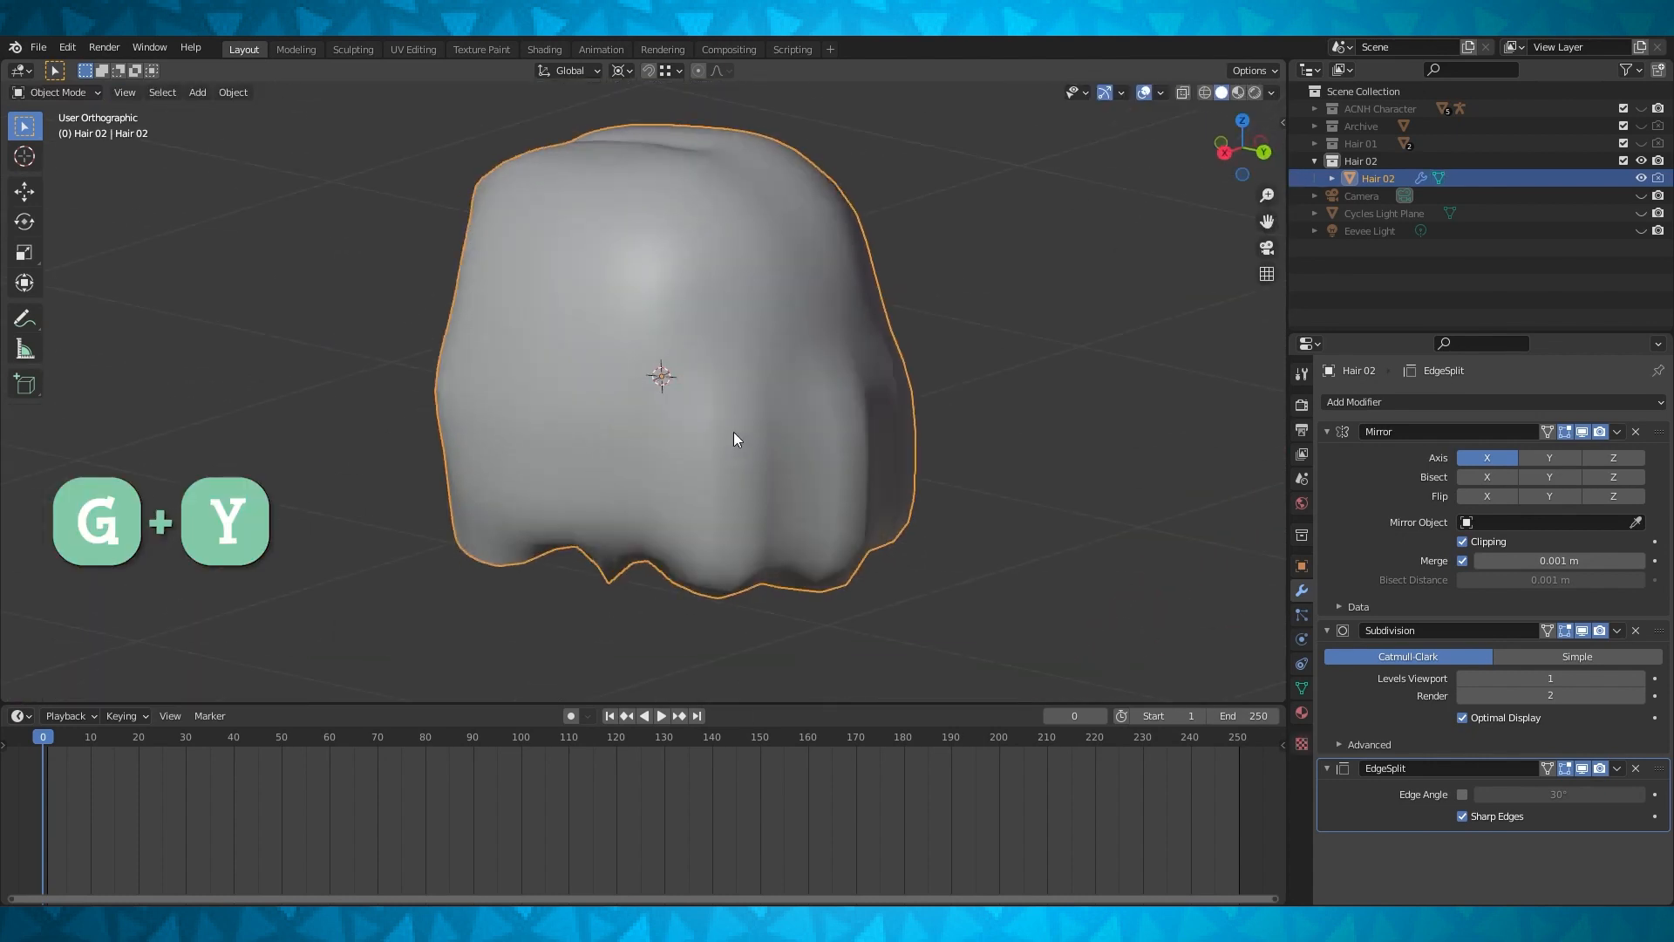
middle_click_drag(736, 438, 697, 421)
key("Tab")
scroll(697, 422, "up", 4)
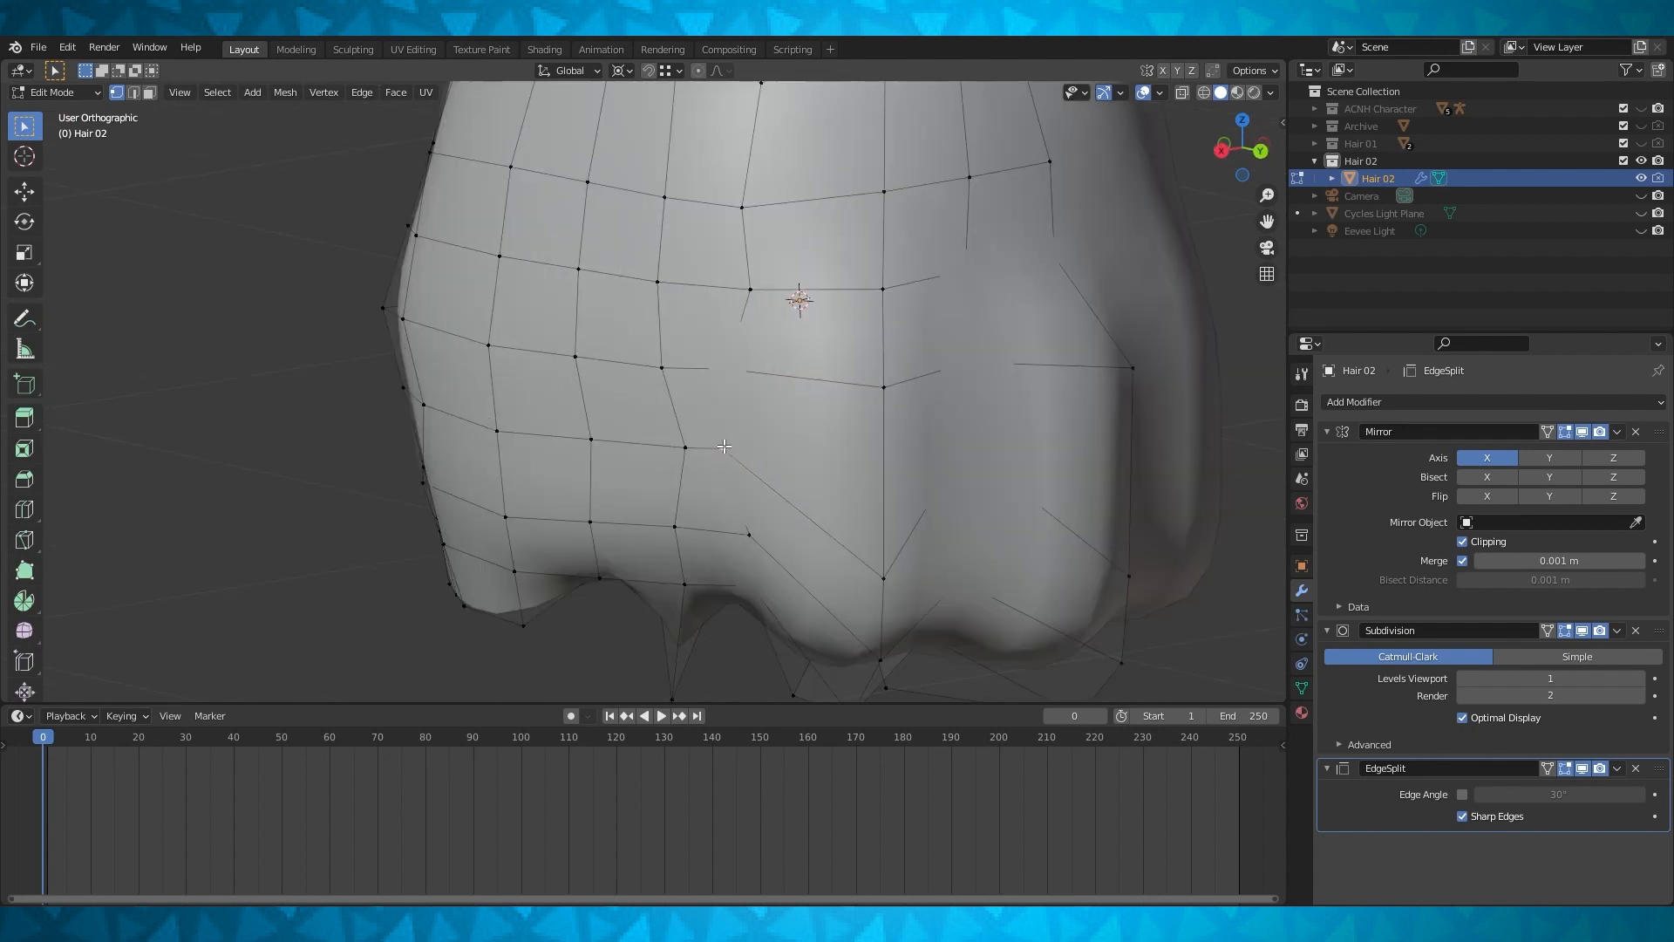
Slide the lower side vertex toward the strand by a factor of 0.245 and move it about 0.015 m inward along X
key("g")
key("g")
left_click(755, 475)
middle_click_drag(755, 475, 735, 471)
key("g")
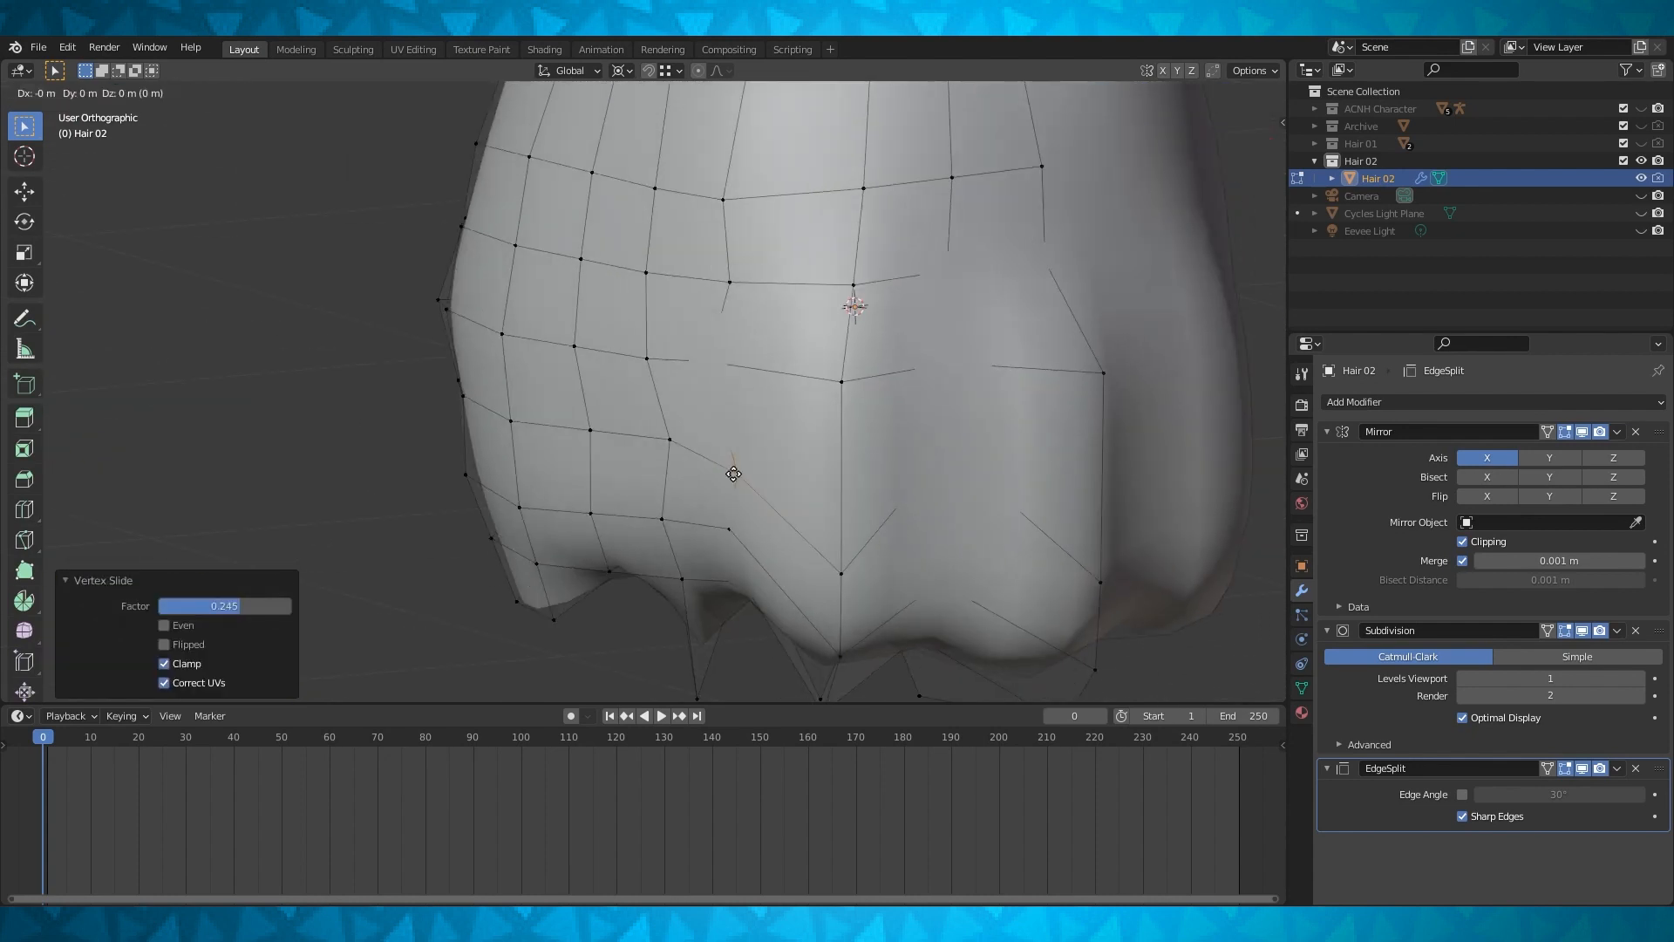
key("x")
left_click(750, 472)
Move the same lower side vertex about -0.036 m along Y in wireframe and check the hair in Object Mode
mouse_move(752, 472)
middle_mouse_down()
mouse_move(885, 482)
mouse_move(898, 462)
middle_mouse_up()
left_click(1204, 93)
mouse_move(872, 380)
middle_mouse_down()
mouse_move(822, 387)
mouse_move(748, 479)
middle_mouse_up()
key("g")
key("y")
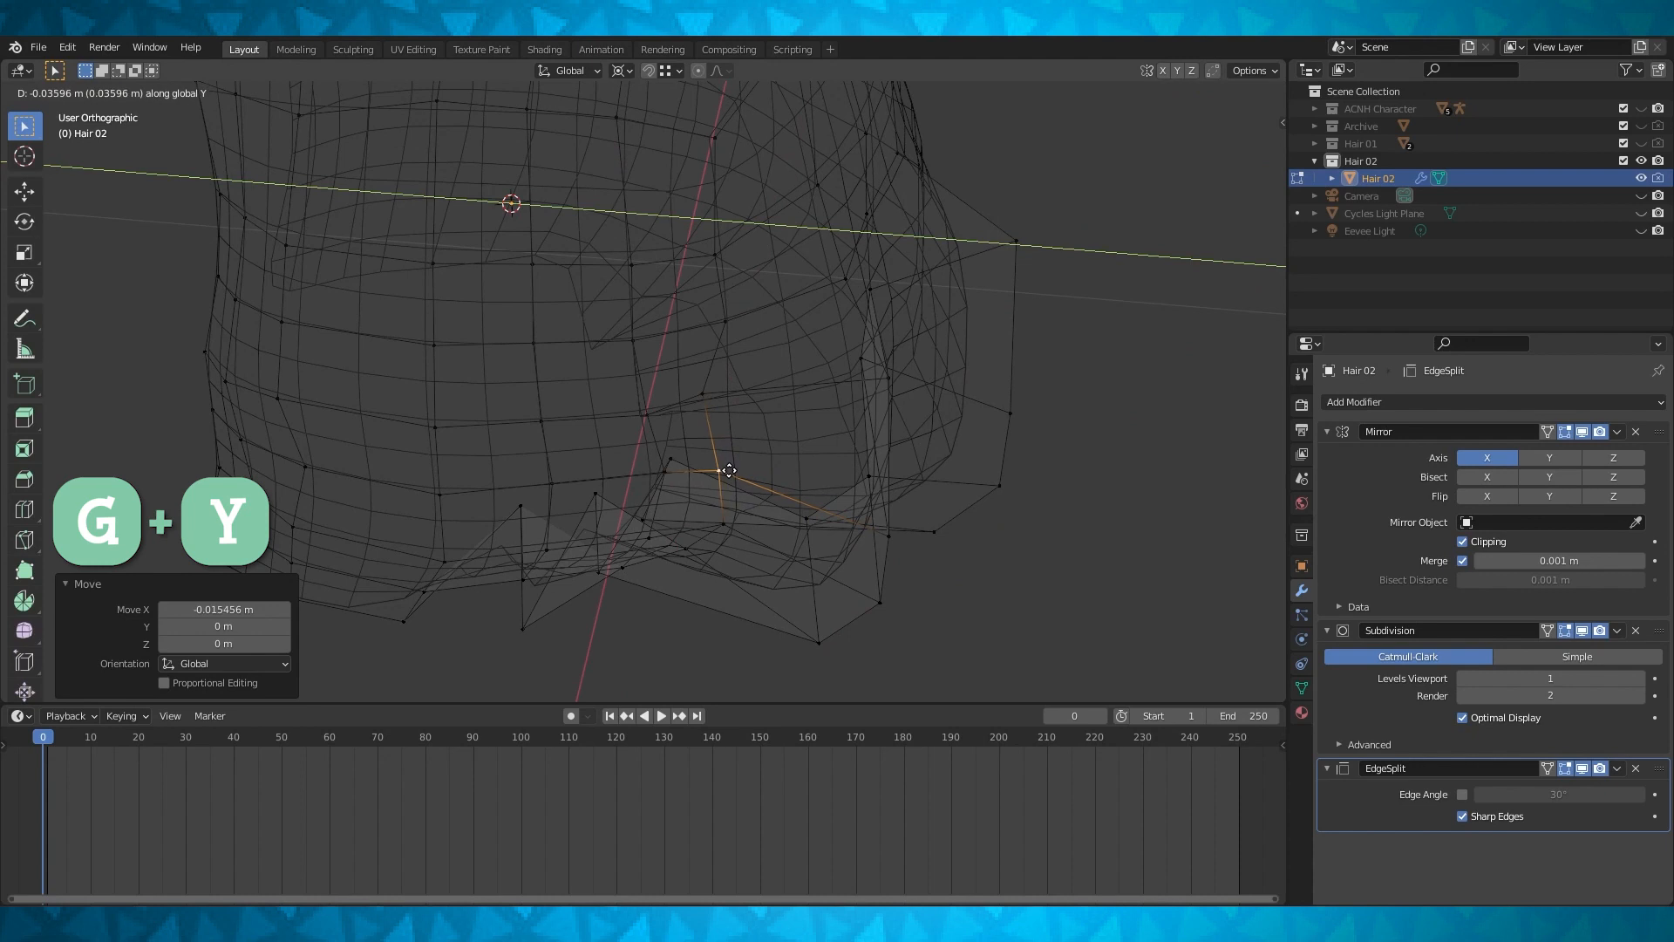
left_click(726, 471)
middle_click_drag(724, 471, 651, 447)
scroll(652, 447, "down", 2)
left_click(1220, 93)
mouse_move(767, 384)
middle_mouse_down()
mouse_move(725, 453)
mouse_move(739, 495)
mouse_move(489, 499)
mouse_move(658, 488)
middle_mouse_up()
key("Tab")
scroll(715, 458, "down", 2)
key("Tab")
In top view, move the lower side vertex about 0.1 m outward toward the protruding strand tip
middle_click_drag(657, 488, 562, 503, "shift")
key("KP_7")
scroll(705, 491, "up", 4)
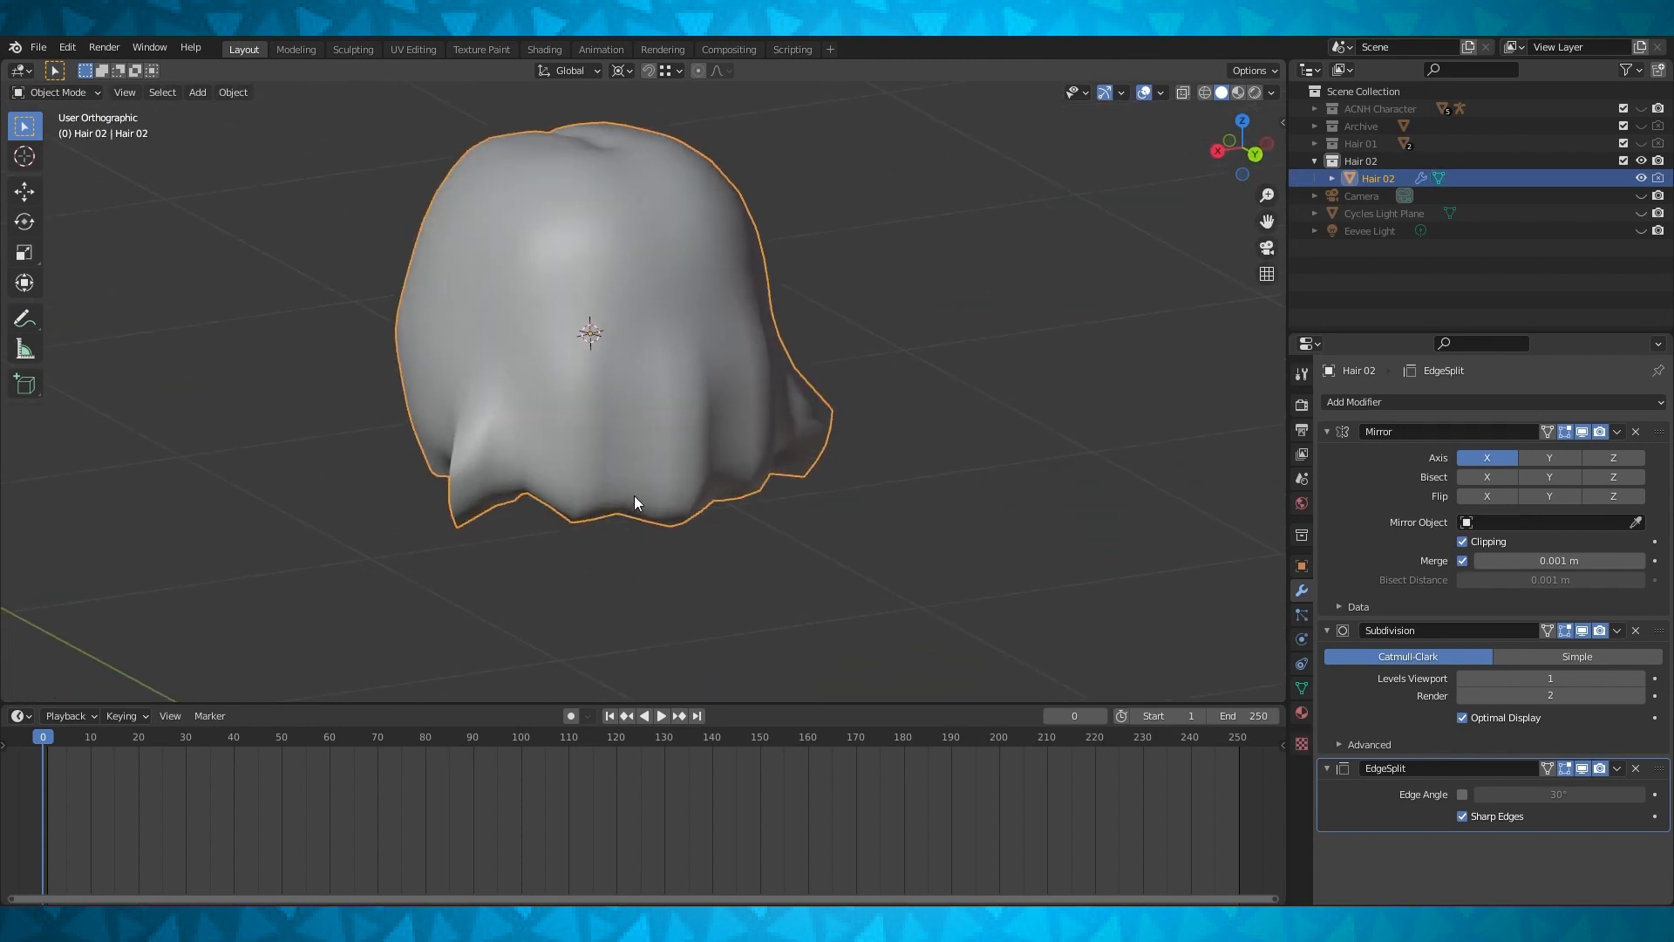
middle_click_drag(785, 598, 737, 446)
key("KP_7")
scroll(727, 440, "up", 3)
scroll(727, 440, "up", 2)
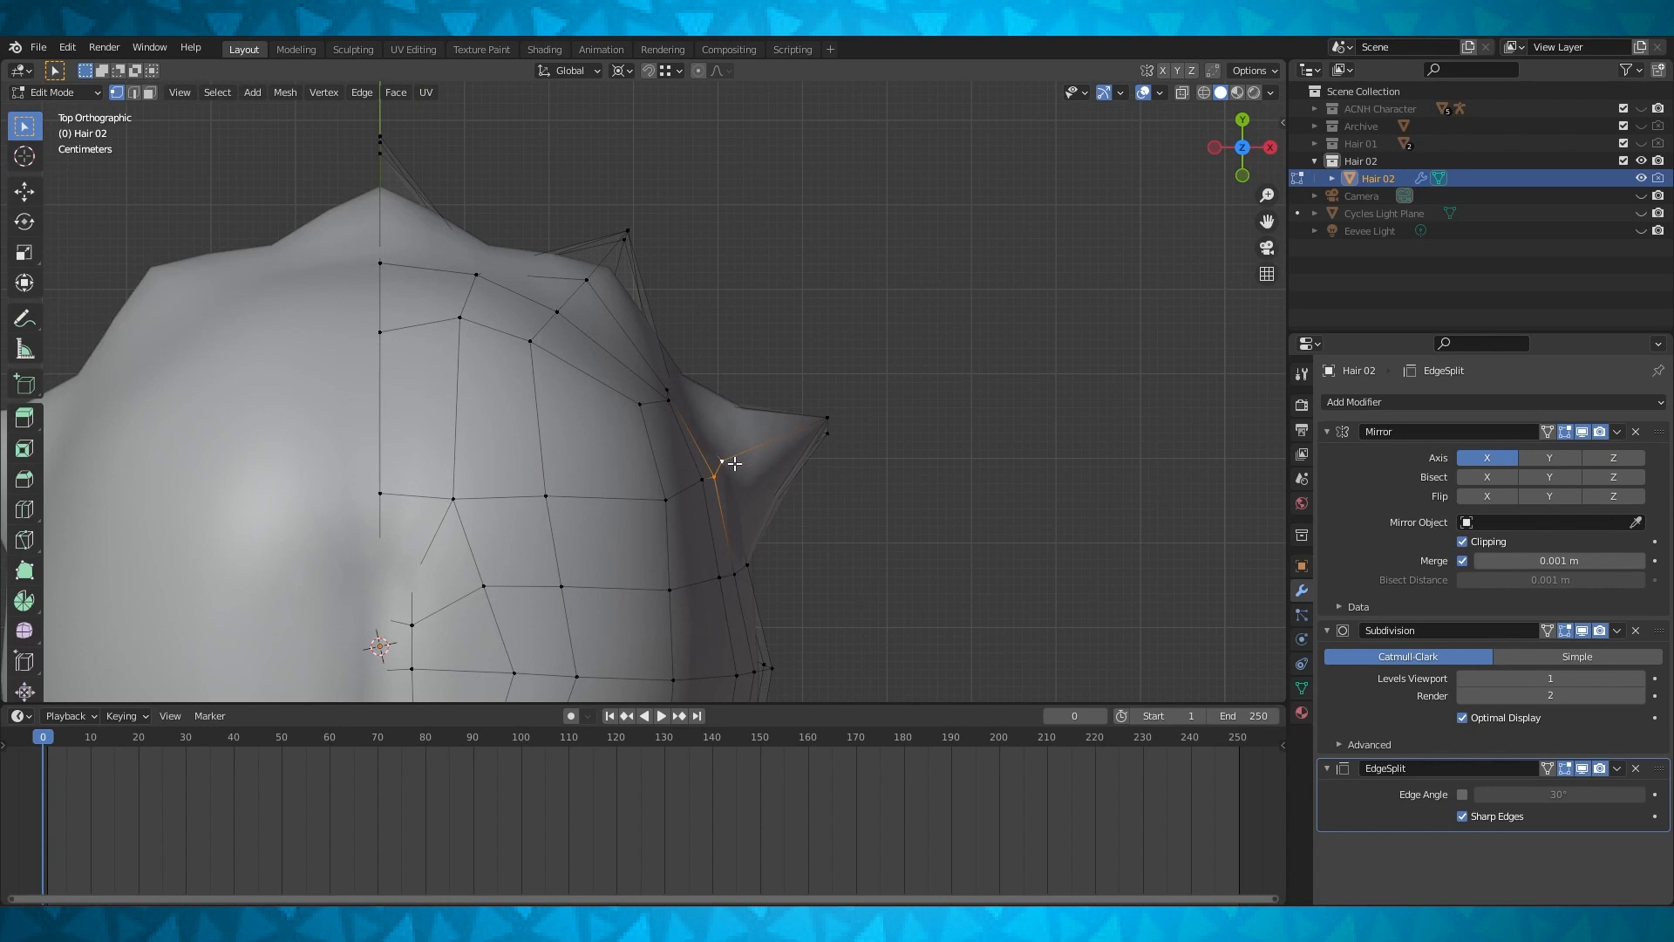
key("g")
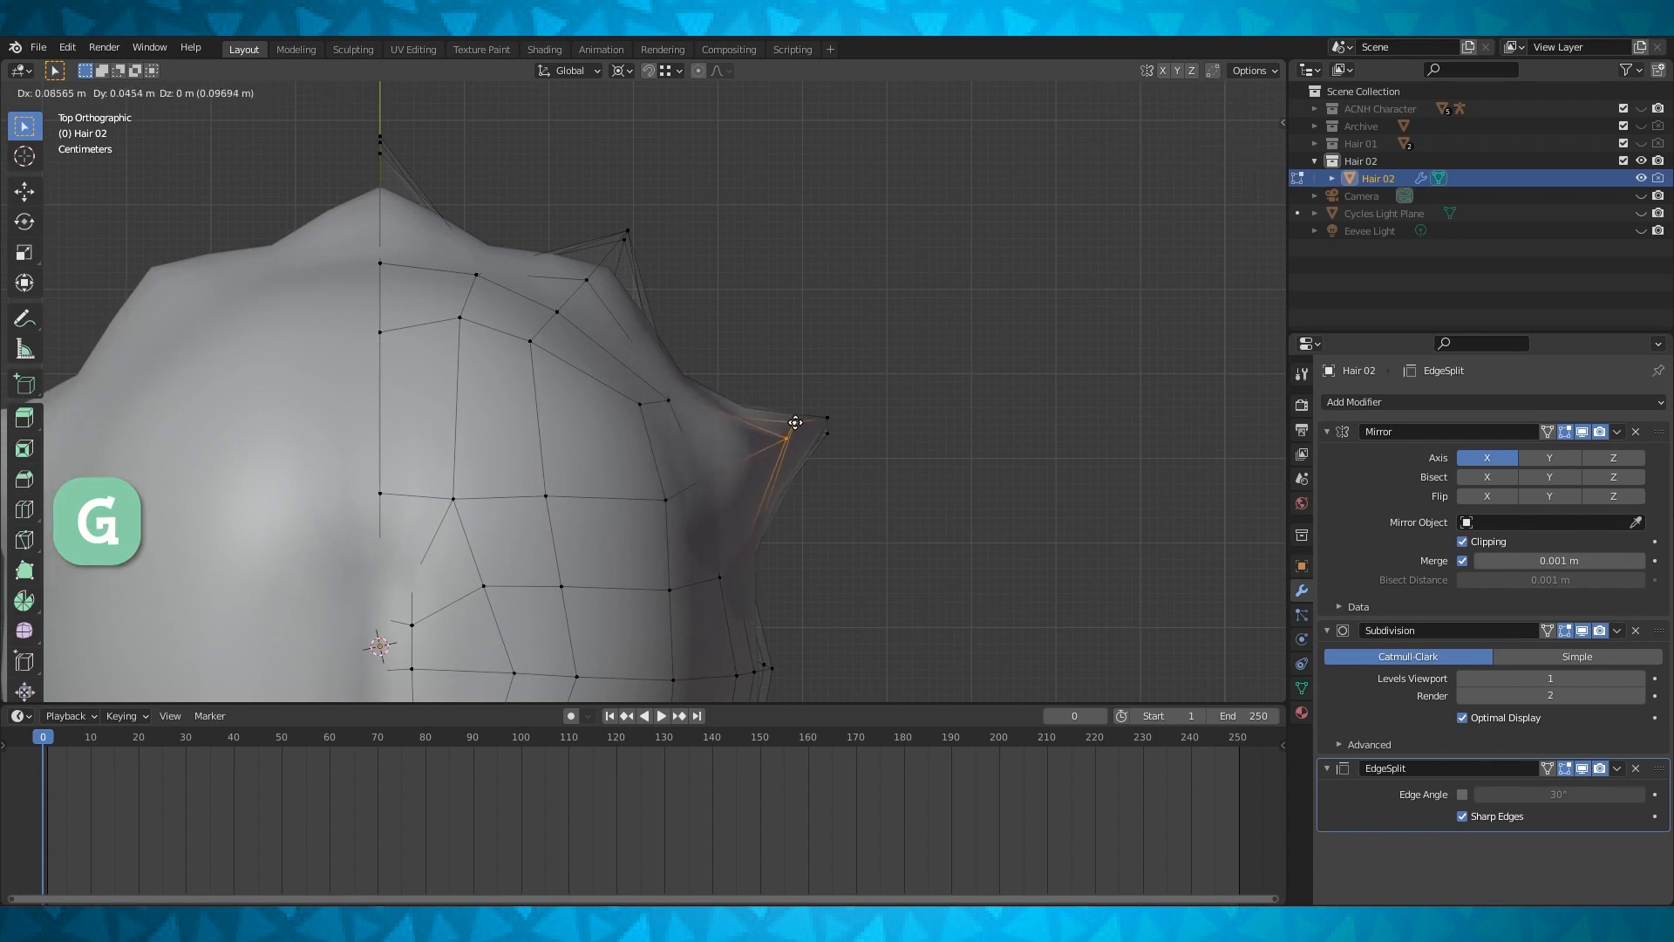
left_click(799, 427)
Smooth the side strand by sliding vertices along their edges, using front view for the second slide
middle_click_drag(798, 426, 777, 326)
key("Tab")
scroll(709, 359, "down", 2)
key("Tab")
key("g")
key("g")
left_click(668, 358)
key("KP_1")
key("g")
key("g")
left_click(650, 337)
Scale the side strand vertex outward and slide it along its edge
middle_click_drag(654, 336, 696, 441)
key("Tab")
key("Tab")
key("s")
left_click(735, 417)
key("g")
key("g")
left_click(681, 497)
Scale the vertex just above the side strand's tip outward, slide it along its edge, and check the hair
left_click(688, 457)
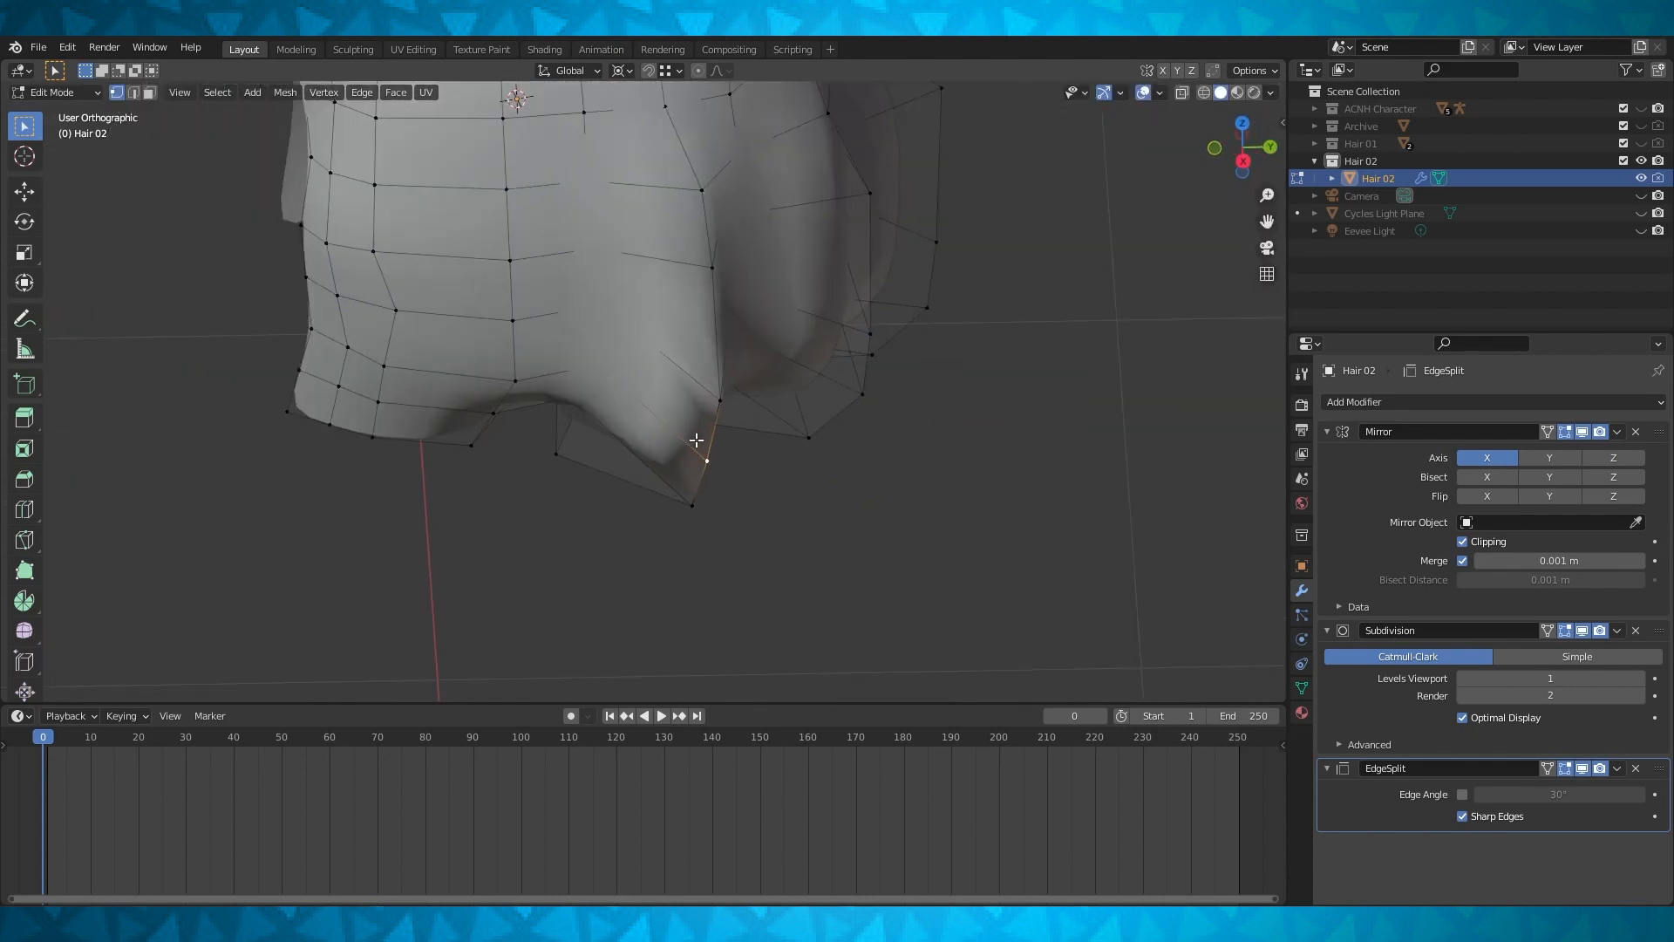
key("s")
left_click(764, 474)
middle_click_drag(755, 474, 719, 475)
key("g")
key("g")
left_click(719, 475)
key("Tab")
scroll(720, 493, "down", 2)
mouse_move(718, 487)
middle_mouse_down()
mouse_move(590, 564)
mouse_move(531, 527)
mouse_move(784, 497)
mouse_move(715, 501)
mouse_move(706, 478)
middle_mouse_up()
Select the side strand's three outer vertices and move them about 0.15 m outward and 0.08 m down in front view
key("Tab")
left_click(793, 478, "shift")
left_click(793, 404, "shift")
key("KP_1")
middle_click_drag(1028, 549, 818, 456, "shift")
scroll(818, 456, "up", 6)
key("g")
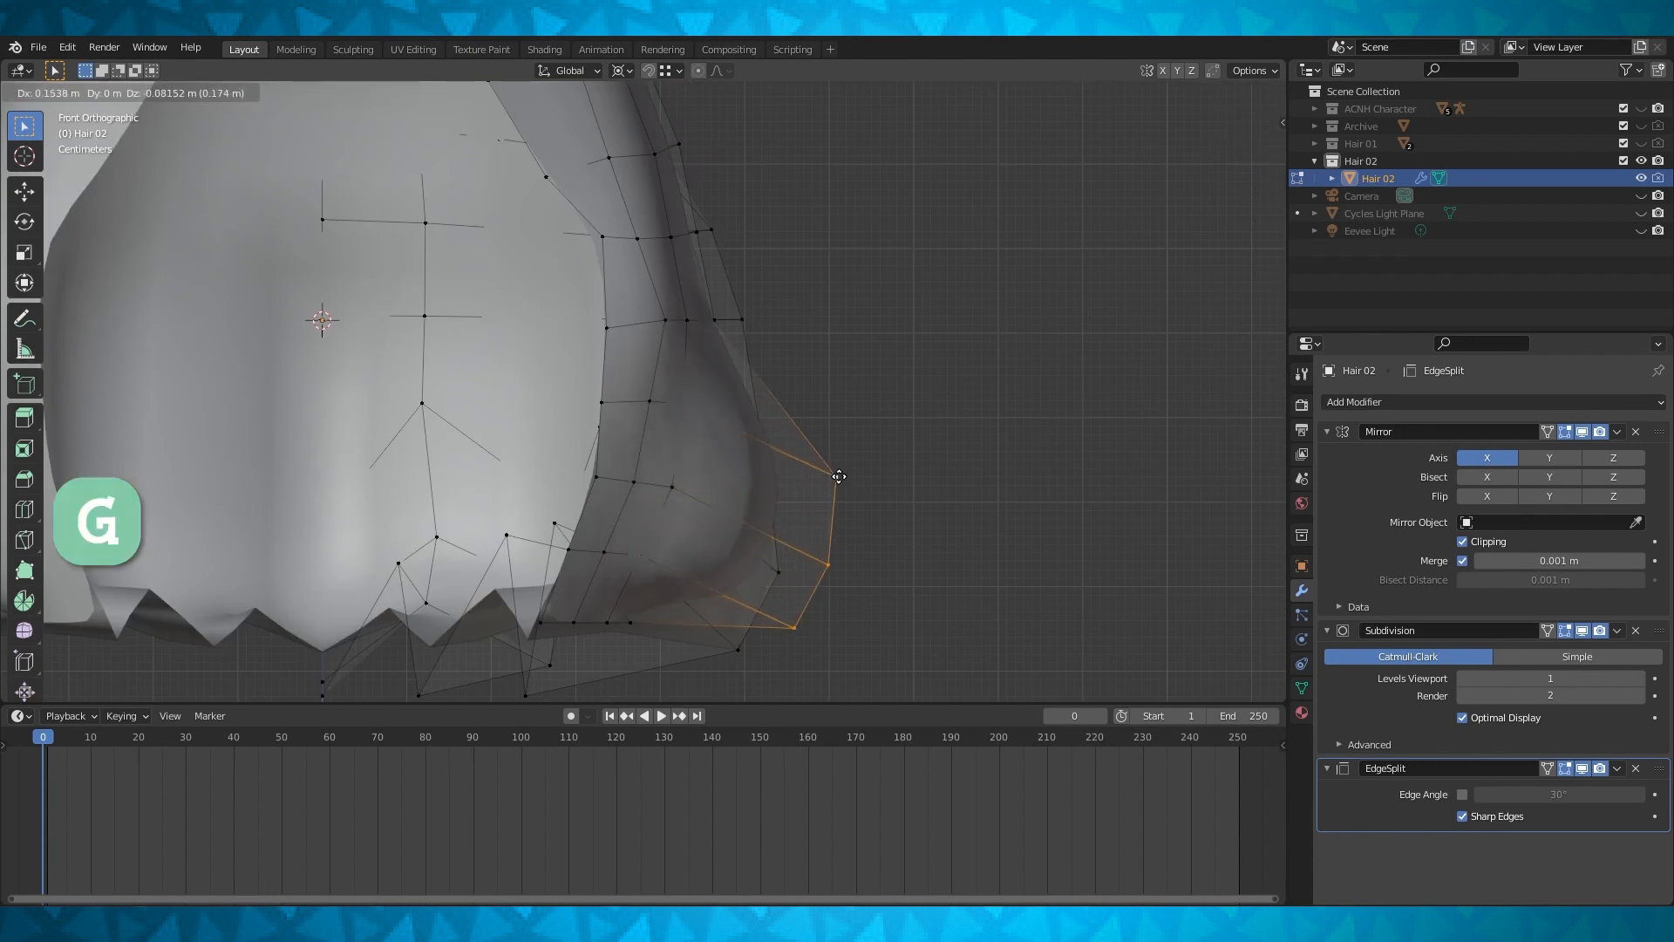
left_click(842, 477)
Reposition the side strand's outer vertices, moving the bottom one about 0.09 m inward and 0.06 m down
middle_click_drag(842, 477, 890, 426, "shift")
key("g")
left_click(828, 452)
left_click(890, 426)
key("g")
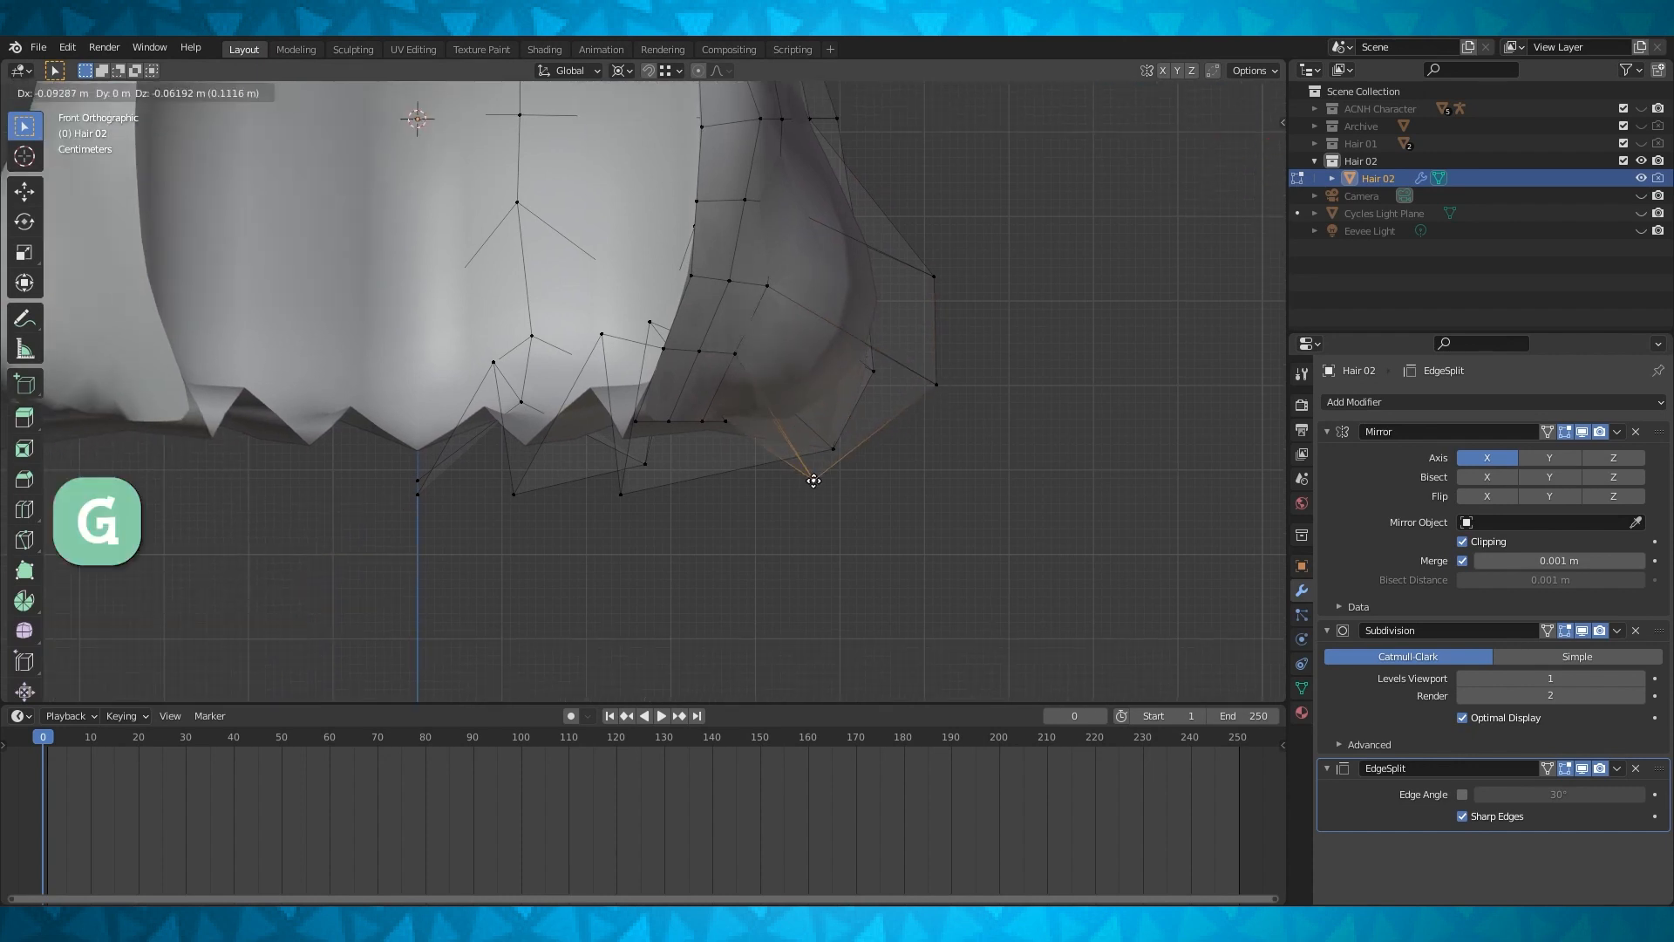
left_click(814, 474)
middle_click_drag(815, 475, 806, 426)
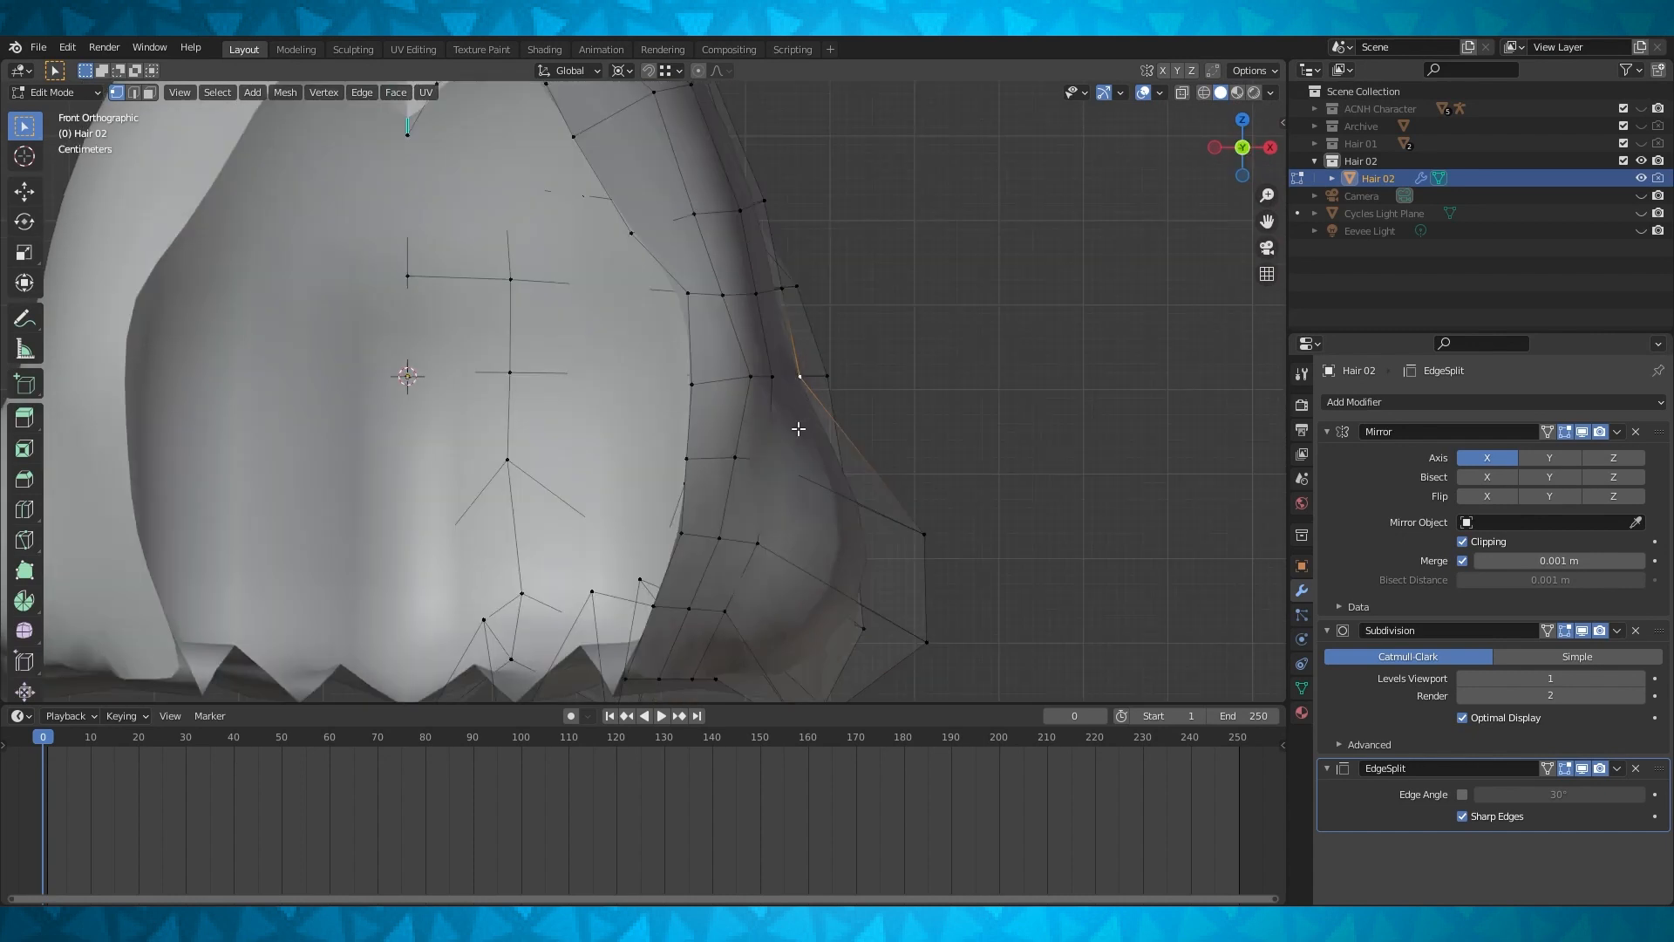
Slide the vertex above the side bulge along its edge in front view
key("g")
key("g")
left_click(822, 428)
middle_click_drag(823, 428, 178, 109)
Move the lower edge beside the side bulge along the X axis
key("g")
key("x")
left_click(810, 469)
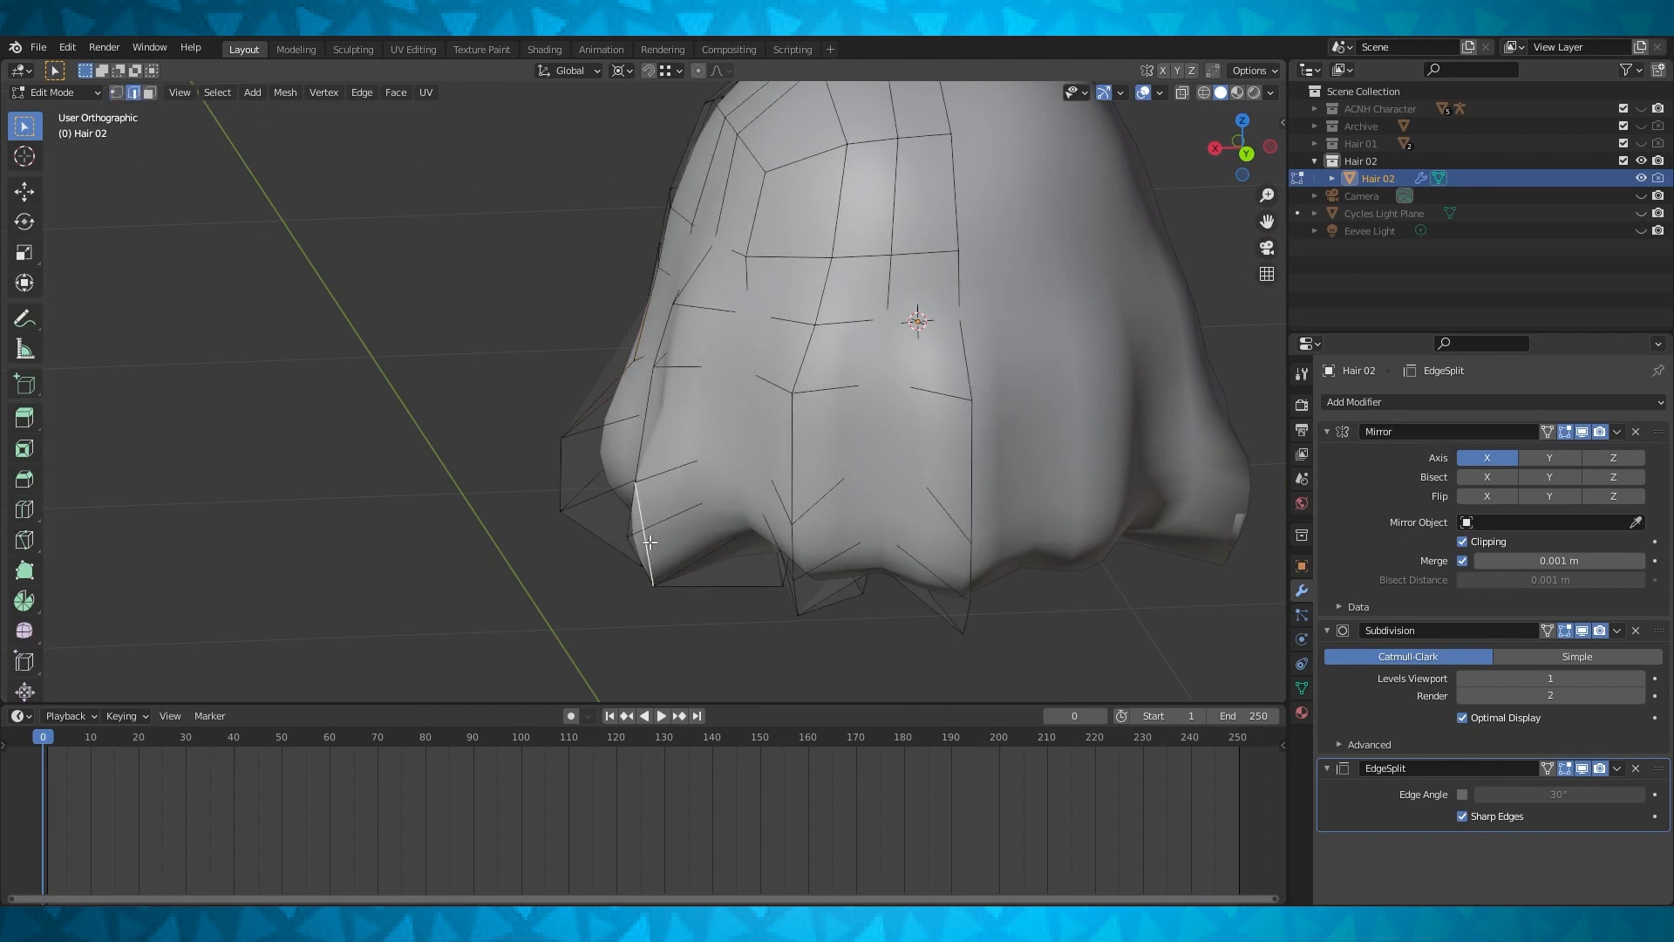
key("x")
left_click(578, 560)
middle_click_drag(625, 494, 756, 461)
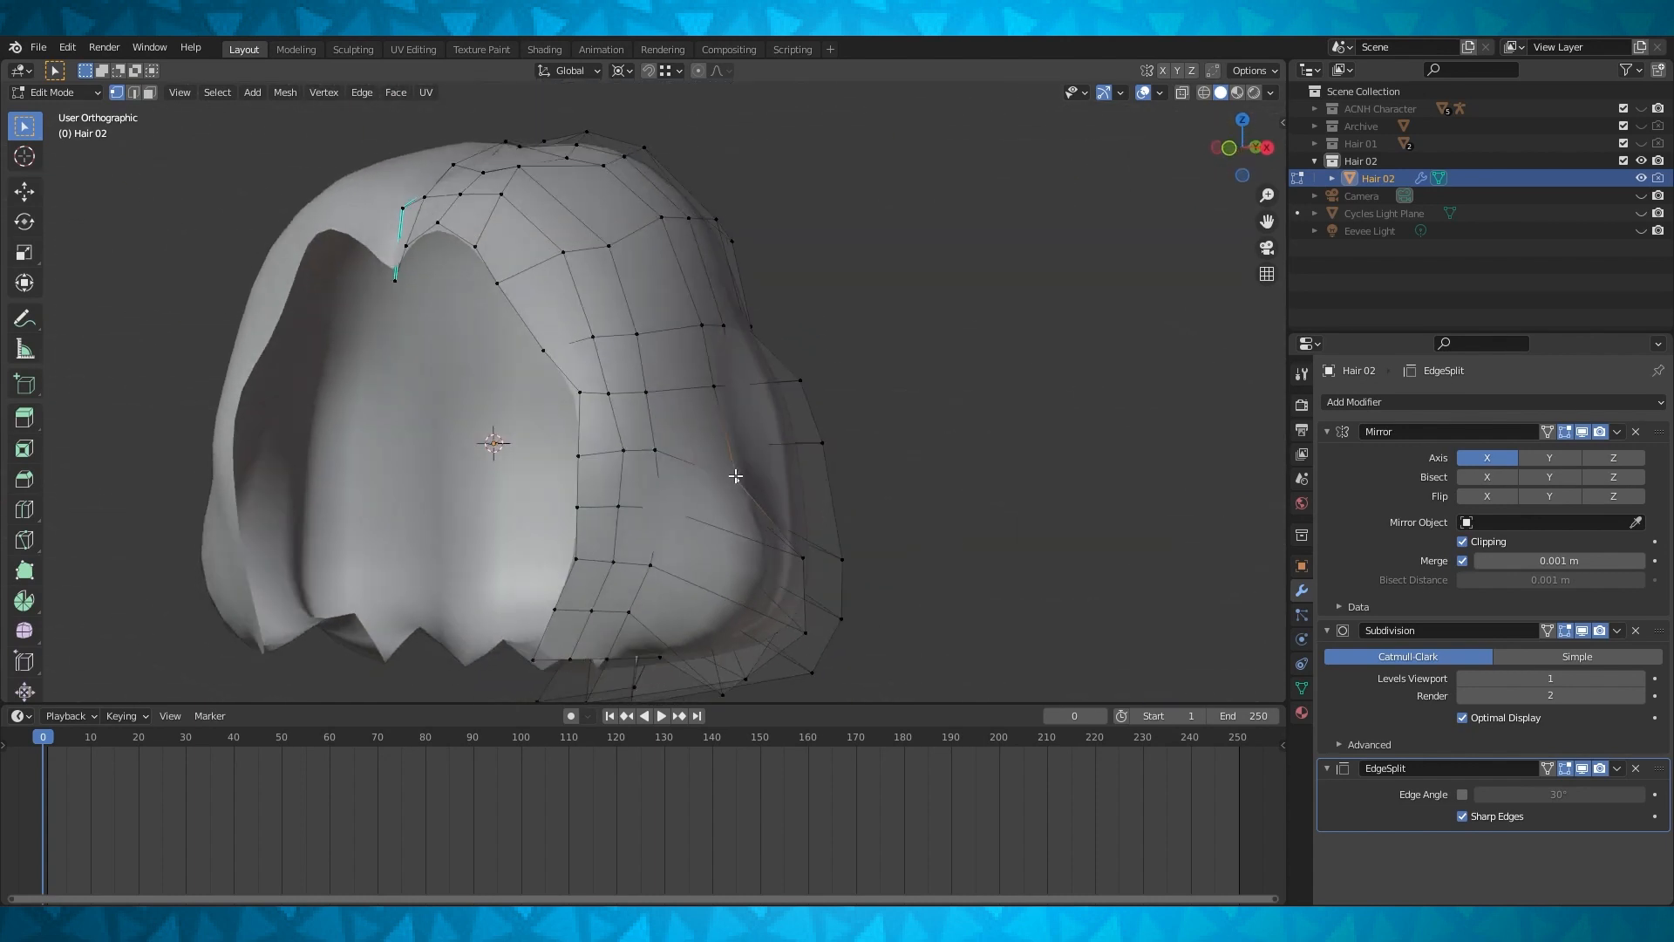
In front view, move the vertex above the side bulge about 0.05 m outward and 0.1 m up
key("KP_1")
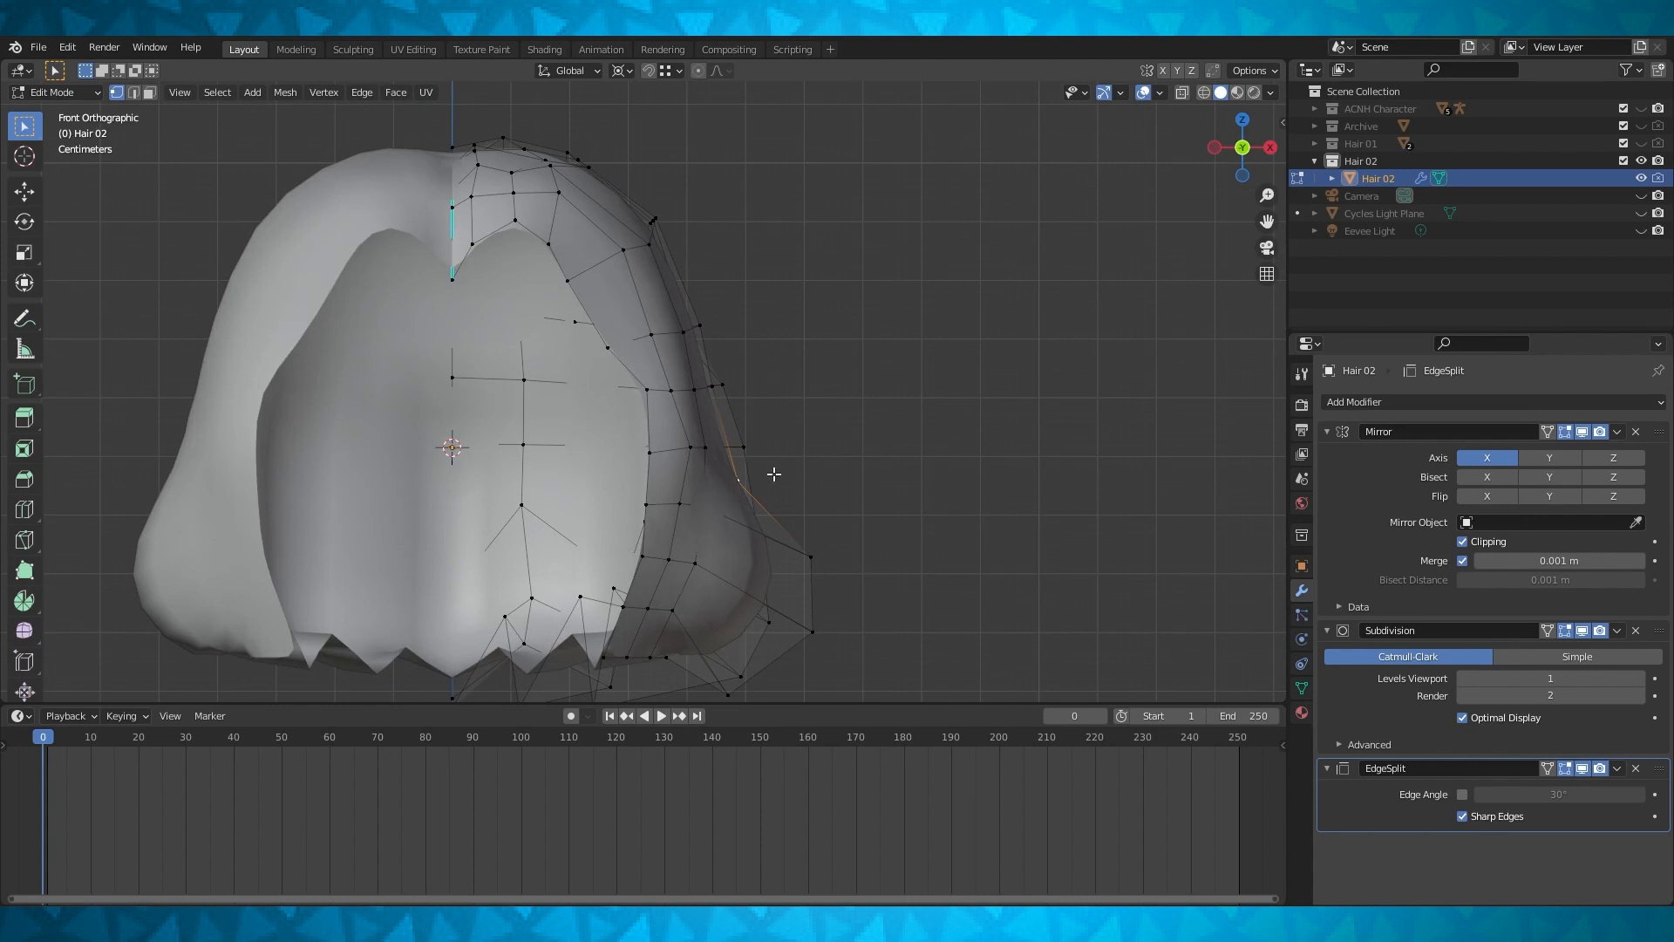
key("g")
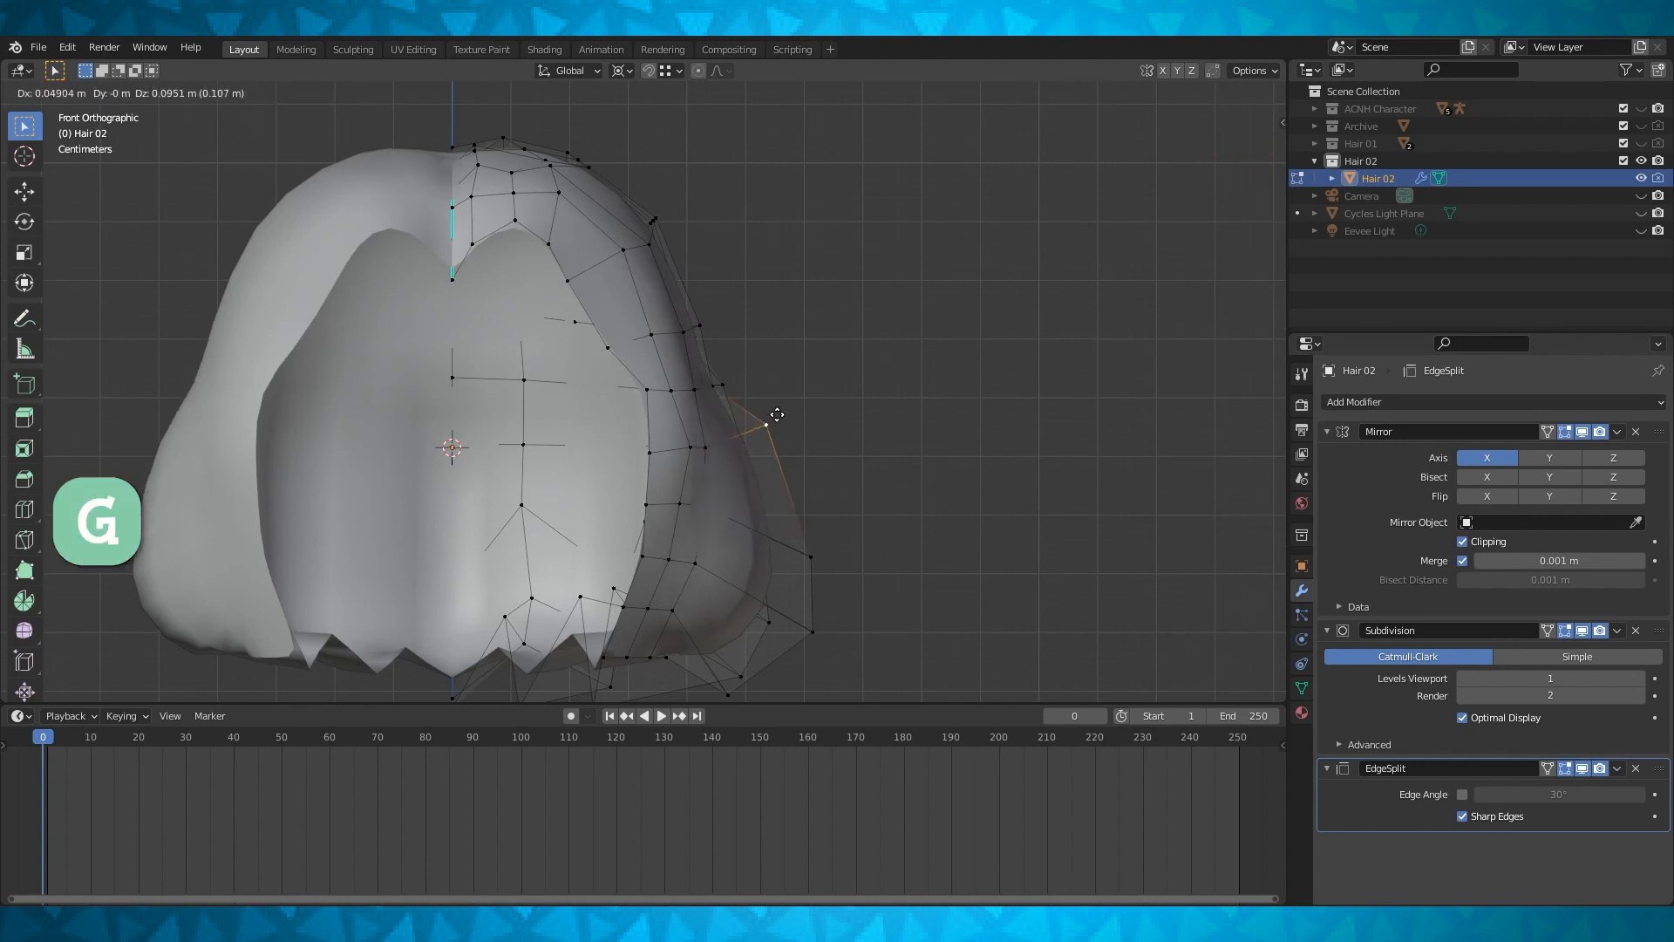
left_click(777, 415)
middle_click_drag(766, 448, 784, 410)
Move the neighbouring side vertex in front view and scale it outward to round the hair's silhouette
left_click(723, 411)
key("KP_1")
scroll(708, 389, "up", 2)
key("g")
left_click(748, 376)
key("s")
left_click(990, 375)
middle_click_drag(991, 375, 931, 410)
Scale the lower front-side vertex outward by about 1.25 and inspect the hair in Object Mode
left_click(767, 436)
mouse_move(767, 437)
middle_mouse_down()
mouse_move(734, 450)
mouse_move(785, 436)
middle_mouse_up()
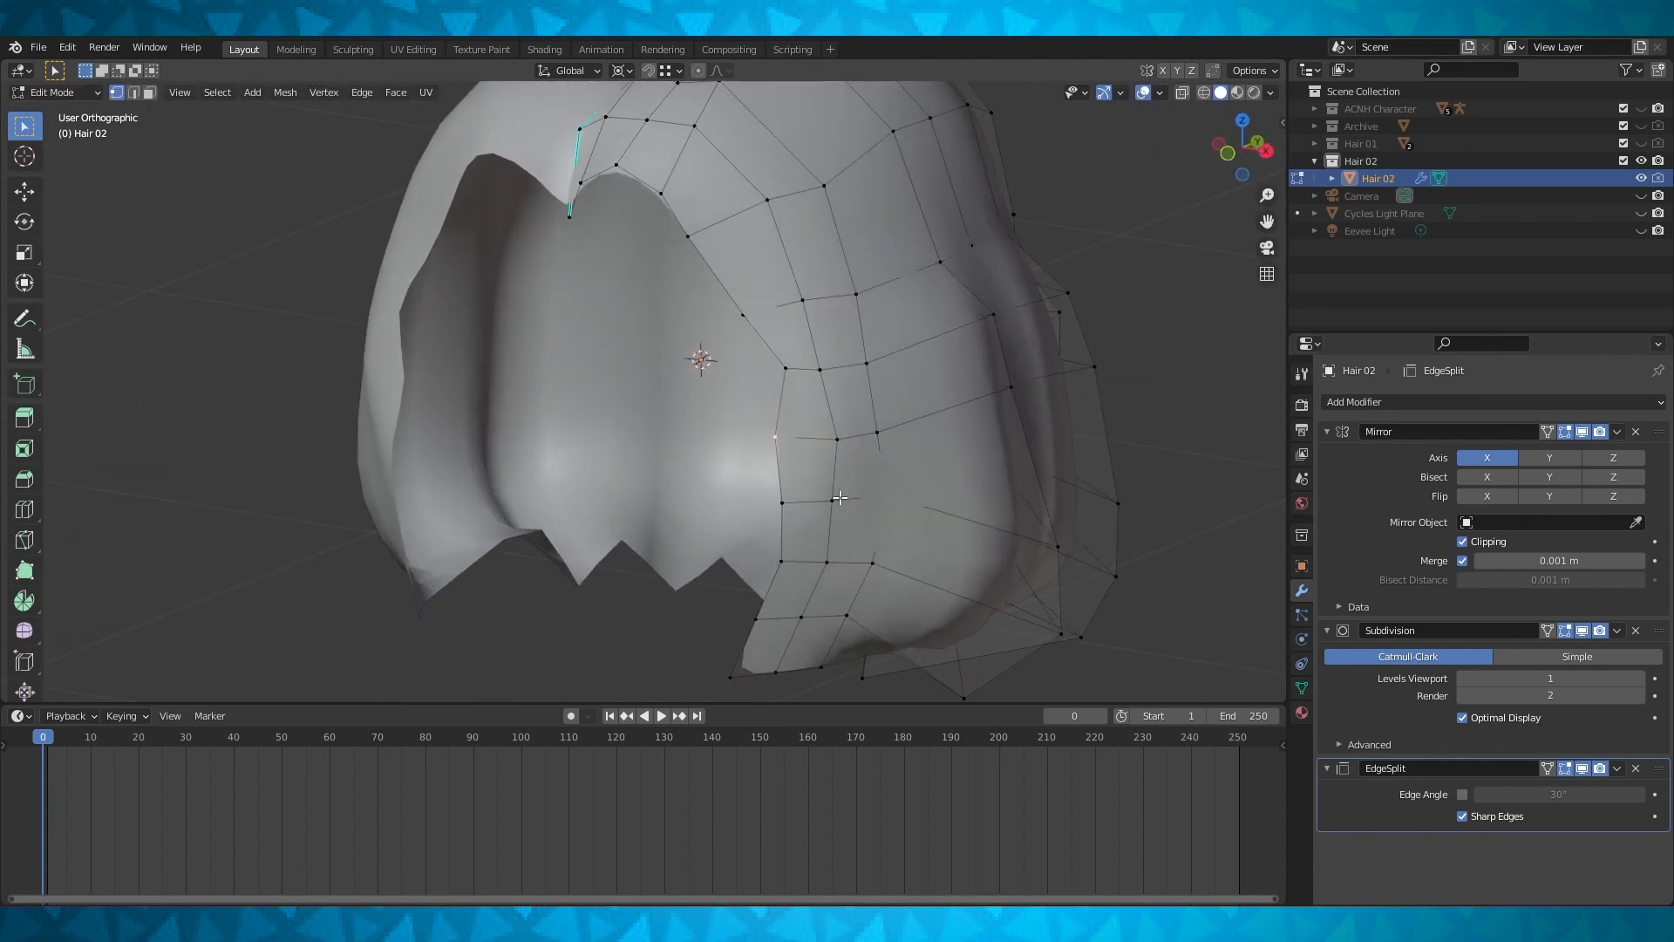
middle_click_drag(854, 491, 930, 422)
key("s")
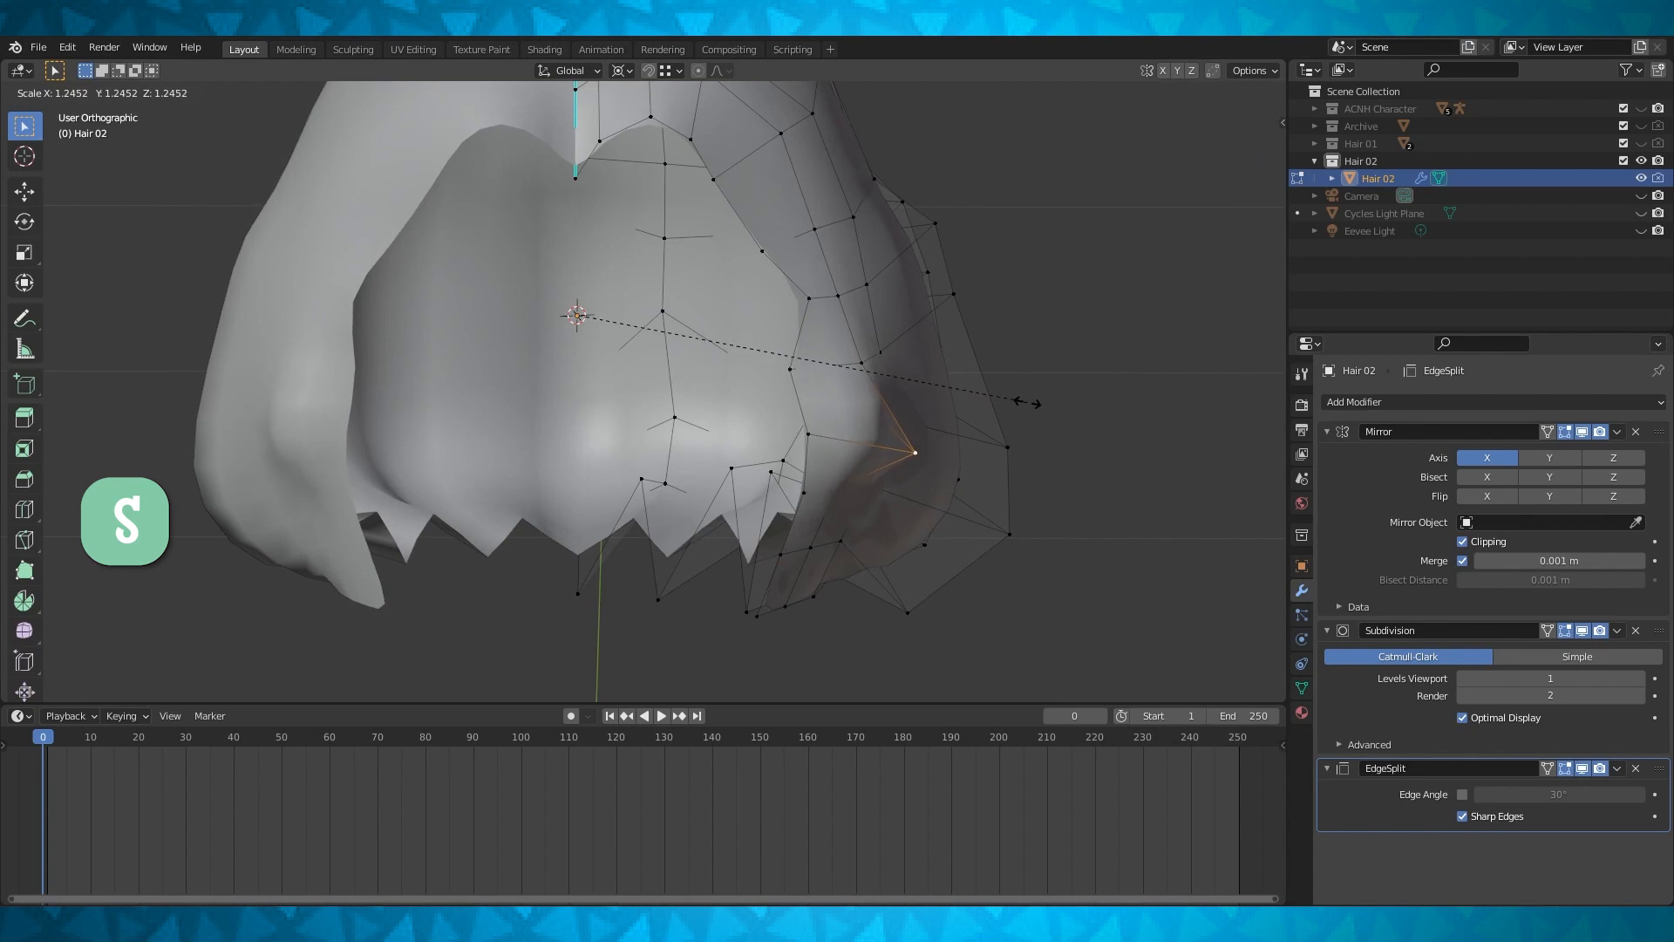
left_click(1027, 401)
key("Tab")
scroll(860, 471, "down", 1)
middle_click_drag(1027, 402, 688, 484)
Scale the front-side strand's selection outward again and check the smoothed shape
key("Tab")
scroll(767, 462, "up", 1)
key("s")
left_click(829, 514)
key("Tab")
key("Tab")
scroll(567, 532, "up", 2)
Move the vertex near the front-side strand's hem outward along the X axis and check the hair
left_click(599, 526)
scroll(702, 515, "up", 1)
key("g")
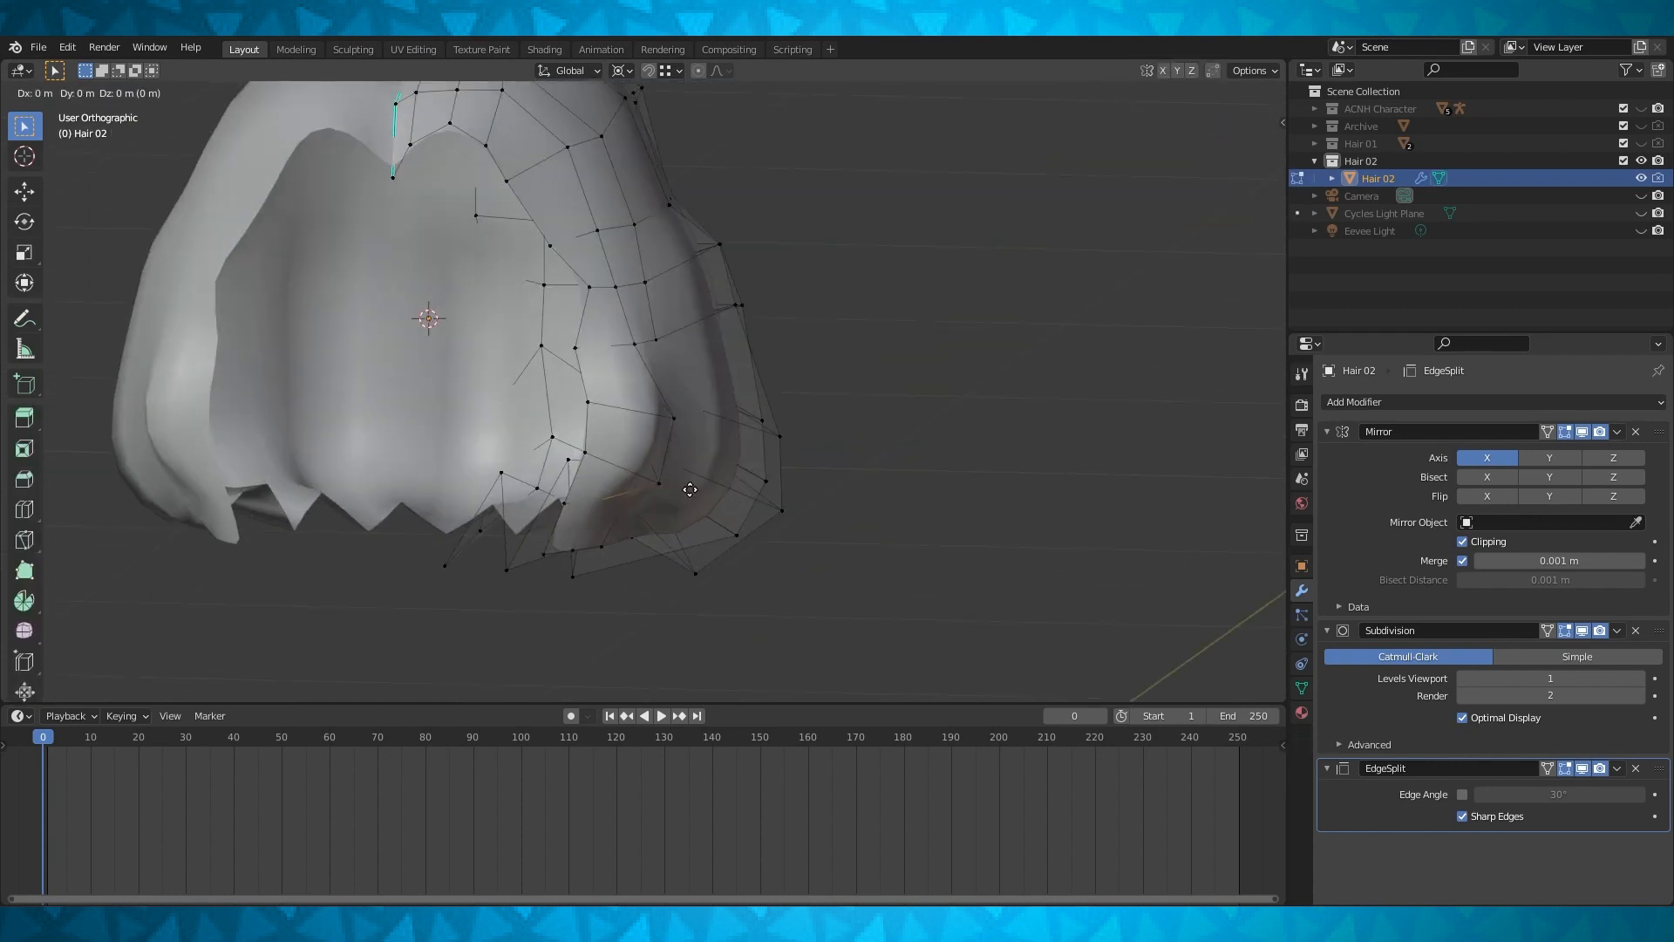
key("x")
left_click(733, 483)
mouse_move(734, 483)
middle_mouse_down()
mouse_move(555, 473)
mouse_move(598, 514)
mouse_move(676, 500)
mouse_move(706, 429)
middle_mouse_up()
key("Tab")
key("Tab")
In right-view wireframe, move the lower front-side vertex slightly back and up, and restore solid shading
left_click(1204, 92)
key("KP_3")
scroll(699, 428, "up", 2)
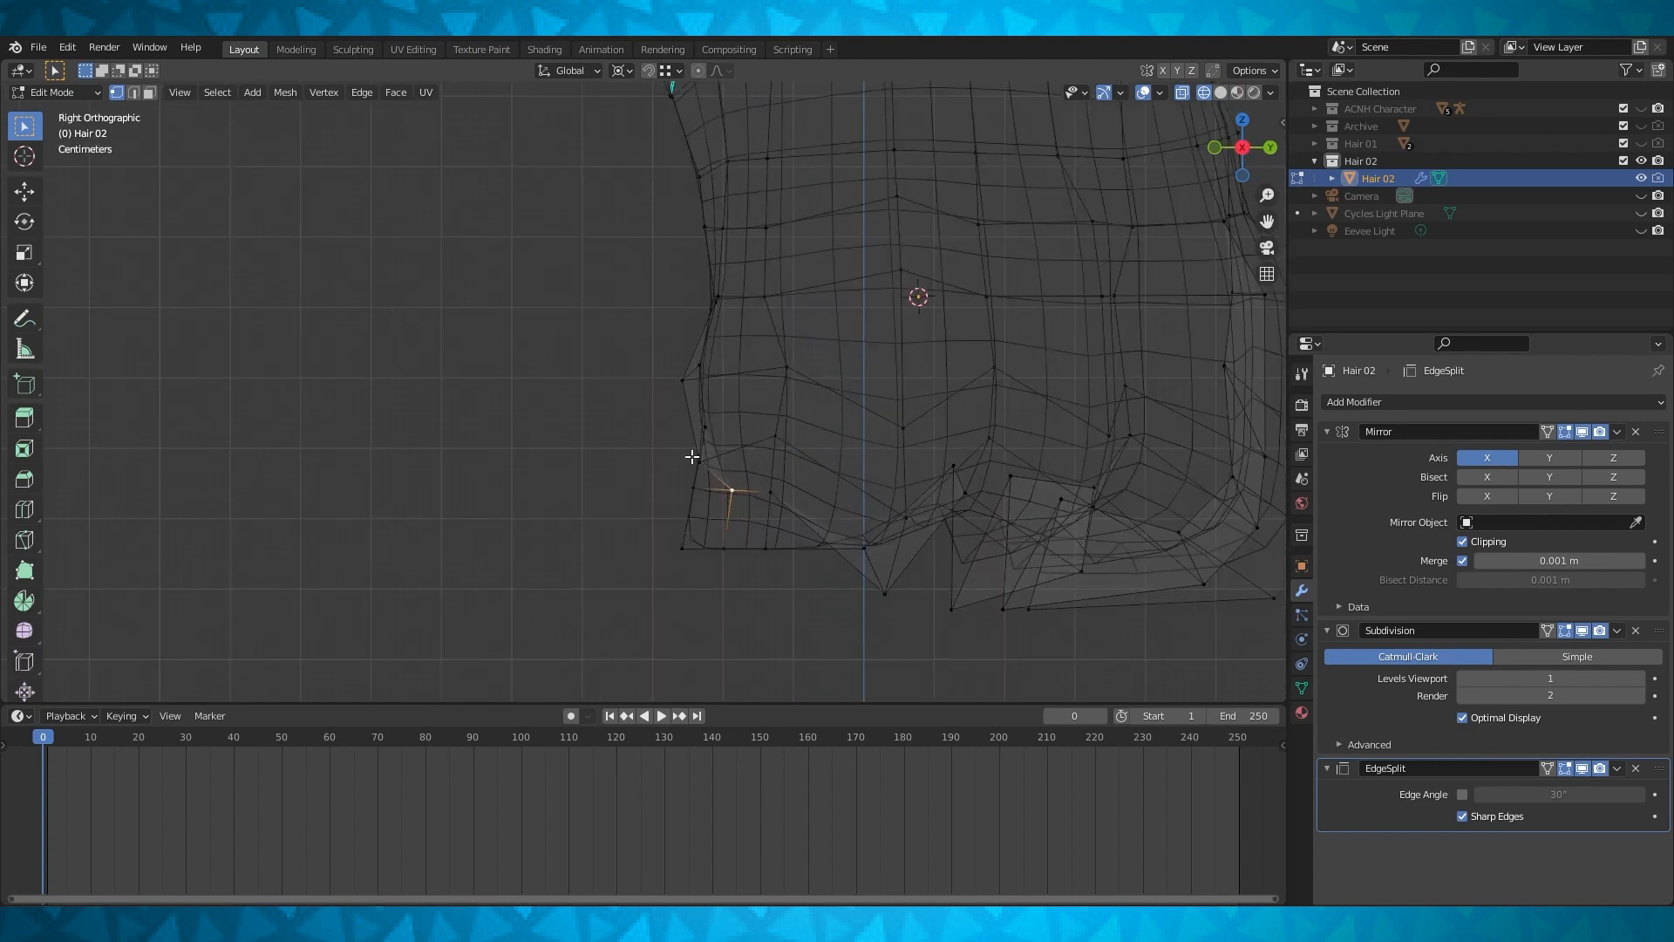
scroll(651, 436, "up", 1)
middle_click_drag(785, 438, 665, 448, "shift")
key("KP_1")
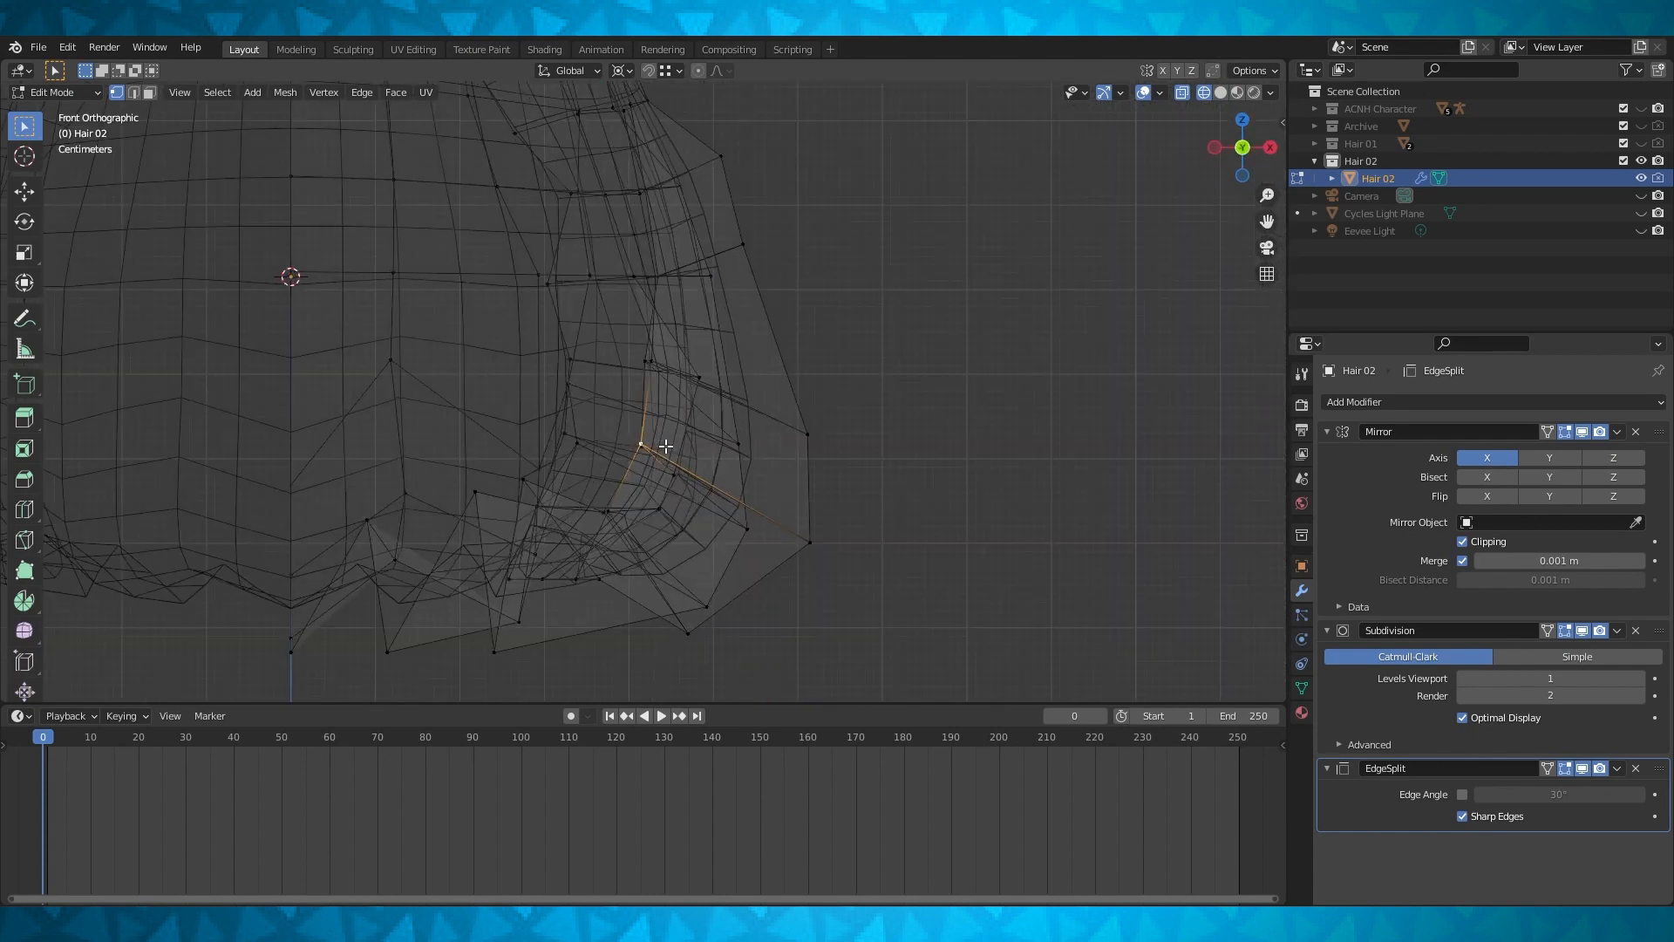
key("KP_3")
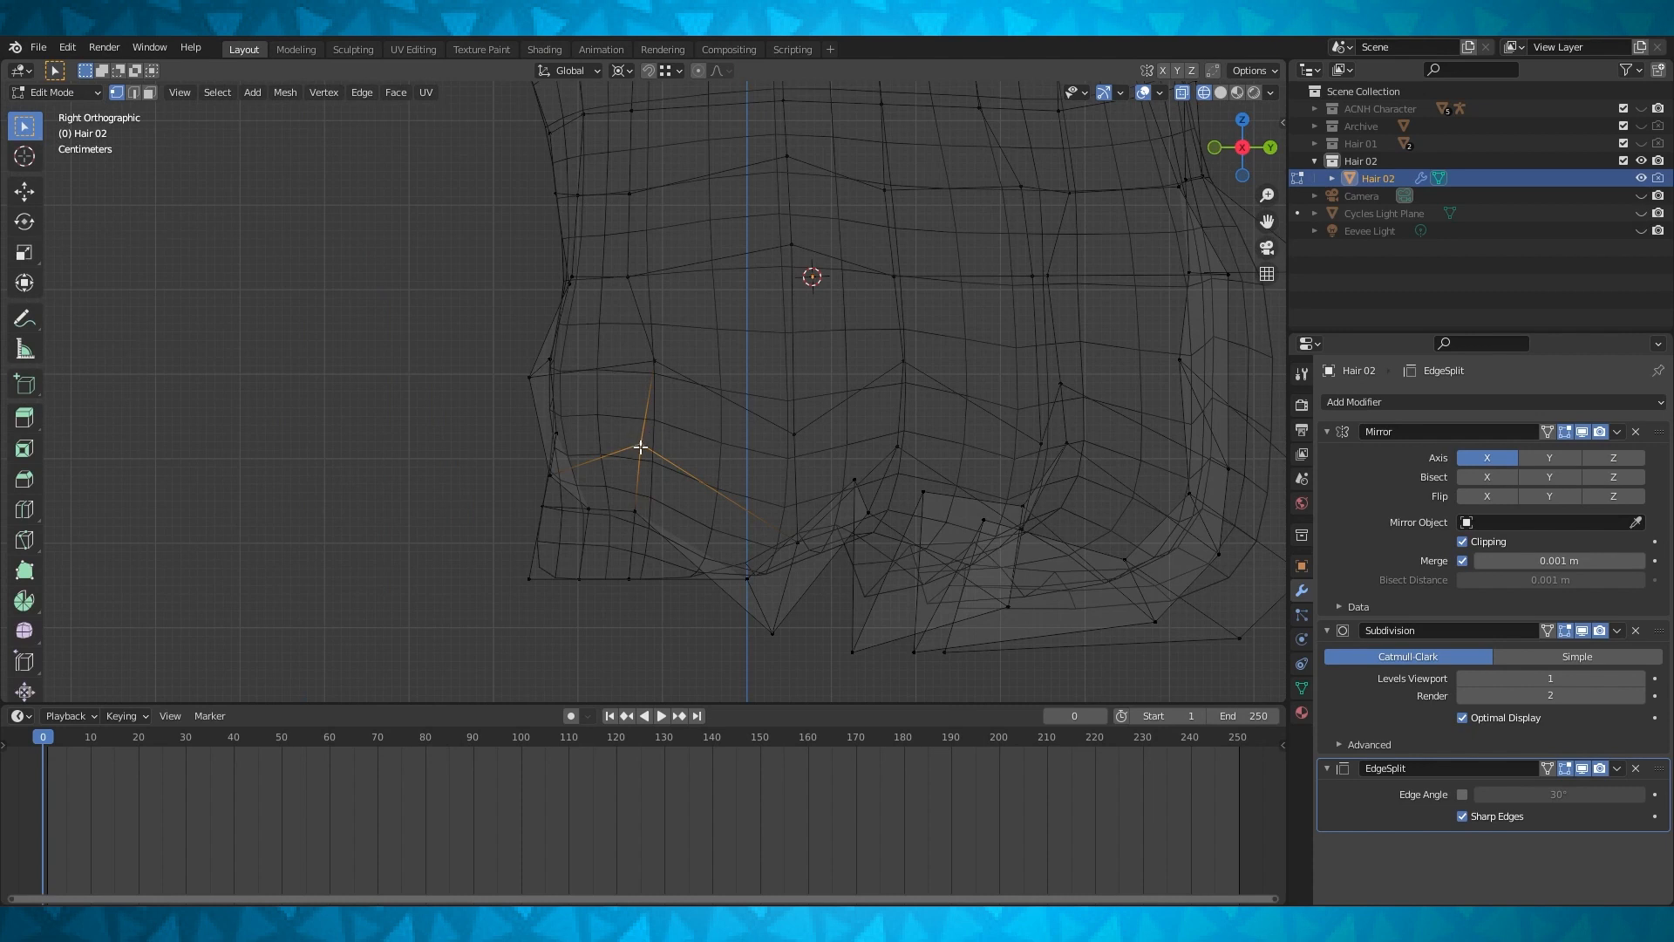
key("g")
left_click(673, 418)
middle_click_drag(672, 419, 715, 514)
key("alt+z")
Move the second column of vertices on the front-side strand back along the Y axis by about 0.043 m
scroll(639, 433, "down", 1)
left_click(666, 385)
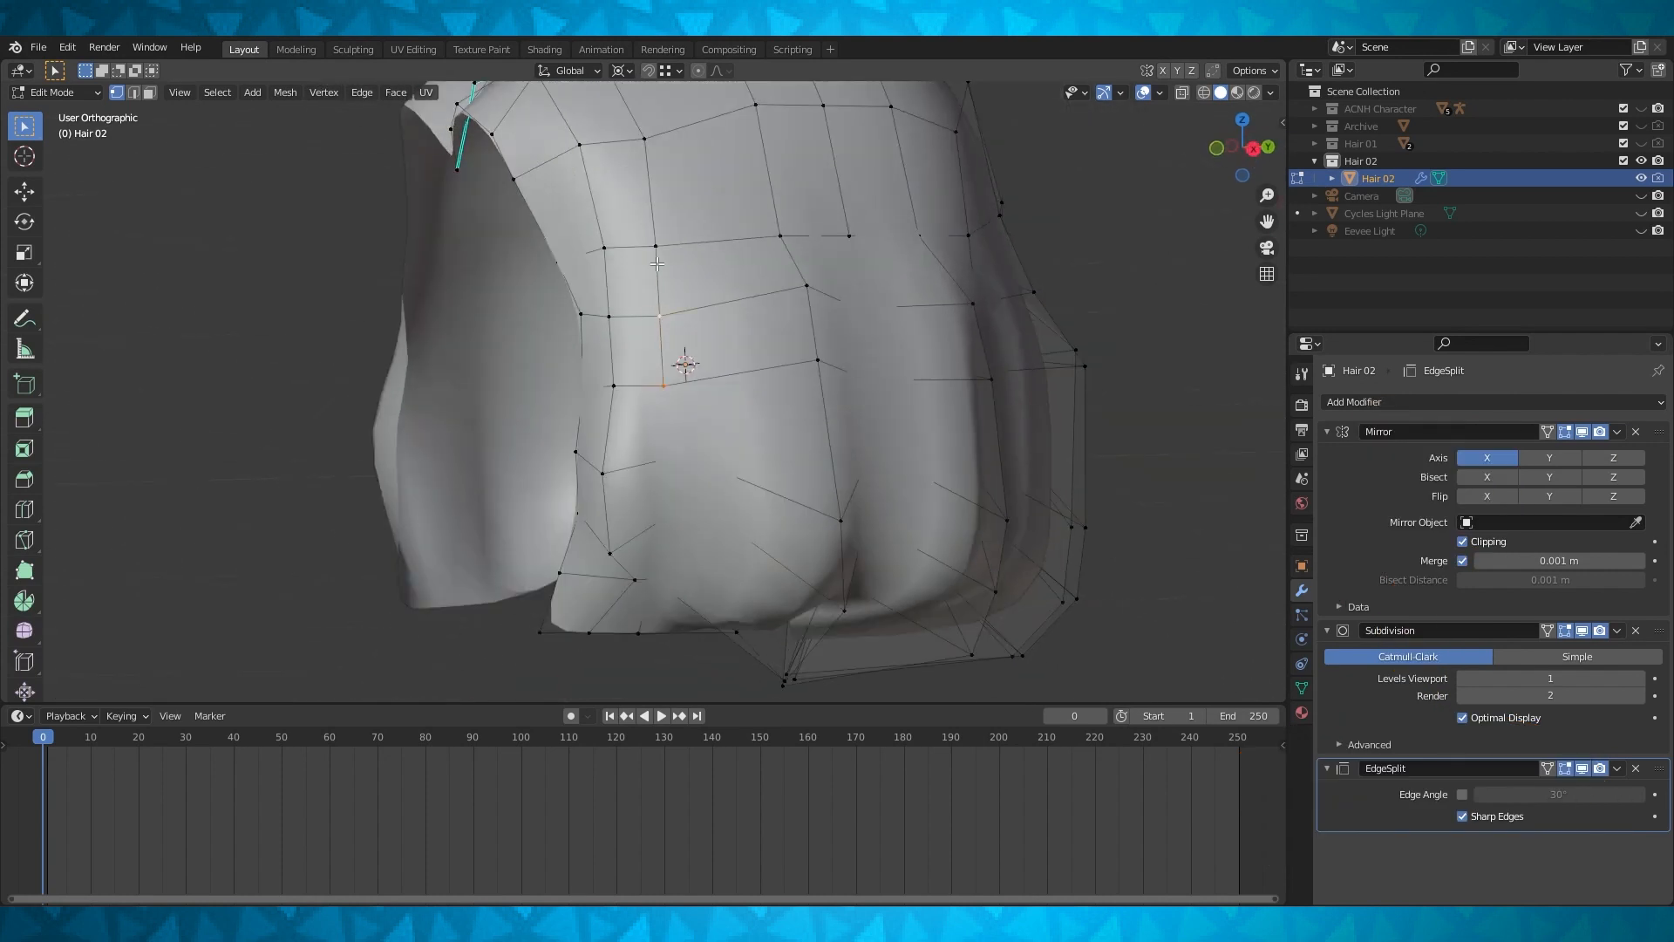
left_click(665, 315, "shift")
left_click(664, 246, "shift")
middle_click_drag(698, 292, 699, 341, "shift")
middle_click_drag(741, 341, 694, 346)
key("g")
key("y")
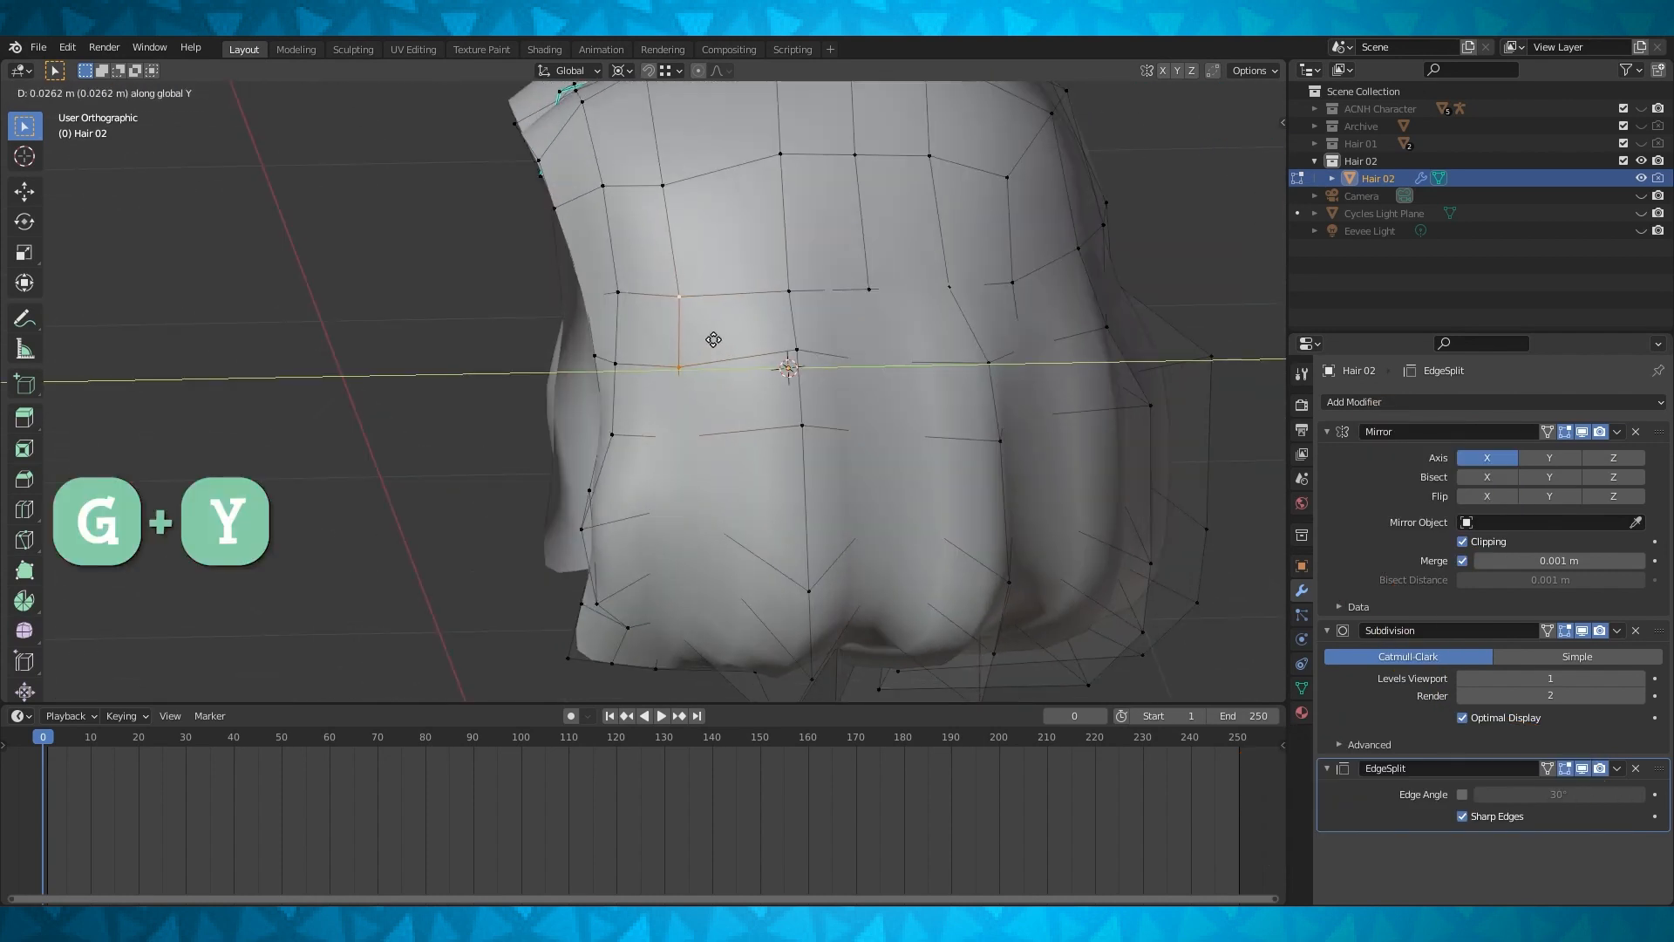
left_click(725, 335)
middle_click_drag(726, 335, 683, 374)
scroll(750, 353, "down", 2)
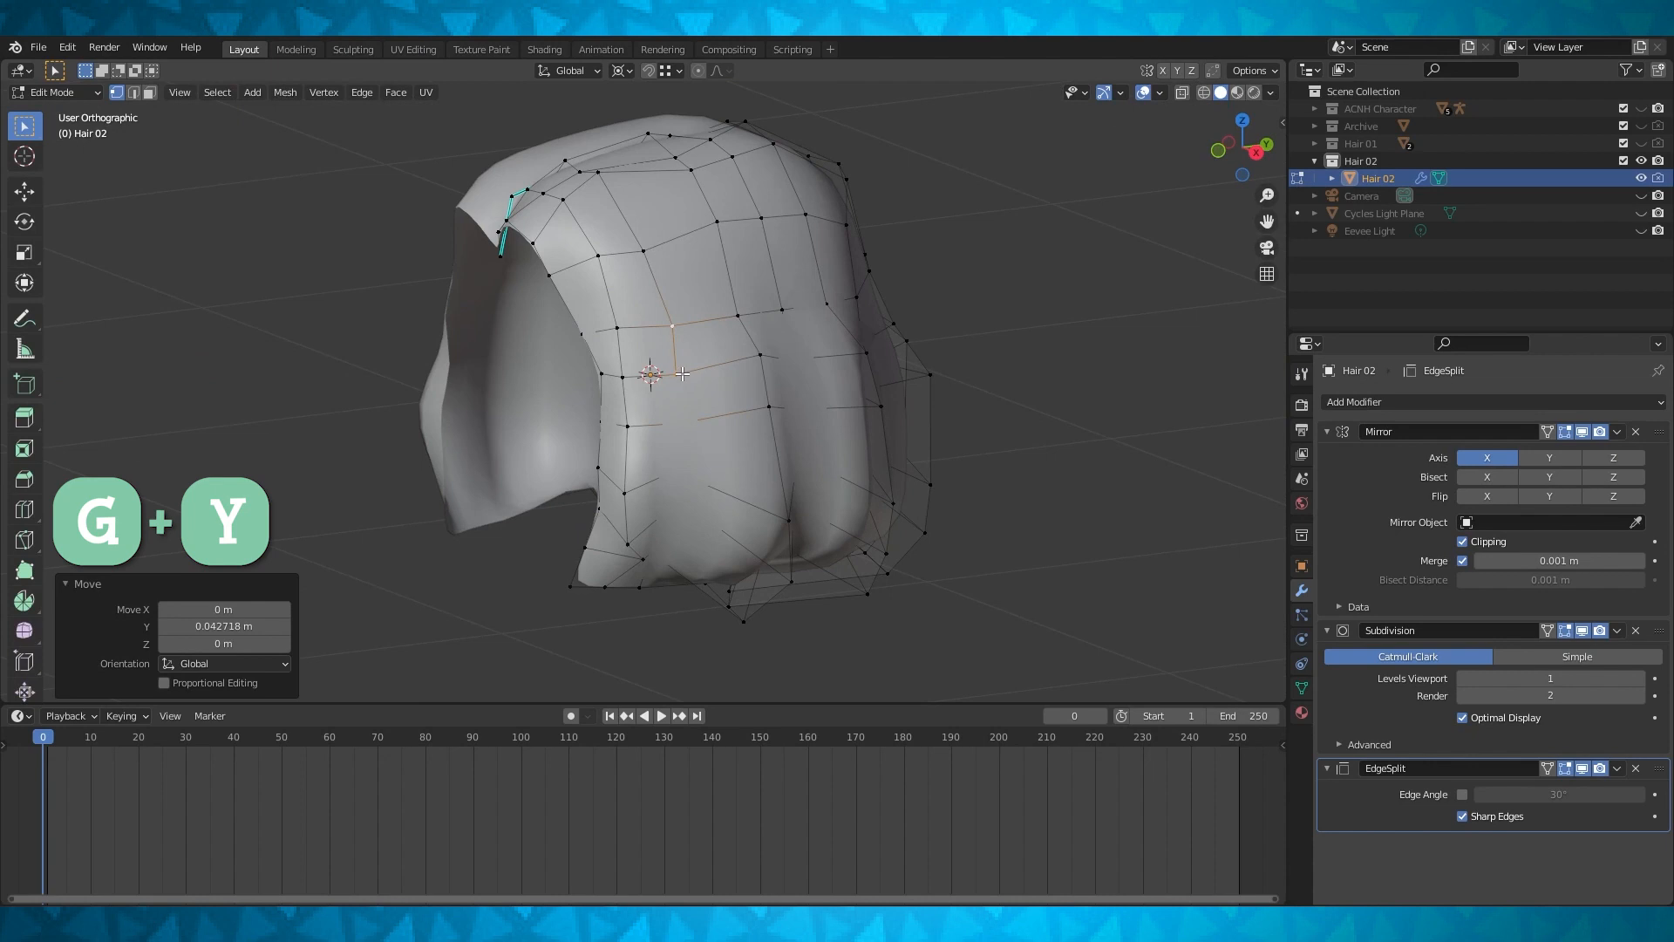
Edge-slide the lower vertices of that front-side column slightly toward the back
left_click(680, 374)
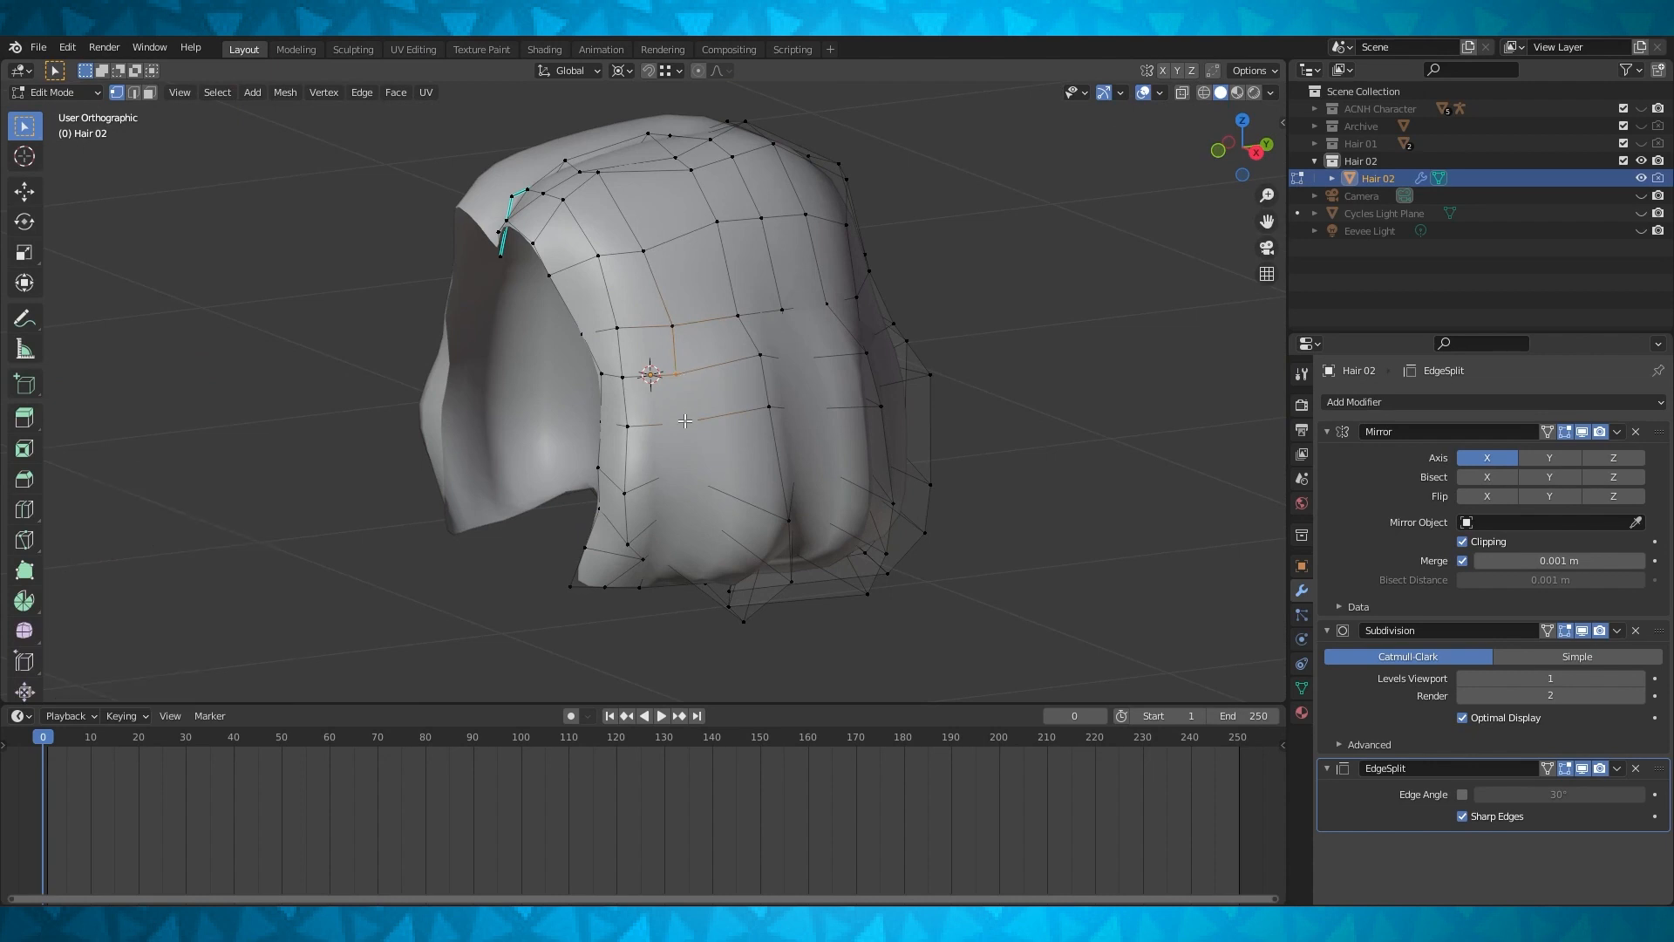
middle_click_drag(652, 368, 671, 442)
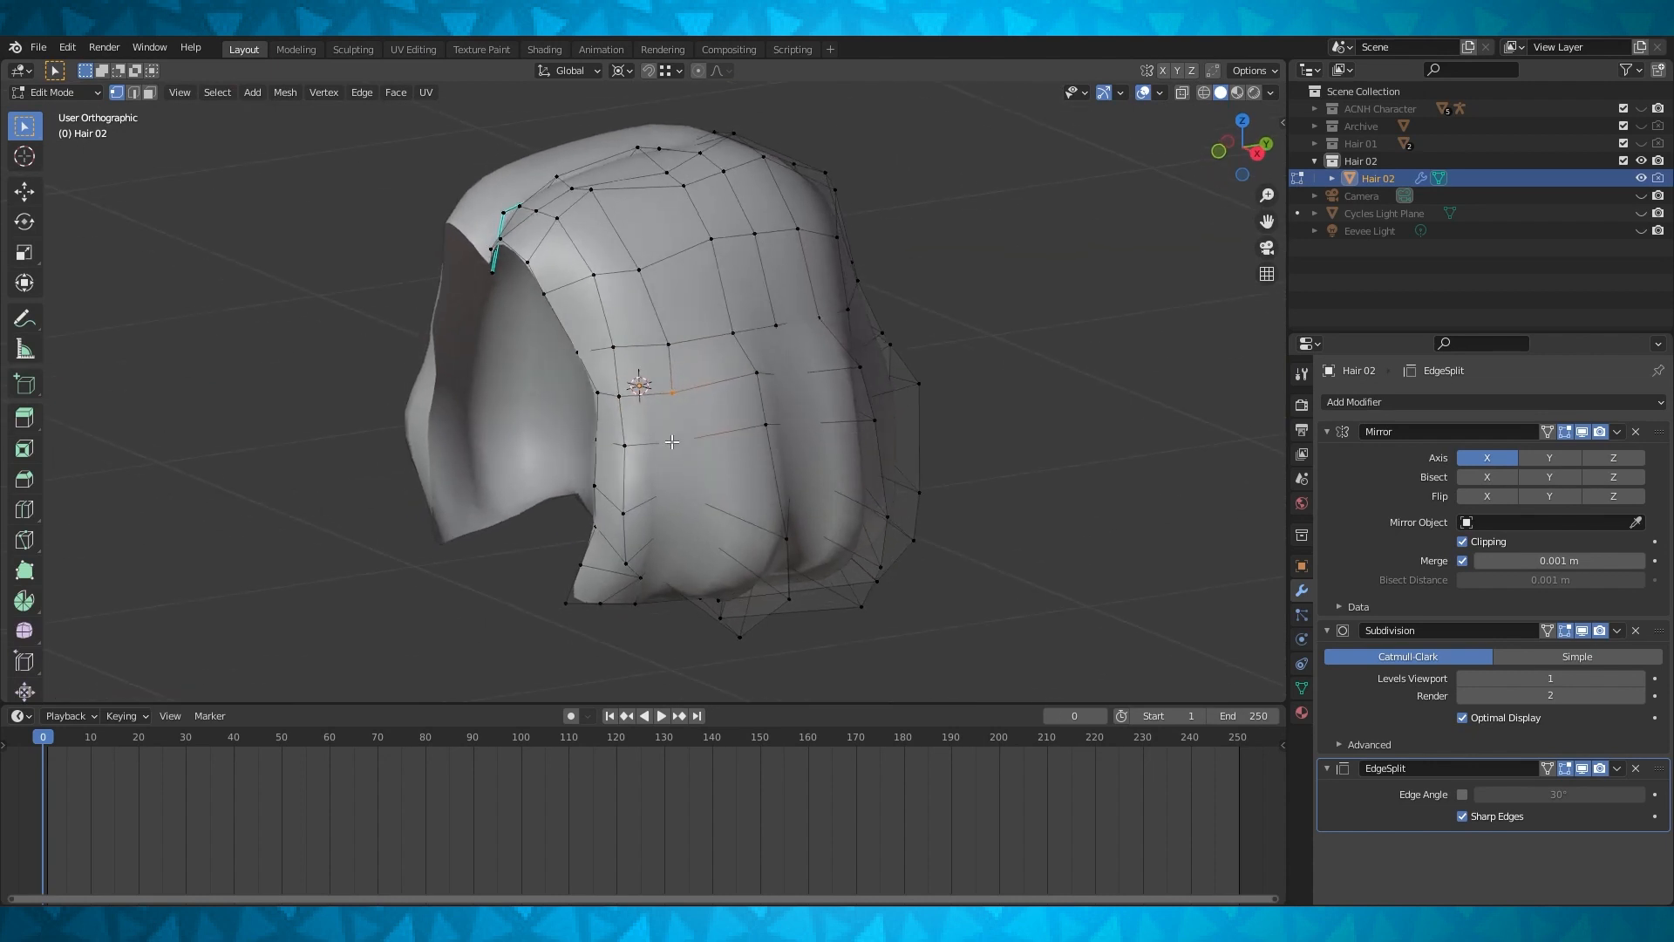
scroll(675, 438, "up", 1)
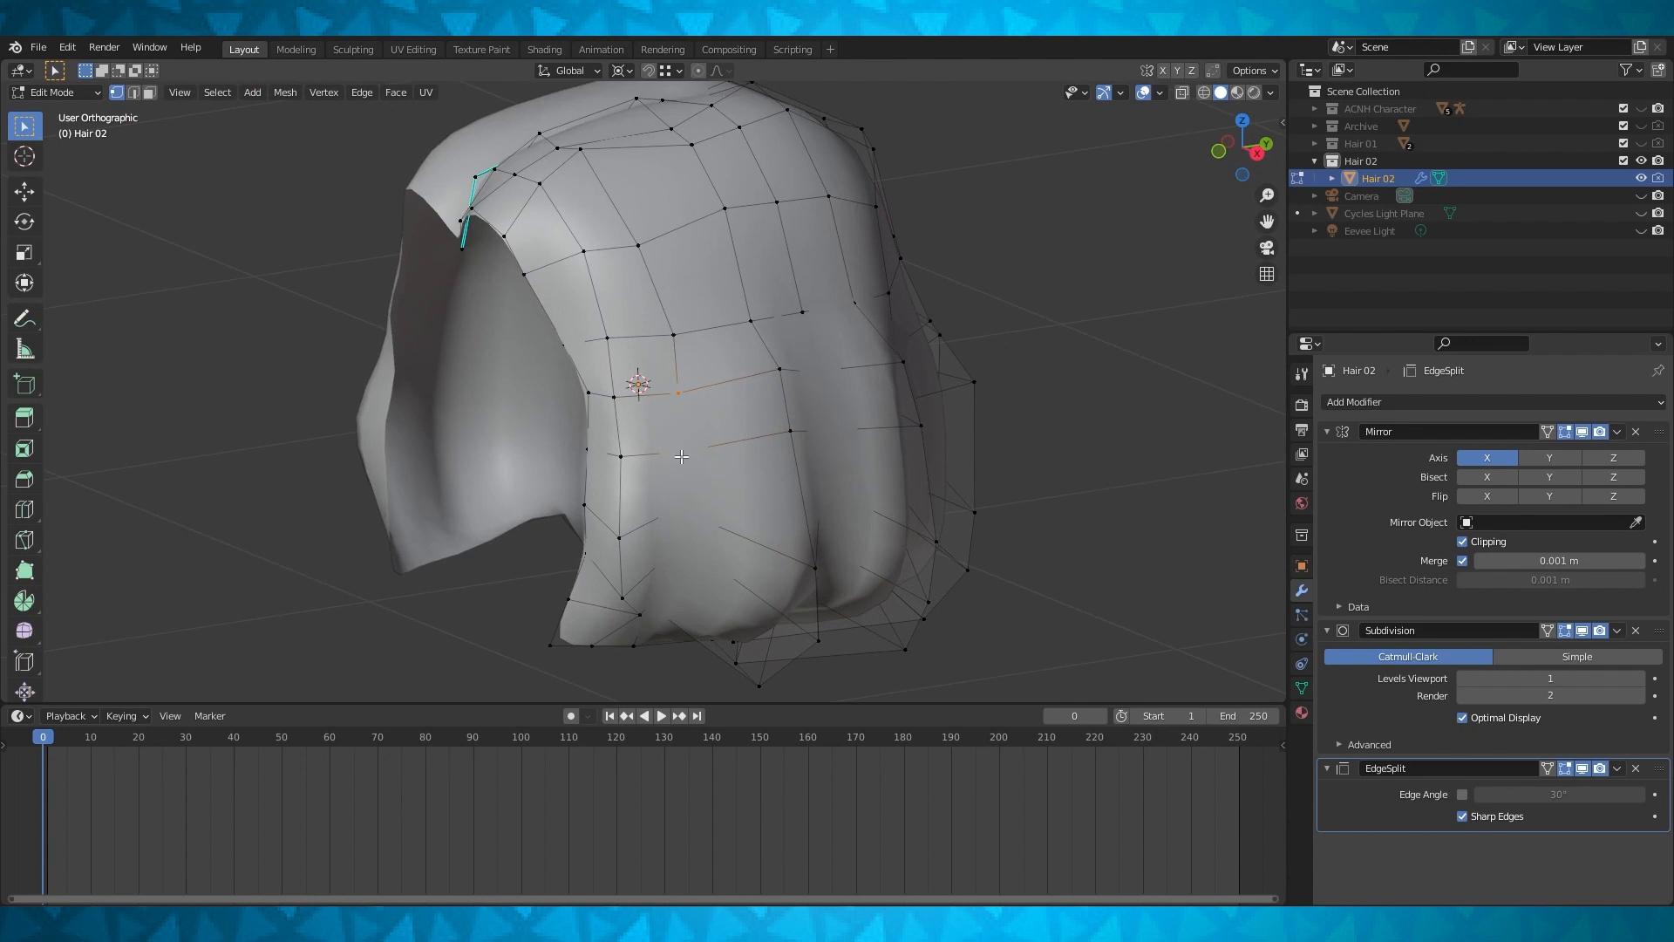
key("g")
key("g")
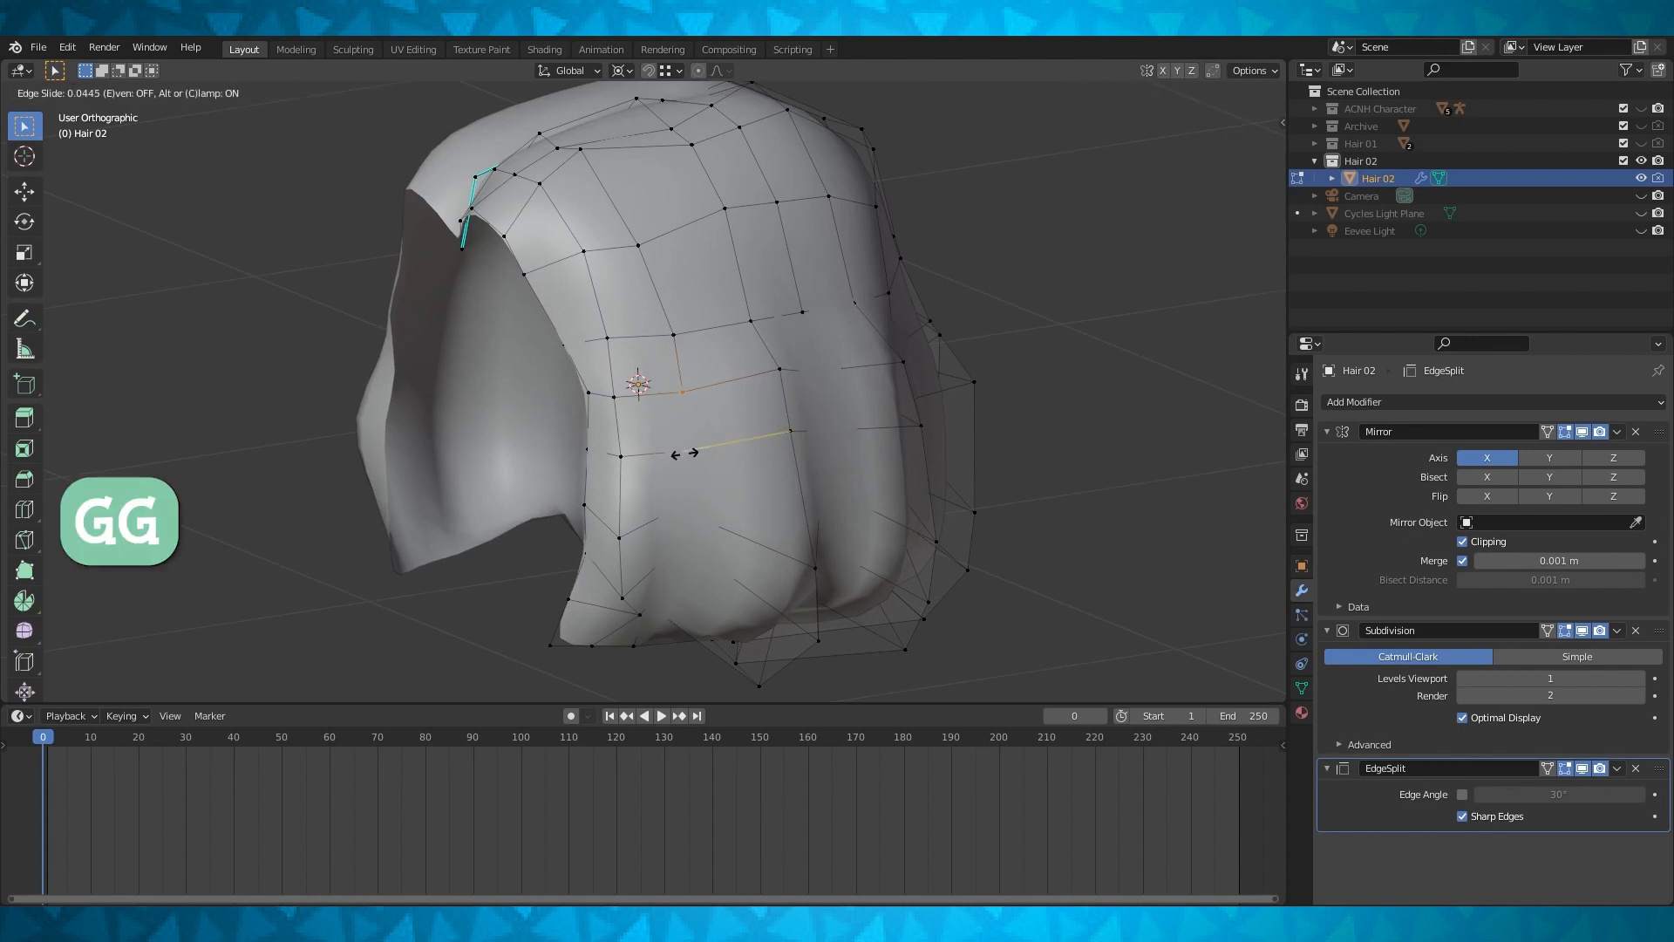
left_click(686, 452)
middle_click_drag(685, 452, 643, 447)
In wireframe, vertex-slide the next vertex down the column toward the back by a factor of about 0.045
key("g")
key("g")
key("alt+z")
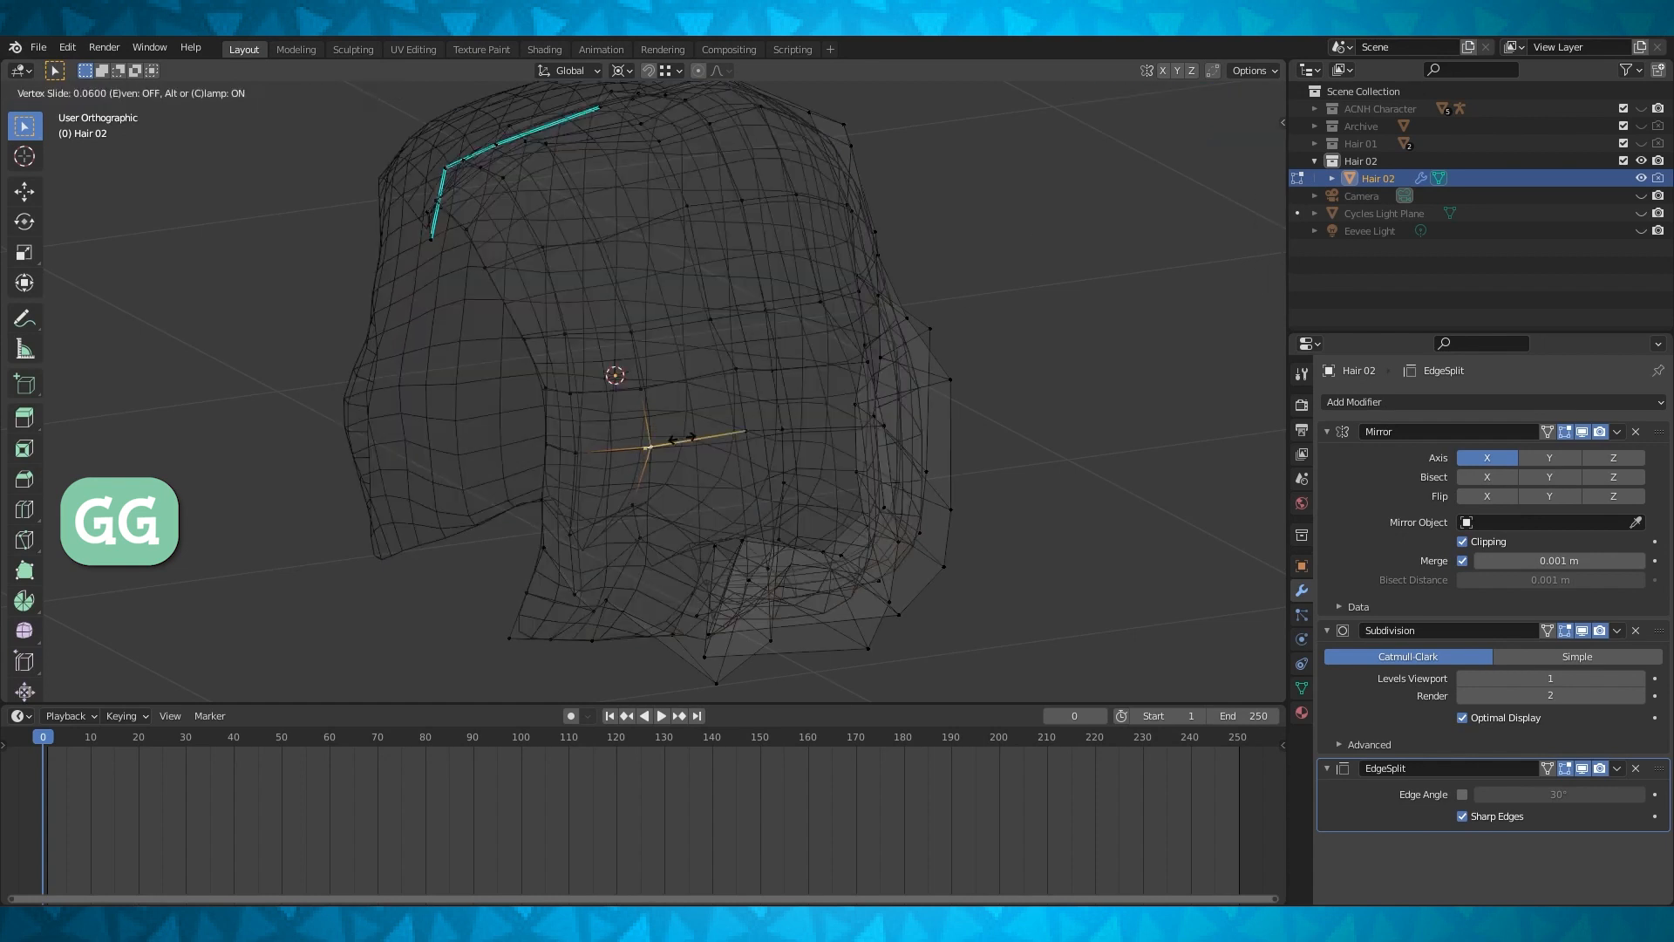
left_click(682, 439)
scroll(689, 418, "up", 4)
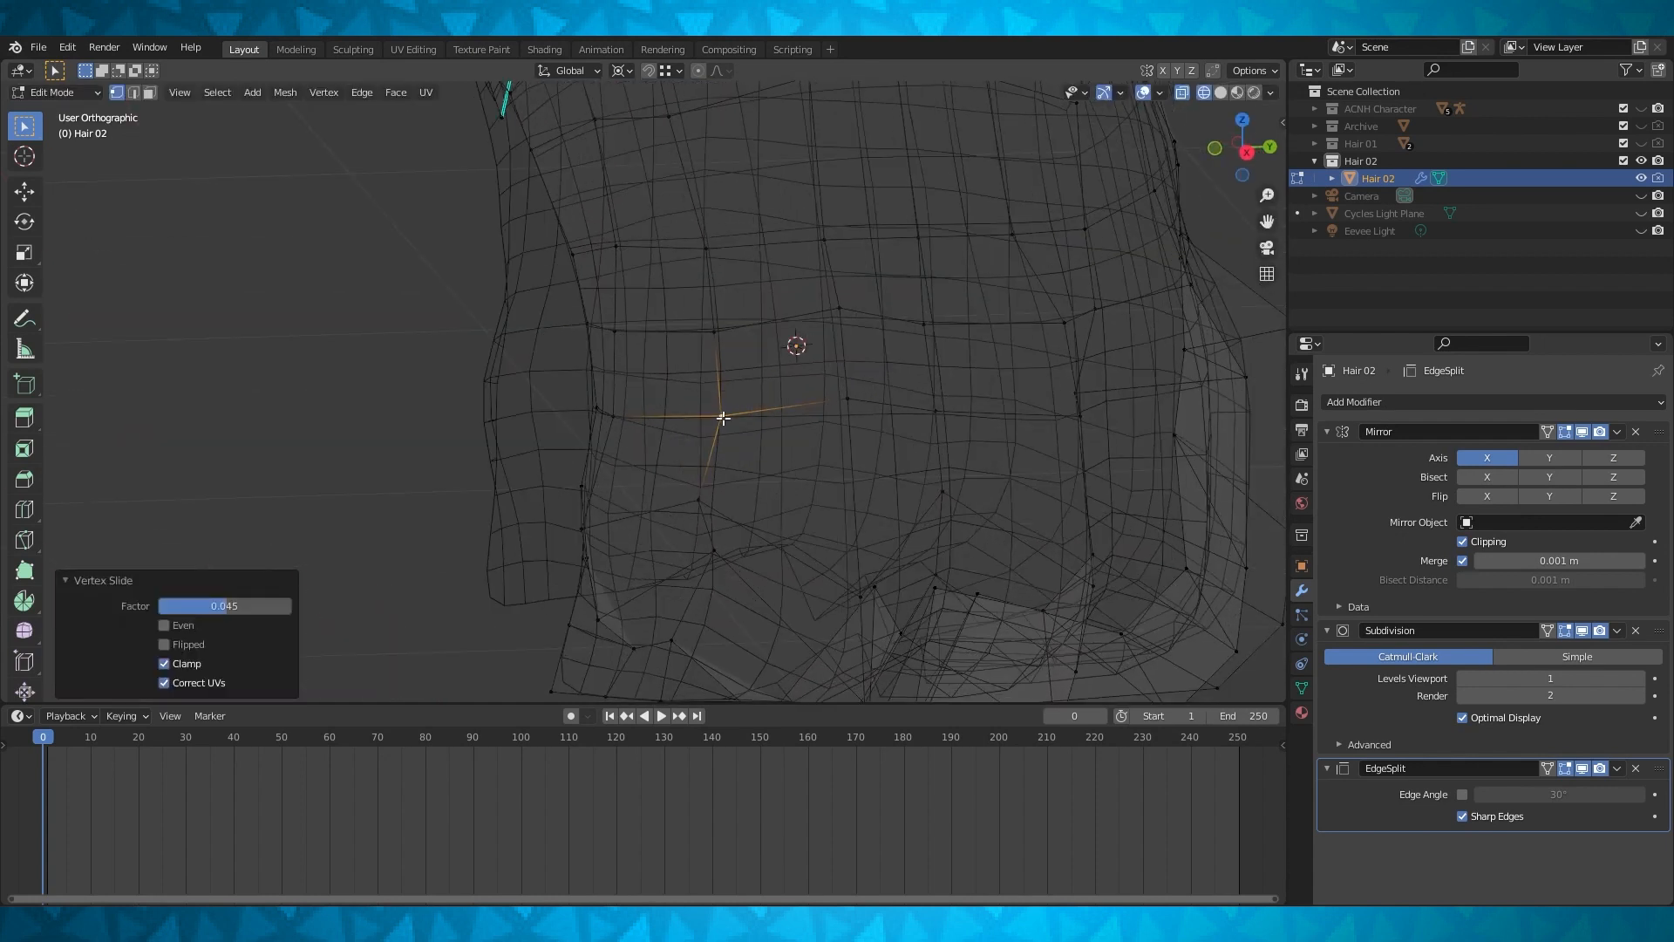
In right-view wireframe, move the upper vertex on the front opening's edge about 0.03 m forward and slightly up
left_click(1220, 91)
left_click(1203, 92)
left_click(697, 504)
key("shift+z")
scroll(646, 489, "down", 2)
middle_click_drag(558, 476, 591, 477)
middle_click_drag(571, 342, 552, 349)
middle_click_drag(552, 350, 614, 418, "shift")
key("KP_3")
left_click(562, 424)
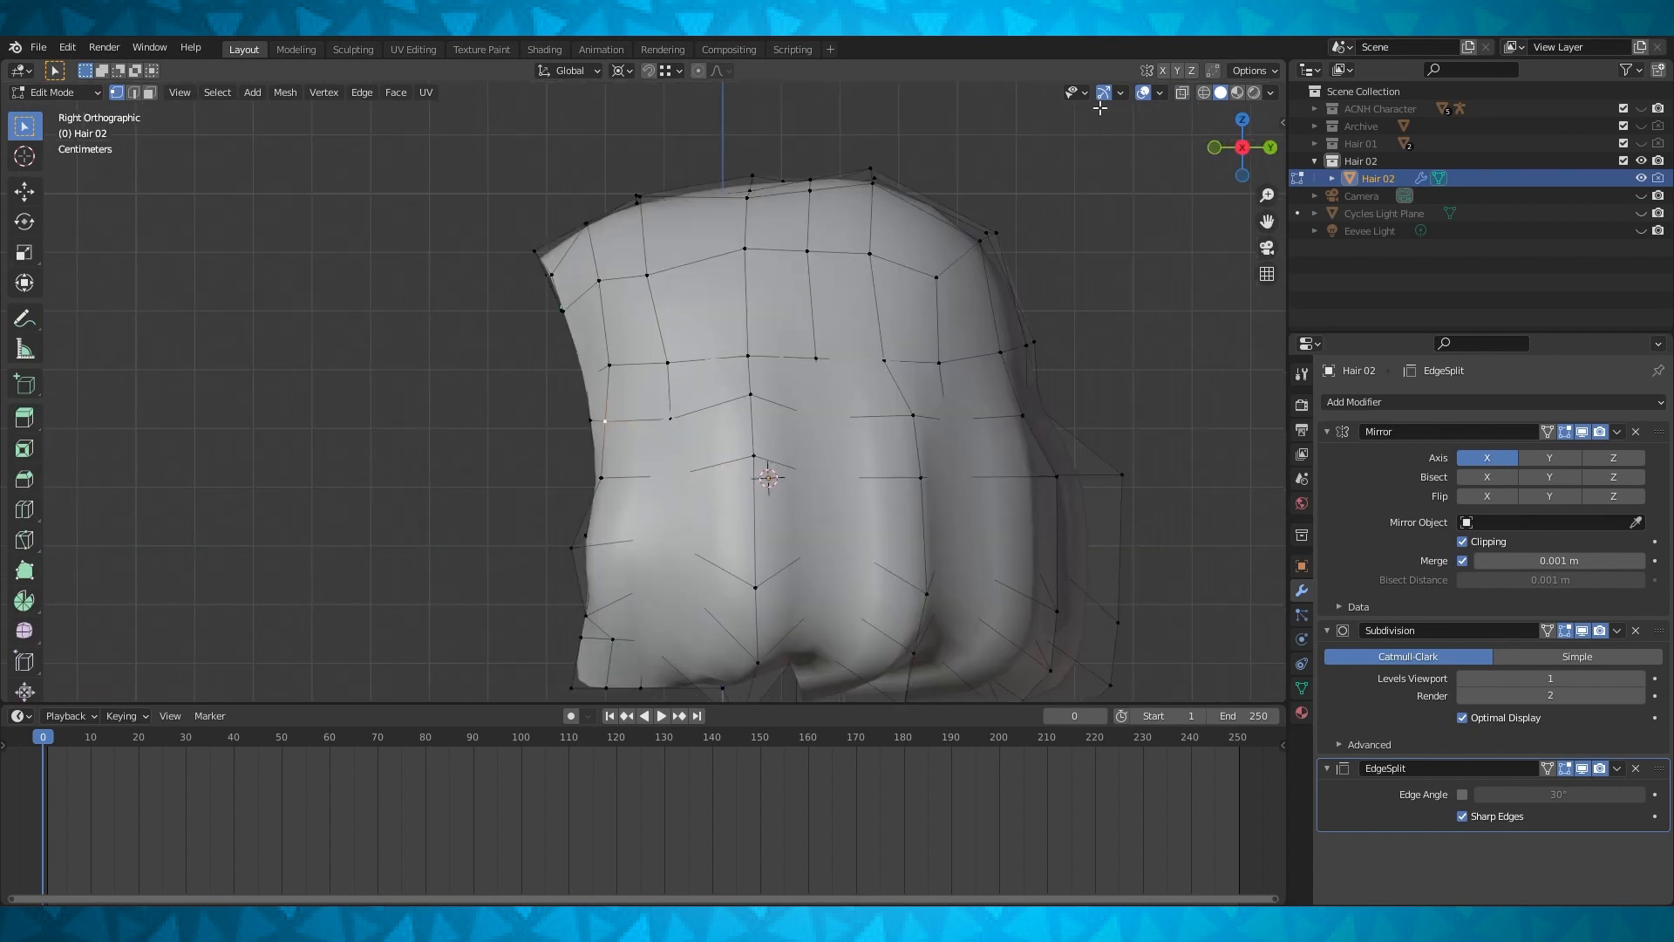
key("shift+z")
scroll(767, 436, "up", 2)
key("g")
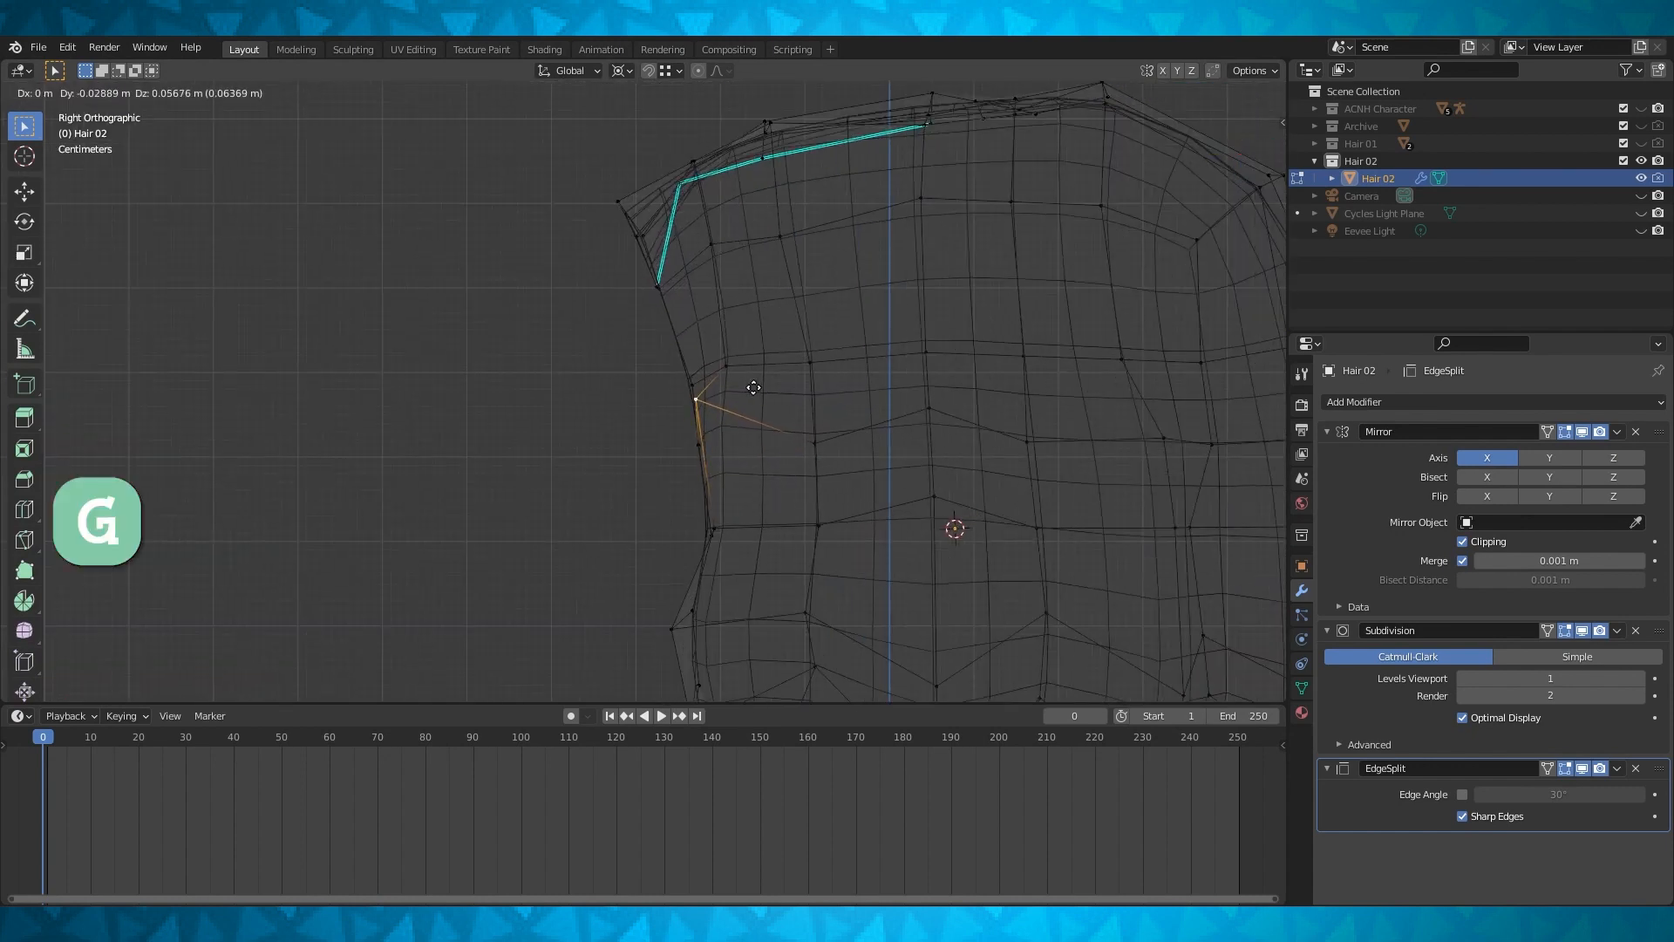
left_click(751, 394)
Move the front opening's upper edge vertex outward along the X axis by about 0.02 m and inspect the hair in Object Mode
mouse_move(752, 397)
middle_mouse_down()
mouse_move(695, 407)
mouse_move(735, 428)
mouse_move(727, 418)
middle_mouse_up()
key("g")
key("x")
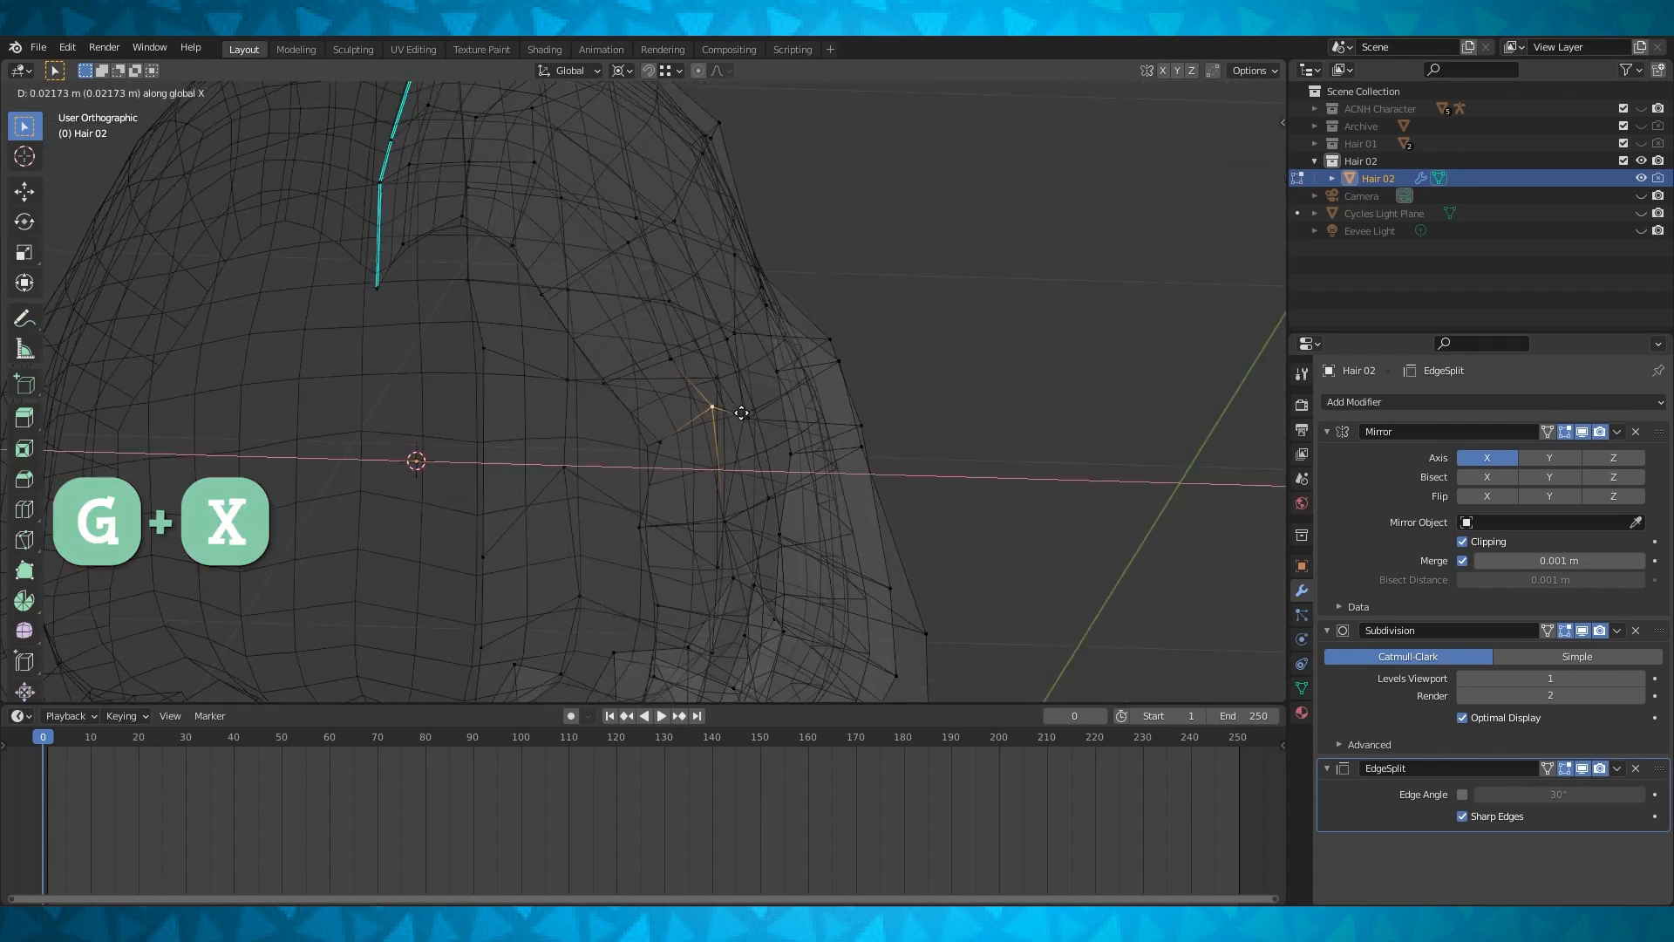
left_click(744, 411)
key("shift+z")
key("Tab")
scroll(856, 396, "down", 3)
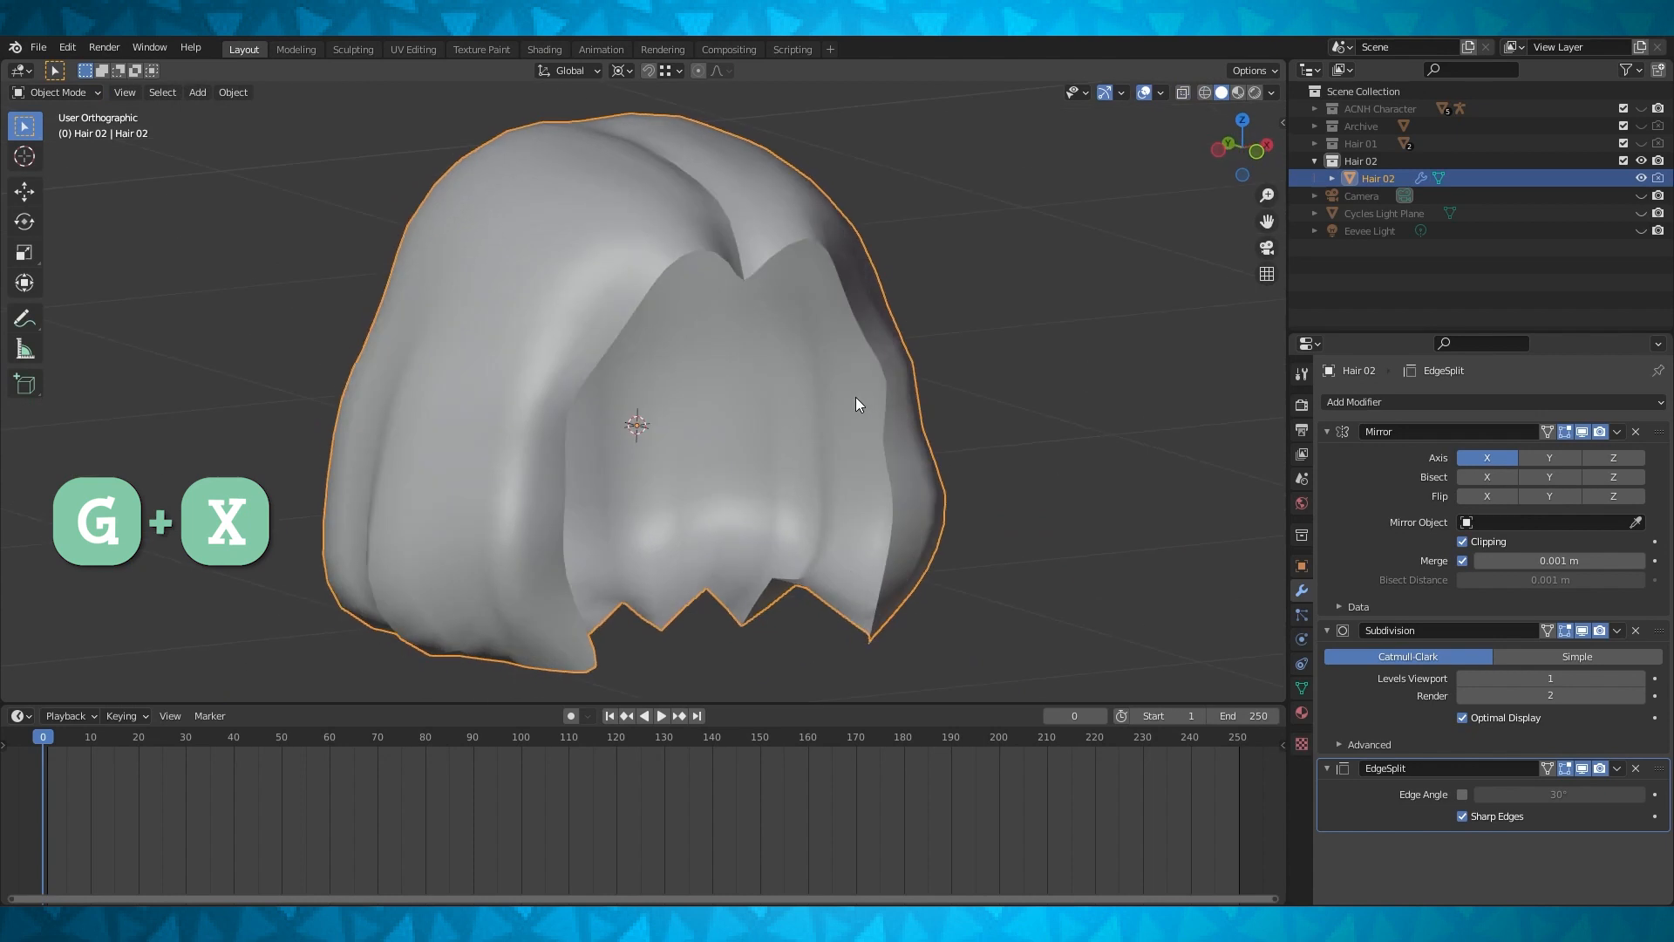
middle_click_drag(921, 353, 641, 481)
In front view, move the lower vertex on the front strand's inner edge outward and up
key("Tab")
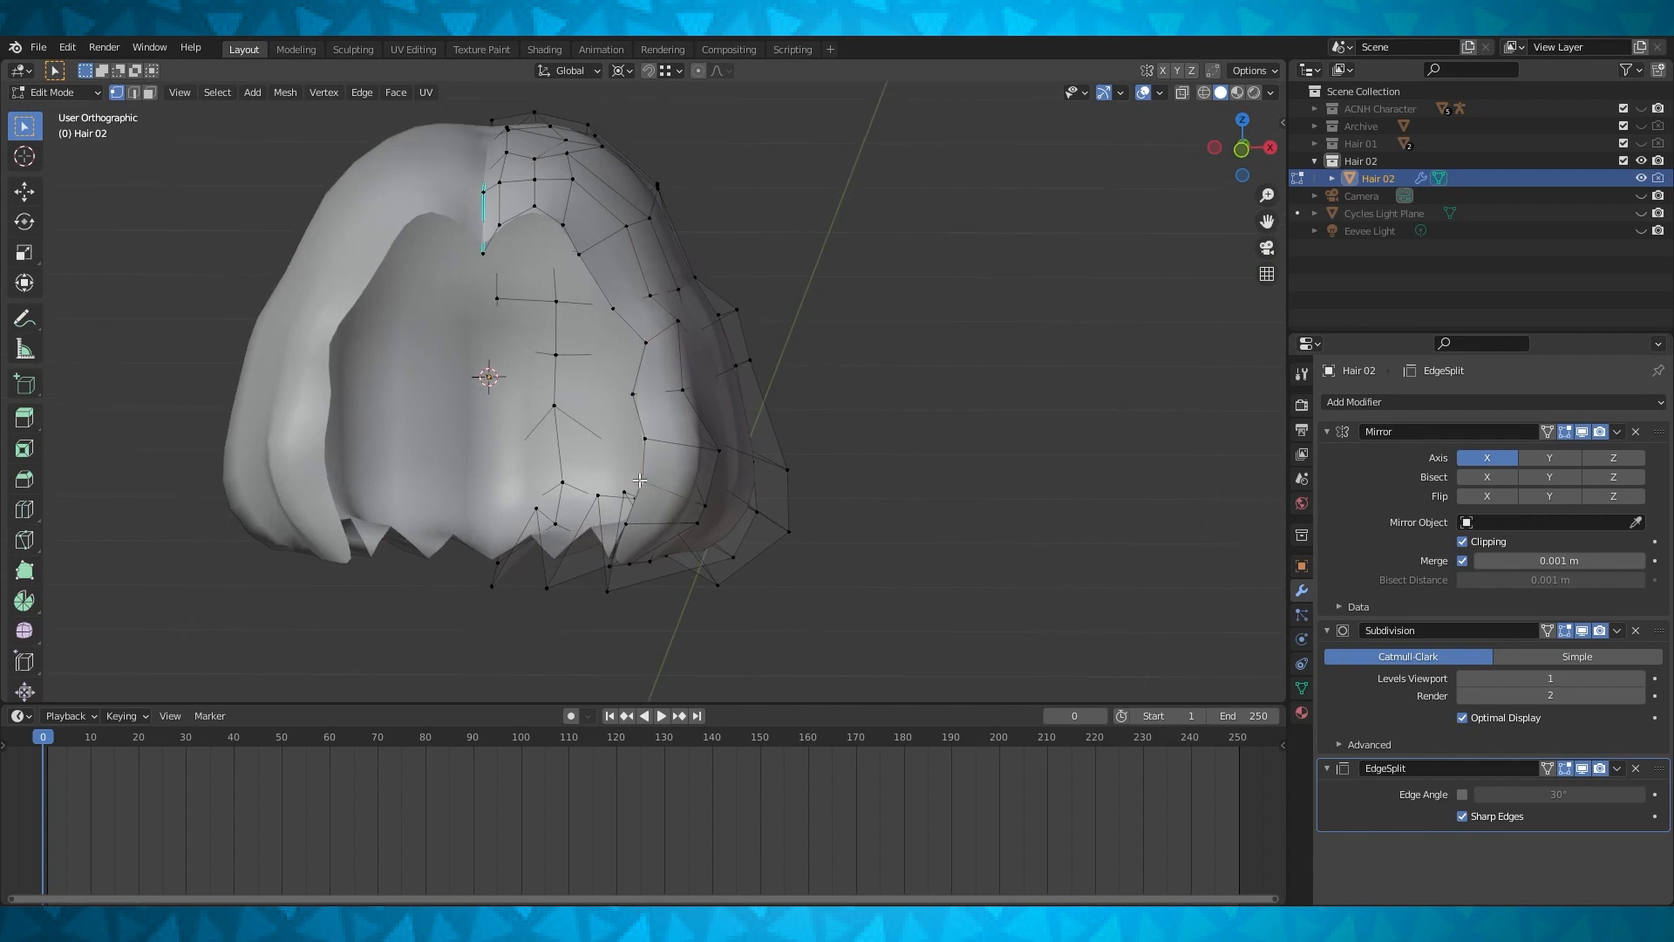
key("KP_1")
scroll(638, 478, "up", 1)
left_click(672, 445)
key("g")
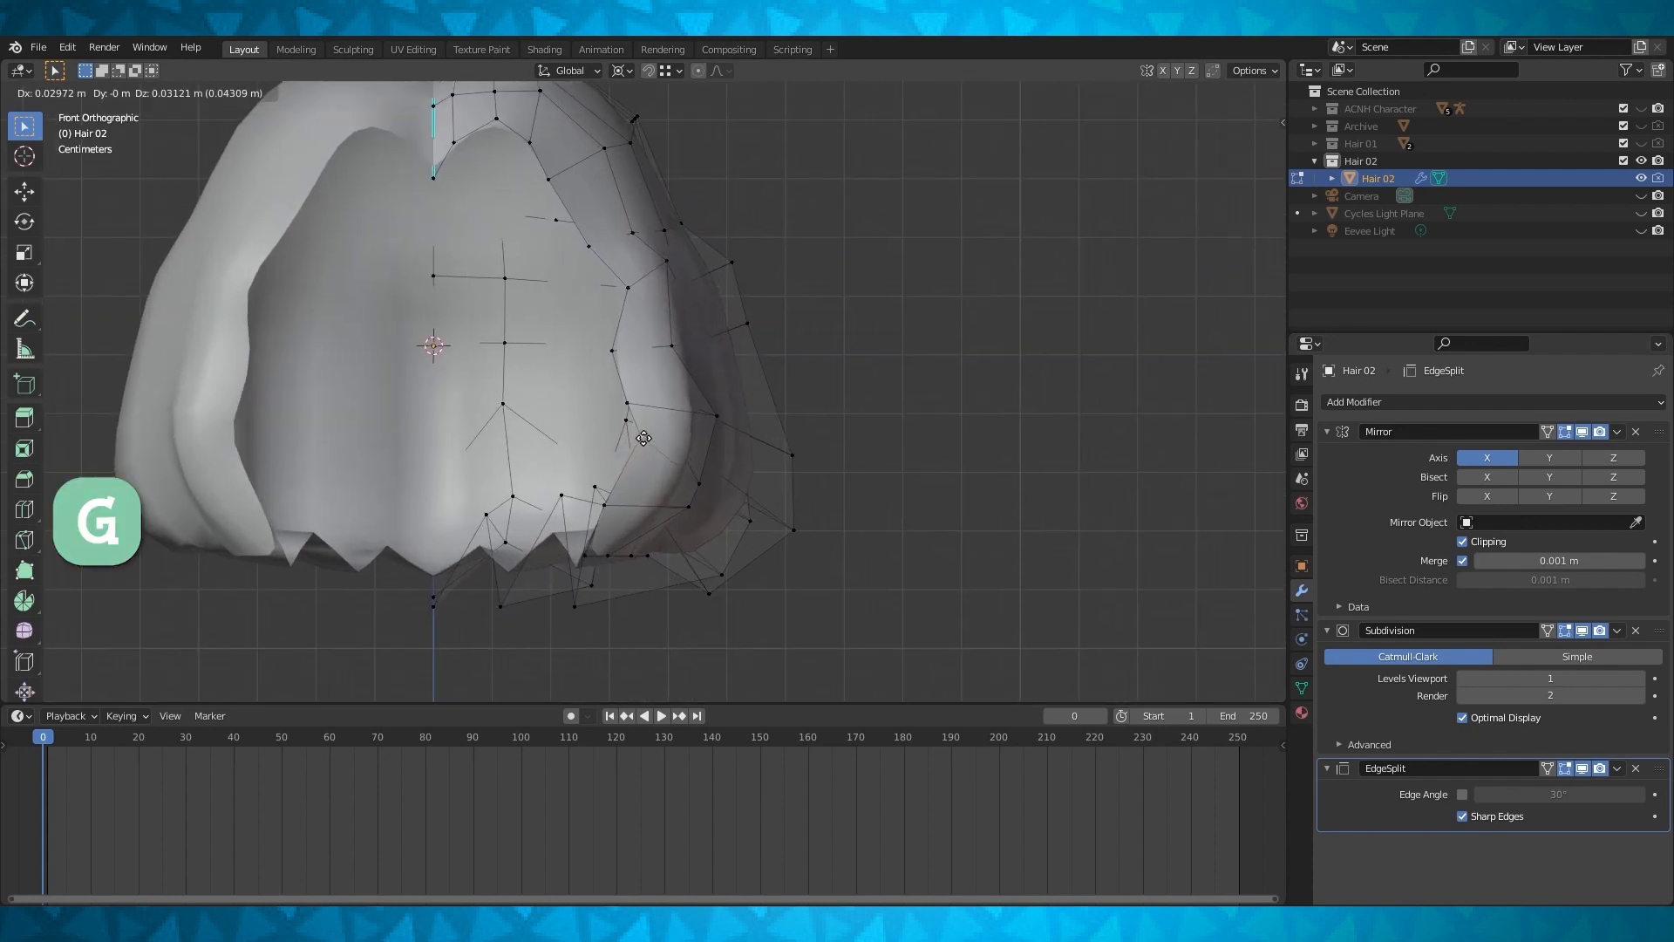
left_click(659, 442)
Move the next vertex down the front strand's inner edge outward and up in front view
left_click(612, 507)
middle_click_drag(613, 506, 634, 508)
key("KP_1")
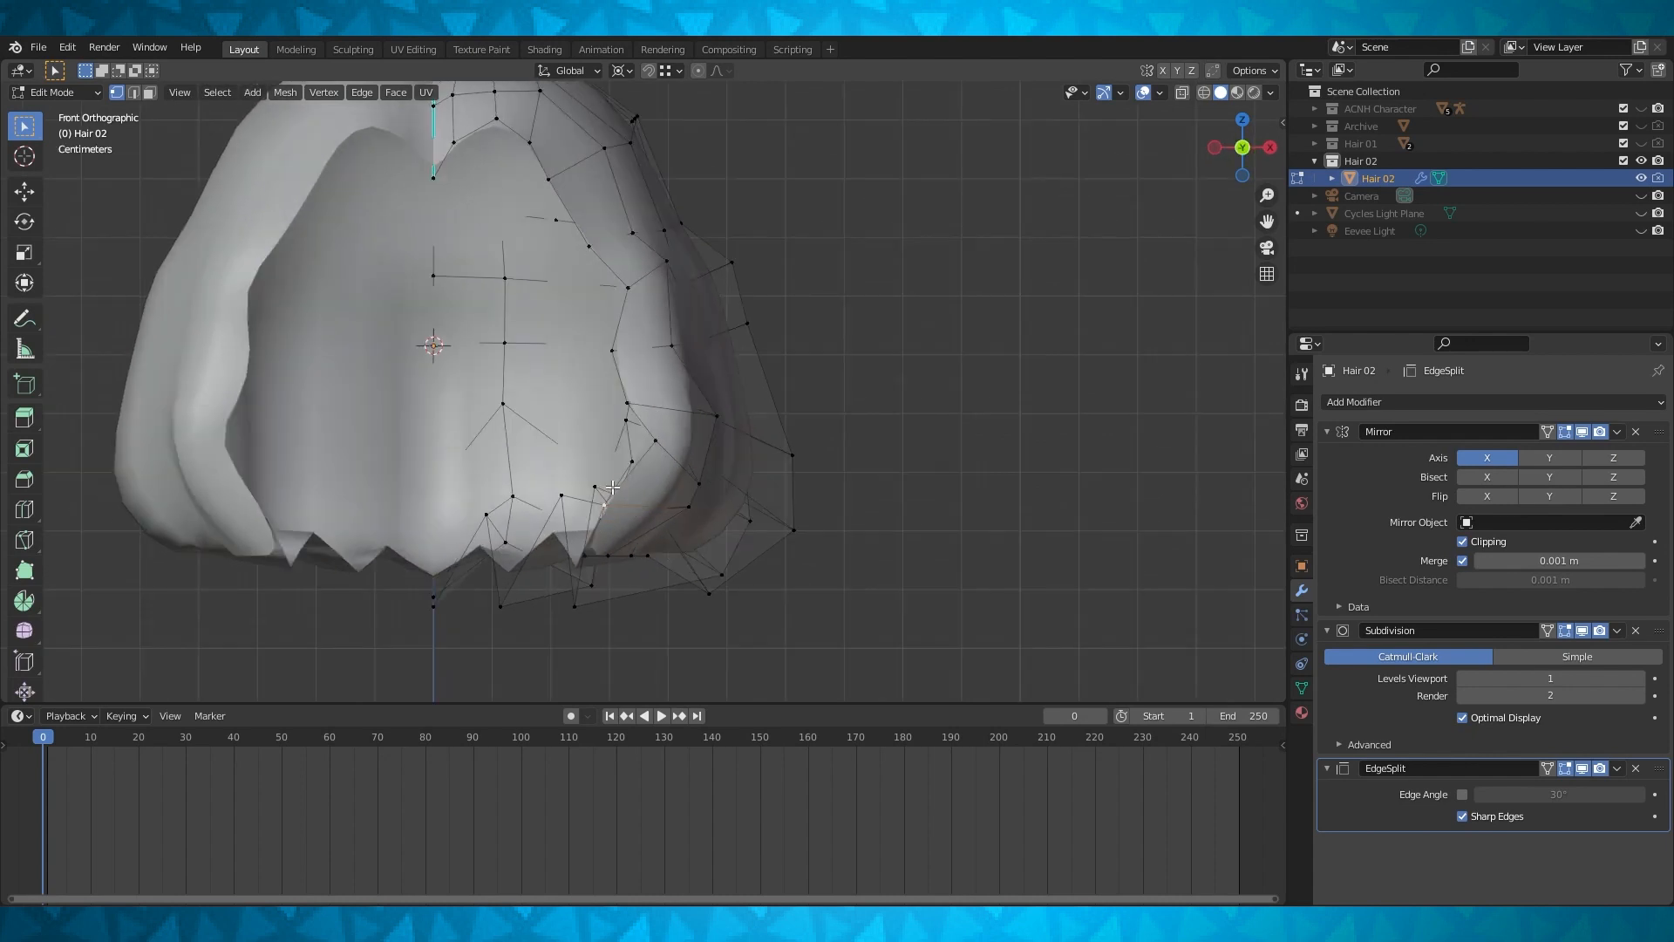
key("g")
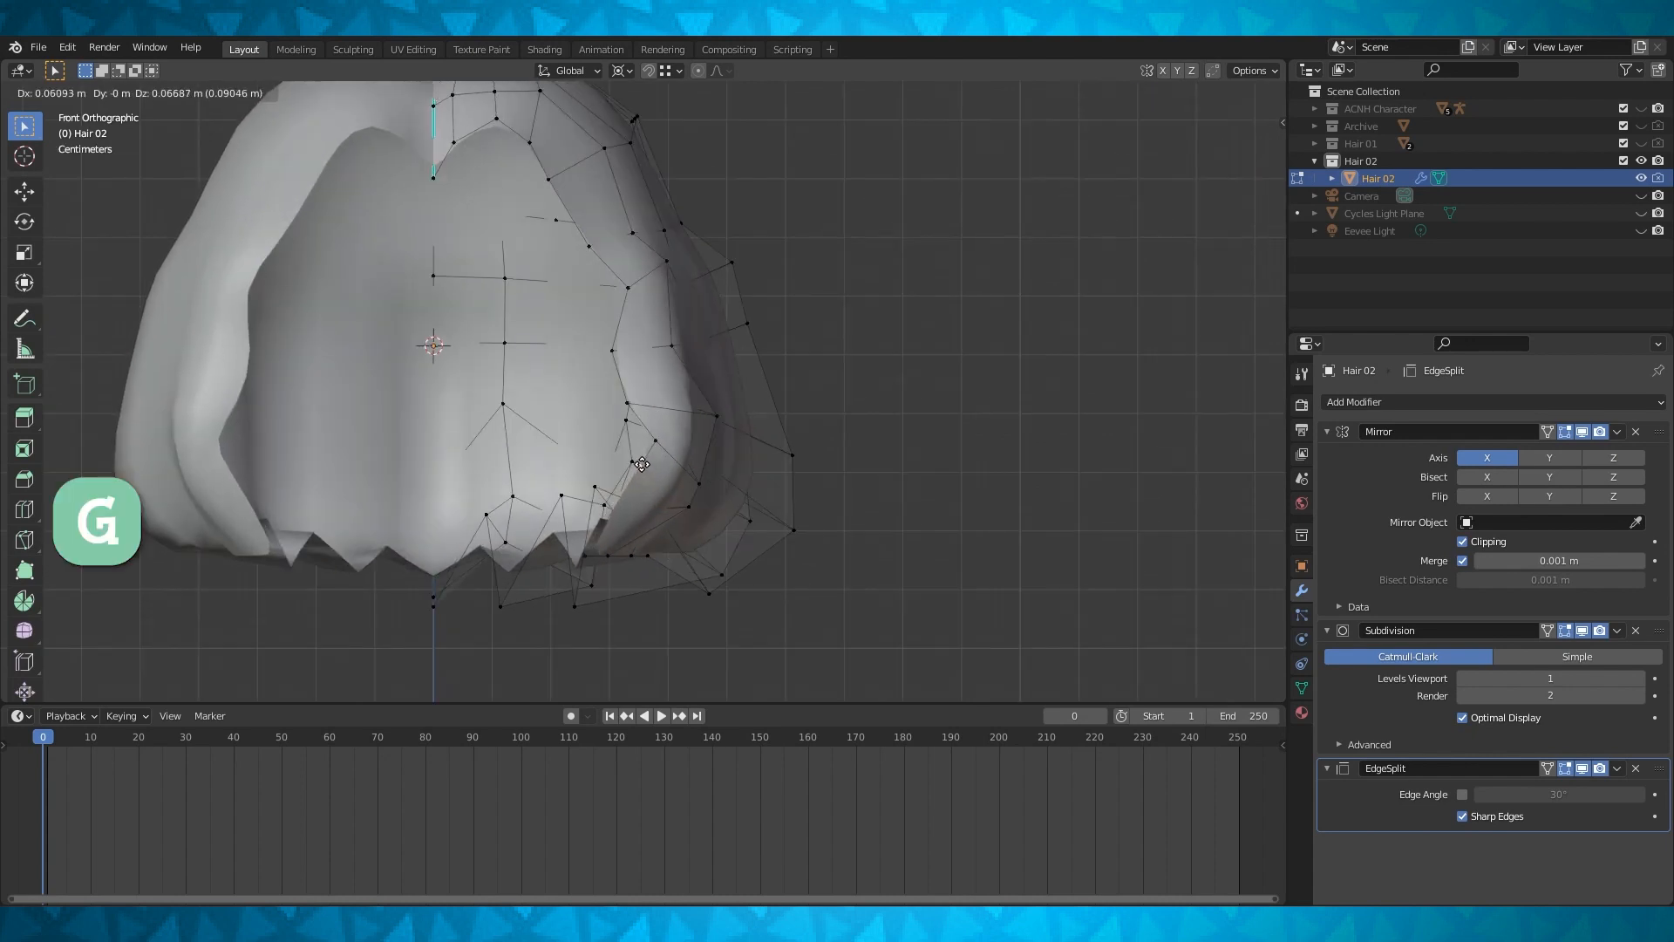
left_click(646, 464)
Scale the front strand's hem tip selection inward toward the 3D cursor
middle_click_drag(646, 466, 680, 479)
key("s")
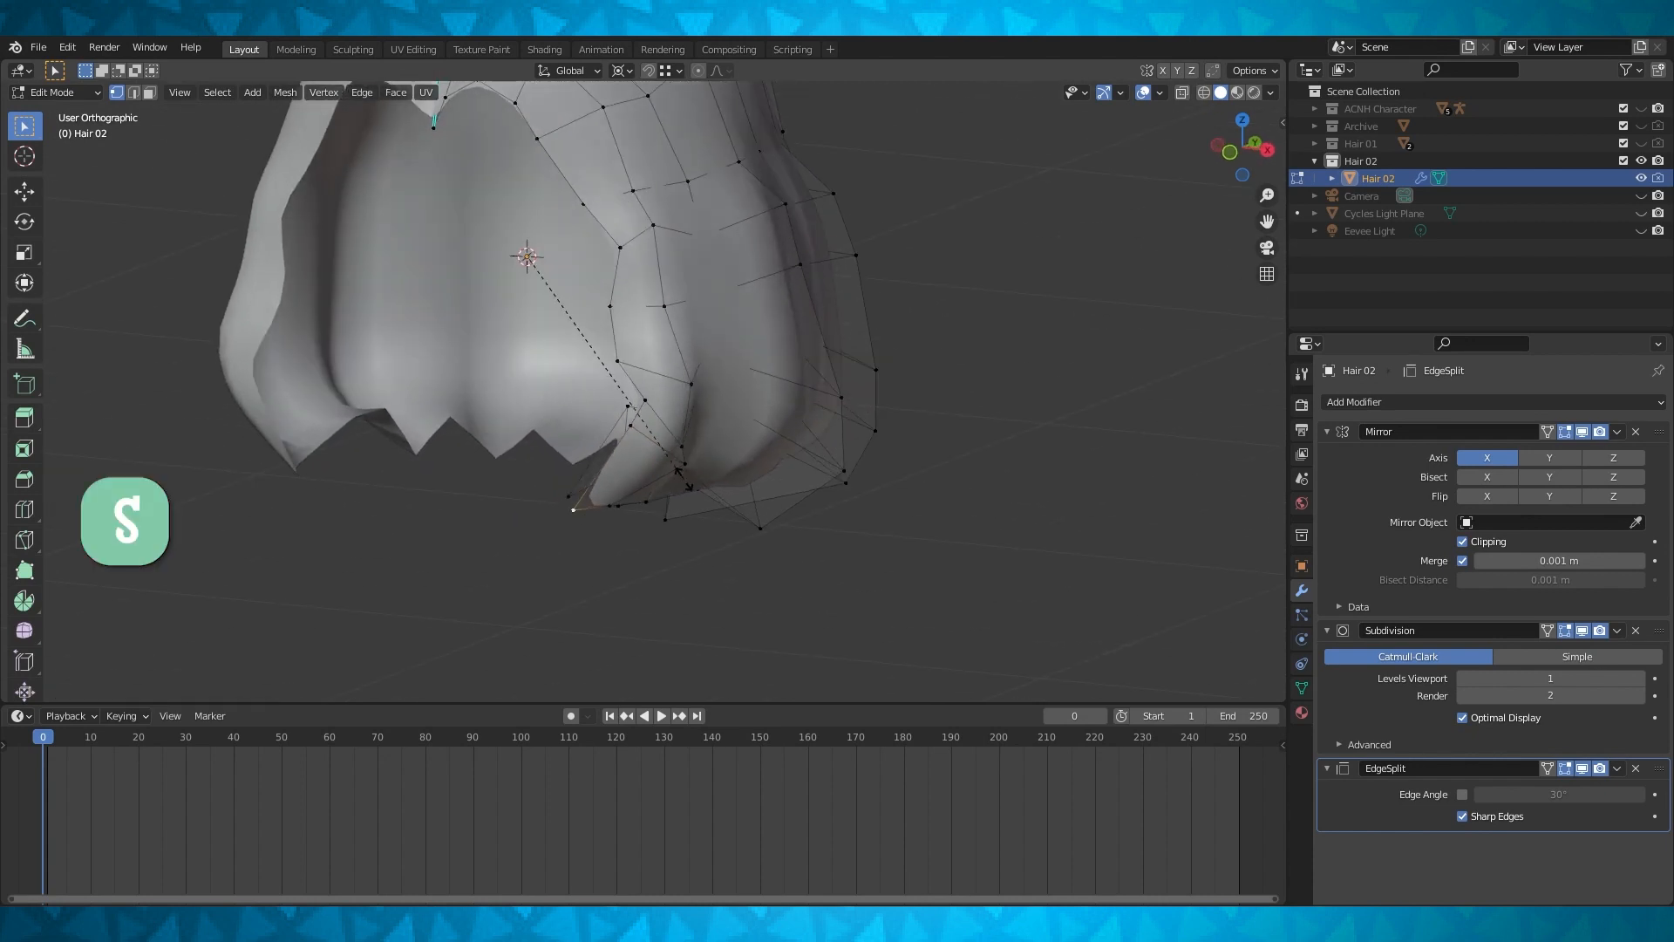
left_click(635, 475)
middle_click_drag(635, 476, 603, 467)
scroll(604, 466, "up", 3)
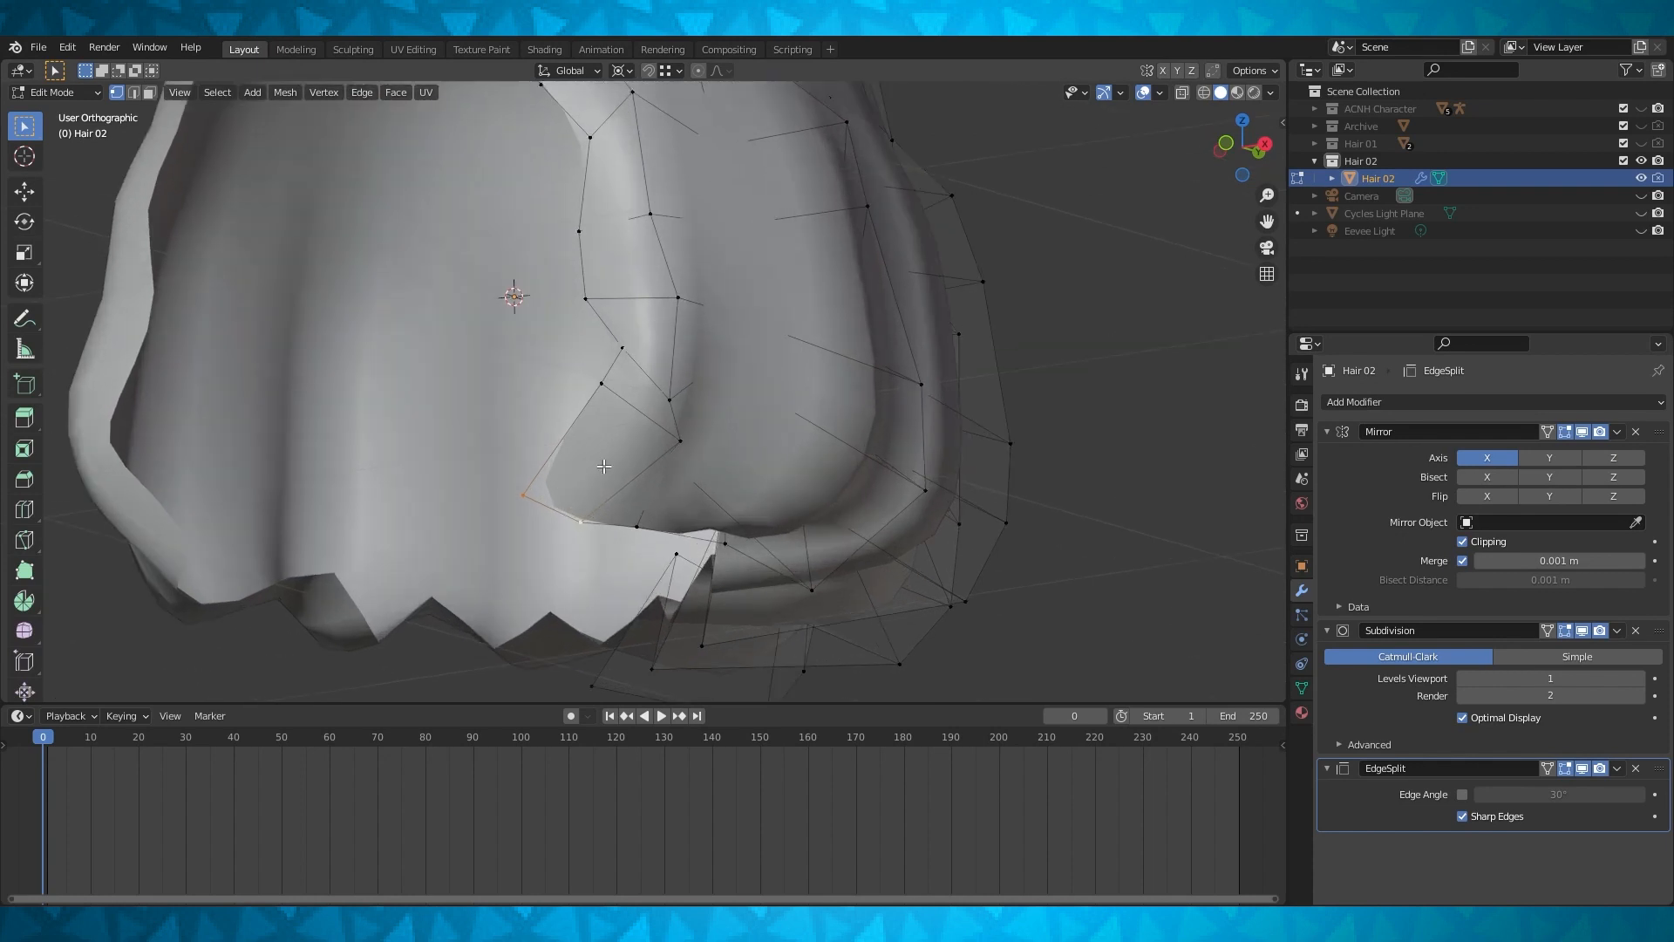
Slide the vertices near the front strand's hem along their edges in two passes
key("g")
key("g")
left_click(624, 446)
middle_click_drag(624, 446, 486, 400)
key("g")
key("g")
left_click(624, 462)
Move the inner-edge vertex above the front strand's hem along the Y axis and check the hair in Object Mode
left_click(596, 437)
mouse_move(596, 437)
middle_mouse_down()
mouse_move(755, 469)
mouse_move(672, 485)
mouse_move(620, 427)
mouse_move(540, 410)
middle_mouse_up()
key("g")
key("y")
left_click(623, 435)
key("Tab")
key("Tab")
Turn off the Subdivision display in Edit Mode, mark the vertical crease edges between the side strands as sharp, and check the shading
left_click(1205, 92)
middle_click_drag(858, 340, 723, 401)
left_click(775, 403, "shift")
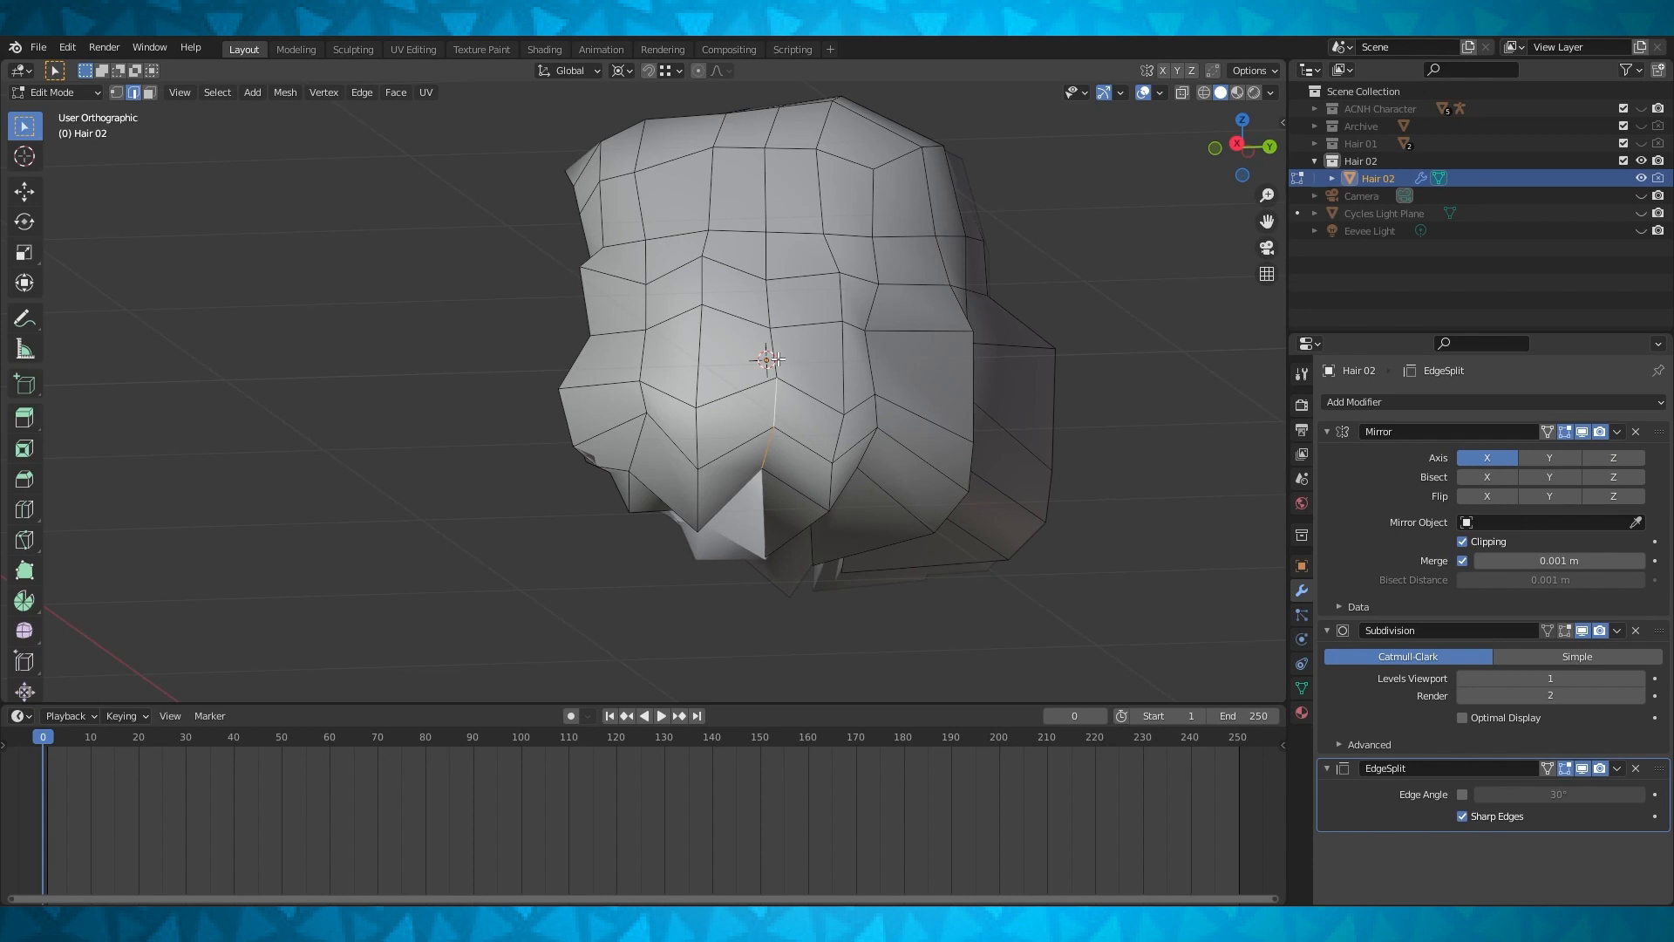
left_click(775, 358, "shift")
middle_click_drag(775, 358, 870, 442)
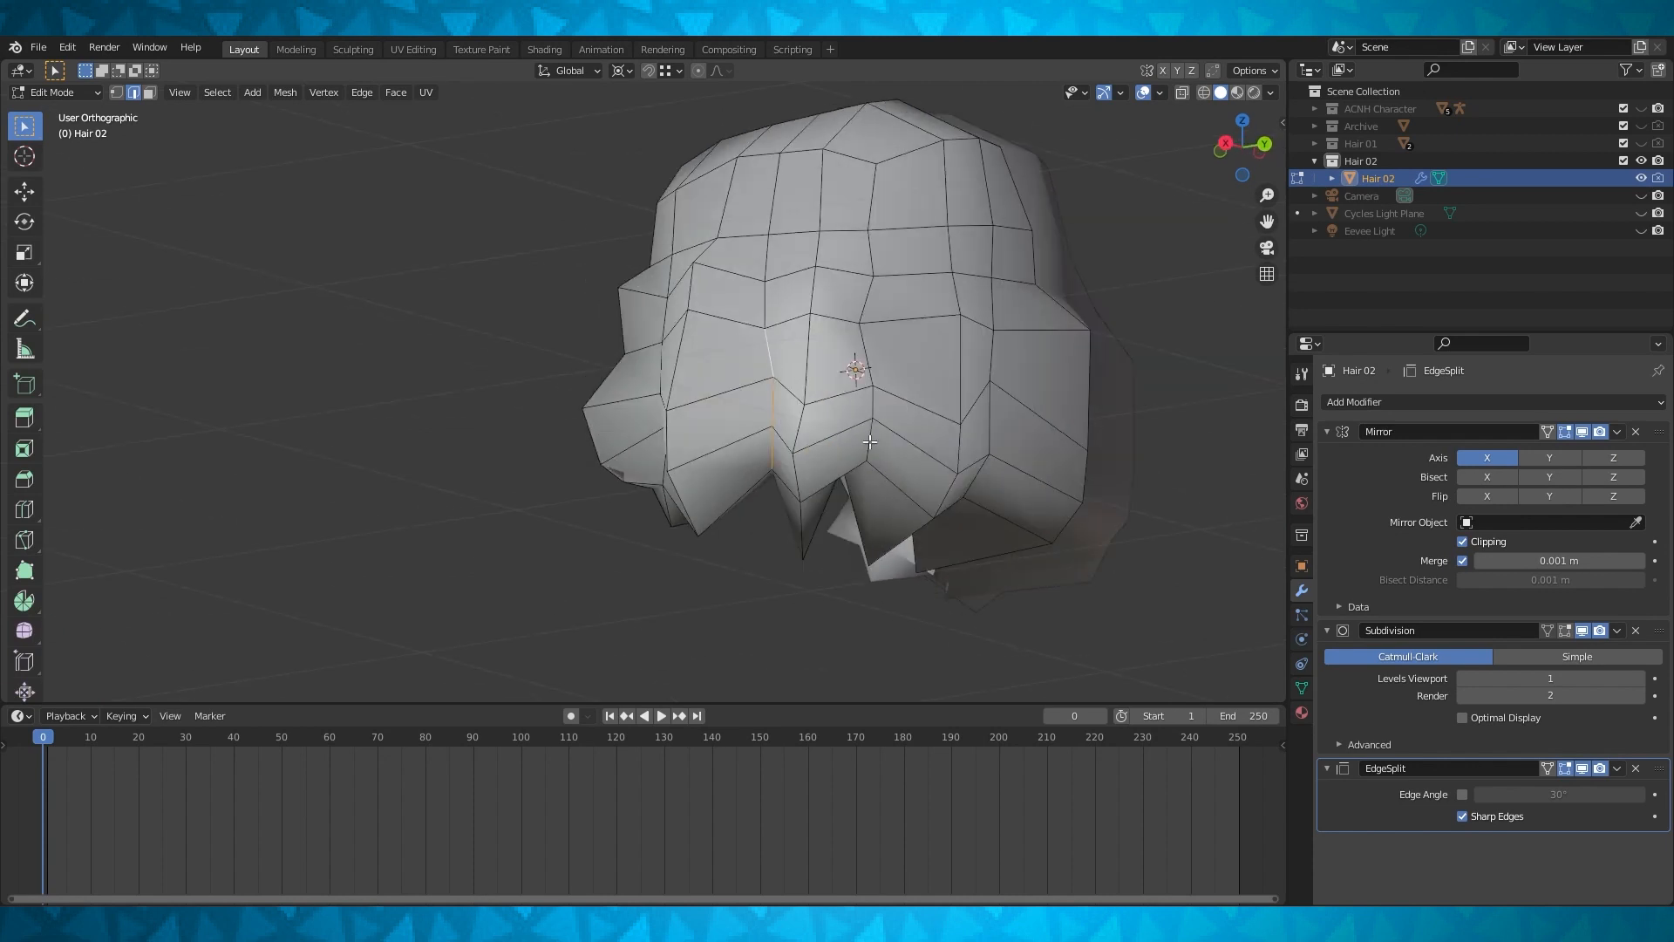
middle_click_drag(875, 370, 955, 458)
middle_click_drag(836, 388, 689, 375)
left_click(709, 366, "shift")
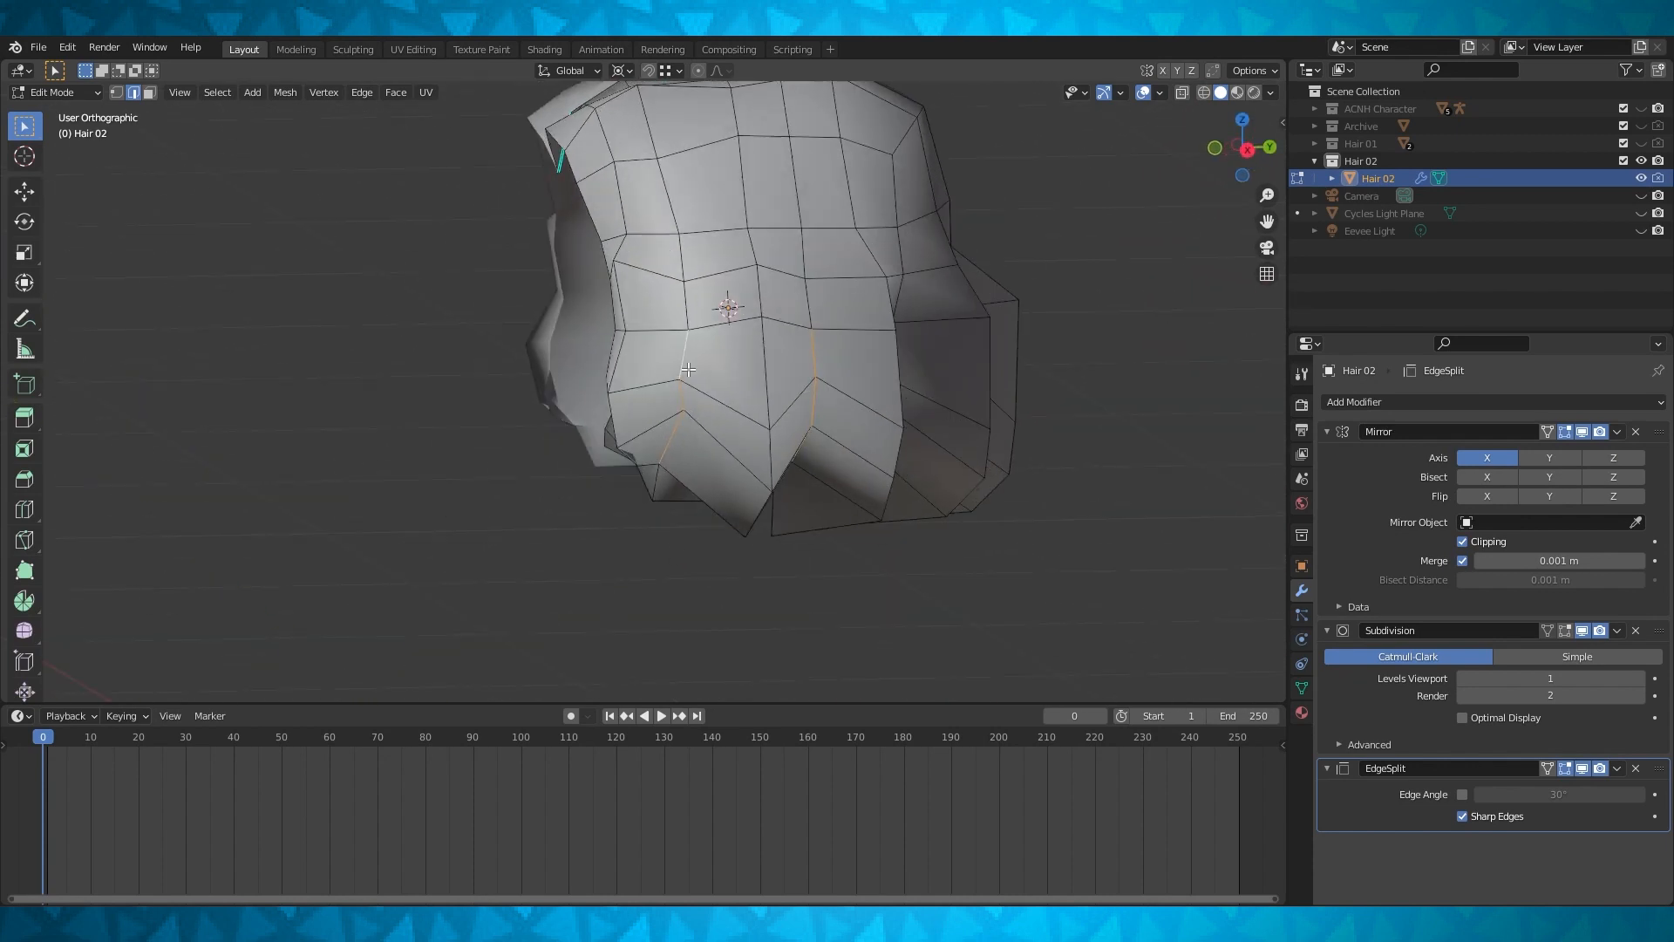
key("ctrl+e")
left_click(675, 408)
middle_click_drag(774, 372, 985, 384)
key("Tab")
key("Tab")
key("Tab")
key("Tab")
Rip the hem edge below the front-side sharp crease to separate the two strands, and check the split
middle_click_drag(881, 418, 740, 468)
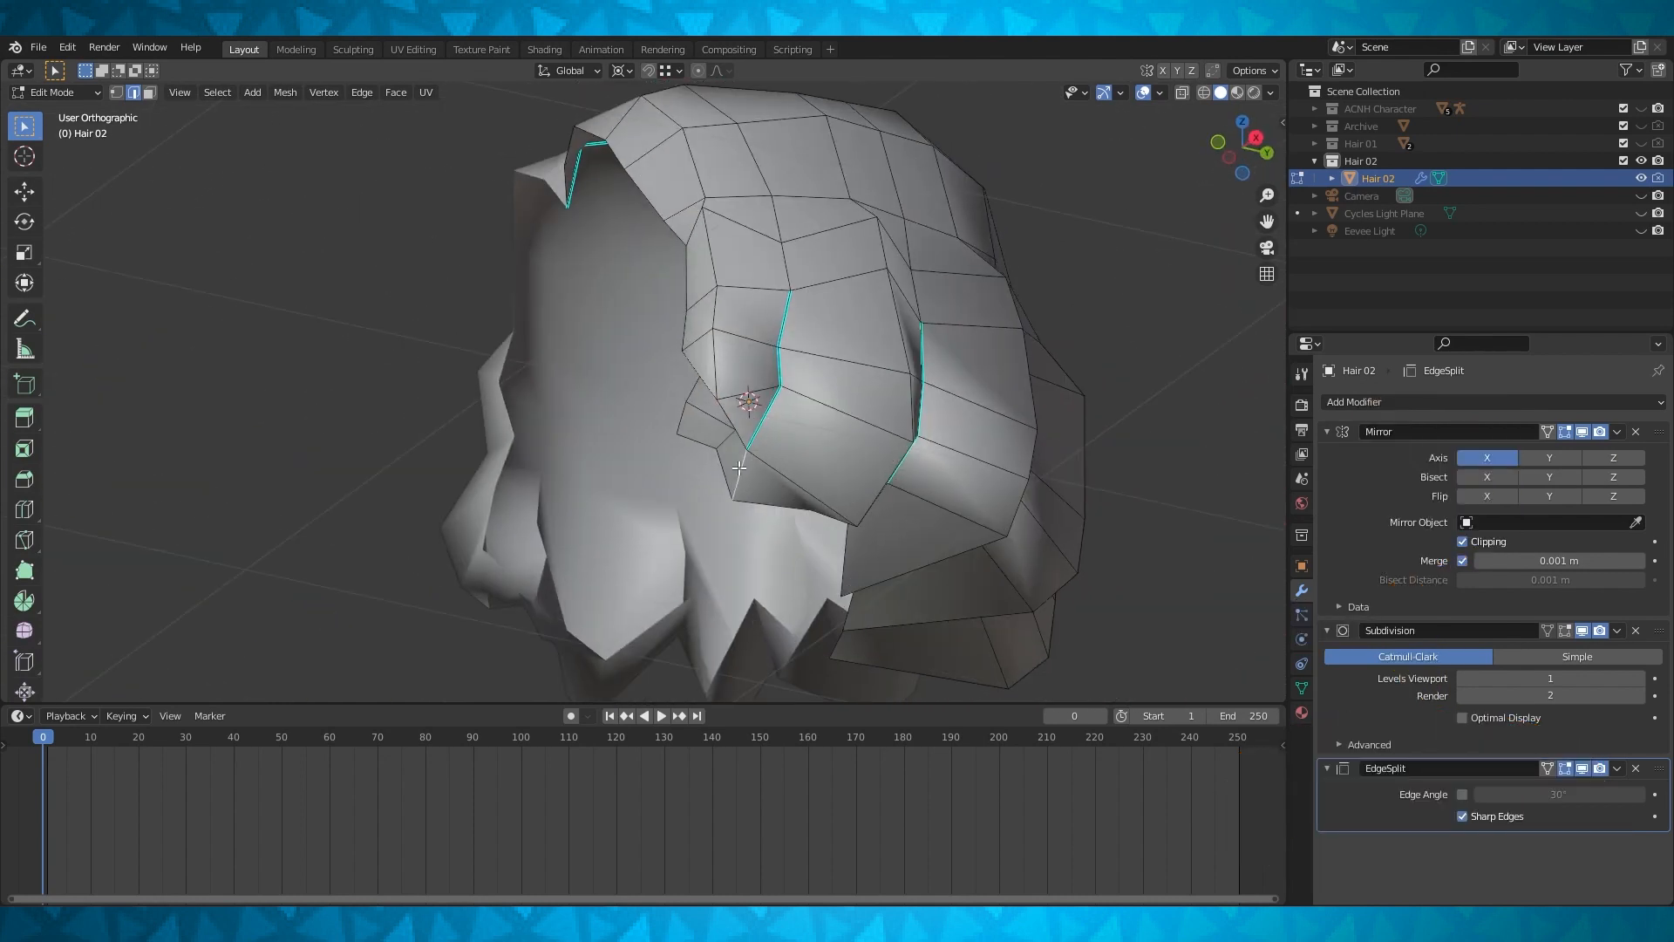
key("v")
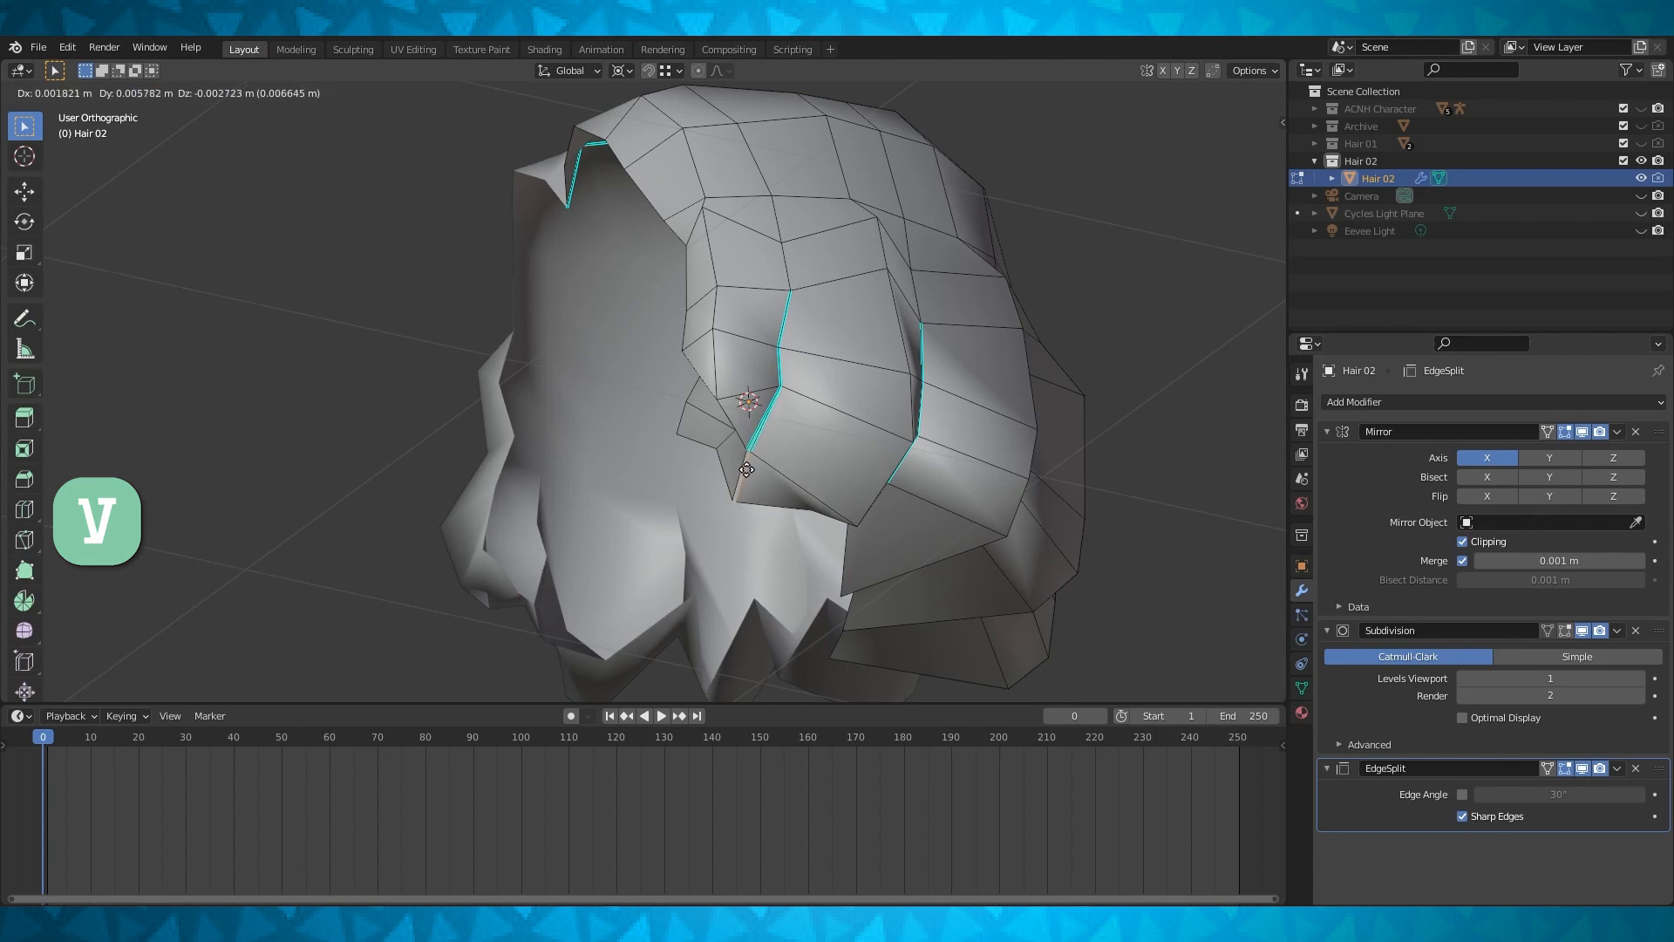
left_click(746, 469)
middle_click_drag(746, 469, 729, 493)
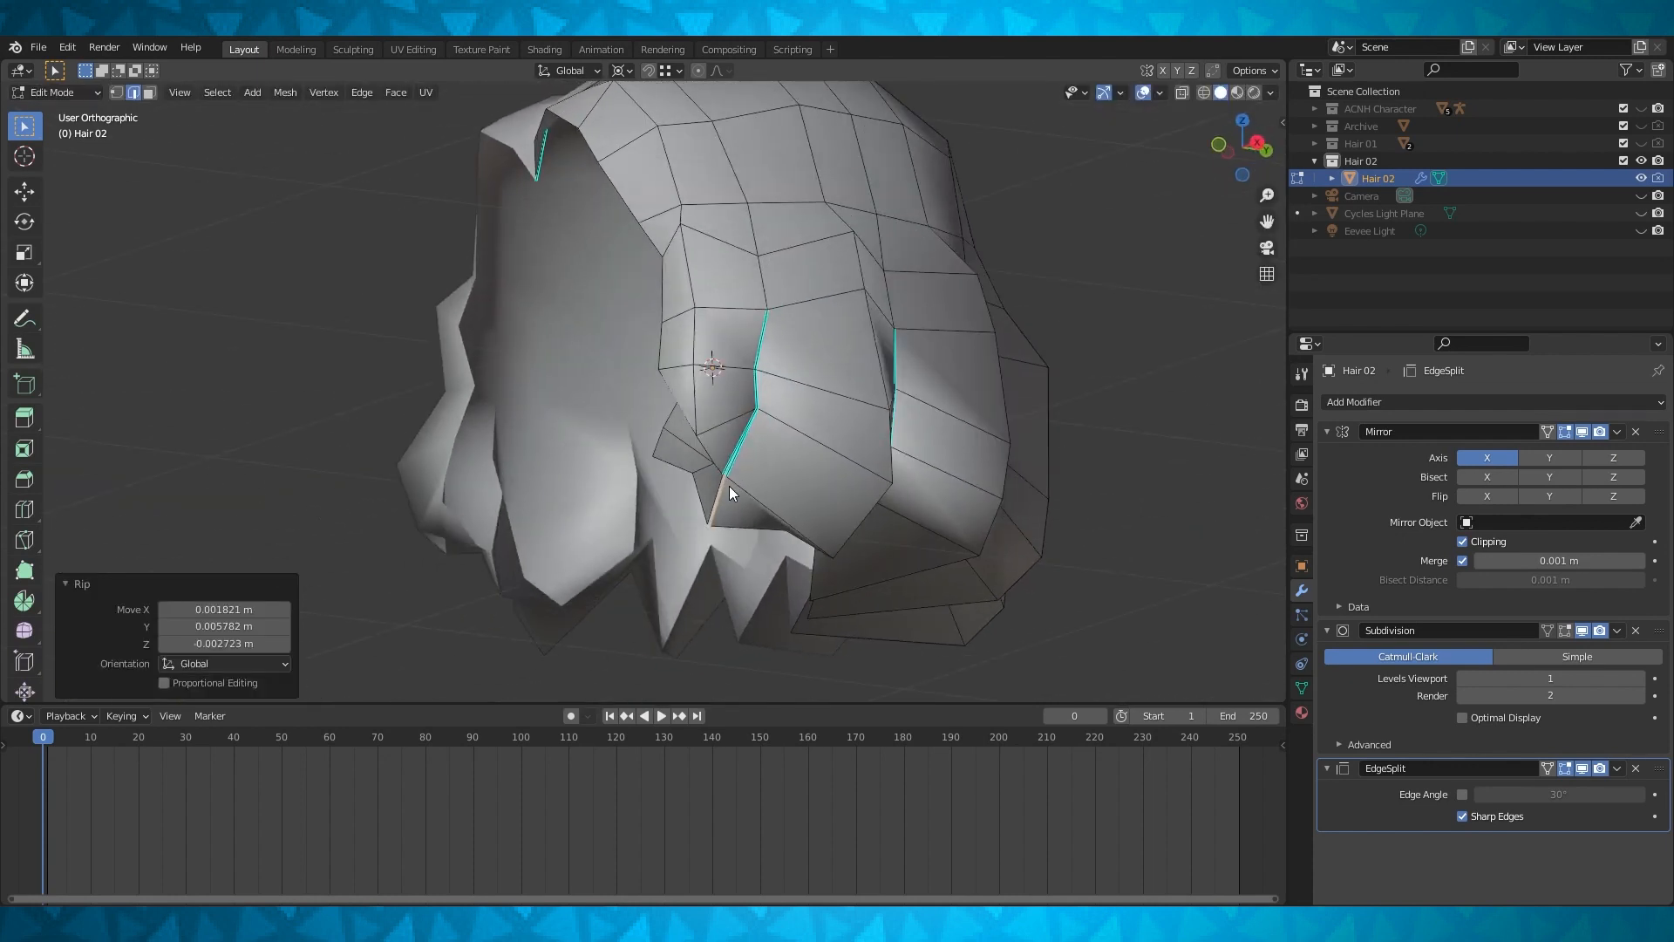
key("Tab")
key("Tab")
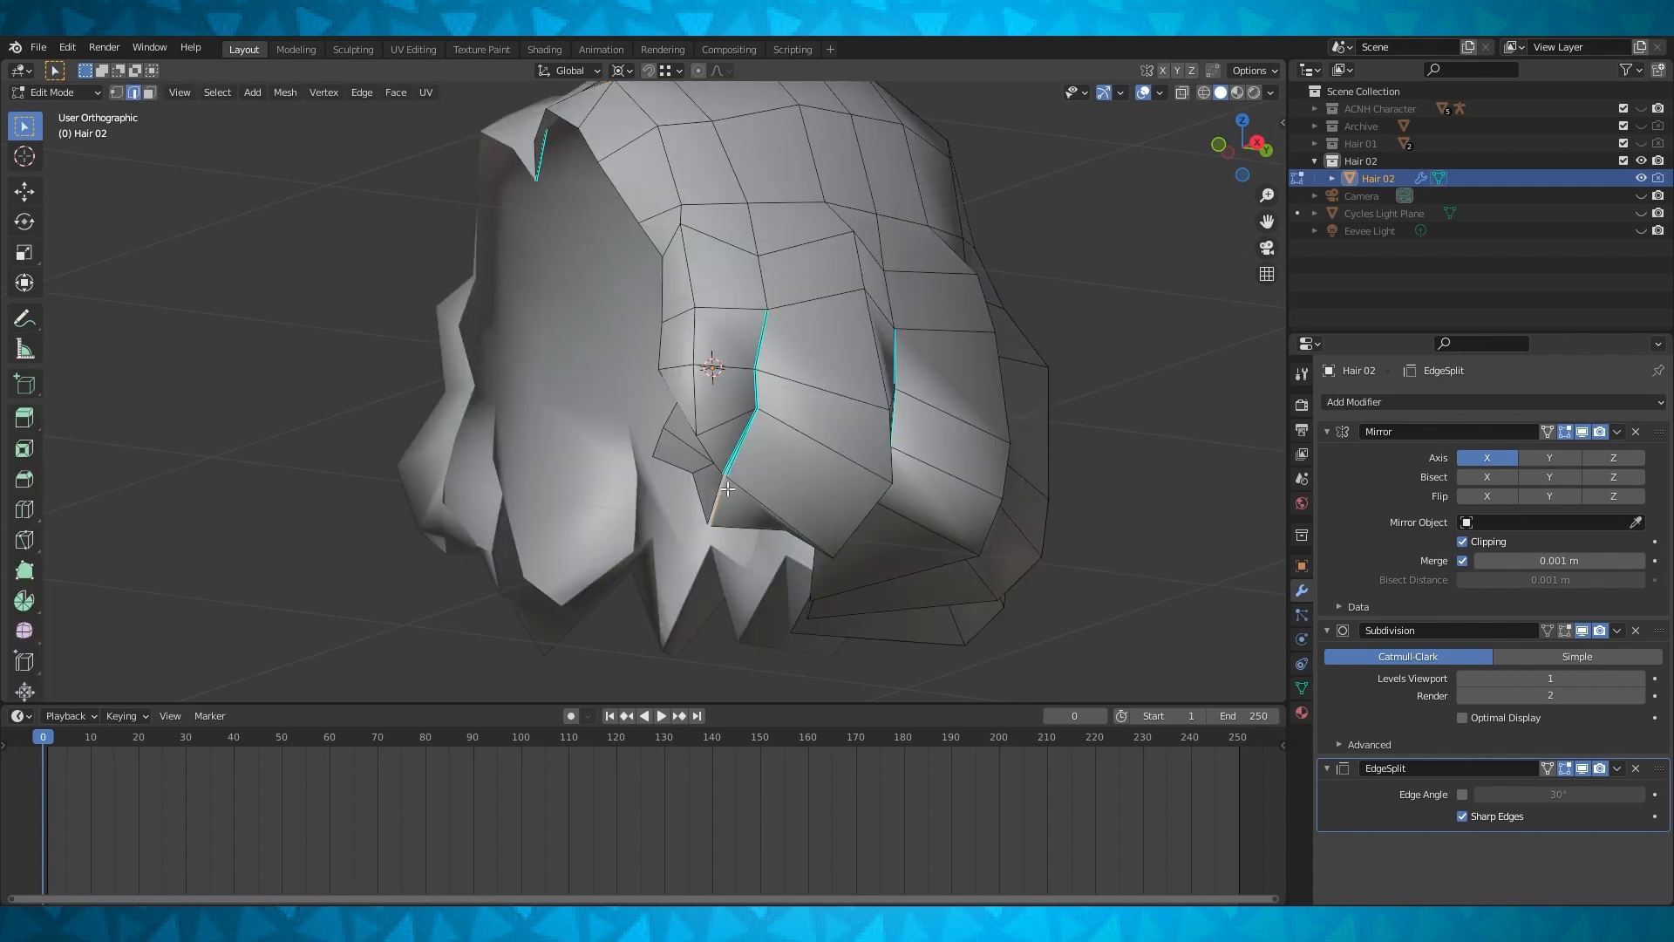
scroll(739, 501, "up", 2)
mouse_move(748, 477)
middle_mouse_down()
mouse_move(740, 501)
mouse_move(733, 484)
middle_mouse_up()
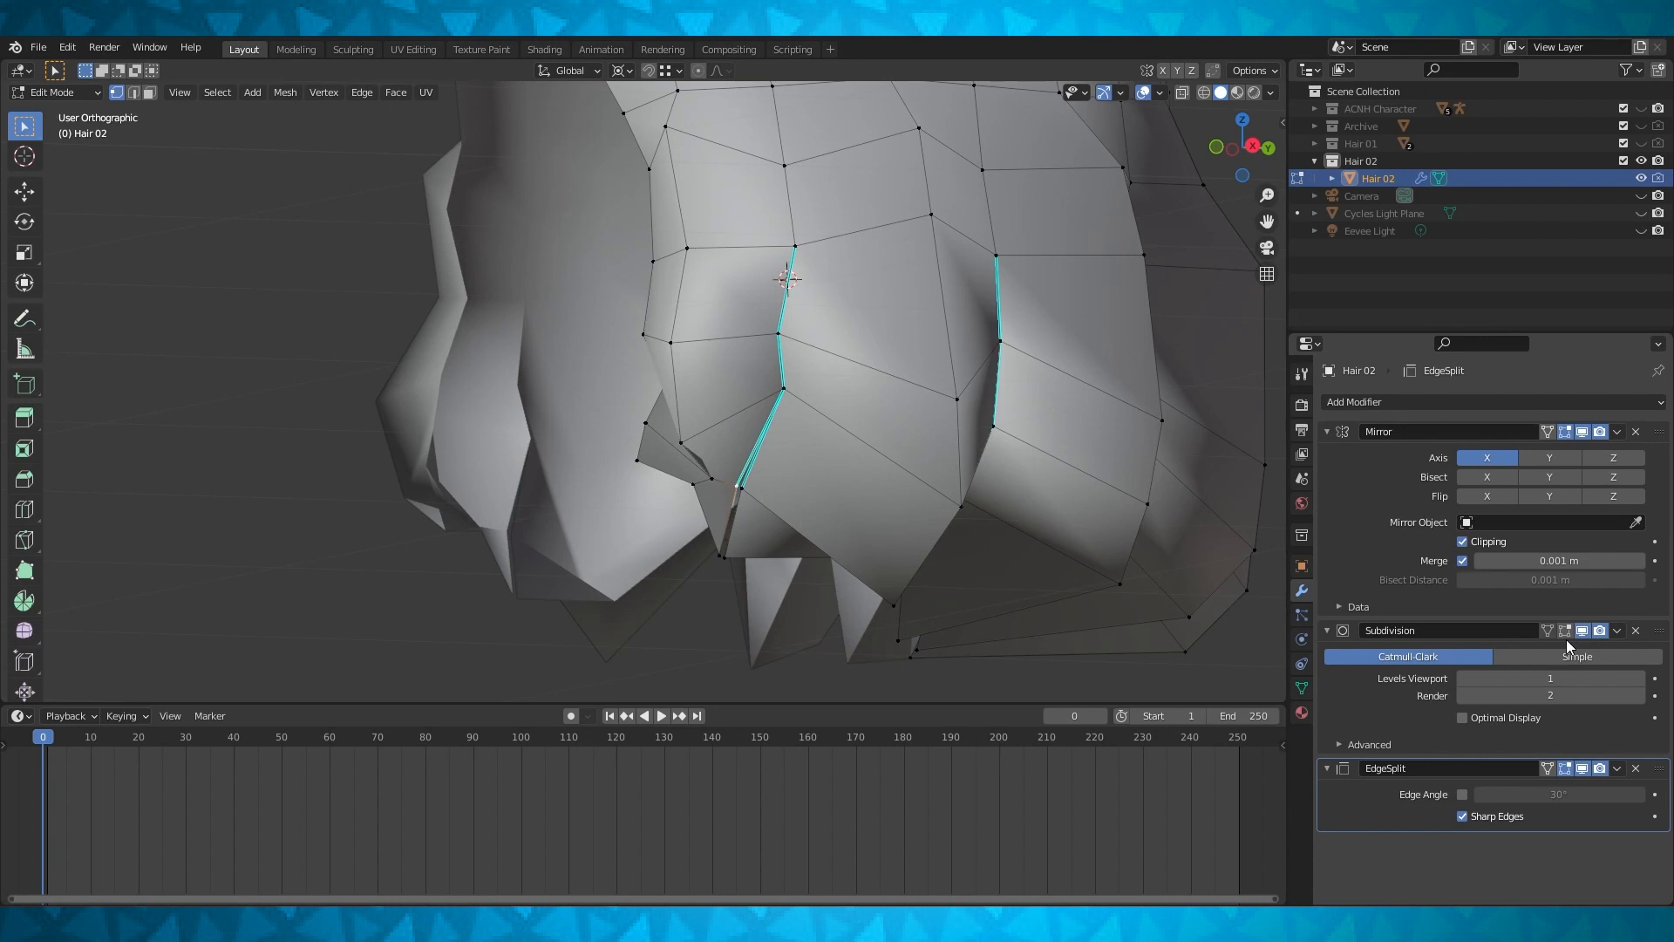
Turn on the Subdivision display in Edit Mode, slide the ripped crease vertex up along the sharp edge, and check the gap
left_click(1565, 631)
key("g")
key("g")
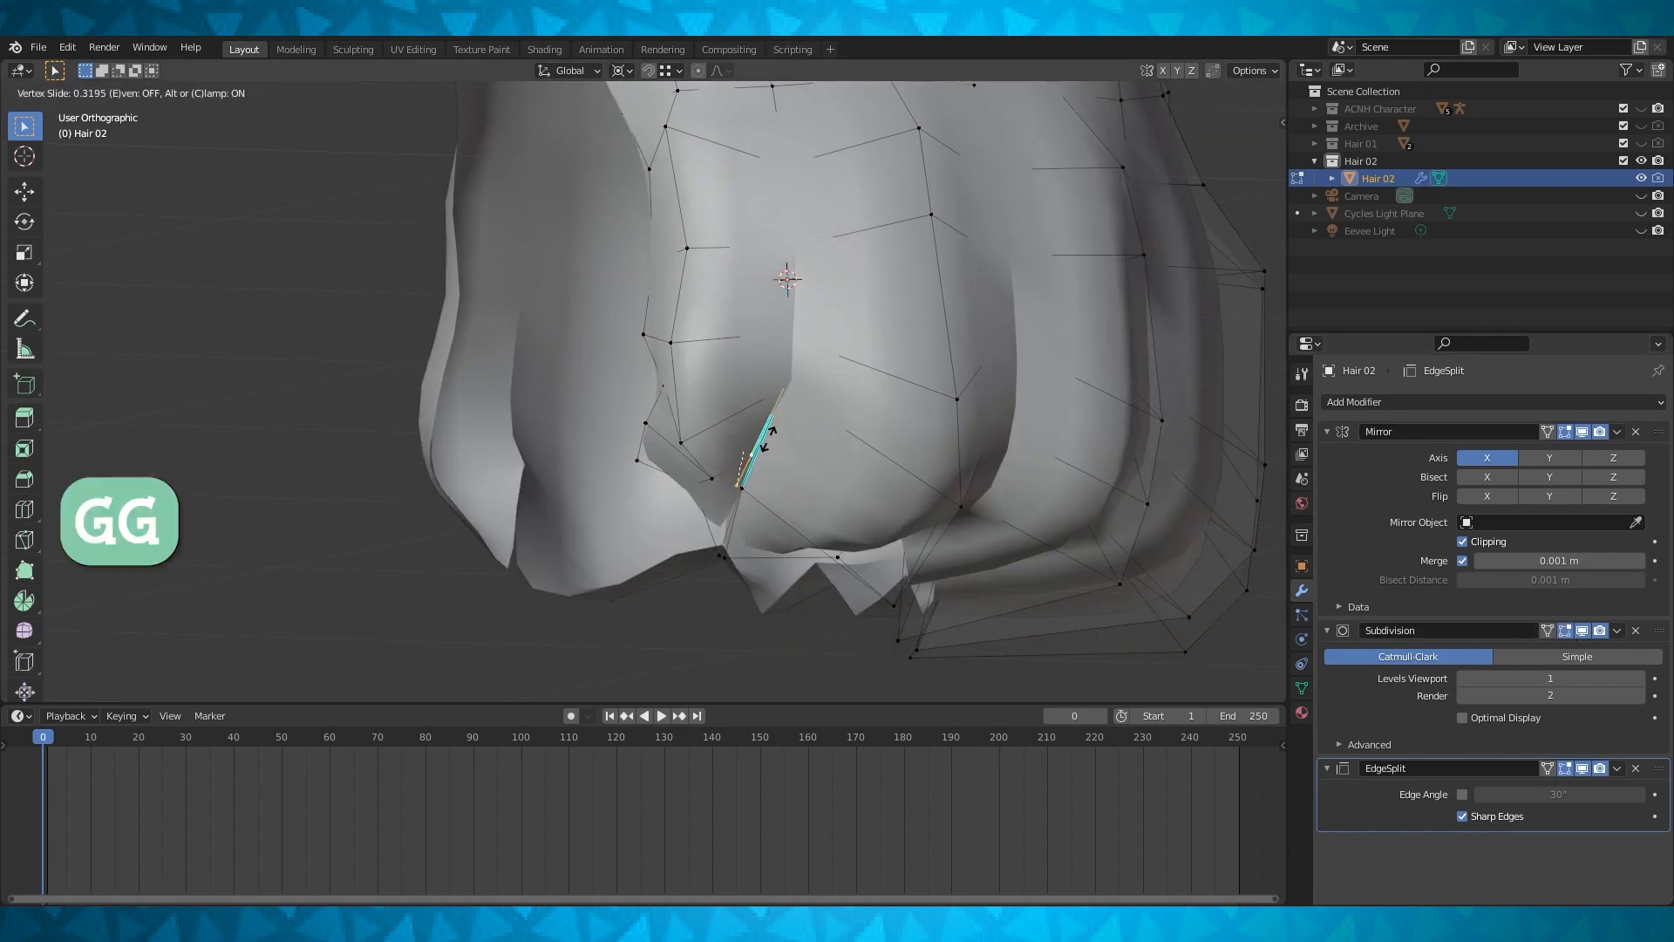
left_click(765, 422)
mouse_move(765, 422)
middle_mouse_down()
mouse_move(761, 436)
mouse_move(845, 463)
mouse_move(739, 418)
mouse_move(765, 393)
mouse_move(753, 402)
middle_mouse_up()
key("Tab")
key("Tab")
key("Tab")
key("Tab")
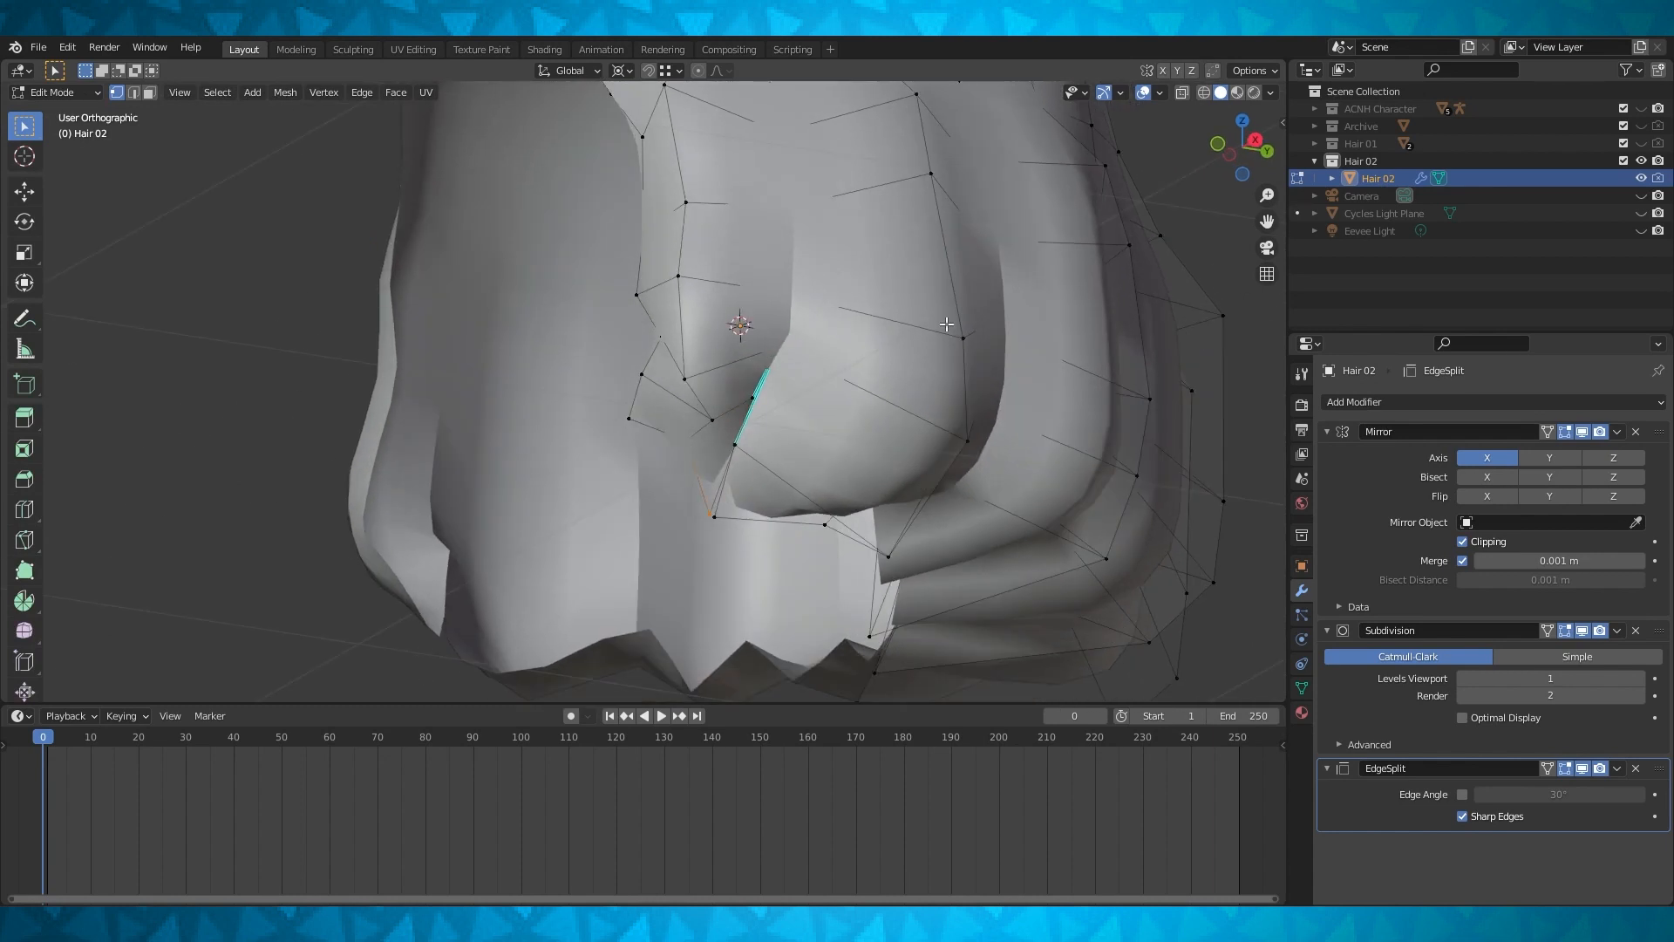
In wireframe, merge the selected vertices at the front strand's split hem and return to solid shading
left_click(1204, 92)
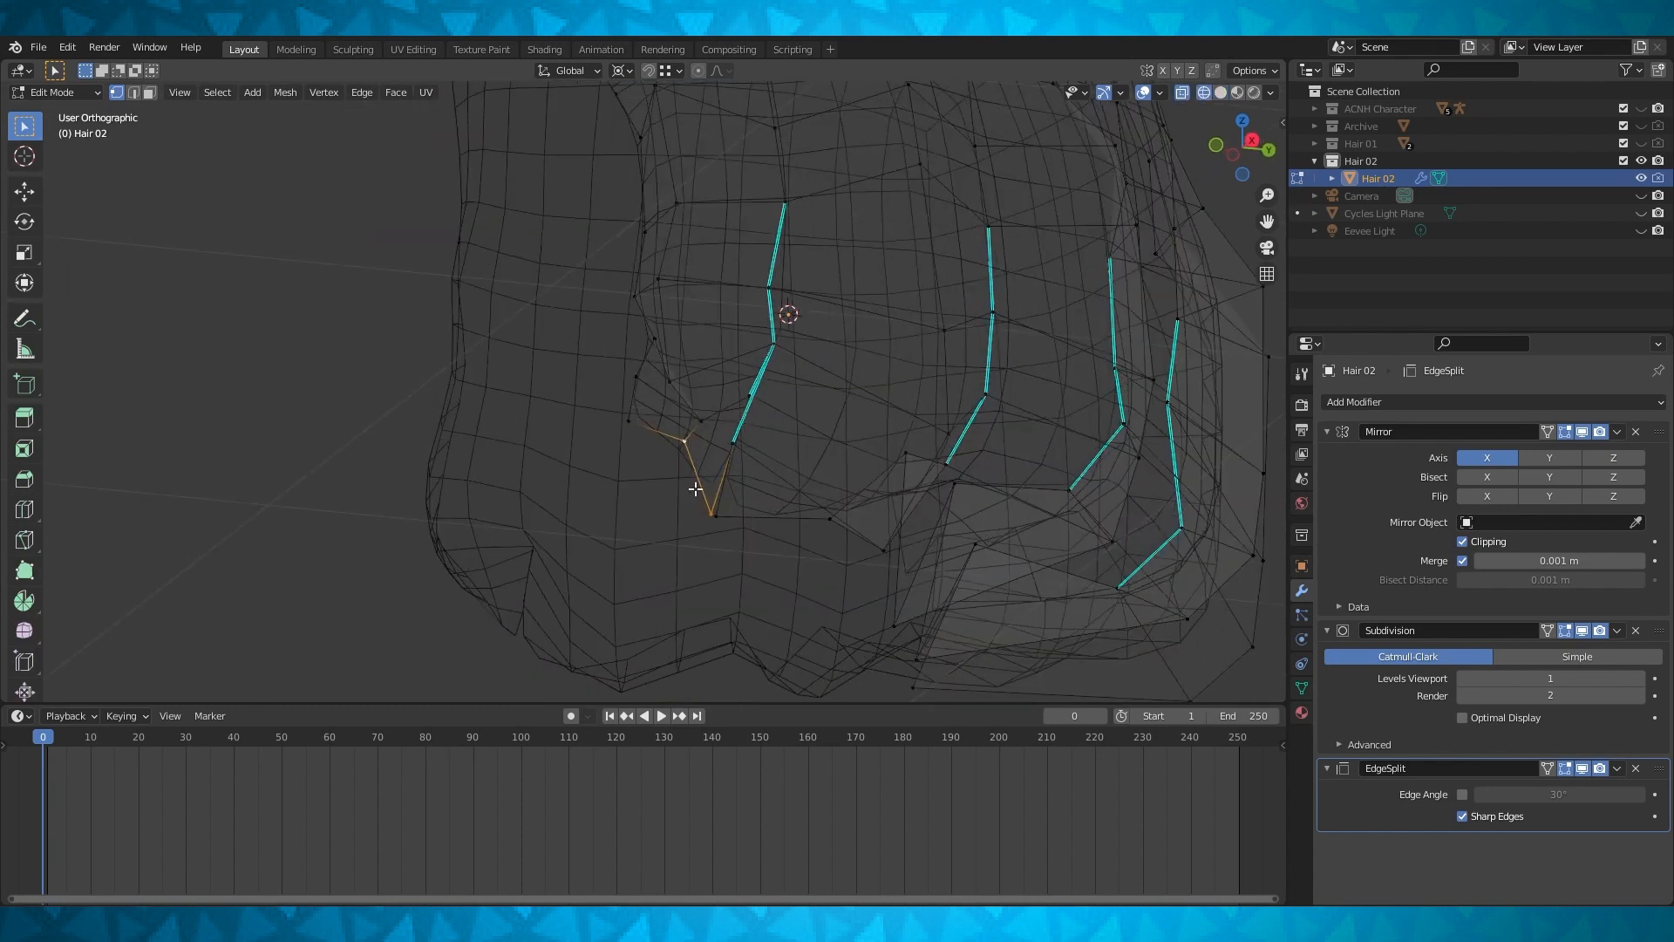
key("m")
left_click(621, 469)
mouse_move(621, 469)
middle_mouse_down()
mouse_move(777, 430)
mouse_move(743, 410)
mouse_move(684, 439)
middle_mouse_up()
left_click(1220, 92)
In right view, move the vertex at the lower end of the front-side crease up by about 0.06 m
left_click(701, 442)
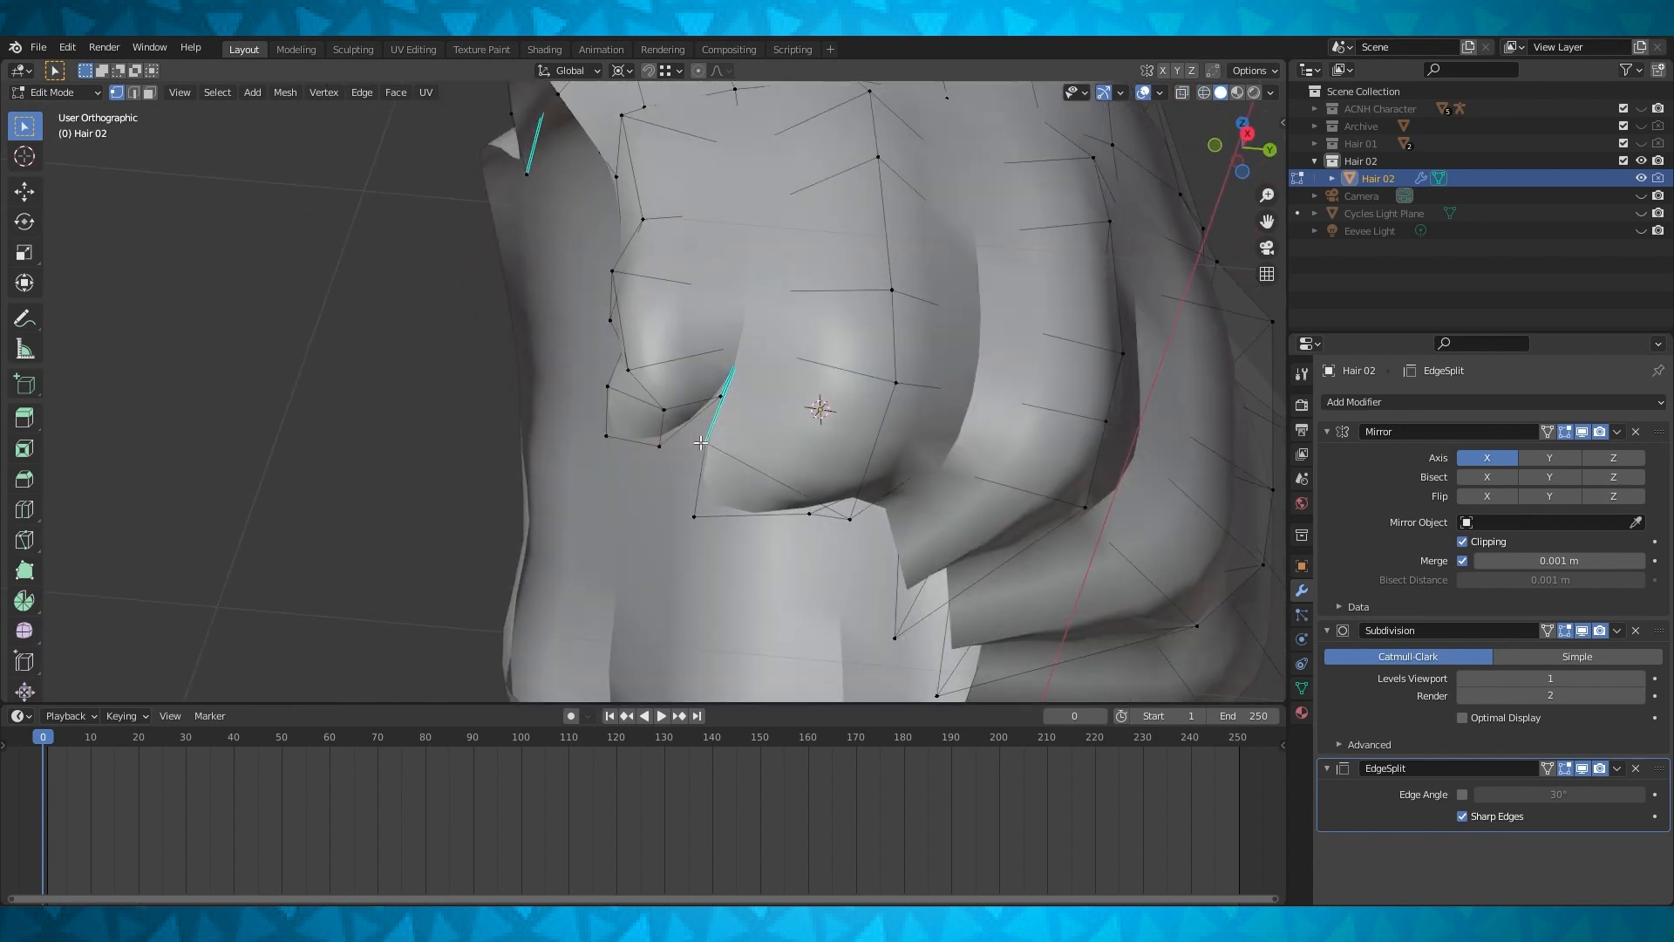
key("KP_3")
key("g")
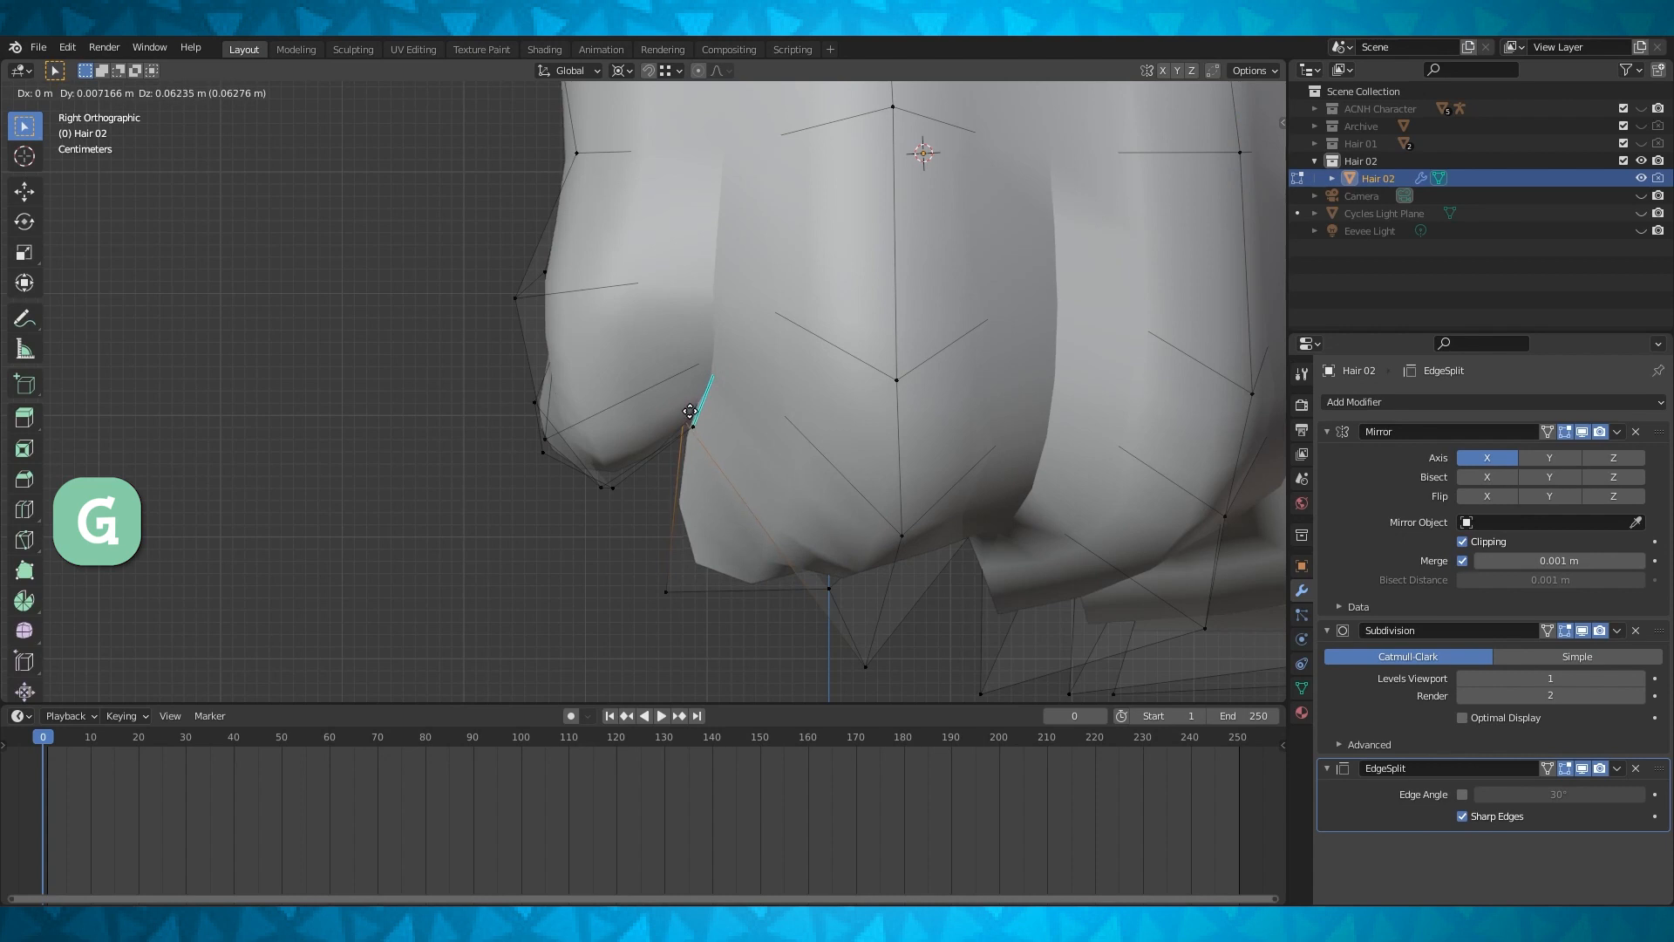
left_click(689, 428)
mouse_move(689, 428)
middle_mouse_down()
mouse_move(717, 402)
mouse_move(704, 435)
mouse_move(627, 434)
mouse_move(713, 471)
mouse_move(587, 524)
mouse_move(756, 454)
mouse_move(734, 382)
mouse_move(708, 417)
middle_mouse_up()
Move the vertex at the crease's lower end along the X axis and inspect the hair in Object Mode
key("g")
key("x")
left_click(703, 442)
left_click(711, 419)
key("Tab")
scroll(732, 428, "down", 4)
key("Tab")
scroll(587, 524, "up", 4)
Move the crease vertex beside the gap between the two front-side strands along the X axis and check the result
key("shift+z")
mouse_move(785, 270)
middle_mouse_down()
mouse_move(844, 317)
mouse_move(802, 383)
mouse_move(751, 314)
mouse_move(796, 366)
mouse_move(777, 475)
mouse_move(812, 486)
middle_mouse_up()
scroll(801, 384, "up", 2)
left_click(1221, 92)
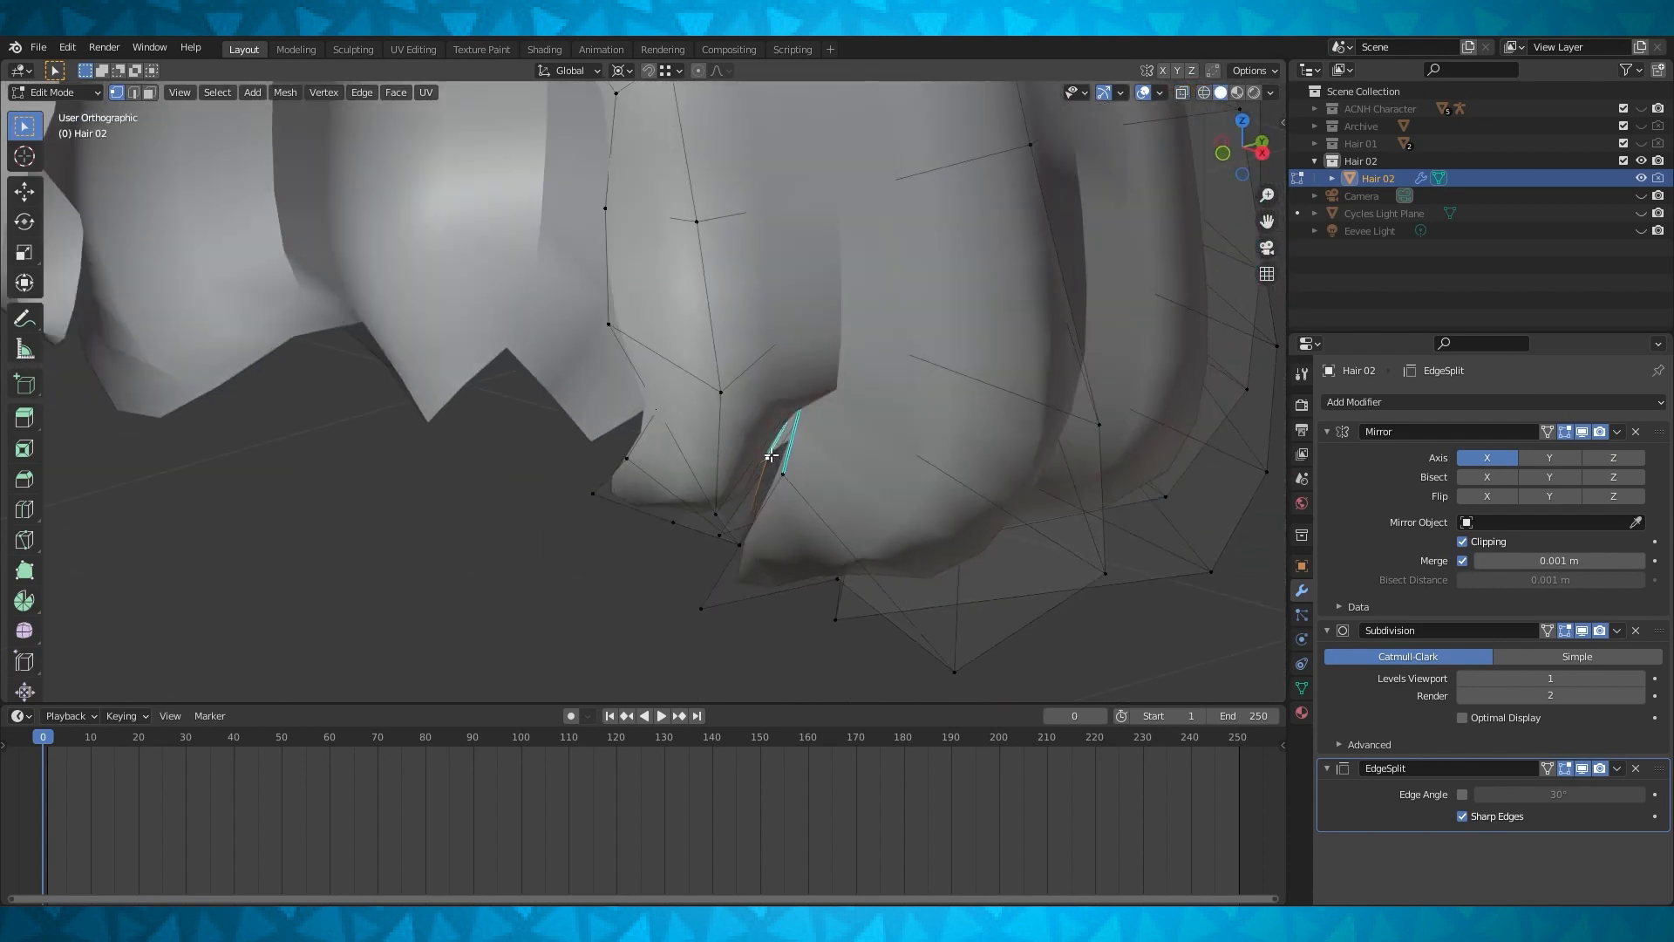
key("g")
key("x")
left_click(791, 455)
middle_click_drag(791, 455, 815, 429)
key("Tab")
key("Tab")
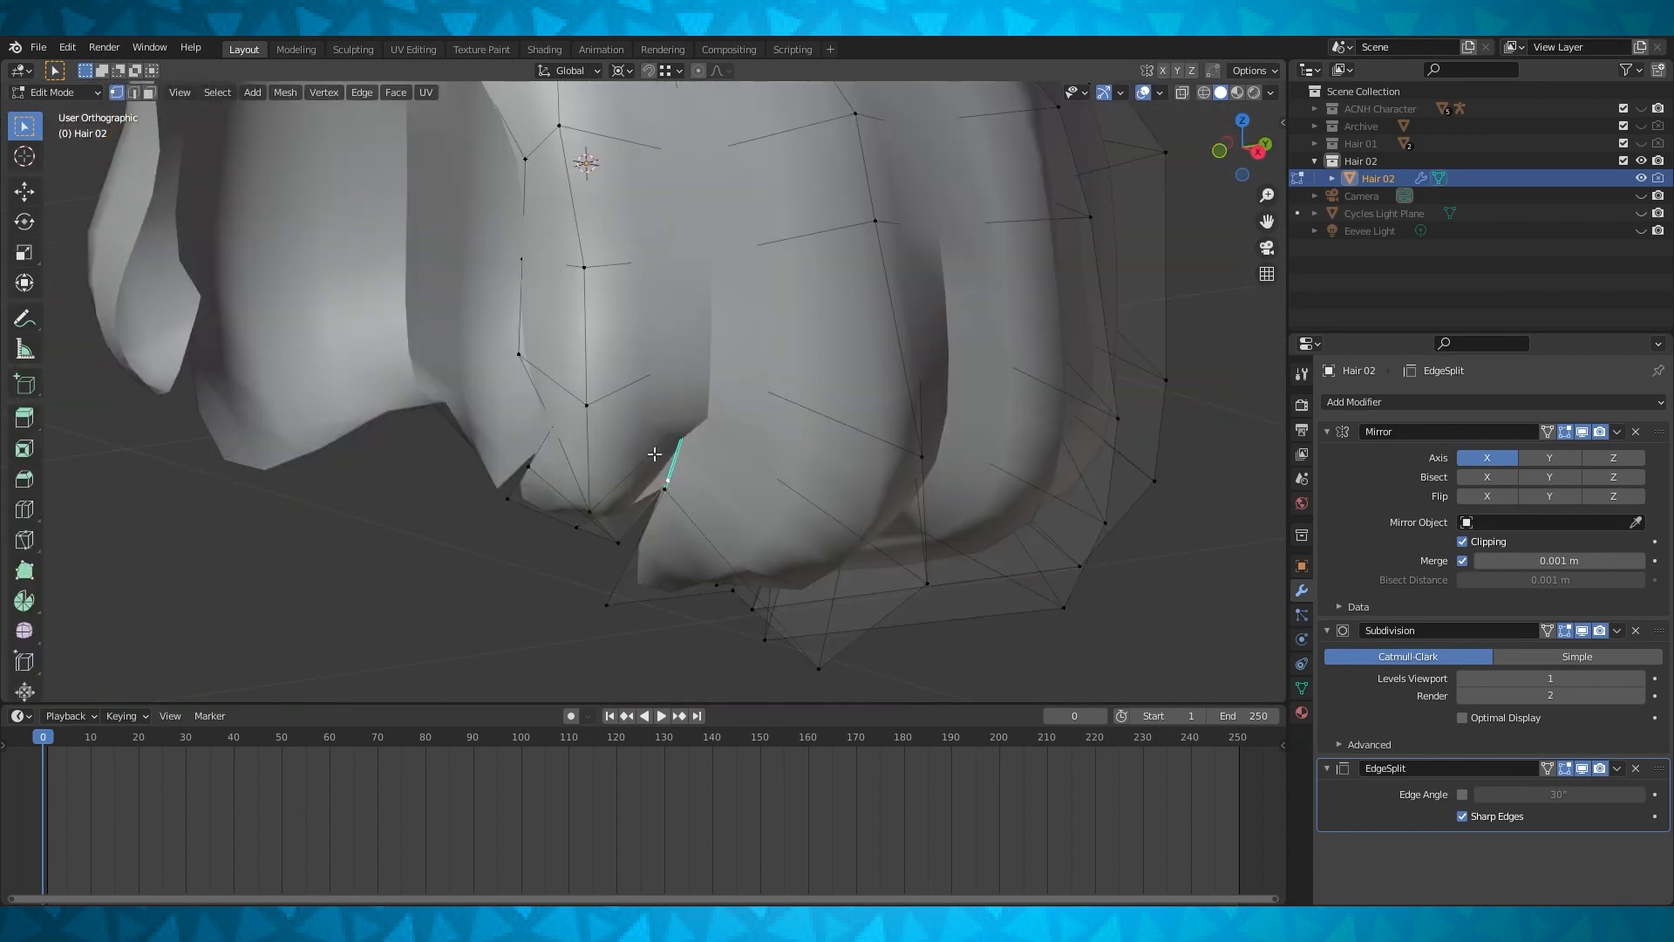
Inspect the strand gap in Object Mode and move the front strand's selection near the hem along the Y axis
key("Tab")
scroll(599, 479, "down", 1)
mouse_move(657, 483)
middle_mouse_down()
mouse_move(598, 480)
mouse_move(544, 446)
mouse_move(646, 443)
mouse_move(639, 429)
mouse_move(677, 482)
mouse_move(605, 472)
mouse_move(680, 499)
middle_mouse_up()
key("Tab")
scroll(646, 443, "up", 1)
key("g")
key("y")
left_click(631, 435)
Check the hair in Object Mode and move the front strand's selection along the Y axis again
scroll(640, 430, "down", 2)
key("Tab")
key("Tab")
key("g")
key("y")
left_click(615, 475)
scroll(641, 498, "up", 4)
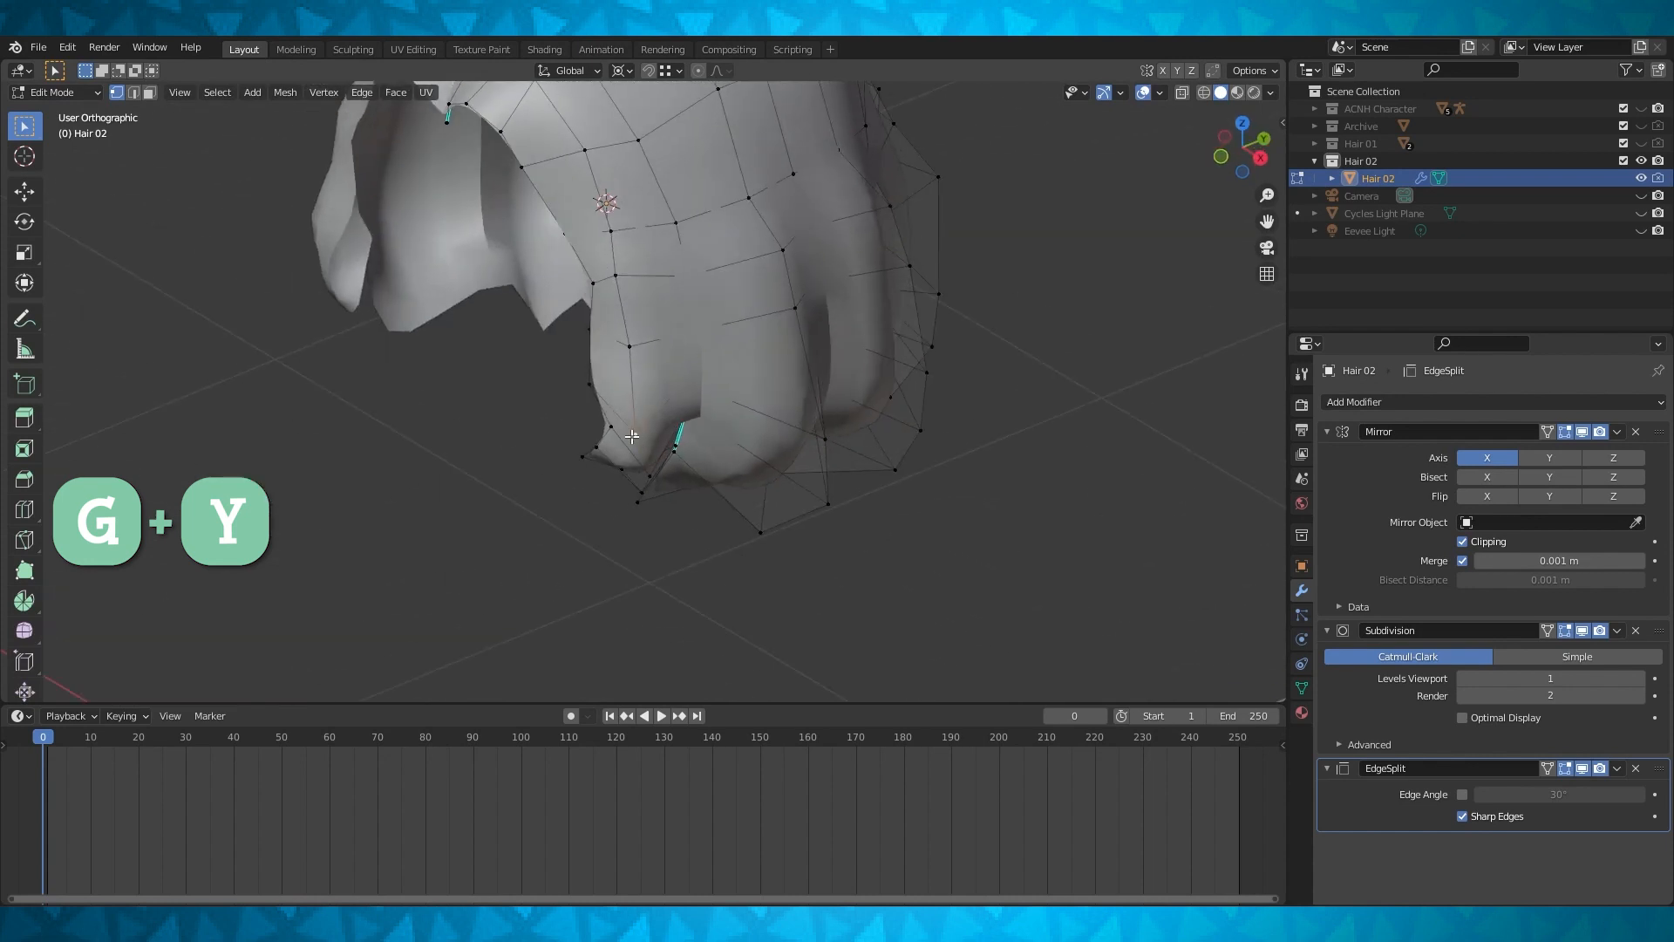
Move the front side strand's selection near the hem about 0.027 m along the Y axis
key("g")
key("y")
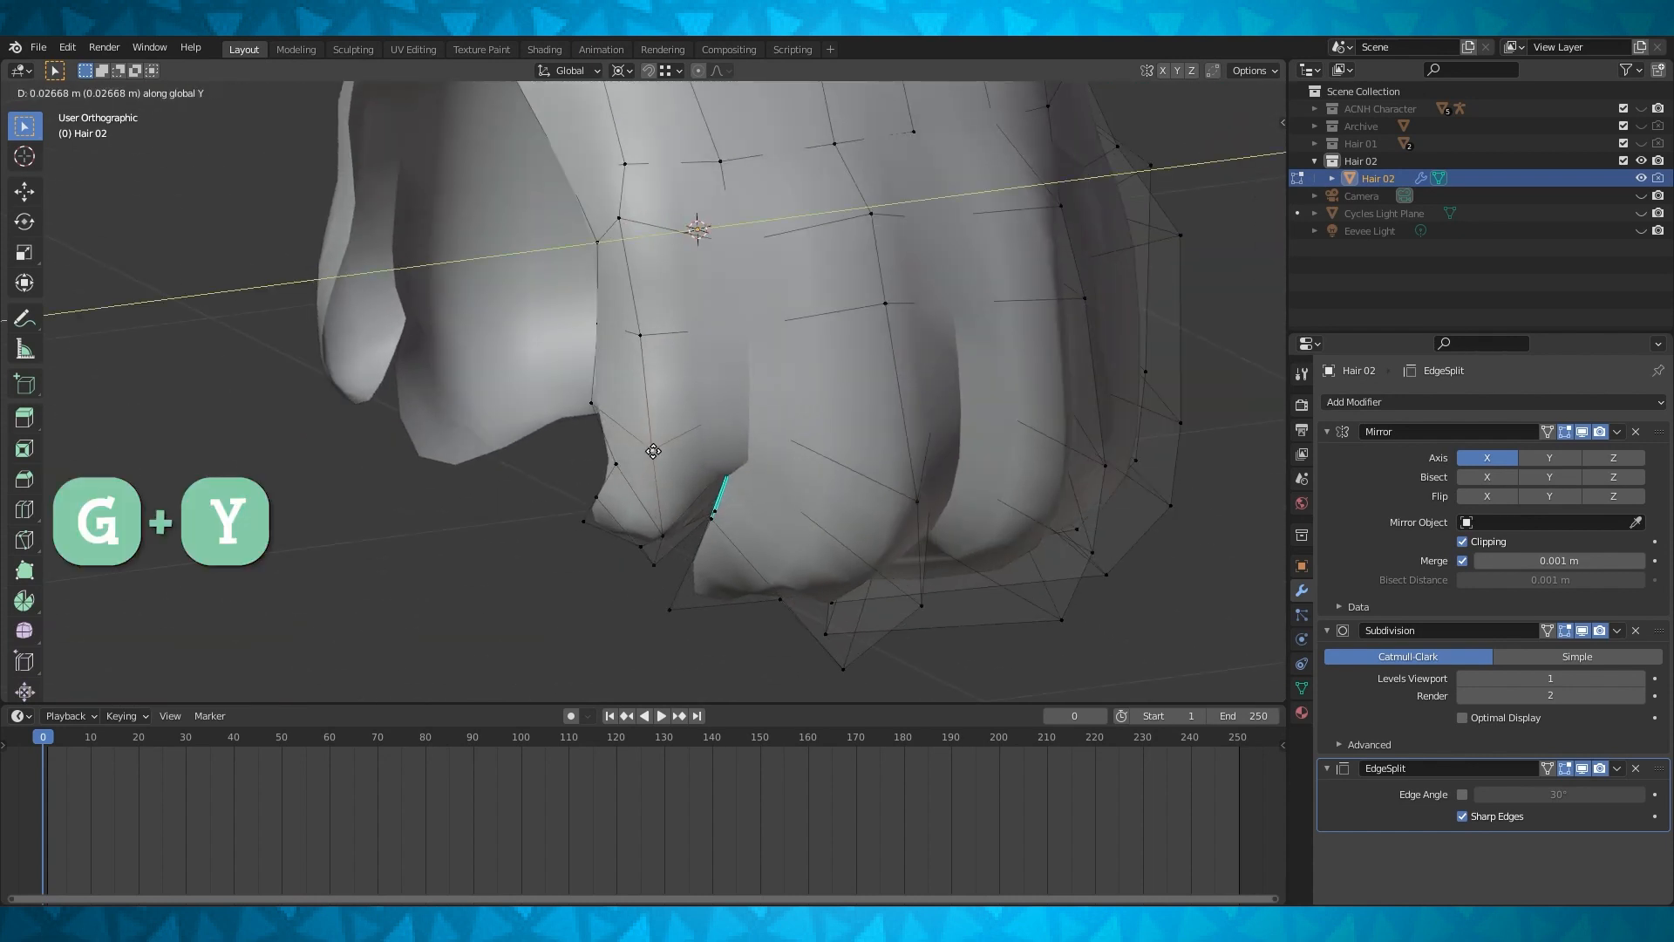
left_click(655, 450)
middle_click_drag(654, 450, 463, 445)
Move the vertex on the lower inner edge of the front side strand about -0.009 m along the Y axis
left_click(816, 365)
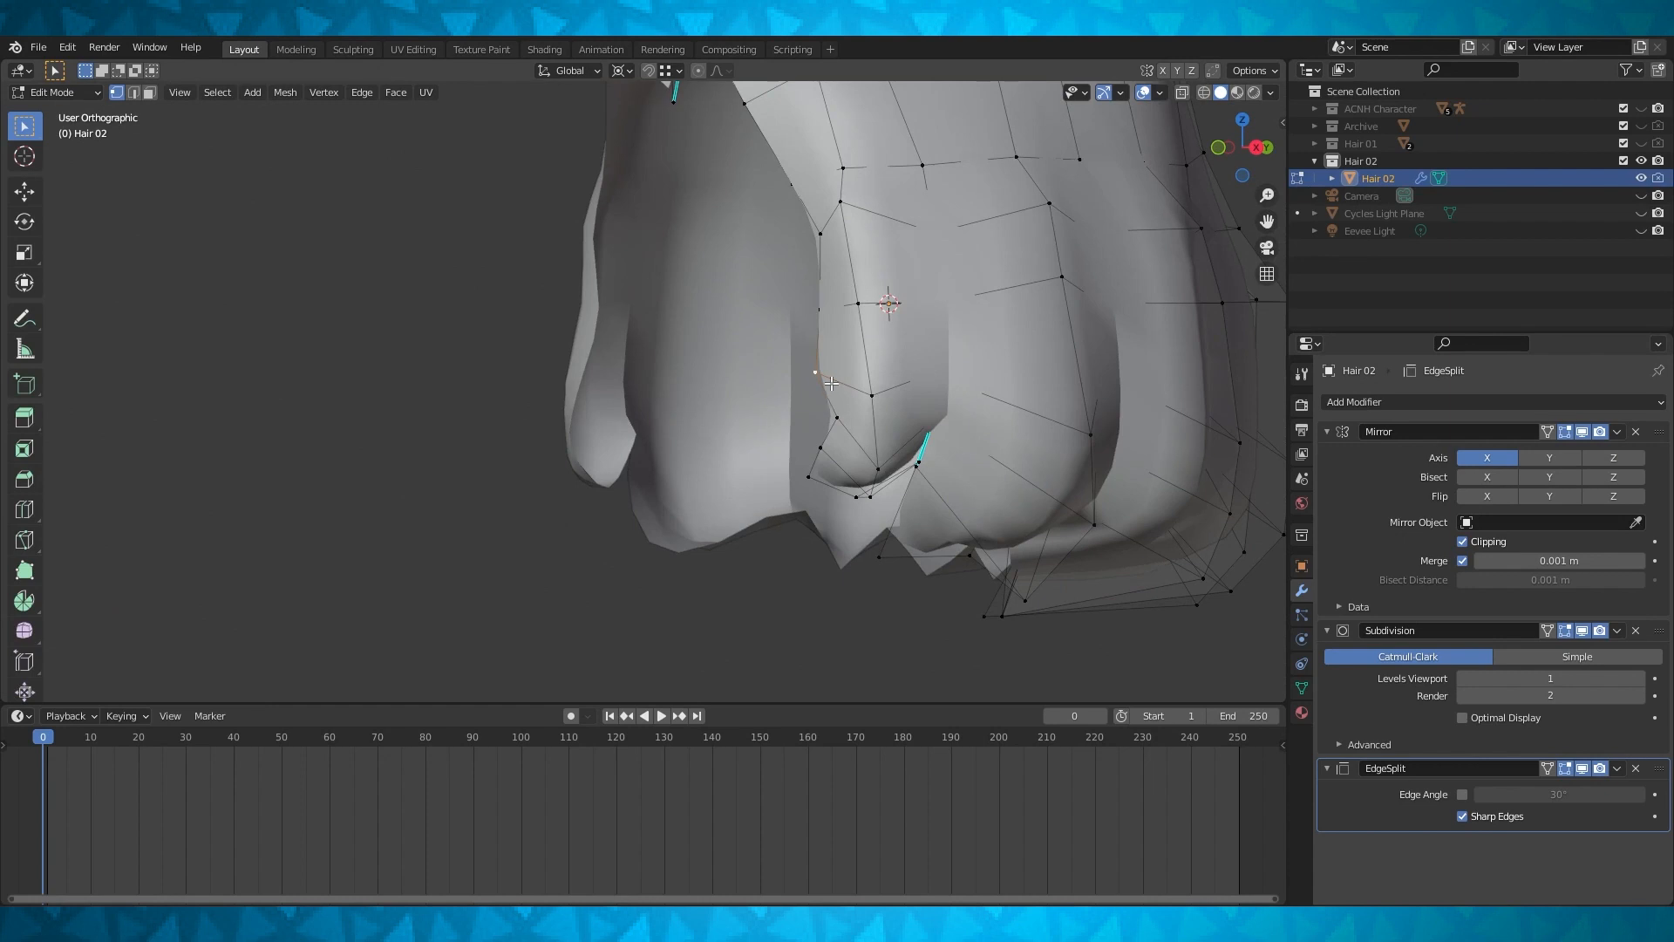
scroll(858, 422, "up", 2)
key("g")
key("y")
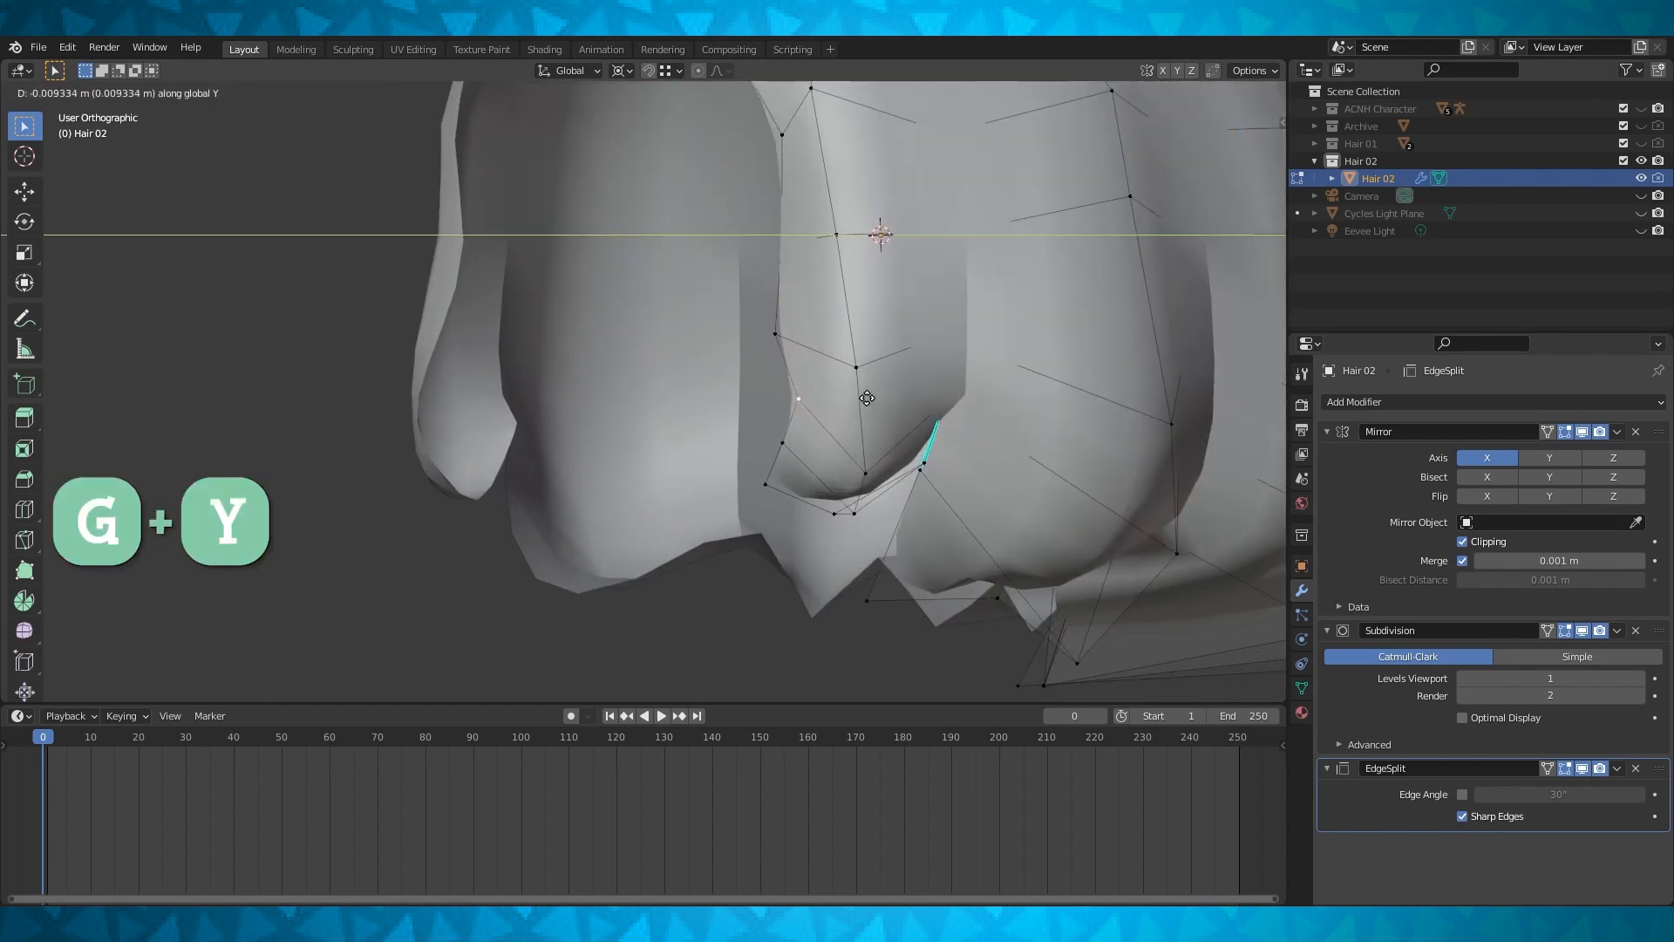
left_click(867, 398)
scroll(867, 397, "down", 2)
middle_click_drag(866, 397, 805, 531)
middle_click_drag(806, 531, 624, 433)
Shift the inner-edge vertex of the front side strand along the X axis and along the Y axis
left_click(821, 409)
key("g")
key("x")
left_click(861, 386)
key("g")
key("y")
left_click(842, 397)
Move the front strand's inner-edge selection about -0.024 m along the Y axis
scroll(846, 403, "down", 1)
key("g")
key("y")
left_click(886, 404)
middle_click_drag(625, 432, 623, 244, "shift")
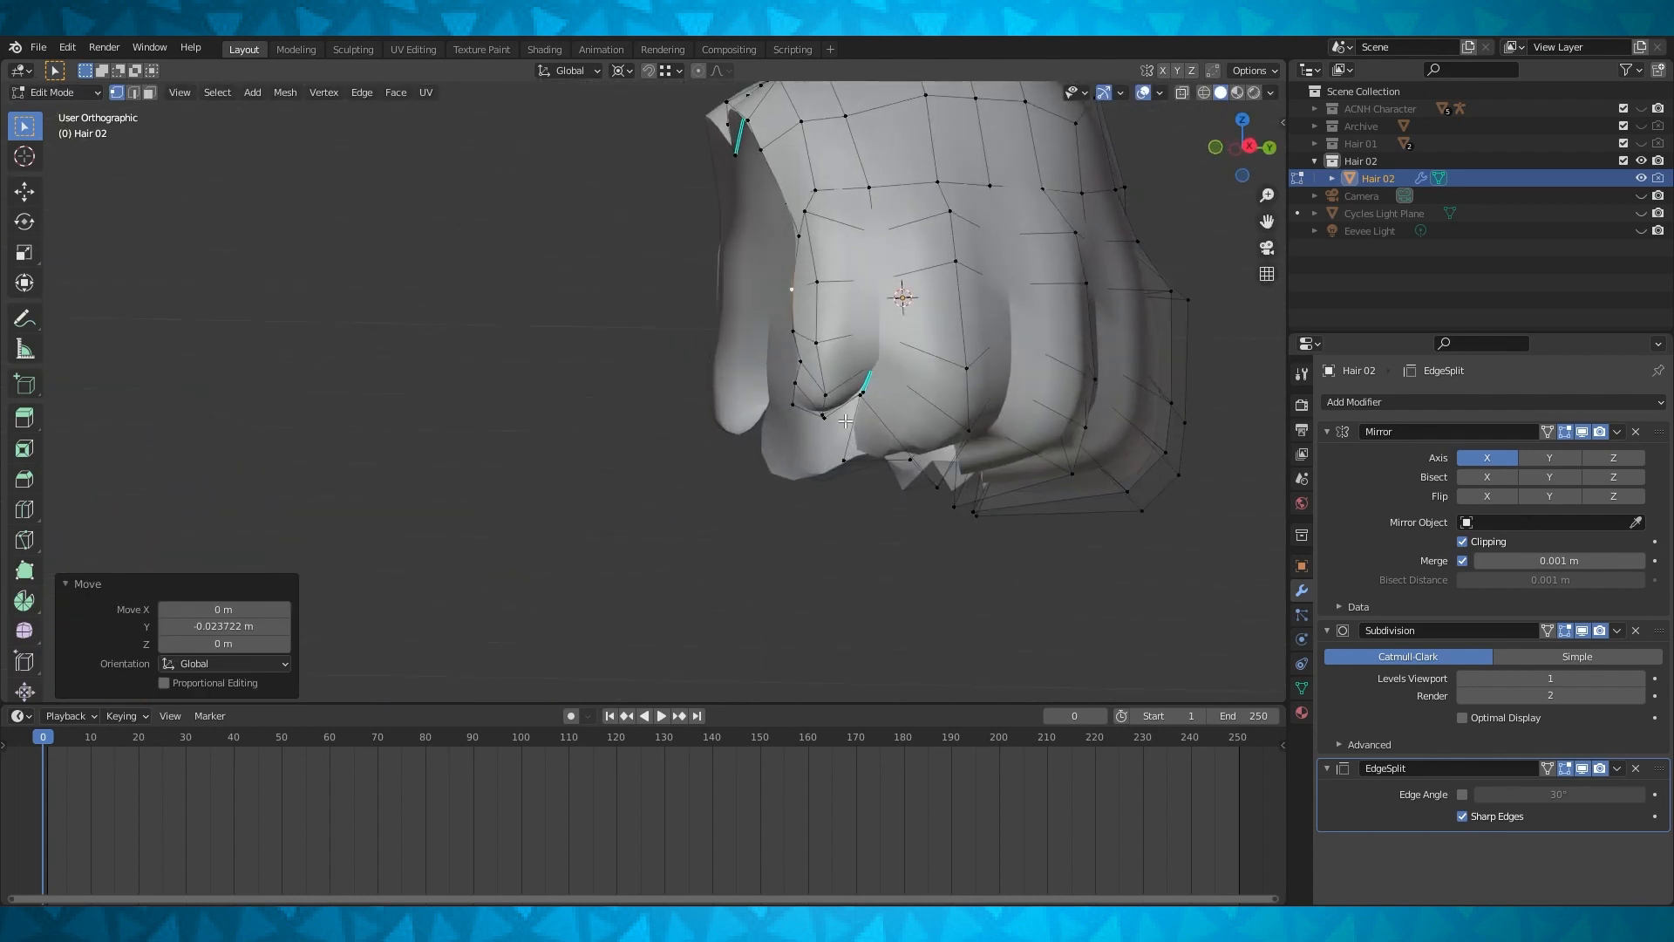
In the right wireframe view, move the second strand's front hem corner vertex about 0.047 m in Y and 0.108 m in Z
left_click(844, 457)
key("KP_3")
key("alt+z")
scroll(687, 516, "up", 4)
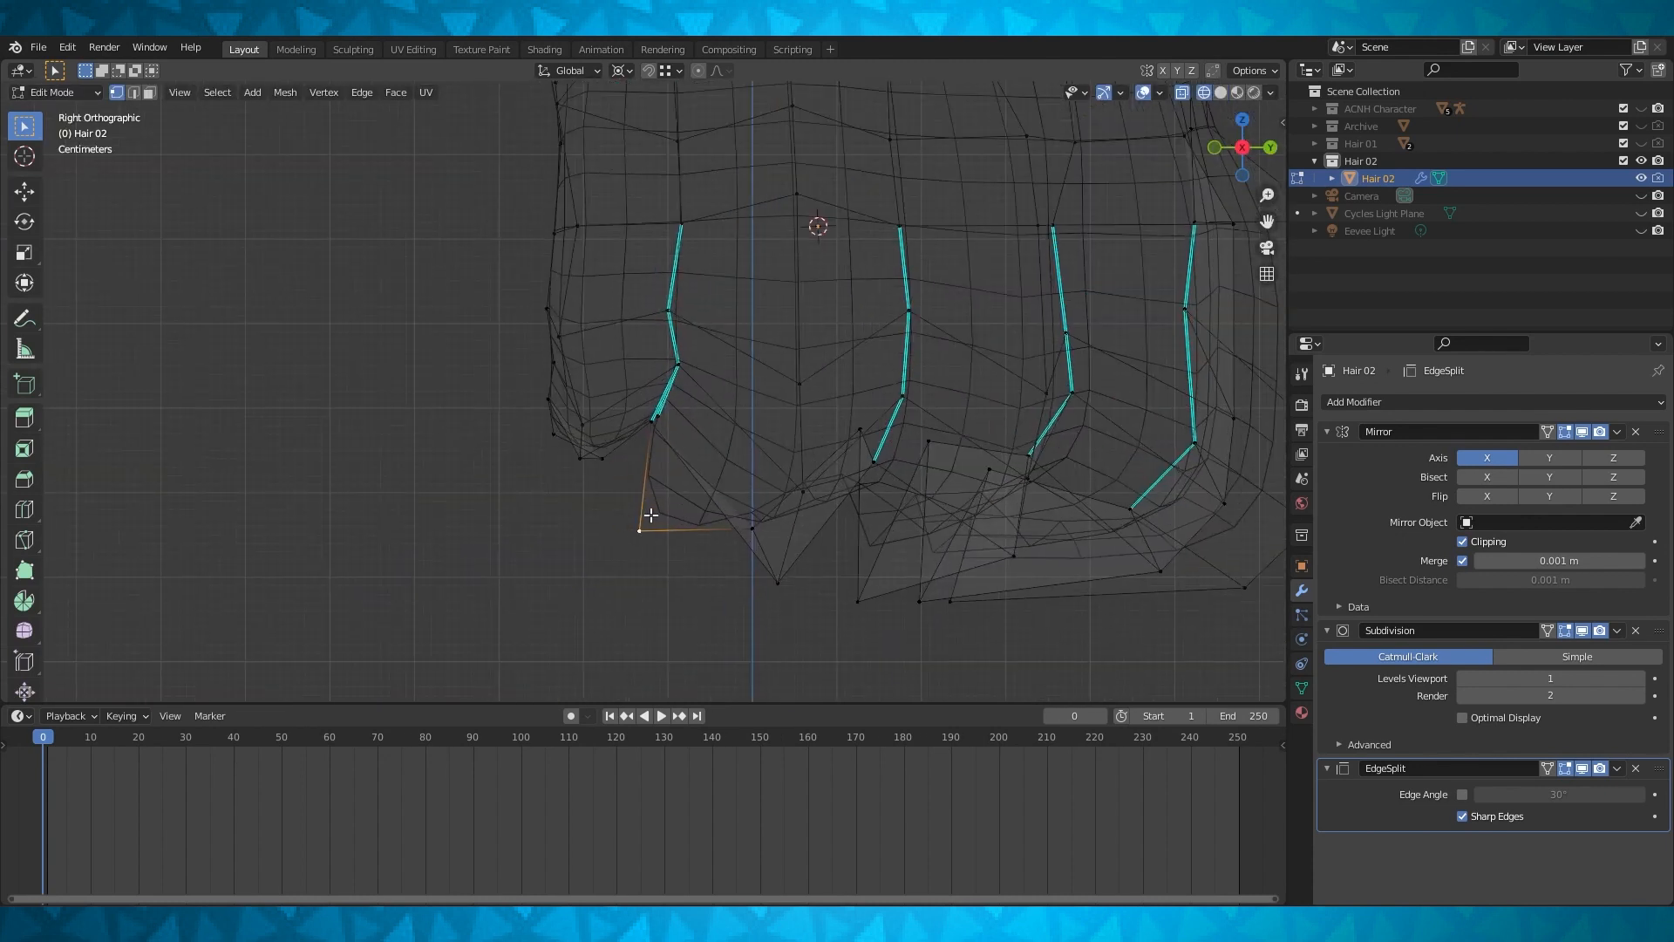
left_click(679, 439)
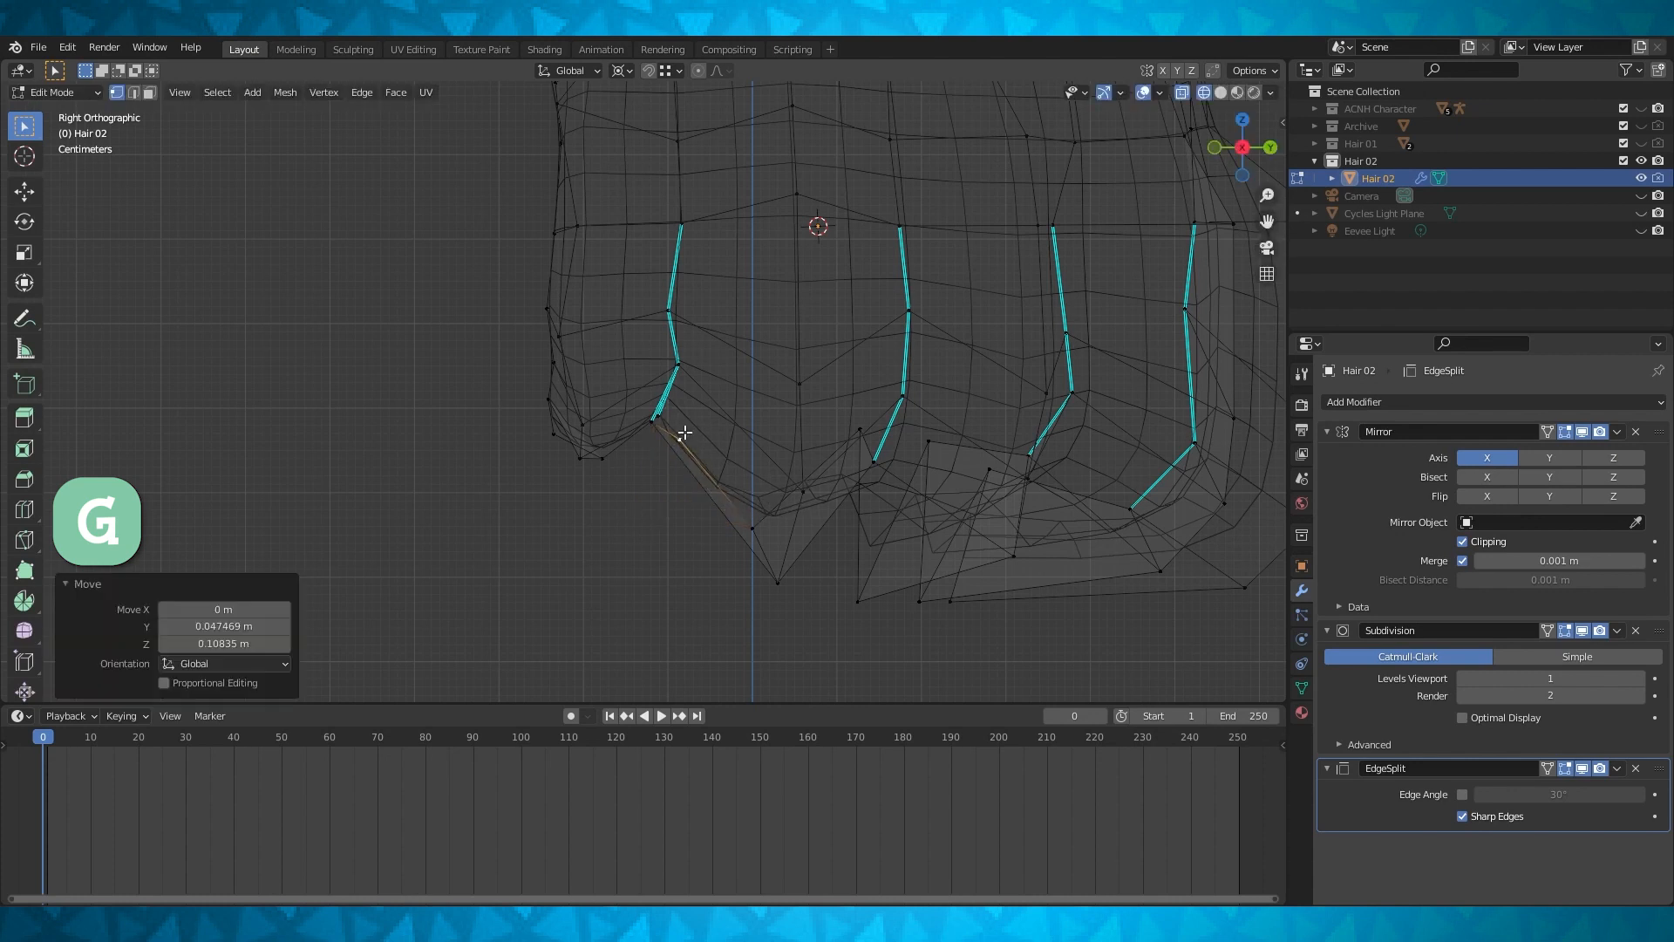
Move the second strand's next hem vertex along the Y axis and fine-tune its Y position in solid view
left_click(754, 524)
key("g")
key("y")
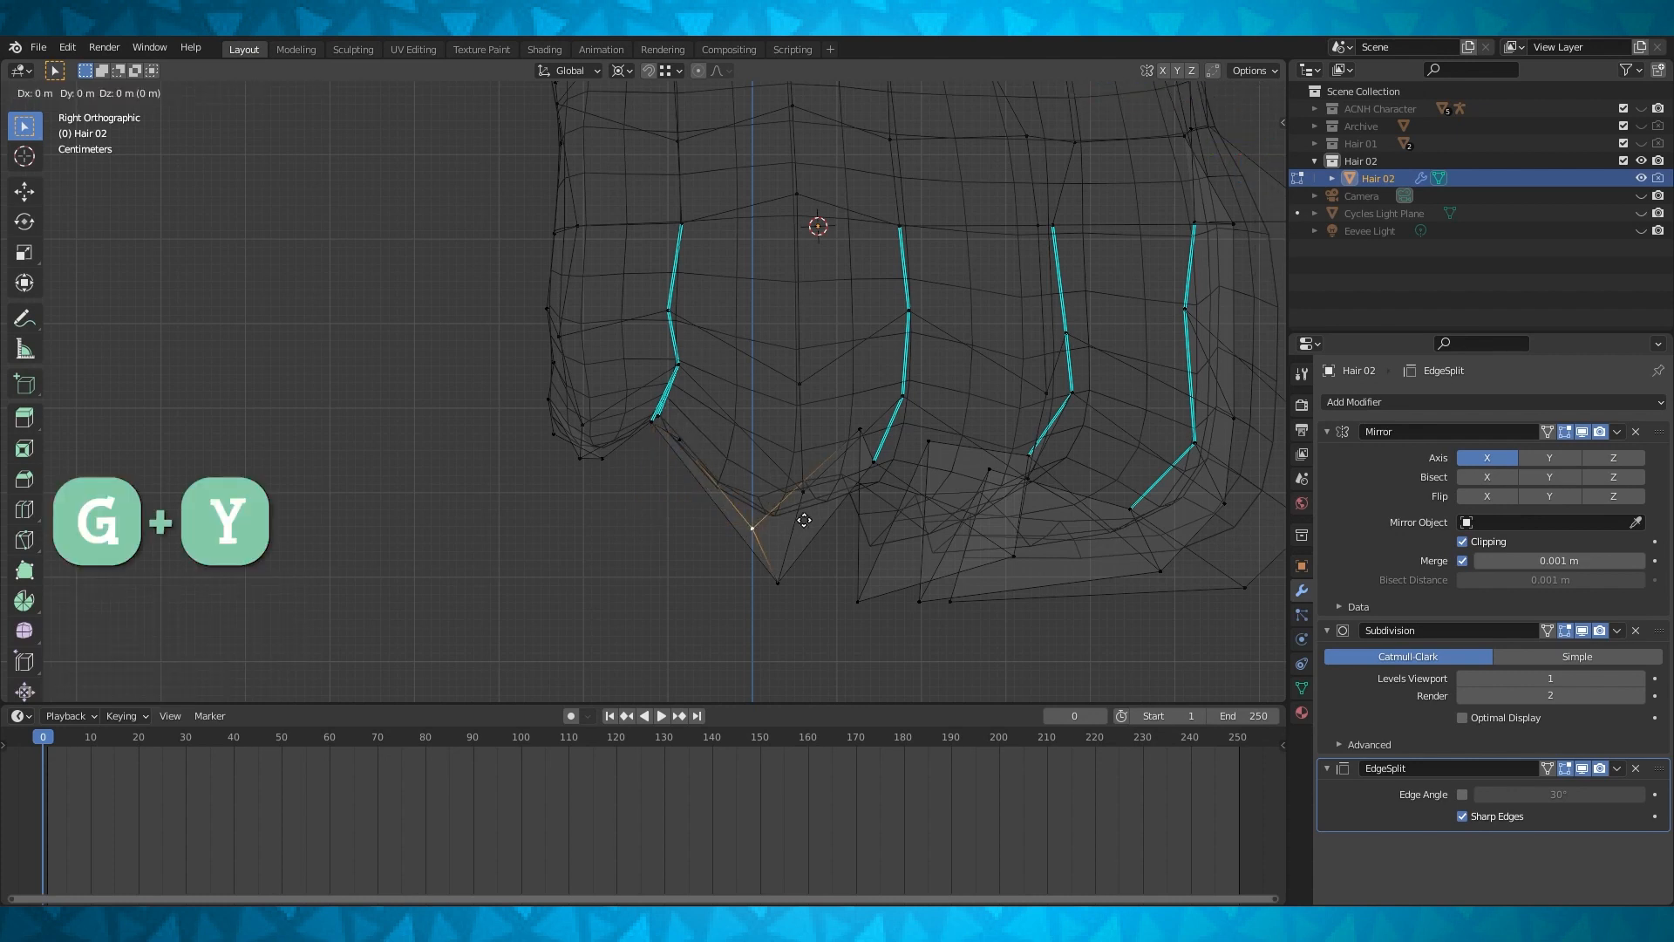
left_click(663, 513)
mouse_move(663, 512)
middle_mouse_down()
mouse_move(857, 488)
mouse_move(723, 497)
middle_mouse_up()
key("alt+z")
key("g")
key("y")
left_click(801, 479)
Move the hem vertex below the front strand's tip along the X axis and refine it with a second X move
left_click(618, 458)
middle_click_drag(618, 458, 655, 461)
key("g")
key("x")
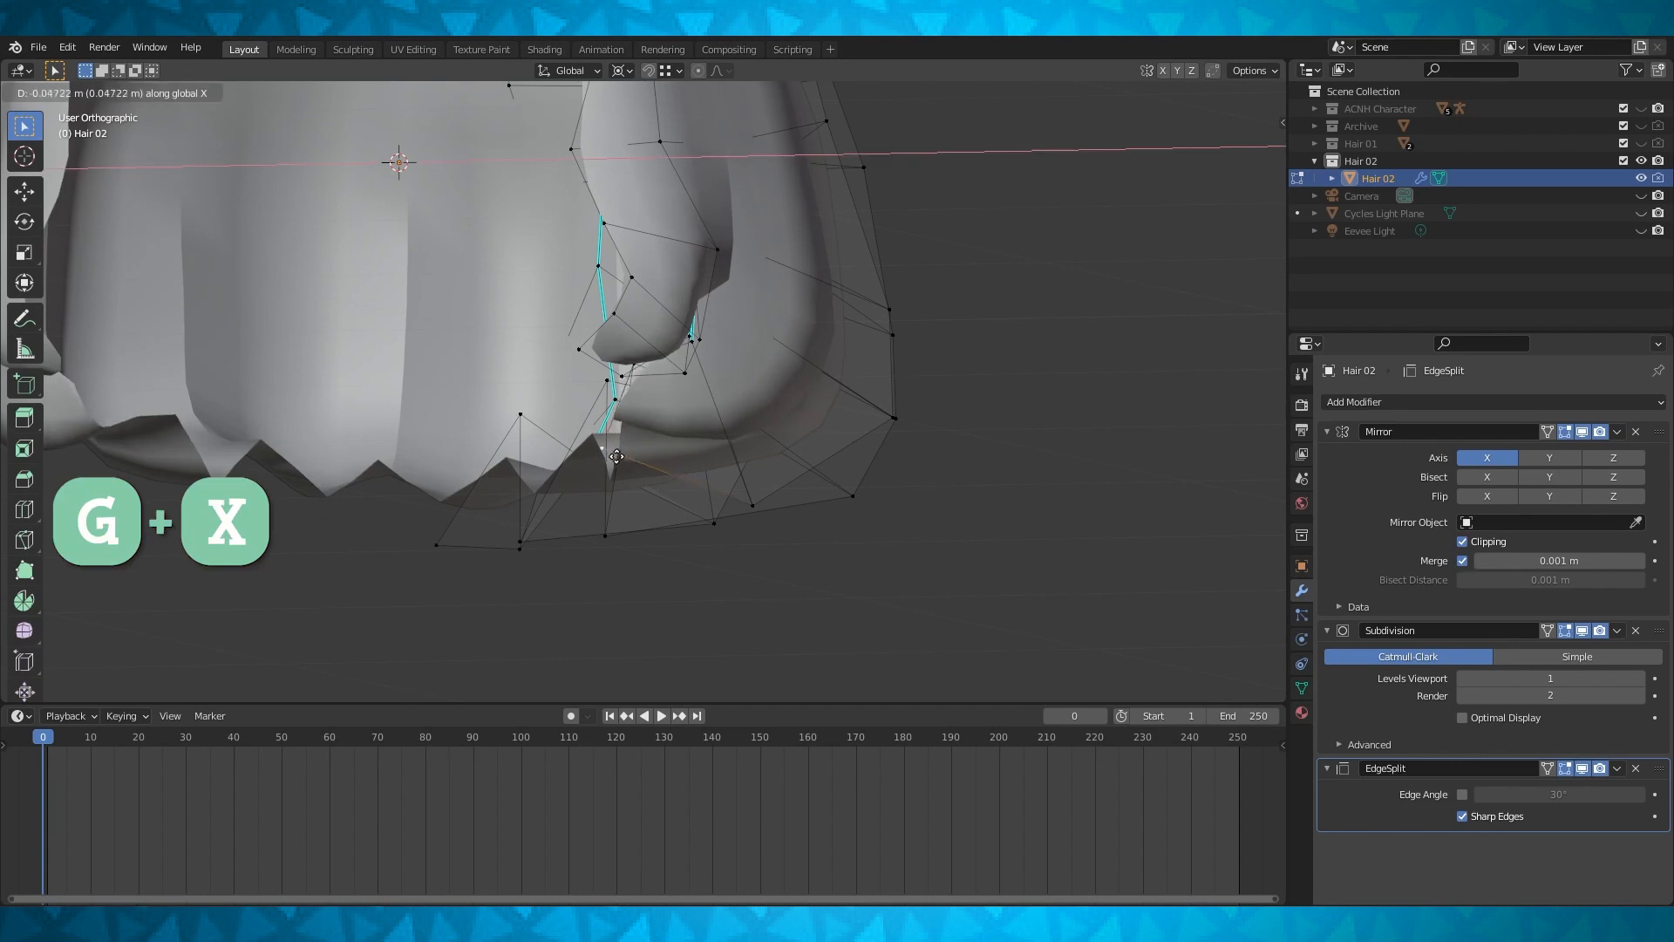
left_click(596, 448)
middle_click_drag(596, 448, 615, 410)
key("g")
key("x")
left_click(685, 381)
middle_click_drag(685, 381, 490, 458)
Inspect the hair in Object Mode, run Merge on all vertices of the mesh and check the result
key("Tab")
middle_click_drag(823, 375, 868, 499)
key("Tab")
key("a")
key("m")
left_click(817, 533)
key("Tab")
scroll(825, 444, "down", 3)
middle_click_drag(842, 536, 820, 445)
Clear the selection and add a centred loop cut across the lower side strands
key("Tab")
key("a")
key("a")
middle_click_drag(909, 412, 819, 459)
key("ctrl+r")
left_click(672, 443)
right_click(672, 443)
Select three vertices on the side strands at the new loop's height and scale them inward to about 0.89
left_click(904, 474)
left_click(778, 476, "shift")
left_click(655, 457, "shift")
middle_click_drag(655, 458, 791, 417)
scroll(959, 422, "up", 1)
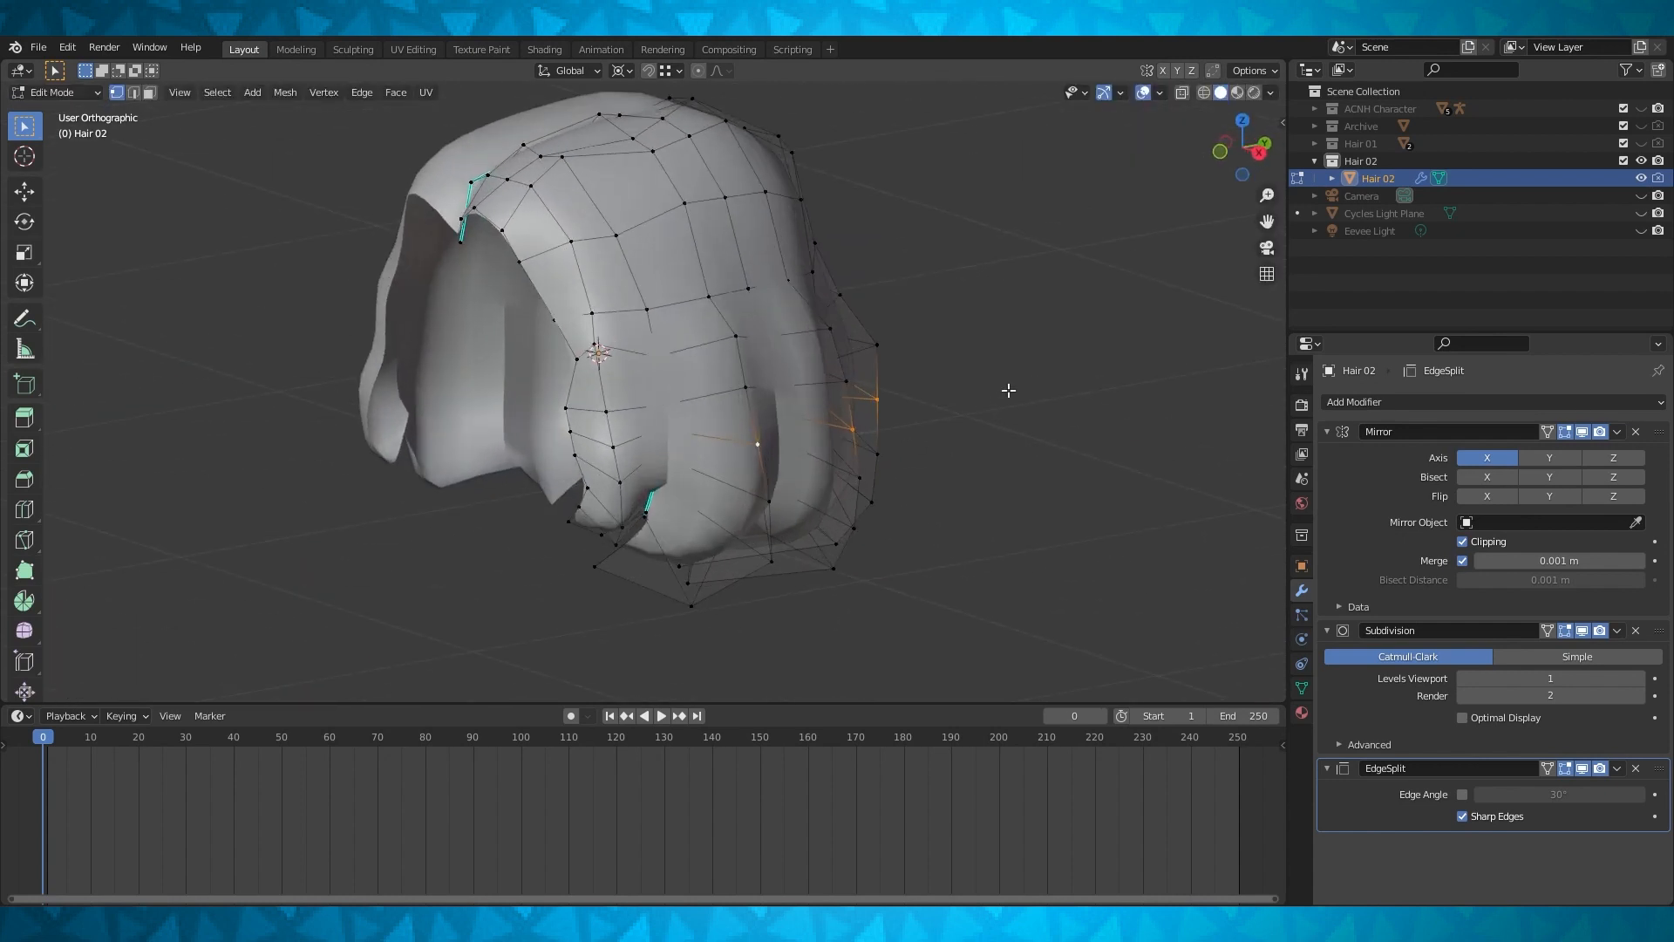
key("s")
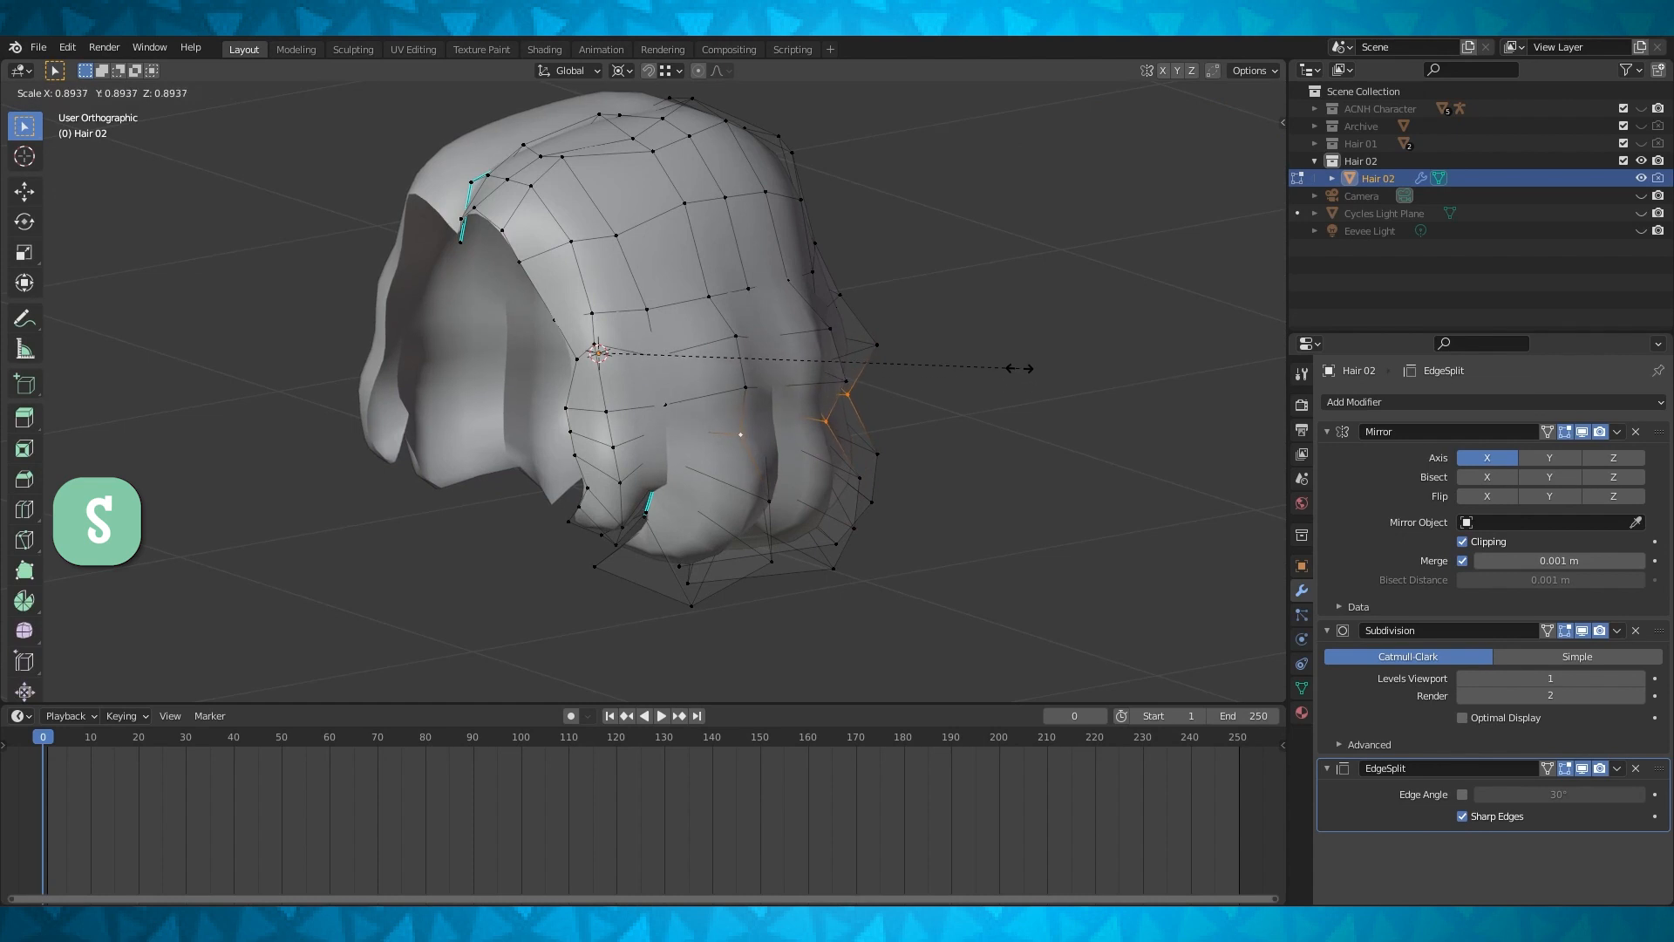
left_click(1012, 367)
Check the strands in Object Mode and move a vertex on the front strand's inner edge along the X axis
middle_click_drag(1011, 368, 953, 367)
key("Tab")
key("Tab")
middle_click_drag(844, 390, 768, 418)
scroll(706, 422, "up", 3)
left_click(707, 426)
key("g")
key("x")
left_click(671, 381)
Check the hair in Object Mode and reposition the front strand's selected vertex in the front view
key("Tab")
key("Tab")
key("KP_1")
scroll(768, 418, "up", 3)
key("g")
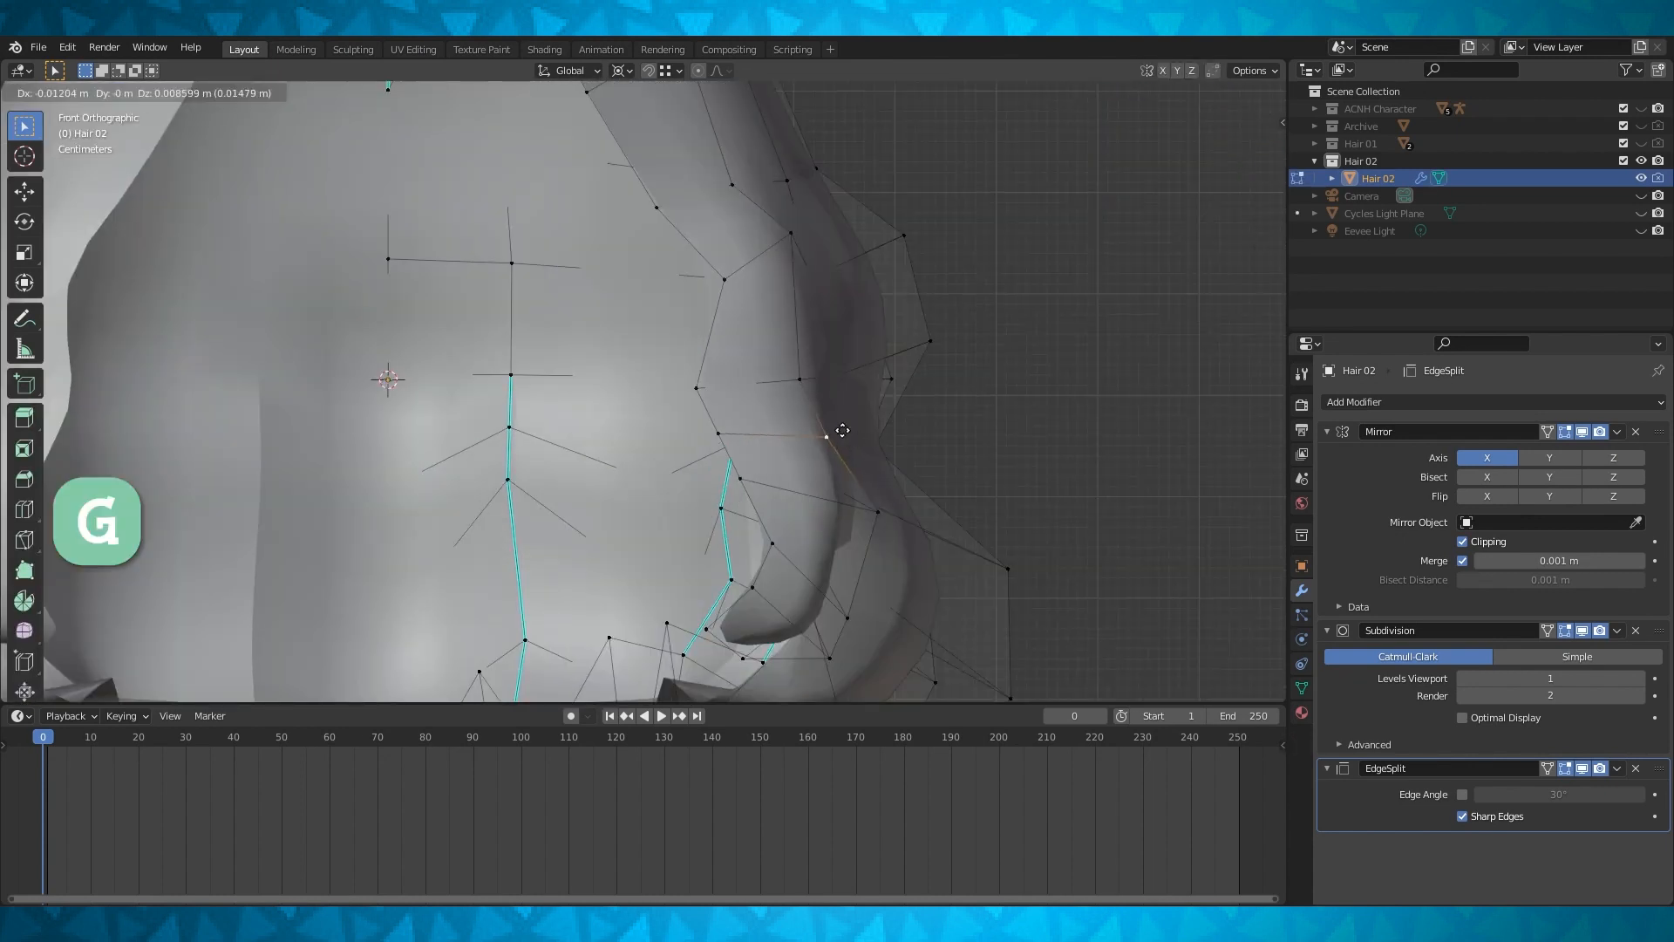
left_click(824, 412)
Move the front strand's inner-edge vertex about -0.006 m along the Y axis and inspect the hair in Object Mode
middle_click_drag(795, 413, 734, 456)
key("g")
key("y")
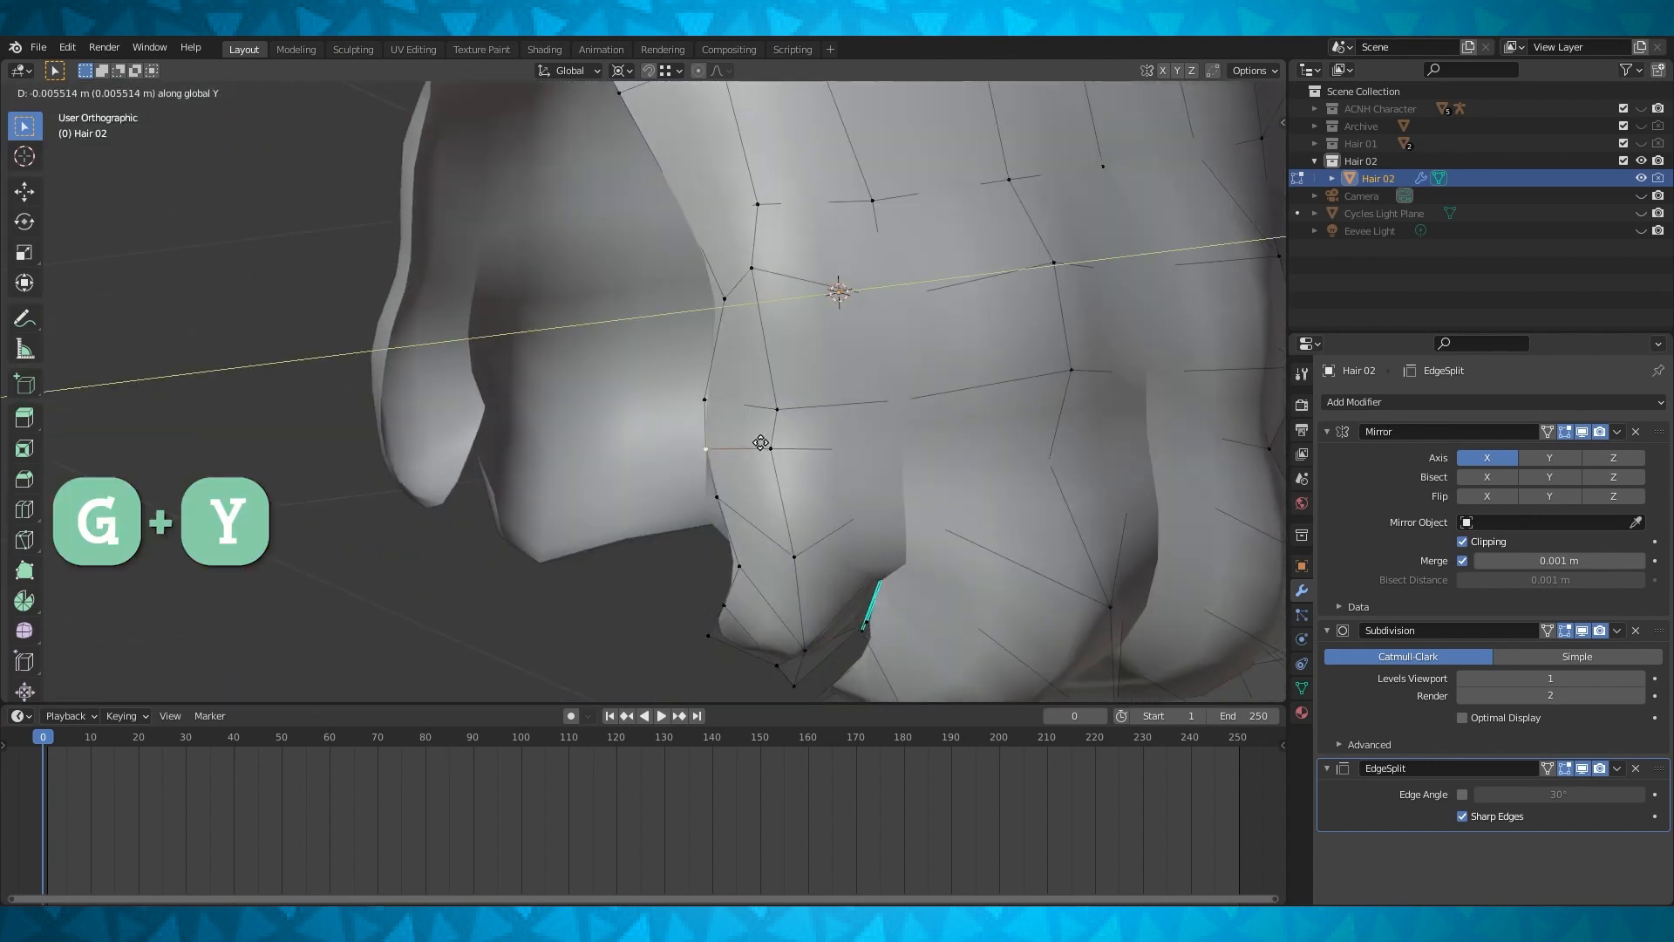
left_click(760, 438)
scroll(760, 437, "down", 5)
key("Tab")
mouse_move(778, 427)
middle_mouse_down()
mouse_move(798, 437)
mouse_move(693, 442)
mouse_move(852, 422)
mouse_move(797, 417)
middle_mouse_up()
Select the whole hair mesh and apply its Mirror and Subdivision modifiers in Object Mode
key("Tab")
key("a")
key("Tab")
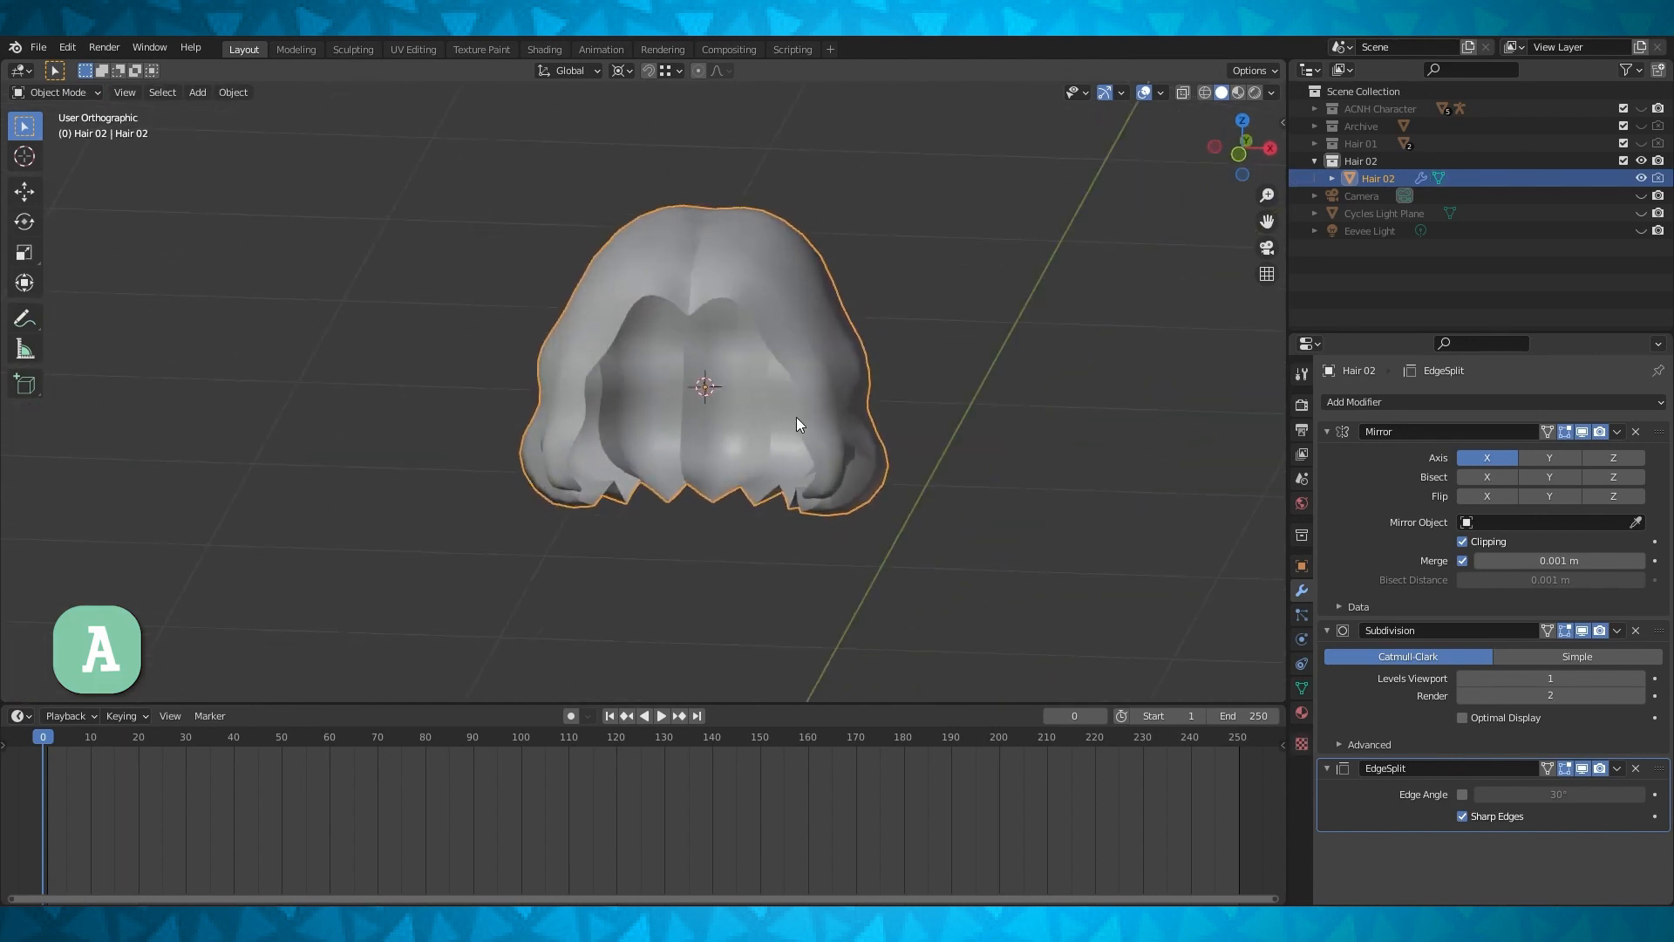
key("Tab")
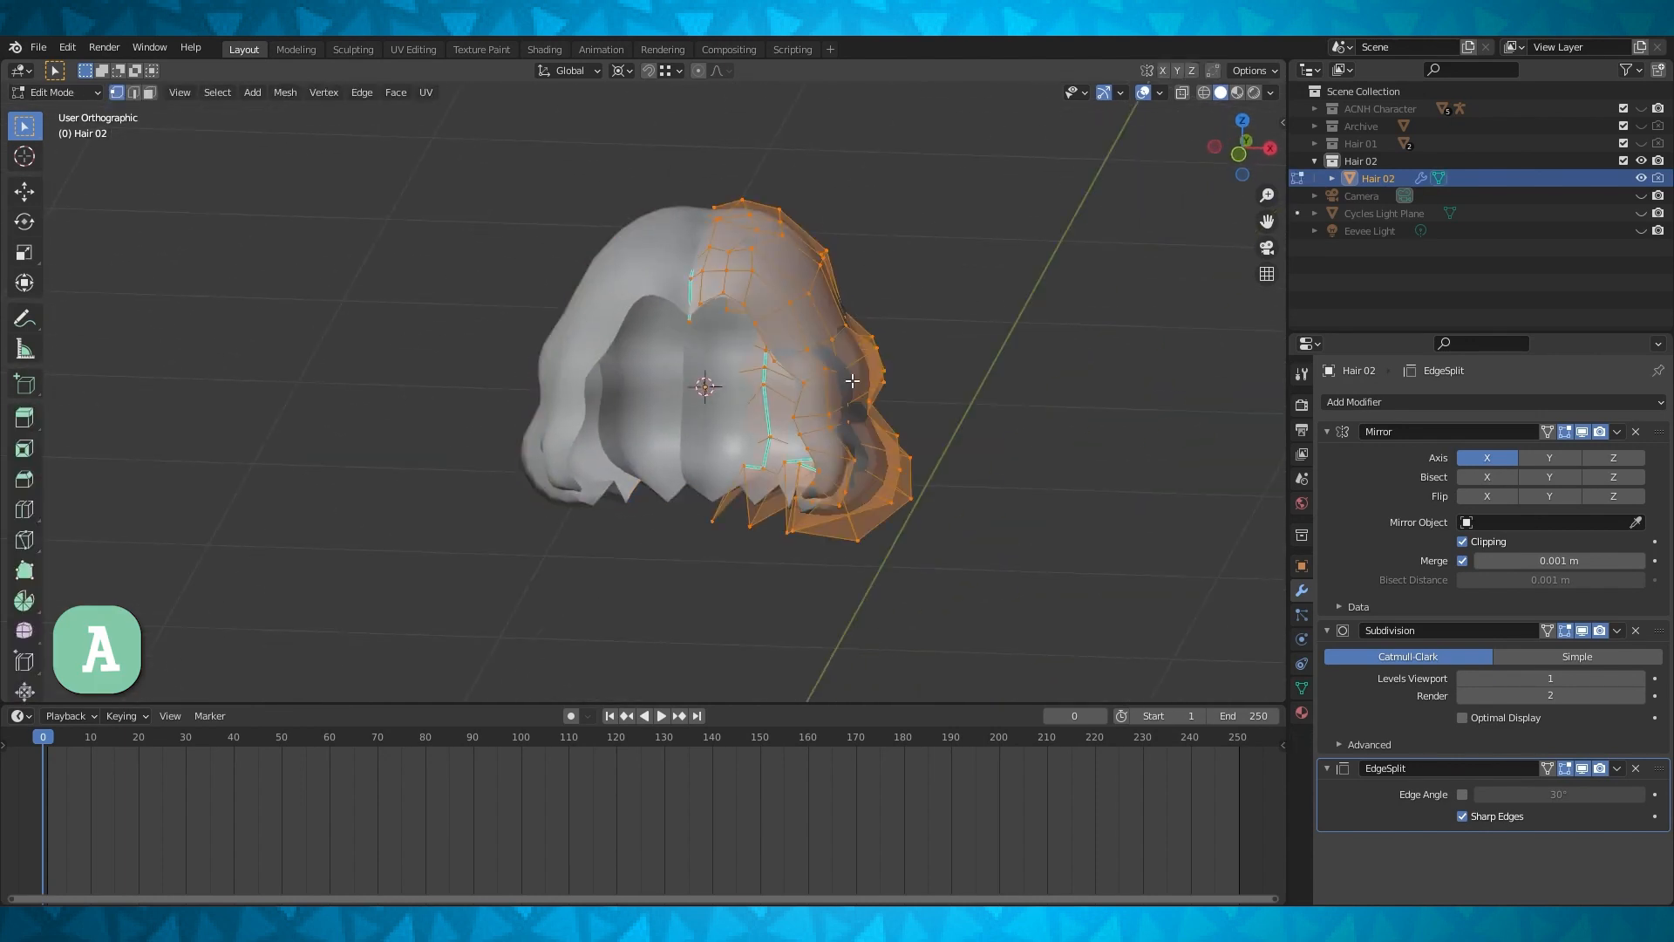
key("Tab")
middle_click_drag(852, 381, 1020, 344)
left_click(1617, 432)
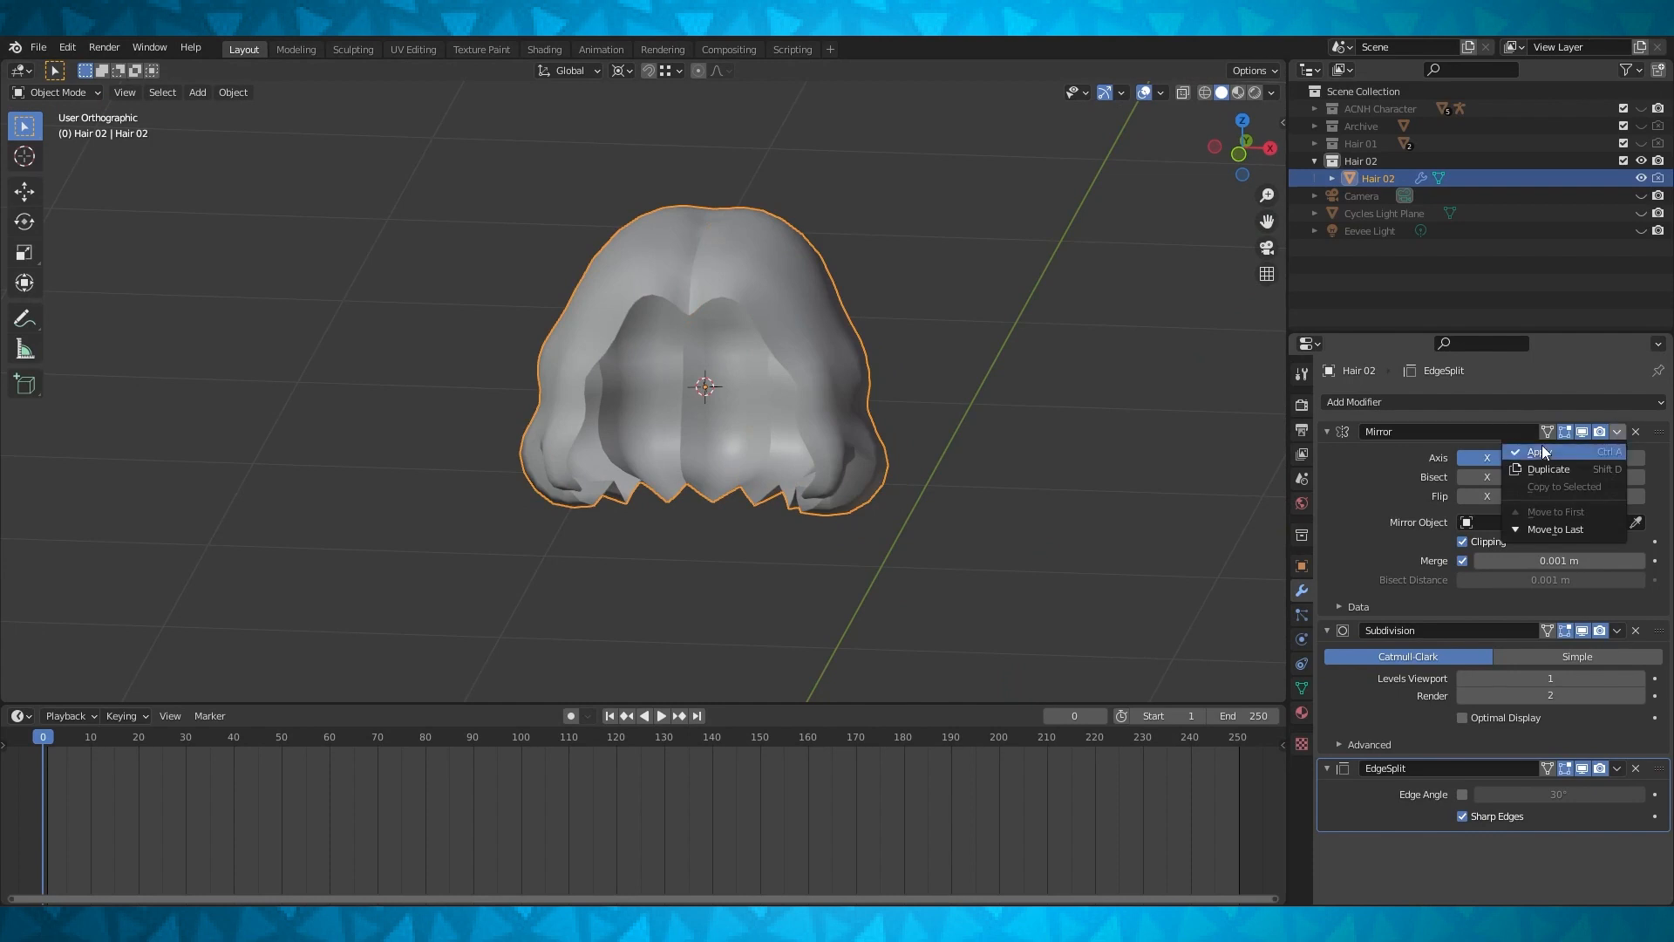
left_click(1544, 451)
left_click(1616, 432)
left_click(1563, 451)
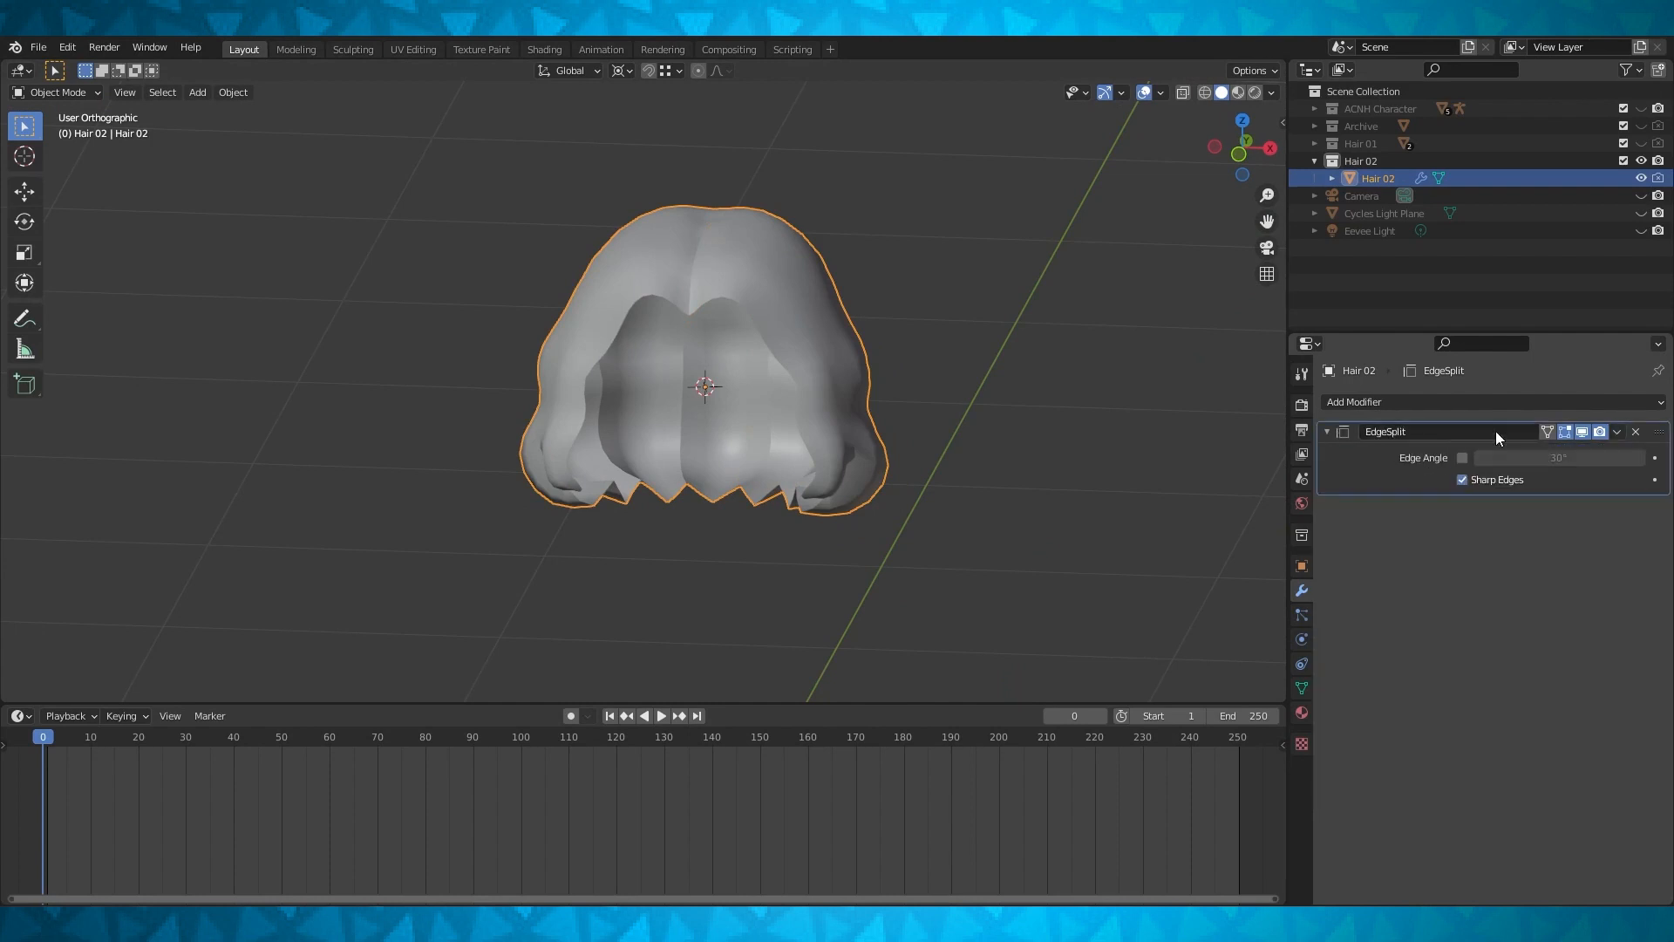
In the front wireframe view, select all vertices of the hair's negative-X half and delete them
key("Tab")
key("KP_1")
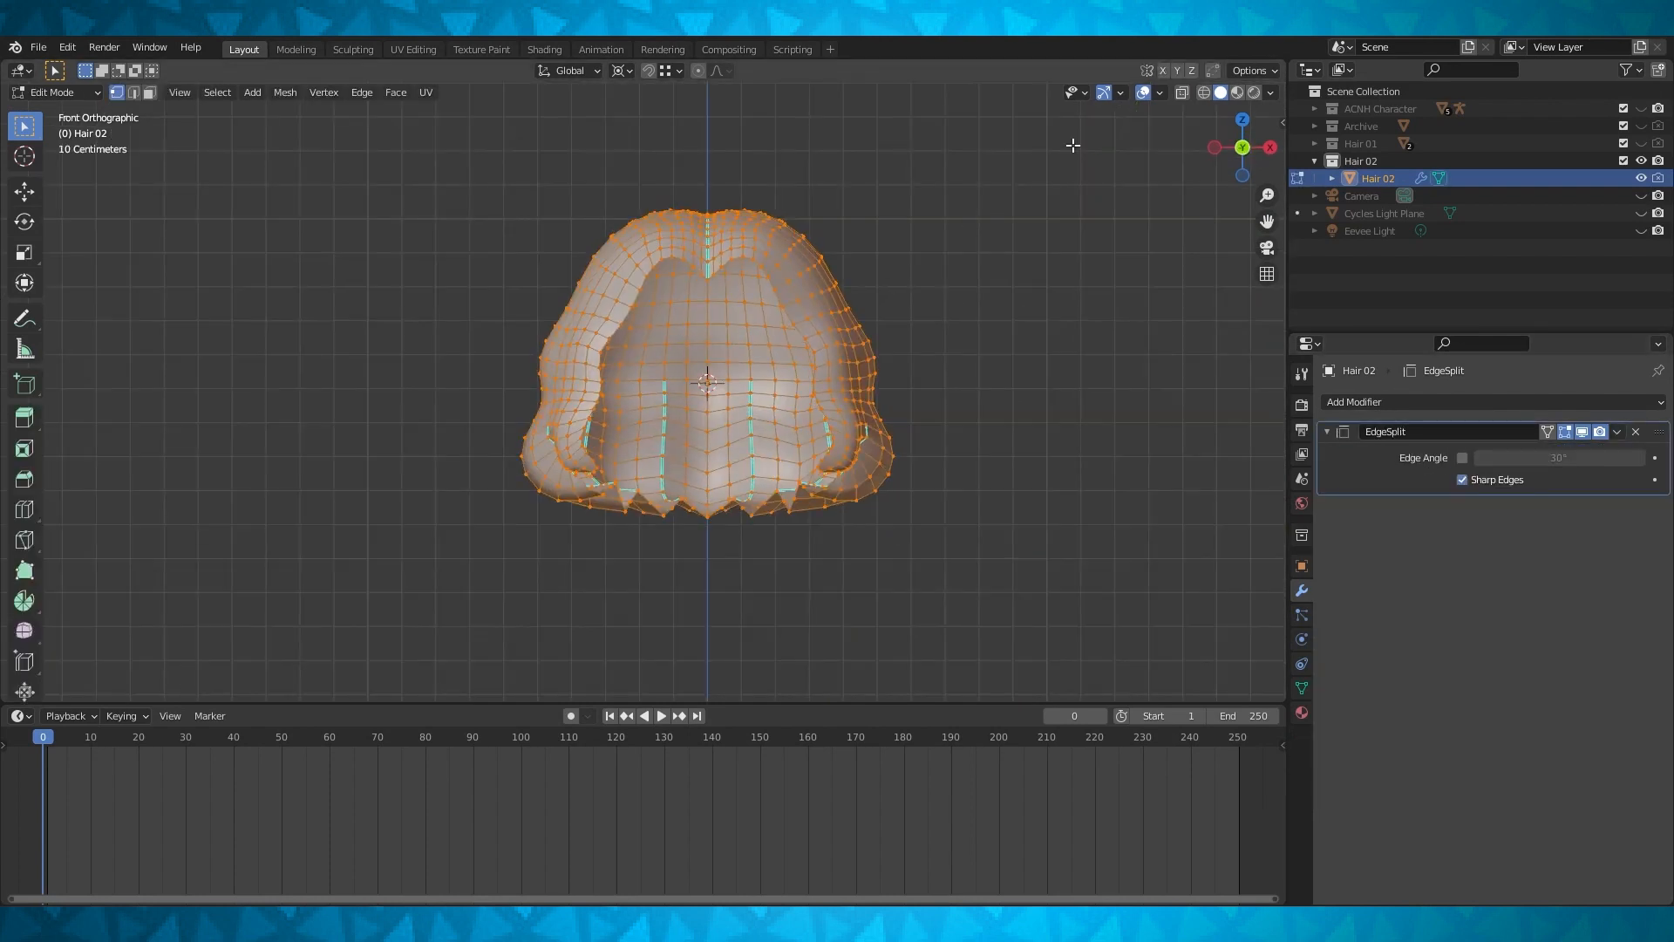
left_click(1202, 92)
key("a")
key("a")
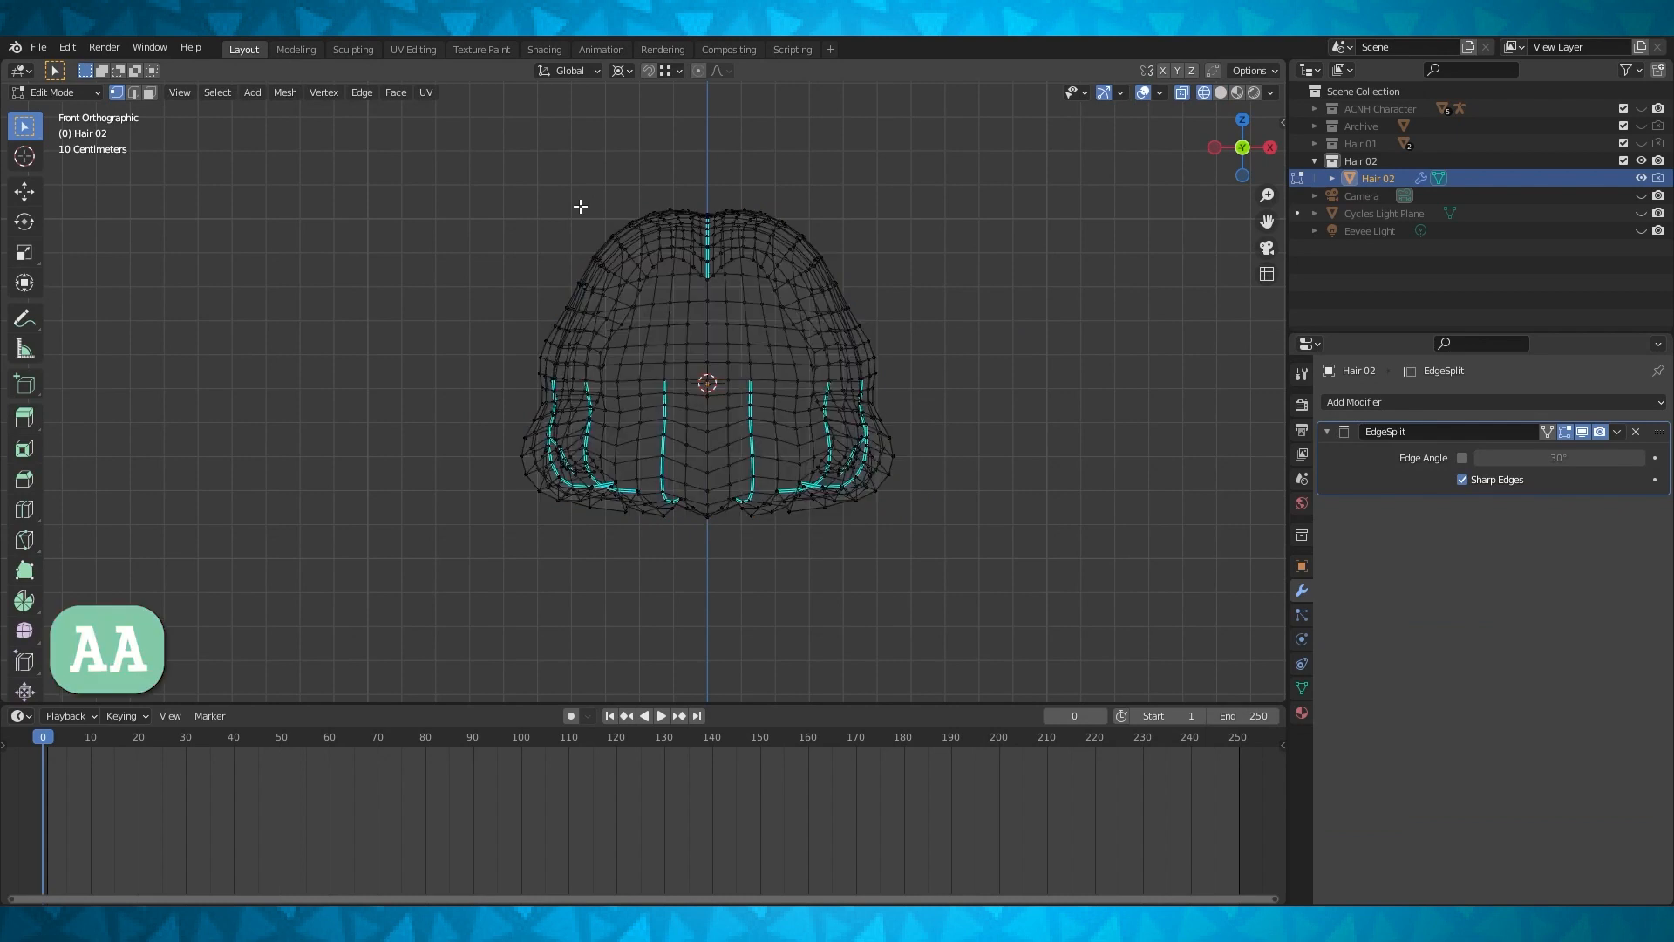
left_click_drag(512, 171, 705, 568)
key("x")
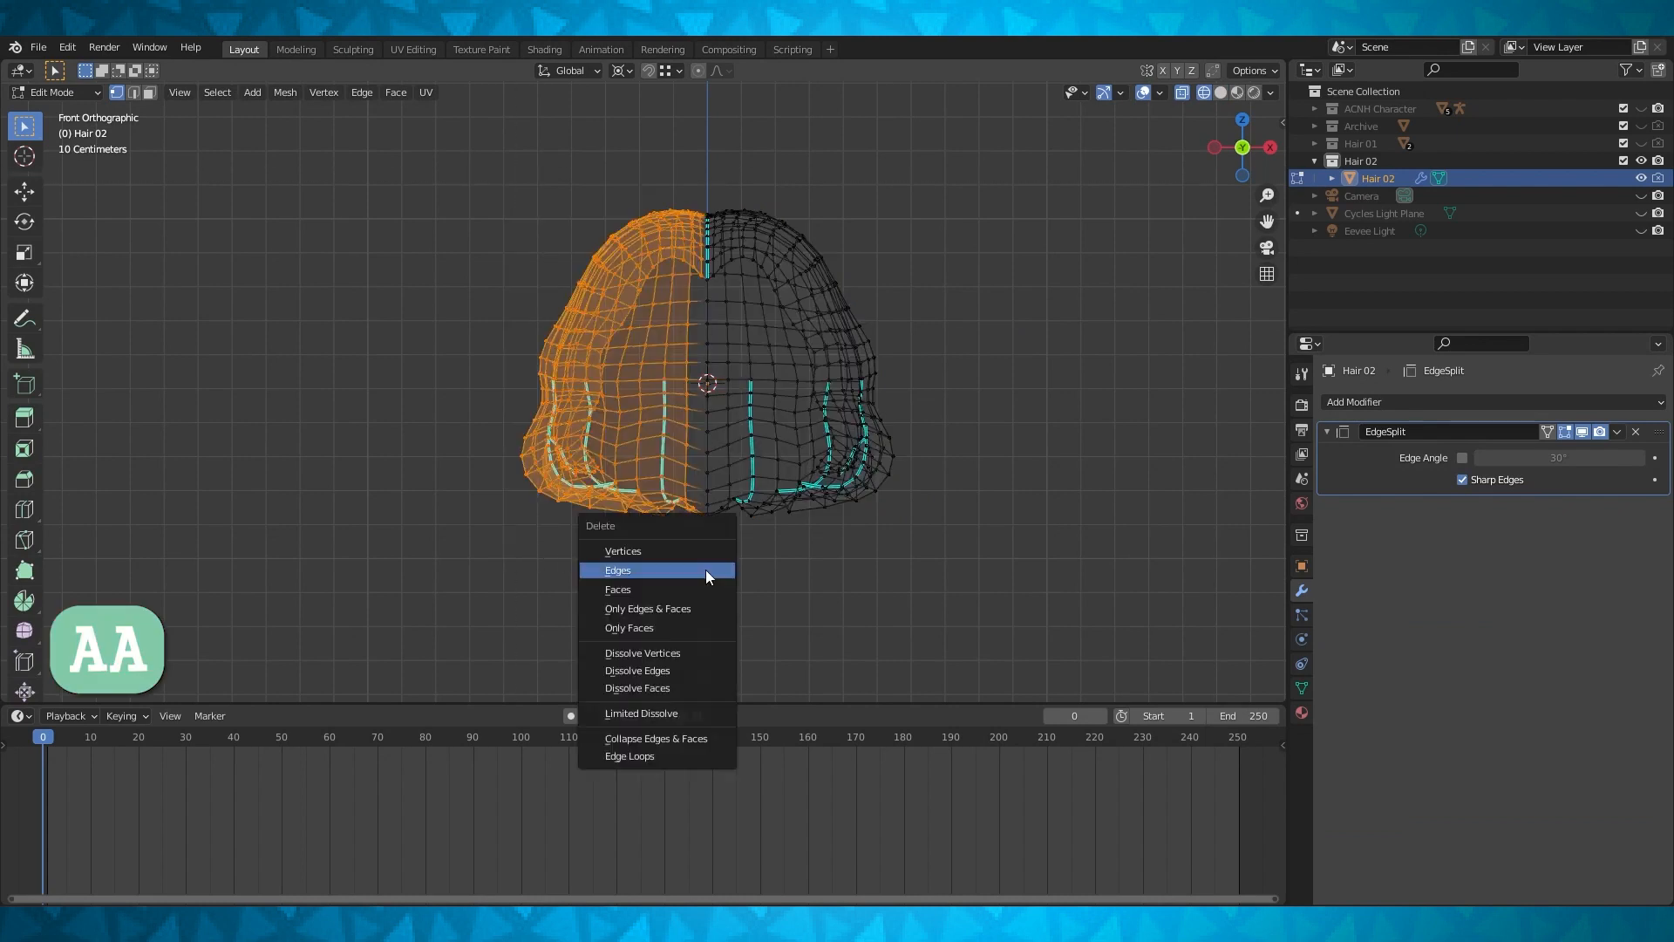
left_click(682, 556)
Add a new Mirror modifier on the X axis and place it above EdgeSplit in the modifier stack
key("a")
left_click(1514, 402)
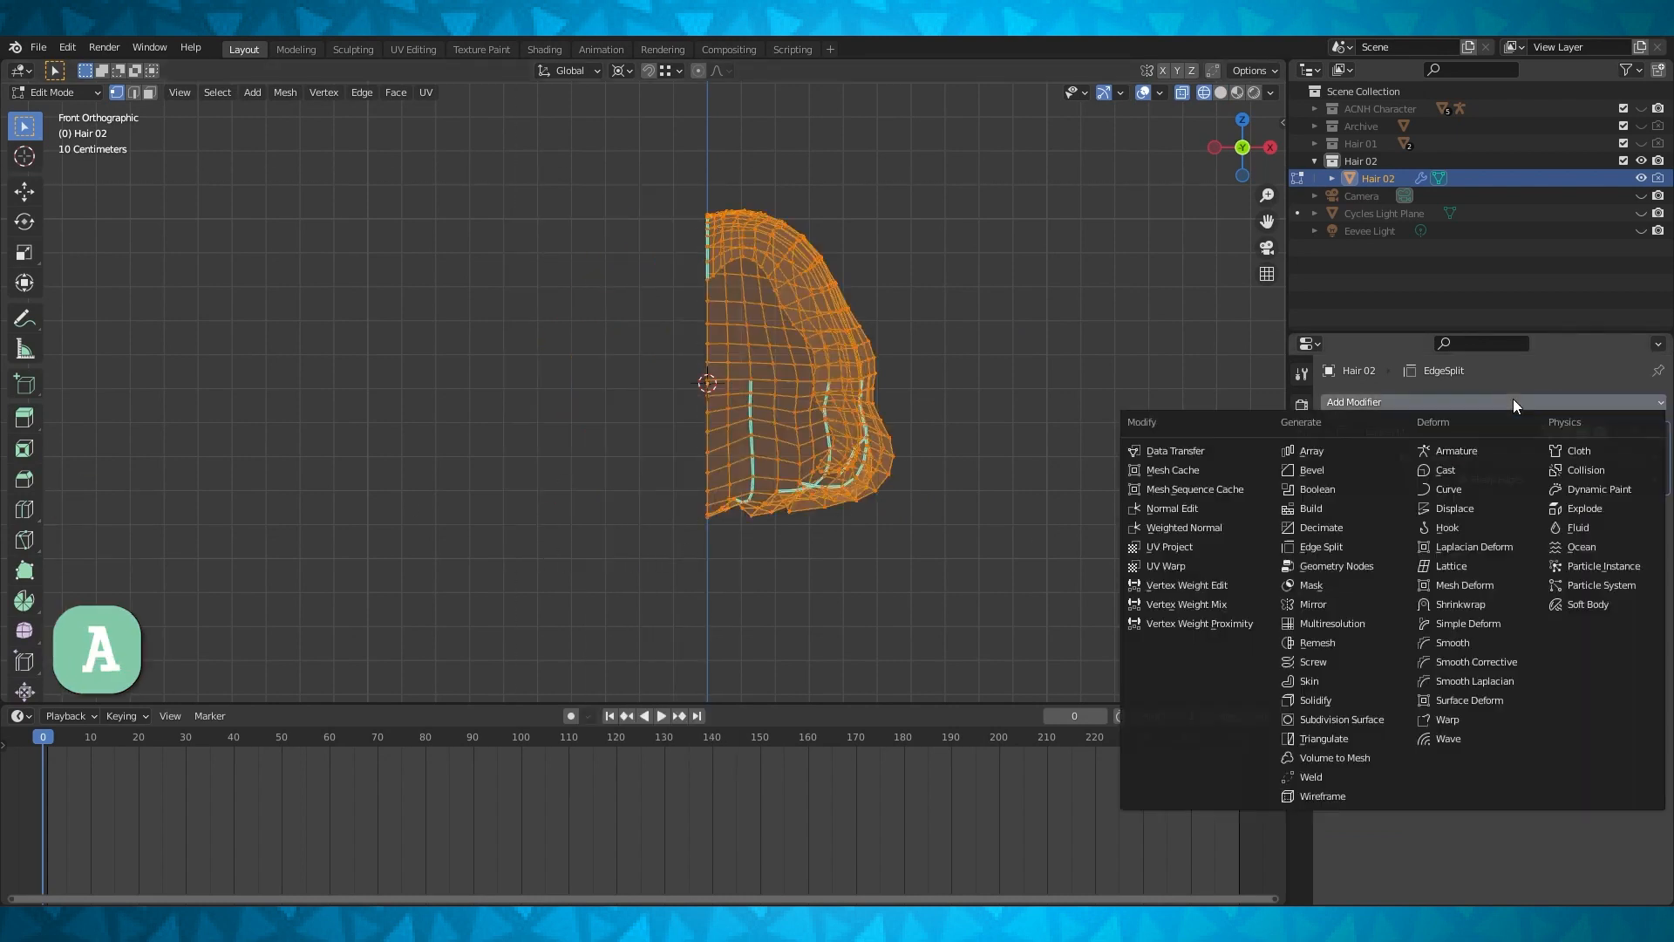
left_click(1332, 603)
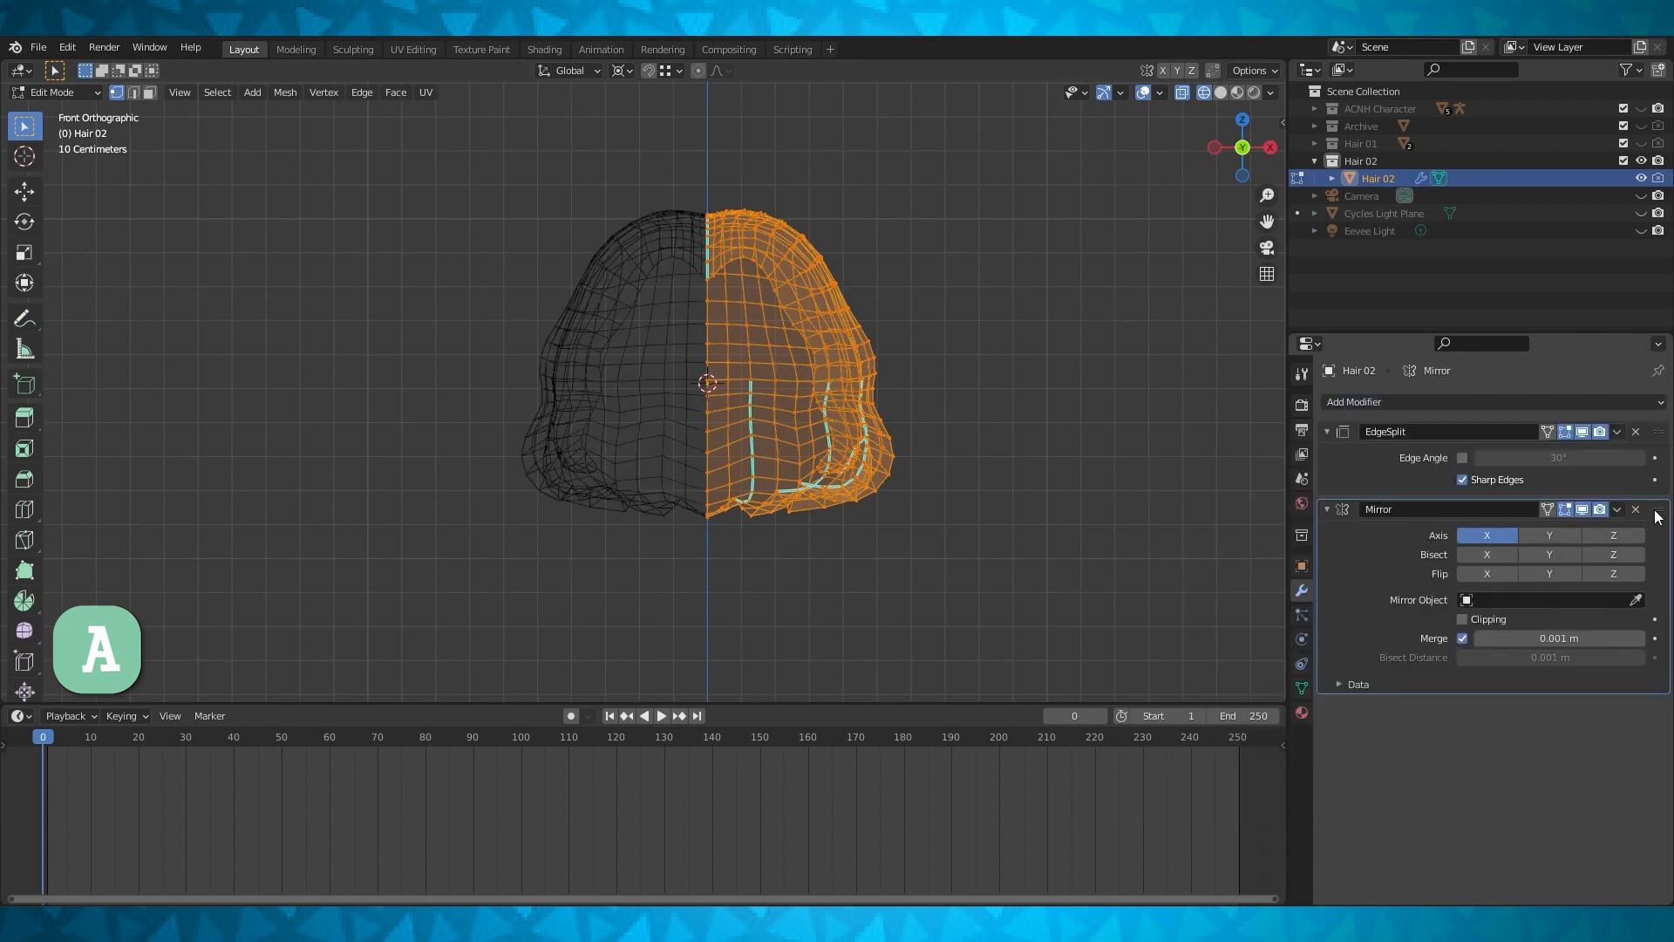
left_click_drag(1659, 515, 1658, 433)
key("Tab")
middle_click_drag(985, 305, 905, 341)
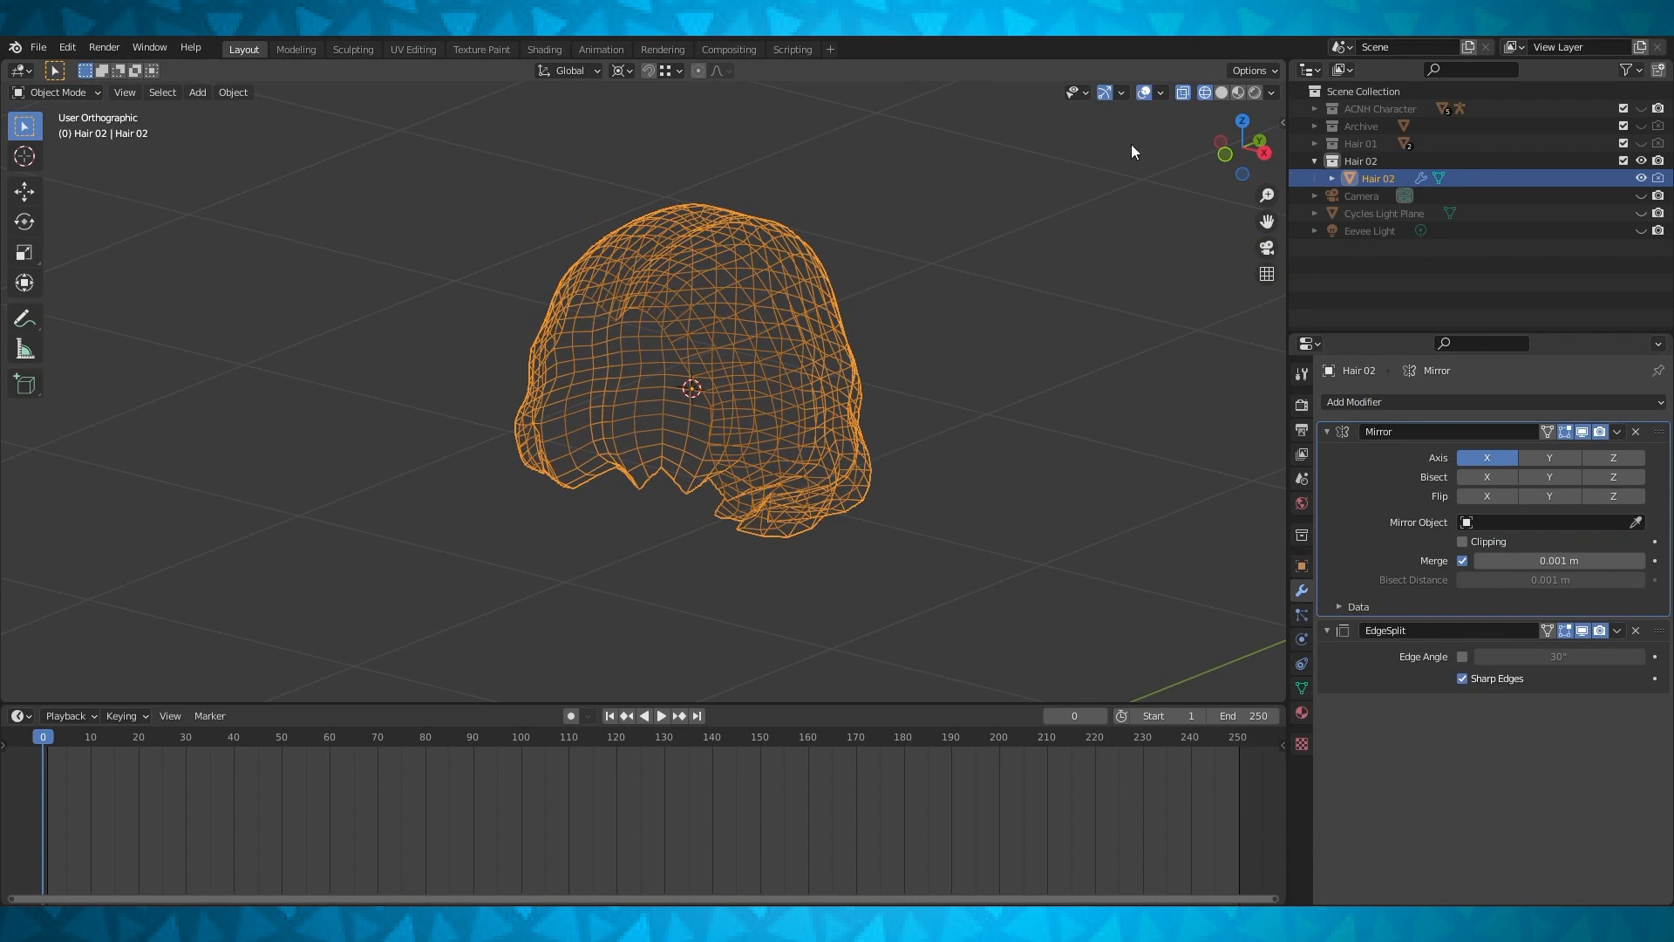
In solid shading, select the lower vertex columns beside both creases of the second strand and move them outward in the top view
left_click(1221, 92)
middle_click_drag(1029, 279, 750, 437)
key("Tab")
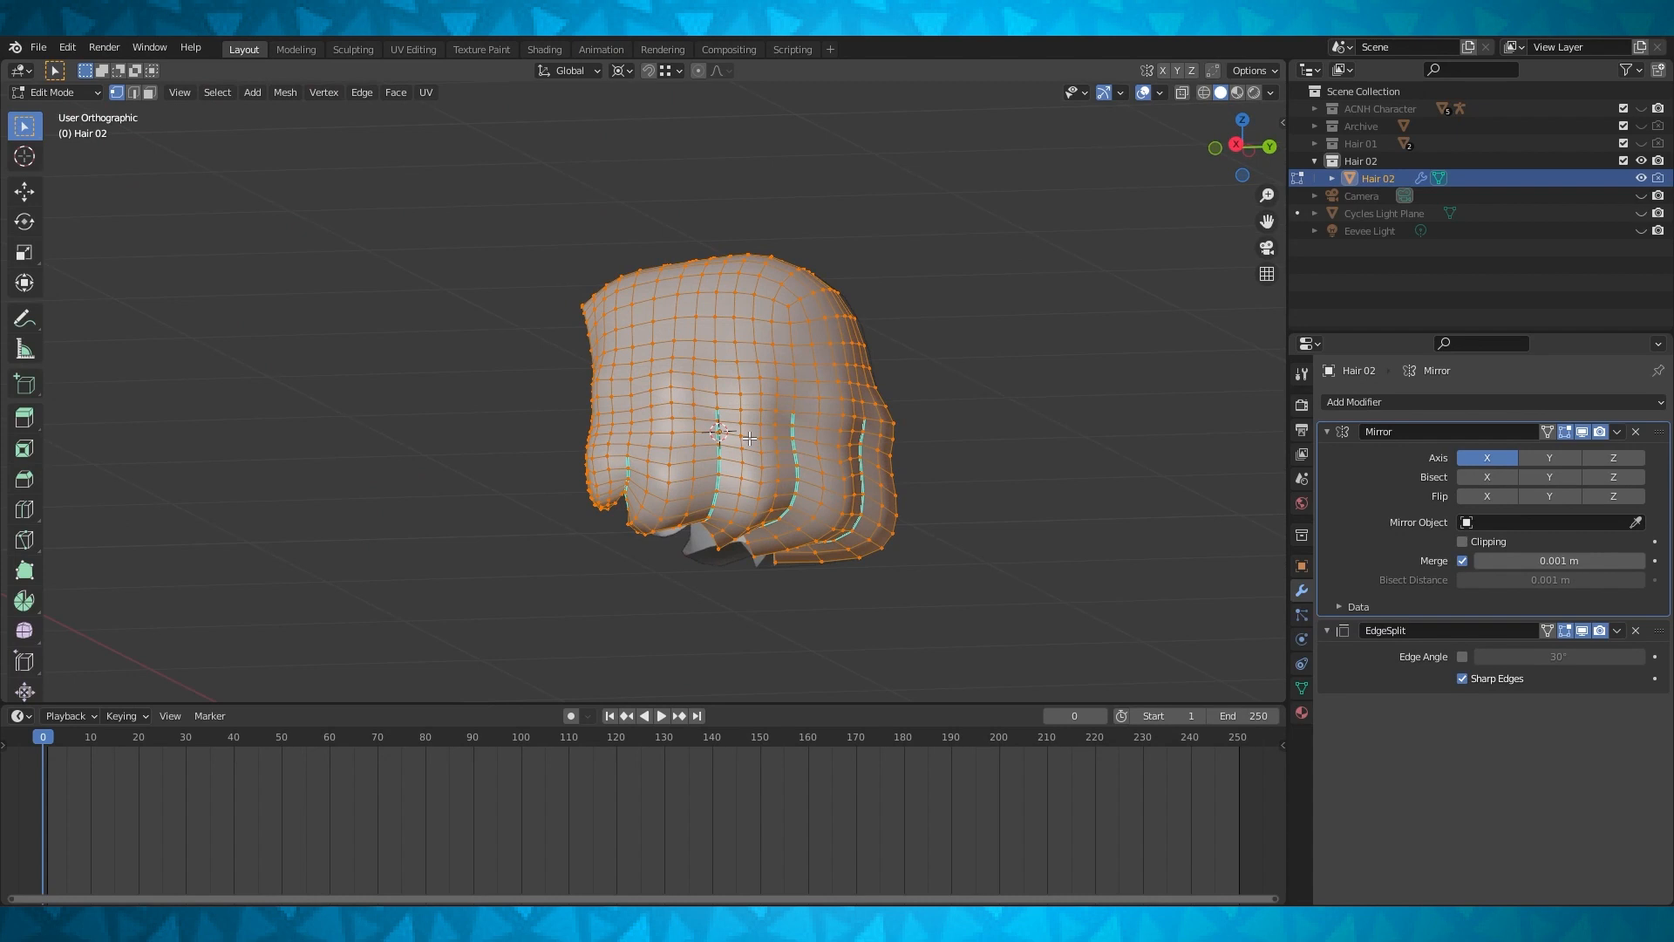
scroll(750, 438, "up", 2)
middle_click_drag(750, 438, 794, 348)
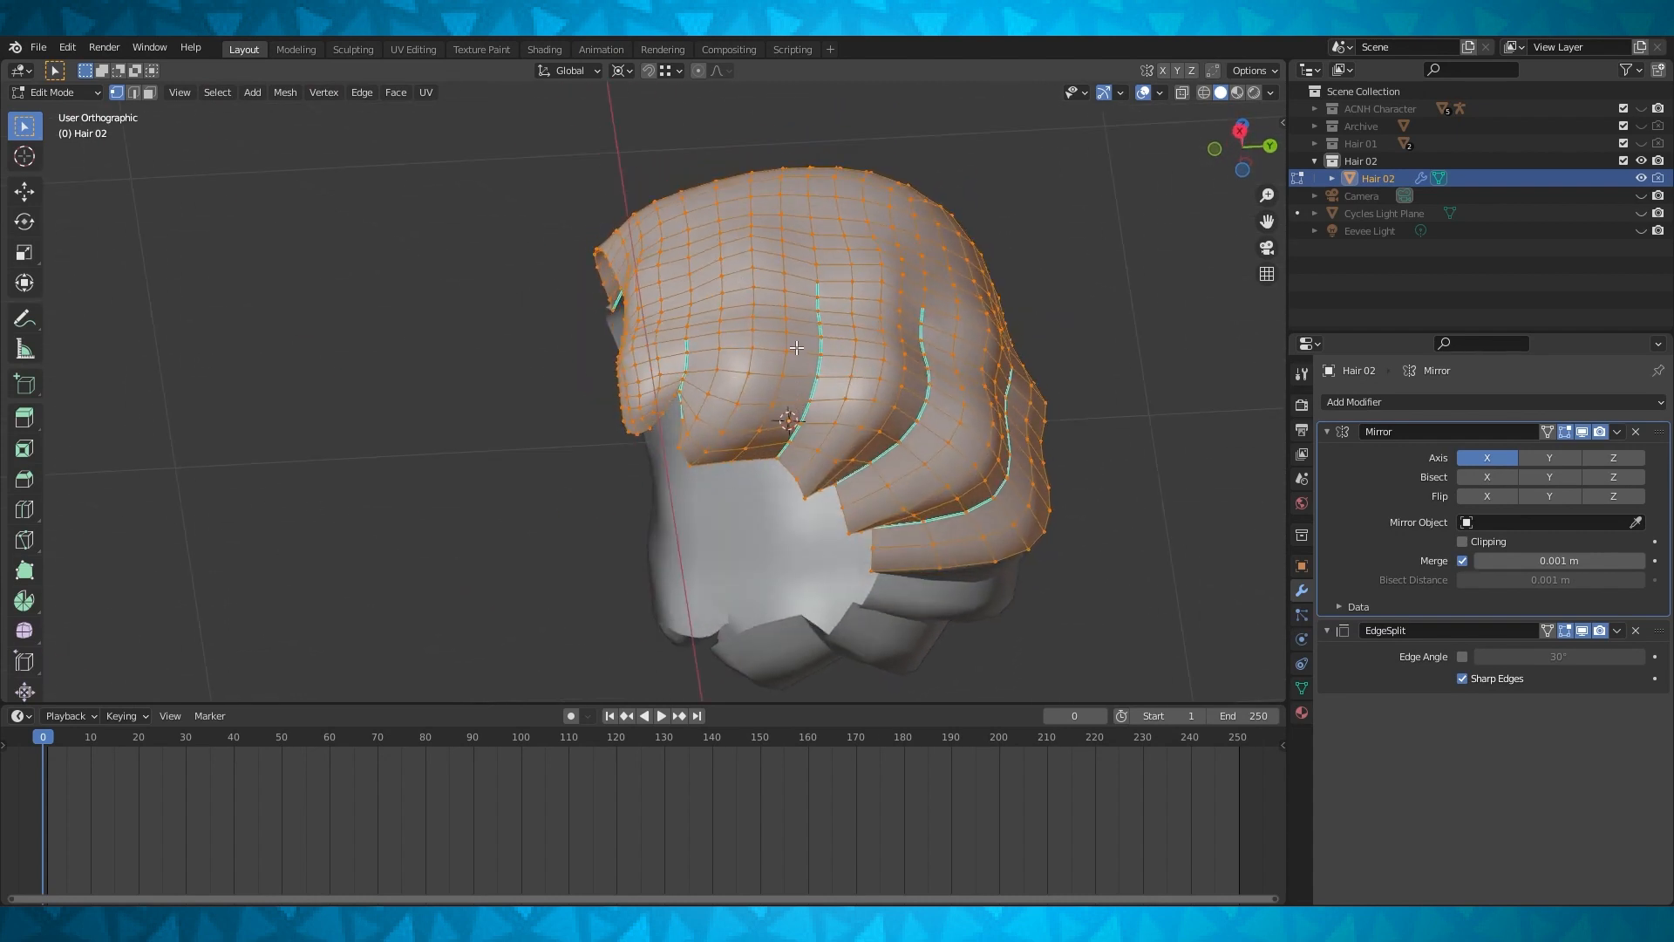
left_click(795, 362)
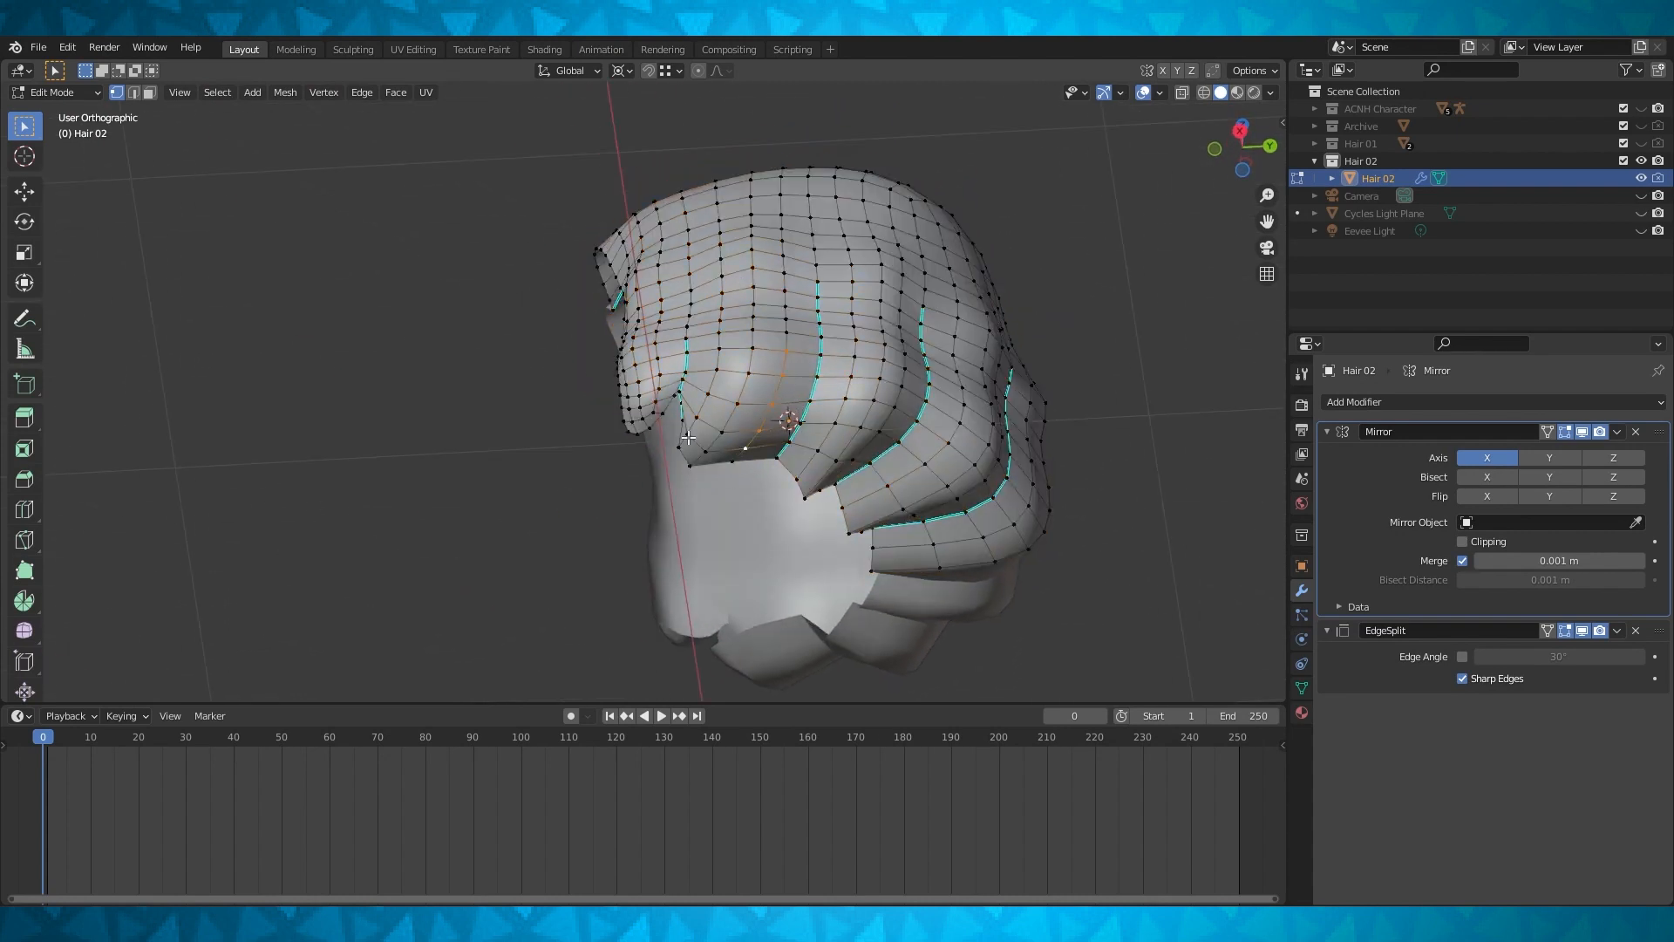
key("KP_7")
scroll(721, 348, "up", 4)
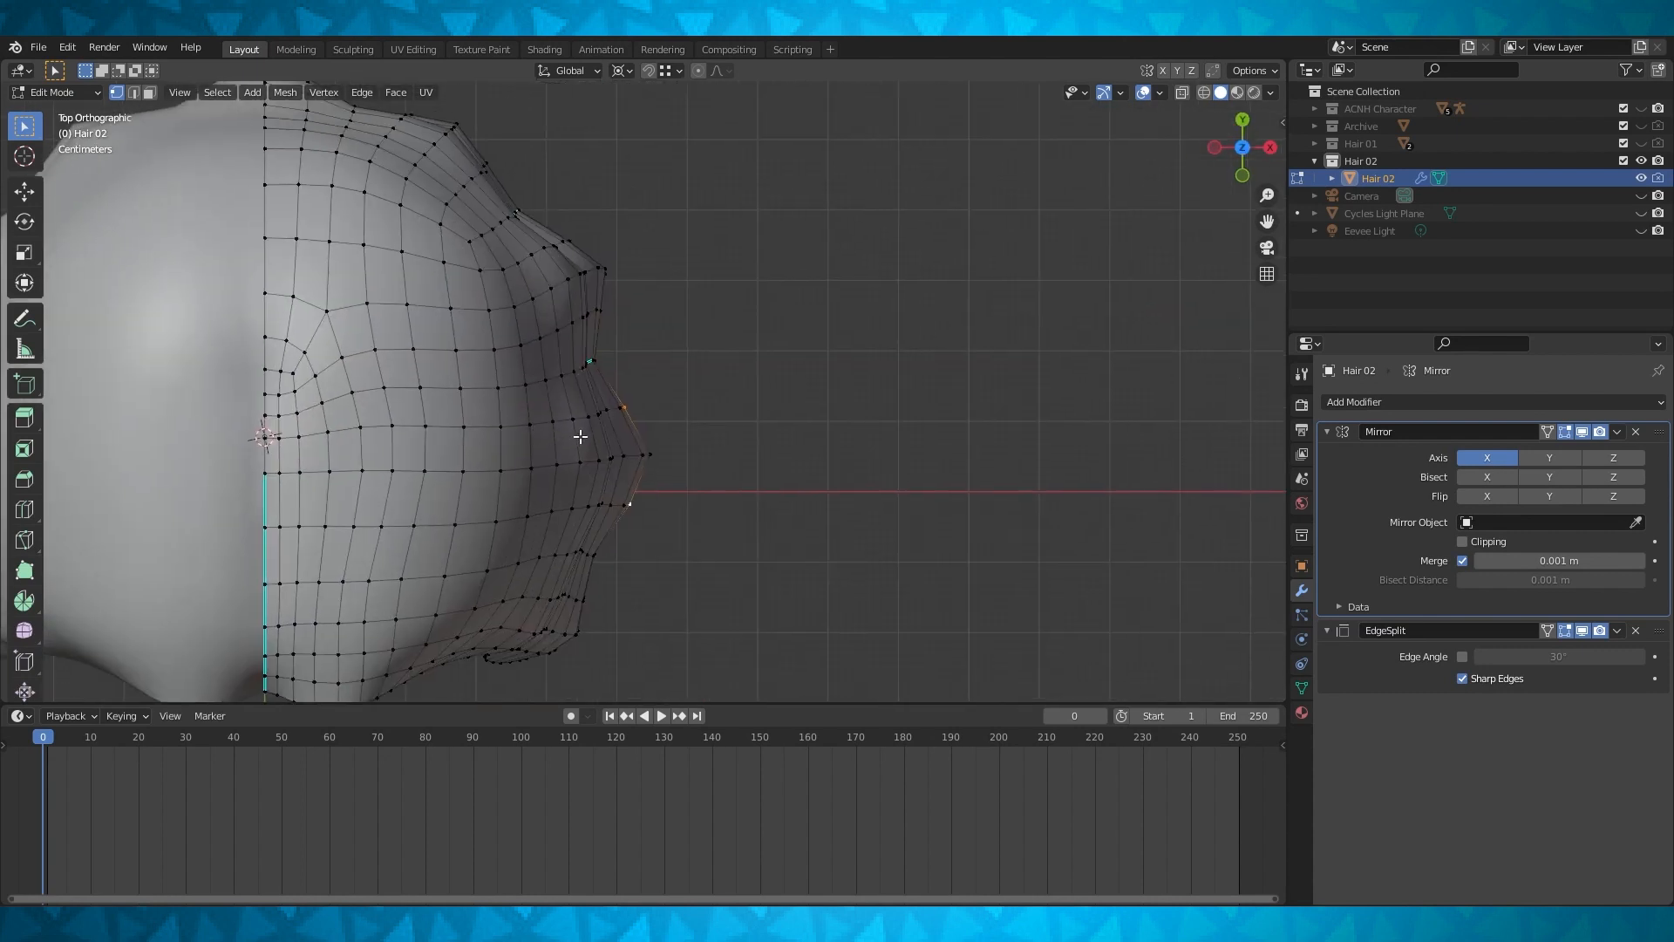
key("g")
middle_click_drag(716, 524, 829, 367, "shift")
left_click(797, 515)
Check the second strand in Object Mode and move its selected vertex columns about -0.009 m along the Z axis
key("Tab")
key("Tab")
key("g")
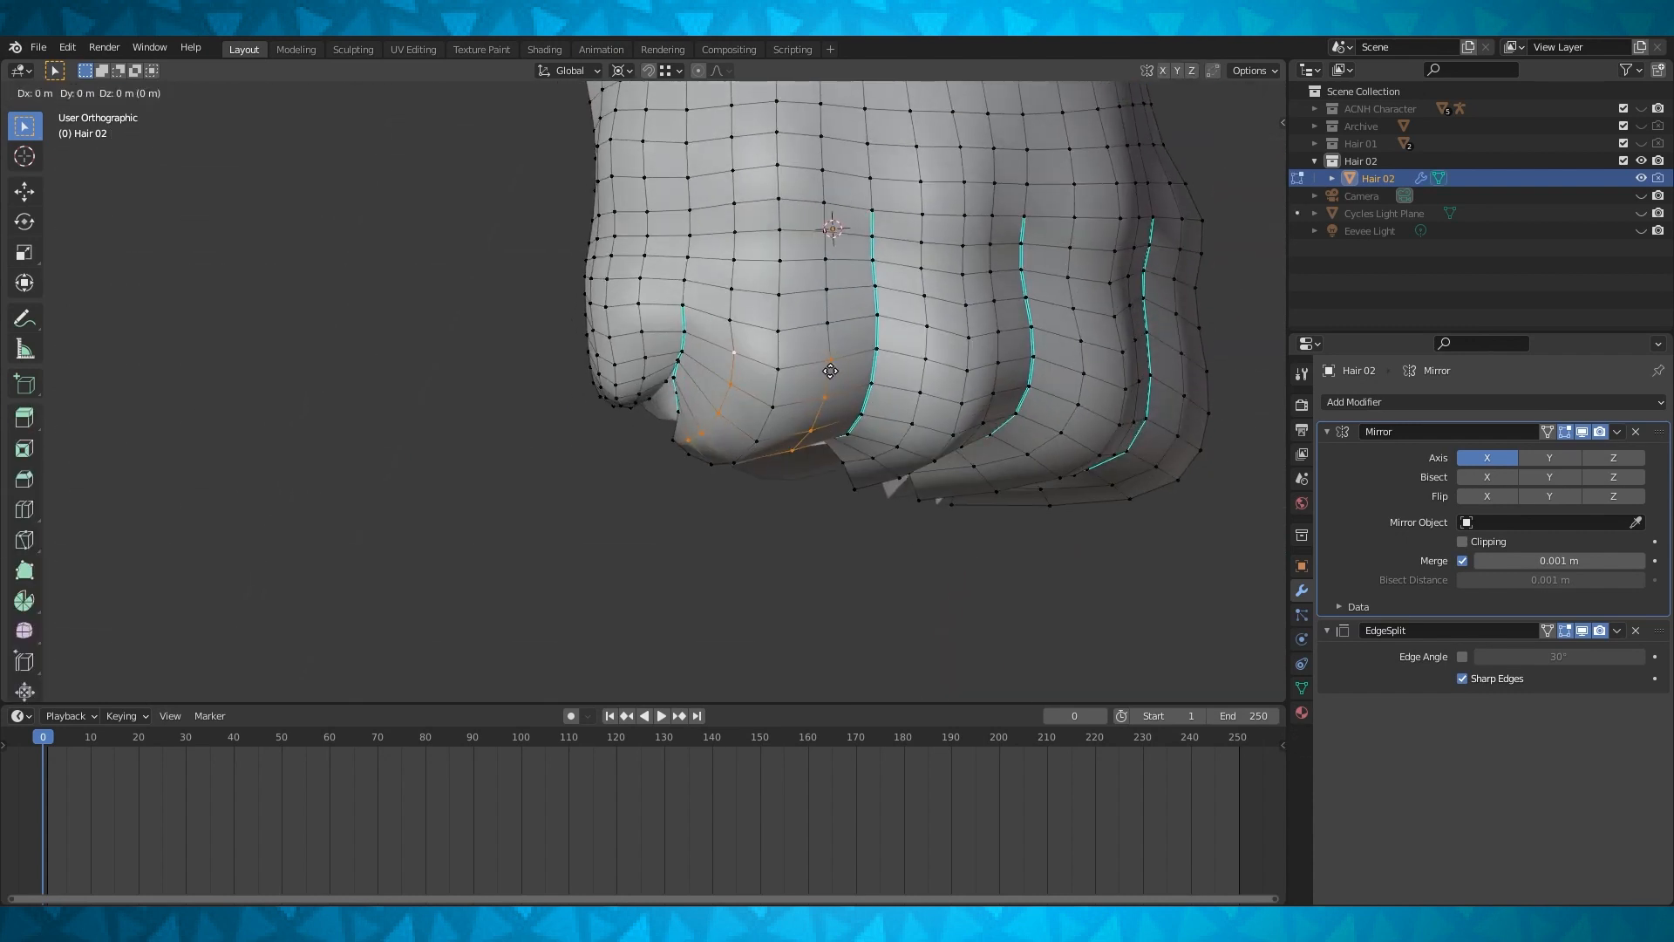
key("z")
left_click(834, 376)
middle_click_drag(834, 376, 653, 434)
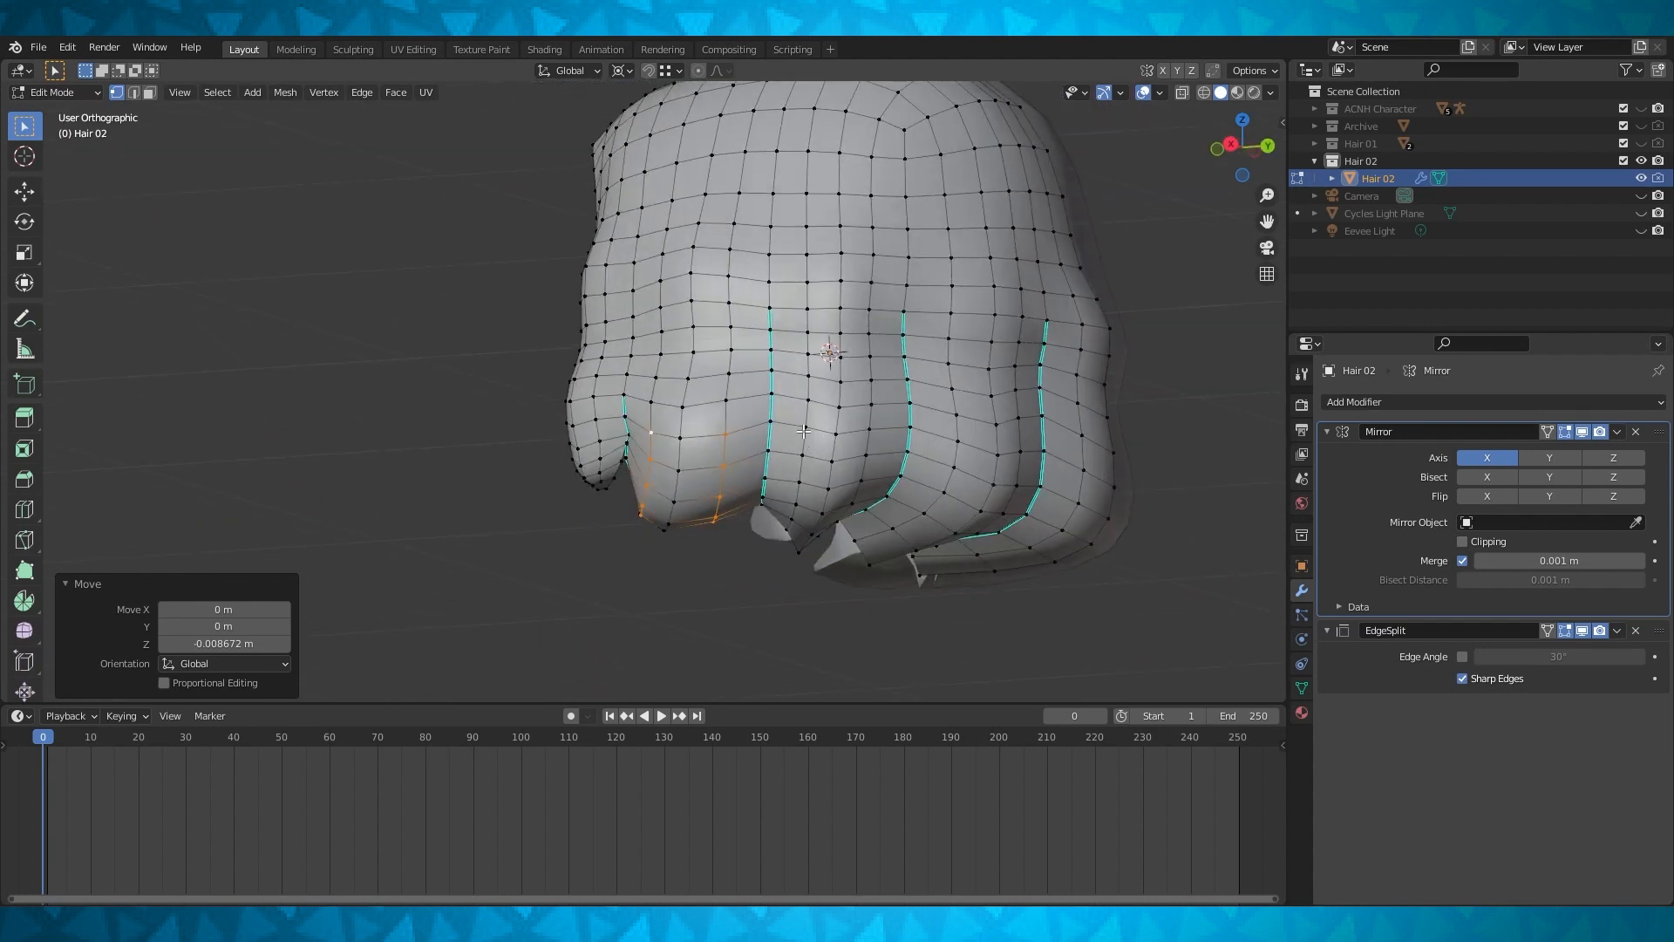
In the top view, move the third strand's front vertex column beside the crease about 0.011 m in X and 0.005 m in Y
middle_click_drag(816, 437, 804, 447)
key("KP_7")
scroll(784, 510, "up", 3)
key("g")
left_click(866, 511)
middle_click_drag(867, 511, 737, 301)
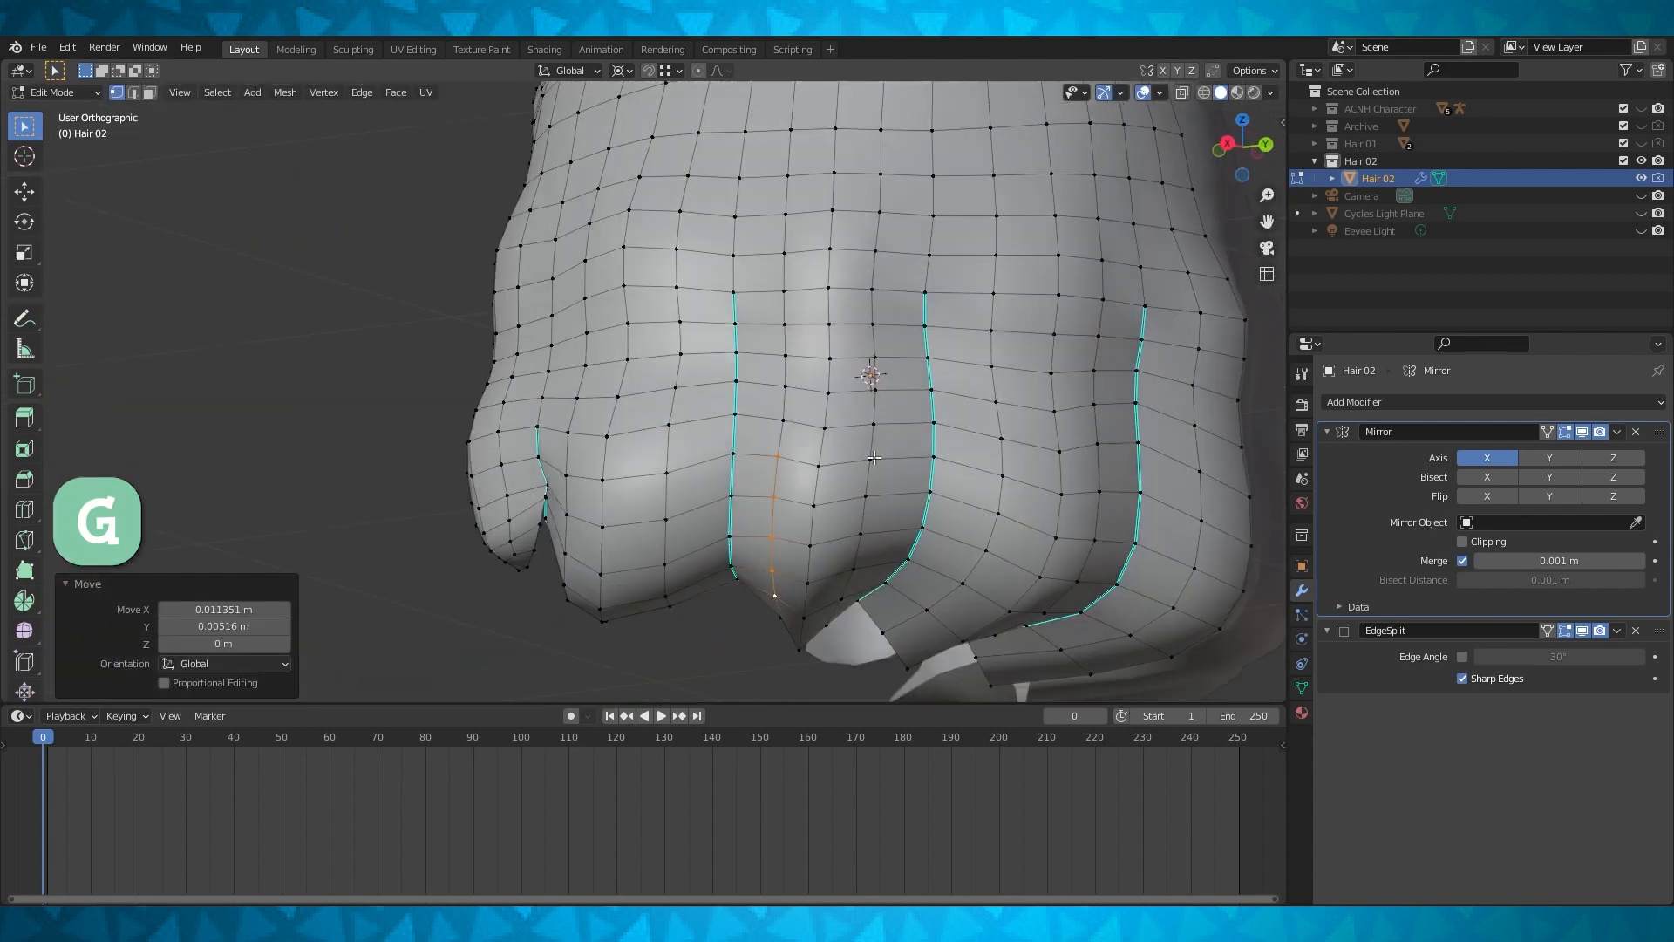
Select the third strand's rear vertex column, move it about 0.007 m in X and 0.006 m in Y, and refine the strand's shape
left_click(870, 459)
left_click(866, 497, "shift")
left_click(860, 533, "shift")
left_click(853, 571, "shift")
left_click(847, 597, "shift")
middle_click_drag(862, 598, 959, 589)
key("g")
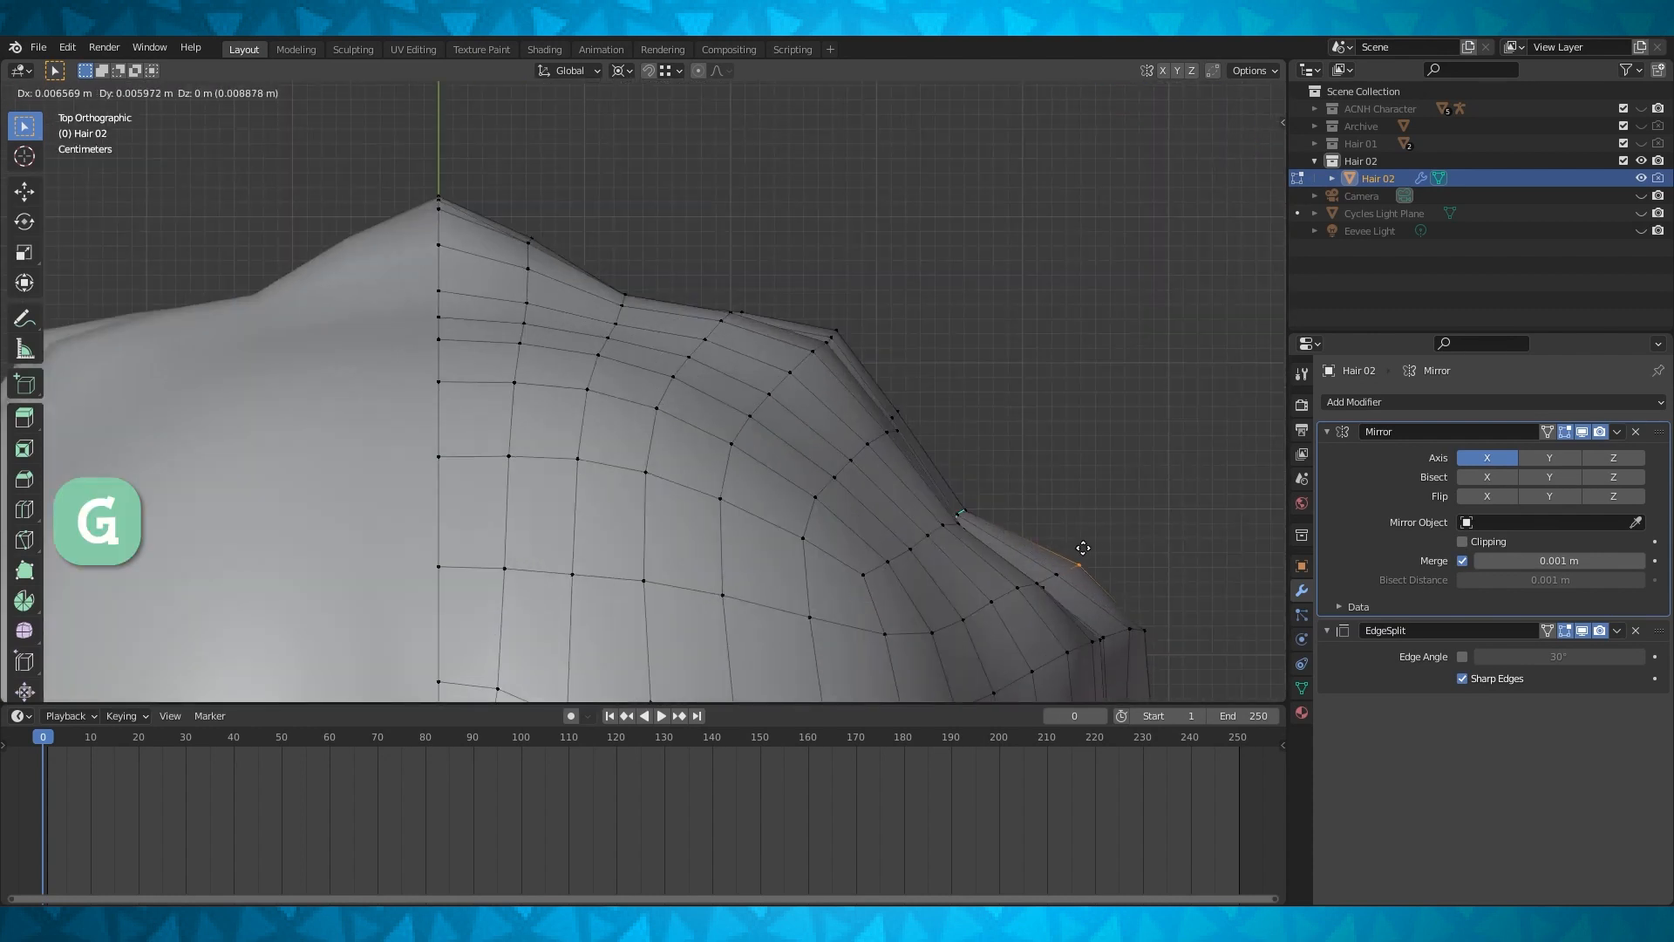
left_click(1081, 548)
middle_click_drag(1081, 548, 916, 392)
key("g")
left_click(1107, 499)
scroll(872, 523, "down", 3)
Select the centre back strand's lower vertex column beside the mirror line and move it about 0.003 m in Y in the top view
middle_click_drag(816, 530, 832, 475)
left_click(894, 498)
left_click(890, 526, "shift")
left_click(887, 550, "shift")
key("KP_7")
key("g")
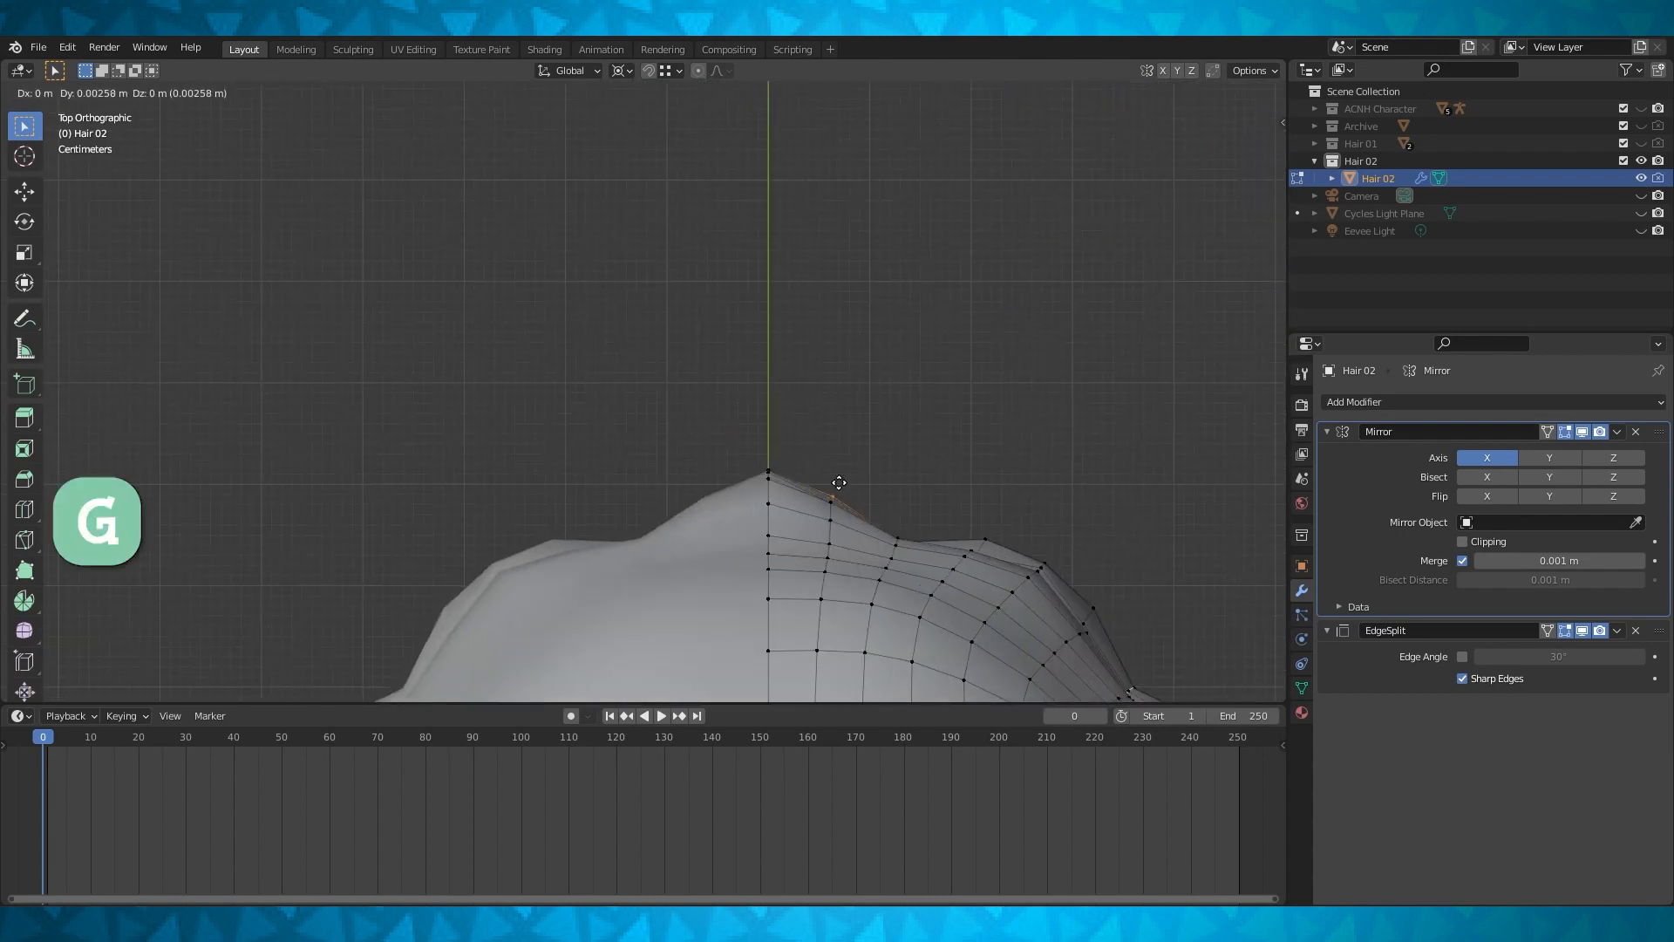
left_click(844, 479)
Check the hair in Object Mode, move two lower edge vertices of the strands along the Z axis, and inspect the strand tips
key("Tab")
scroll(1006, 500, "down", 5)
middle_click_drag(1006, 500, 802, 362)
key("Tab")
scroll(807, 449, "up", 4)
middle_click_drag(789, 523, 715, 458)
left_click(775, 486)
left_click(846, 495, "shift")
key("g")
key("z")
left_click(761, 459)
key("Tab")
middle_click_drag(890, 454, 742, 473)
key("Tab")
key("Tab")
scroll(741, 474, "down", 2)
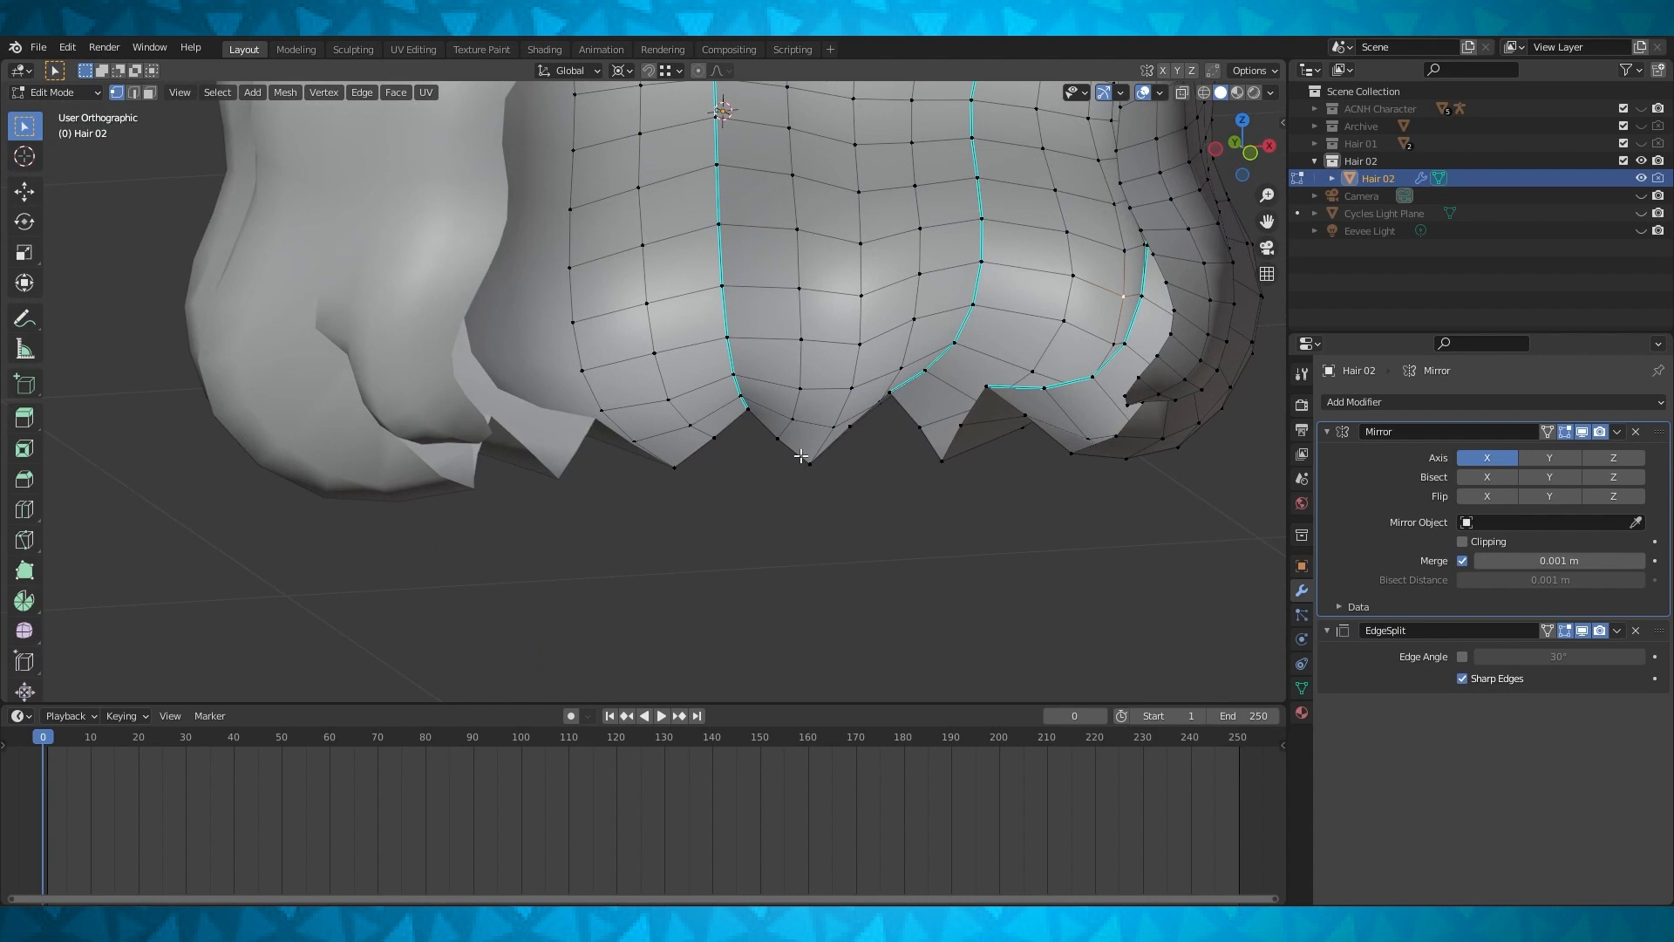
middle_click_drag(801, 455, 779, 456)
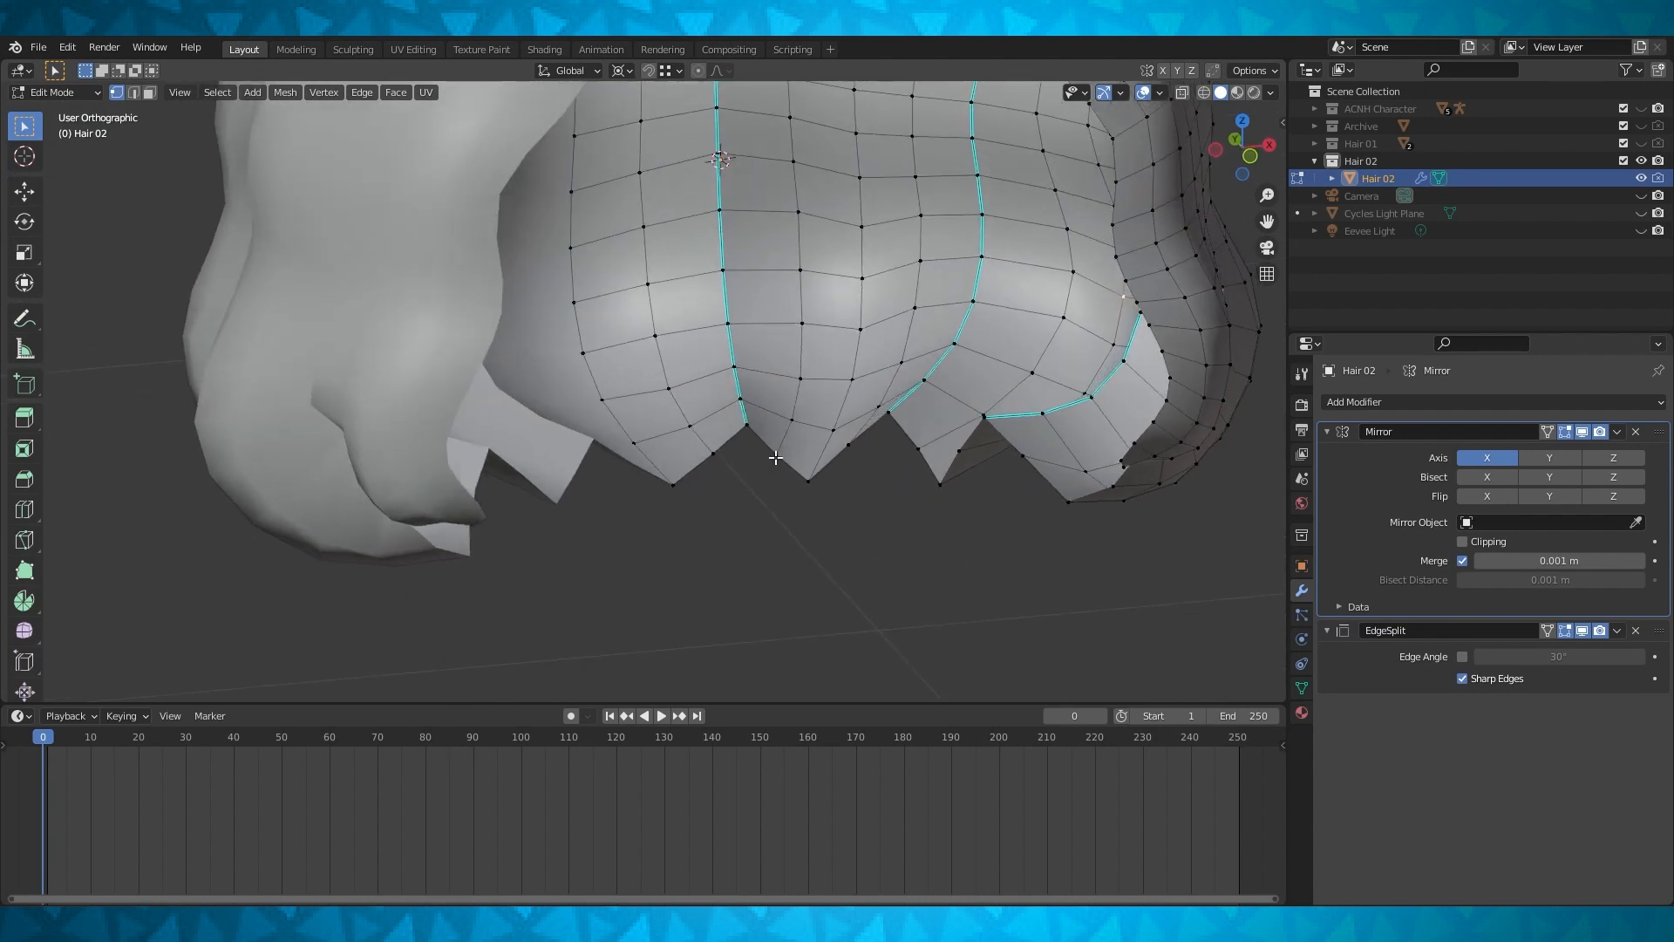
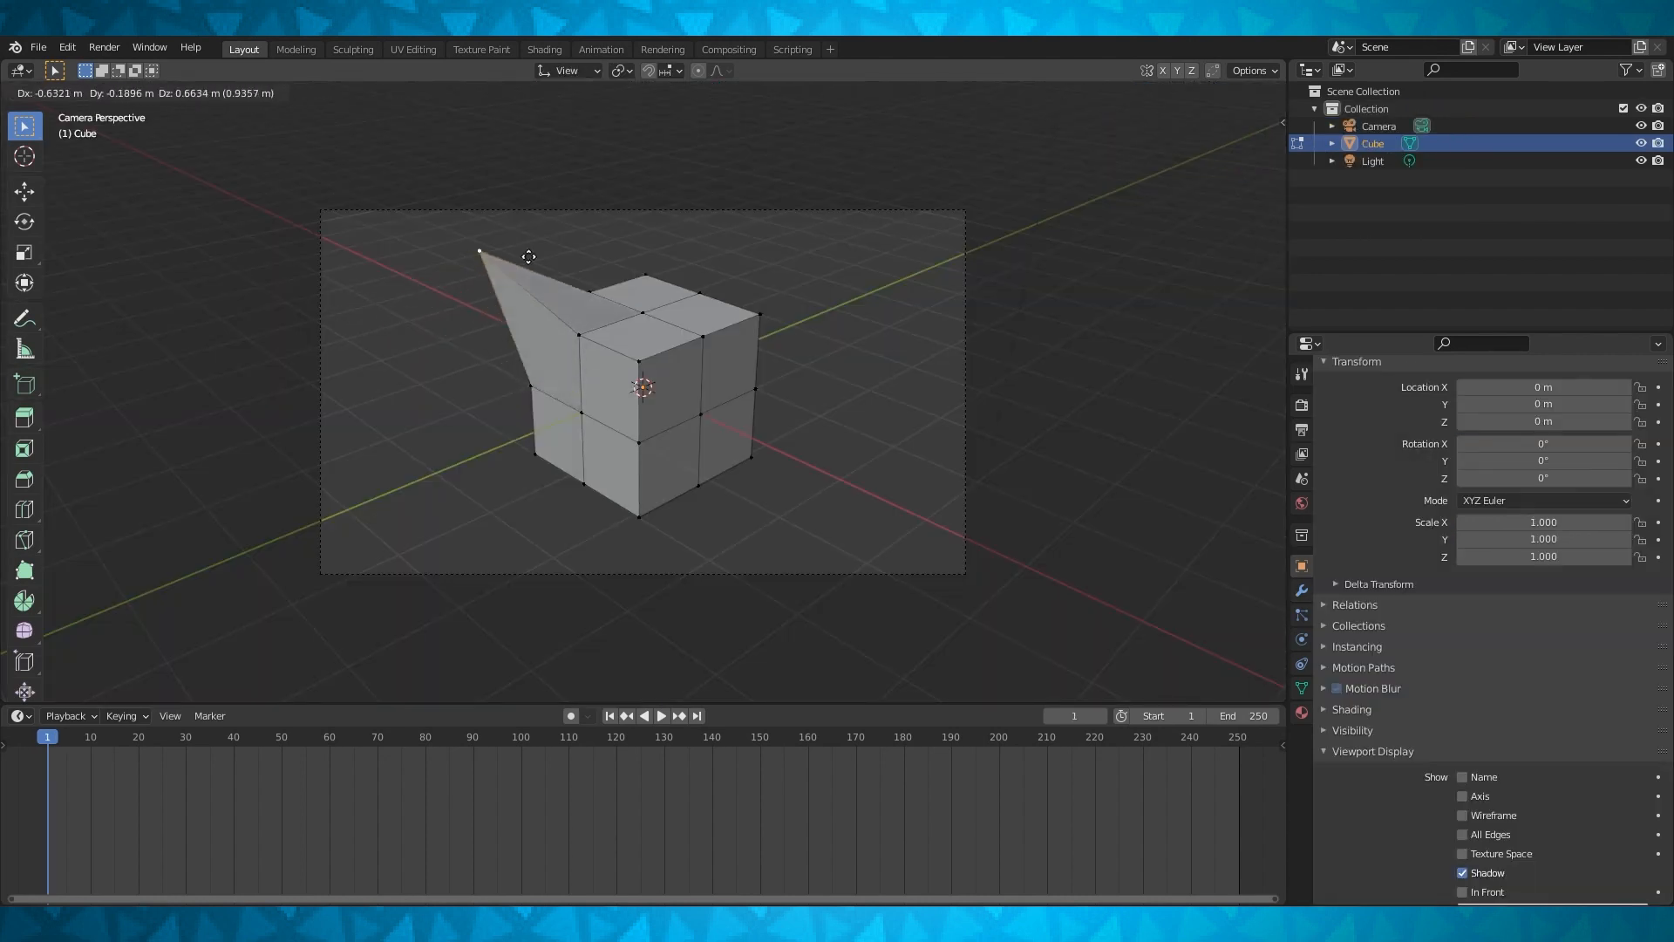
In the cube scene, cancel the vertex move, select the camera in Object Mode and examine its local axes
right_click(522, 280)
scroll(522, 281, "down", 4)
middle_click_drag(730, 286, 815, 295)
scroll(815, 296, "down", 3)
middle_click_drag(1093, 306, 842, 488, "shift")
scroll(791, 348, "up", 2)
scroll(975, 334, "down", 3)
key("Tab")
left_click(789, 351)
middle_click_drag(788, 349, 890, 306)
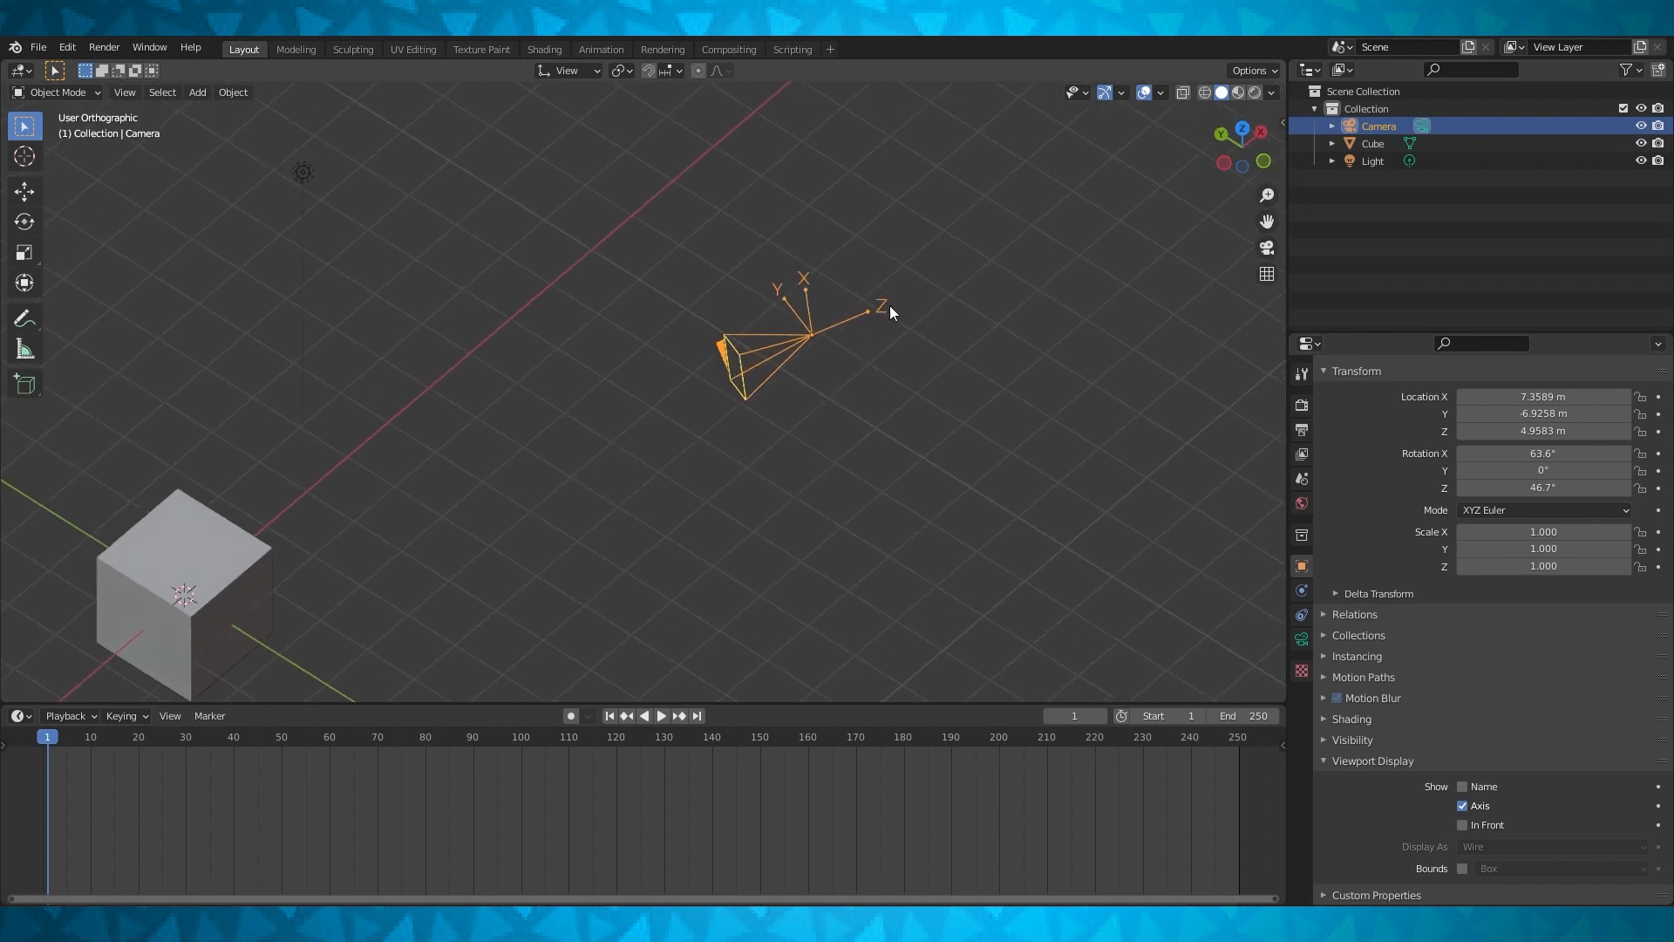
middle_click_drag(673, 378, 977, 278)
Return to the camera view with the cube in Edit Mode and try to move its upper corner vertex freely
left_click(188, 550)
key("KP_0")
key("Tab")
key("g")
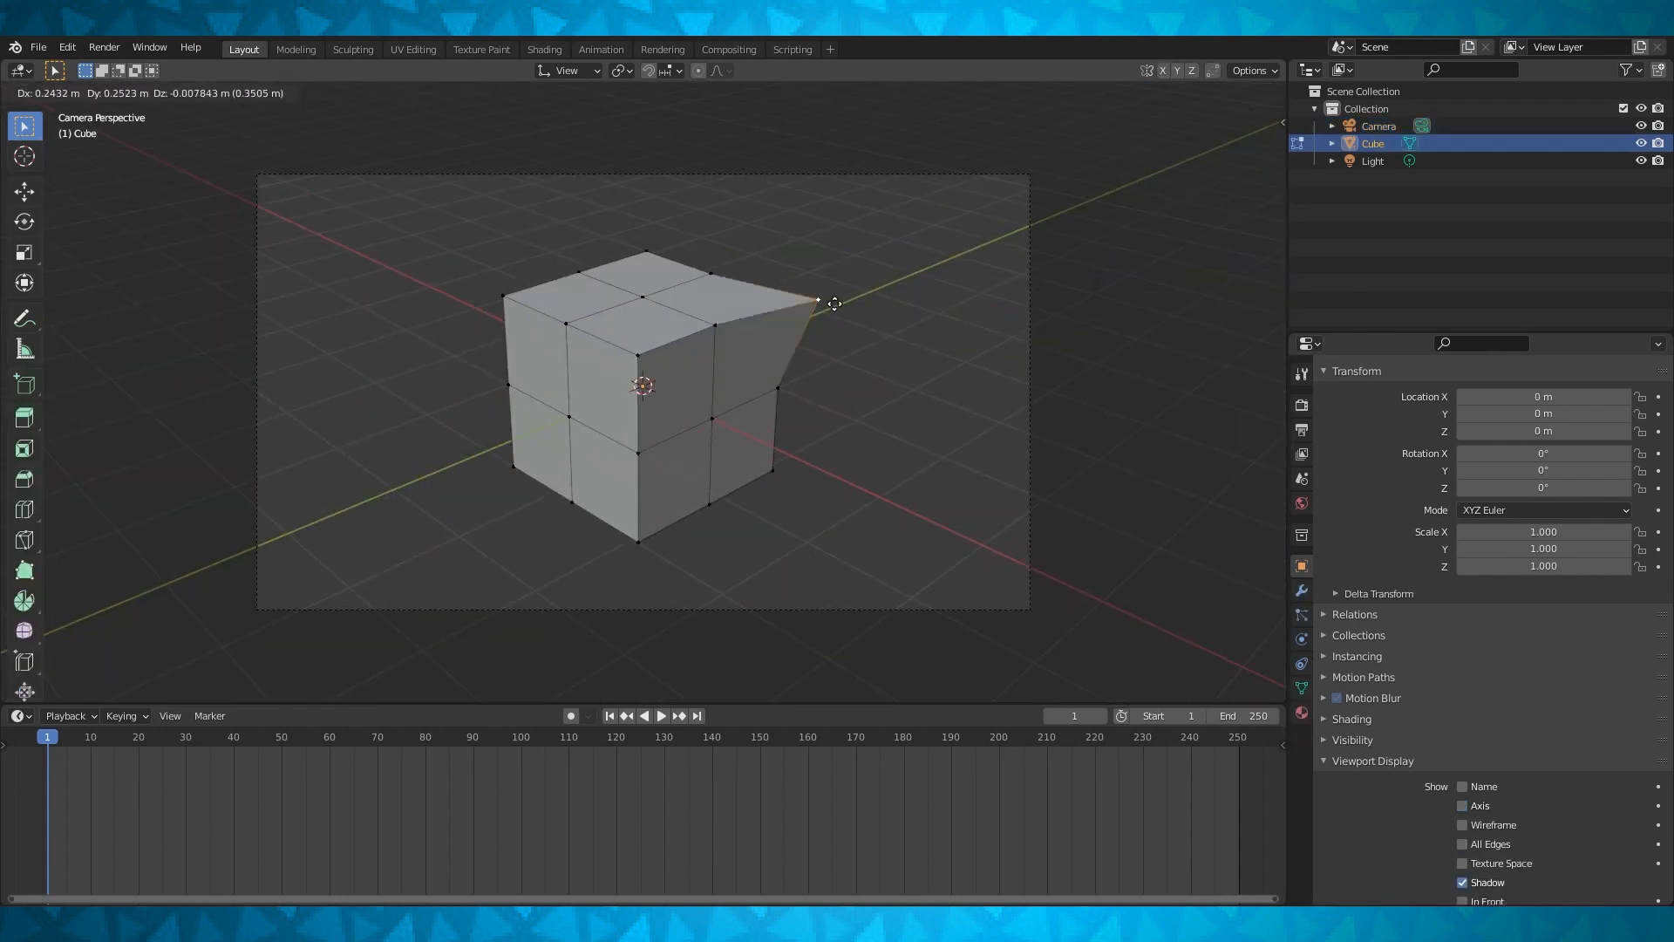
right_click(659, 302)
From a side-on angle outside the camera view, move two of the cube's upper vertices freely in the view plane
middle_click_drag(695, 330, 840, 302)
middle_click_drag(839, 302, 774, 281, "shift")
scroll(833, 353, "up", 2)
middle_click_drag(833, 353, 722, 342)
key("g")
left_click(784, 348)
left_click(565, 283)
key("g")
left_click(624, 340)
From other viewing angles, move three more of the cube's vertices freely to deform its shape
middle_click_drag(999, 316, 957, 266)
left_click(975, 258)
key("g")
left_click(922, 321)
left_click(1078, 269)
key("g")
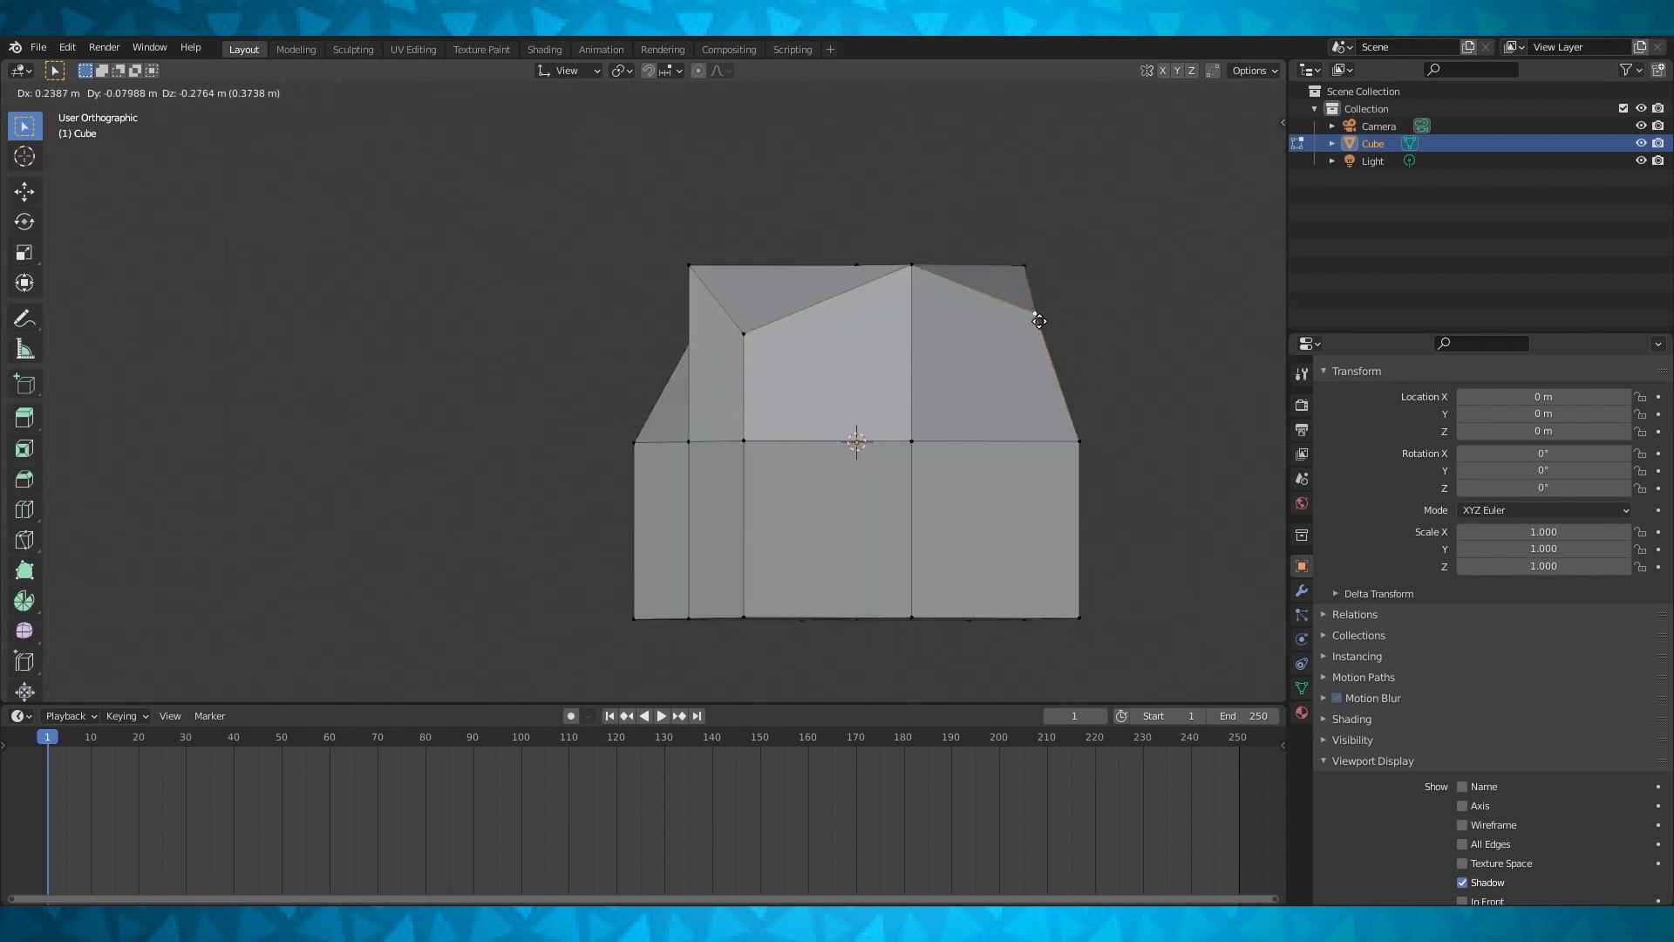
left_click(1033, 324)
middle_click_drag(1038, 338, 1010, 448)
scroll(1011, 447, "down", 4)
middle_click_drag(831, 418, 1132, 383)
left_click(926, 454)
key("g")
left_click(910, 462)
middle_click_drag(907, 460, 1110, 467)
On the Hair 02 mesh, move the vertices beside the back strand's tip to taper the strand into a smooth point
key("g")
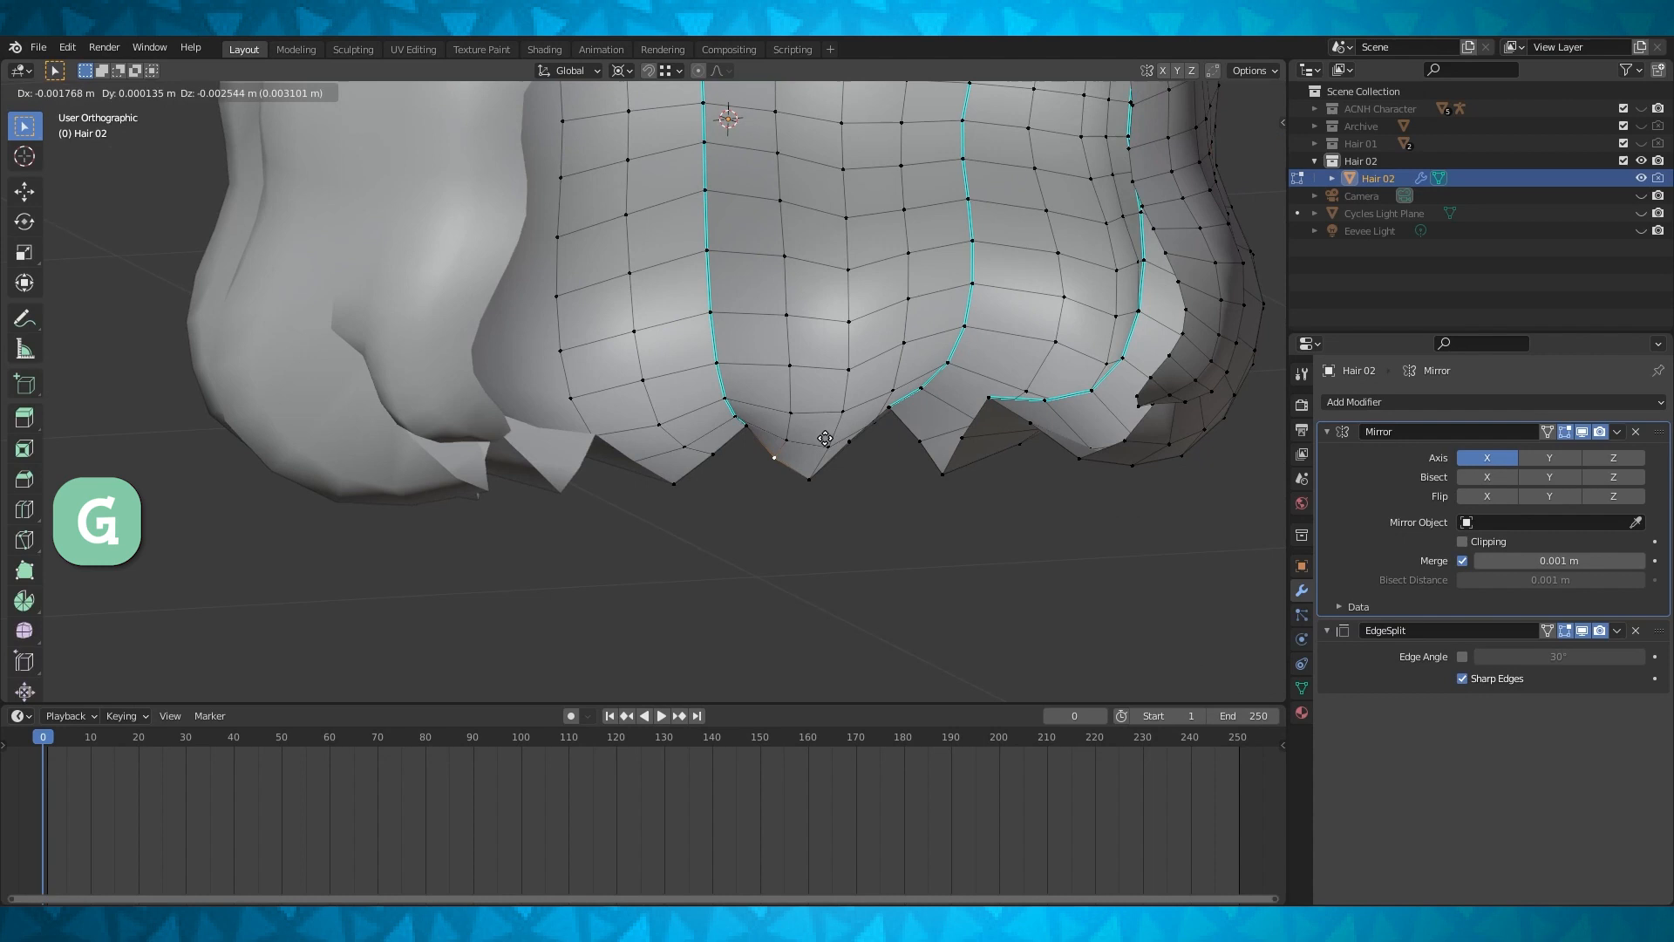
left_click(850, 446)
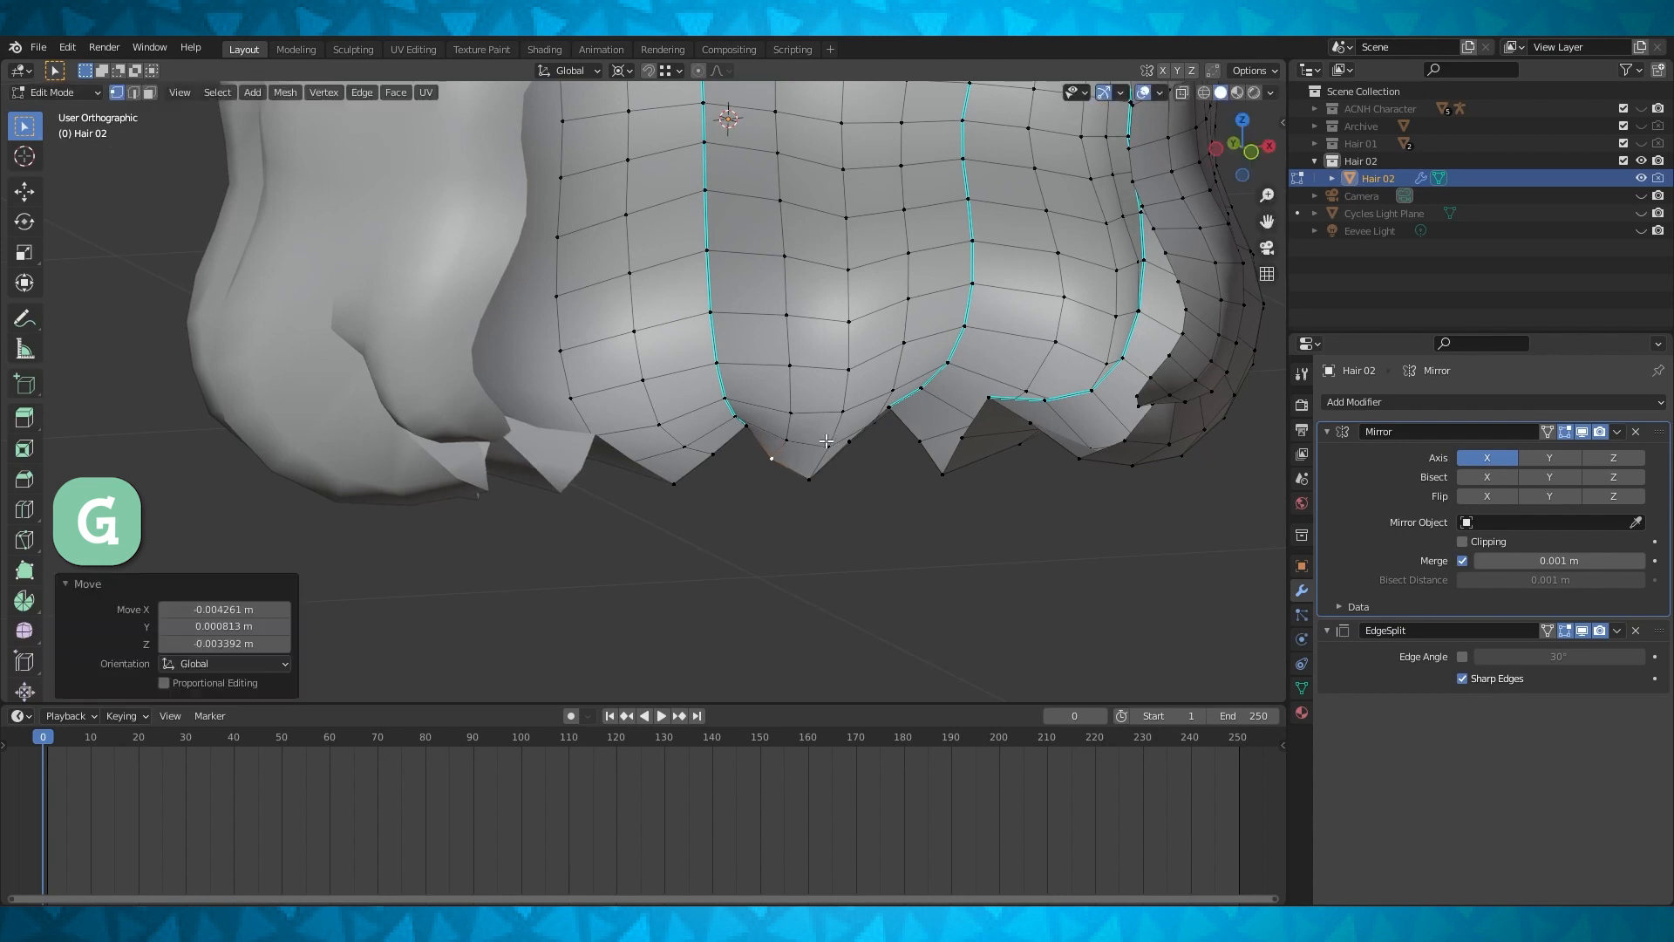
middle_click_drag(854, 442, 846, 475)
key("g")
left_click(896, 444)
key("g")
left_click(916, 445)
left_click(878, 460)
key("g")
left_click(876, 464)
Adjust the next strand's tip vertex, then select the hair's whole open boundary loop and mark it sharp
left_click(965, 457)
middle_click_drag(960, 458, 861, 468, "shift")
middle_click_drag(861, 467, 923, 446)
key("g")
left_click(855, 492)
left_click(613, 449, "alt")
key("ctrl+e")
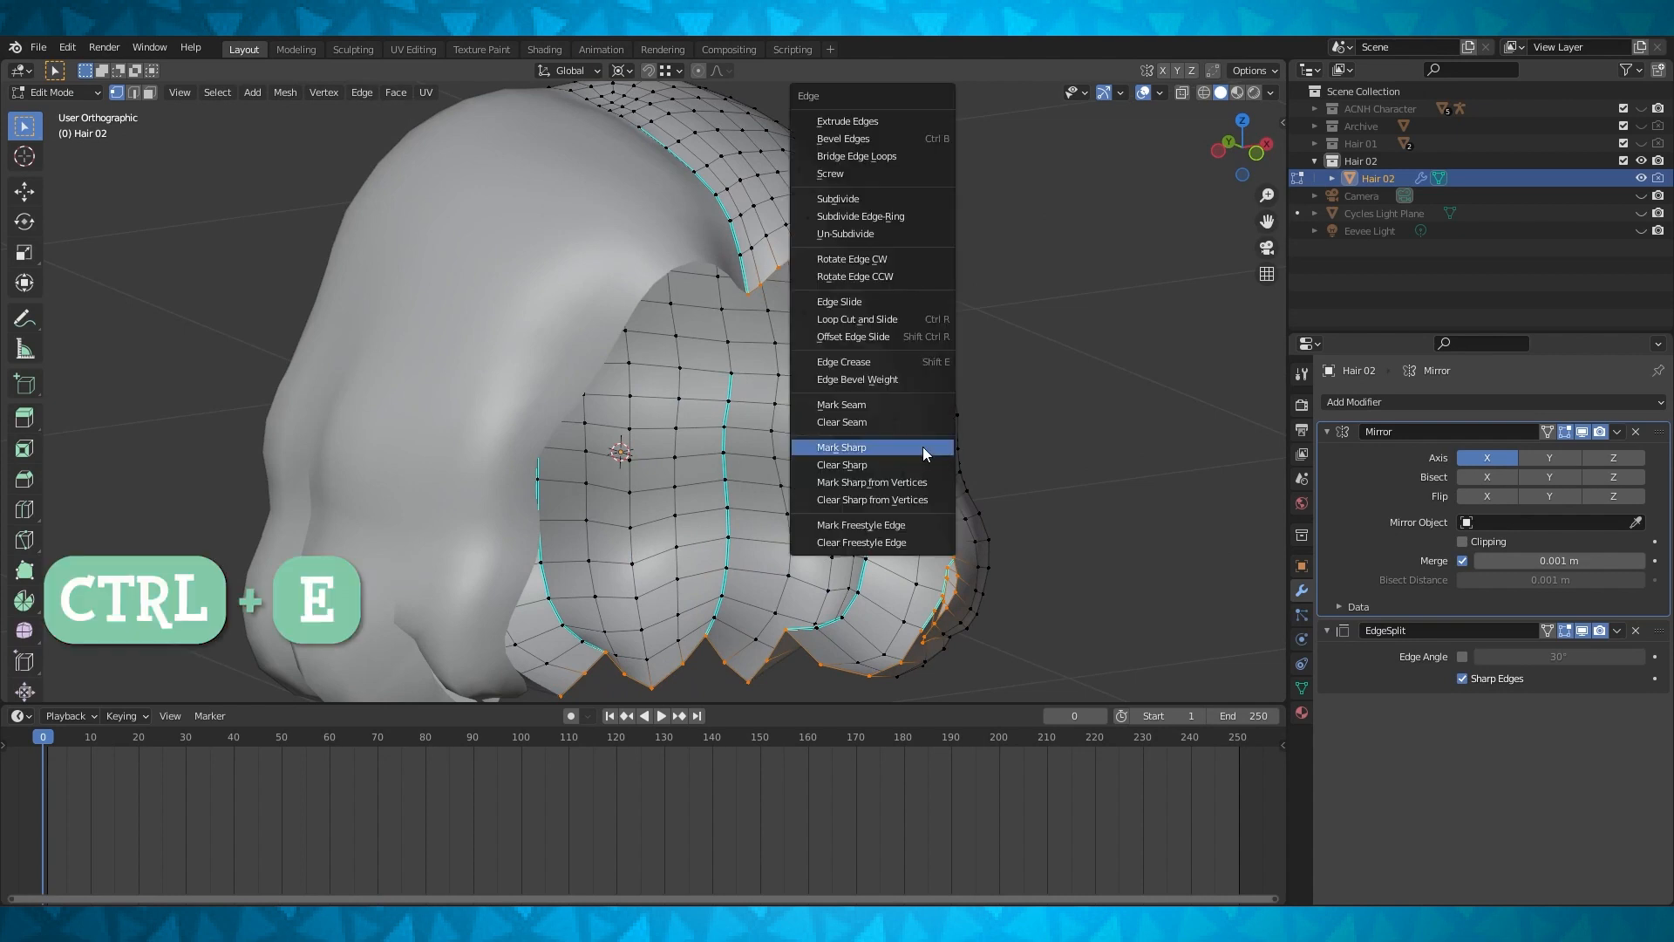
left_click(866, 448)
Extend a new vertex from the notch beside the centre strand's tip and move it about -0.060 m along the X axis
scroll(874, 518, "down", 2)
scroll(824, 524, "up", 2)
middle_click_drag(874, 518, 704, 527)
left_click(706, 556)
left_click(785, 523, "ctrl")
scroll(704, 527, "up", 2)
middle_click_drag(705, 527, 797, 499, "shift")
key("g")
key("x")
left_click(790, 496)
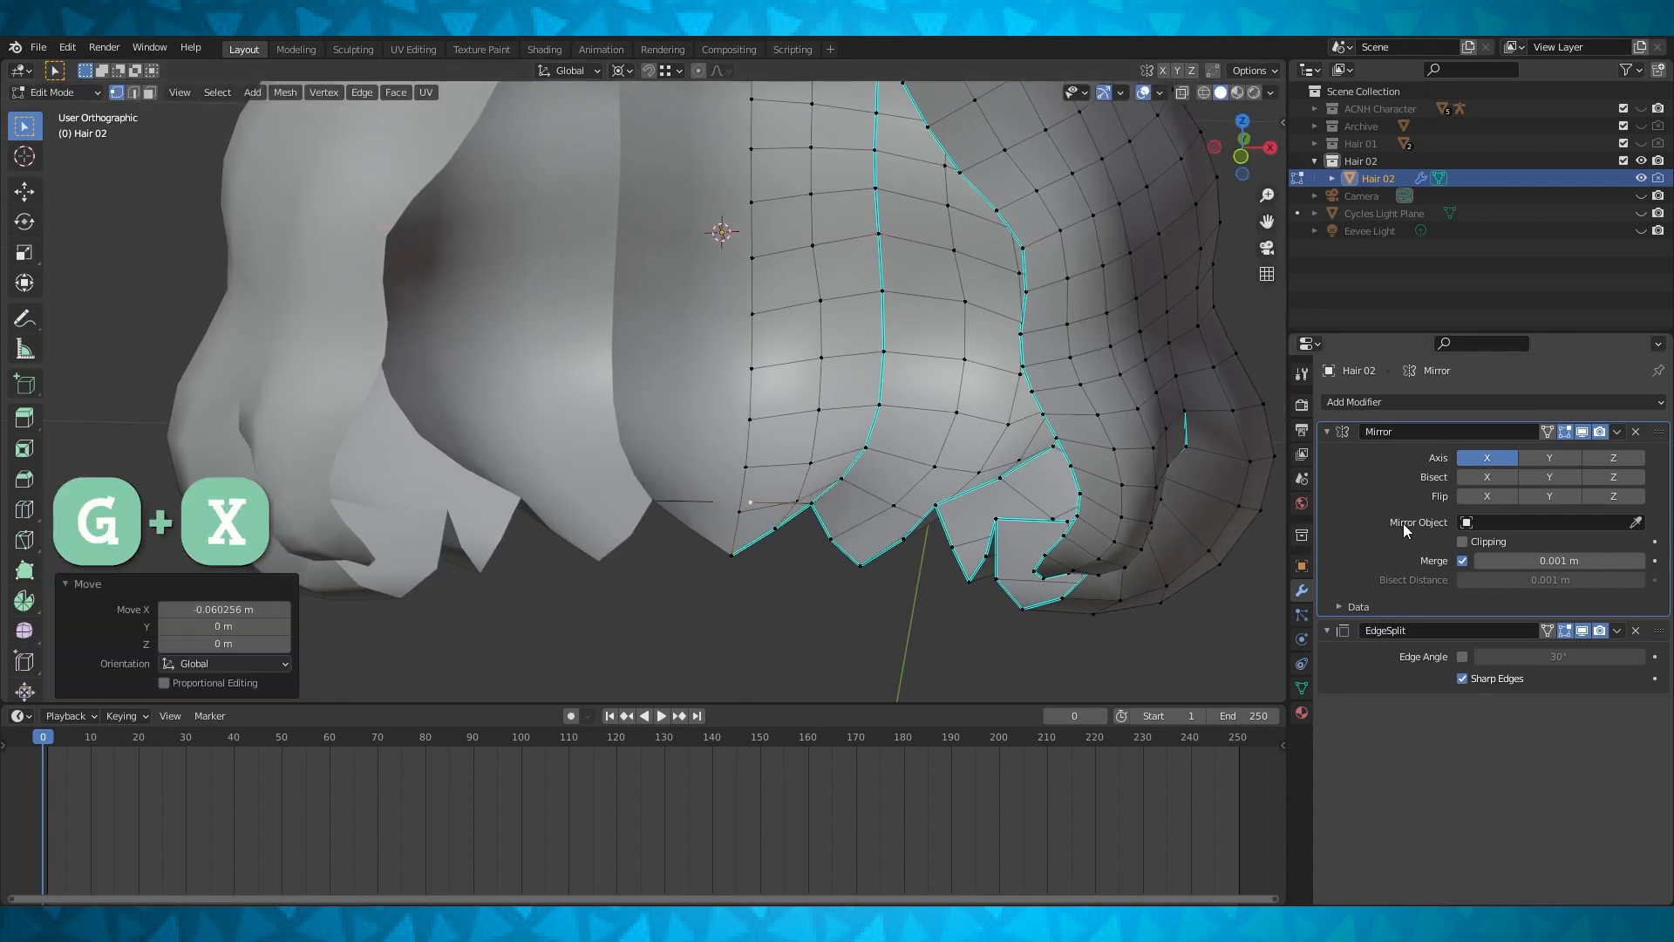
Enable Clipping on the Mirror modifier and move the new vertex along the X axis onto the mirror plane
left_click(1464, 541)
key("g")
key("x")
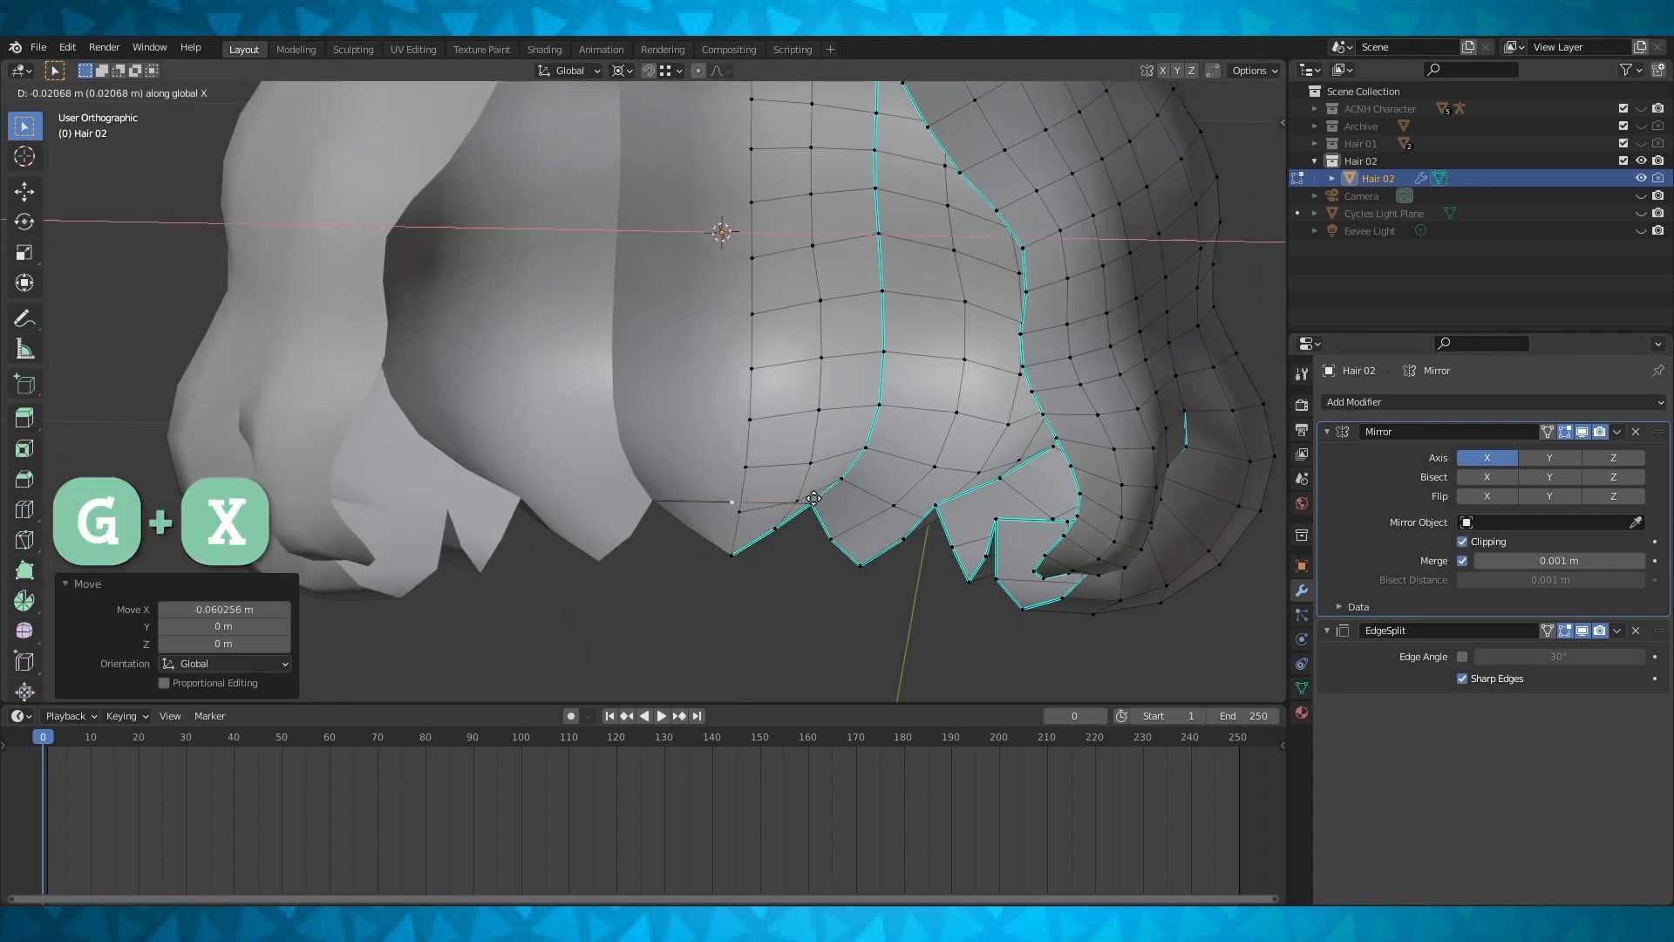
left_click(801, 499)
Select the centre strand's tip boundary up to the notch and fill it with an underside face
middle_click_drag(802, 499, 758, 523)
left_click(728, 554)
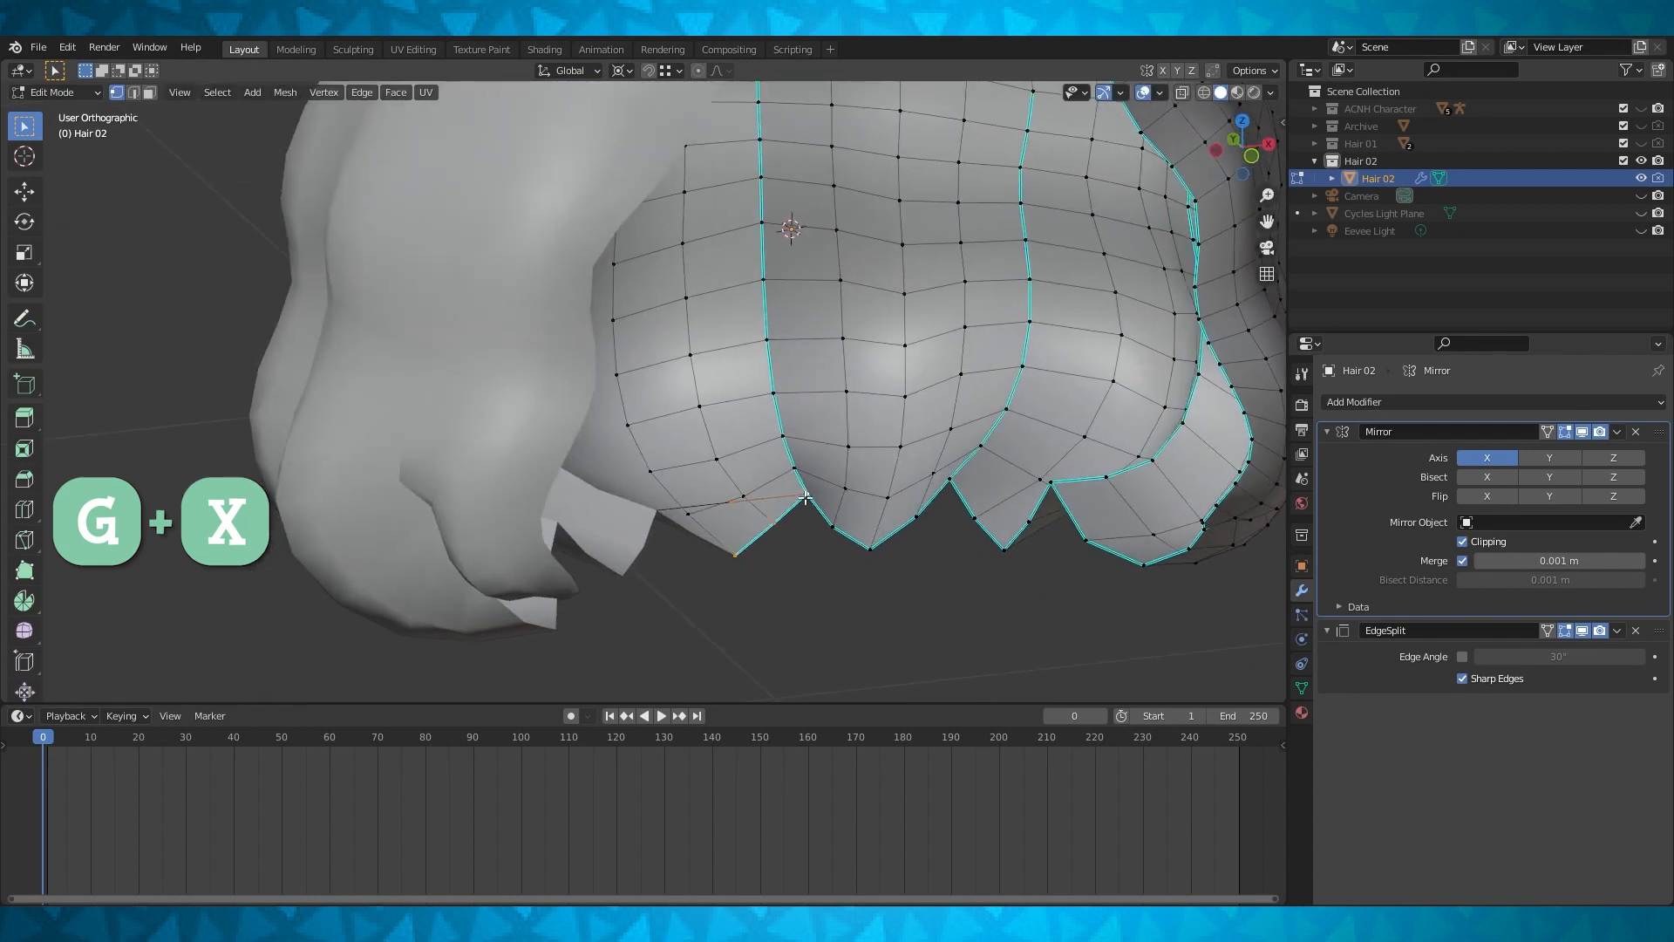
key("f")
middle_click_drag(805, 497, 781, 552)
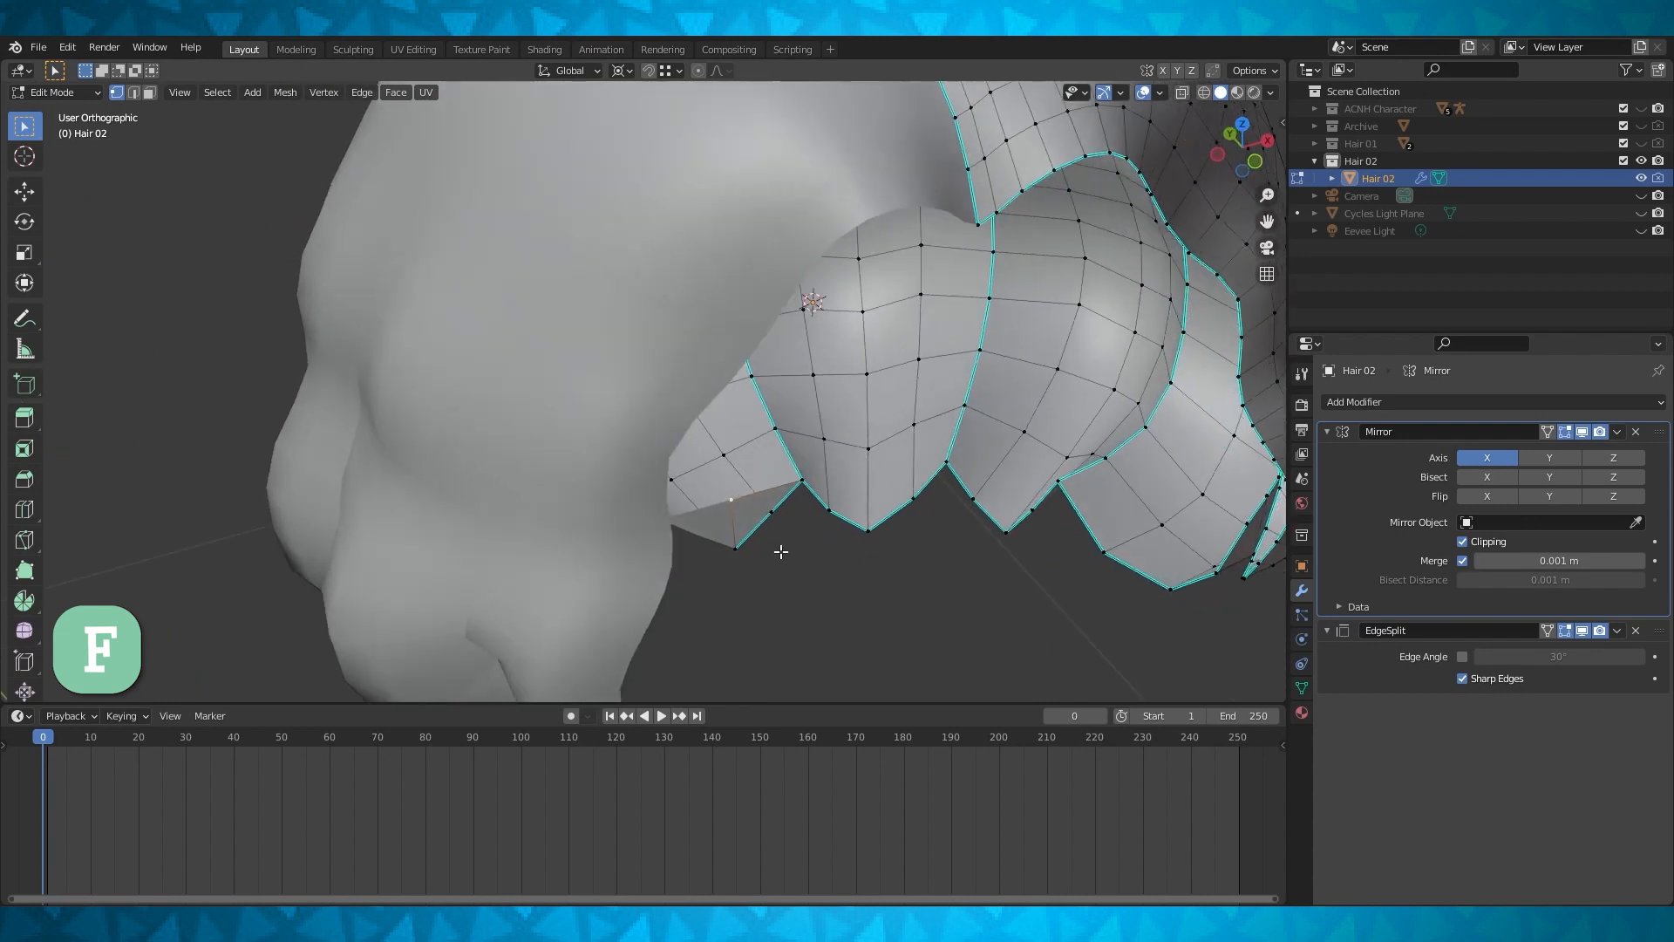
Move the face's centre vertex about 0.024 m along the Y axis and connect it to the strand's edge vertex
key("g")
key("y")
left_click(742, 515)
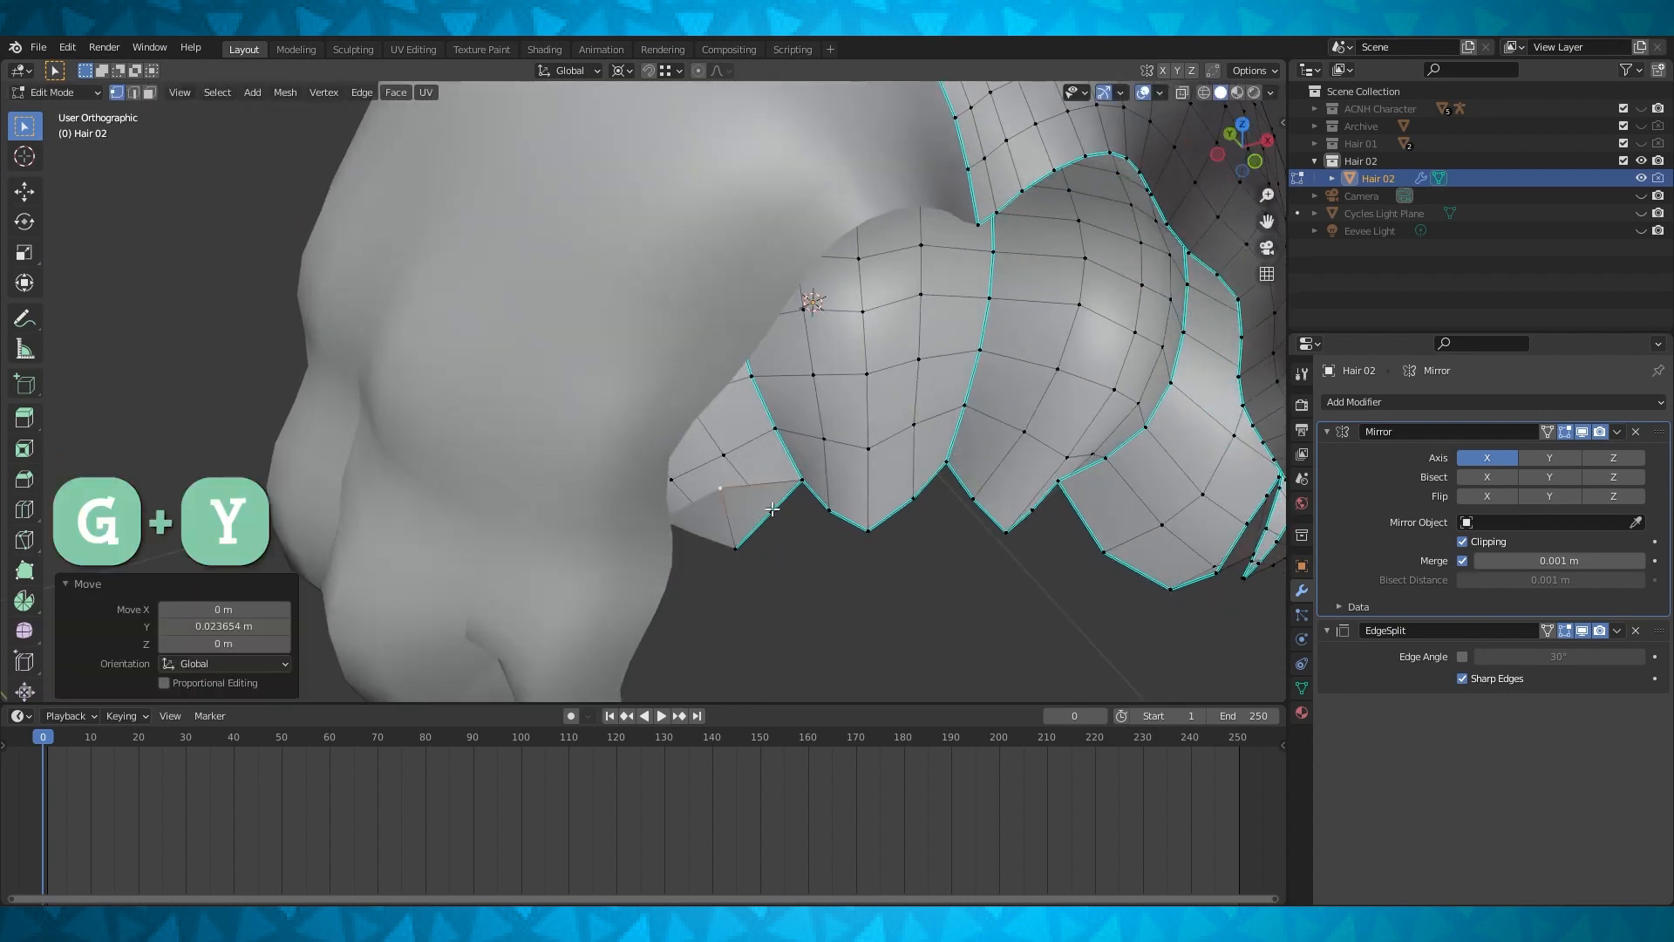
left_click(772, 508, "shift")
key("j")
middle_click_drag(815, 504, 715, 510)
key("Tab")
key("Tab")
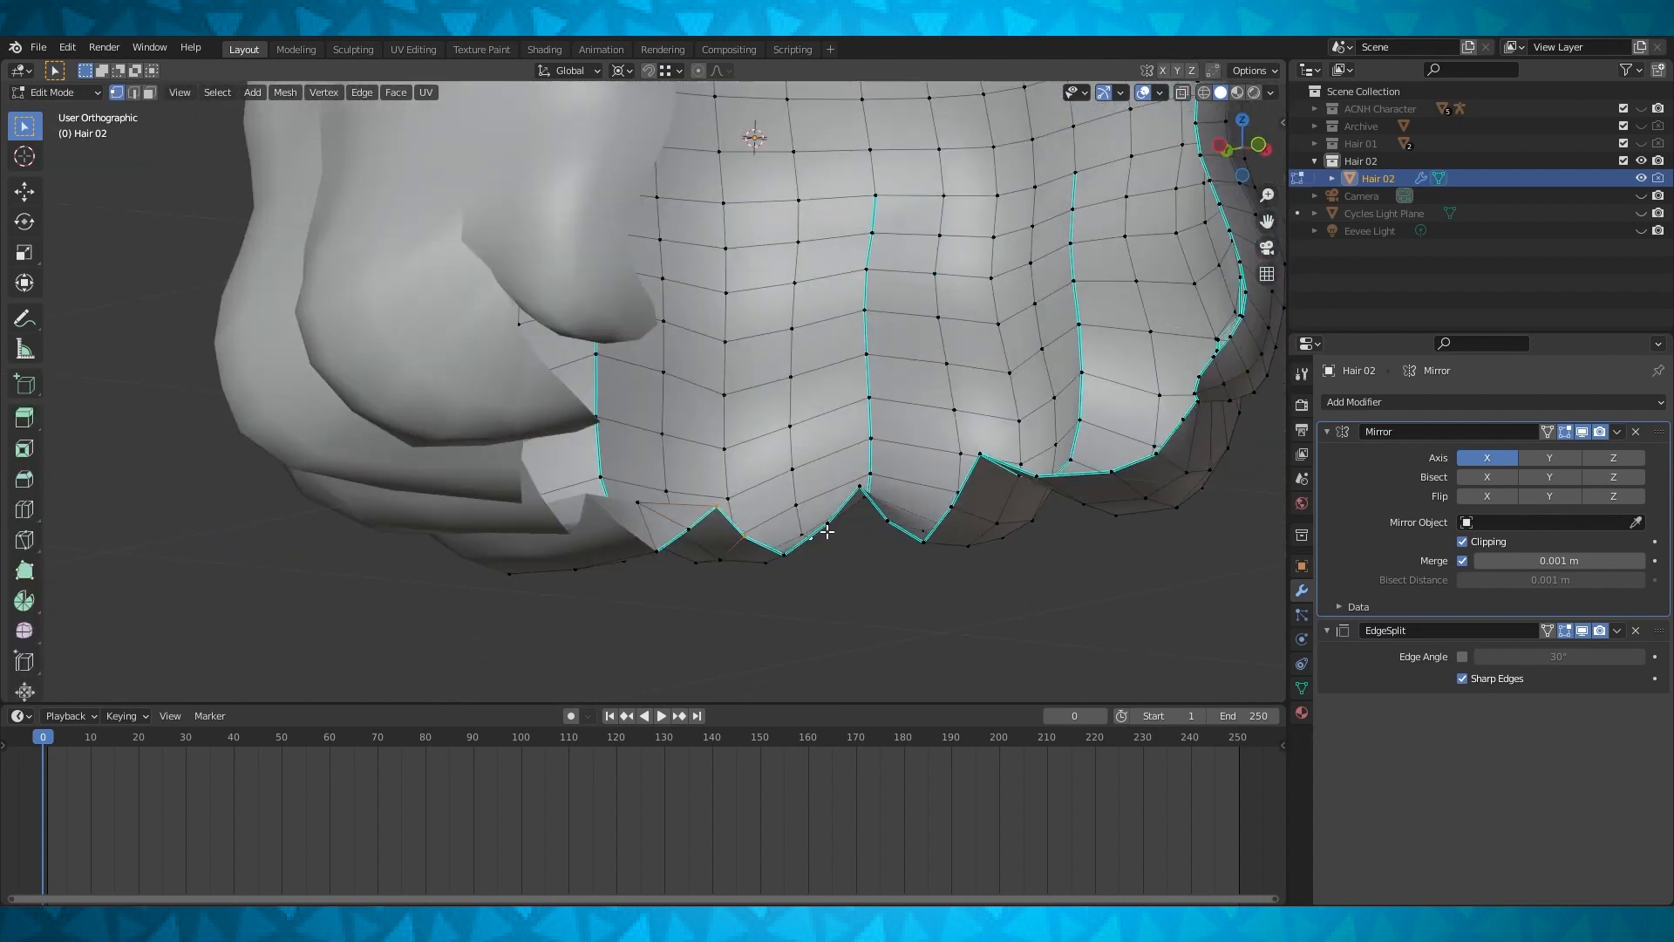
Select the next strand's tip boundary from notch to notch and fill it with a face
middle_click_drag(827, 531, 754, 551)
left_click(852, 491, "ctrl")
middle_click_drag(852, 493, 844, 528)
key("f")
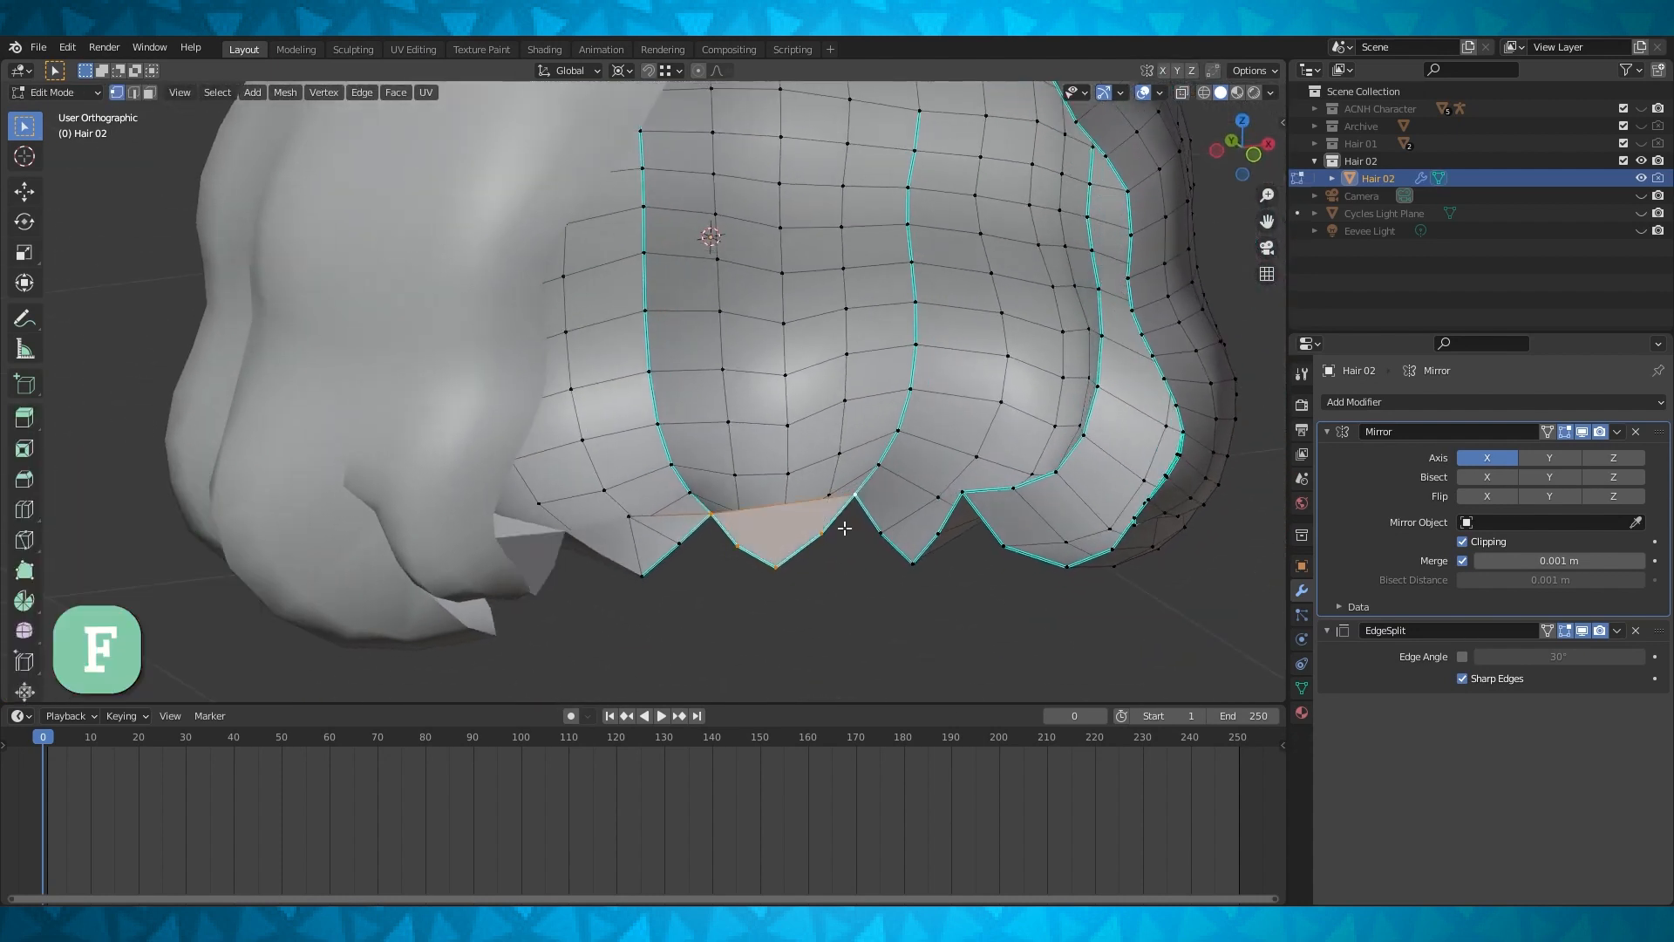
Add a midpoint on the new face's inner edge and connect it to the strand's tip and boundary vertices
key("k")
left_click(738, 546)
left_click(779, 505, "shift")
key("j")
mouse_move(810, 506)
middle_mouse_down()
mouse_move(809, 482)
mouse_move(785, 525)
mouse_move(746, 528)
middle_mouse_up()
left_click(741, 542, "shift")
In the wireframe top view, move the new midpoint vertex outward from the sharp boundary and restore solid shading
left_click(1203, 93)
key("KP_7")
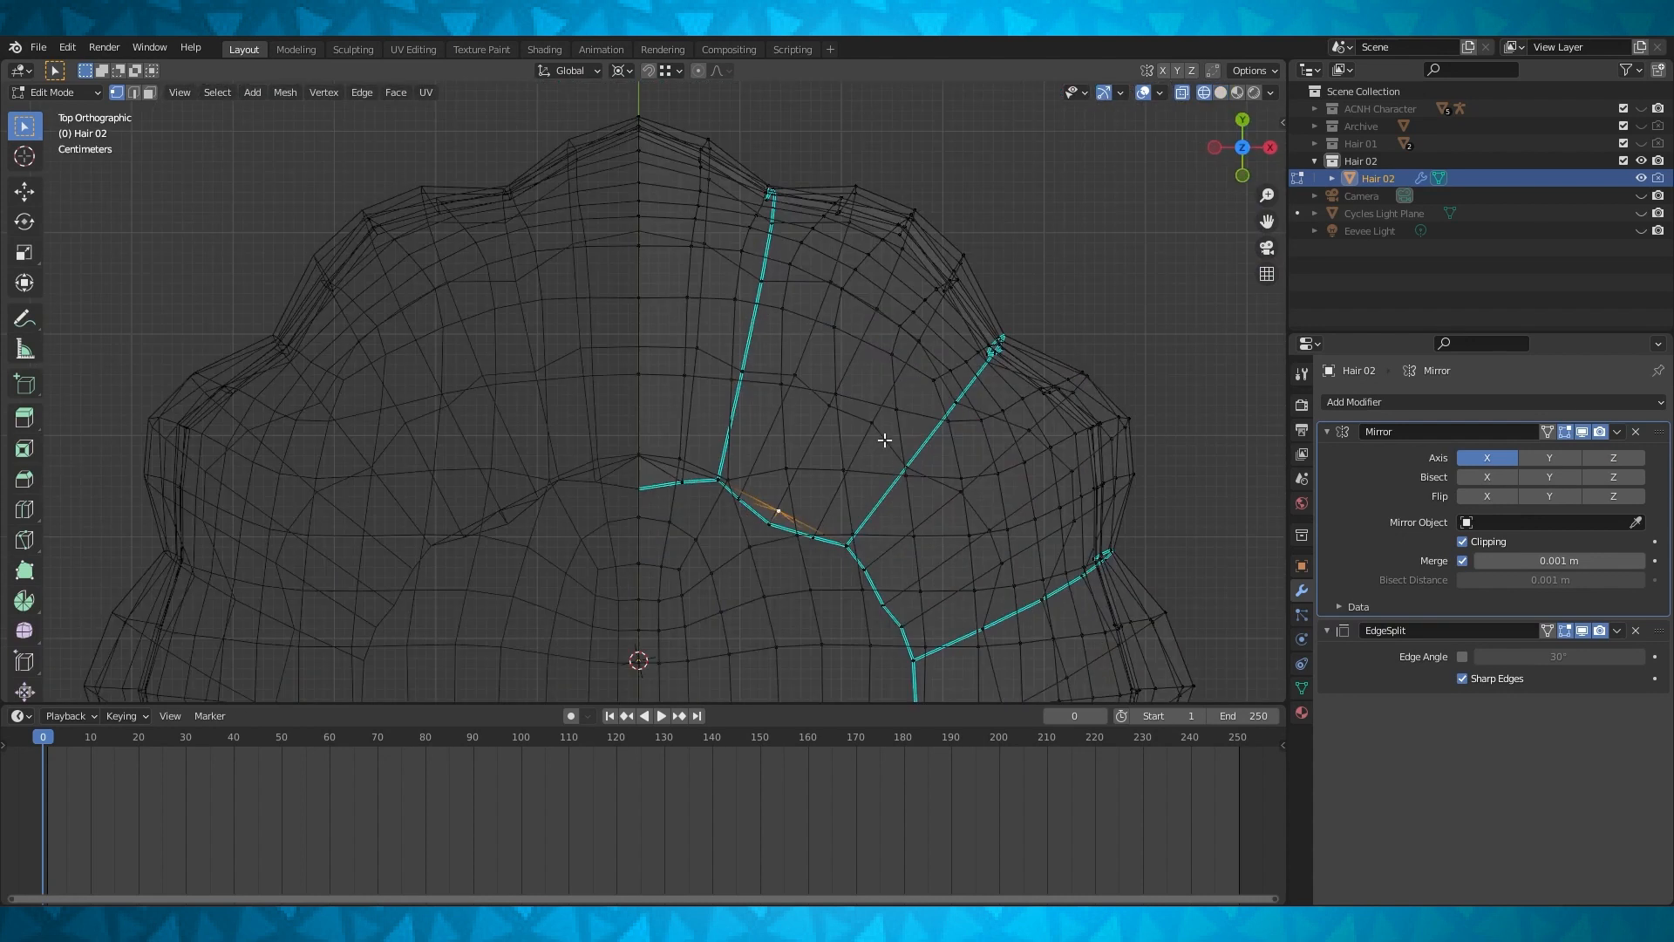
key("g")
left_click(784, 498)
middle_click_drag(785, 499, 755, 403)
left_click(1221, 93)
Select the following strand's tip boundary, fill it with a face, and connect its inner midpoint to the tip vertices
middle_click_drag(872, 418, 740, 391)
left_click(733, 430, "shift")
left_click(753, 455, "shift")
left_click(793, 483, "shift")
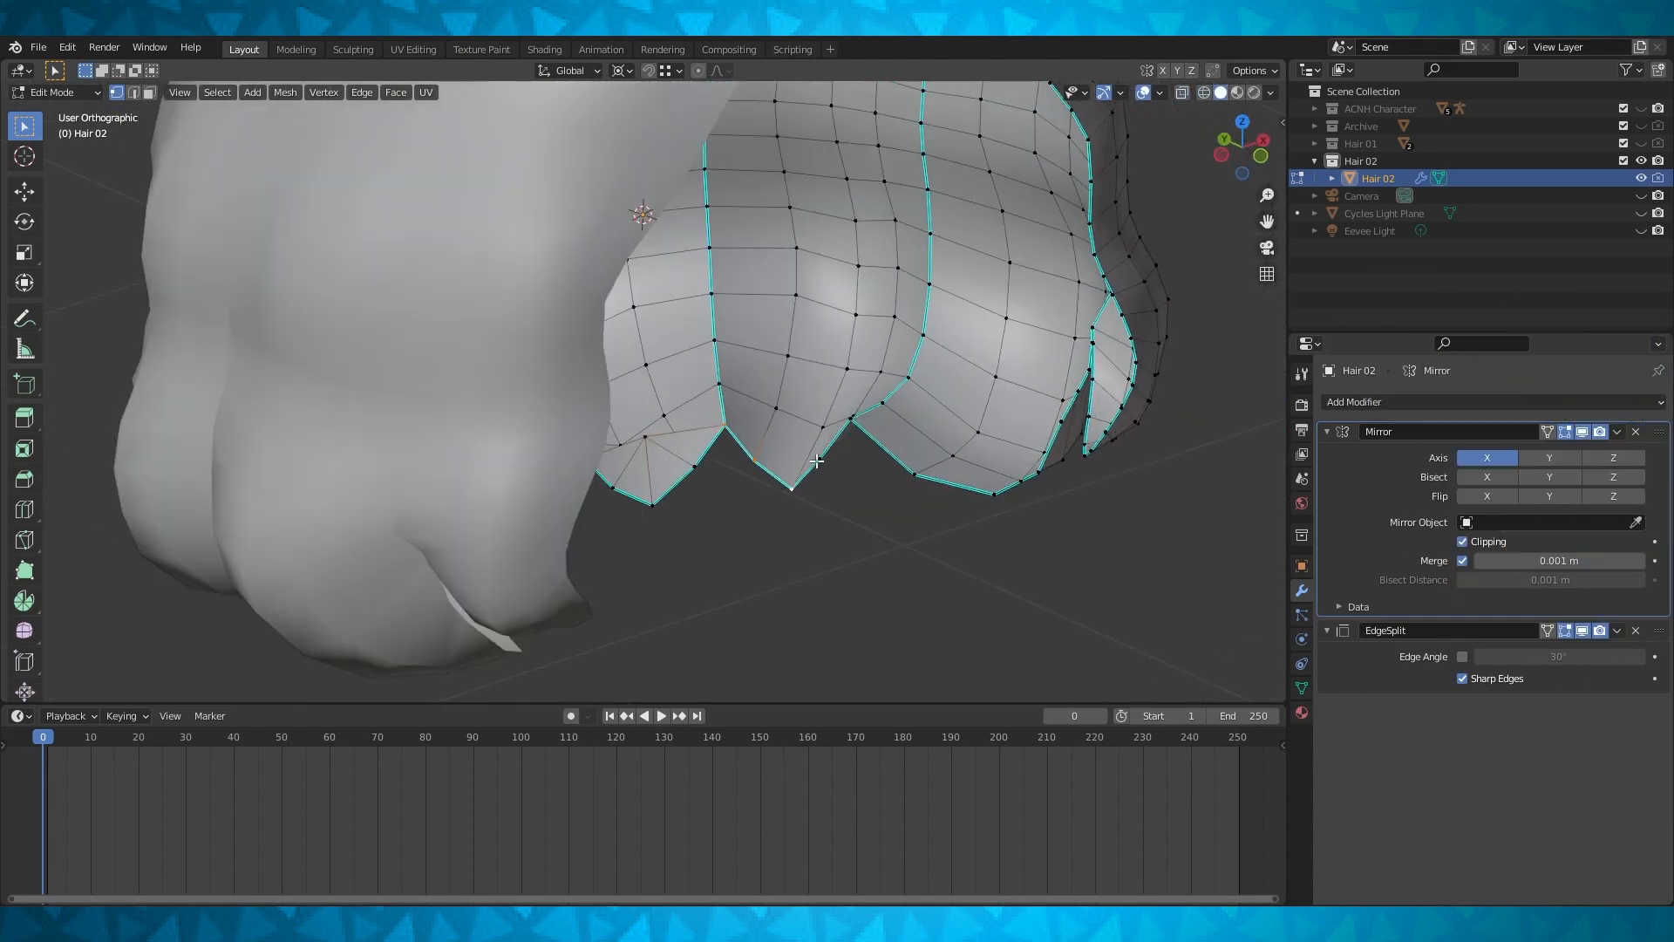
scroll(834, 445, "up", 2)
key("f")
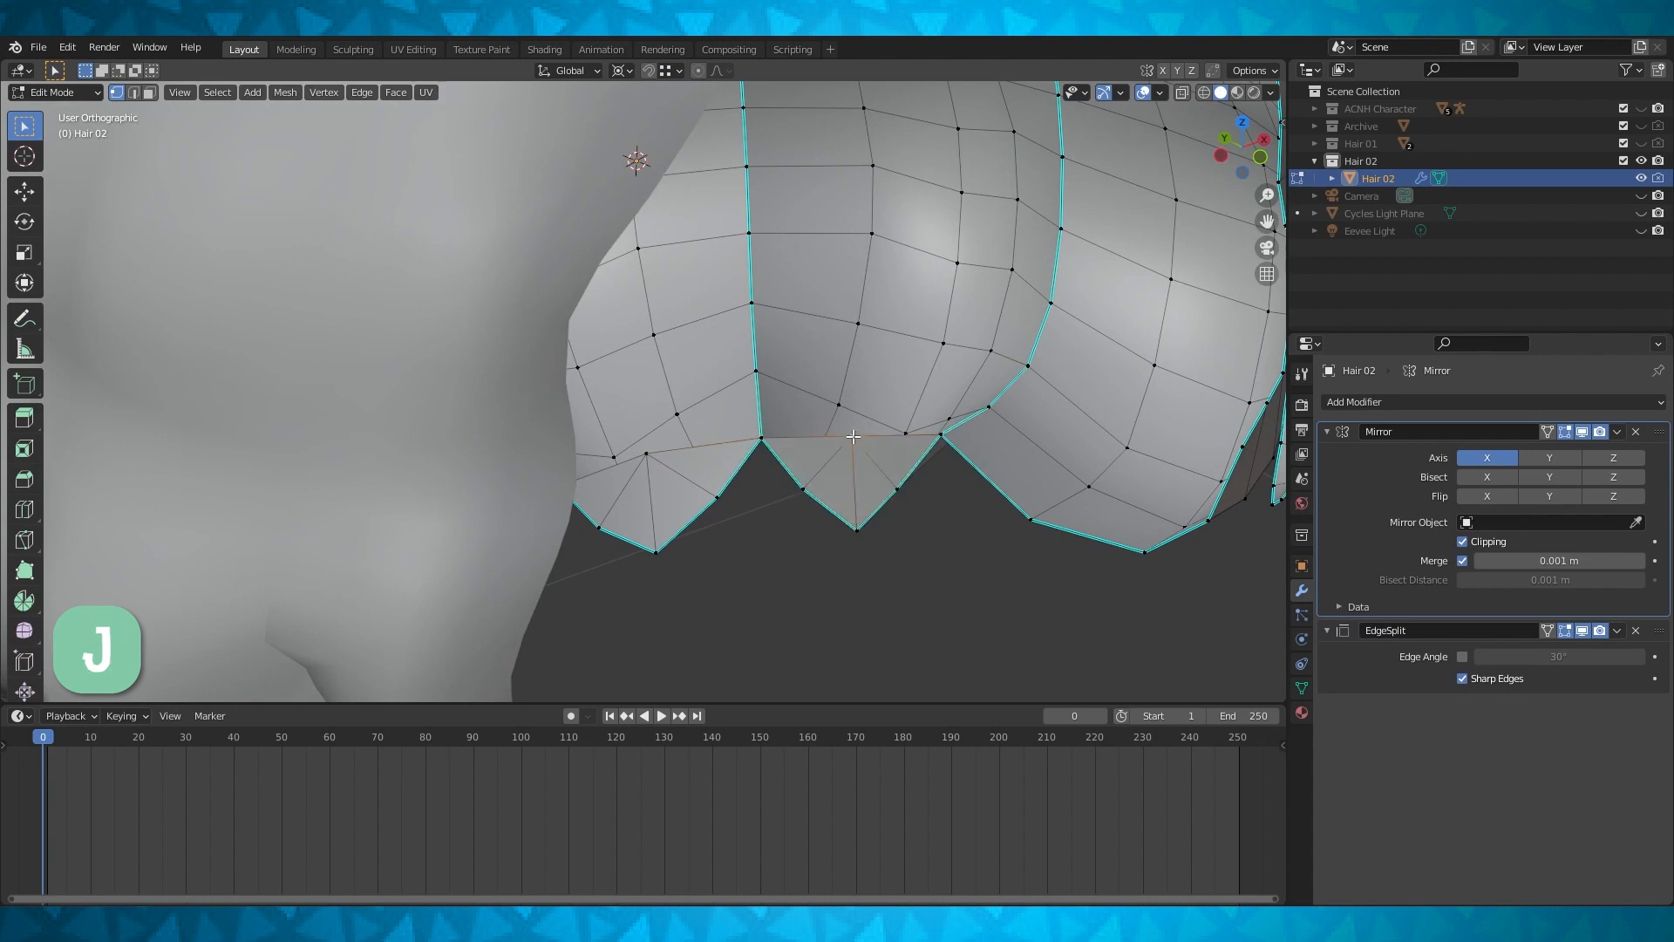
In the wireframe top view, move that strand's inner midpoint about 0.020 m in X and 0.013 m in Y
key("KP_7")
left_click(1203, 94)
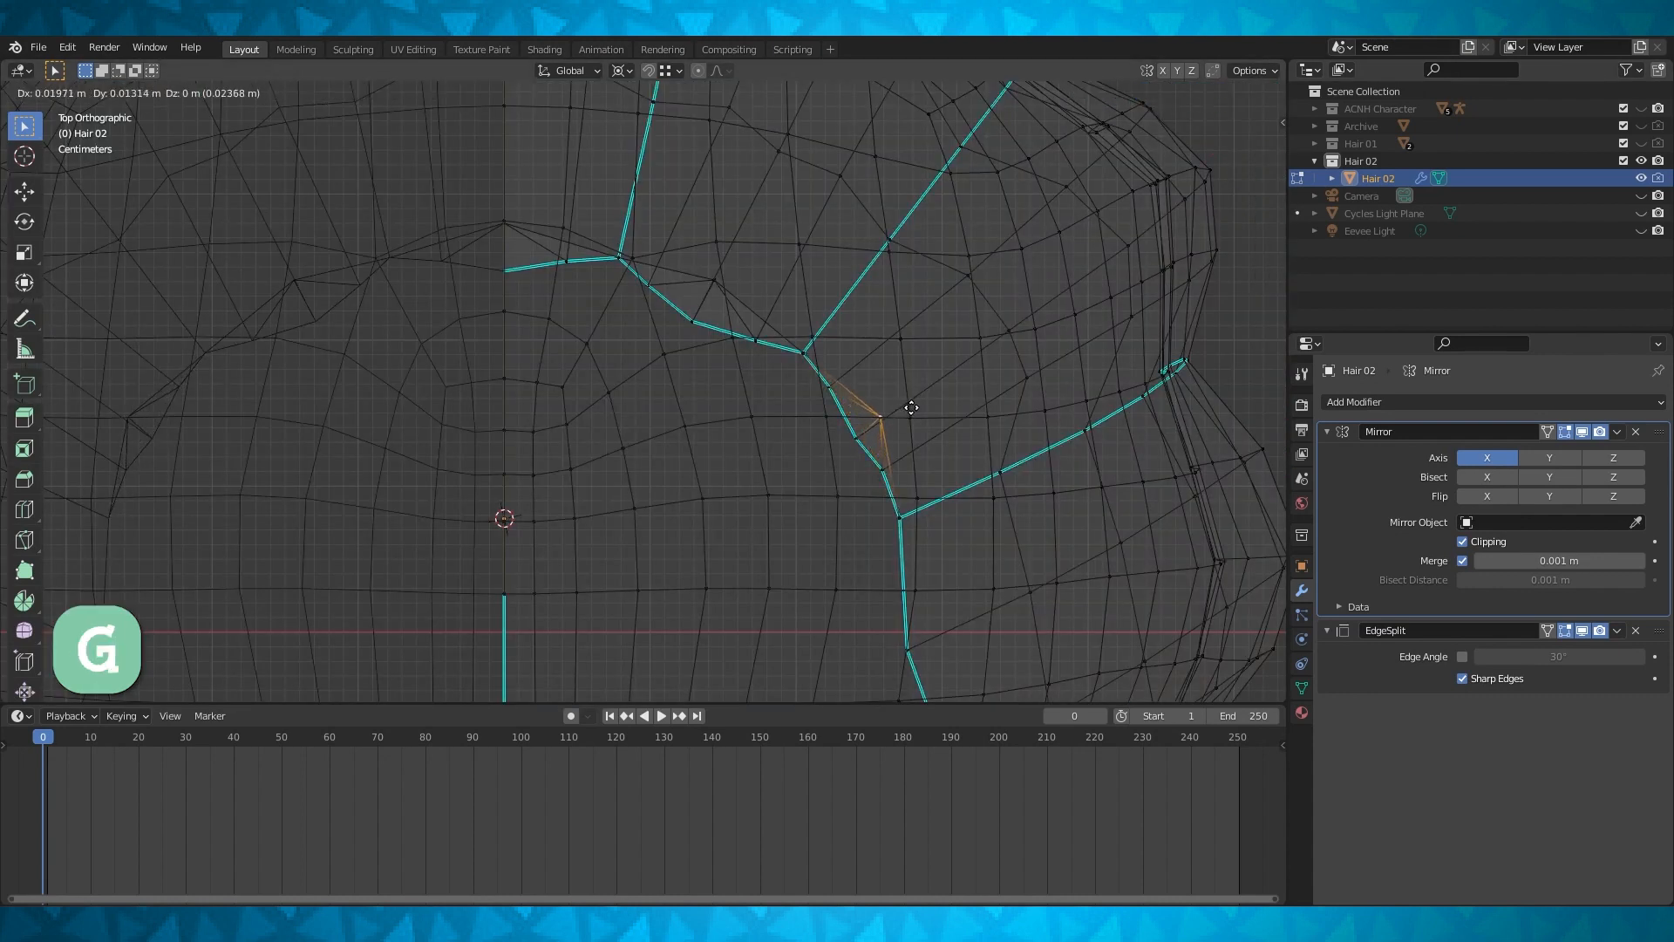
left_click(908, 408)
left_click(1221, 93)
mouse_move(977, 349)
middle_mouse_down()
mouse_move(938, 278)
mouse_move(855, 292)
mouse_move(605, 396)
mouse_move(610, 345)
mouse_move(671, 445)
mouse_move(747, 471)
mouse_move(914, 390)
mouse_move(902, 366)
mouse_move(944, 377)
mouse_move(903, 358)
middle_mouse_up()
key("Tab")
key("Tab")
Adjust the vertex at the top of the gap between the side strands and merge the selected vertices at center
scroll(916, 390, "up", 2)
key("g")
left_click(922, 373)
key("m")
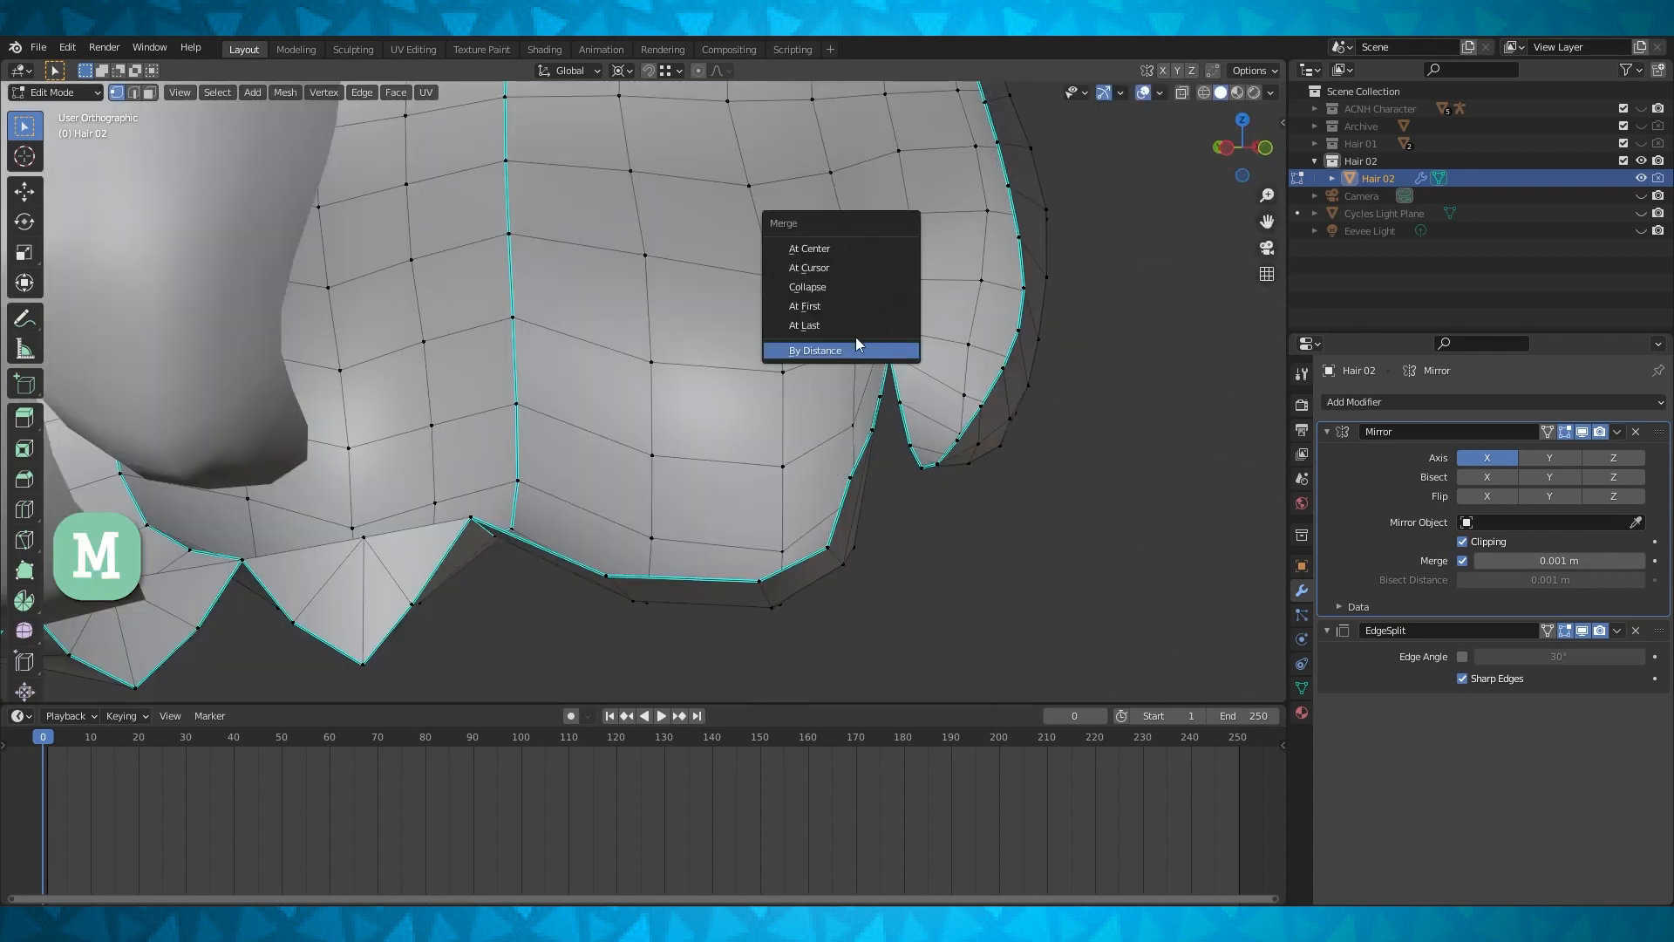
left_click(837, 254)
Select the entire hair mesh, merge its vertices by distance, and clear the selection
mouse_move(887, 355)
middle_mouse_down()
mouse_move(932, 375)
mouse_move(891, 396)
mouse_move(824, 382)
mouse_move(846, 401)
mouse_move(895, 377)
middle_mouse_up()
key("a")
key("m")
left_click(821, 501)
scroll(838, 409, "down", 1)
key("alt+a")
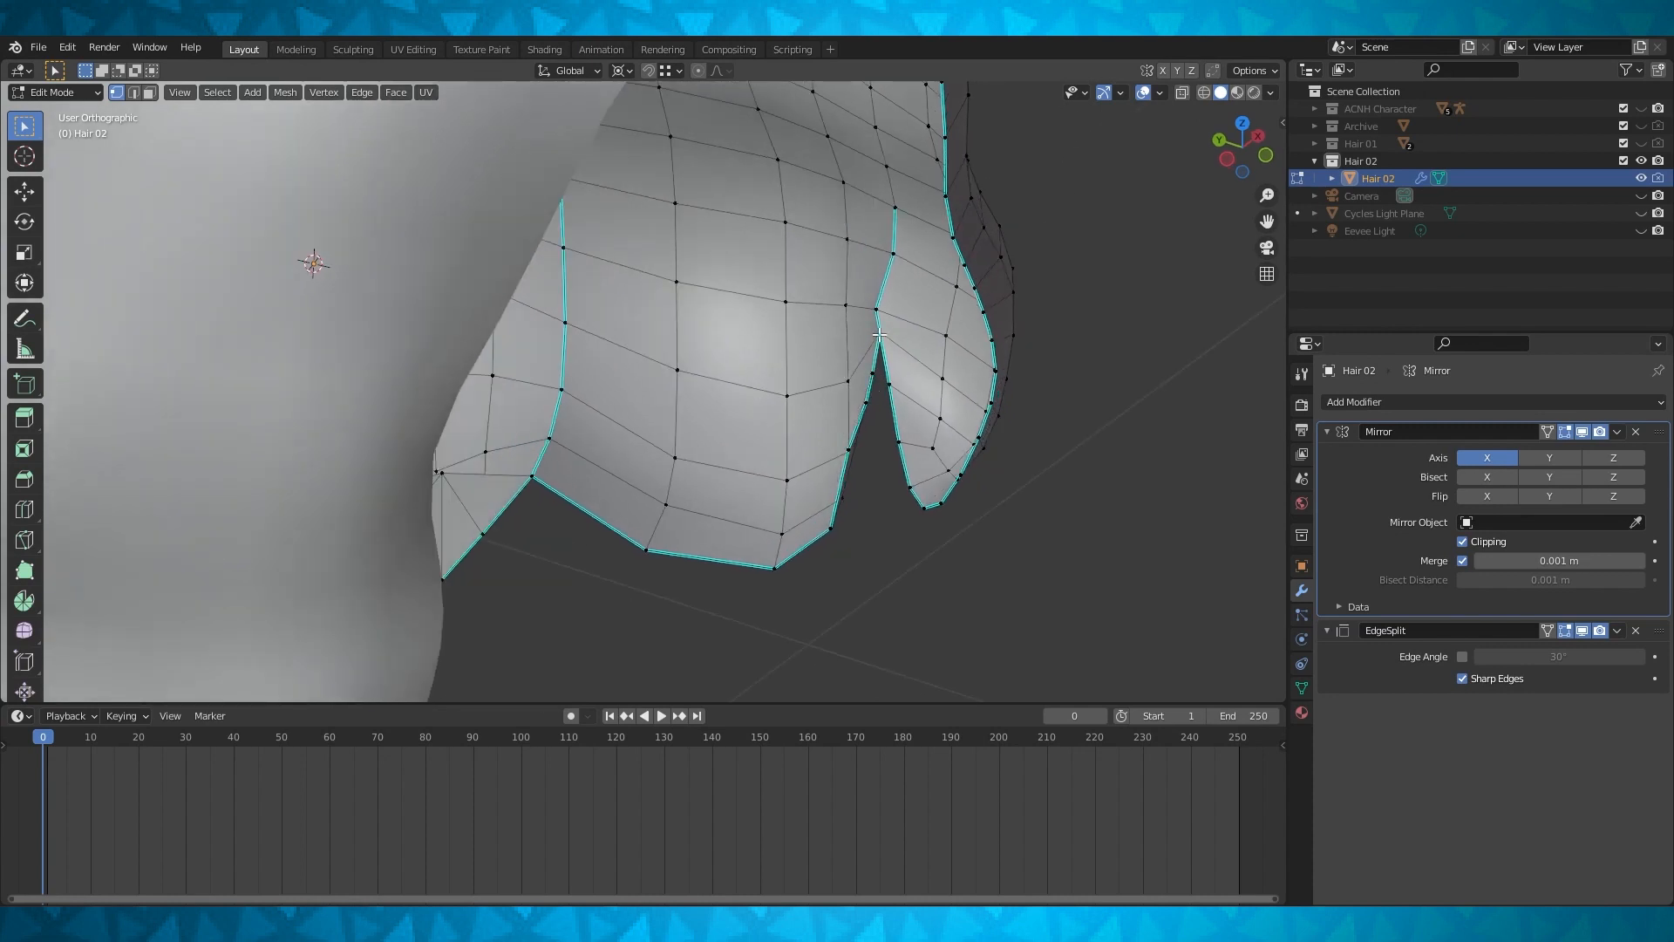
Select the wide side strand's lower boundary from the gap to the opposite notch and fill it with a face
left_click(877, 373, "ctrl+shift")
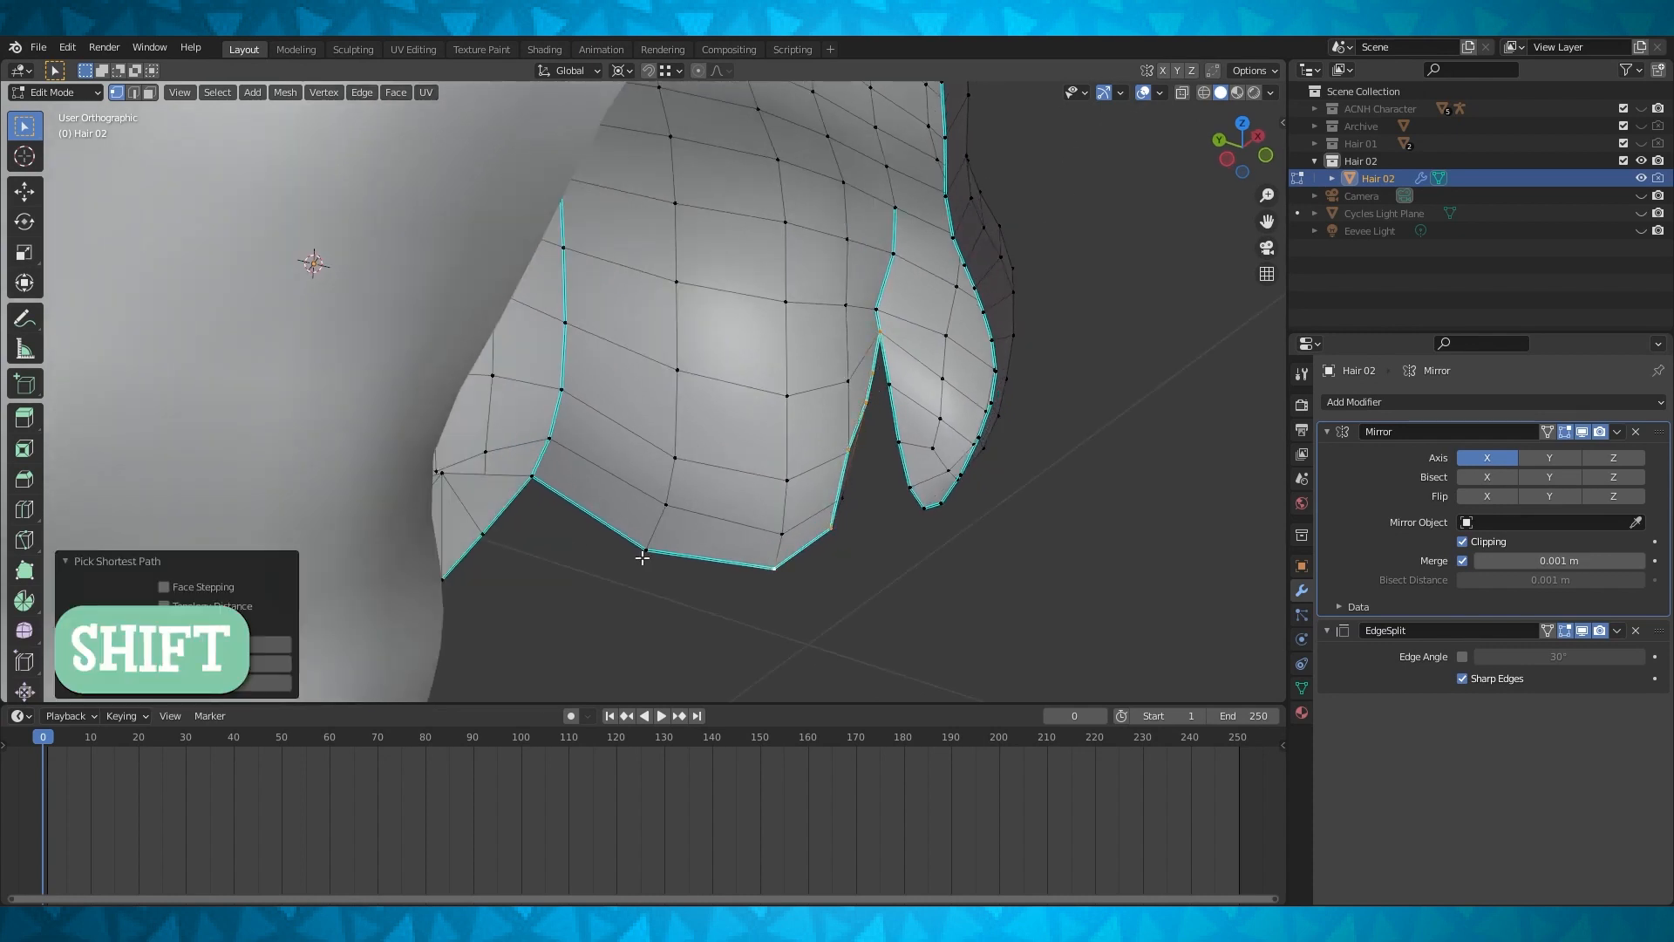
left_click(535, 479, "ctrl+shift")
key("f")
middle_click_drag(541, 481, 775, 416)
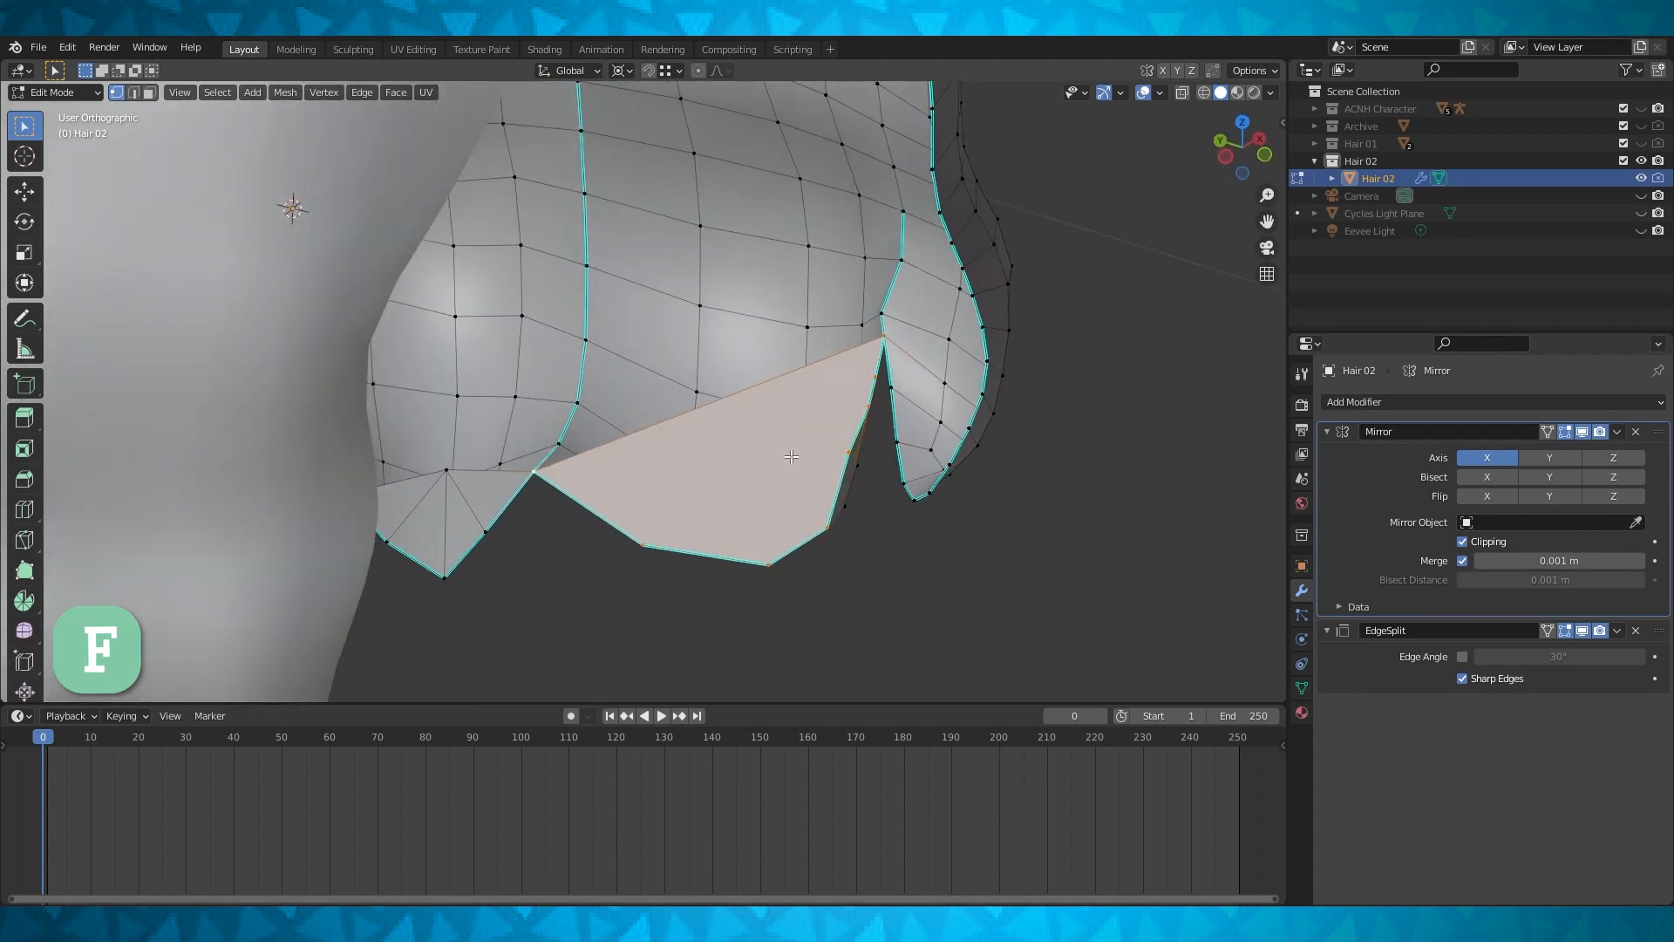
Knife-cut the wide side strand's underside face with three edges from its lower boundary vertices to its upper edge
key("k")
left_click(826, 527)
left_click(755, 384)
key("Return")
key("k")
left_click(768, 565)
left_click(668, 420)
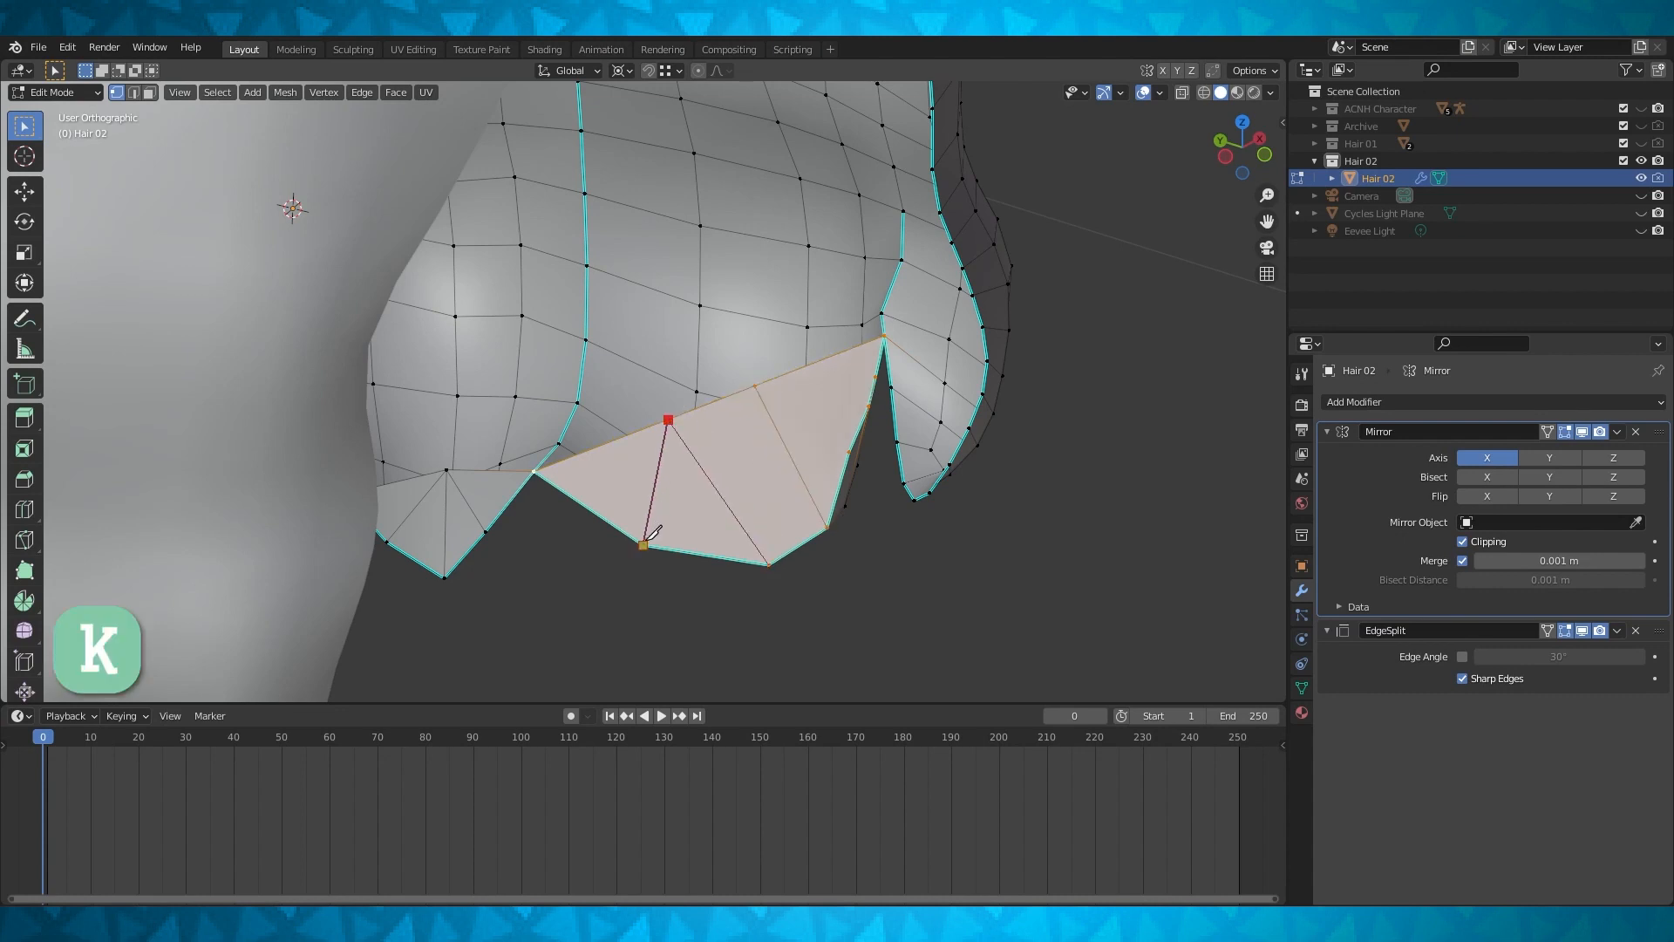
left_click(642, 545)
key("Return")
middle_click_drag(782, 457, 780, 463)
middle_click_drag(781, 463, 705, 495, "shift")
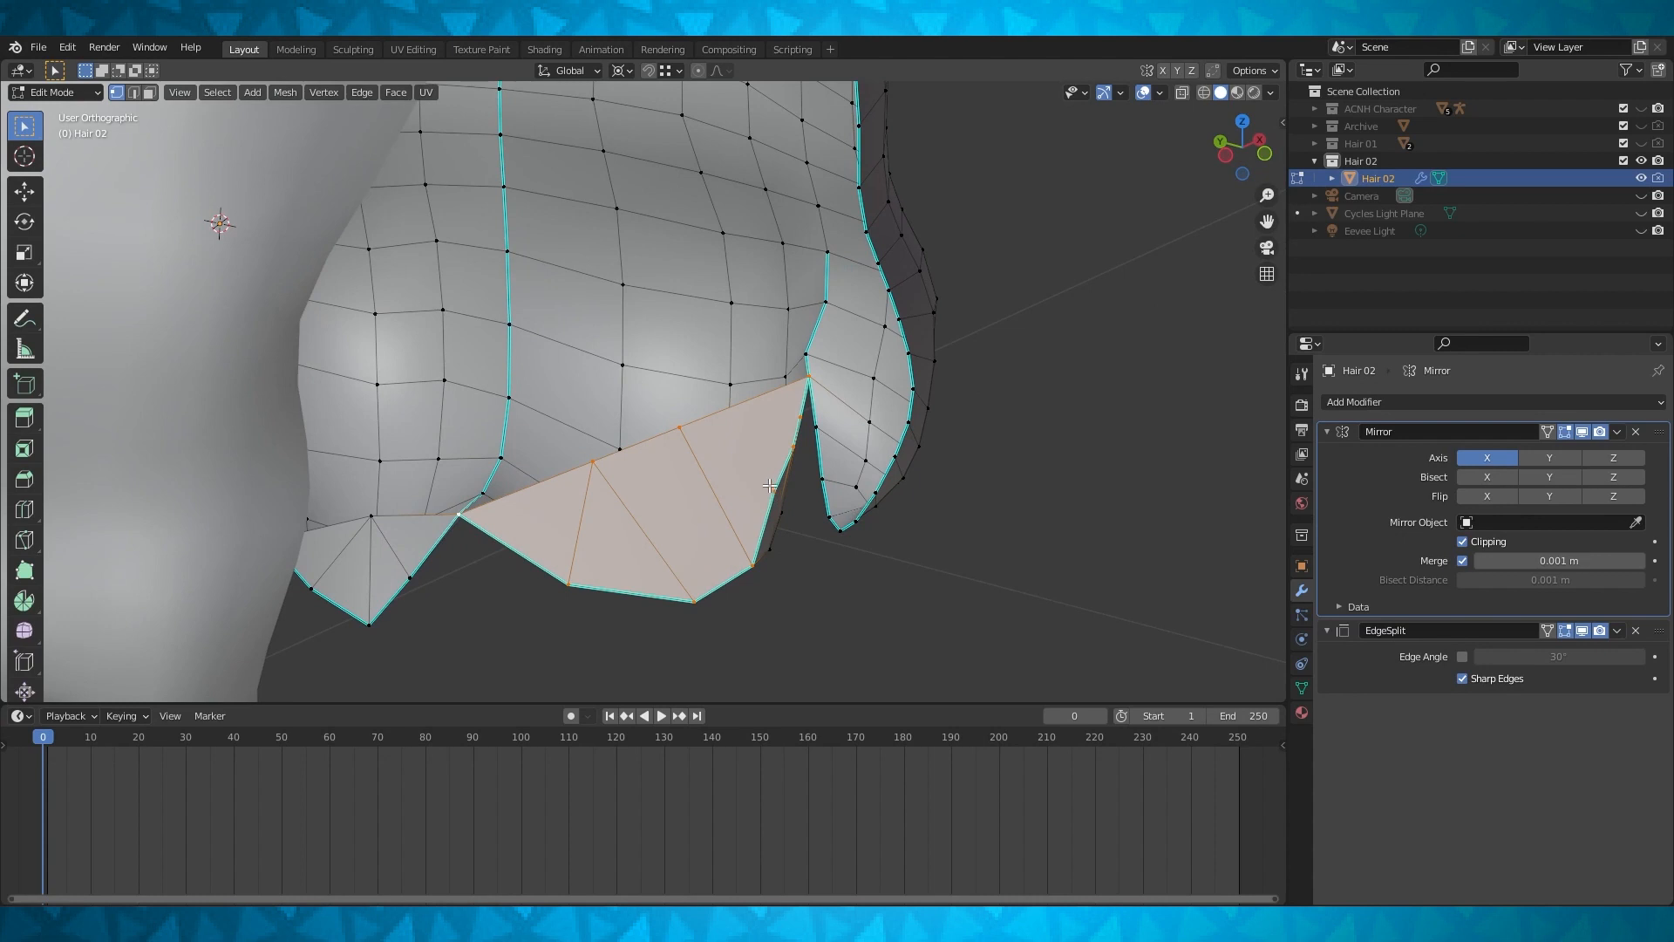
Connect the underside's upper-edge vertex nearest the gap to the adjacent vertex on the strand's side boundary
key("k")
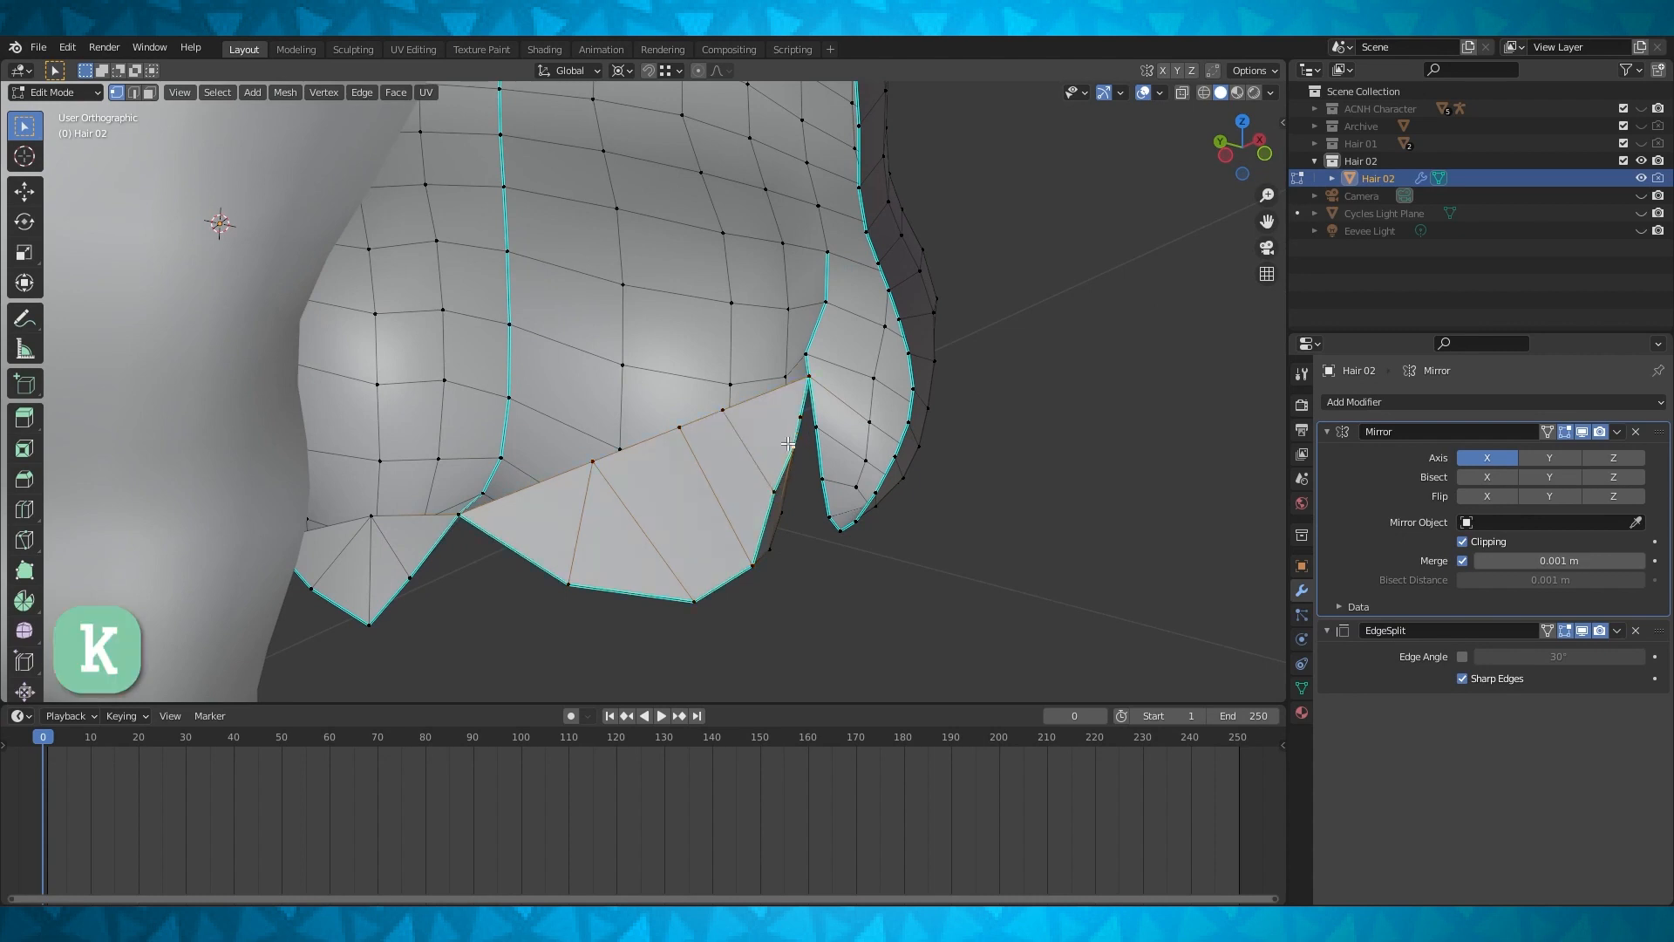
key("j")
left_click(798, 416)
left_click(715, 411, "shift")
key("j")
middle_click_drag(713, 412, 724, 414)
Lower the upper-edge vertex nearest the gap and move its neighbour about 0.0039 m in X, -0.0019 m in Y and -0.0015 m in Z
left_click(724, 416)
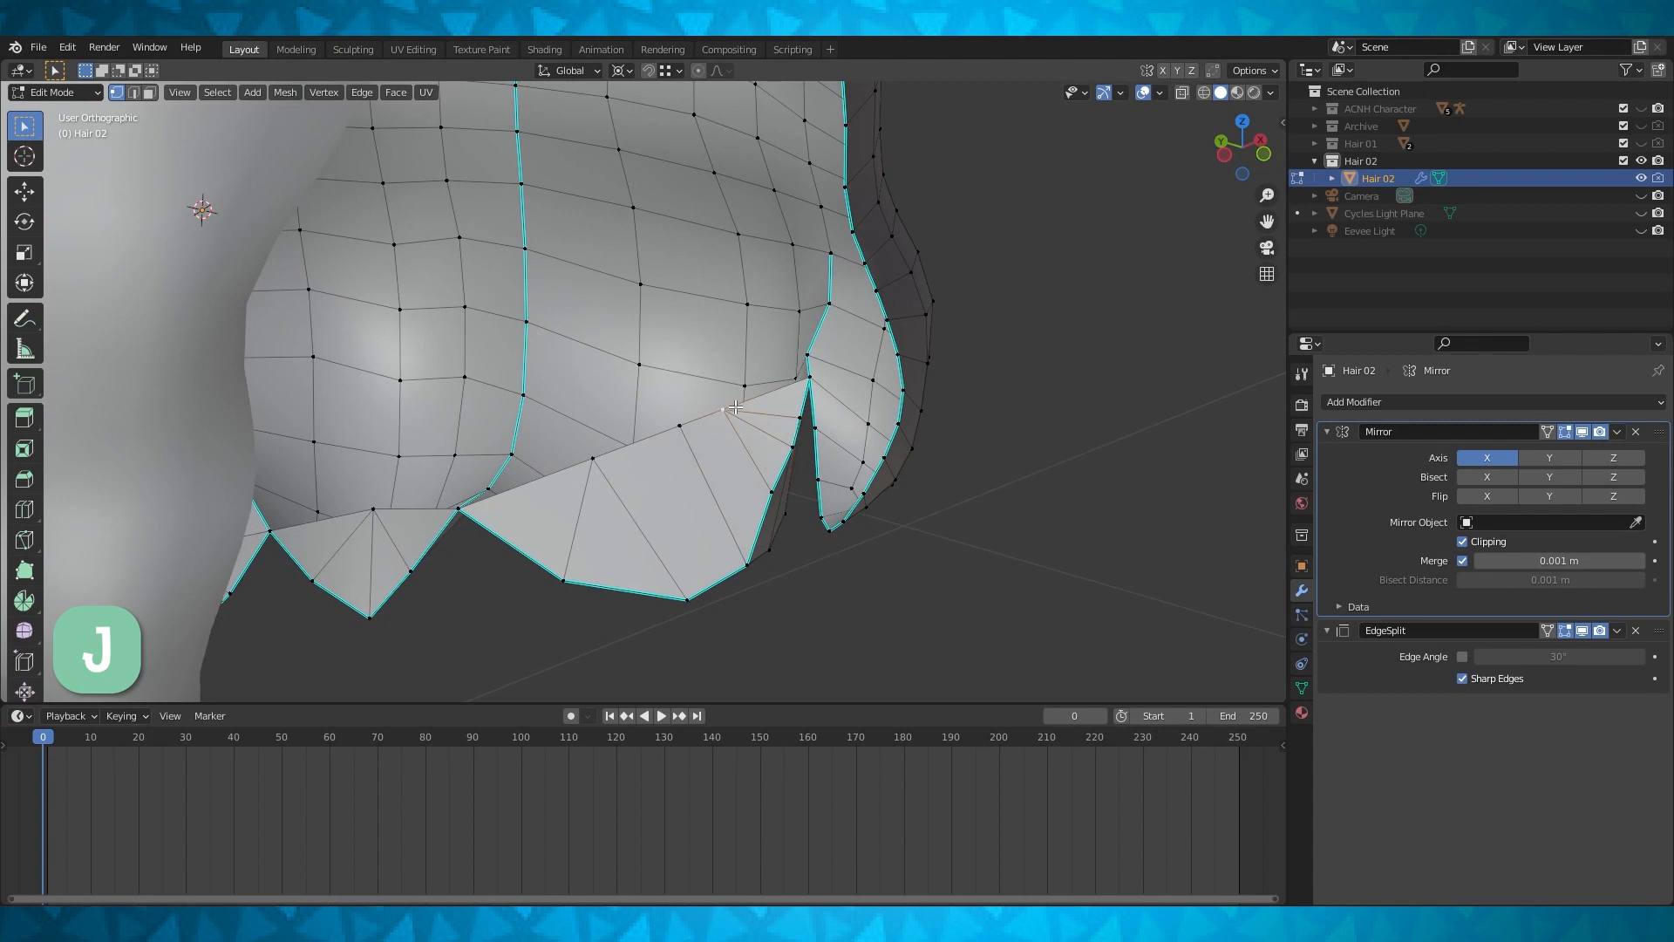
key("g")
key("g")
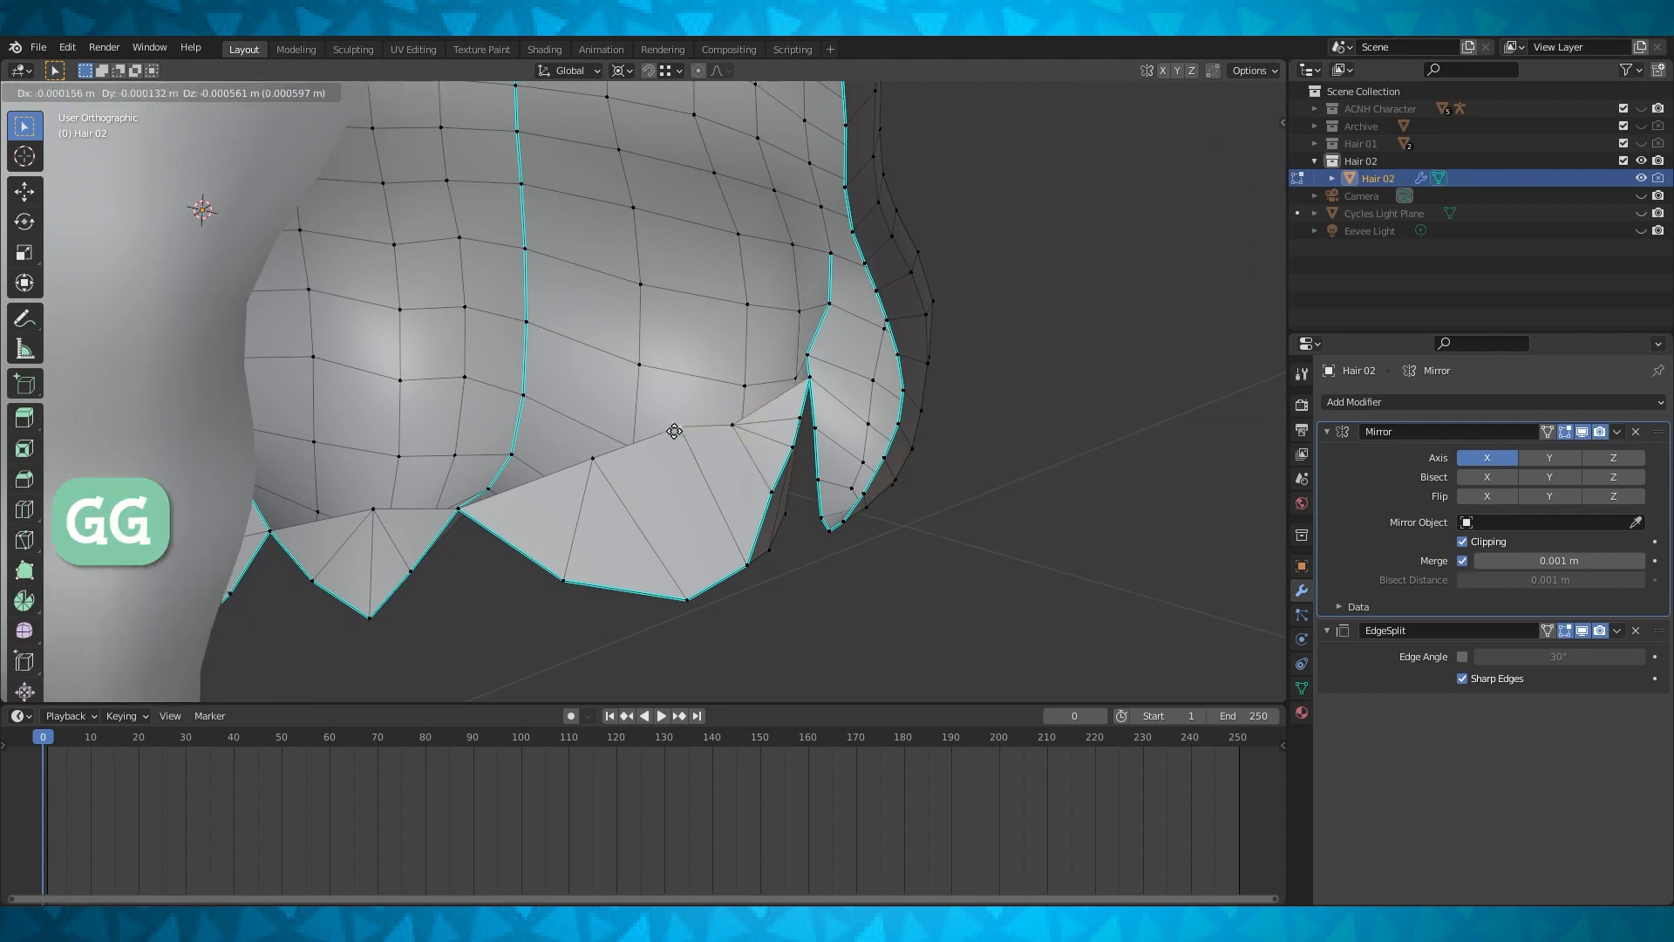
left_click(605, 497)
middle_click_drag(605, 497, 725, 507)
left_click(693, 453)
key("g")
key("shift+z")
scroll(800, 424, "down", 2)
middle_click_drag(807, 306, 666, 357, "shift")
key("shift+z")
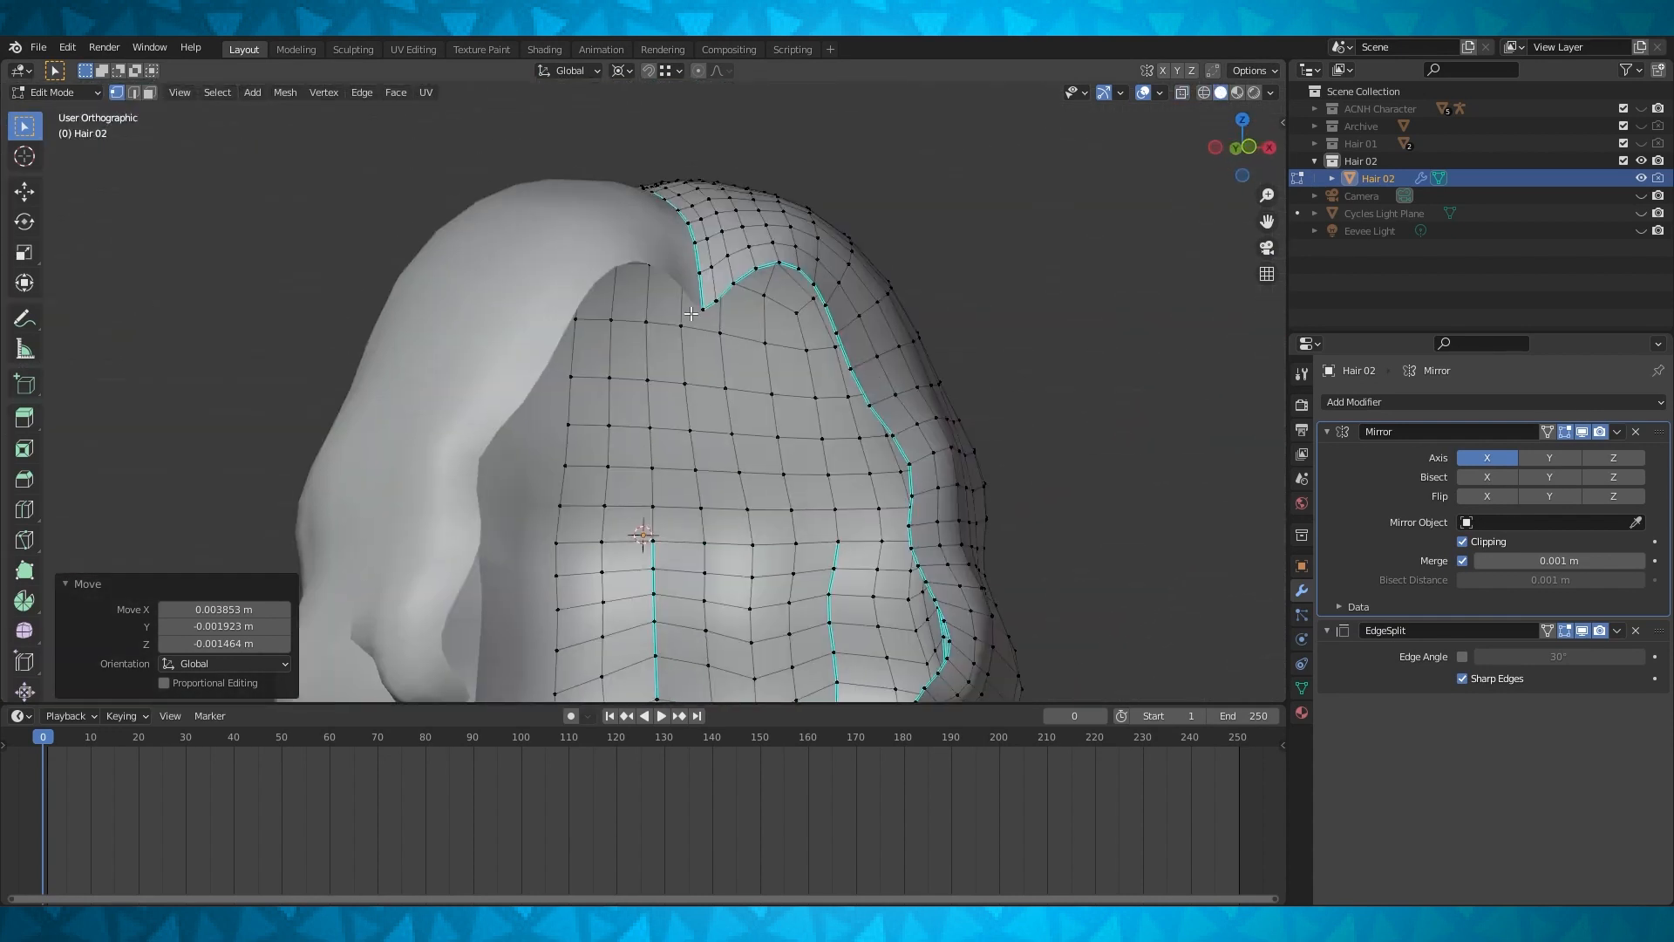
In front view, extrude the vertex at the fringe's central point and place the new vertex toward the modelled half
left_click(699, 308)
key("KP_1")
scroll(857, 381, "up", 5)
middle_click_drag(857, 381, 669, 523, "shift")
key("e")
right_click(680, 358)
left_click(1463, 543)
key("g")
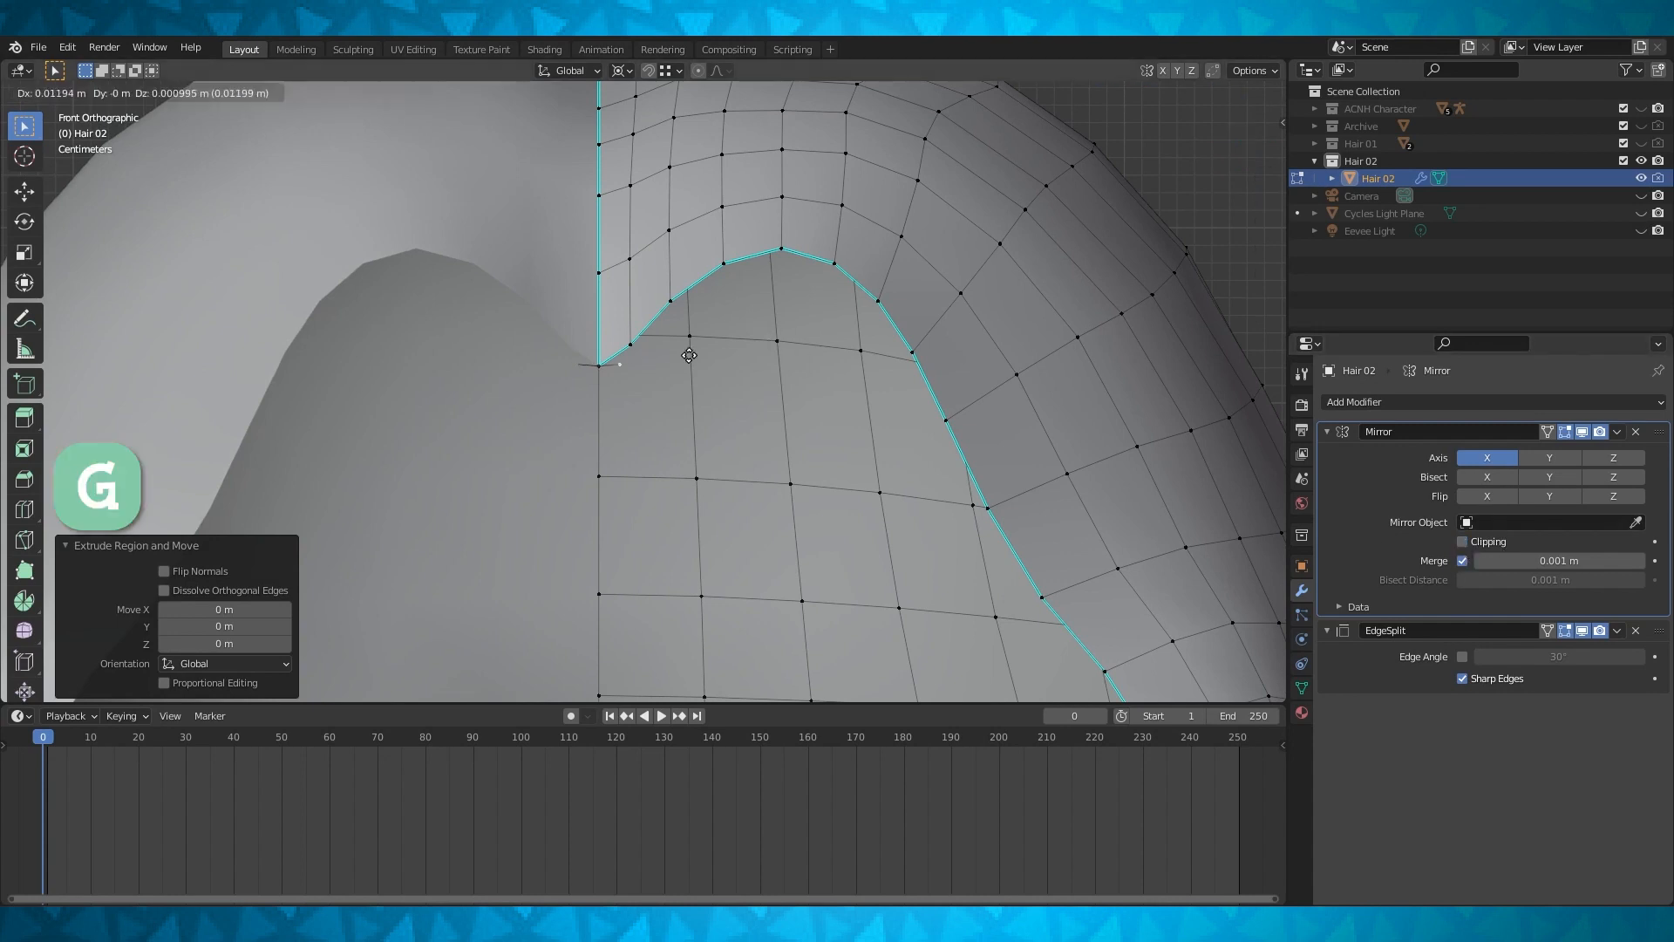
left_click(698, 357)
Extrude a gently arched chain of seven more vertices from there below the fringe to the side boundary of the front opening
key("e")
left_click(698, 364)
key("e")
left_click(747, 361)
key("e")
left_click(810, 363)
key("e")
left_click(852, 366)
key("e")
left_click(891, 381)
key("e")
left_click(928, 394)
key("e")
left_click(969, 435)
Nudge three vertices of the extruded chain to smooth its arch beneath the fringe
middle_click_drag(970, 435, 956, 407, "shift")
left_click(898, 352)
key("g")
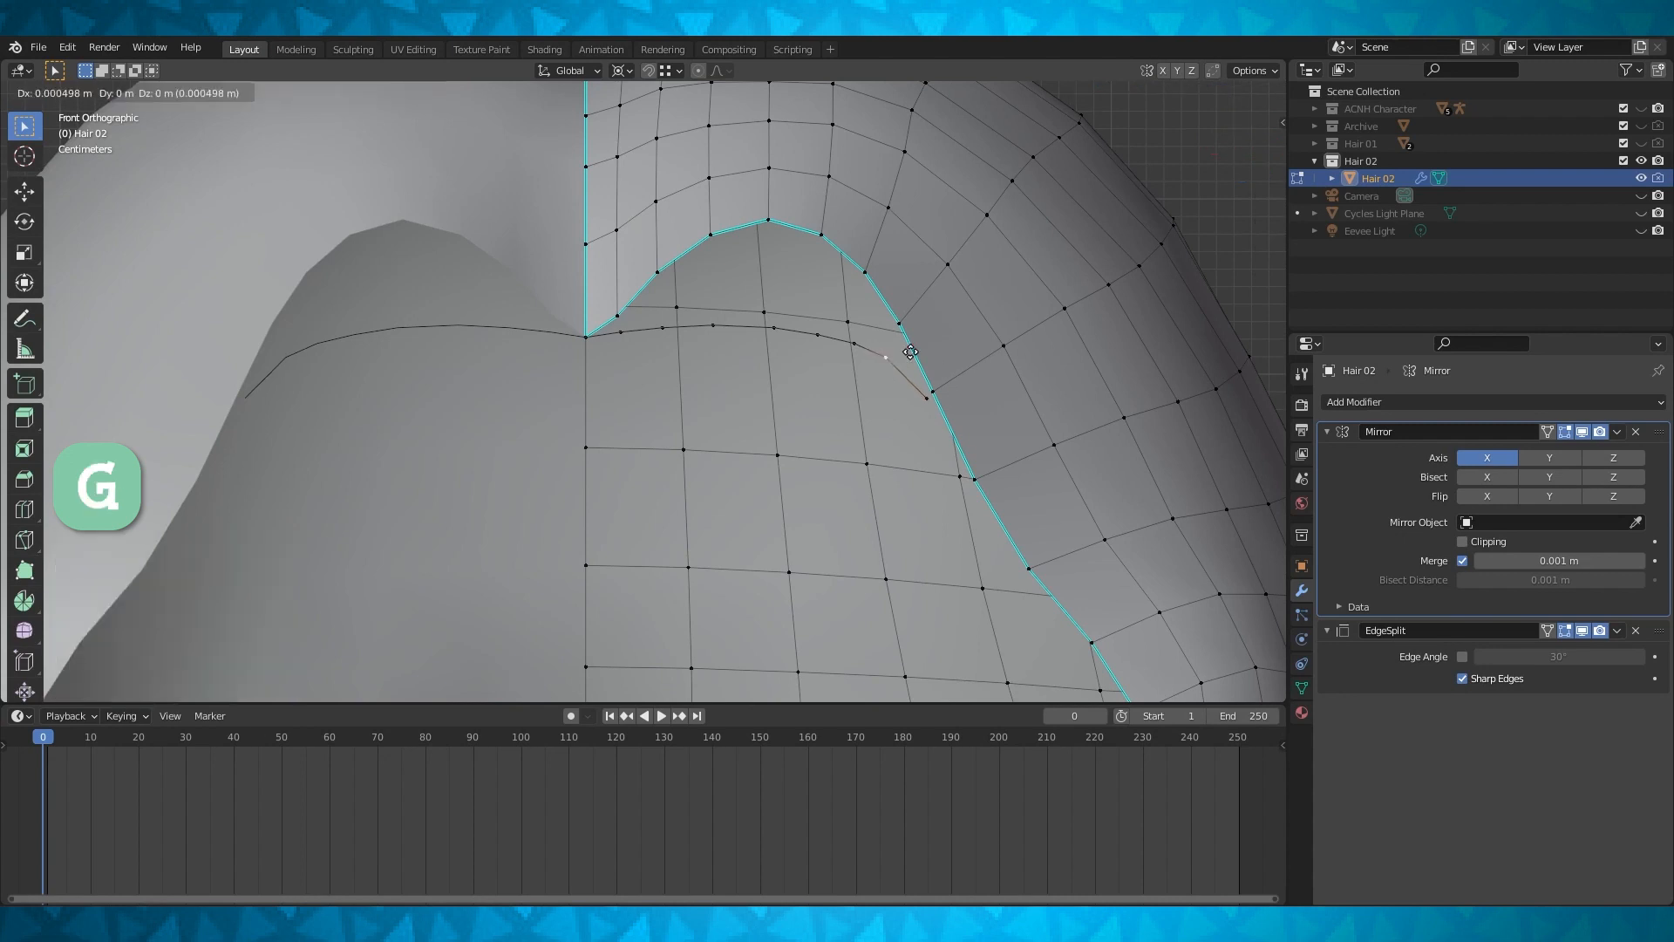
left_click(911, 357)
left_click(863, 342)
key("g")
left_click(864, 346)
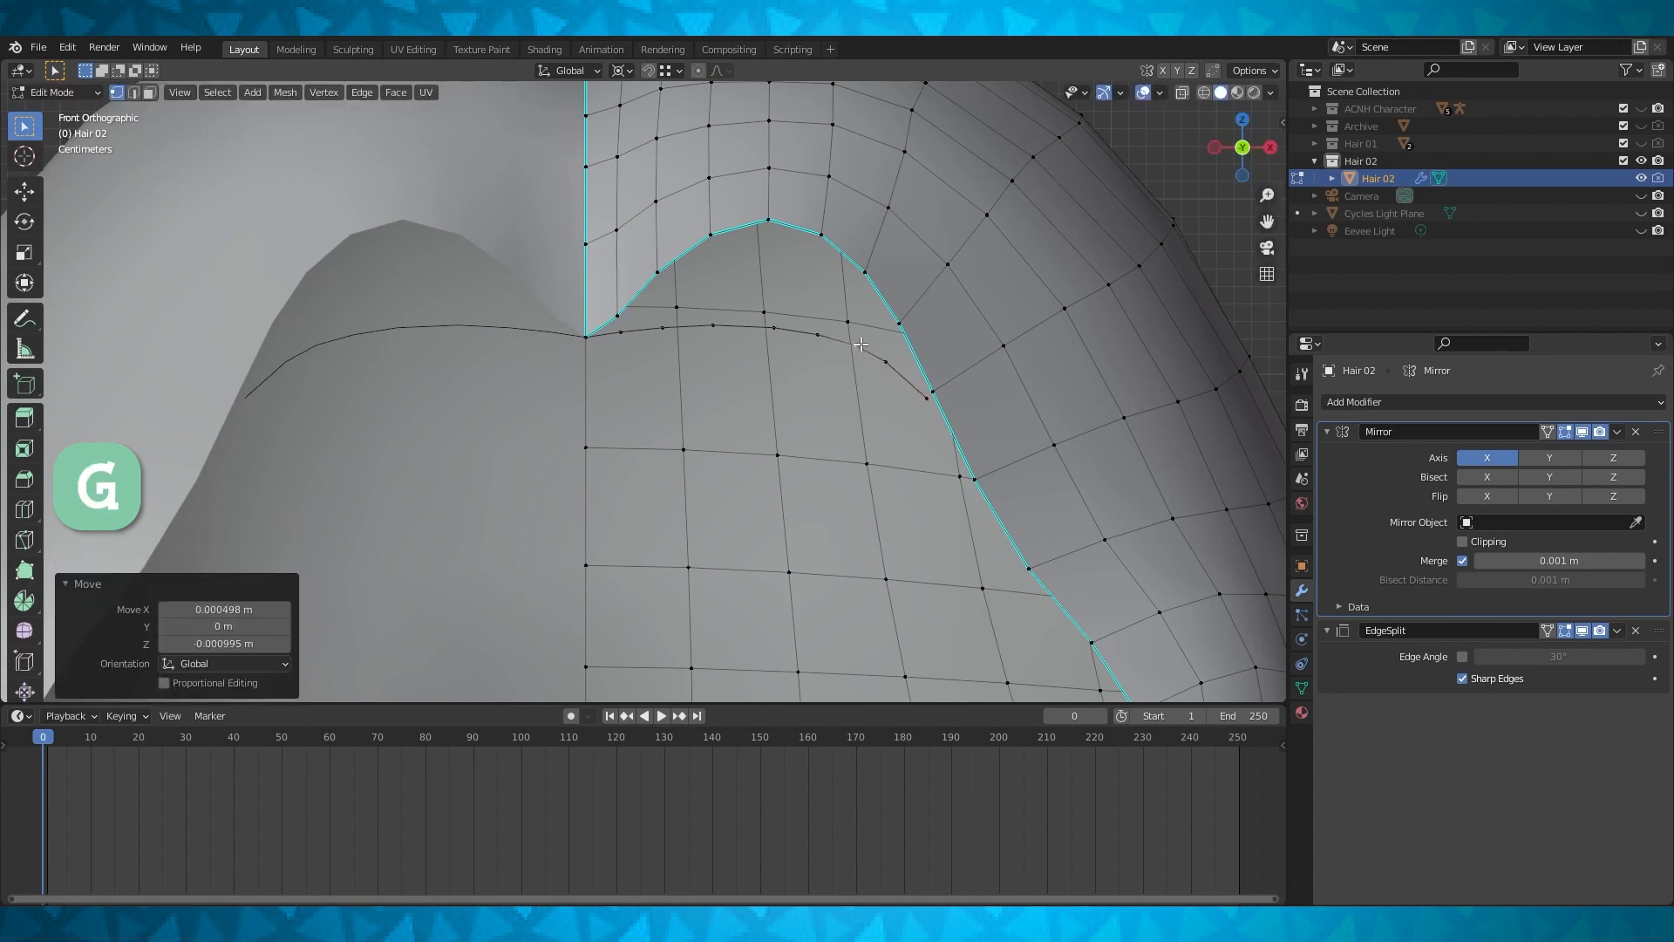
left_click(775, 329)
key("g")
left_click(775, 327)
Enable proportional editing with Sharp falloff and move the chain's outer end about 0.05 m along Y into the hair
middle_click_drag(785, 366, 778, 270)
left_click(887, 388)
left_click(721, 71)
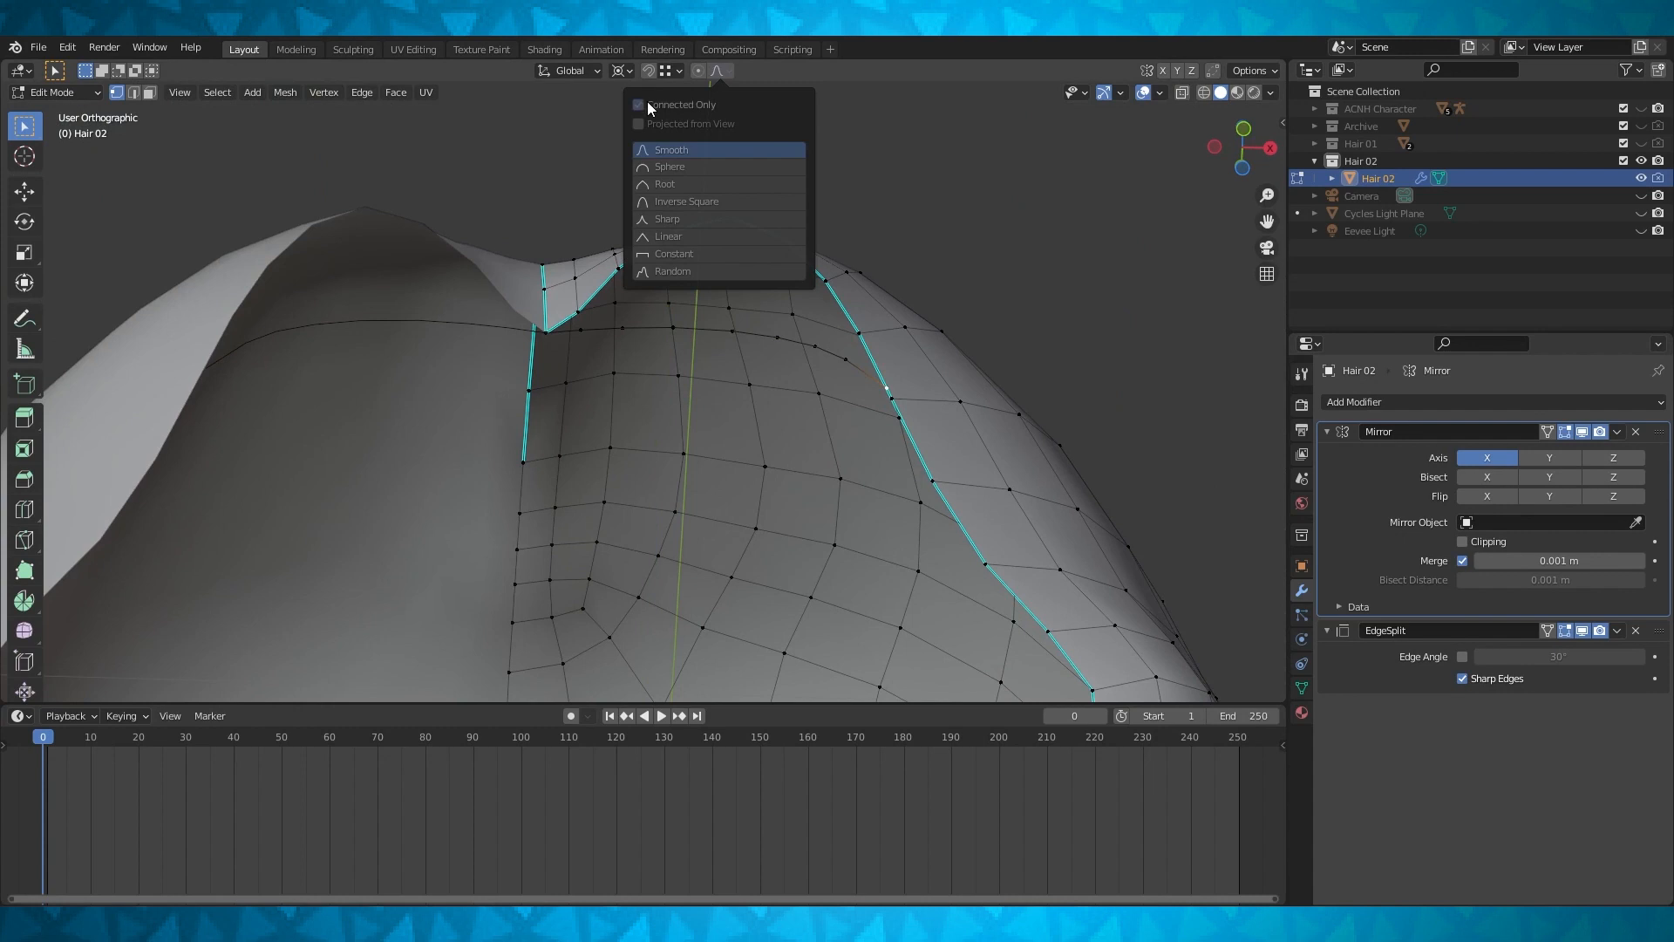
left_click(665, 221)
left_click(697, 70)
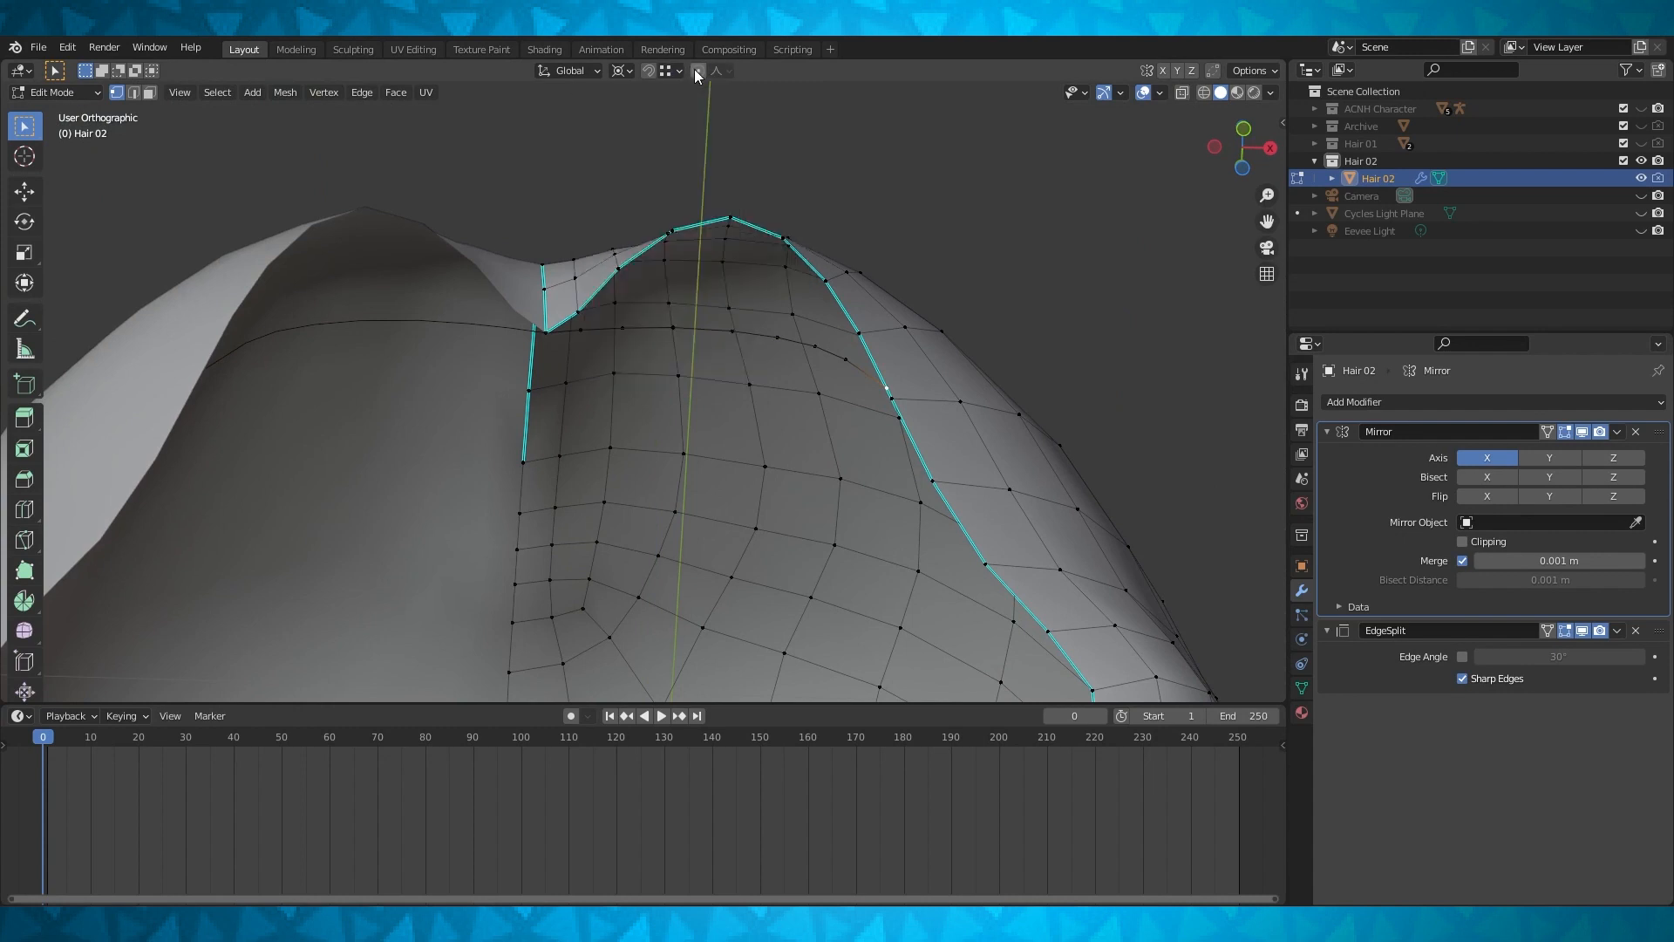
middle_click_drag(901, 250, 934, 301)
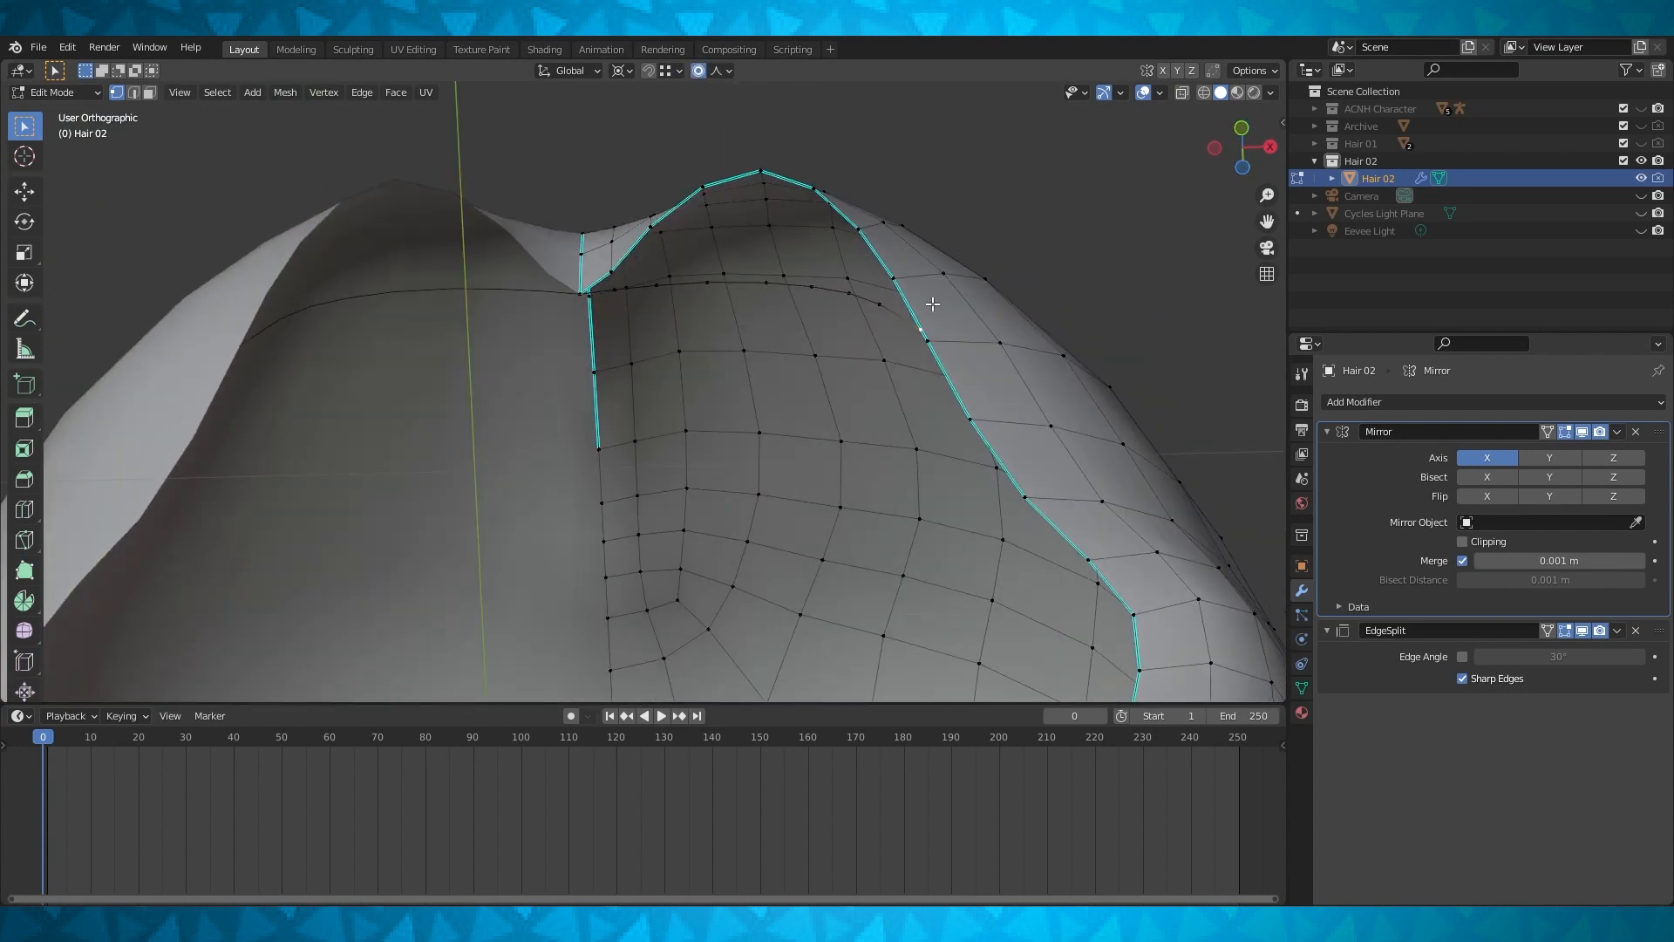
key("g")
key("y")
scroll(930, 373, "down", 1)
scroll(930, 372, "down", 7)
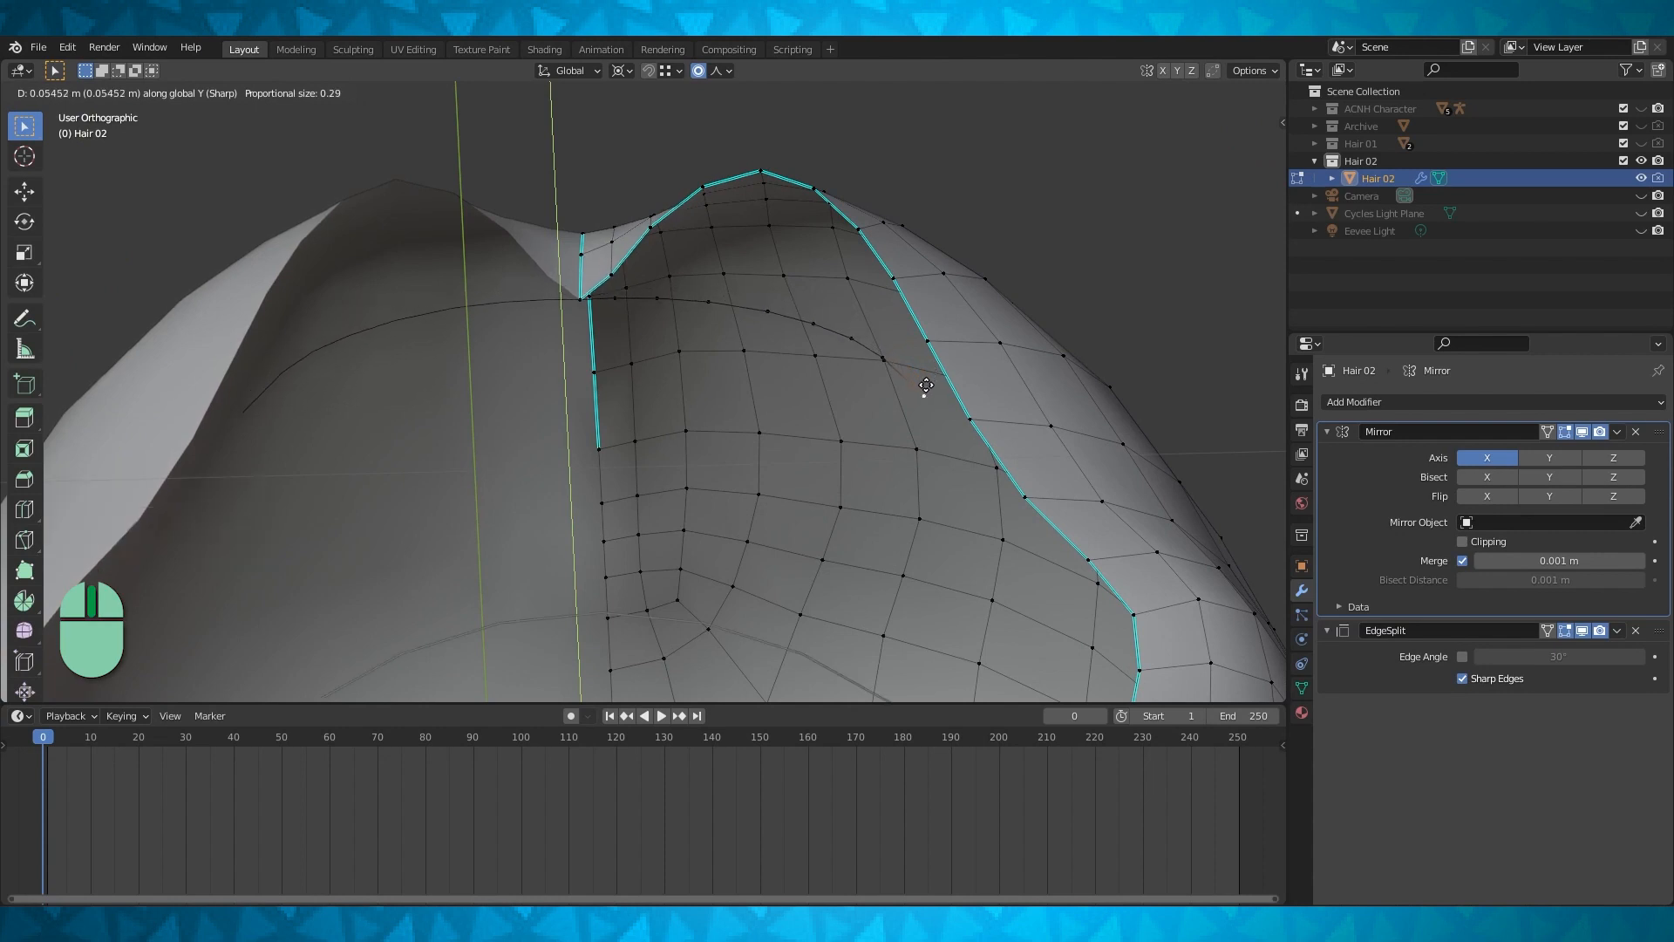
left_click(927, 381)
middle_click_drag(926, 381, 944, 422)
middle_click_drag(733, 283, 643, 295)
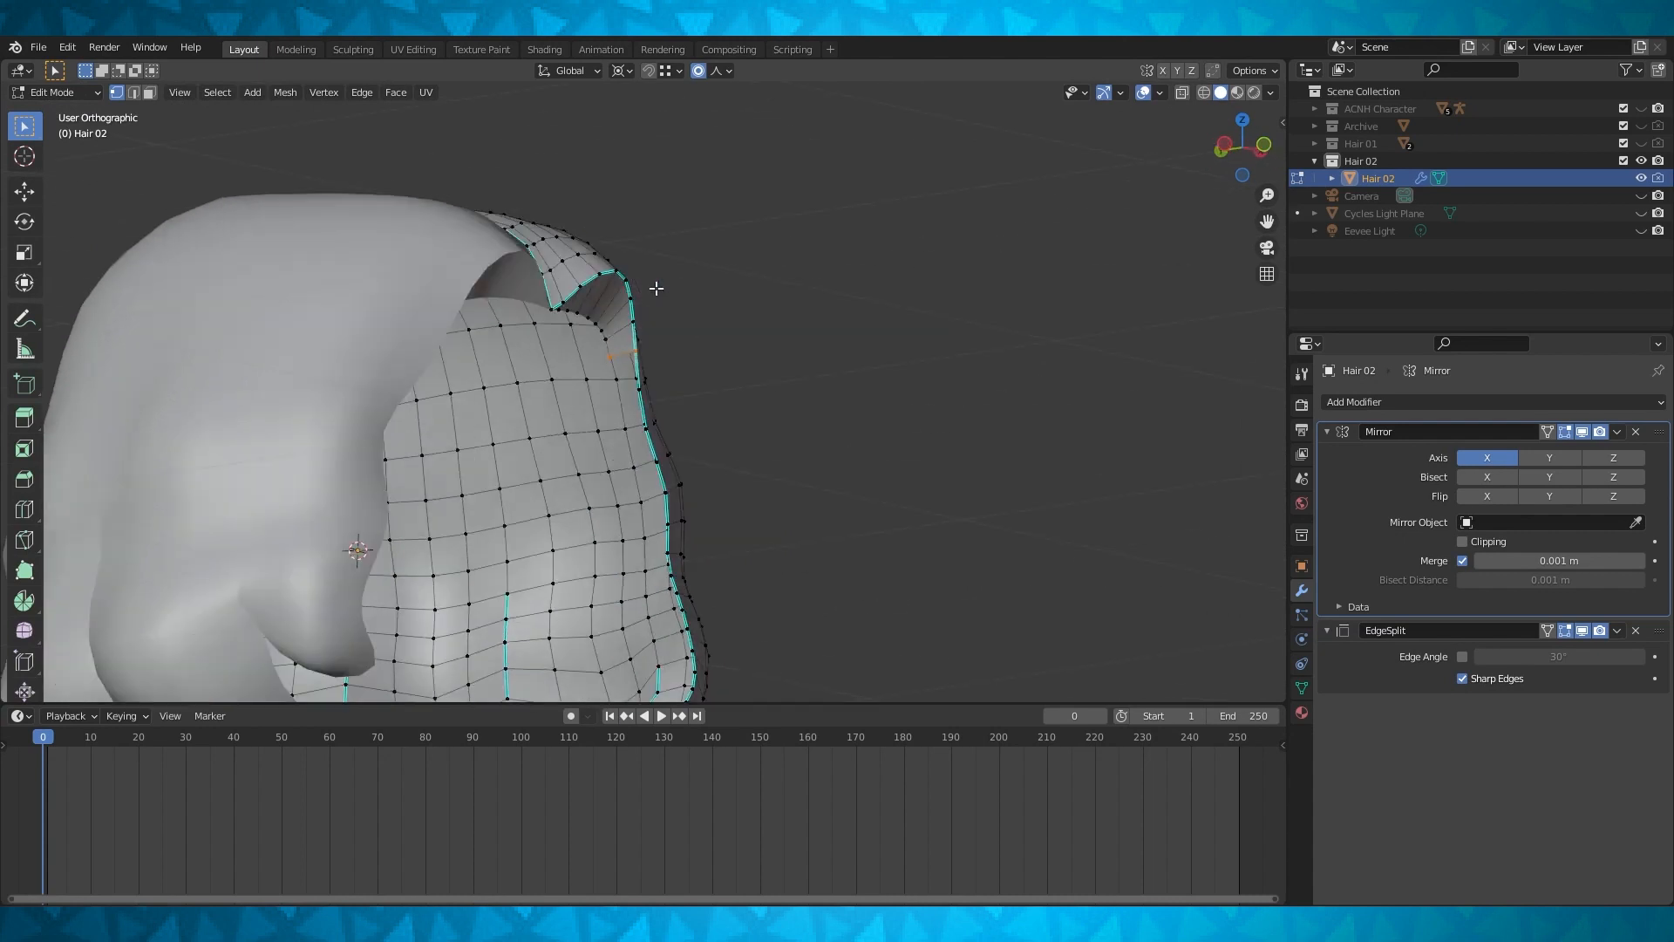
With proportional editing off, extrude four vertices from the chain's outer end down along the side boundary in wireframe front view
left_click(610, 356)
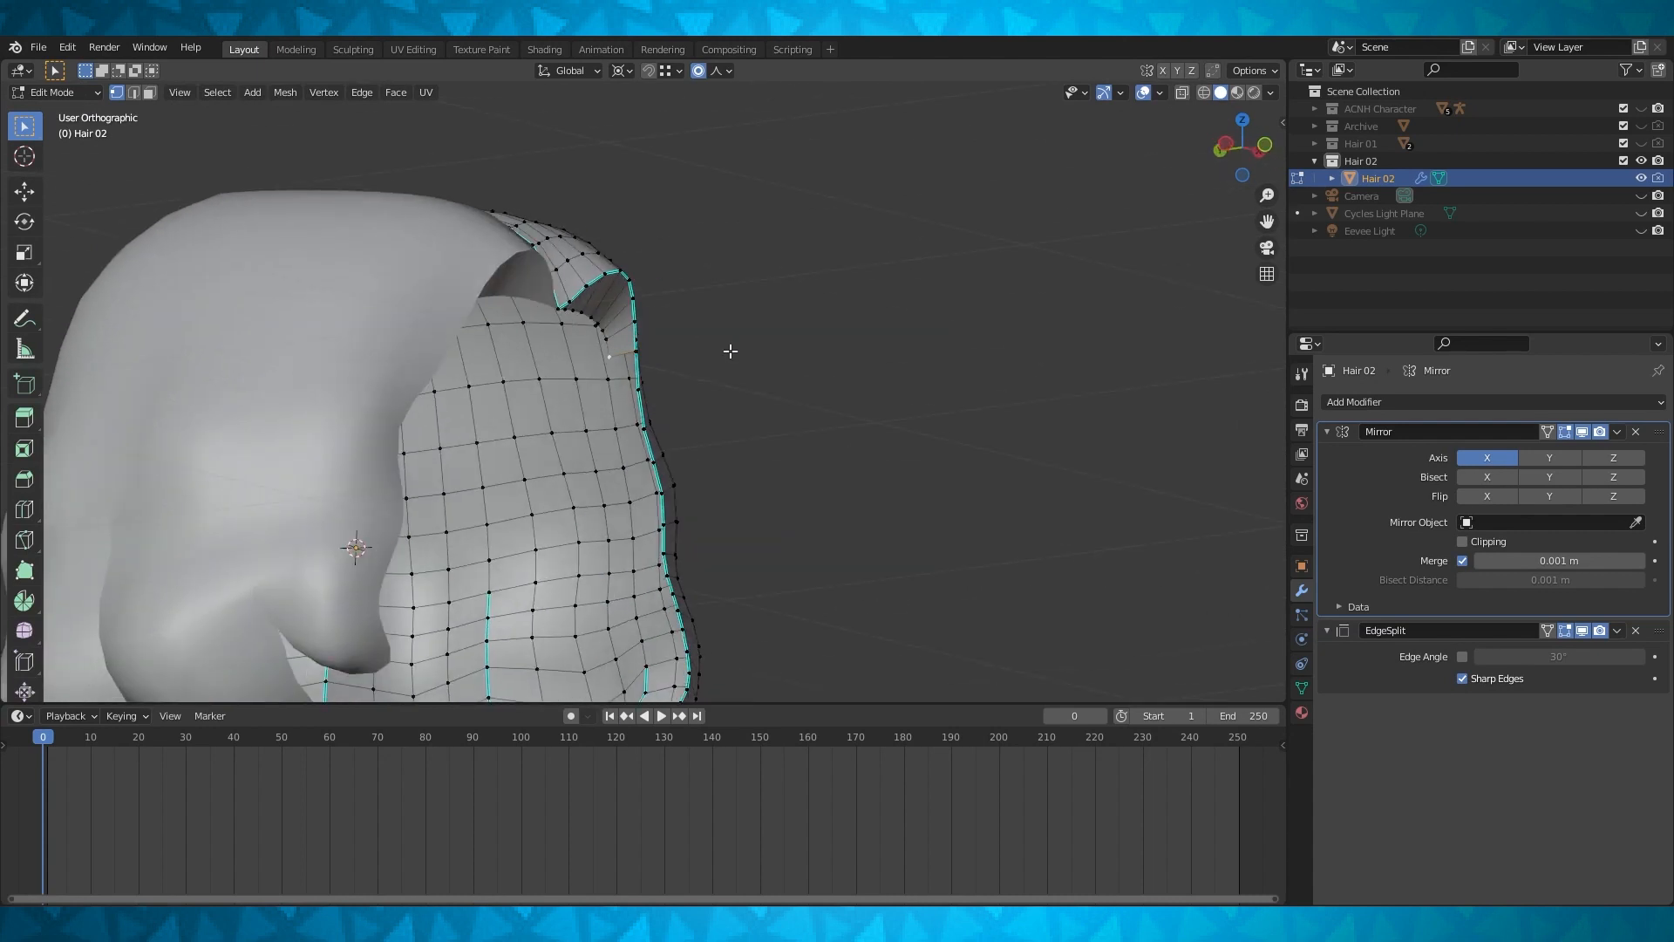
key("KP_1")
left_click(1204, 93)
key("o")
scroll(695, 403, "up", 4)
middle_click_drag(660, 345, 624, 201, "shift")
key("e")
left_click(608, 216)
key("e")
left_click(645, 278)
key("e")
left_click(690, 330)
key("e")
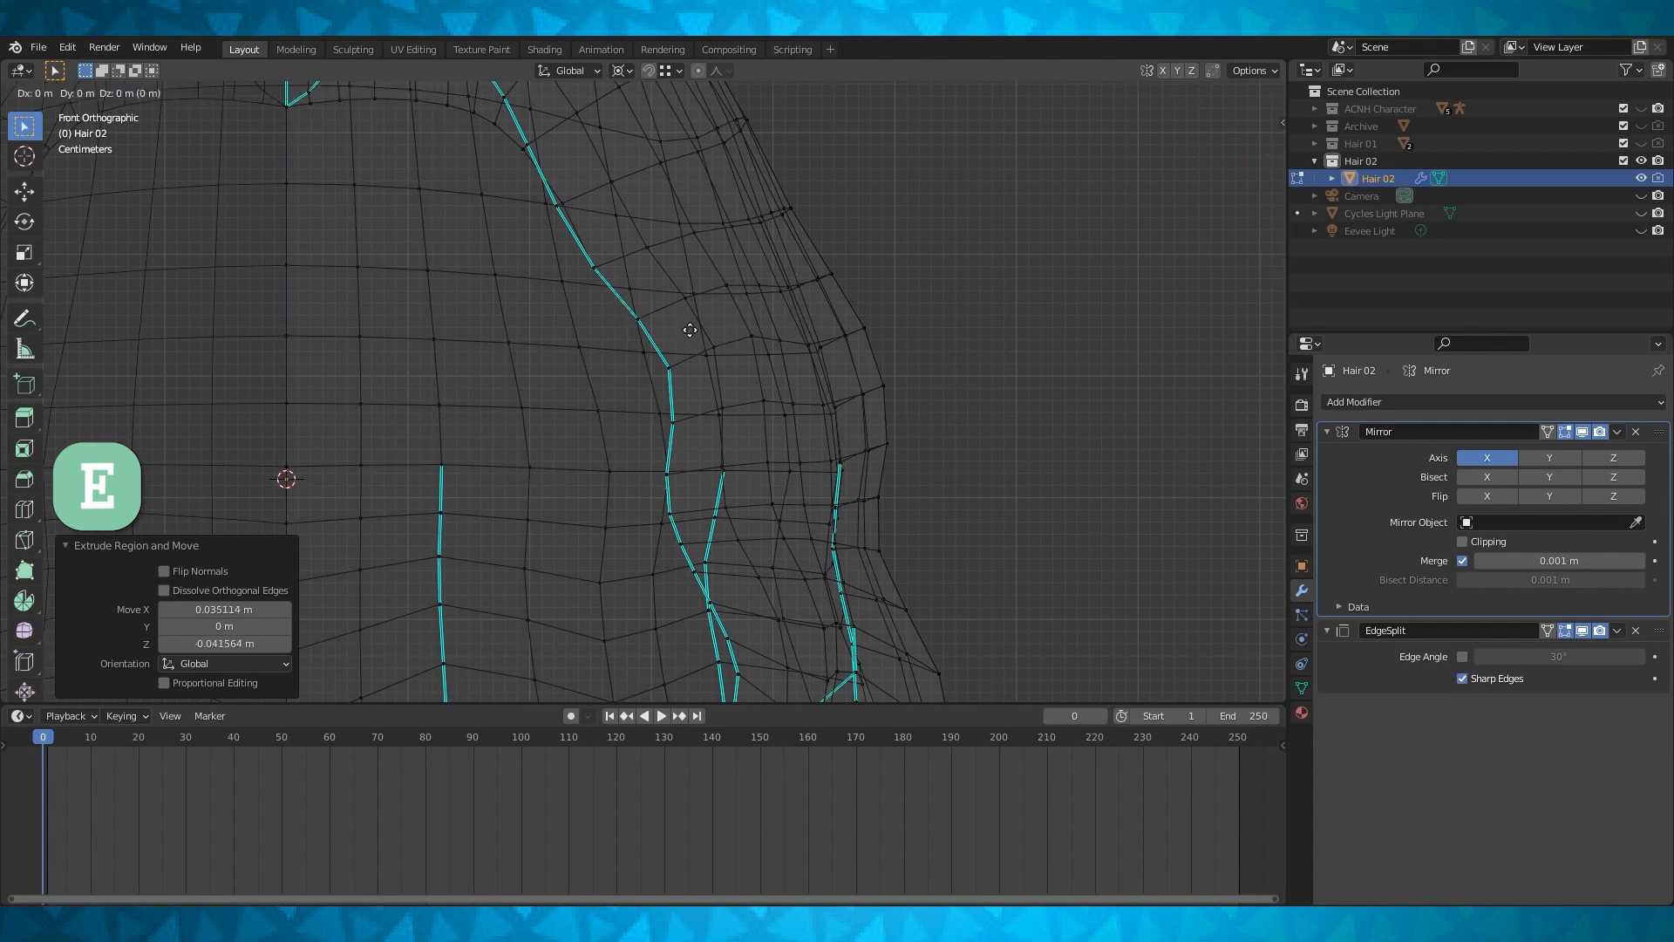
left_click(722, 380)
Continue the chain with four more extruded vertices along the side boundary toward the front side strand's tip
middle_click_drag(680, 382, 669, 291, "shift")
key("e")
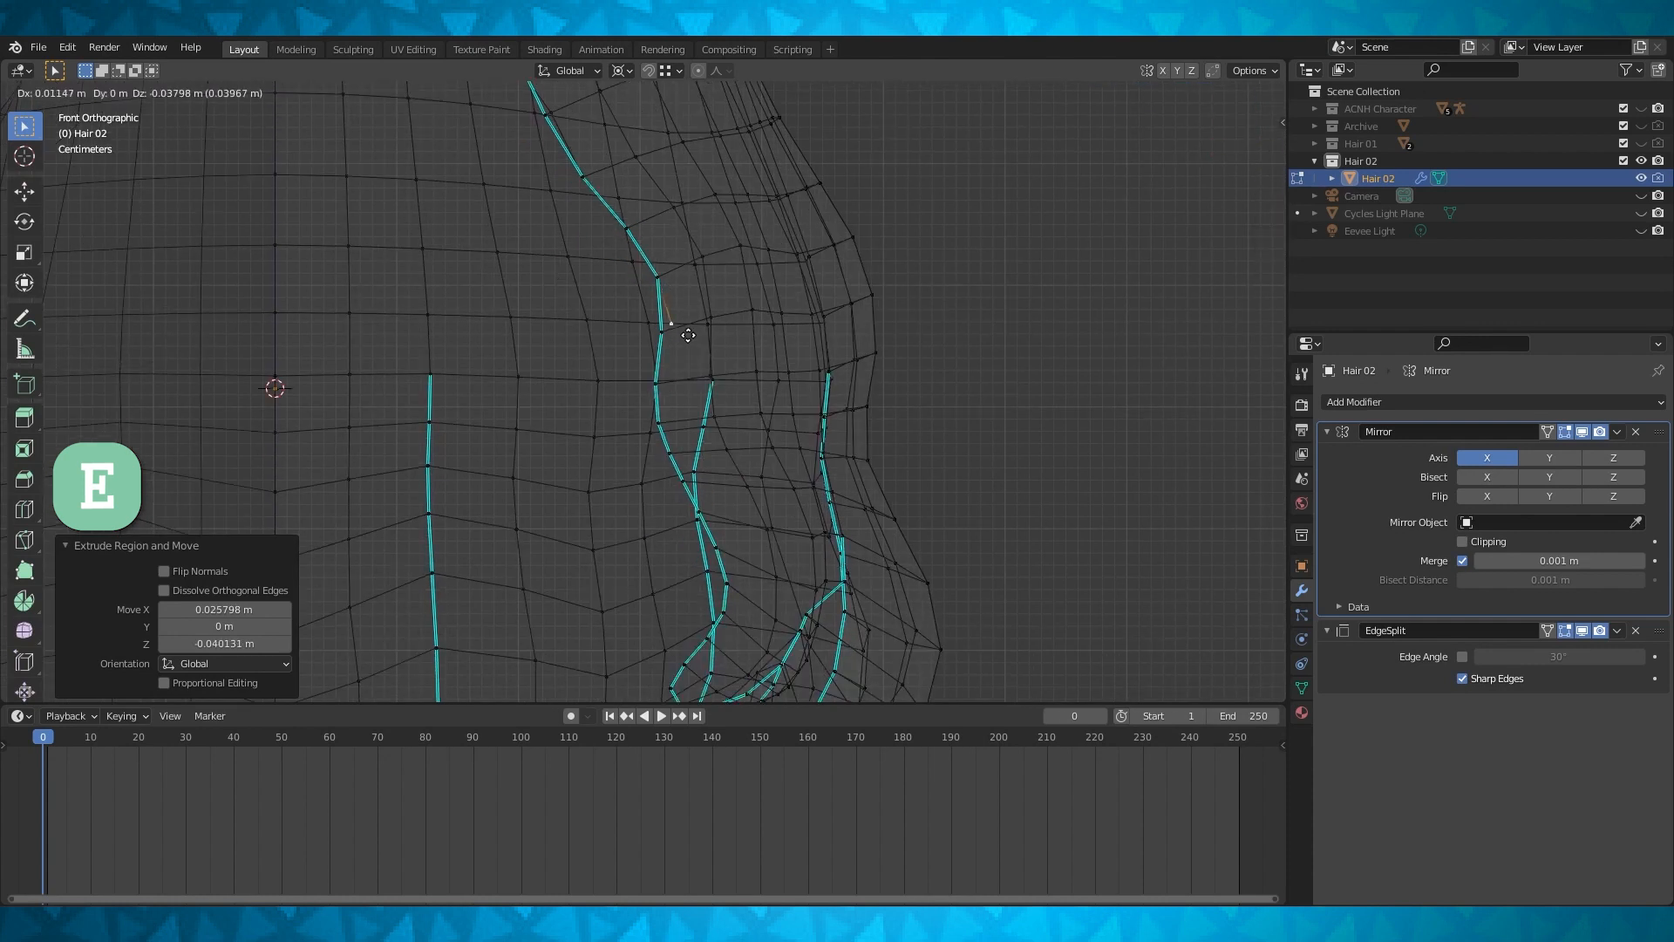
left_click(667, 329)
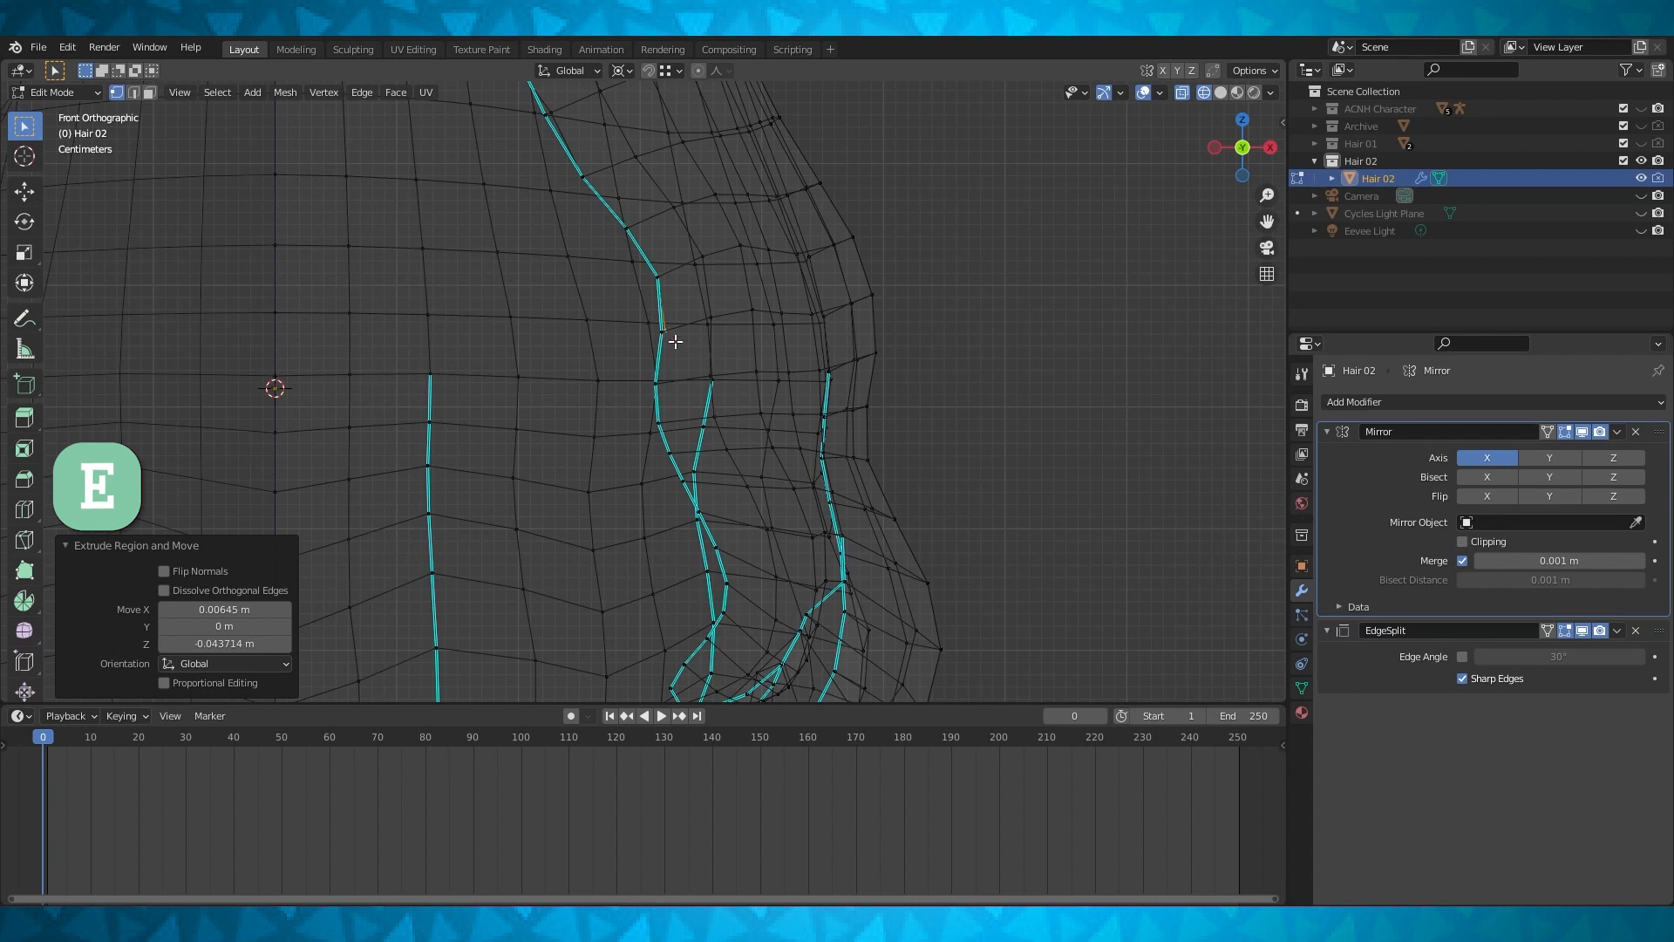
key("e")
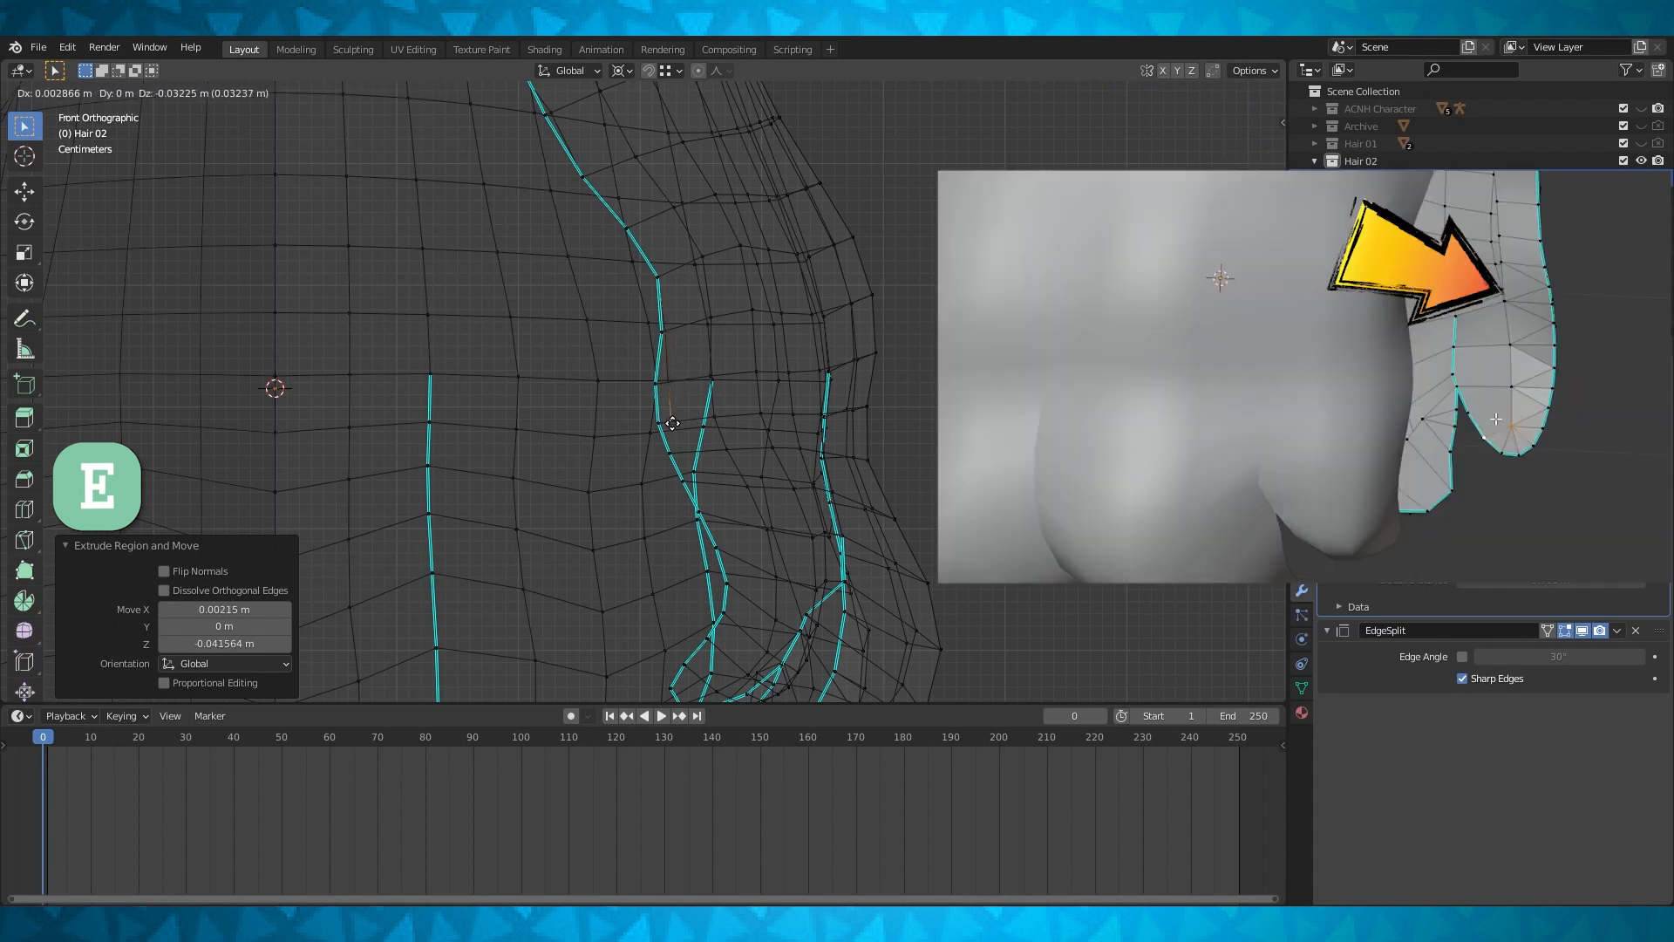
left_click(678, 453)
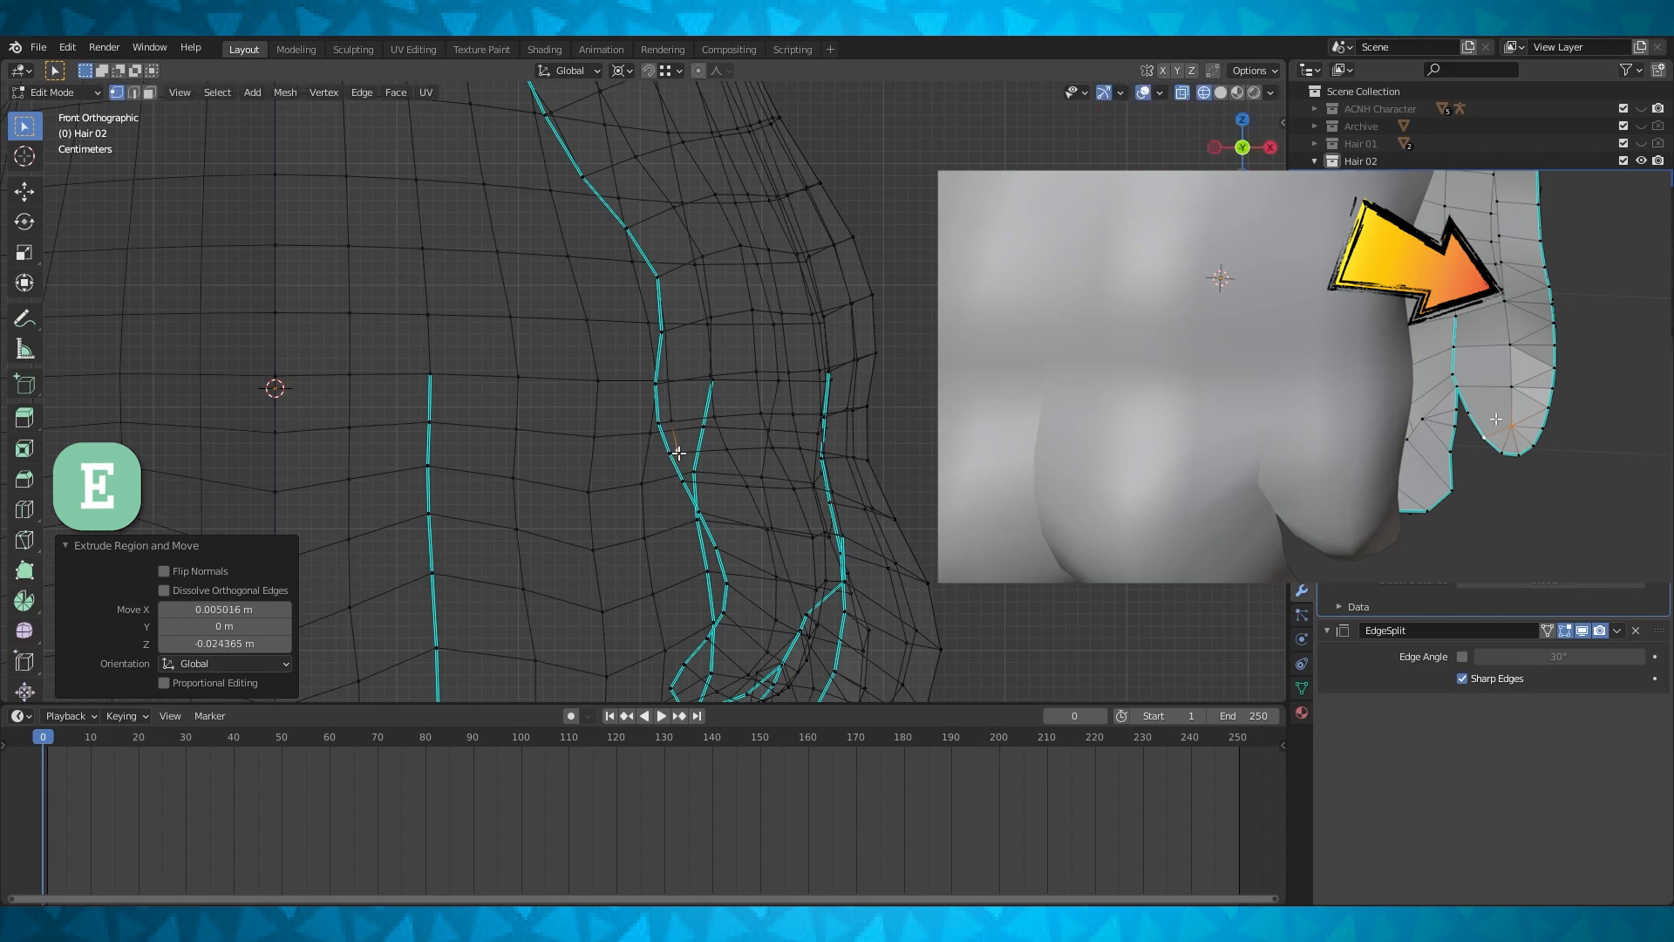
middle_click_drag(676, 451, 674, 392, "shift")
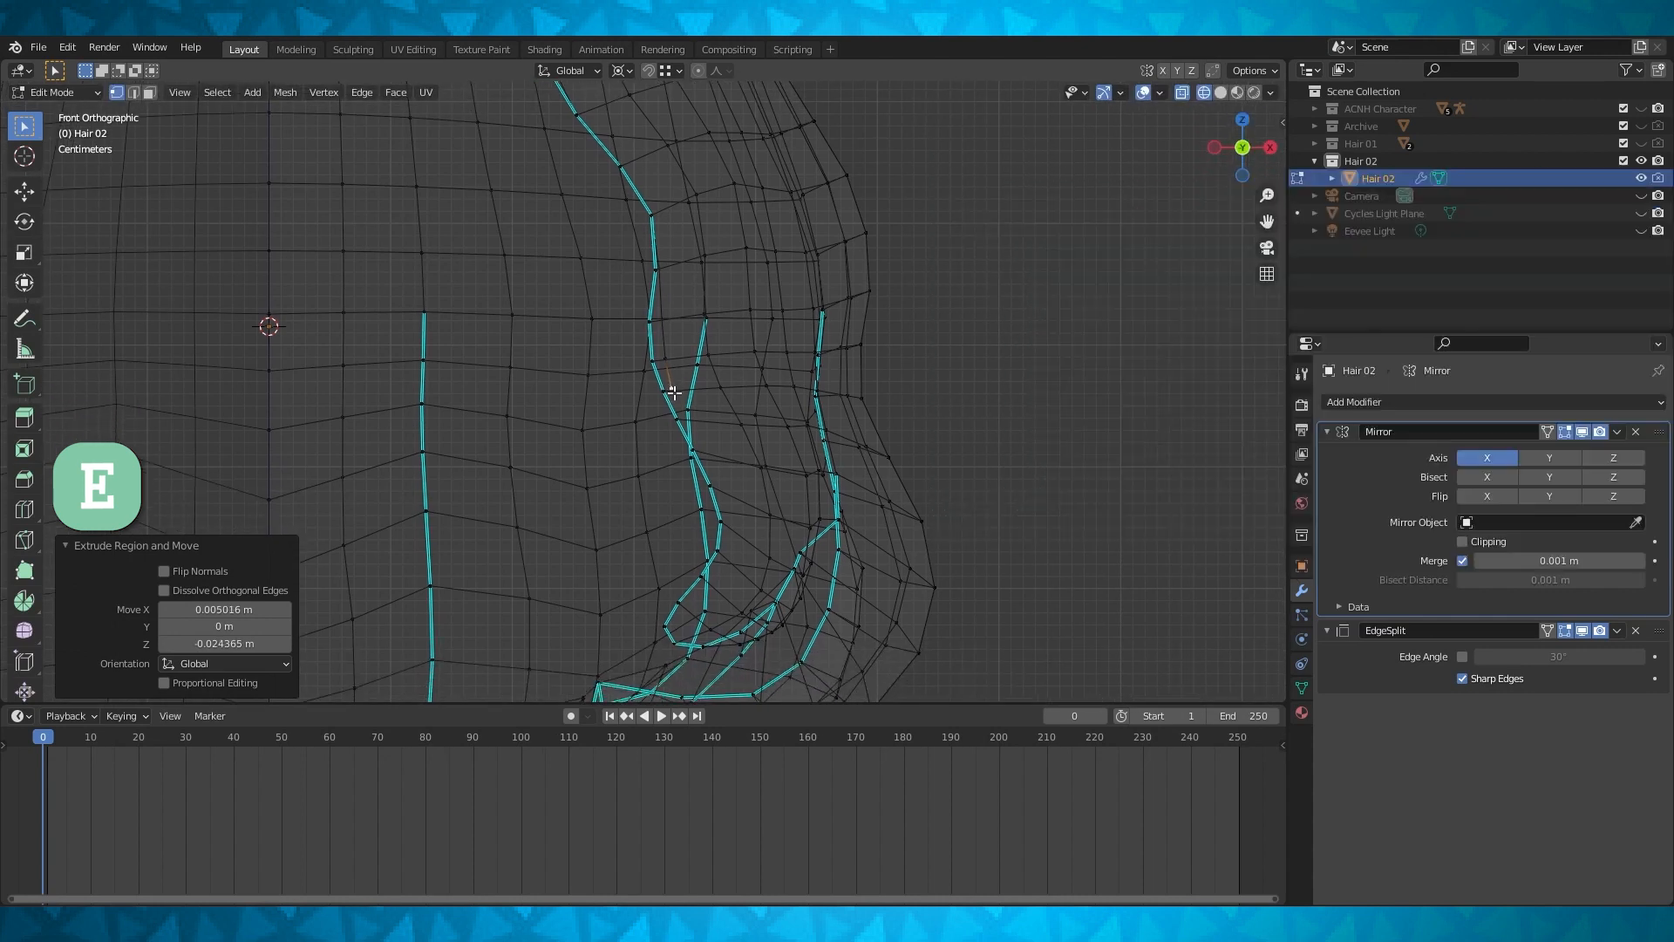
key("e")
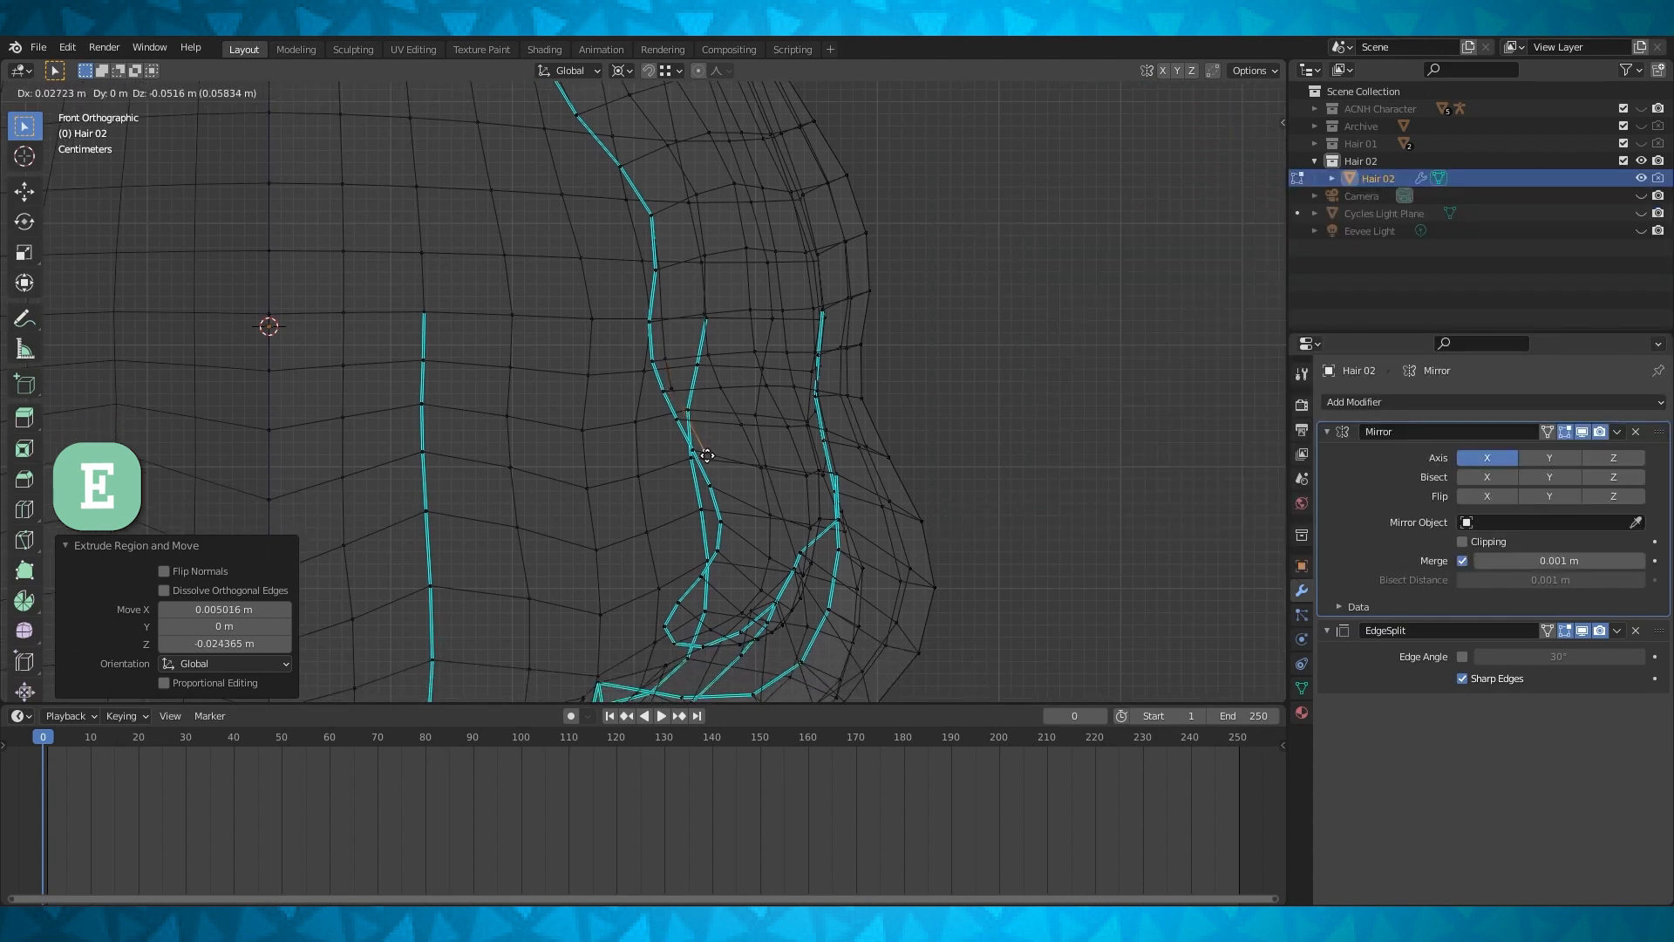
left_click(707, 454)
middle_click_drag(707, 454, 706, 400, "shift")
key("e")
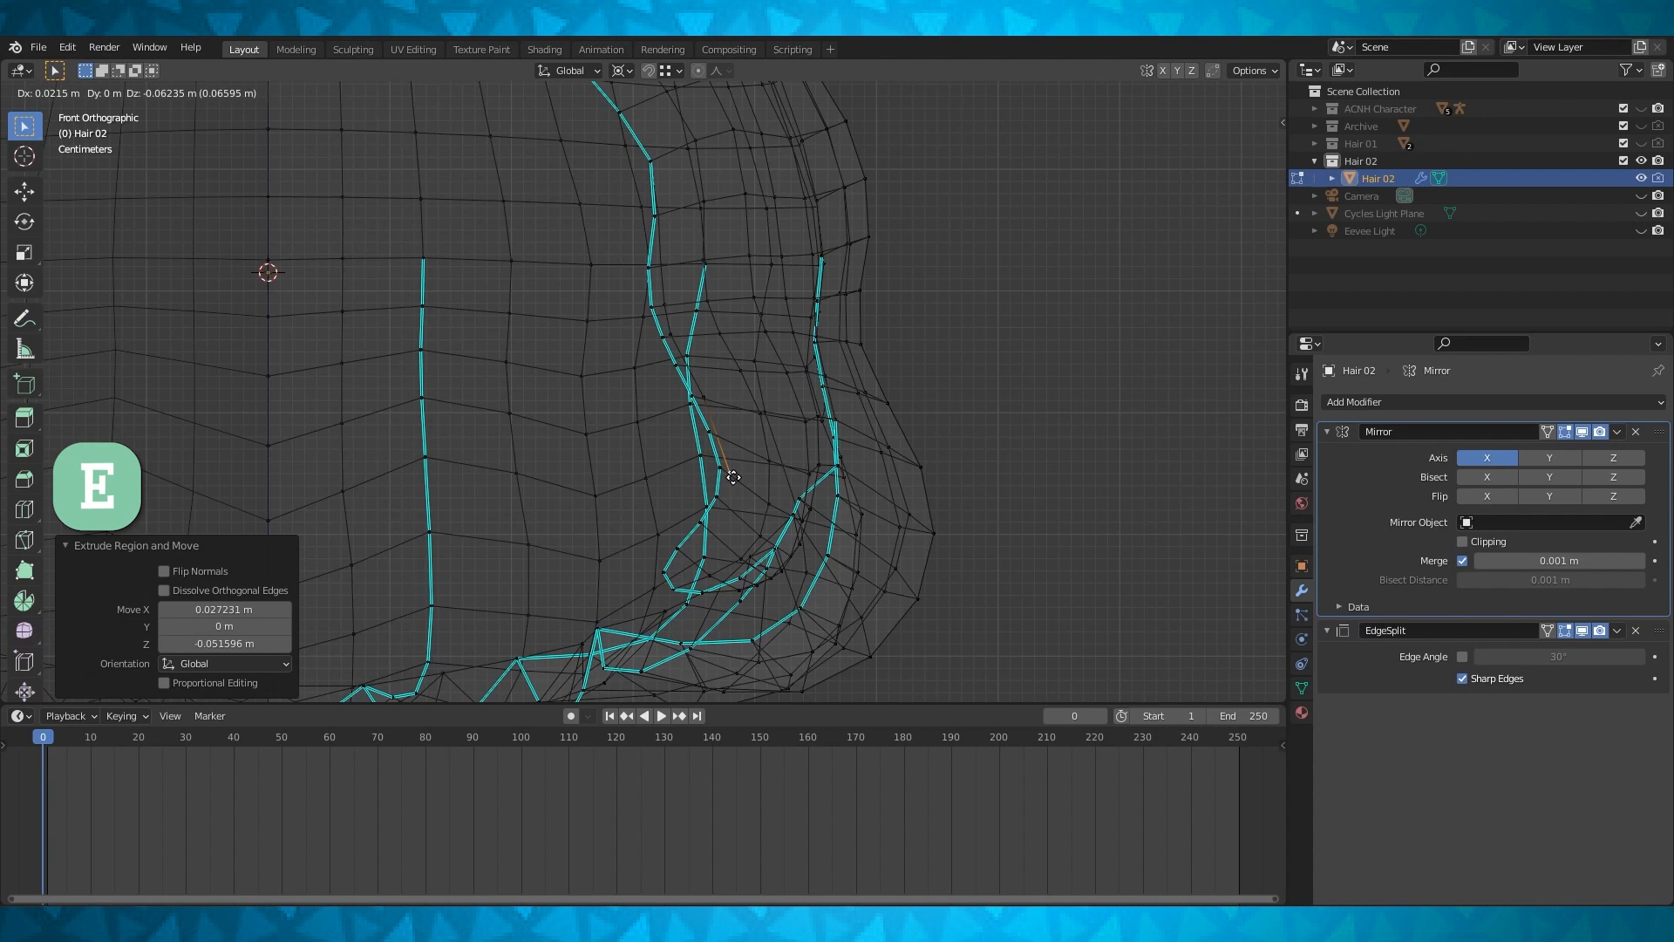
left_click(733, 477)
Reposition the lower vertices of the chain along the side boundary and delete its end vertex
left_click(672, 338)
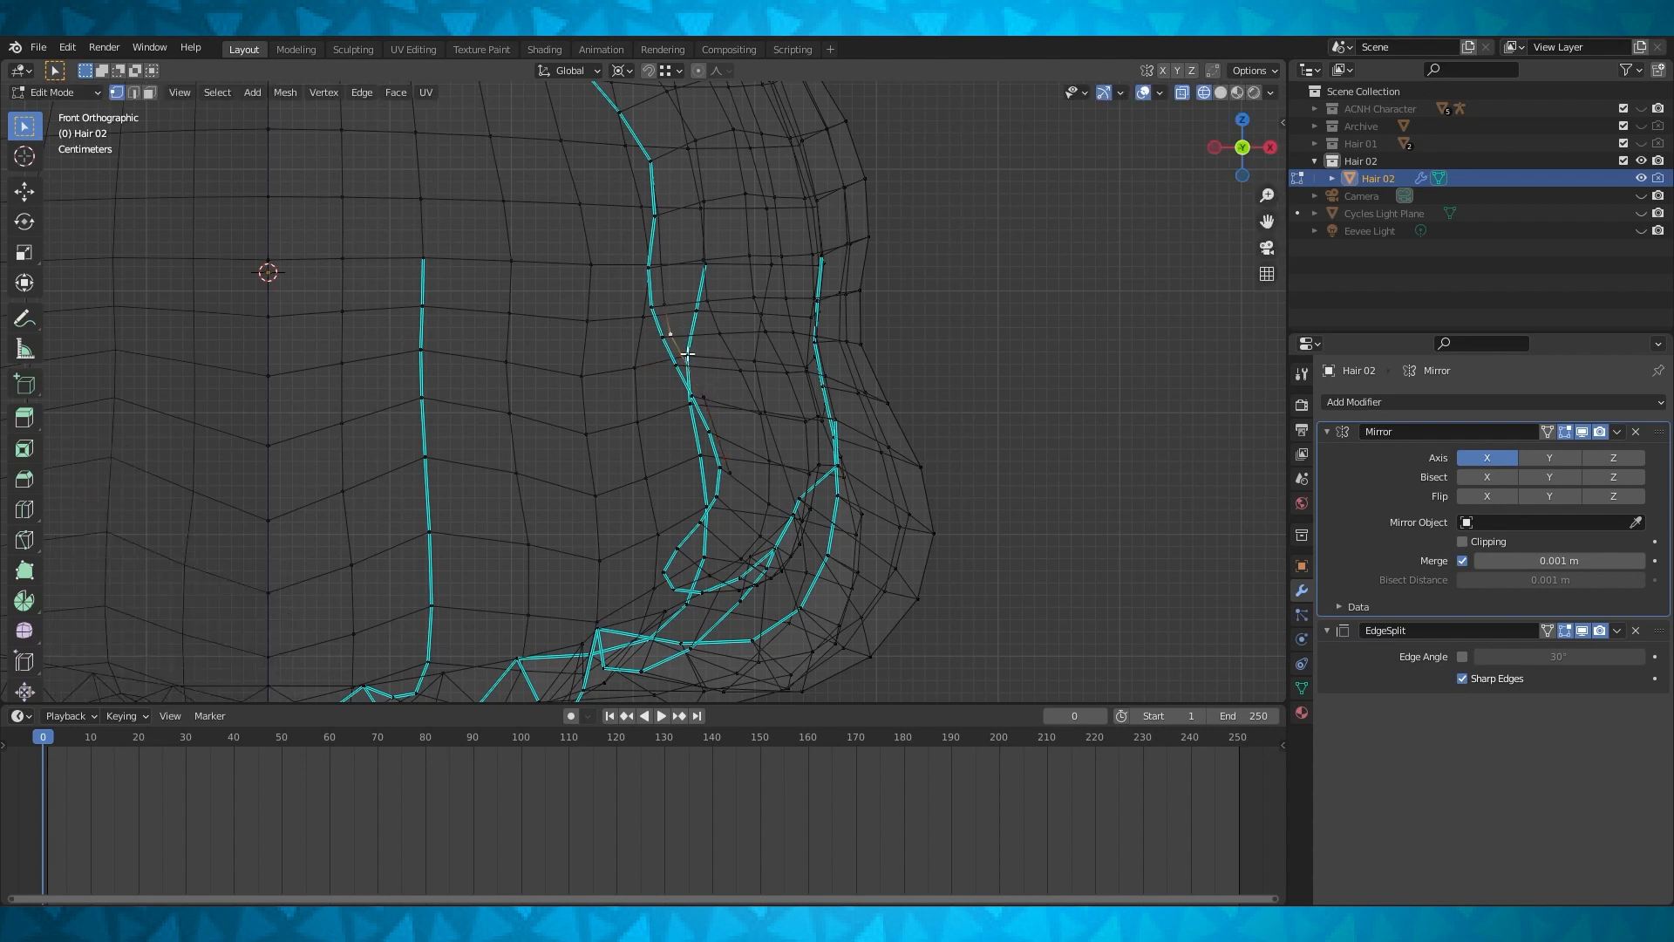
key("g")
left_click(708, 387)
key("g")
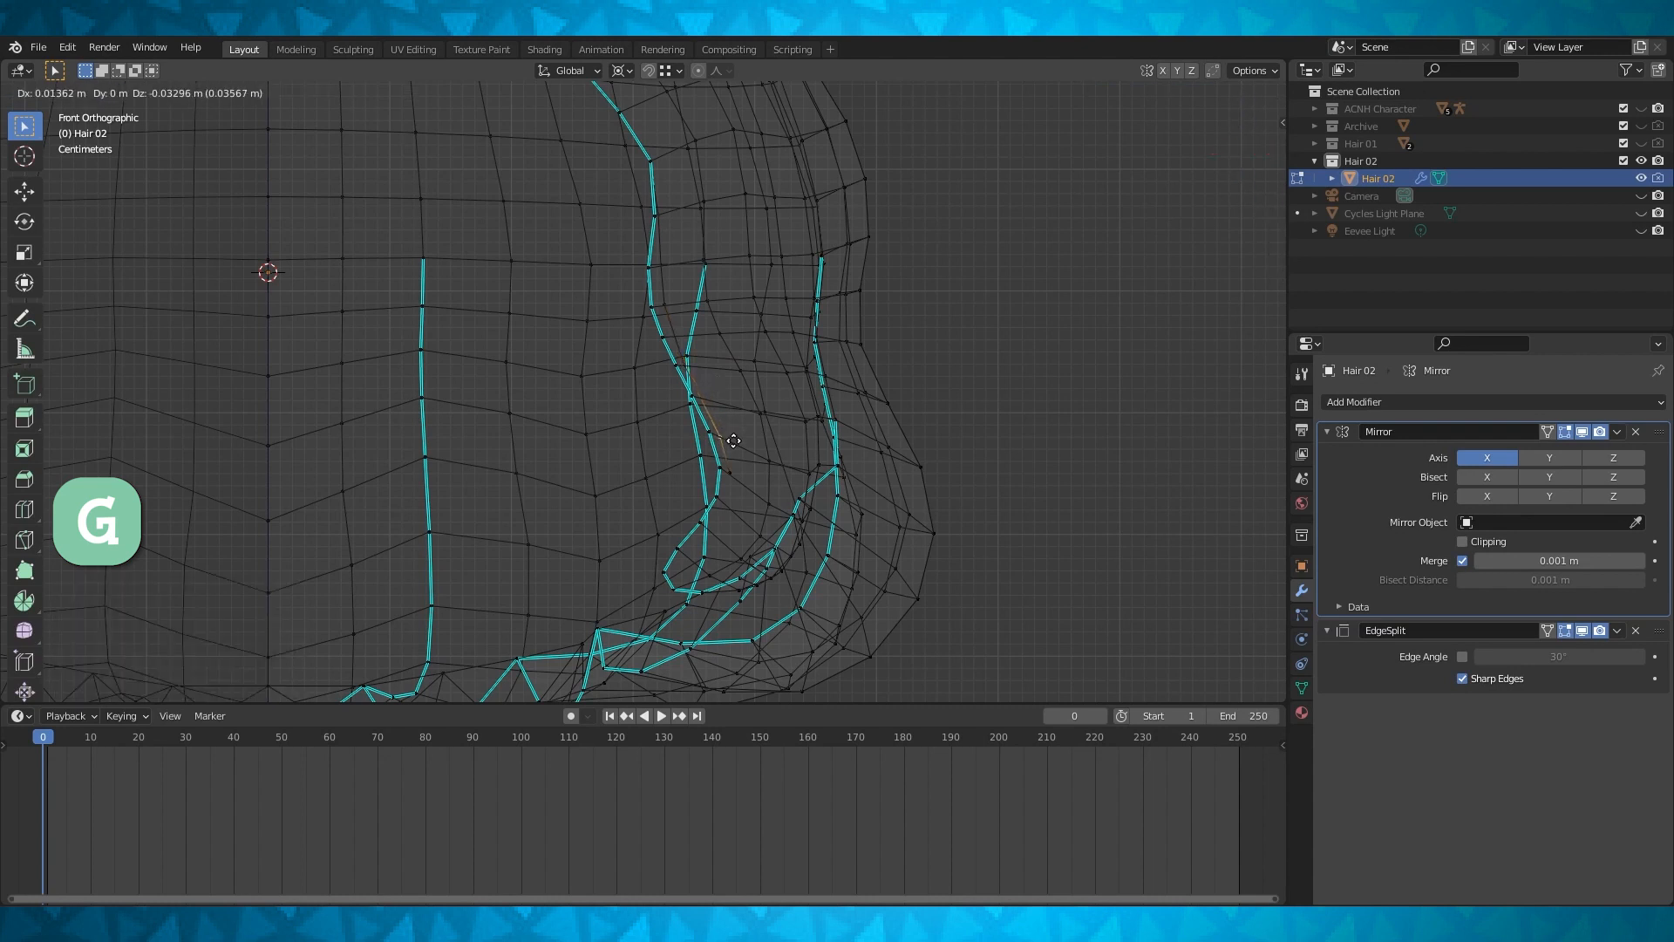
left_click(725, 435)
left_click(730, 472)
key("x")
left_click(730, 472)
Fill the space between the extruded chain and the hair's side boundary with successive faces down the front opening
key("a")
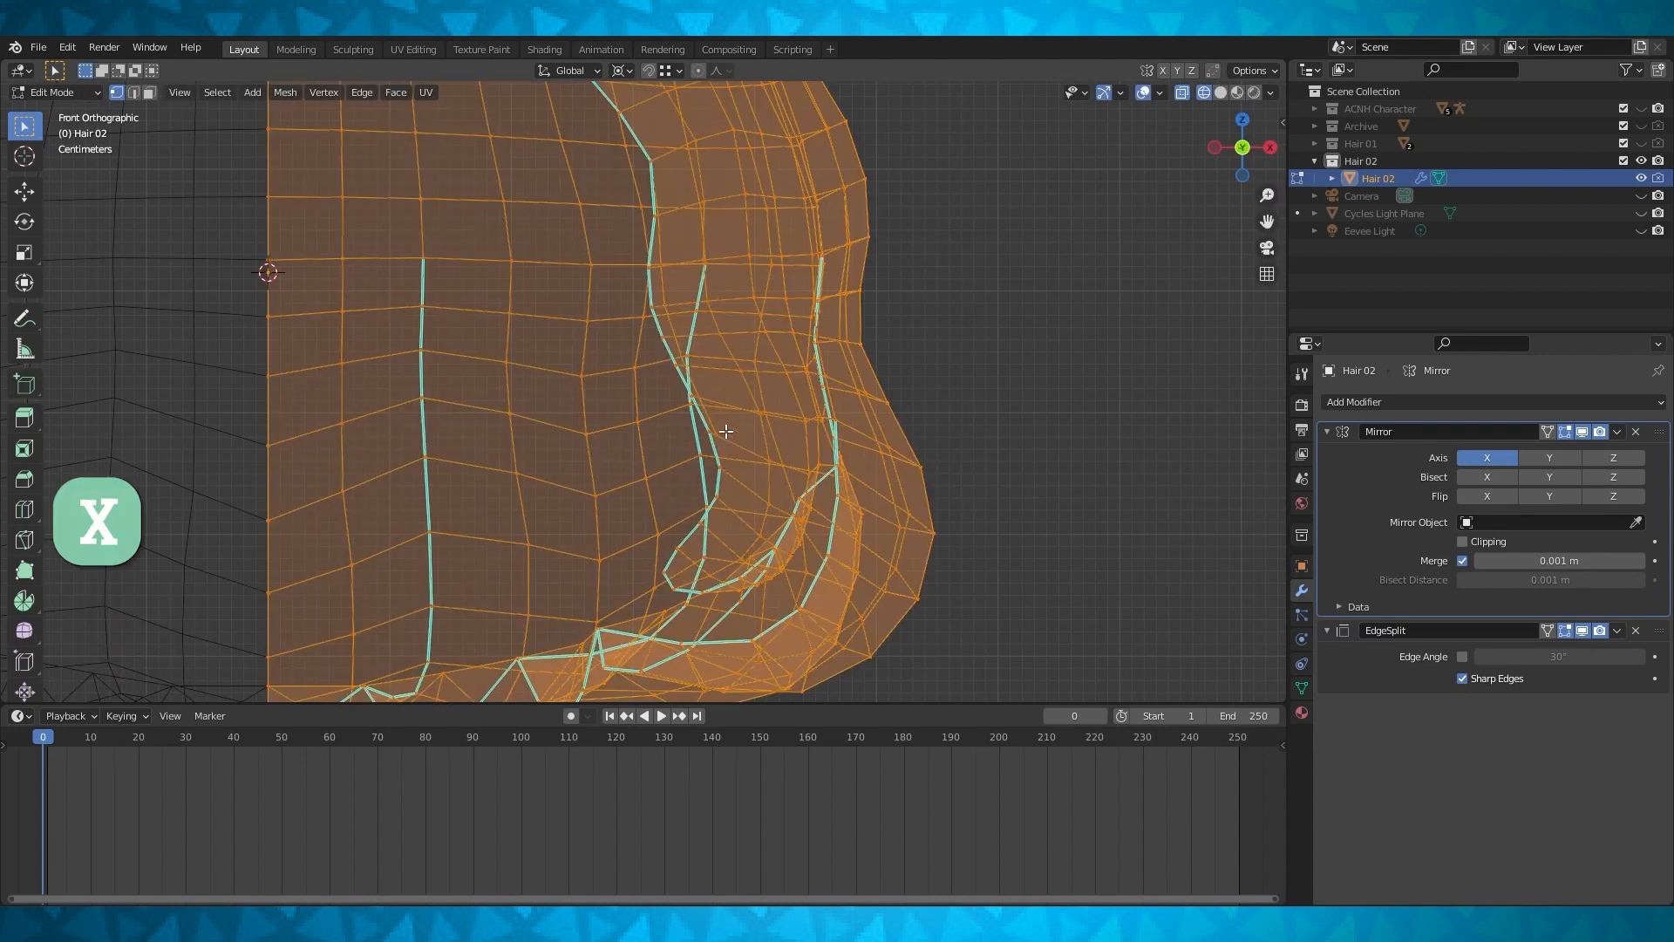
left_click(707, 418, "alt")
left_click(709, 419, "alt")
left_click(712, 419, "alt")
middle_click_drag(677, 403, 793, 456, "shift")
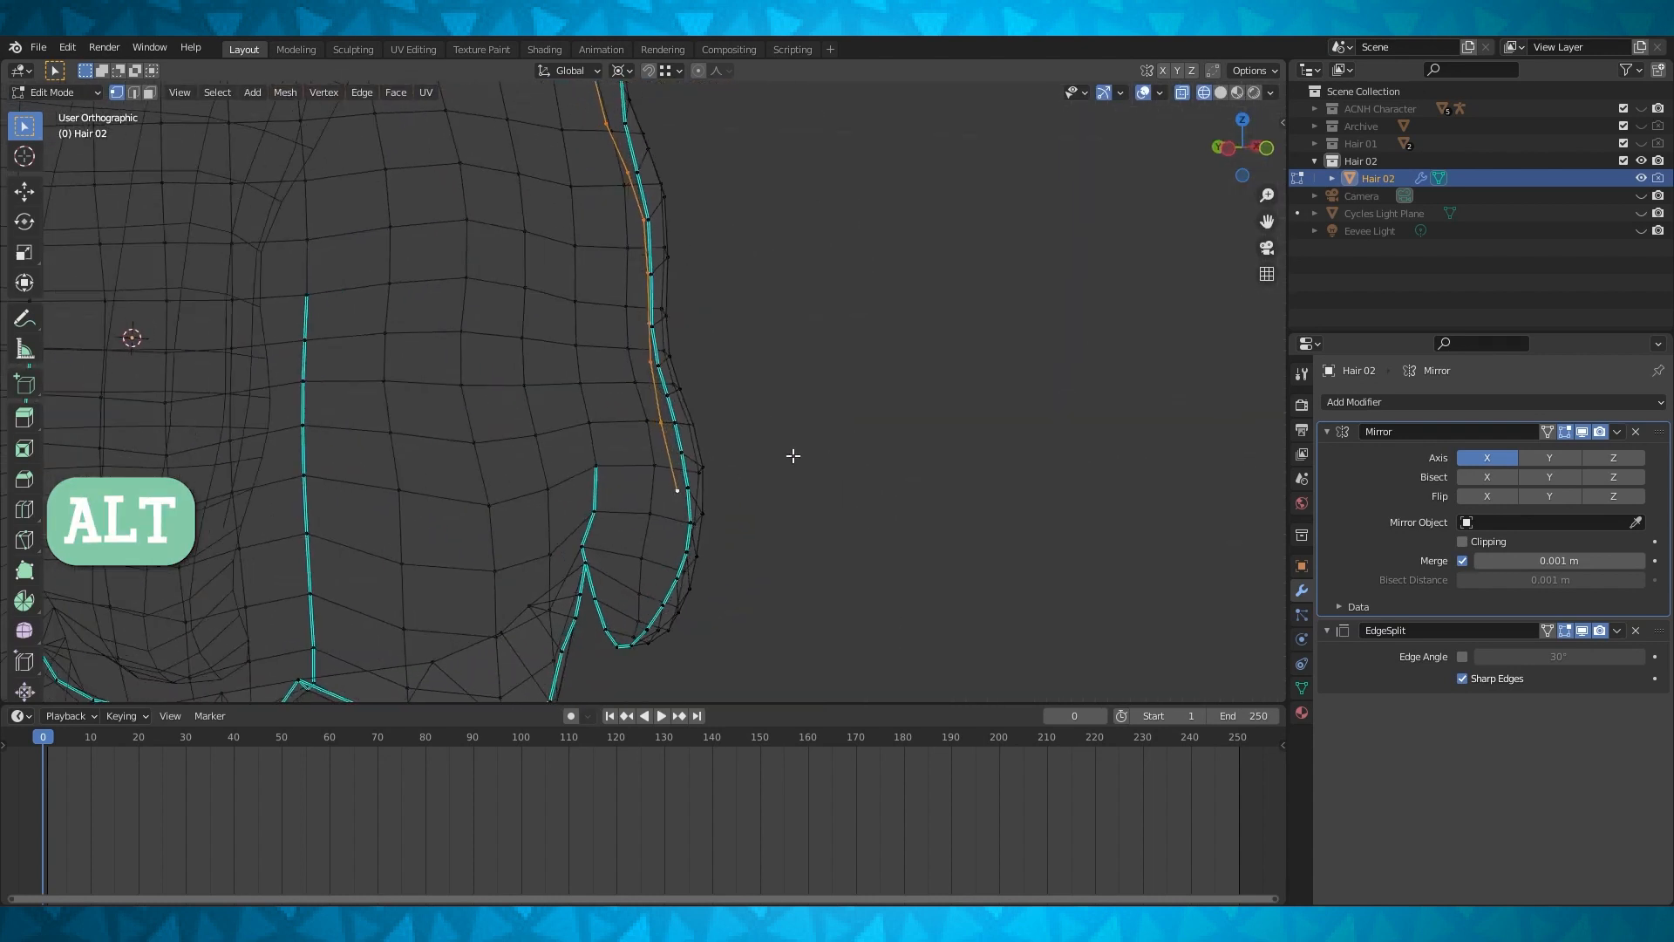
middle_click_drag(793, 456, 813, 453)
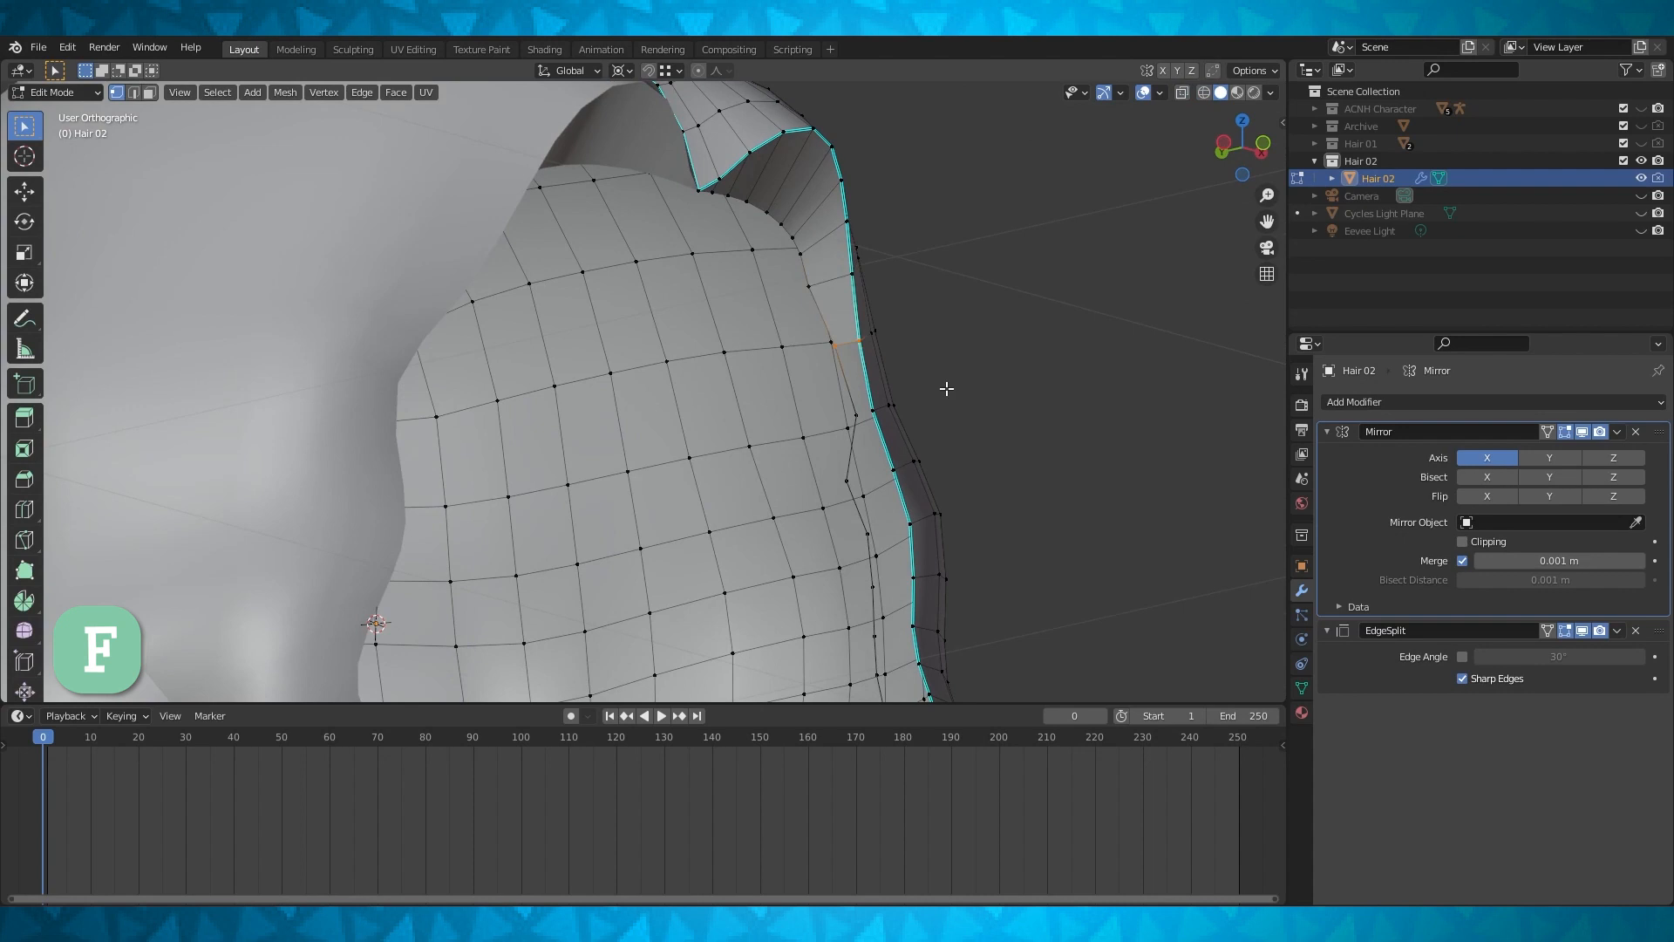
key("f")
key("f")
middle_click_drag(973, 477, 991, 355, "shift")
key("f")
key("f")
key("f")
middle_click_drag(1031, 540, 1034, 442, "shift")
key("f")
key("f")
key("f")
key("f")
Join the lower chain vertices to the side boundary vertices one by one with edges and faces
left_click(941, 439, "shift")
key("f")
left_click(882, 426)
key("f")
left_click(949, 469, "shift")
middle_click_drag(937, 439, 957, 480)
key("f")
left_click(889, 478)
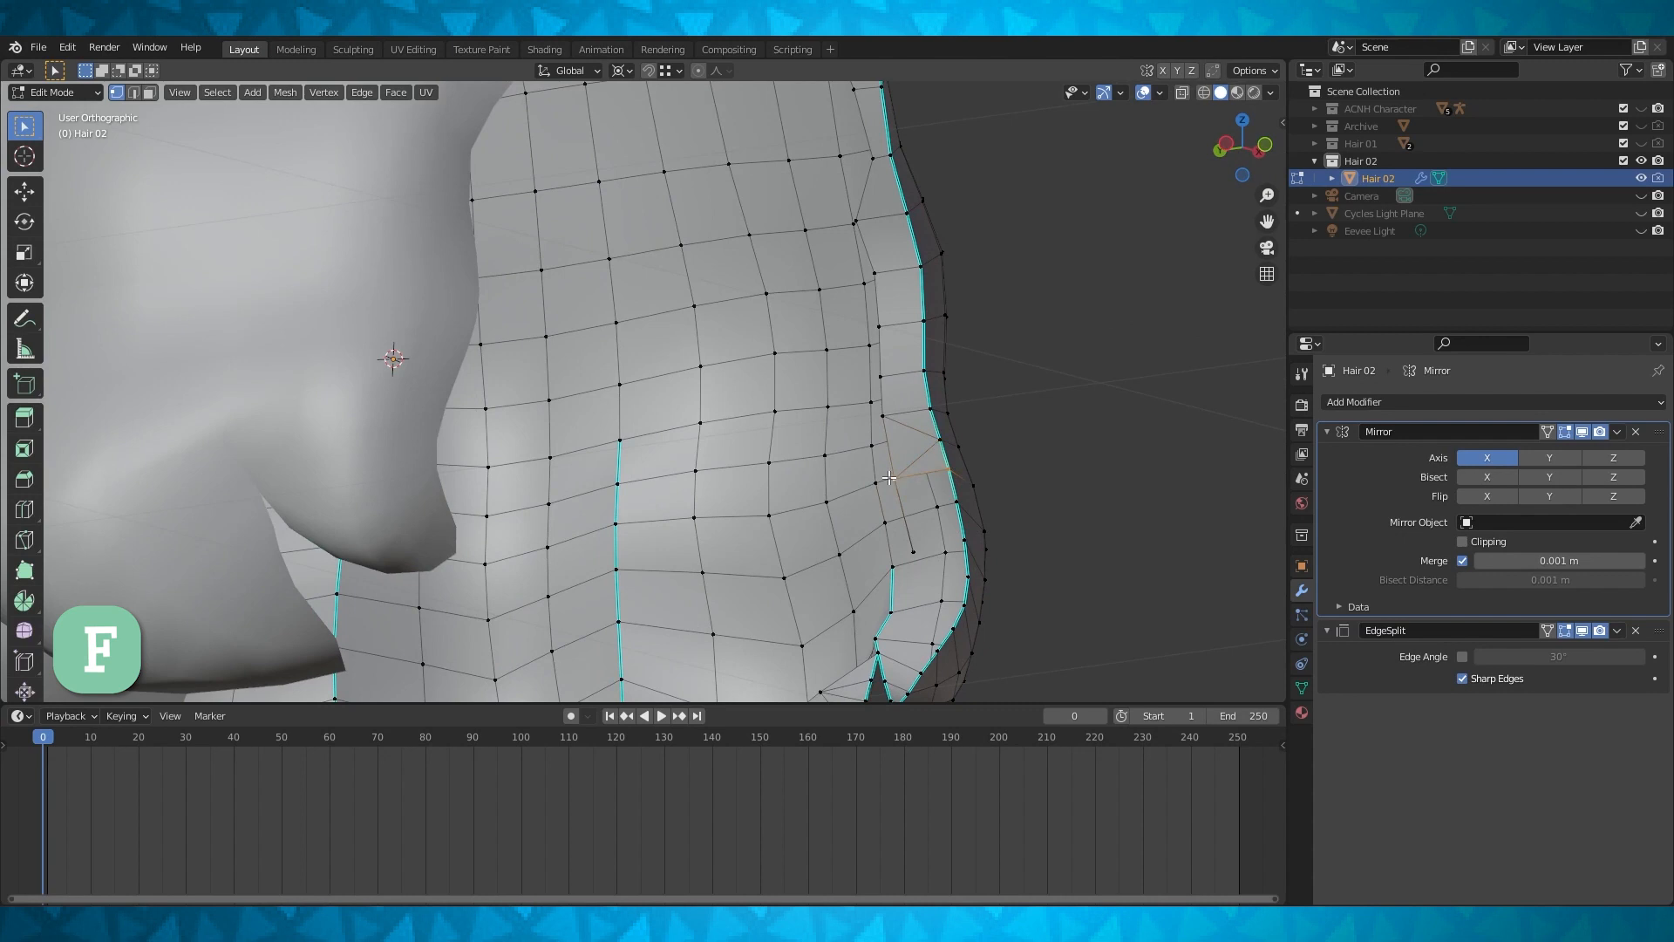
left_click(956, 504, "shift")
key("j")
Move two vertices on the inner edge of the new side faces along Y to even out the inner wall
middle_click_drag(956, 504, 944, 300)
left_click(868, 263)
key("g")
key("y")
left_click(875, 265)
scroll(880, 279, "down", 2)
scroll(880, 287, "up", 2)
left_click(882, 298)
key("g")
key("y")
left_click(941, 301)
Move three more vertices along Y on the inner wall's edge near the front side strand
left_click(887, 378)
key("g")
key("y")
left_click(934, 372)
left_click(882, 335)
key("g")
key("y")
left_click(944, 339)
left_click(879, 294)
key("g")
key("y")
left_click(965, 297)
Fill between the selected inner wall vertices just above the front side strand's tip
key("f")
scroll(881, 366, "down", 3)
middle_click_drag(859, 349, 829, 455)
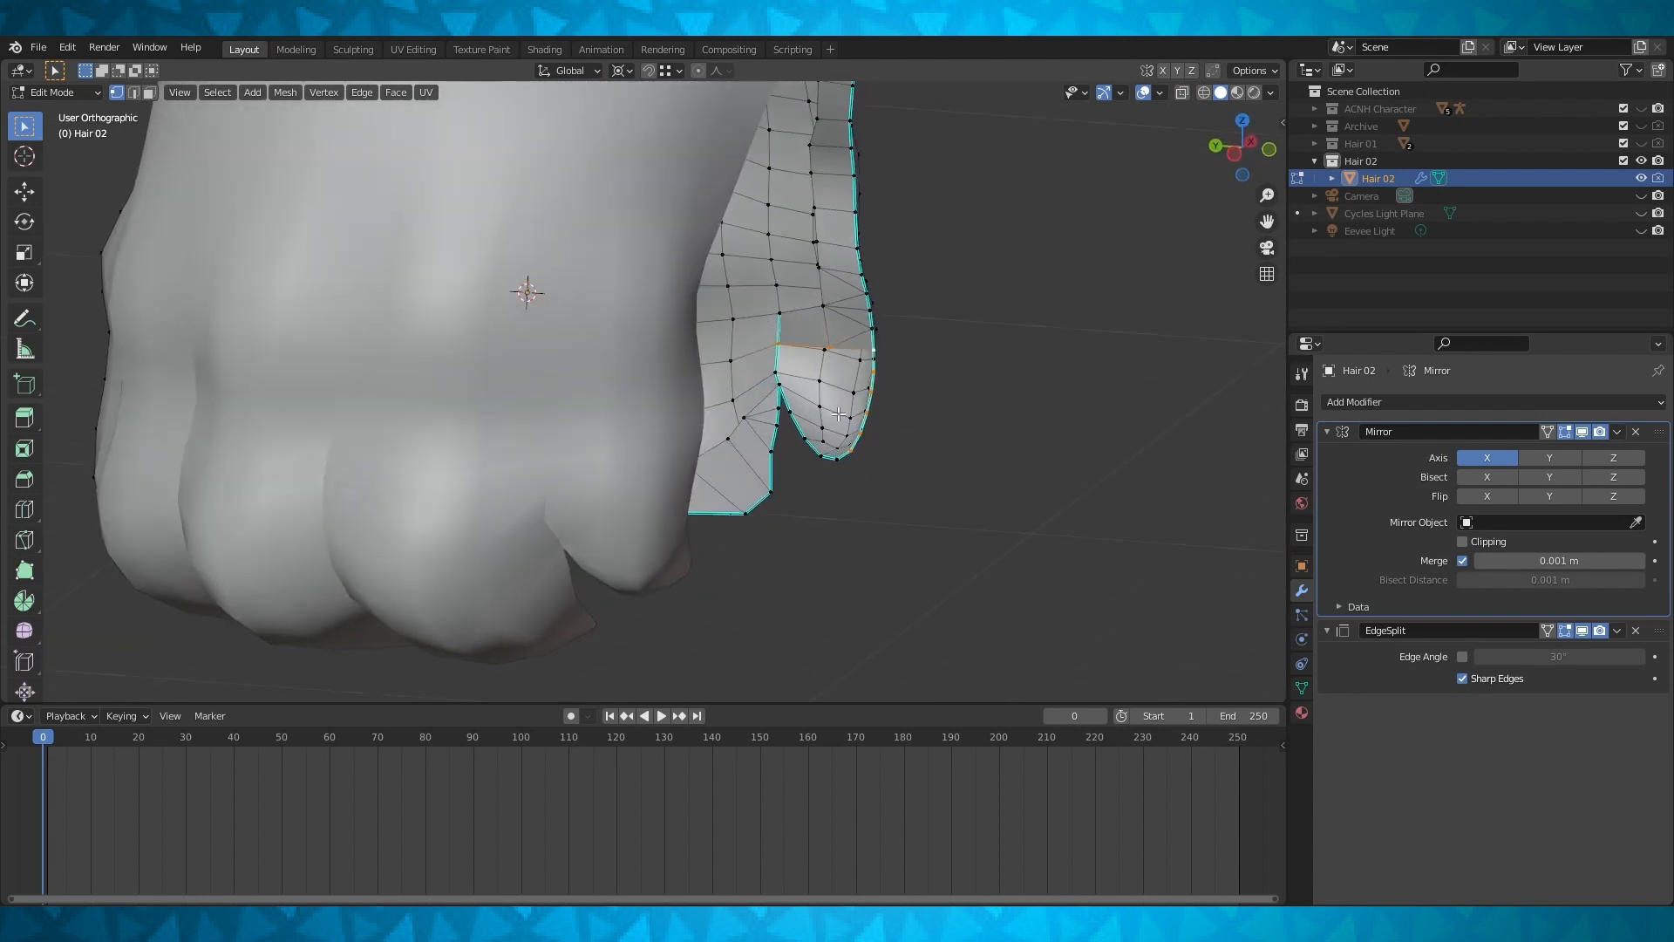
Fill the gap at the front side strand's tip with a face and knife-cut across it to the middle
key("f")
middle_click_drag(777, 375, 872, 360)
scroll(872, 359, "up", 1)
key("k")
left_click(817, 361)
left_click(882, 362)
Connect pairs of vertices inside the filled strand tip with edges to divide it into smaller faces
left_click(882, 361)
left_click(881, 312, "shift")
key("j")
middle_click_drag(905, 339, 905, 391)
left_click(881, 317)
left_click(931, 340, "shift")
left_click(900, 396)
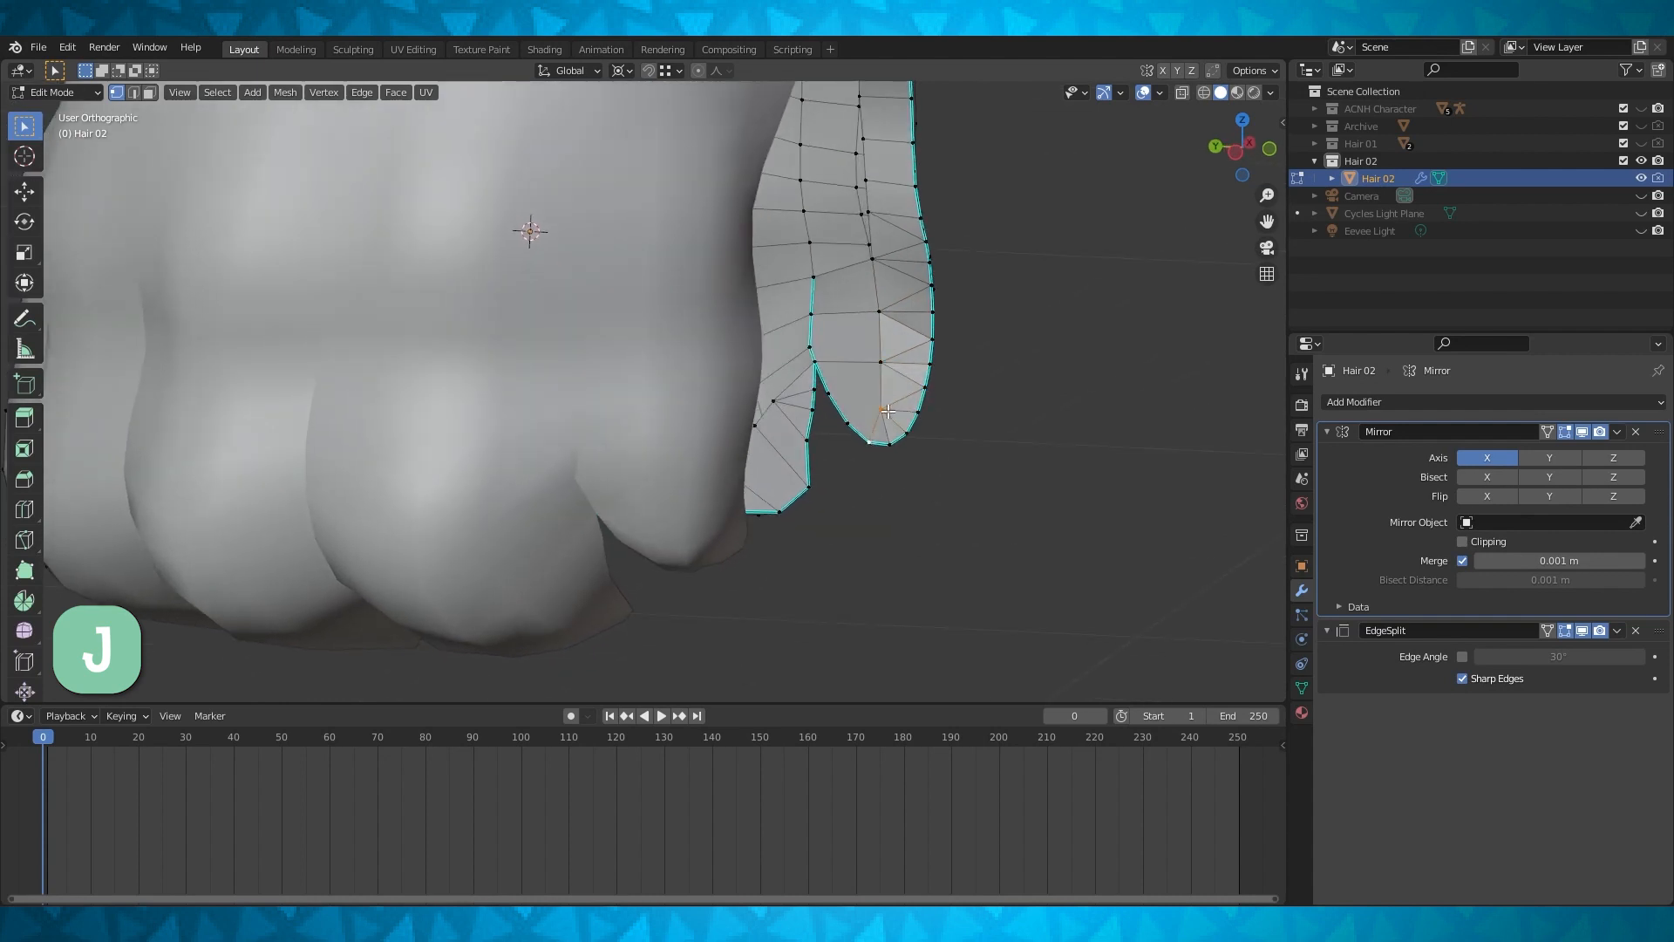
left_click(877, 315)
middle_click_drag(821, 385, 868, 327)
key("j")
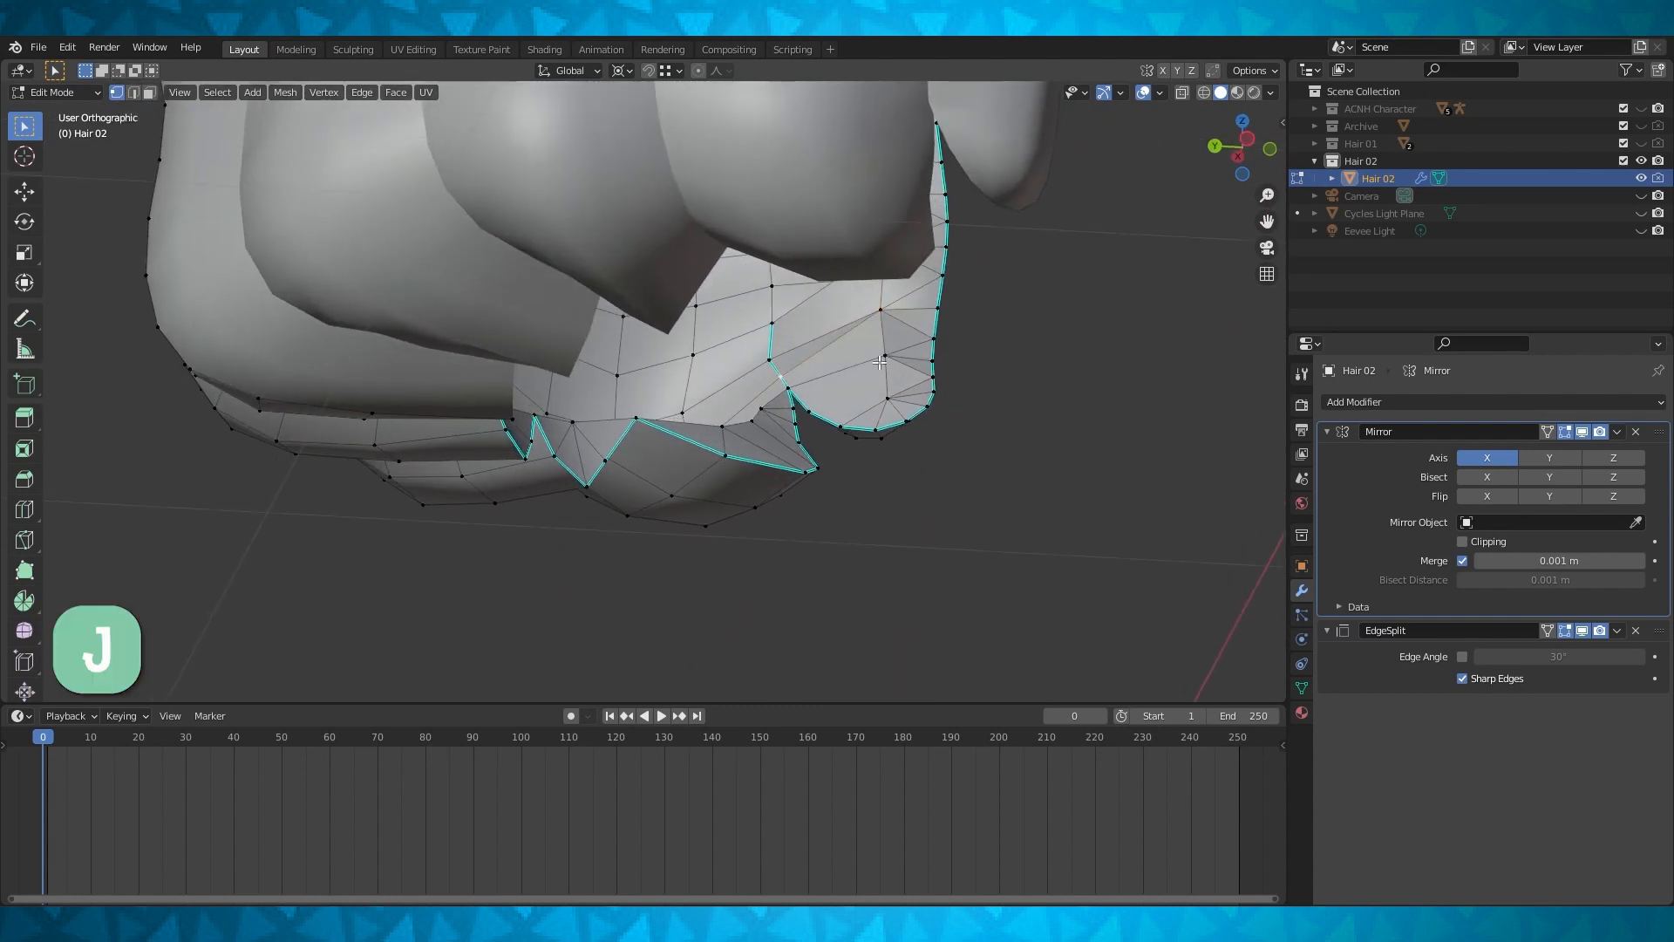
left_click(811, 412)
left_click(887, 399, "shift")
key("j")
Move four vertices along the inner wall beside the front side strand to even out its edge
mouse_move(892, 387)
middle_mouse_down()
mouse_move(868, 393)
mouse_move(880, 349)
mouse_move(858, 344)
mouse_move(973, 356)
mouse_move(927, 348)
mouse_move(998, 304)
mouse_move(981, 328)
mouse_move(374, 234)
middle_mouse_up()
left_click(911, 359)
key("g")
left_click(950, 359)
left_click(942, 360)
key("g")
left_click(931, 359)
left_click(922, 357)
key("g")
left_click(926, 343)
left_click(914, 300)
key("g")
left_click(918, 300)
Apply smooth shading to all faces of the hair mesh
key("a")
left_click(395, 91)
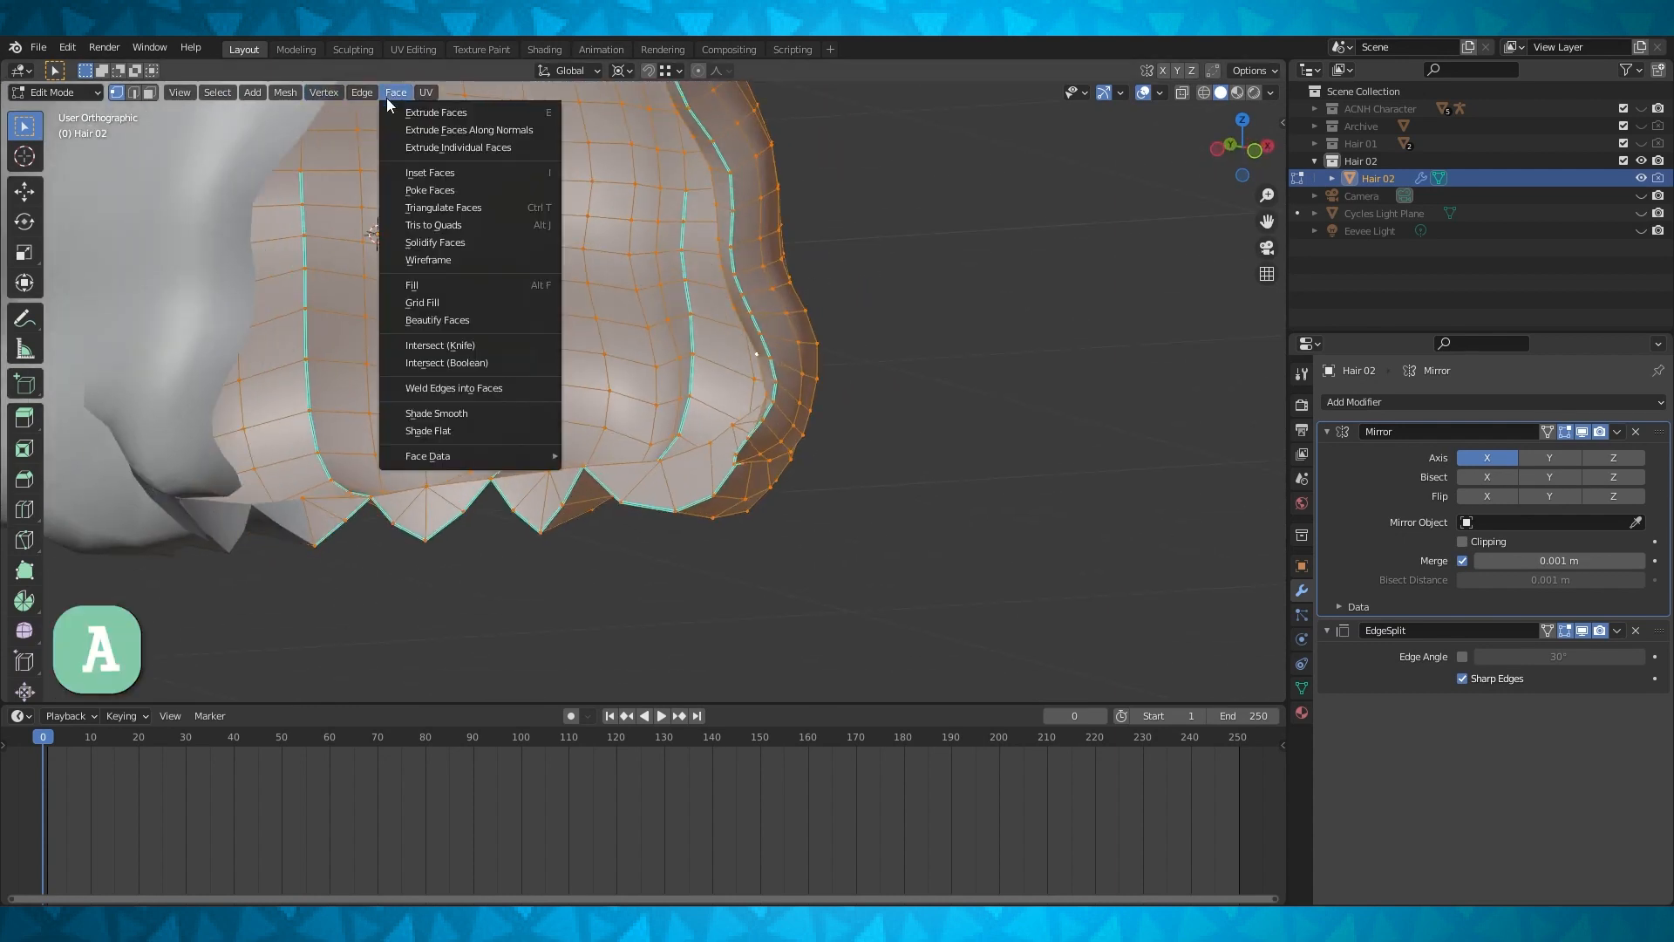
left_click(426, 408)
Examine the smoothed hair from several angles, in and out of mesh editing, for shading faults
key("Tab")
scroll(944, 359, "down", 2)
middle_click_drag(943, 360, 906, 489)
key("Tab")
middle_click_drag(907, 488, 1009, 440)
key("Tab")
key("Tab")
middle_click_drag(1008, 444, 1107, 447)
scroll(998, 457, "up", 3)
middle_click_drag(986, 525, 876, 515)
In wireframe shading, deselect the centre seam vertices so only the inner wall's open boundary stays selected
key("KP_1")
scroll(748, 505, "down", 2)
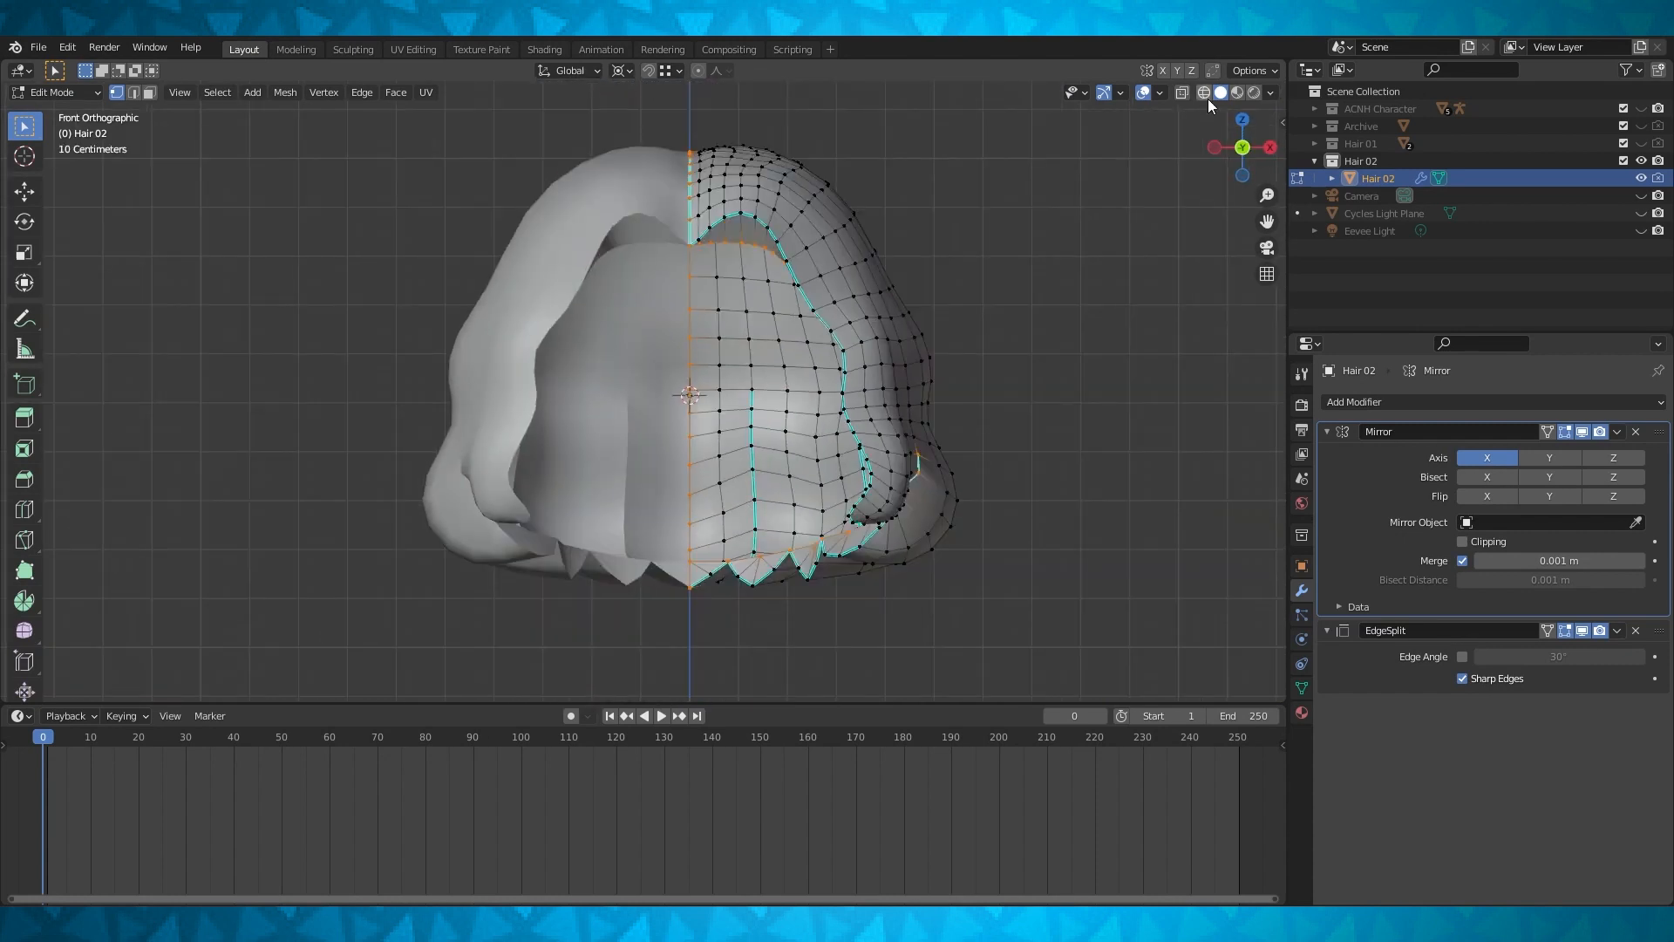
left_click(1204, 93)
middle_click_drag(686, 320, 697, 429)
key("c")
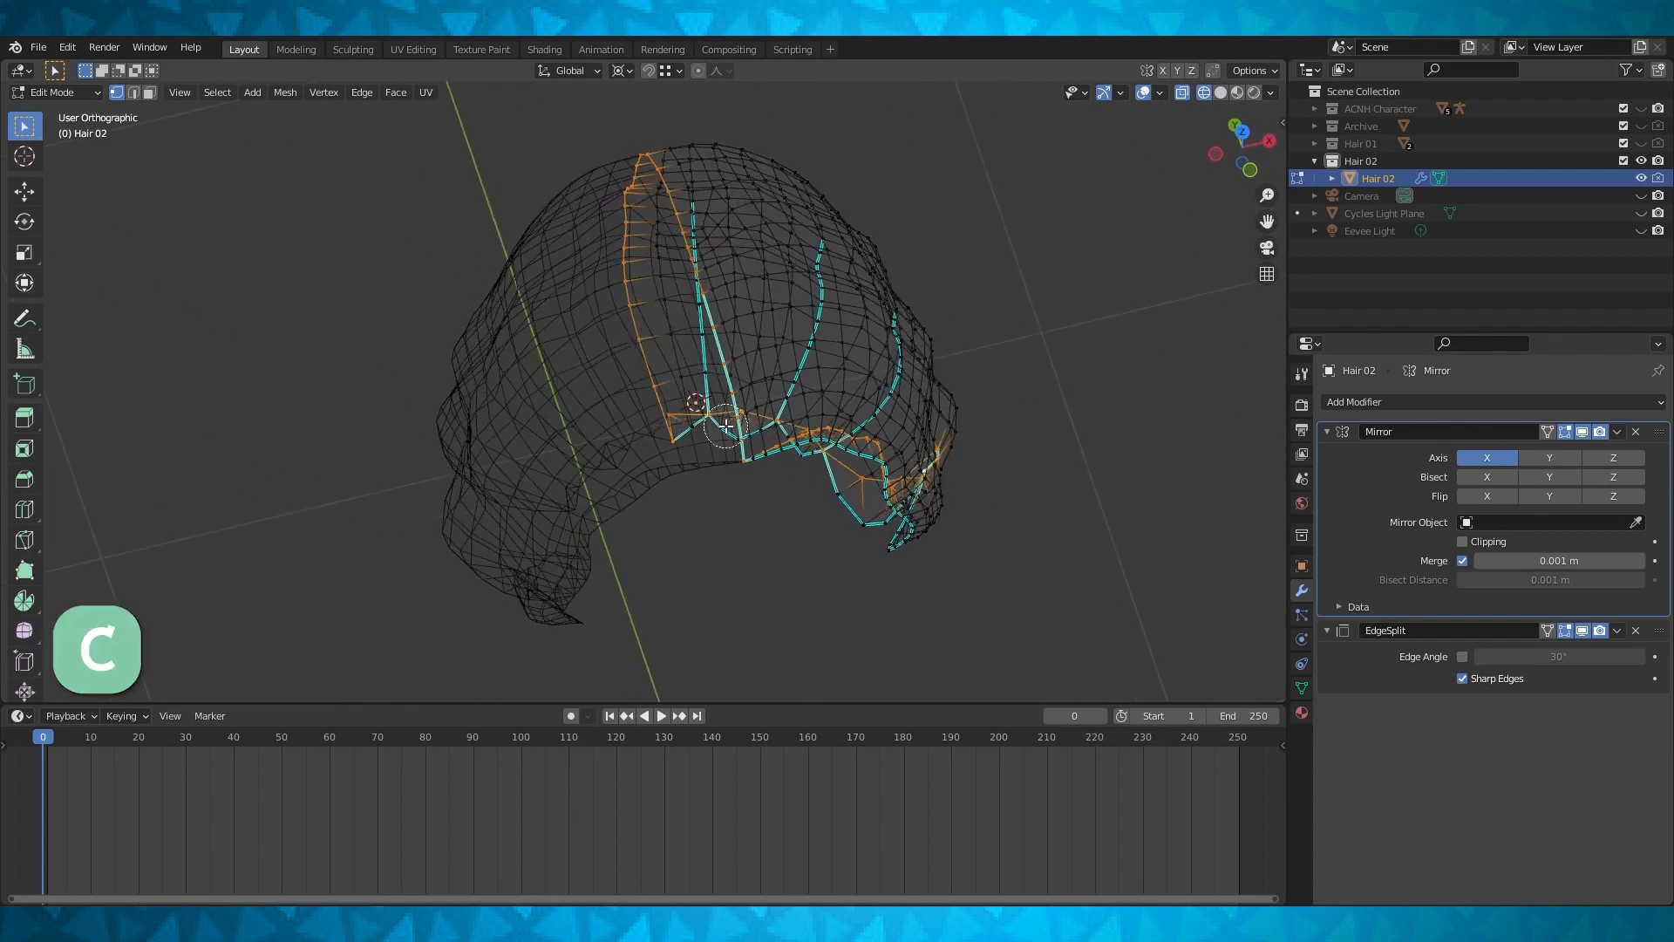
key("Escape")
middle_click_drag(769, 338, 730, 343)
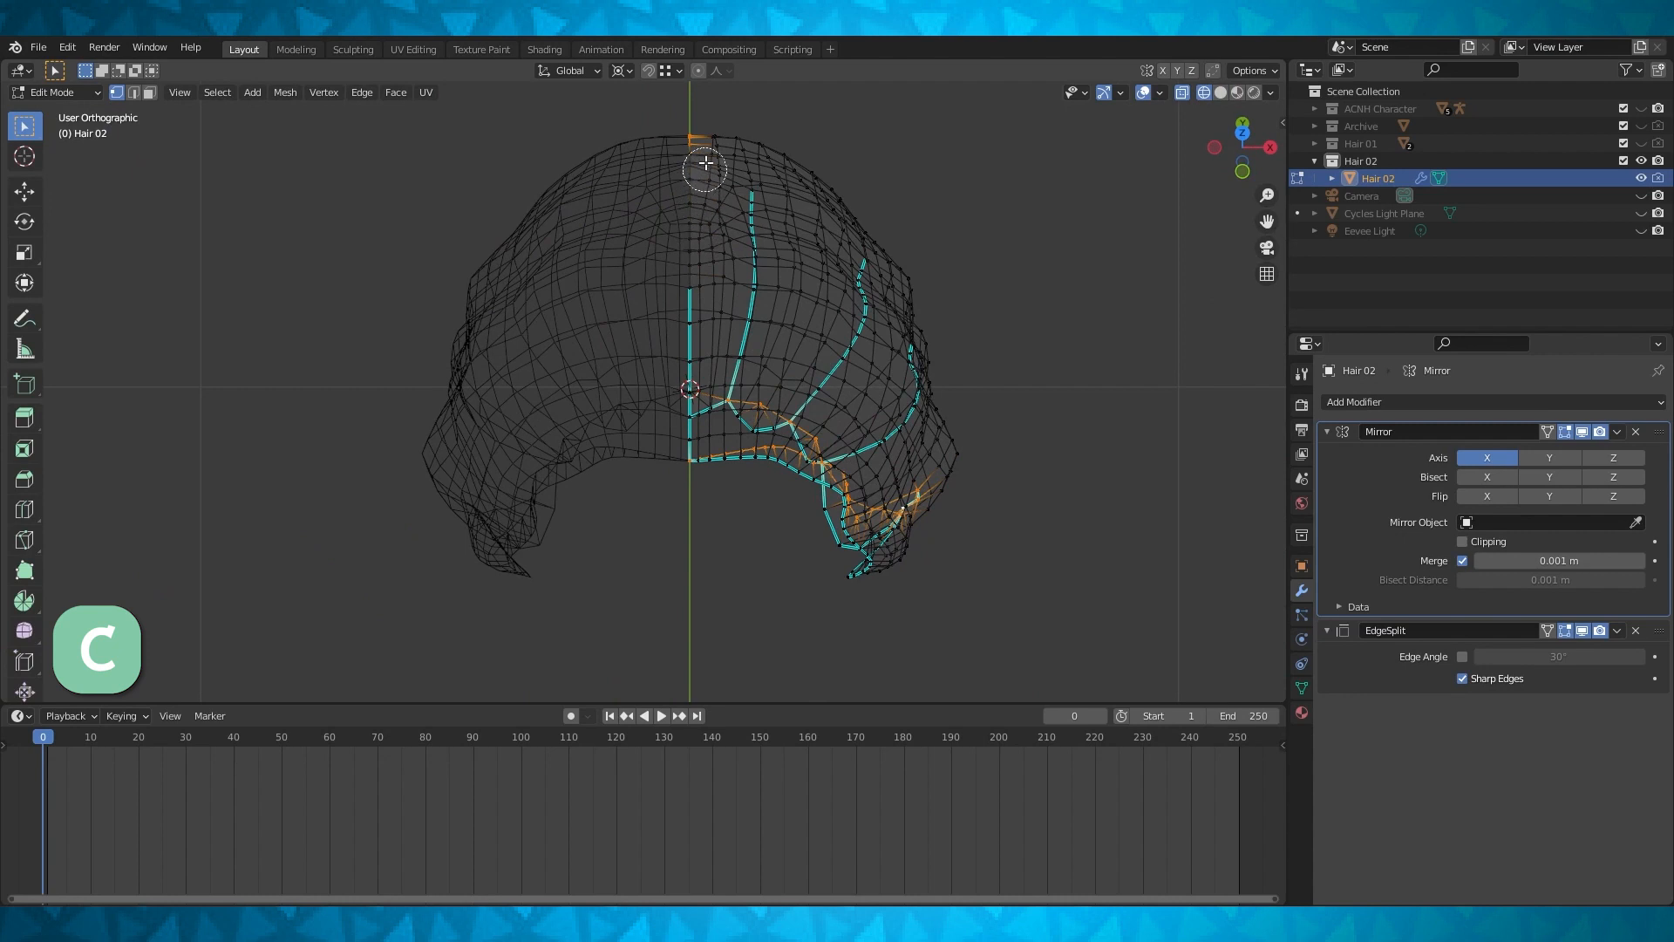
key("Escape")
middle_click_drag(706, 124, 728, 211)
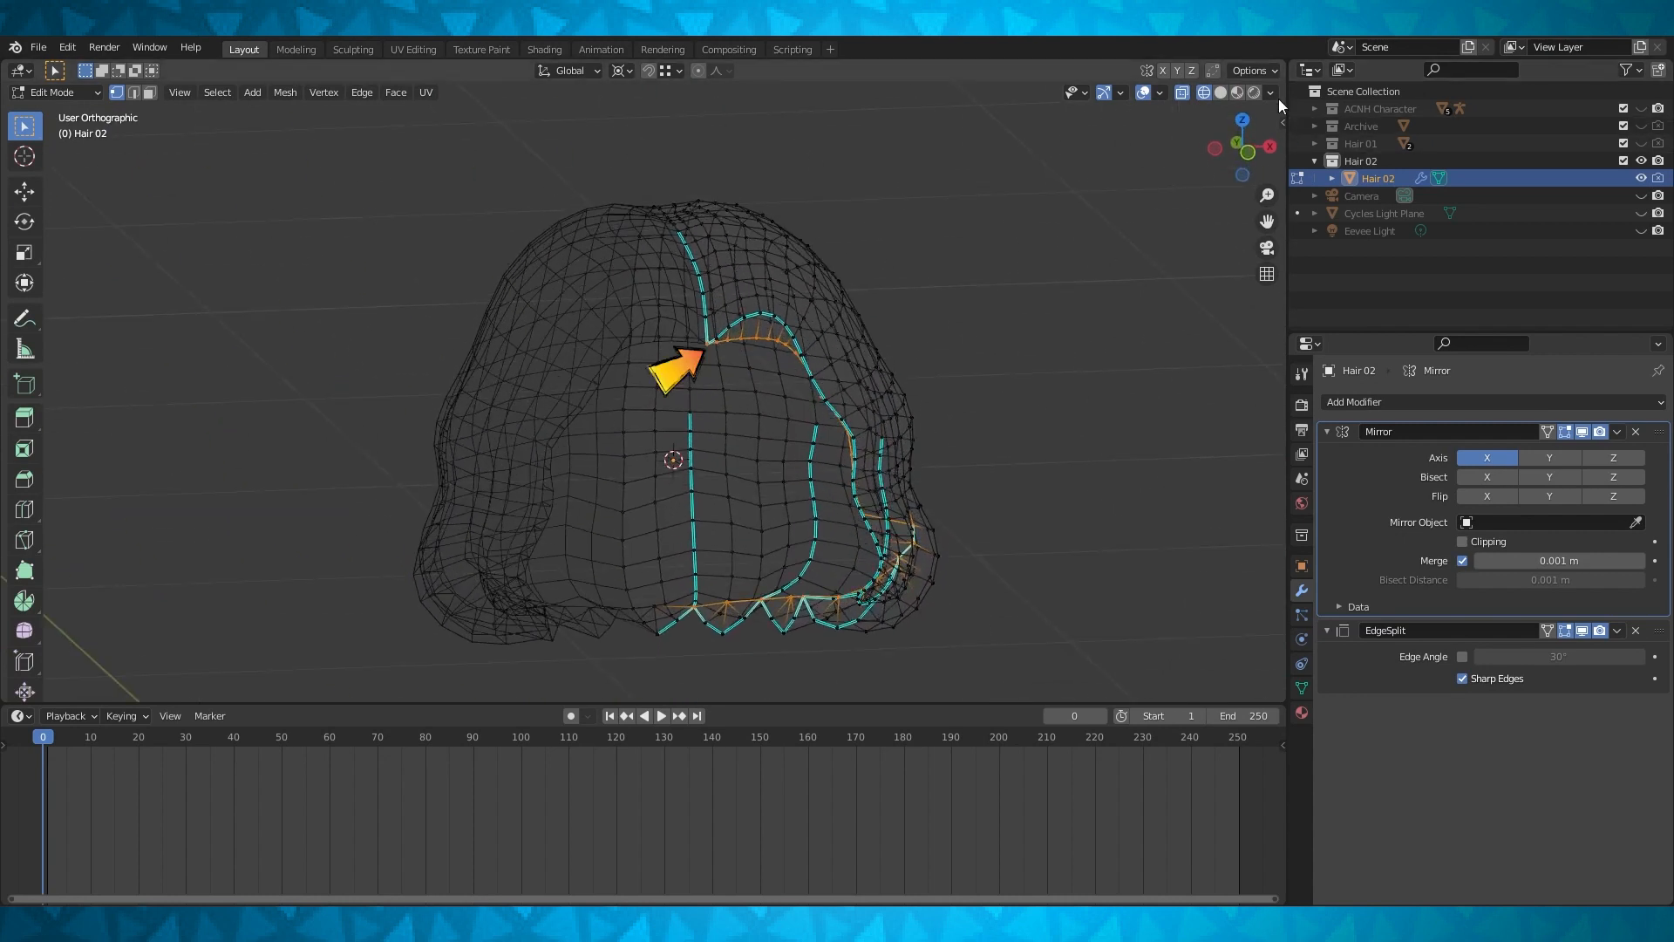
Extrude the boundary edges inward, scale them to 0, and merge the collapsed vertices by distance
left_click(1219, 93)
mouse_move(827, 337)
middle_mouse_down()
mouse_move(702, 449)
mouse_move(797, 391)
middle_mouse_up()
key("e")
key("s")
key("0")
key("Return")
key("m")
From the right side view, move the merged centre vertex -0.14979 m in Y and 0.023181 m in Z
key("KP_3")
left_click(1207, 93)
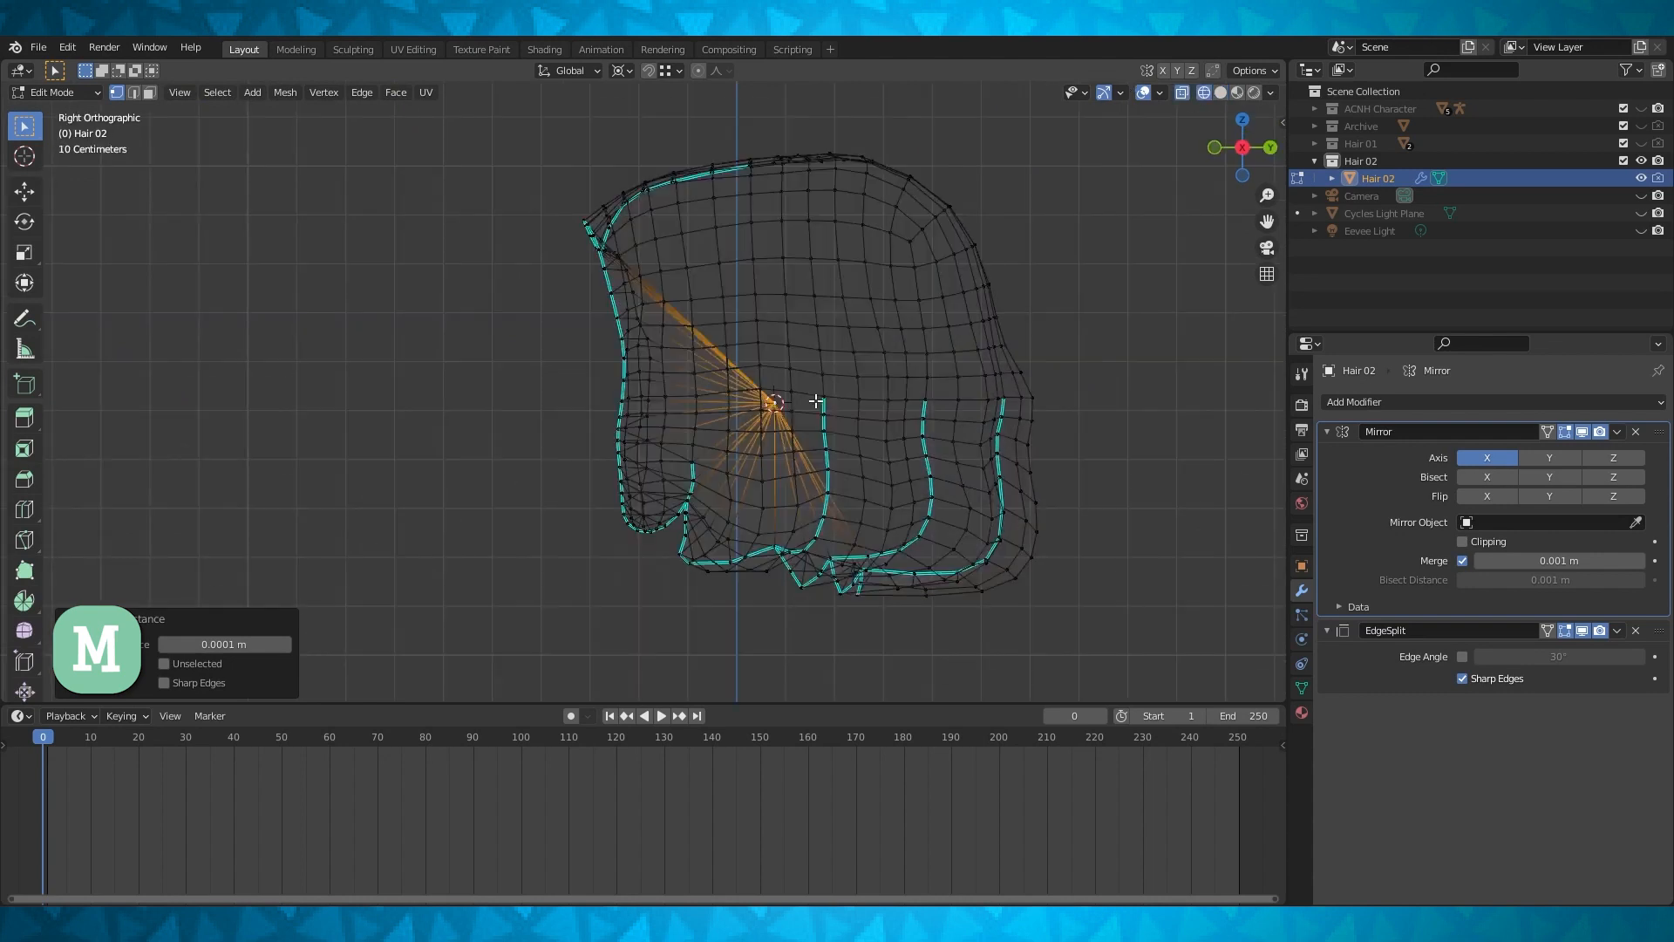
key("g")
left_click(724, 386)
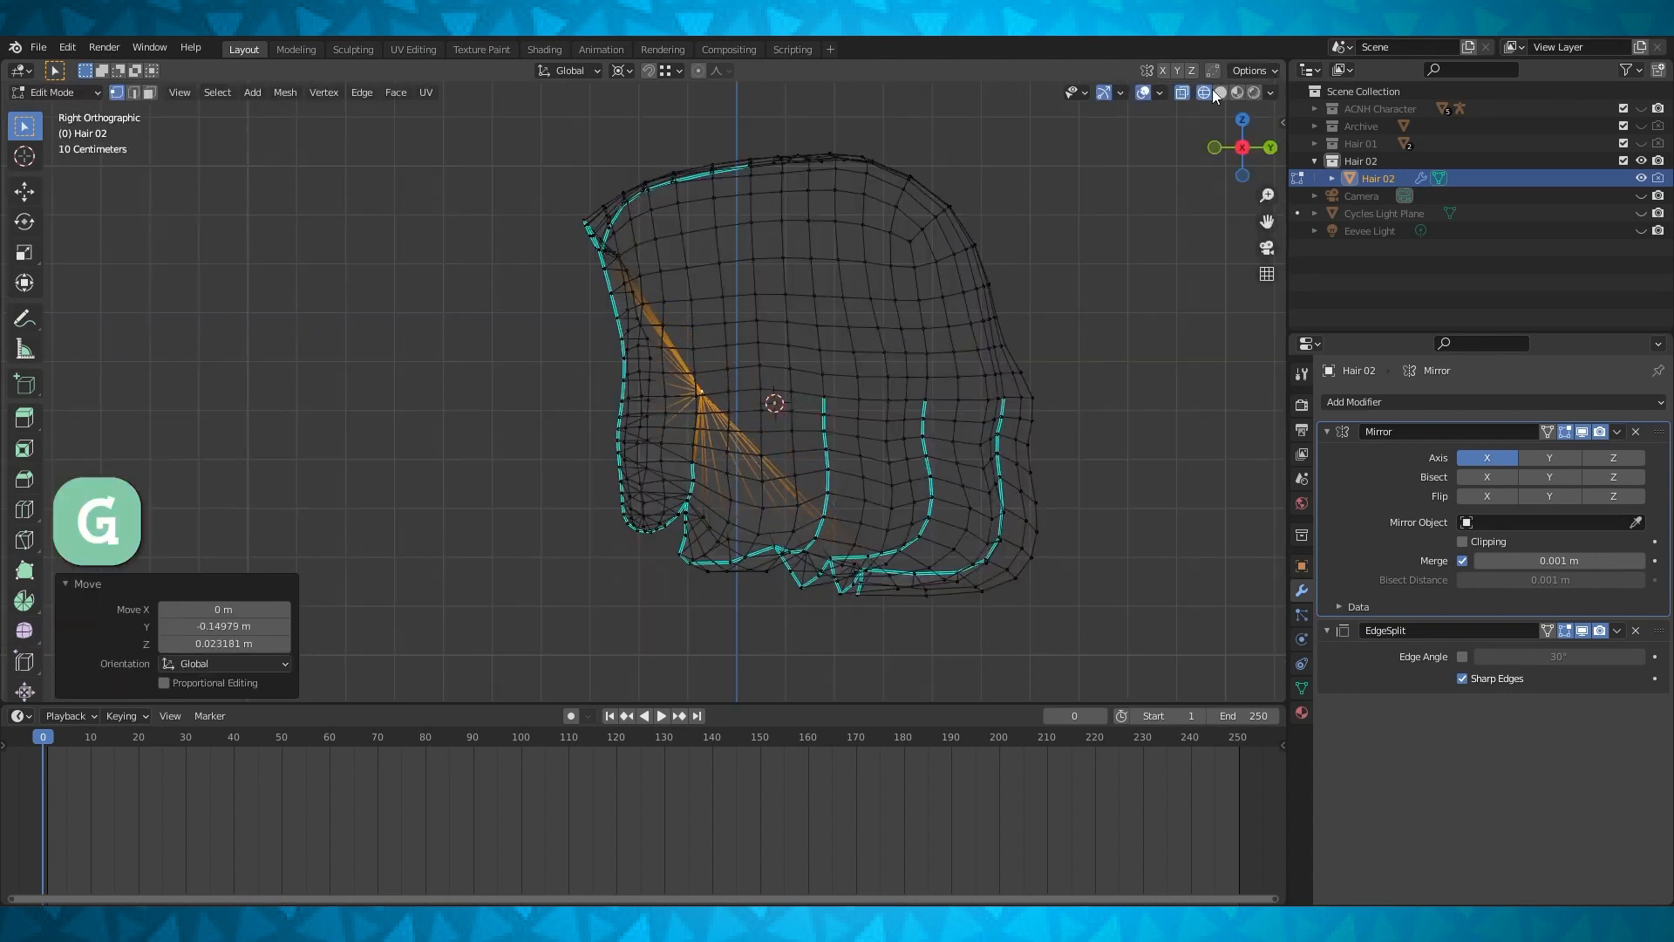
left_click(1218, 94)
Show the ACNH Character collection with the hair and expand the collection down to its armature's children
scroll(680, 366, "down", 1)
middle_click_drag(654, 371, 818, 383)
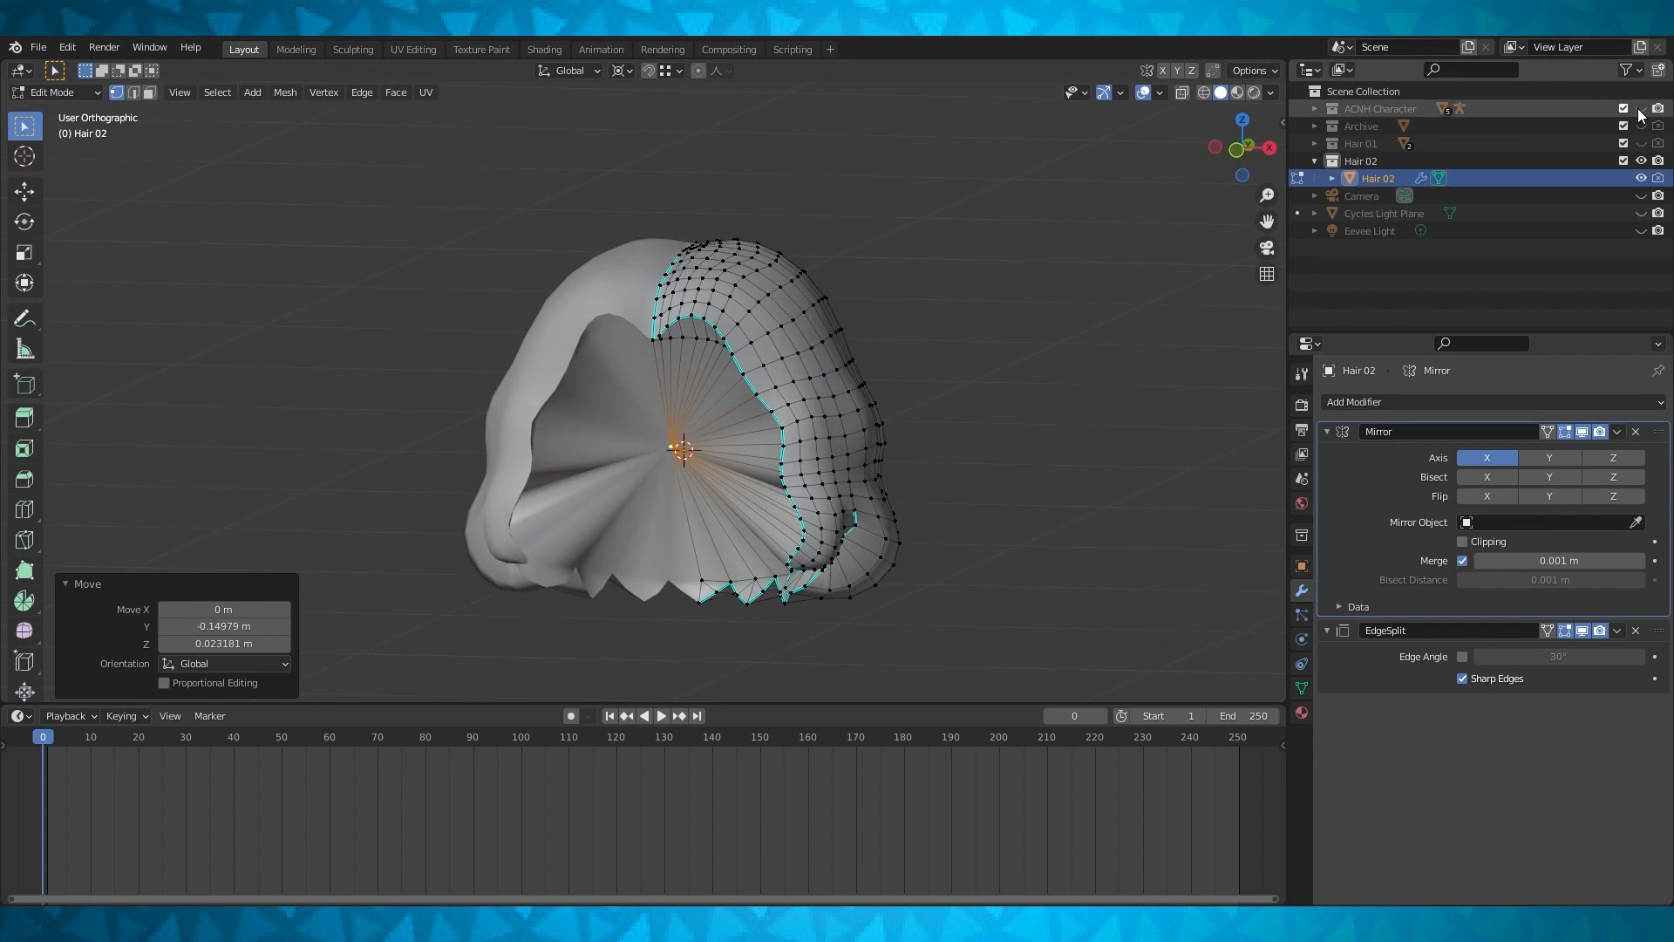
left_click(1641, 109)
middle_click_drag(981, 326, 1025, 319)
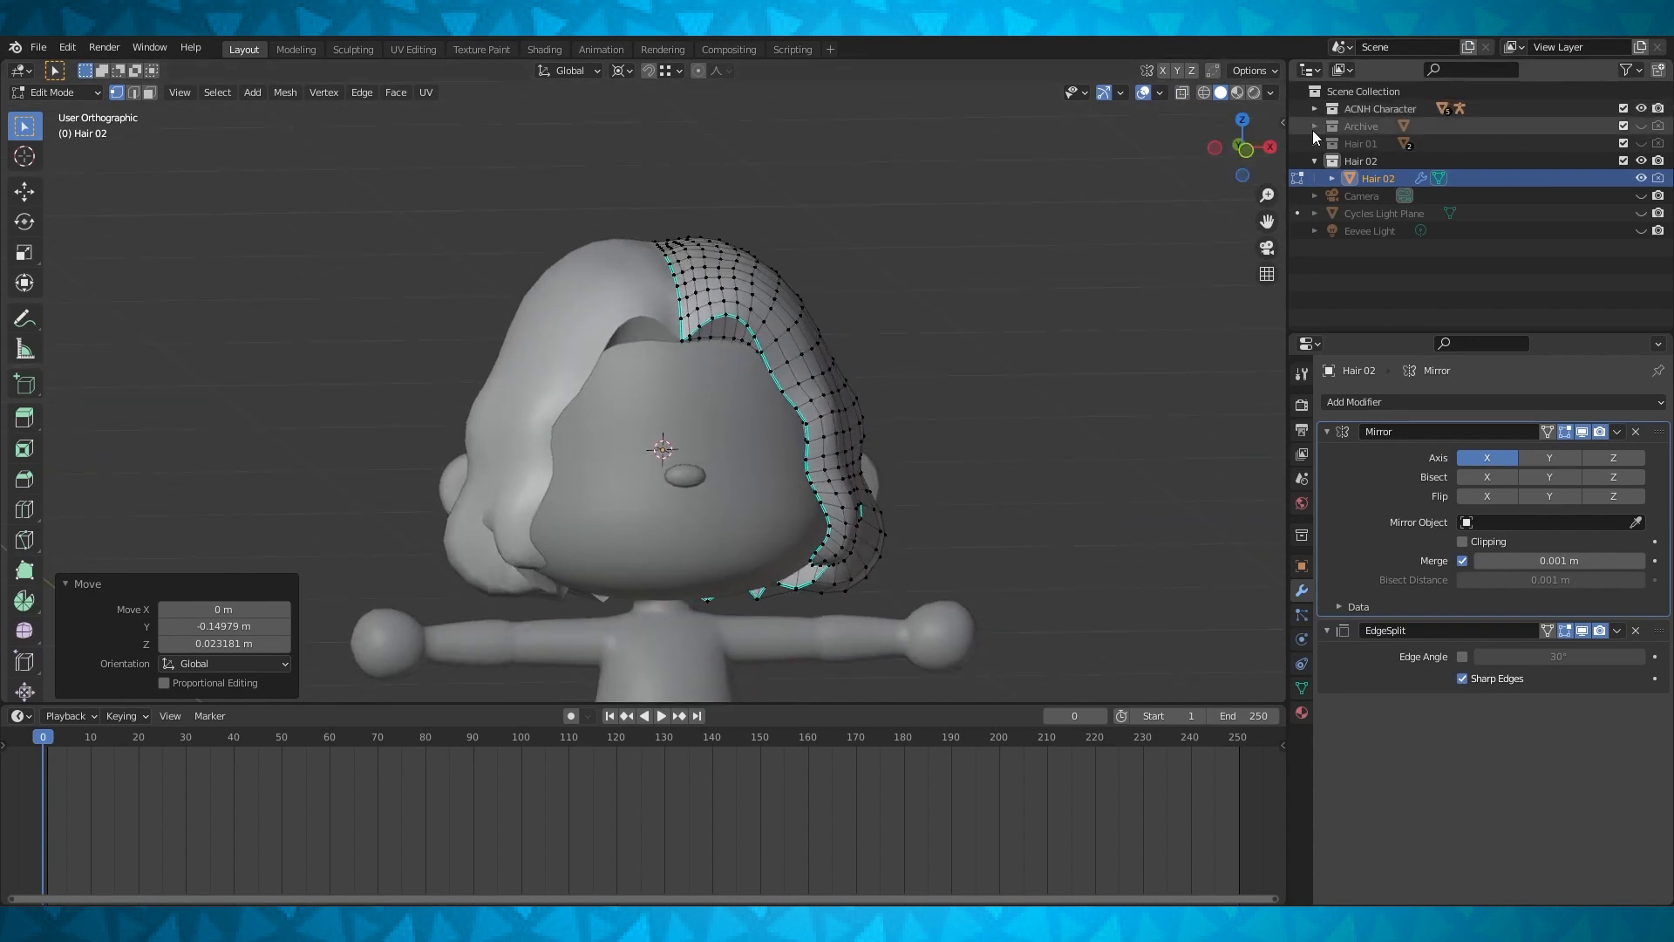
left_click(1315, 108)
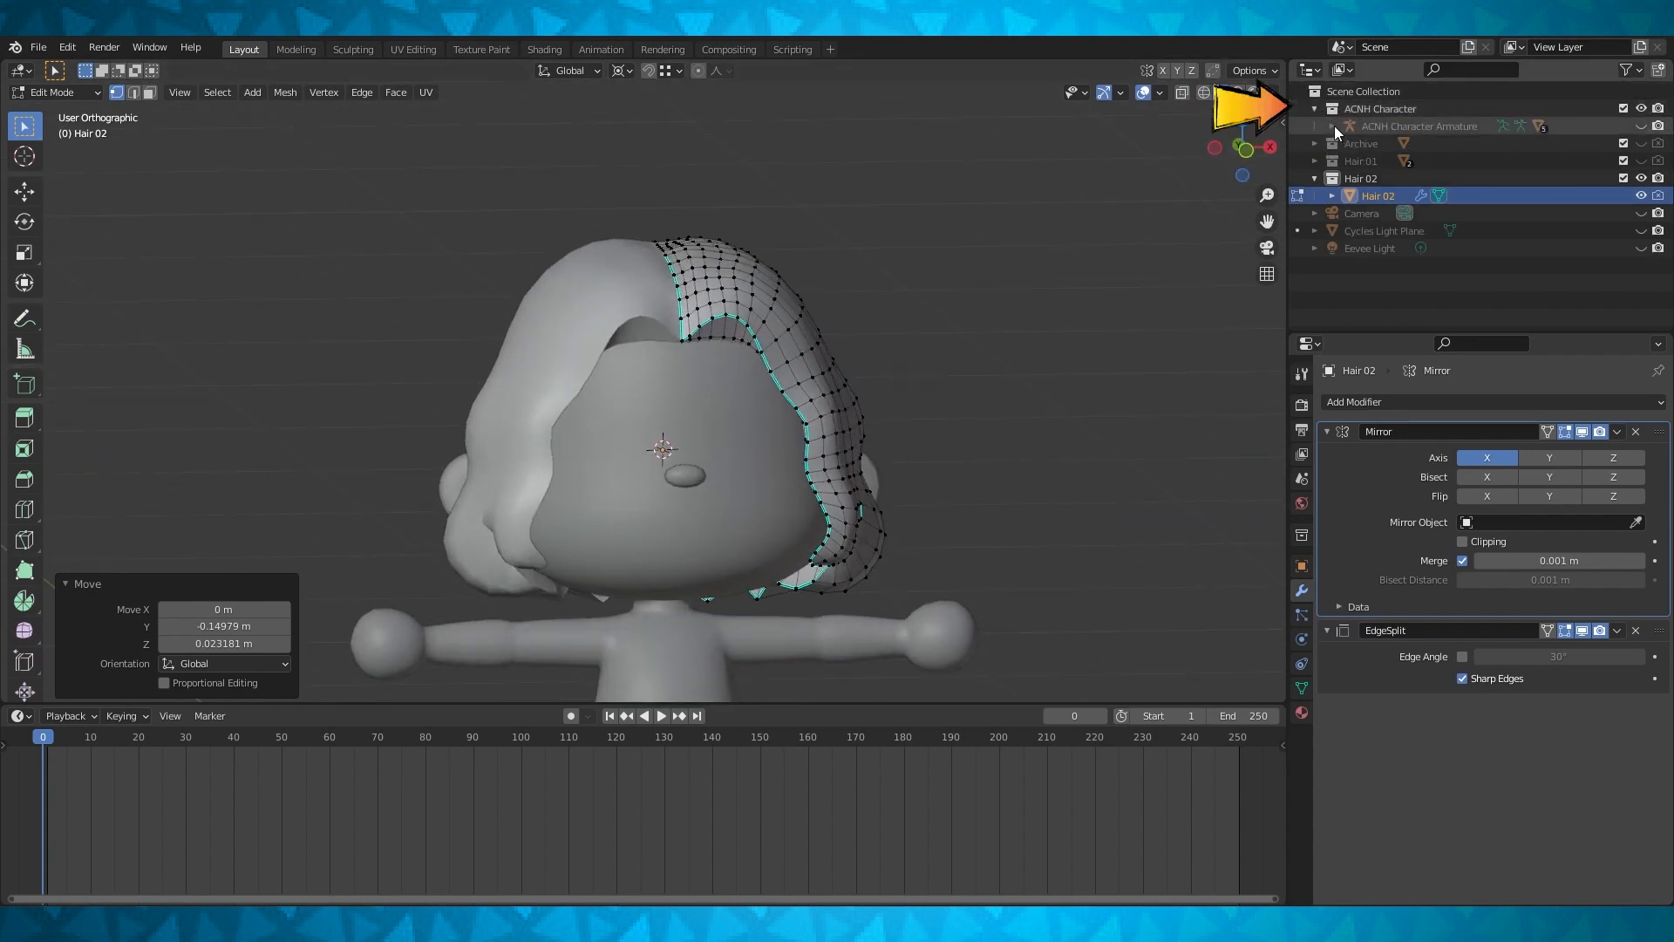
left_click(1333, 126)
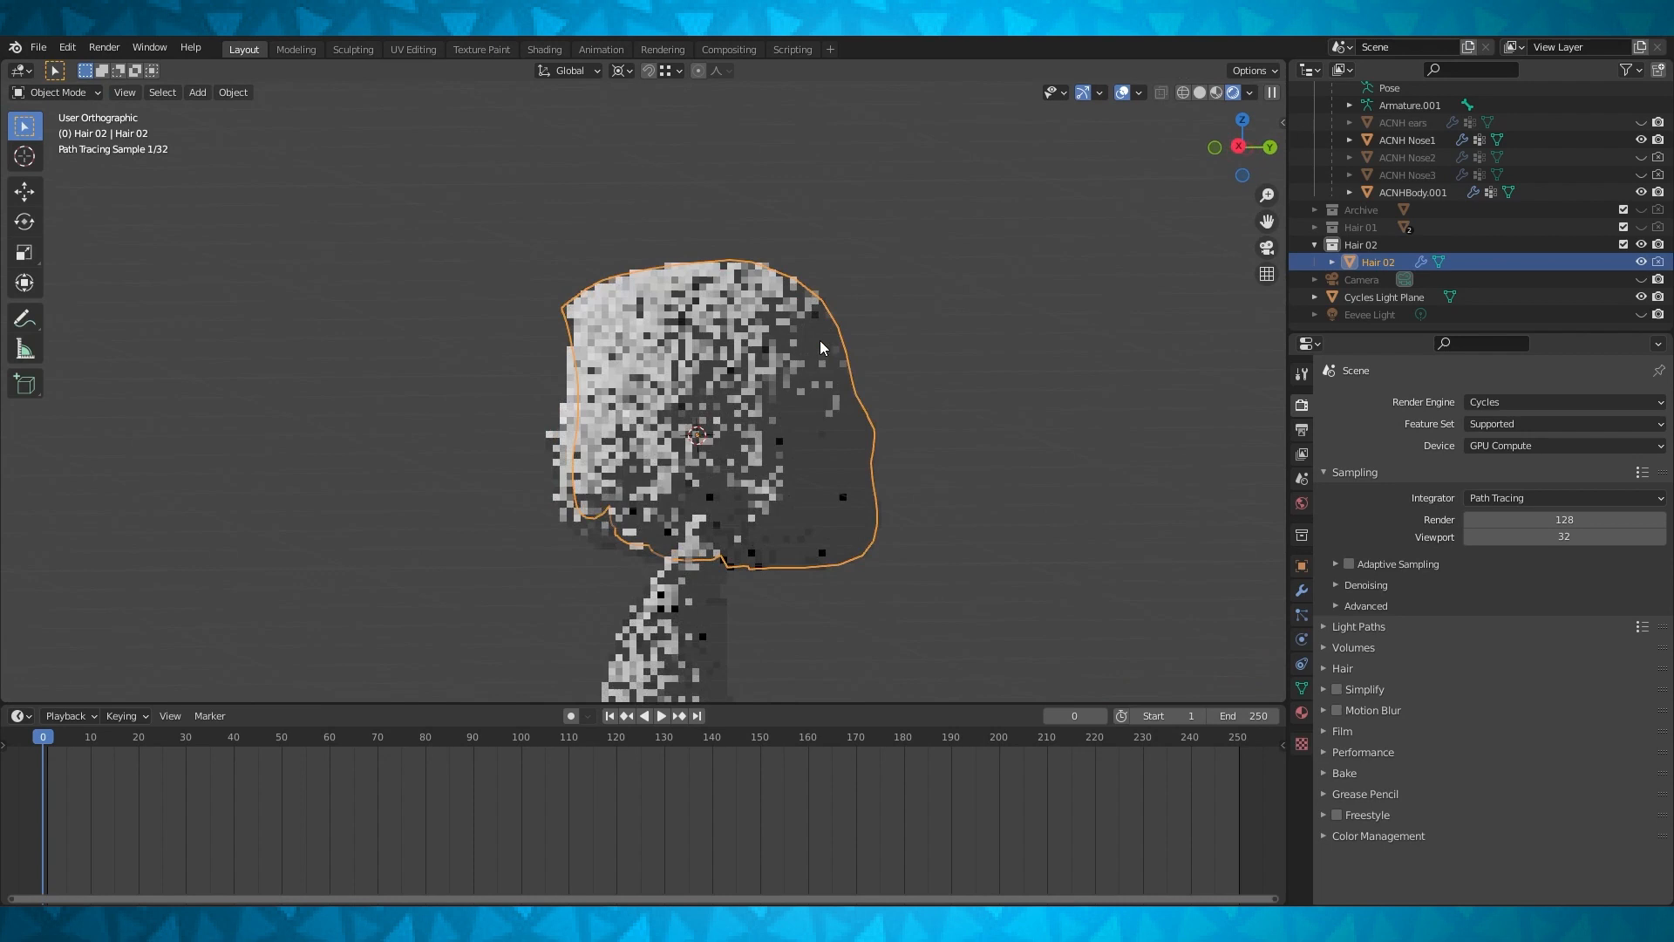
Rotate the Cycles Light Plane above the character and collapse the ACNH Character collection
scroll(820, 340, "down", 5)
middle_click_drag(719, 191, 765, 349)
key("r")
left_click(766, 470)
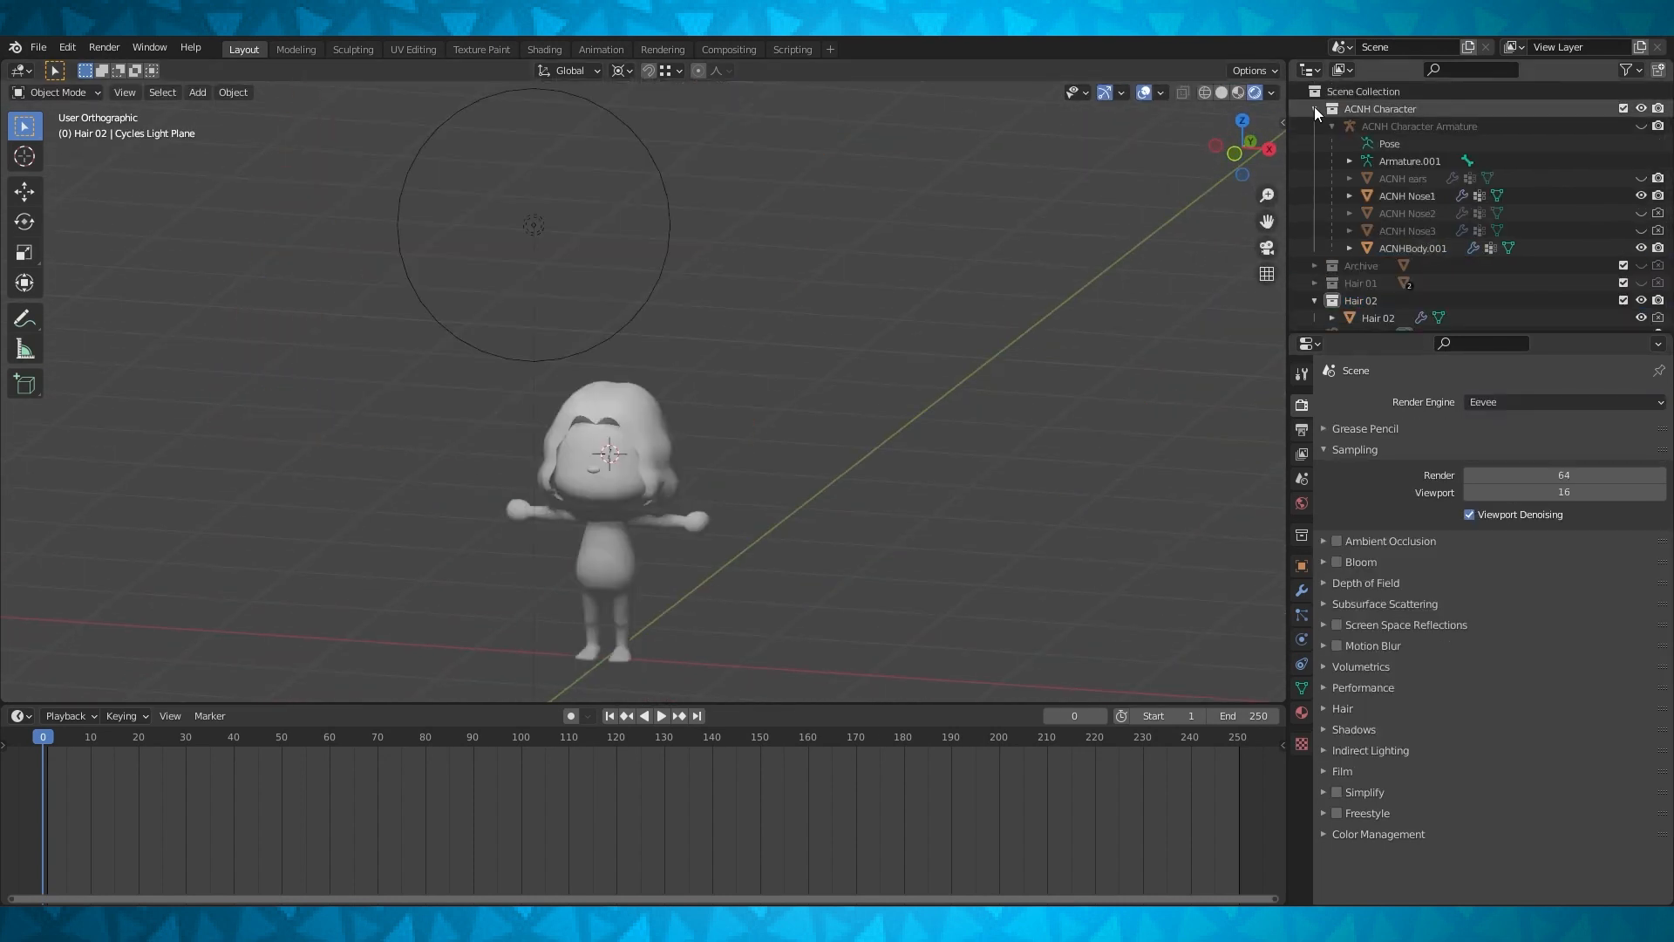
left_click(1315, 108)
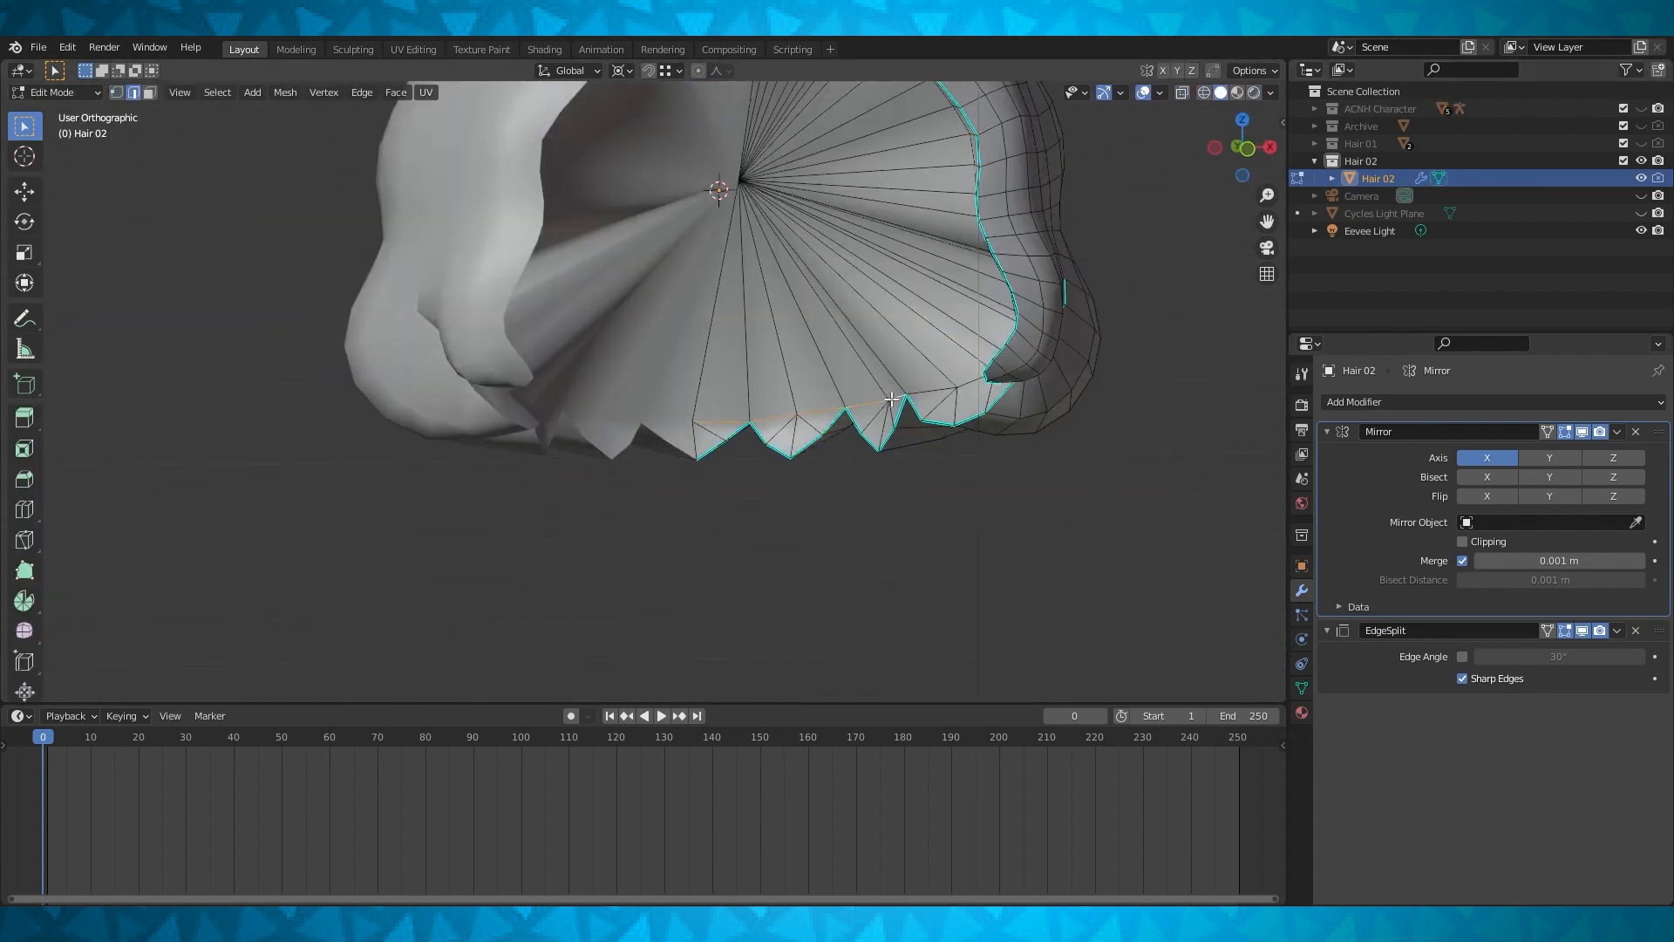
Mark the selected inner wall rim edges as sharp where the wall meets the faces fanning to the centre
middle_click_drag(889, 399, 974, 385)
middle_click_drag(1084, 336, 942, 412, "shift")
middle_click_drag(942, 412, 722, 364)
key("ctrl+e")
left_click(864, 426)
key("ctrl+e")
left_click(771, 440)
key("Tab")
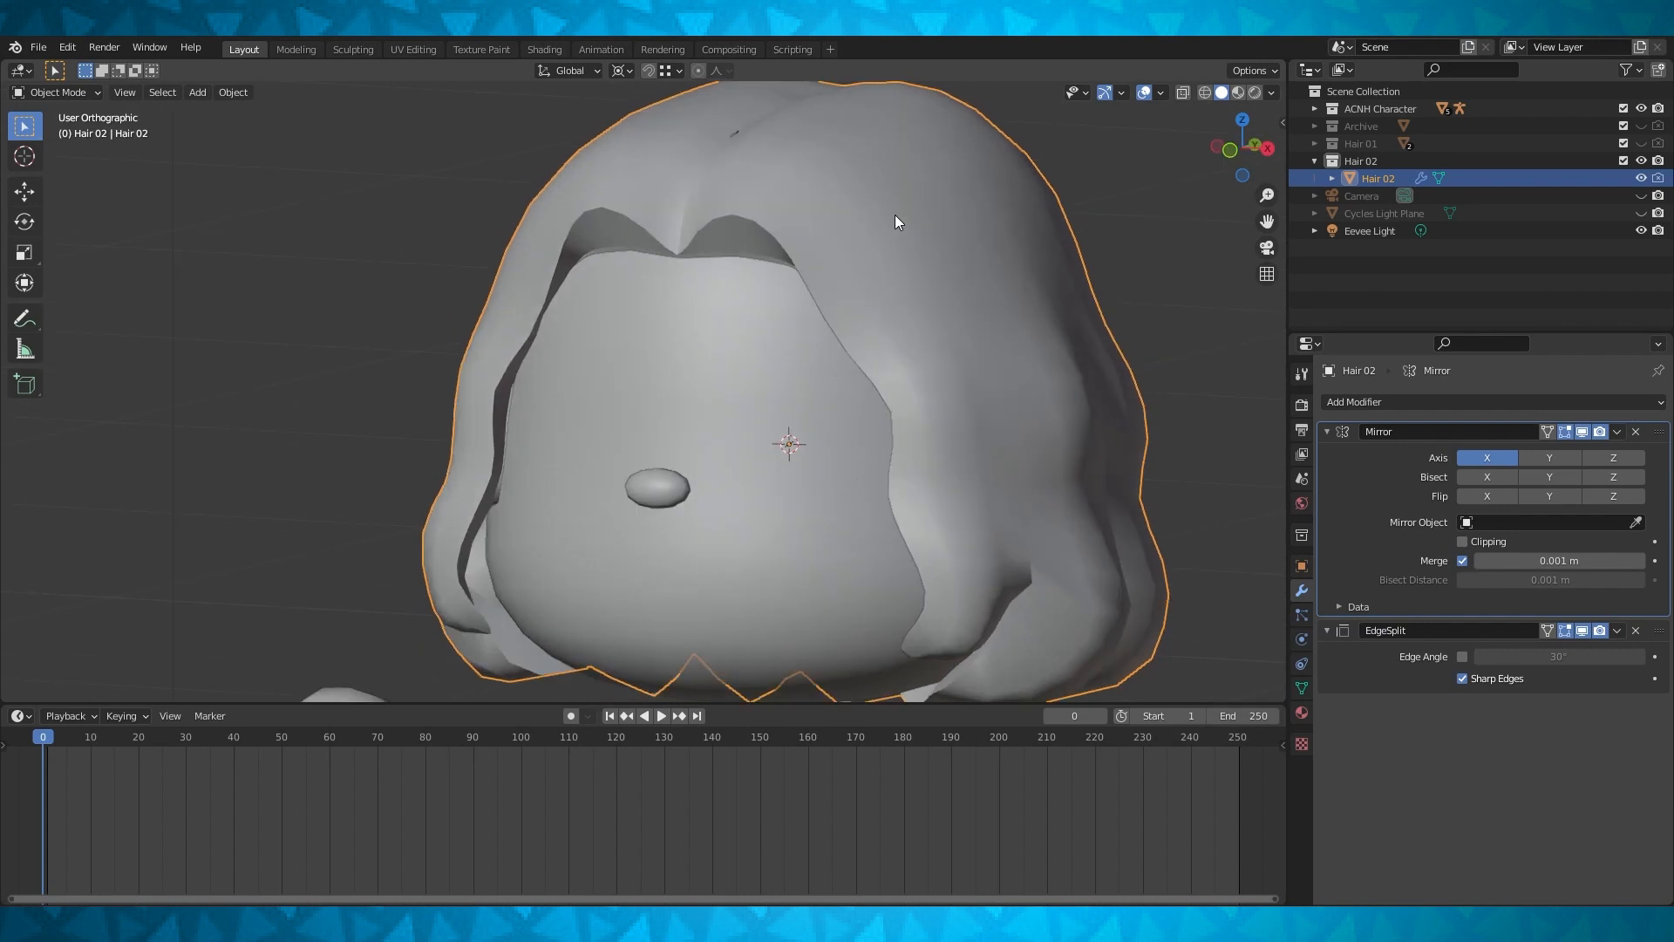
Slide the three vertices nearest the centre parting on the inner wall's upper rim toward the forehead
middle_click_drag(894, 214, 724, 267)
key("Tab")
scroll(726, 267, "up", 4)
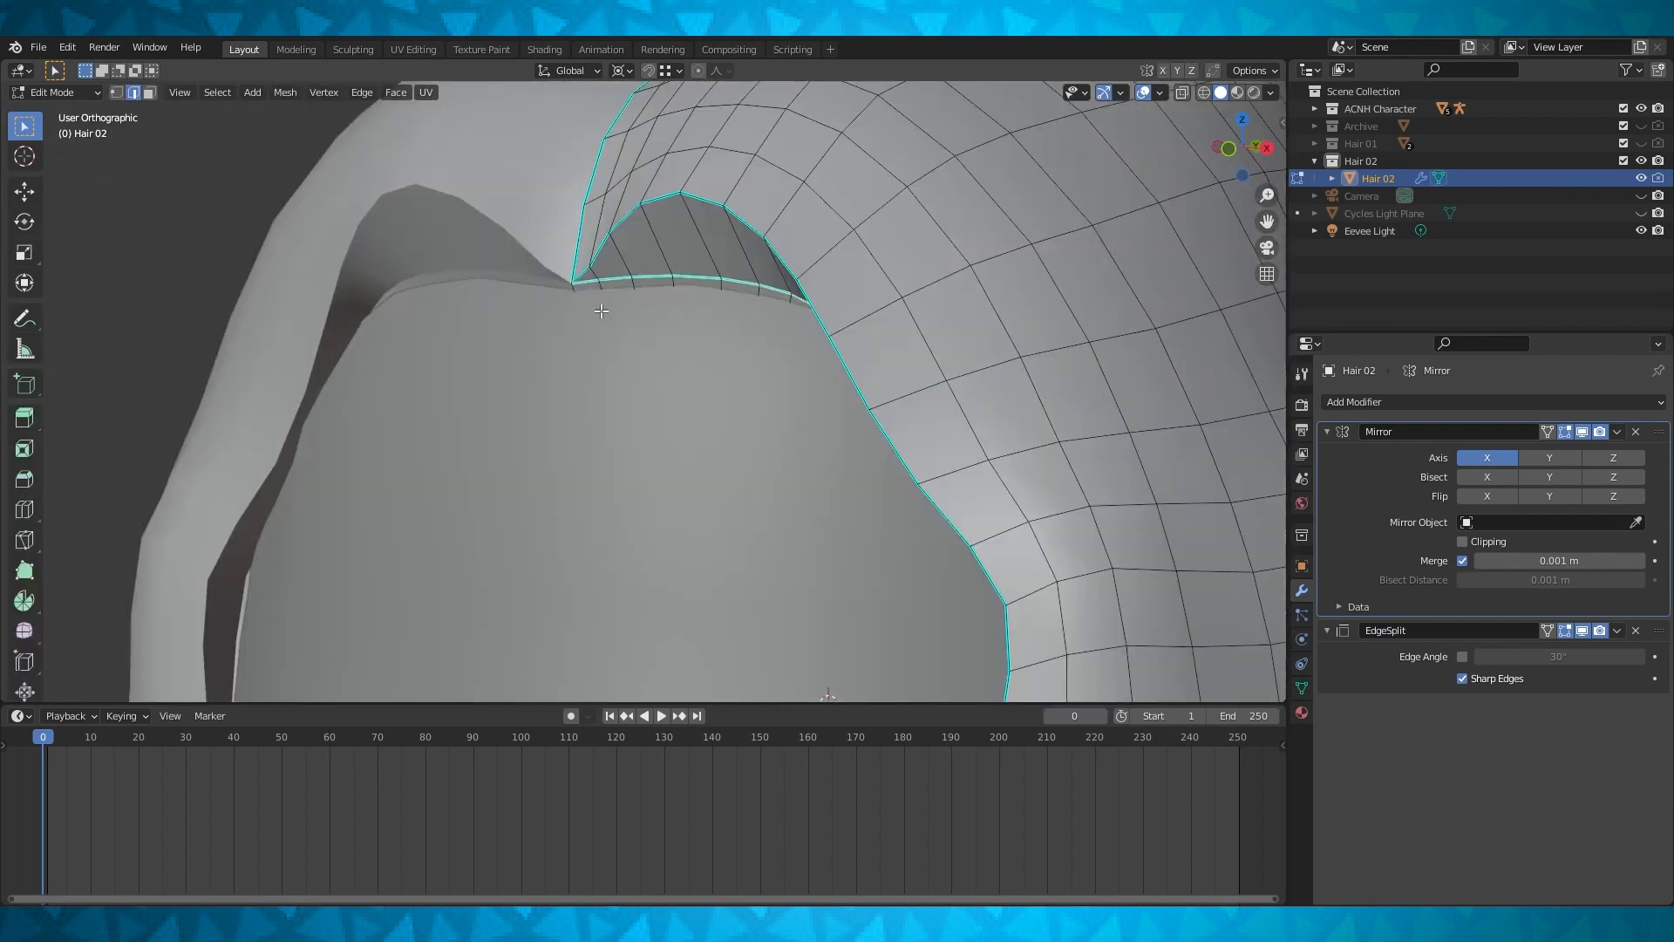
left_click(575, 283)
middle_click_drag(575, 284, 566, 280)
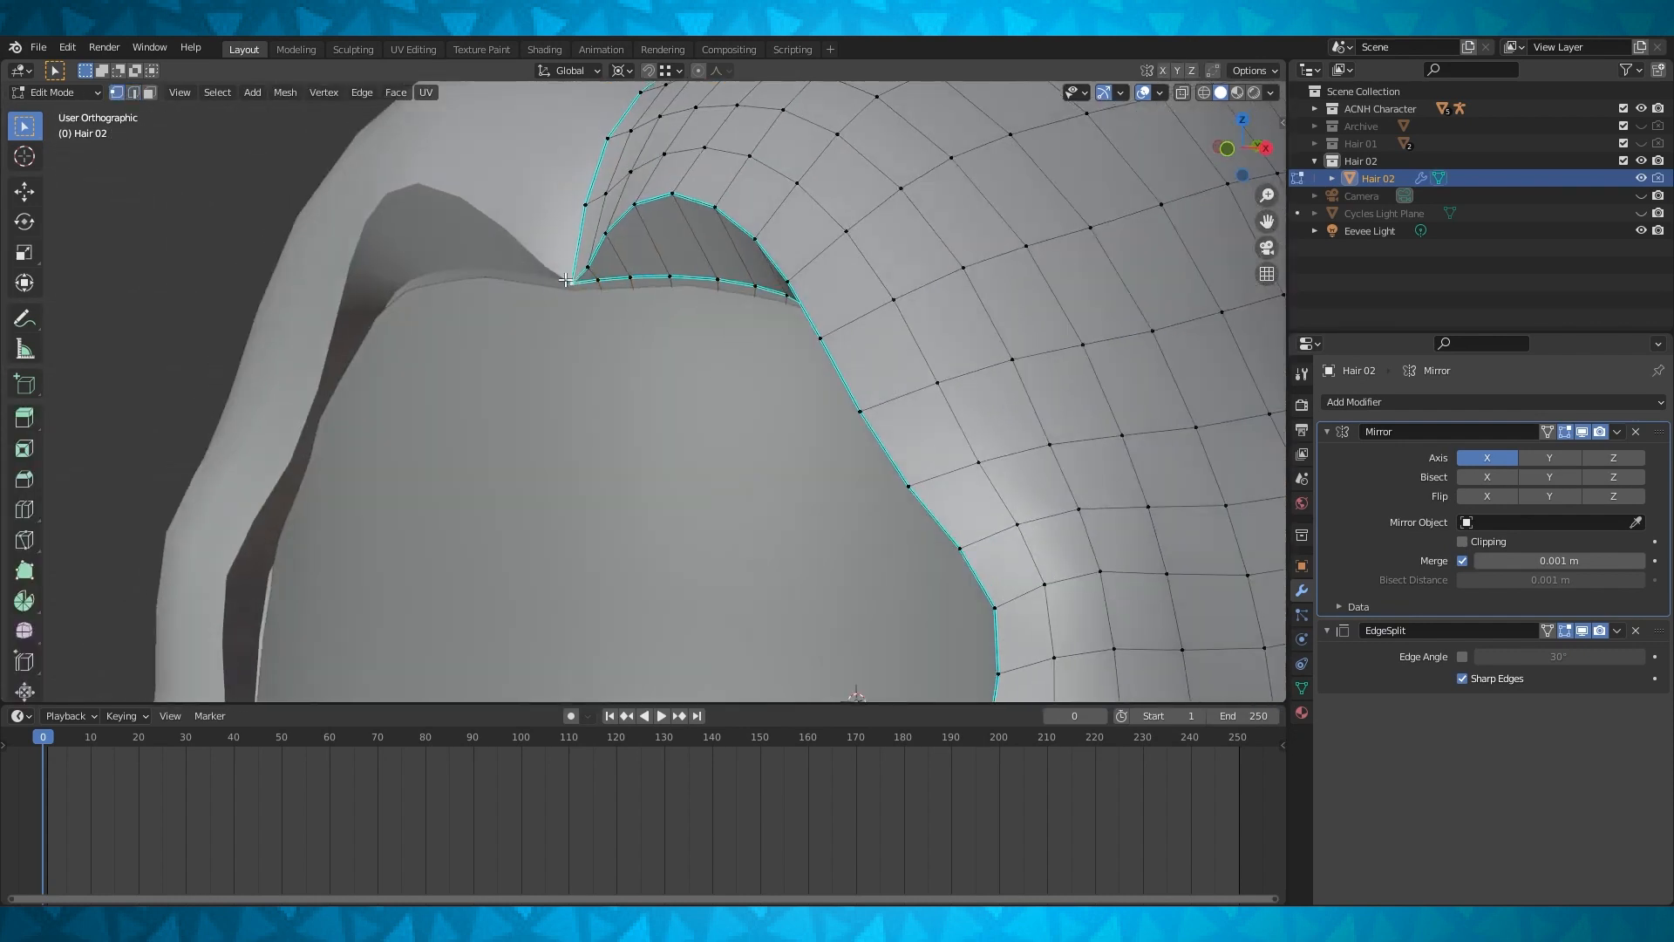
key("g")
key("g")
left_click(658, 312)
left_click(603, 281)
key("g")
key("g")
left_click(614, 291)
left_click(634, 279)
key("g")
key("g")
left_click(656, 291)
Slide the next three vertices along the upper rim down to meet the forehead
left_click(675, 278)
key("g")
key("g")
left_click(678, 286)
left_click(726, 281)
key("g")
key("g")
left_click(733, 292)
left_click(760, 287)
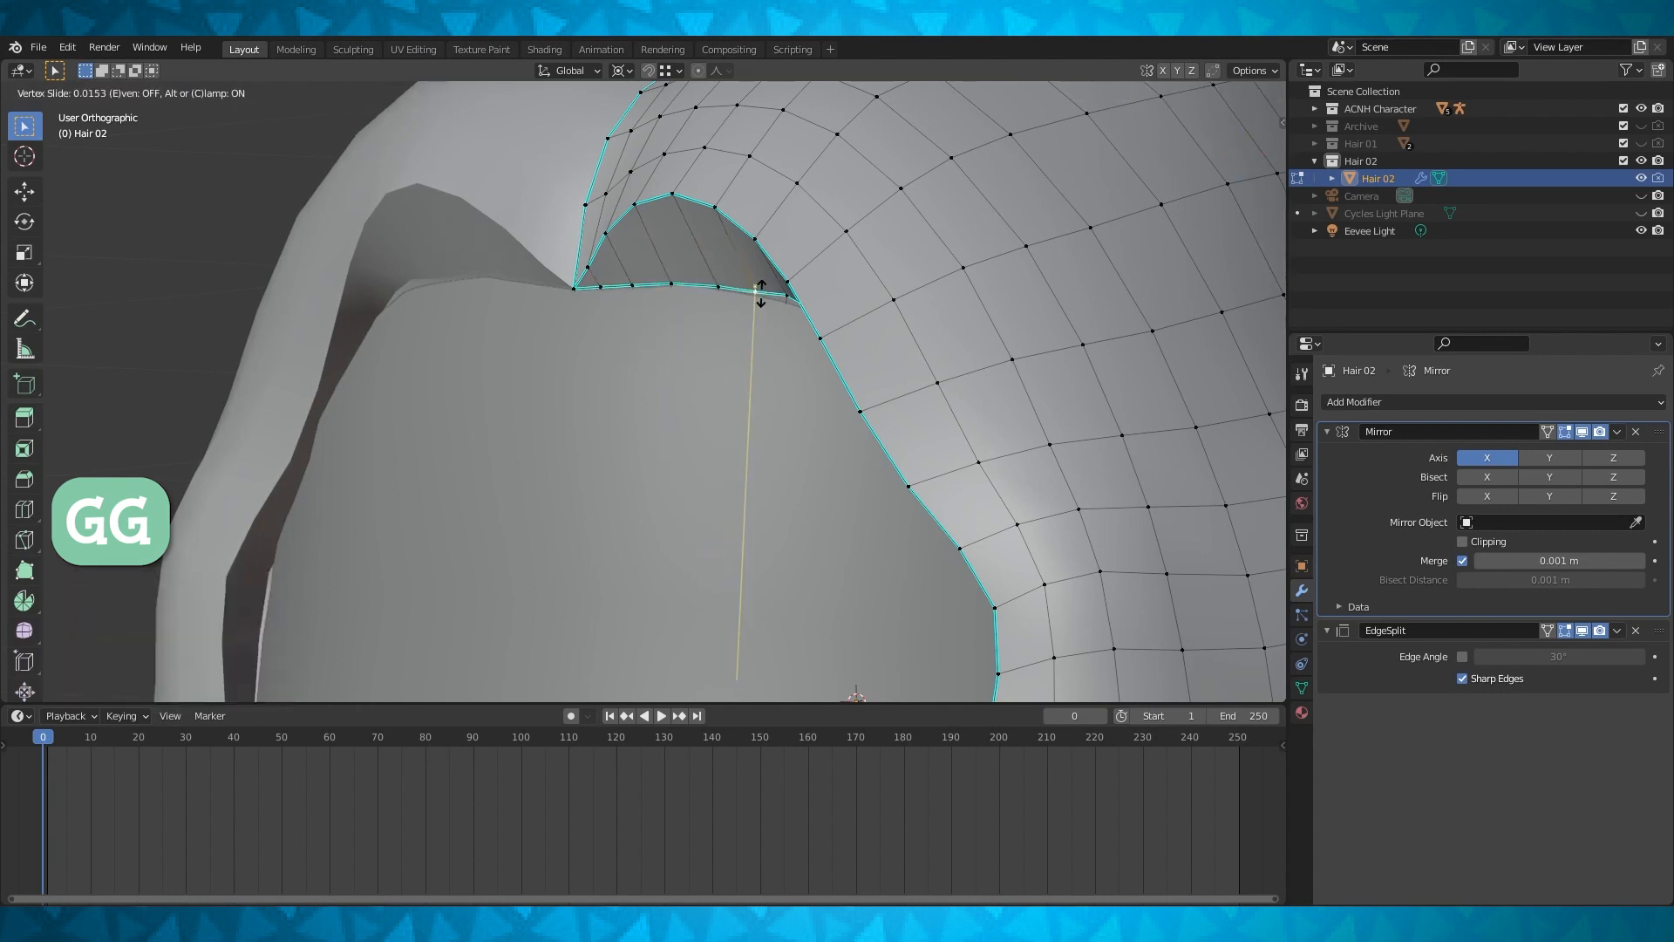
left_click(761, 295)
middle_click_drag(760, 296, 576, 366)
Slide the last two upper rim vertices near the side corner of the opening and check the result
left_click(790, 294)
key("g")
key("g")
left_click(795, 299)
left_click(815, 305)
key("g")
key("g")
left_click(817, 312)
scroll(820, 314, "down", 4)
key("Tab")
key("Tab")
Move a vertex on the sharp centre parting slightly upward along Z
middle_click_drag(575, 366, 711, 341, "shift")
left_click(699, 348)
key("g")
key("z")
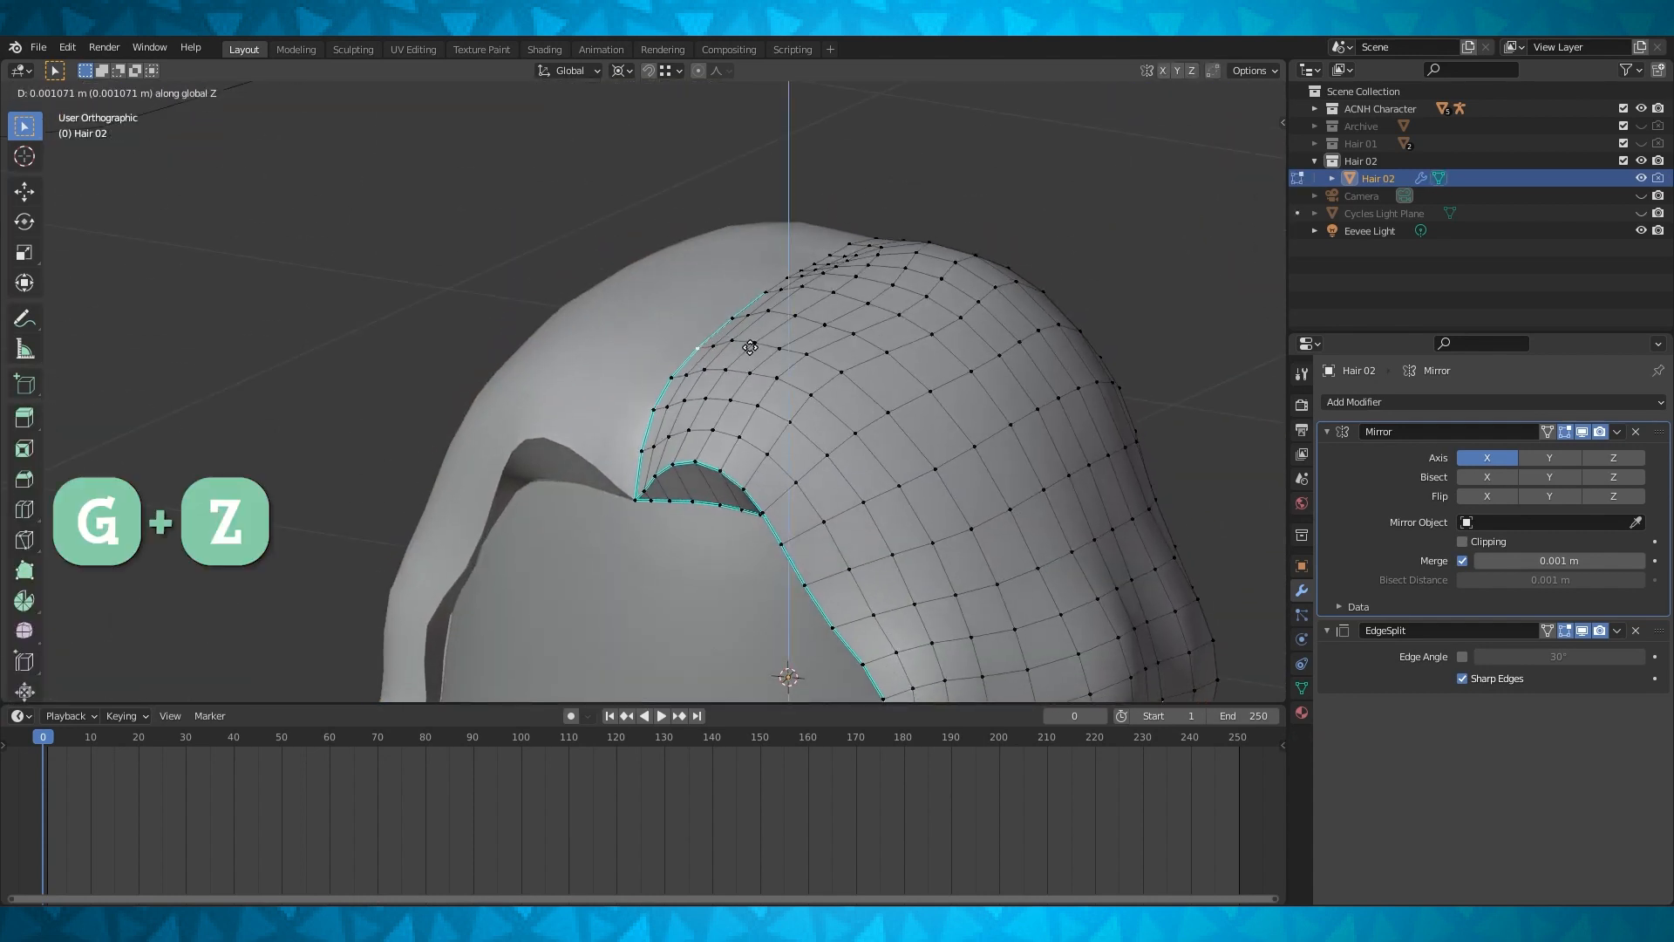
left_click(752, 344)
left_click(697, 70)
left_click(720, 71)
left_click(692, 153)
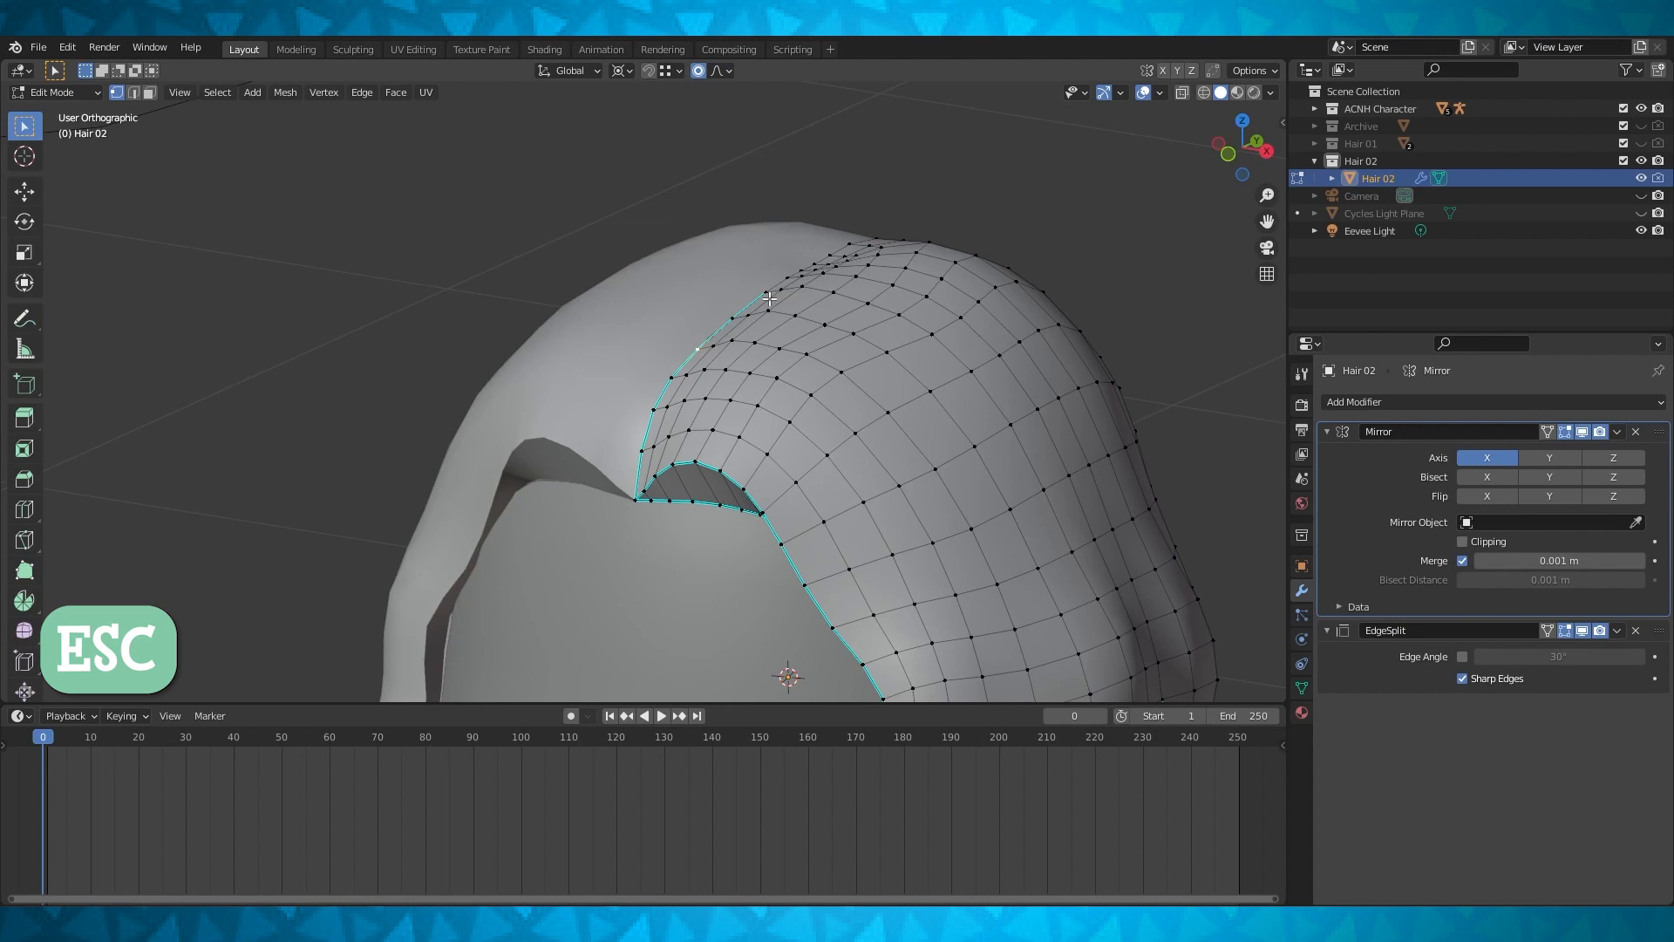
left_click(718, 74)
left_click(698, 73)
middle_click_drag(734, 196, 747, 229)
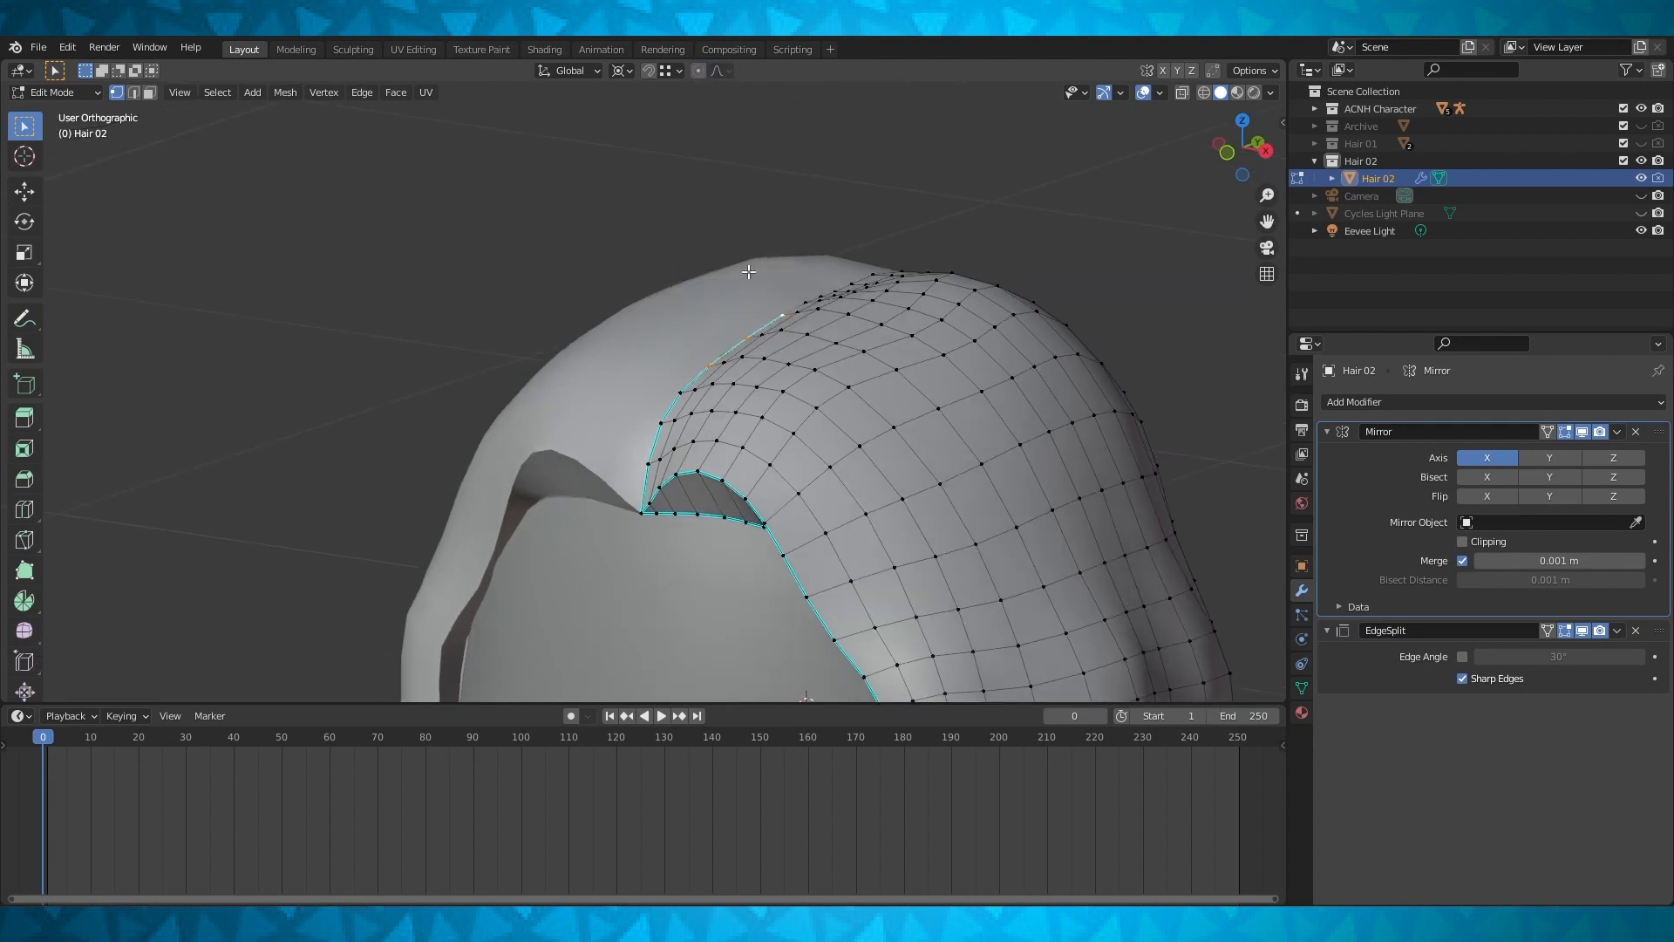
Move another vertex of the sharp centre parting along Z and check the hair's shape in Object Mode
key("g")
key("z")
left_click(757, 311)
key("Tab")
scroll(752, 312, "down", 3)
middle_click_drag(750, 313, 900, 382)
scroll(794, 225, "down", 2)
left_click(751, 166)
Adjust the position of the first few hair vertices along Y to refine the fit around the head
scroll(809, 314, "up", 4)
left_click(876, 376)
key("Tab")
scroll(846, 353, "up", 1)
key("g")
key("y")
left_click(980, 392)
key("g")
key("y")
left_click(945, 357)
key("g")
key("y")
left_click(997, 312)
Move the next two hair vertices above them along Y, one at a time
left_click(844, 292)
key("g")
key("y")
left_click(1039, 284)
left_click(839, 248)
key("g")
key("y")
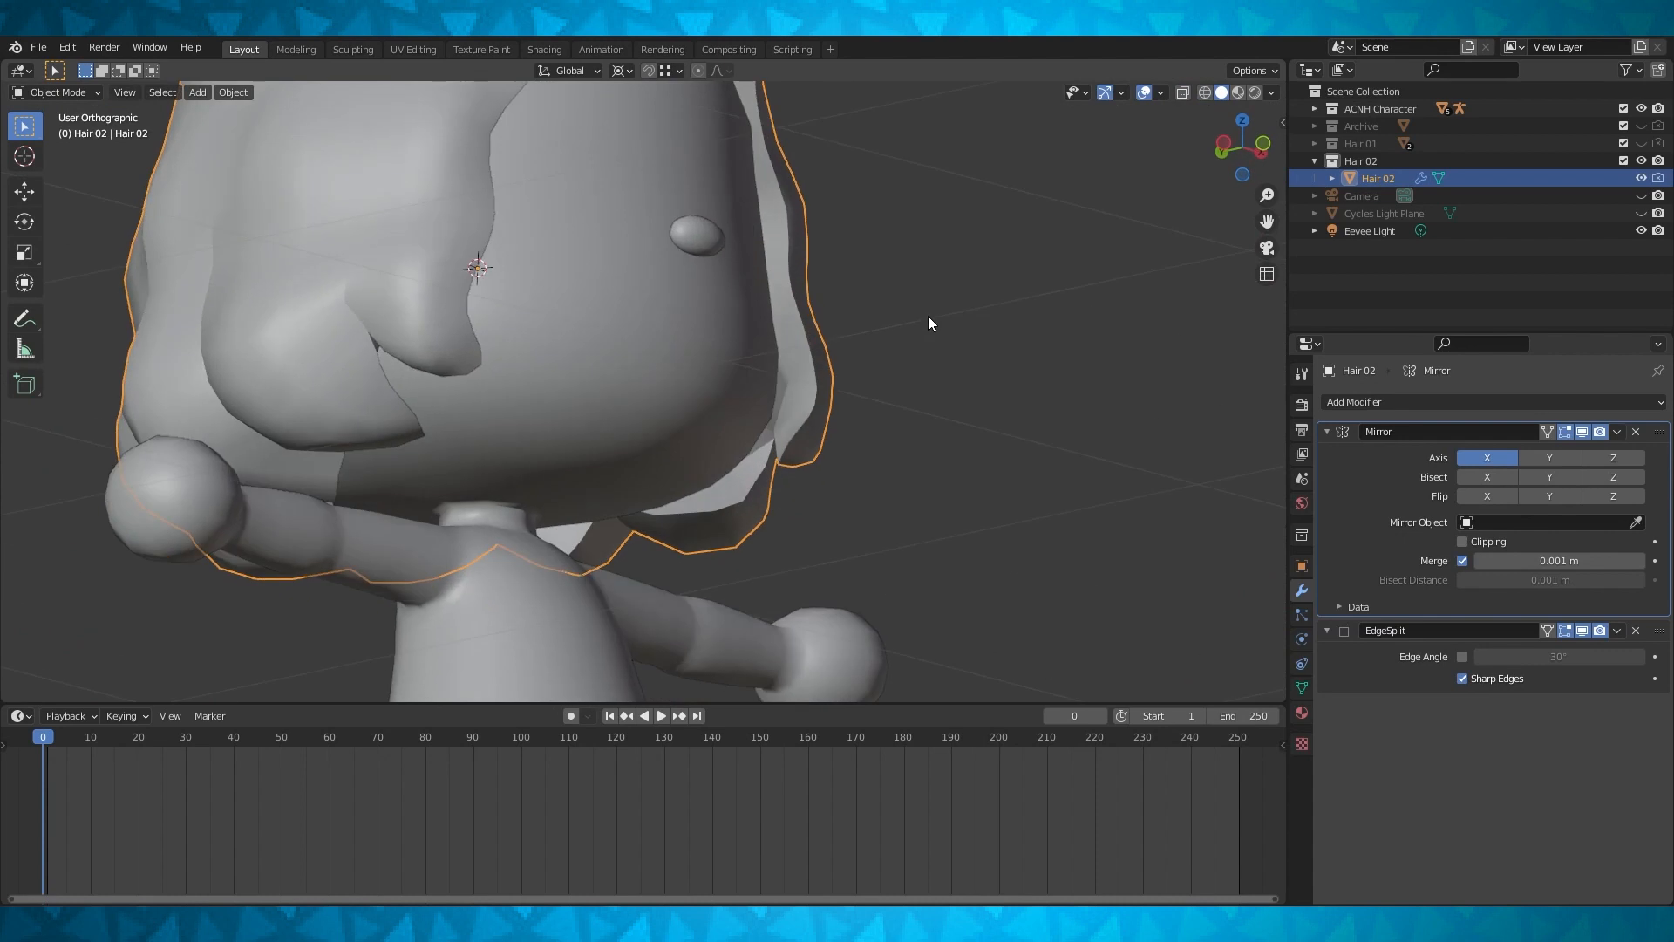
Hide the ACNH Character collection and connect two vertices across the notch in the hair's lower inner rim with an edge
left_click(1641, 109)
scroll(750, 349, "up", 2)
key("Tab")
middle_click_drag(697, 414, 797, 331)
scroll(519, 420, "up", 2)
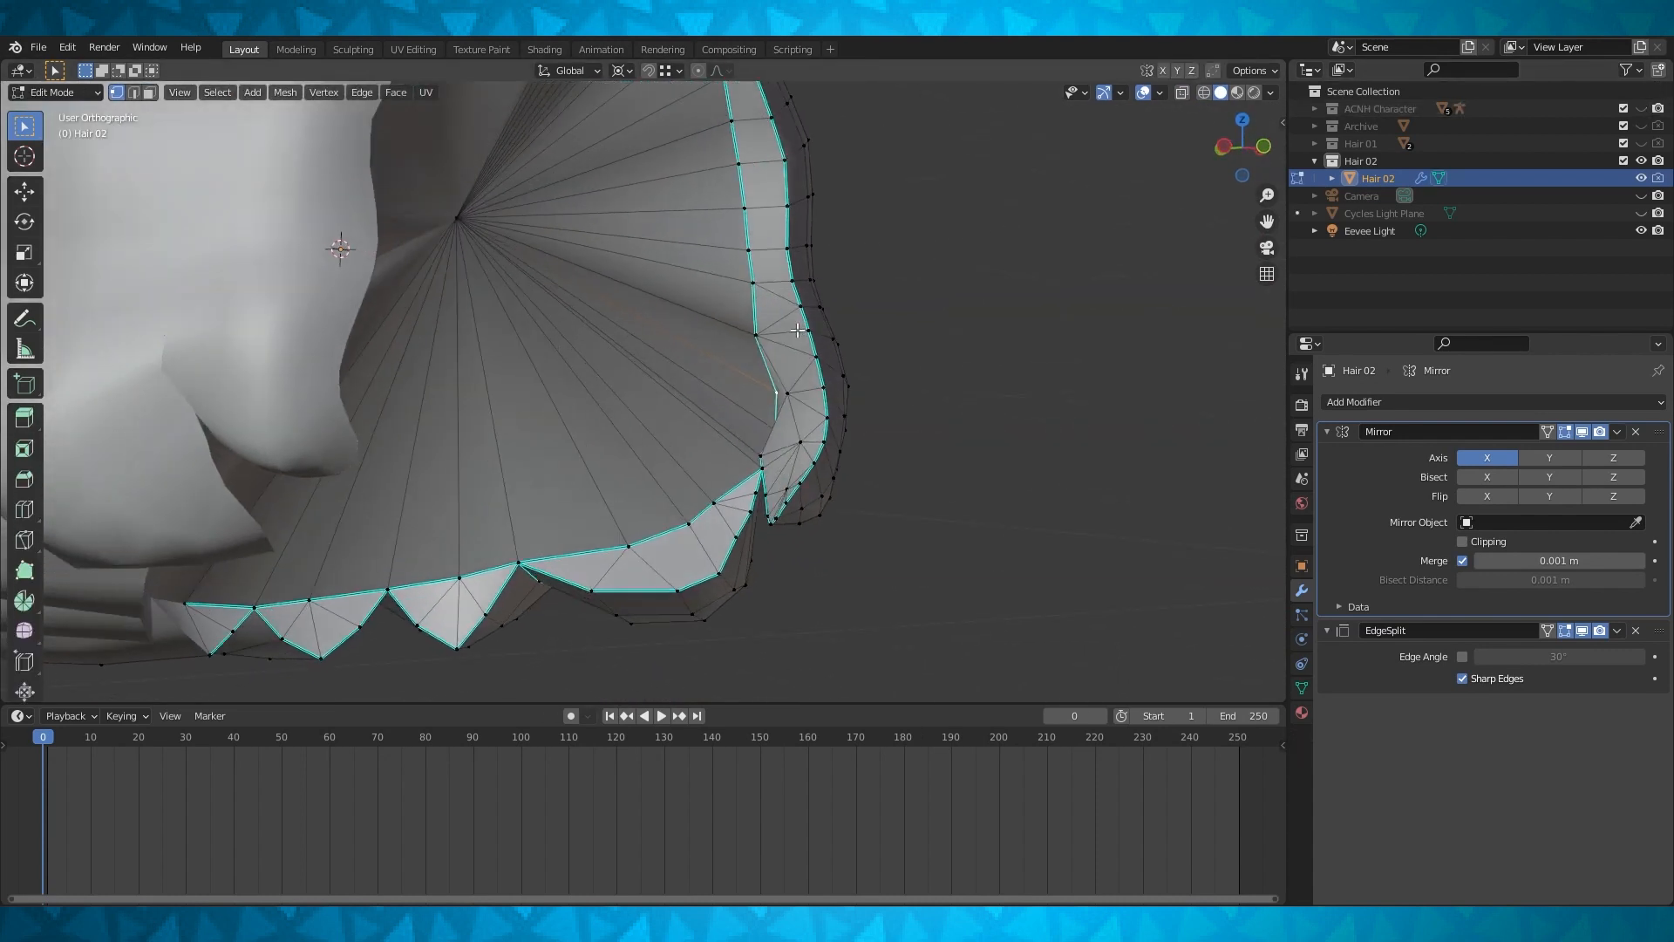
scroll(797, 330, "up", 3)
left_click(854, 447, "shift")
key("f")
Subdivide the new rim edge with 2 cuts and mark it as sharp
middle_click_drag(857, 446, 866, 438)
key("F3")
type("subdivide")
key("Return")
middle_click_drag(839, 337, 905, 297)
key("ctrl+e")
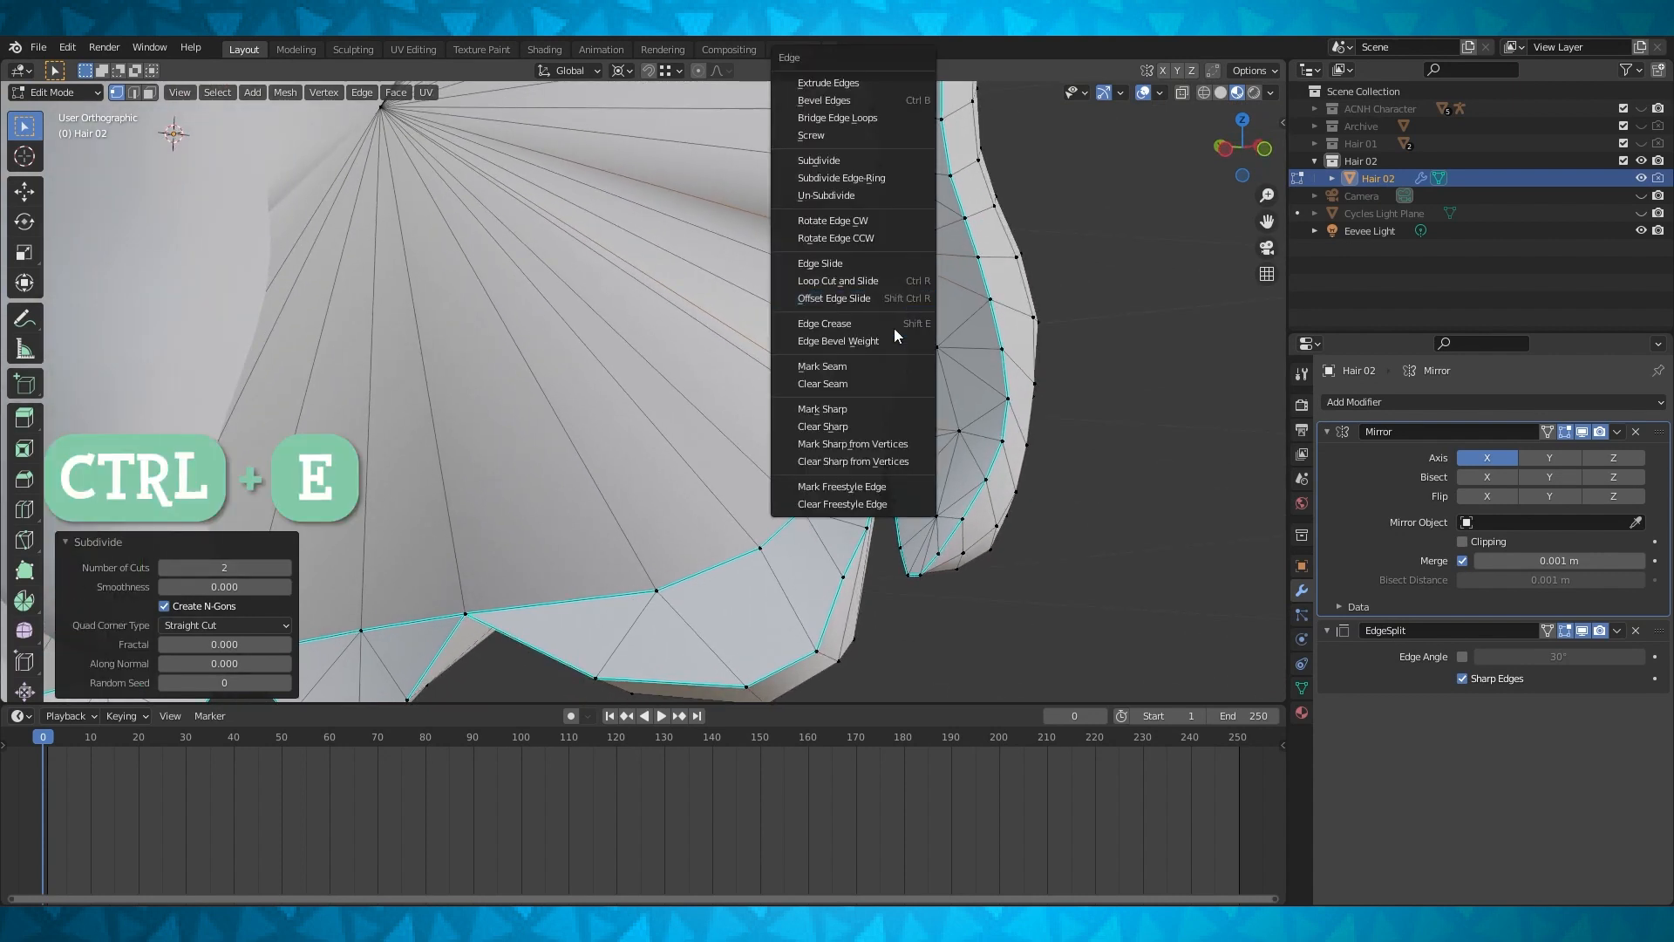
left_click(845, 408)
Delete the unwanted geometry around the inner rim notch, including the two faces beside the new edge
middle_click_drag(845, 408, 815, 268)
left_click(815, 299, "shift")
left_click(815, 337, "shift")
key("x")
left_click(773, 381)
middle_click_drag(773, 381, 843, 320)
left_click(912, 326)
left_click(900, 373, "shift")
key("x")
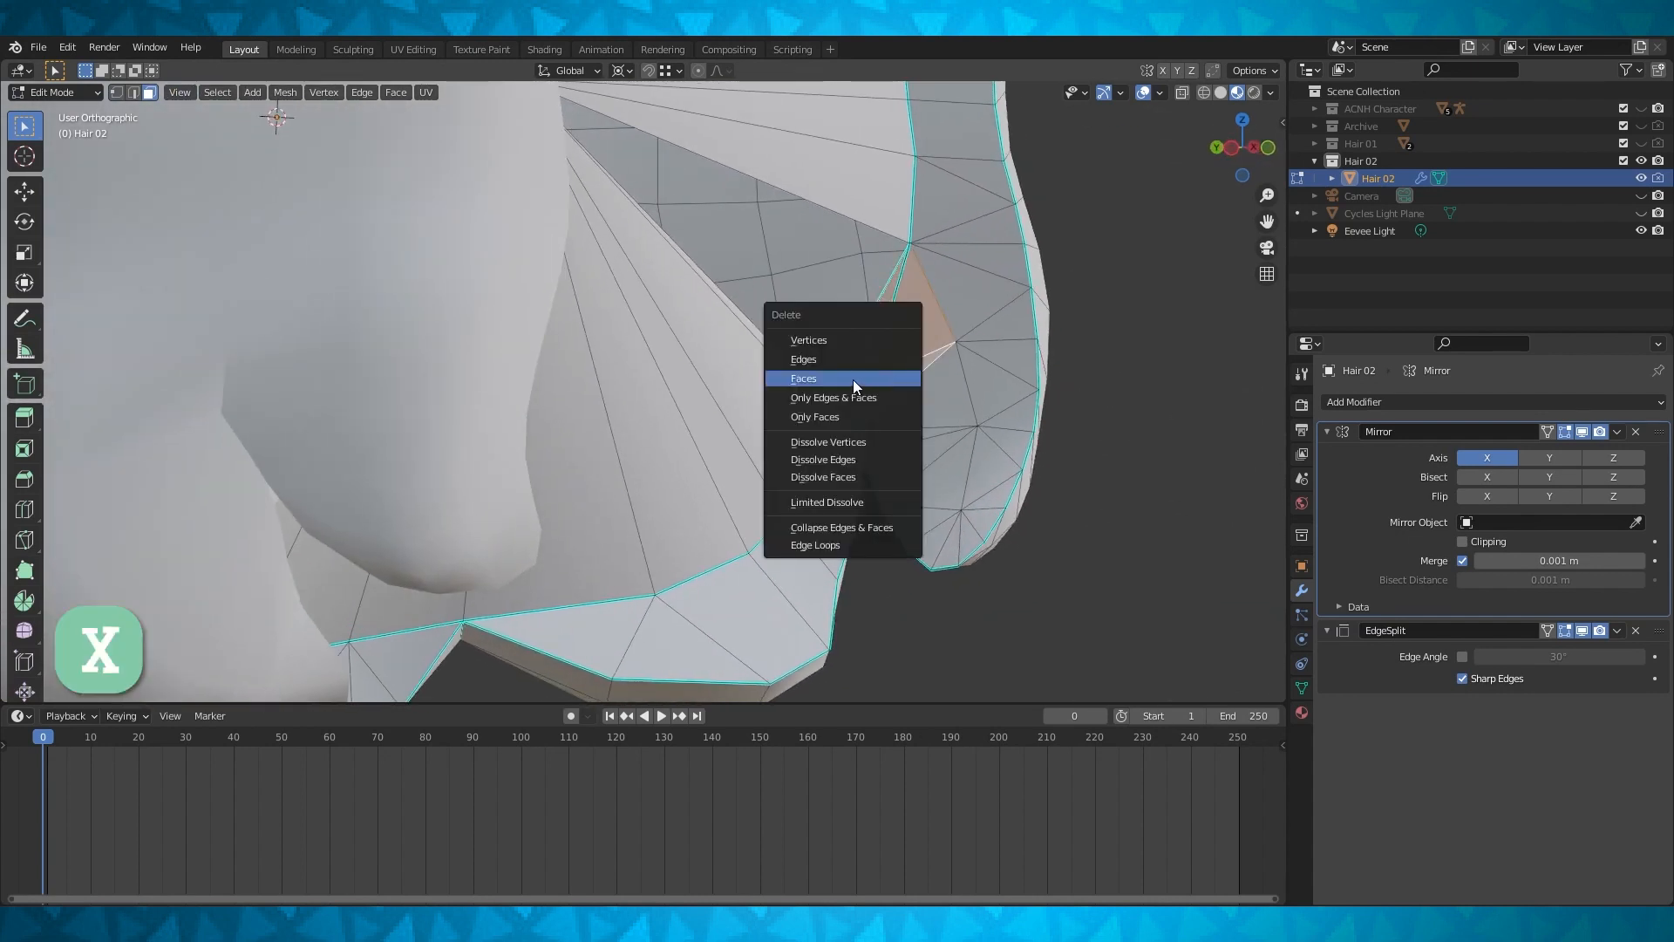
left_click(823, 378)
Join the lower lock's surface to the new sharp rim edge and merge the two neighbouring rim vertices at center
middle_click_drag(823, 379, 886, 263)
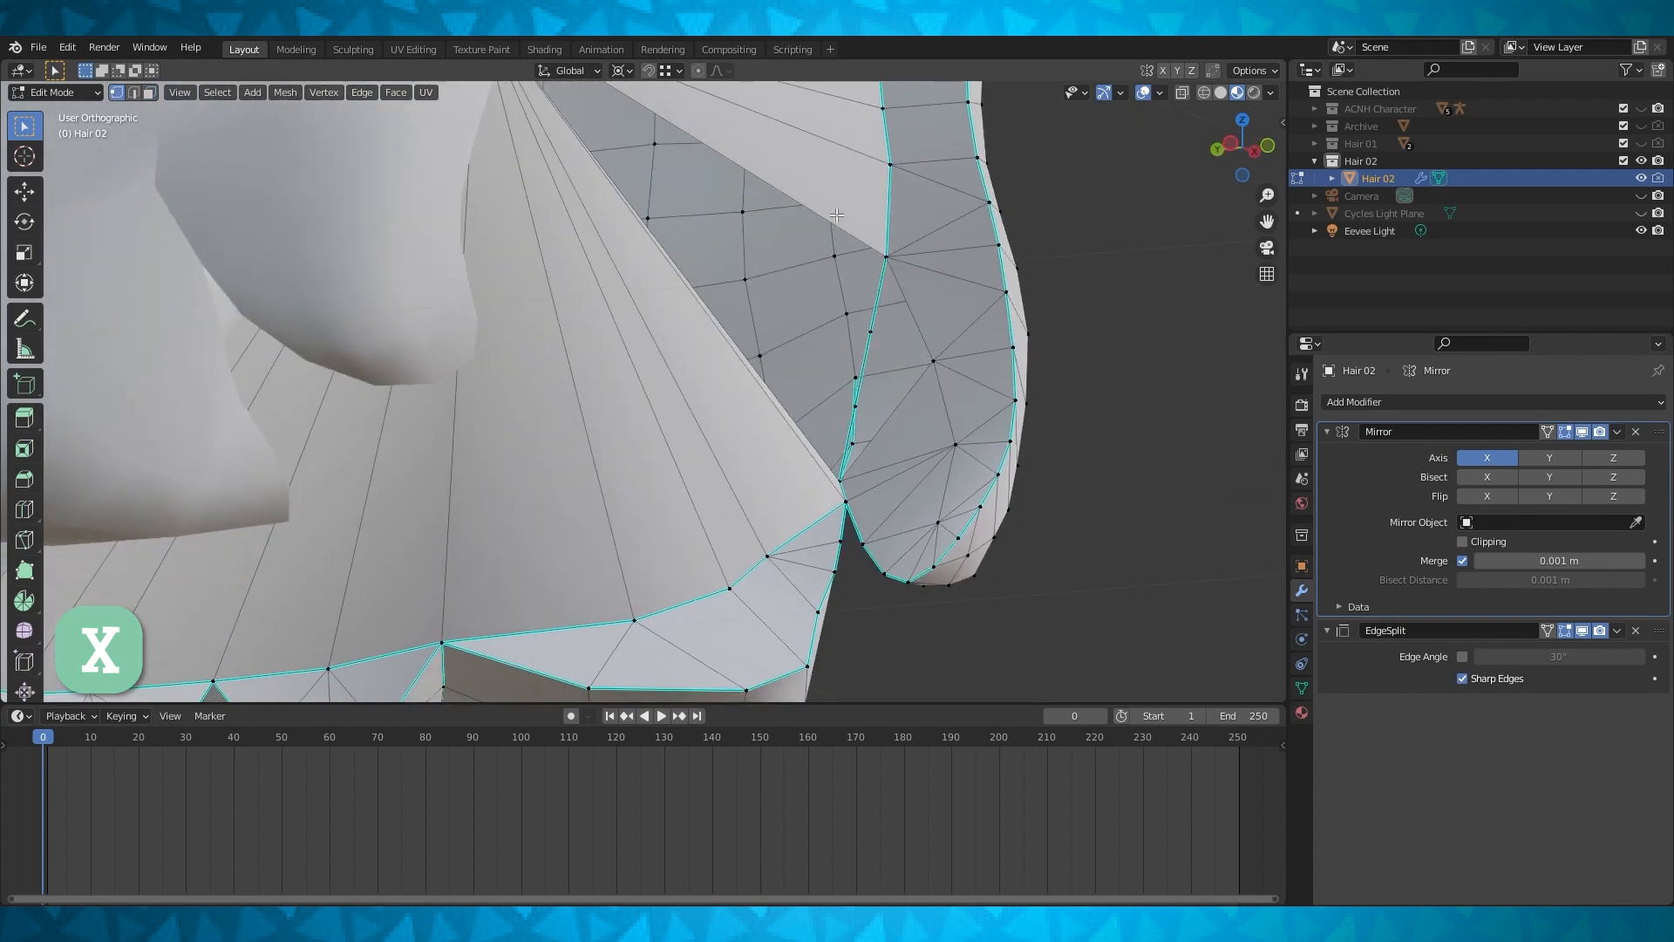
left_click(870, 331, "shift")
middle_click_drag(870, 331, 877, 350)
left_click(932, 356, "shift")
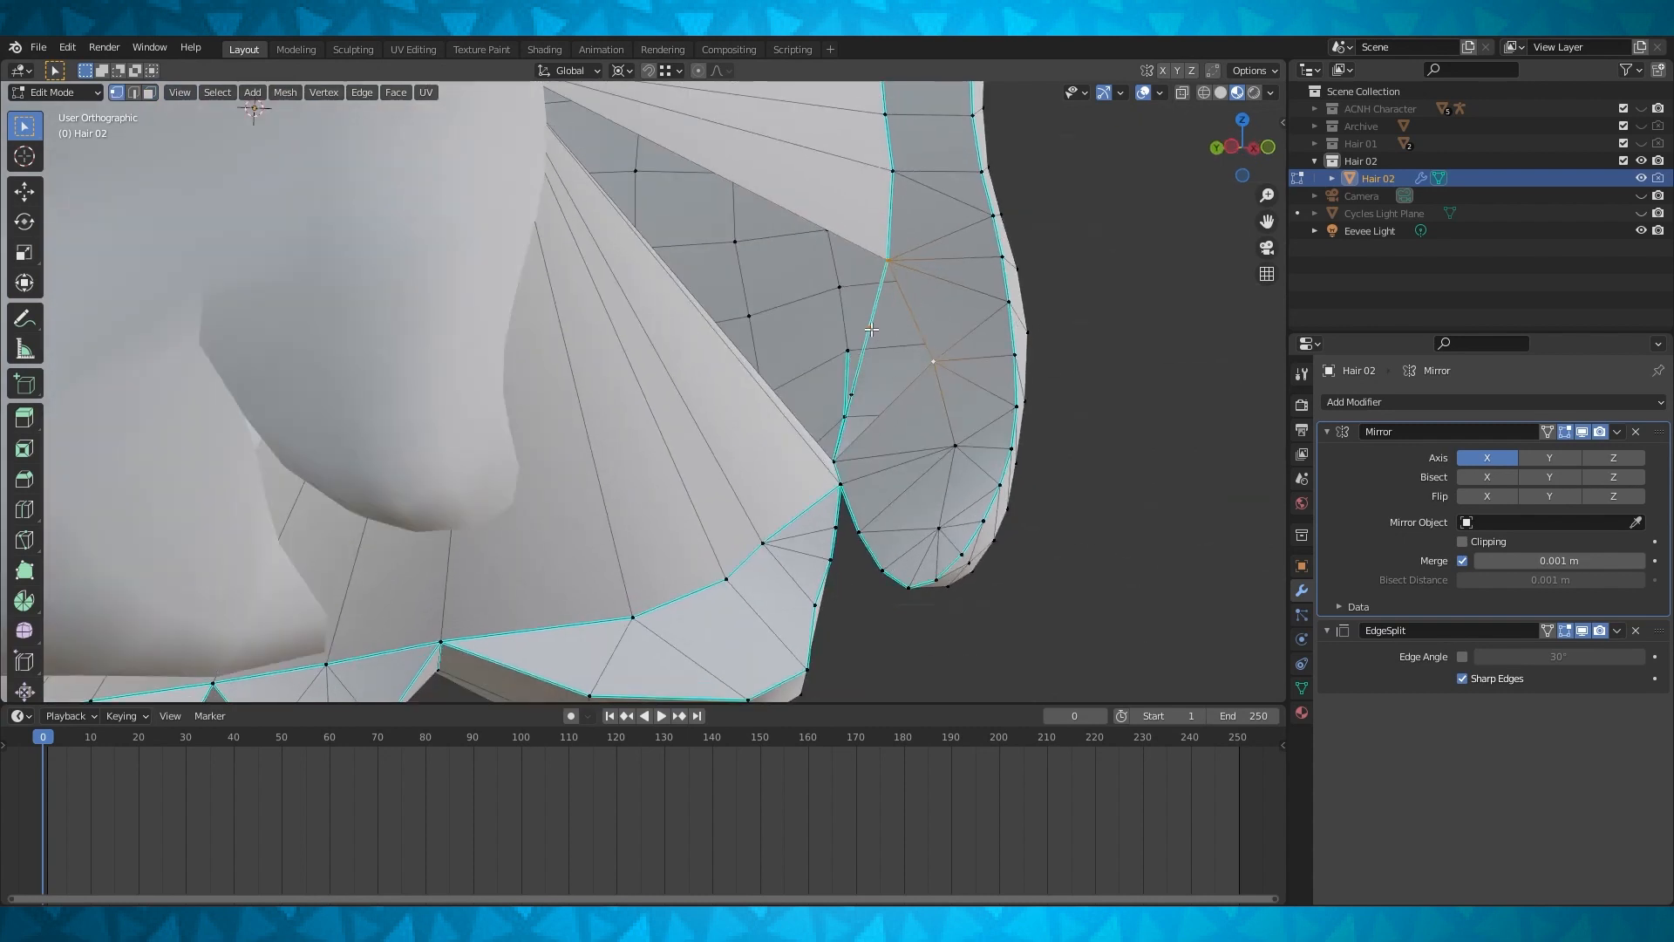
key("m")
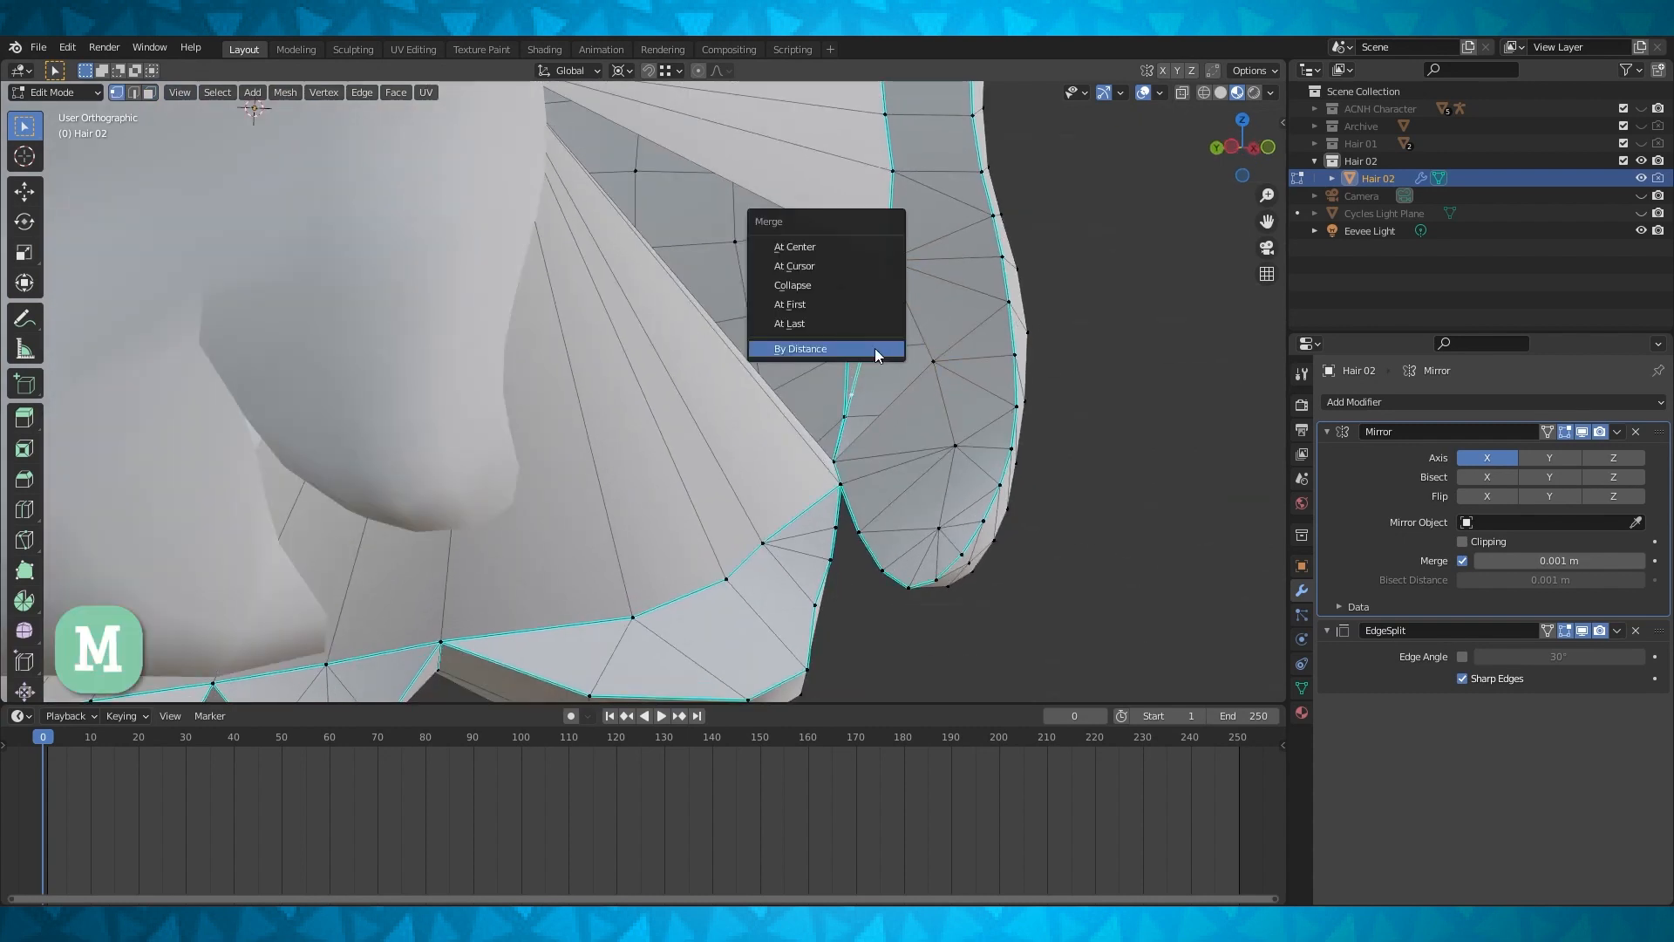
left_click(809, 249)
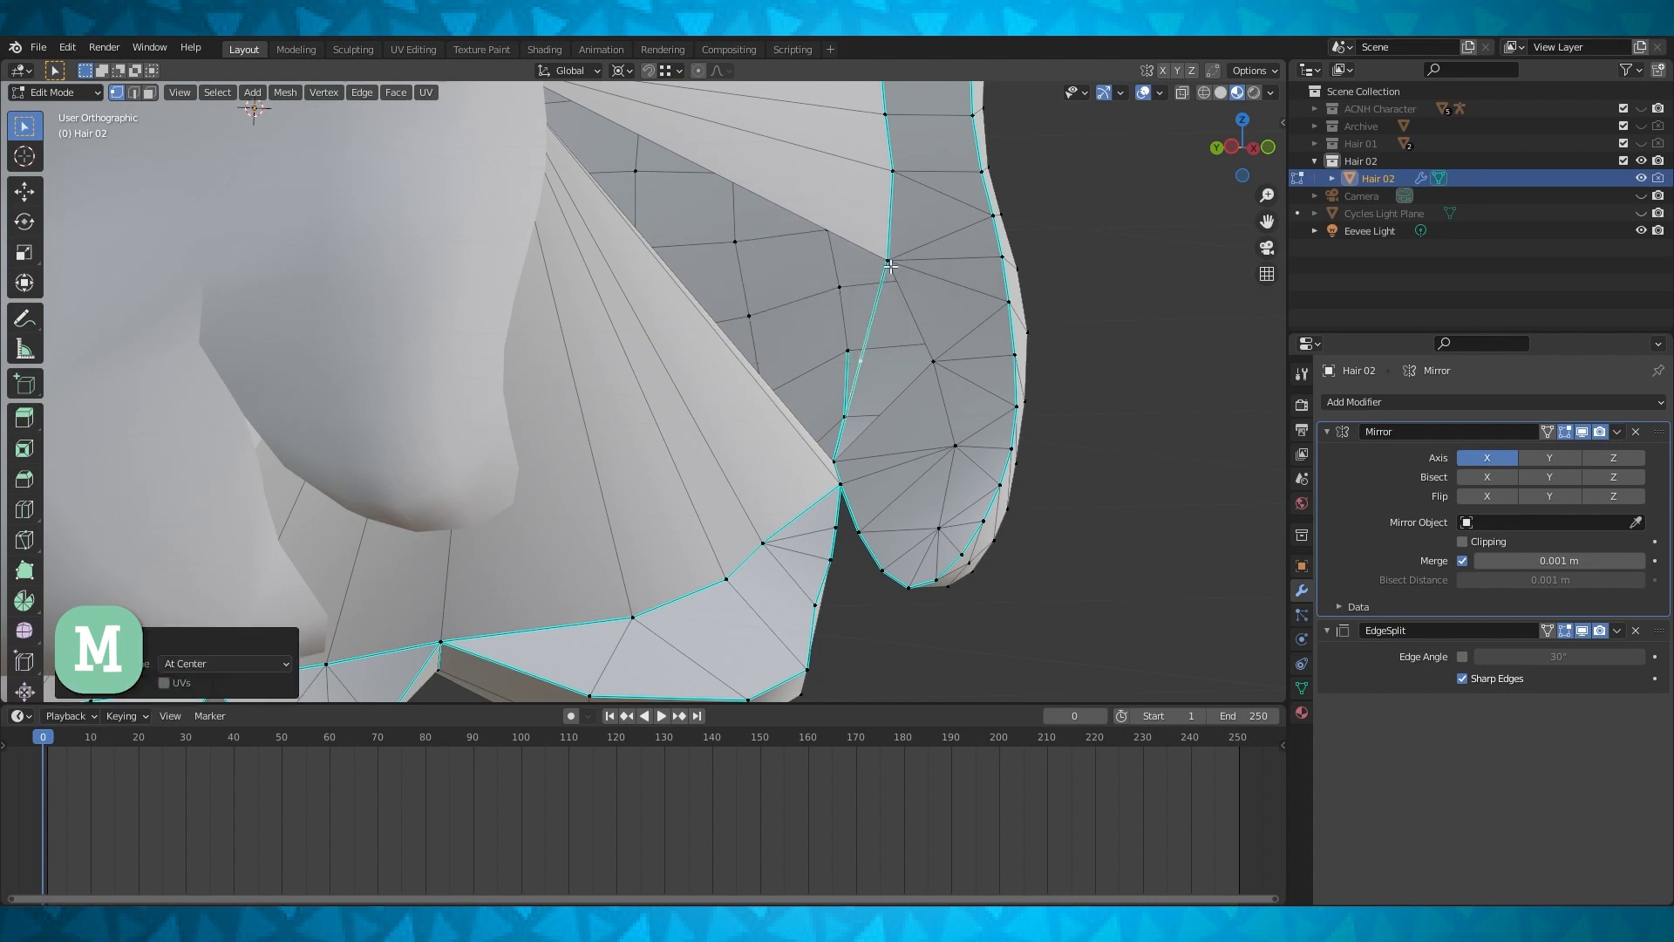
Fill the gap between the inner rim and the fan's central vertex, and adjust the inside along Y
key("f")
middle_click_drag(850, 440, 853, 415)
scroll(853, 415, "down", 2)
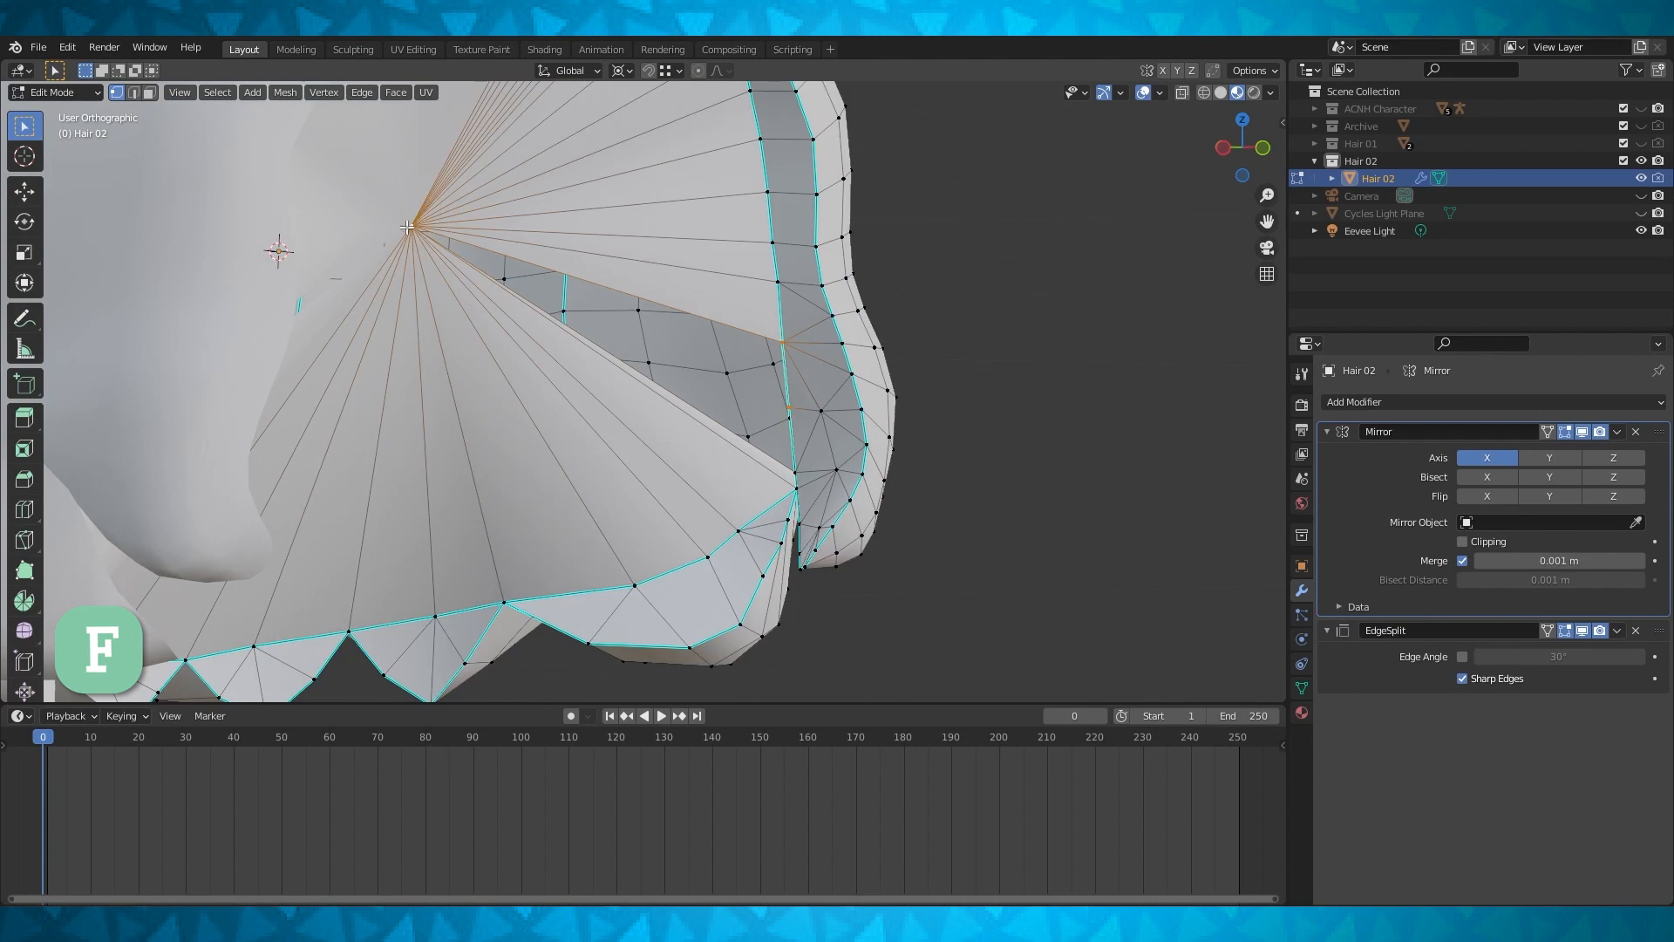
middle_click_drag(407, 226, 688, 383)
key("g")
key("y")
left_click(733, 370)
Show the ACNH Character collection again and inspect the hair on the head from several angles in solid shading
key("Tab")
left_click(1641, 109)
scroll(929, 290, "down", 2)
left_click(930, 290)
middle_click_drag(929, 290, 885, 318)
left_click(1222, 93)
scroll(1018, 233, "down", 3)
scroll(1018, 234, "down", 2)
mouse_move(1019, 234)
middle_mouse_down()
mouse_move(813, 302)
mouse_move(750, 288)
middle_mouse_up()
scroll(822, 428, "up", 3)
Reopen the hair mesh for editing, then slide a vertex on the side lock along its edge and reposition it
left_click(821, 436)
key("Tab")
scroll(821, 436, "up", 4)
middle_click_drag(821, 436, 918, 474)
middle_click_drag(817, 492, 921, 297)
left_click(767, 380)
key("g")
key("g")
left_click(785, 382)
key("g")
left_click(828, 367)
Merge two adjacent vertices on the hair lock and slide a neighbouring vertex slightly along its edge
scroll(872, 349, "up", 3)
middle_click_drag(1152, 236, 1082, 255)
left_click(1031, 315, "shift")
key("m")
left_click(1029, 322)
left_click(1097, 313)
key("g")
key("g")
left_click(1109, 307)
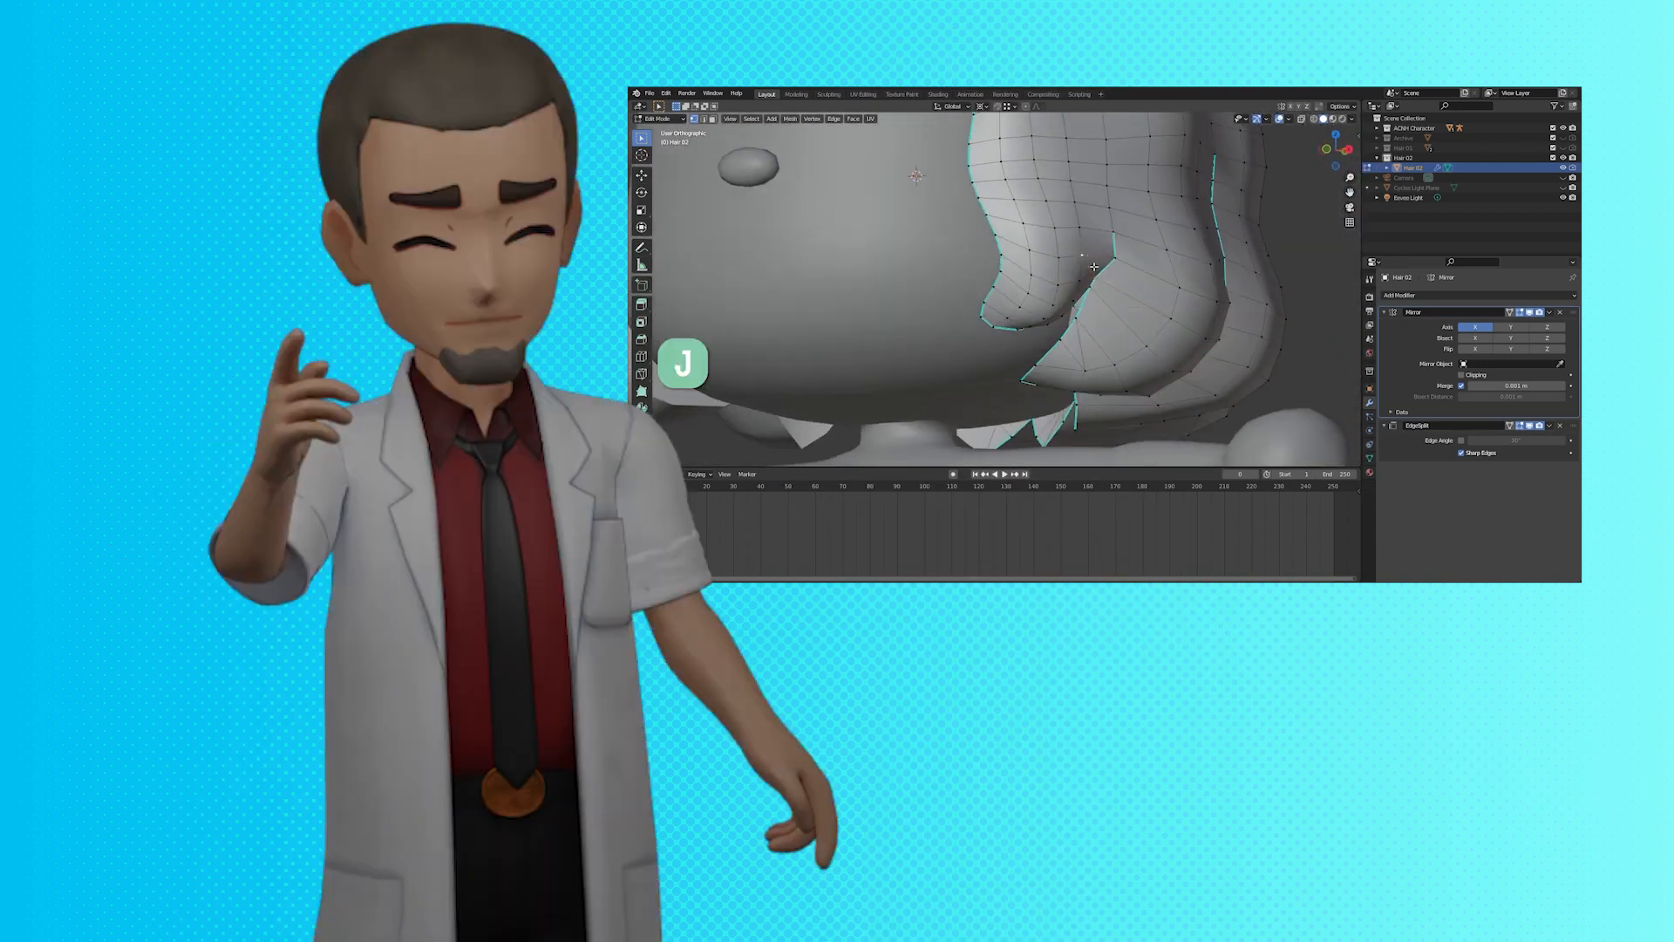